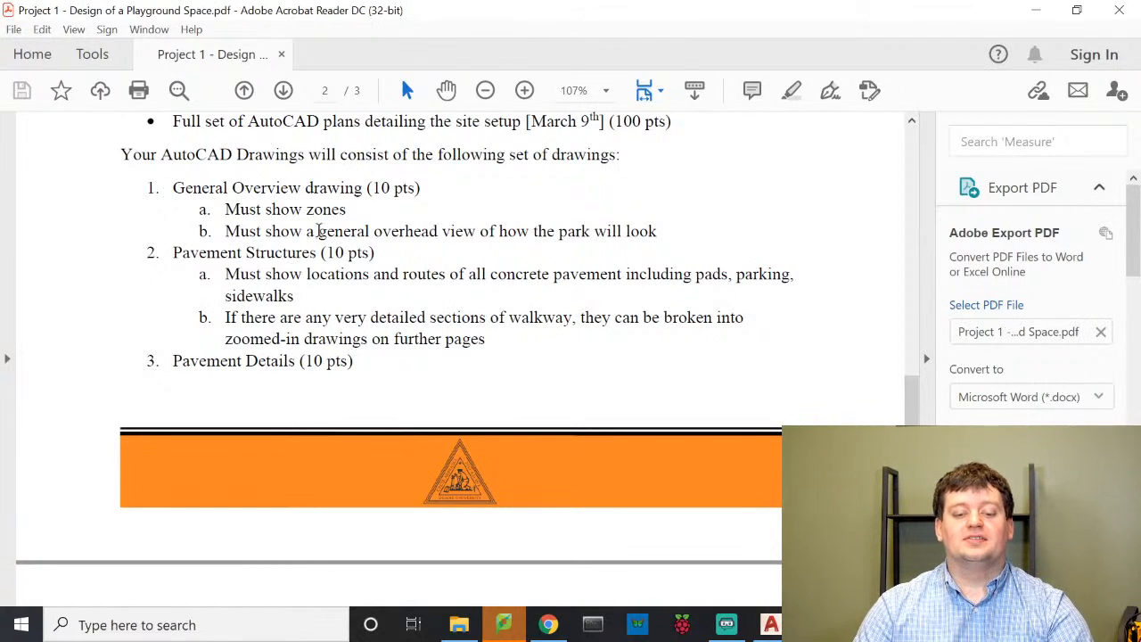
# Scroll the playground project PDF from page 2 to page 3's Pavement Details requirements
pyautogui.scroll(-6, 307, 214)
pyautogui.scroll(-6, 337, 181)
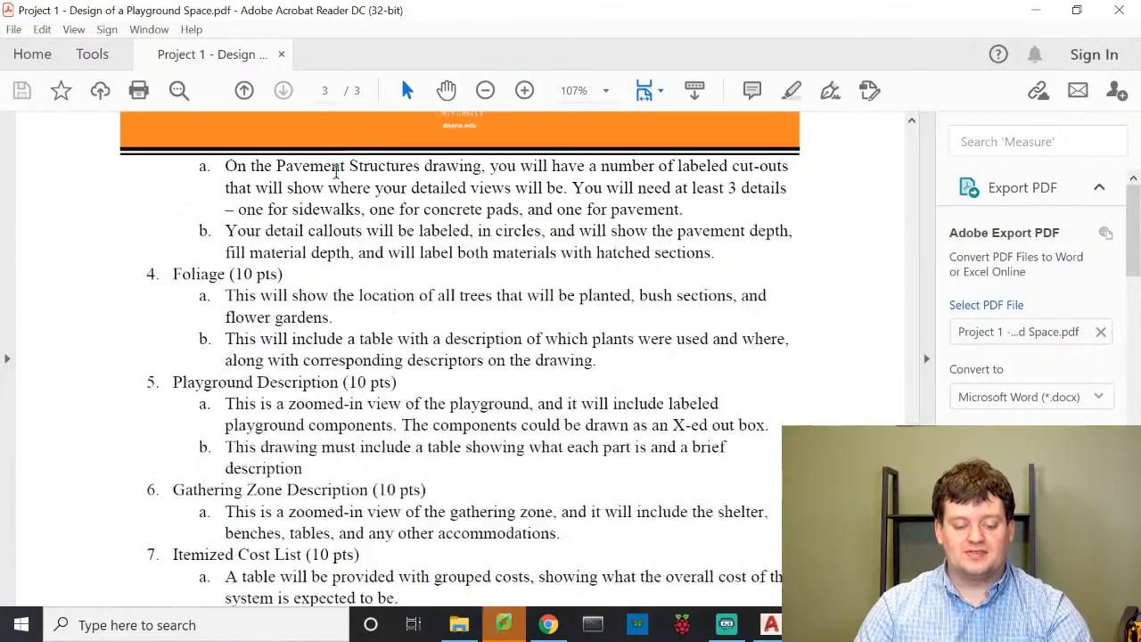
pyautogui.scroll(7, 339, 186)
pyautogui.scroll(4, 338, 187)
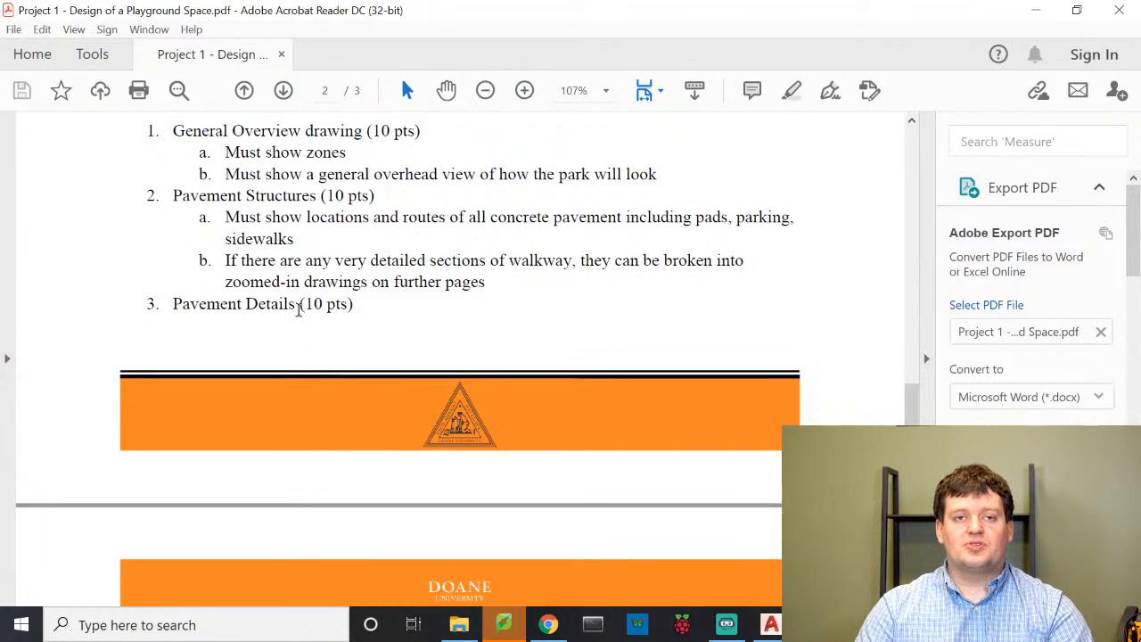
pyautogui.scroll(-2, 302, 308)
pyautogui.scroll(5, 330, 294)
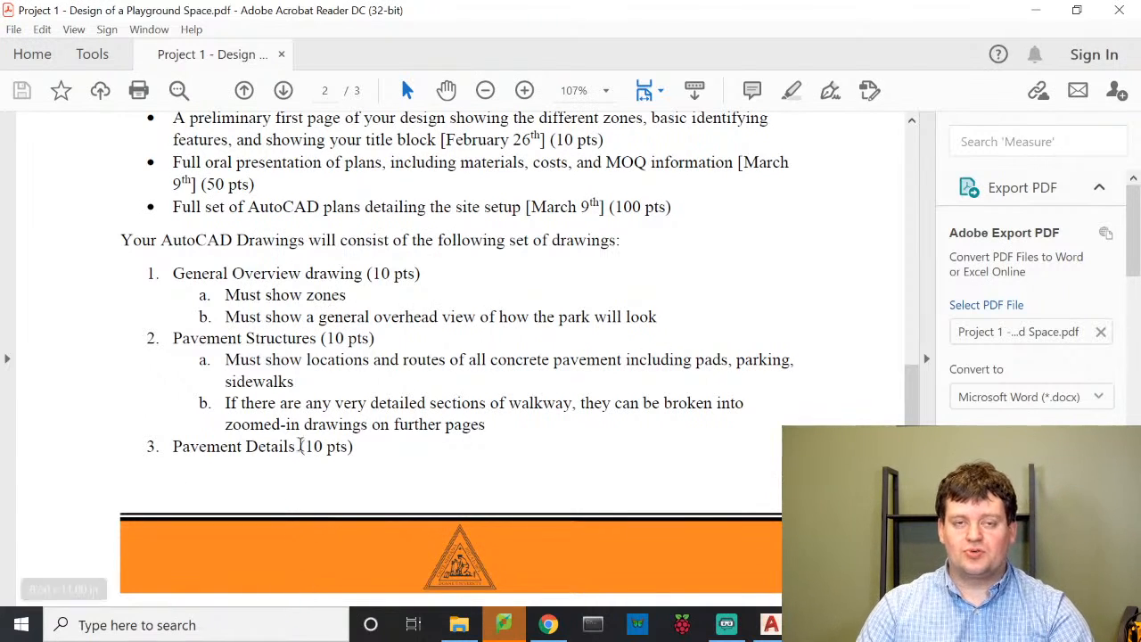
pyautogui.scroll(-6, 301, 446)
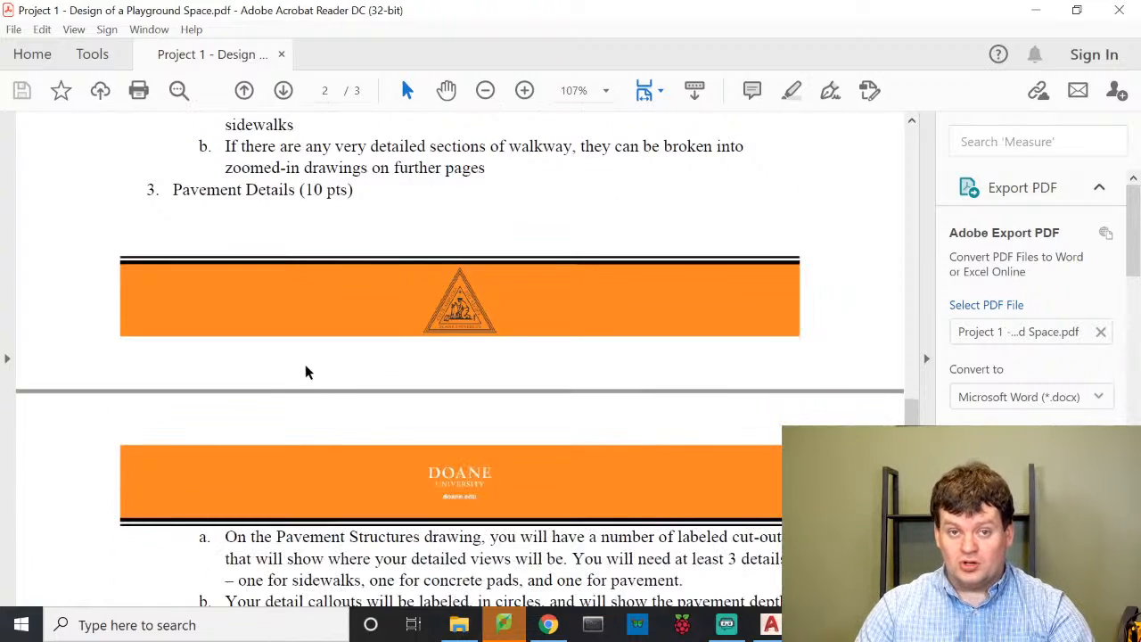
pyautogui.scroll(-4, 306, 372)
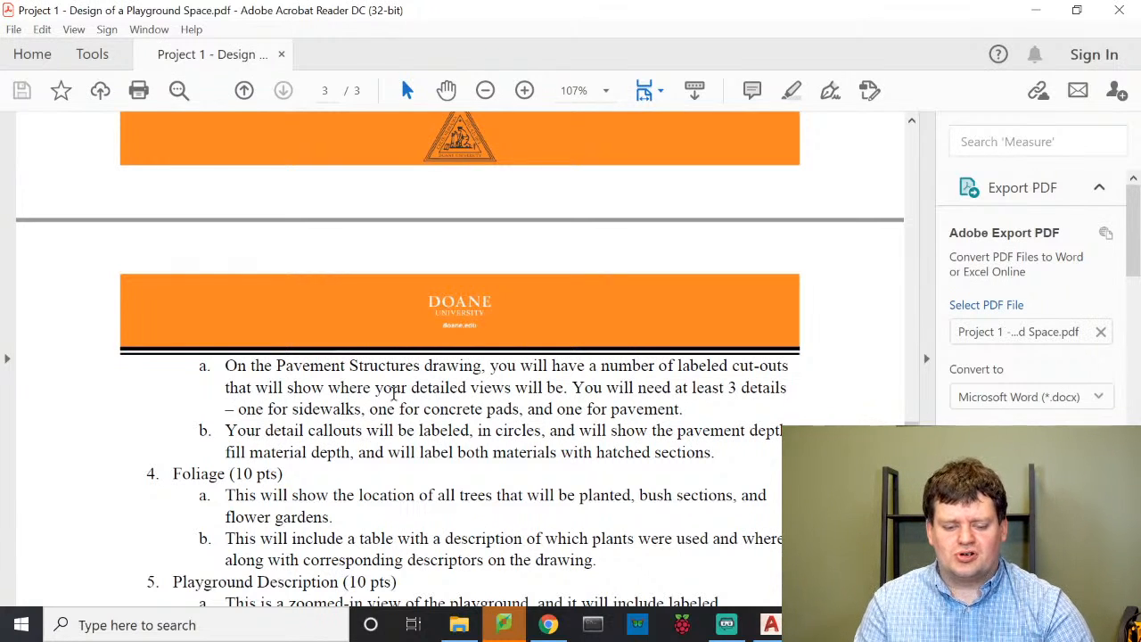
pyautogui.scroll(5, 307, 344)
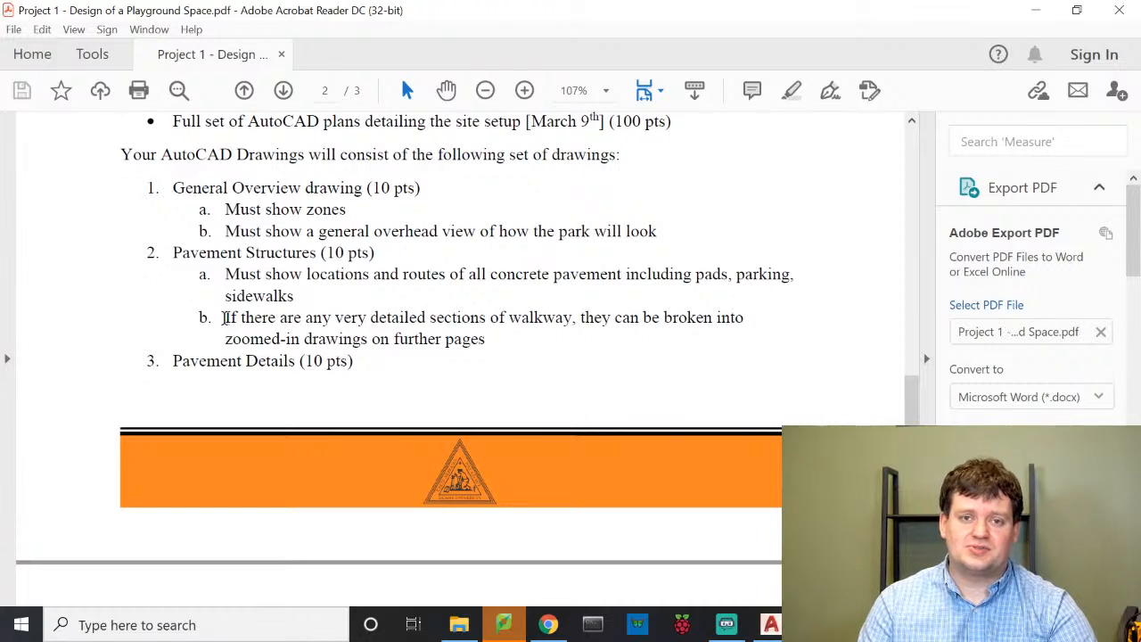
pyautogui.scroll(-1, 414, 265)
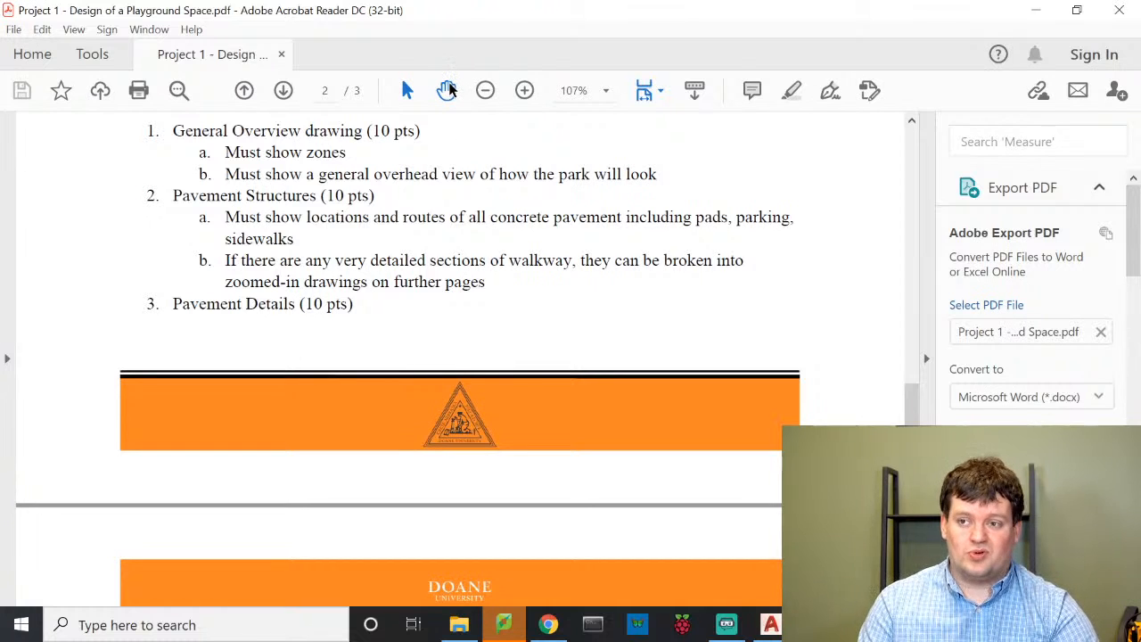
pyautogui.scroll(-5, 396, 270)
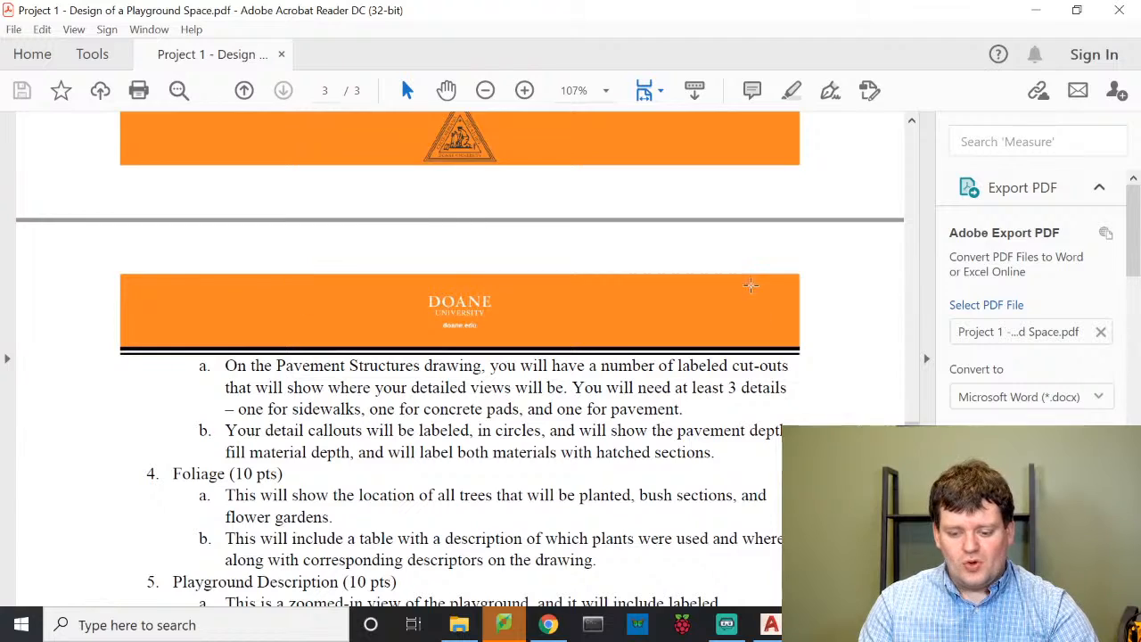
pyautogui.scroll(-1, 667, 332)
pyautogui.scroll(-1, 668, 332)
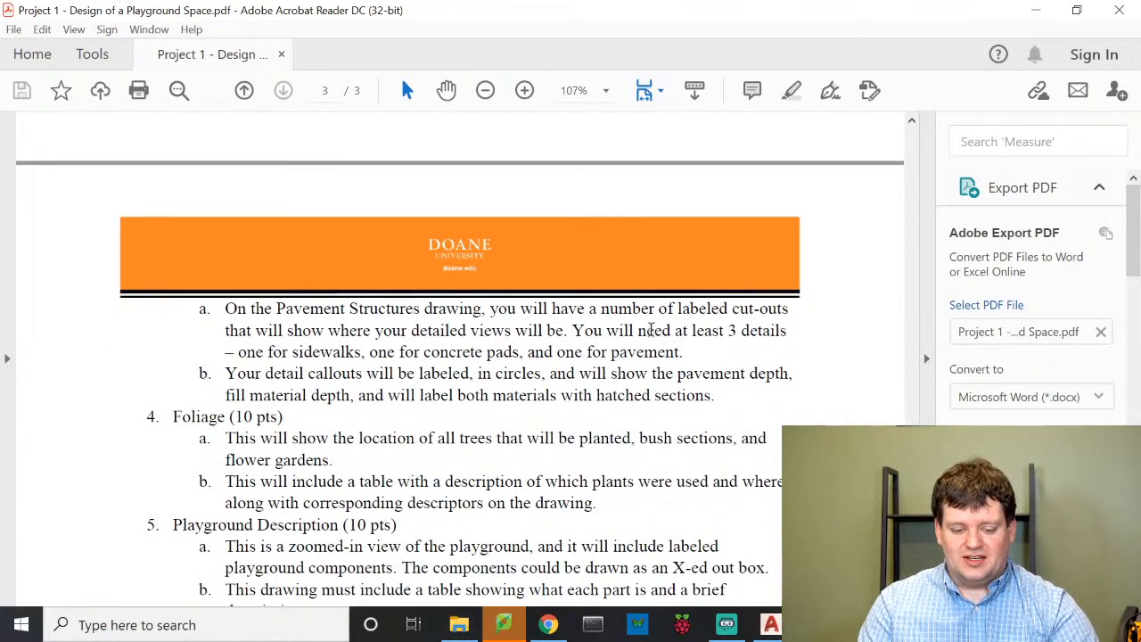
pyautogui.scroll(-10, 528, 274)
pyautogui.scroll(6, 455, 303)
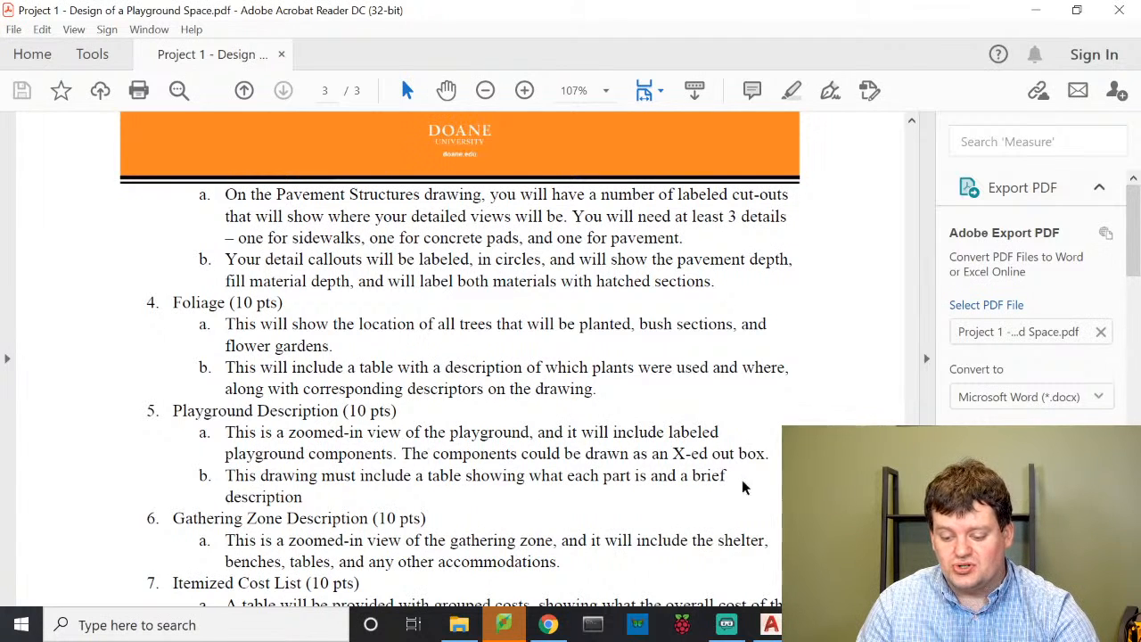
# Switch to AutoCAD and frame the 1-General Overview layout with its site plan and title block
pyautogui.click(769, 632)
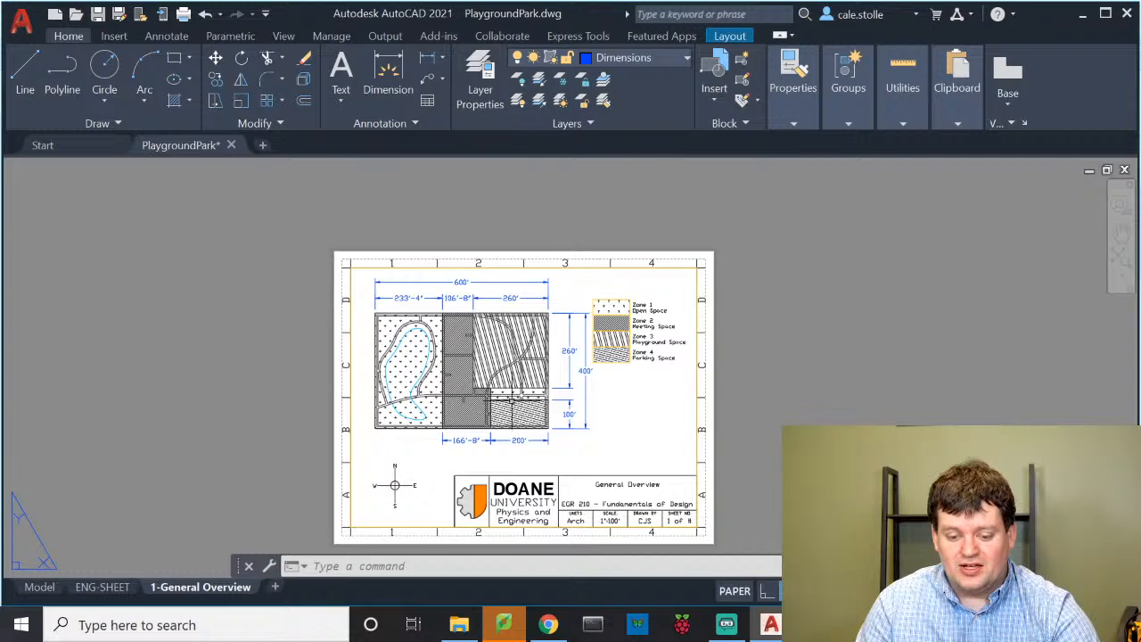
pyautogui.moveTo(560, 406); pyautogui.dragTo(569, 344, button='middle')
pyautogui.scroll(3, 504, 316)
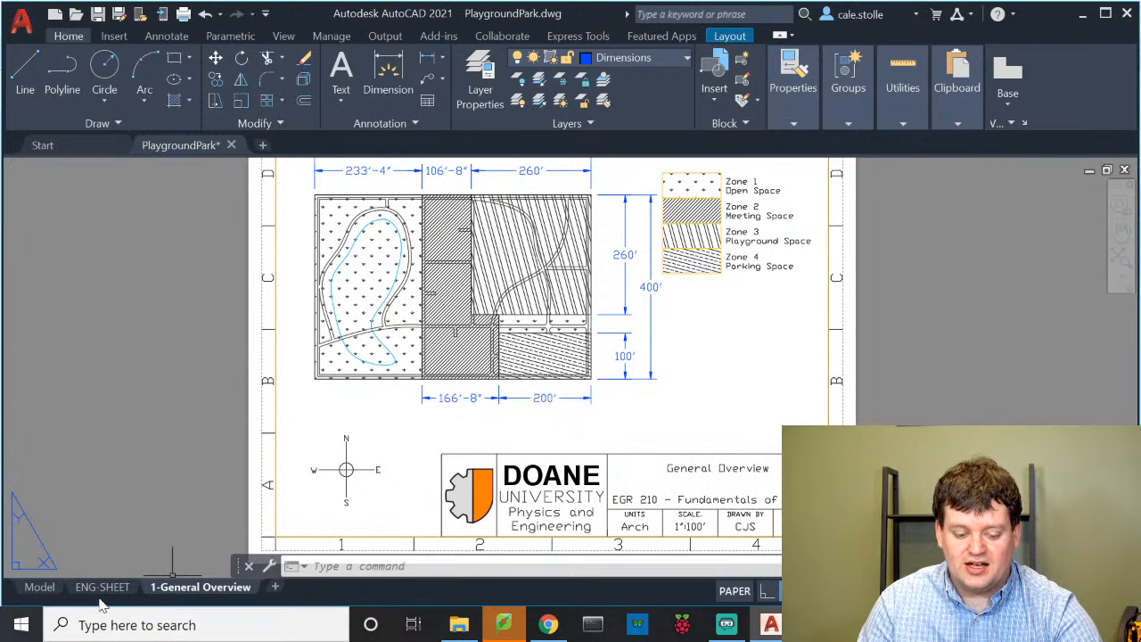
pyautogui.moveTo(47, 593)
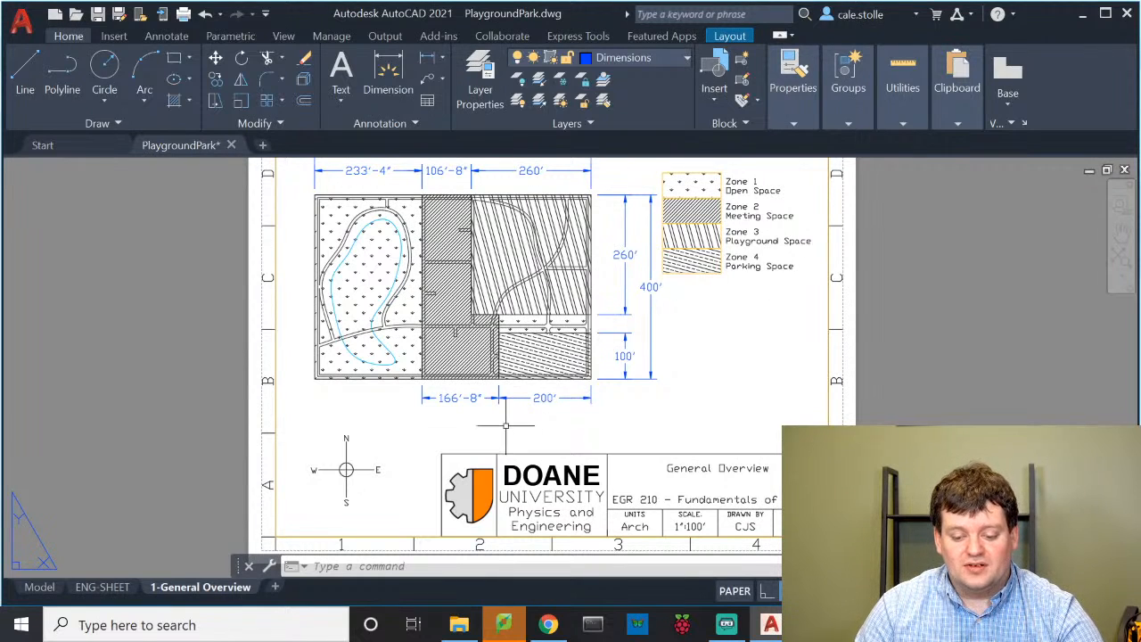
# Go to model space and turn off the Zones layer to hide the zone hatching
pyautogui.click(37, 586)
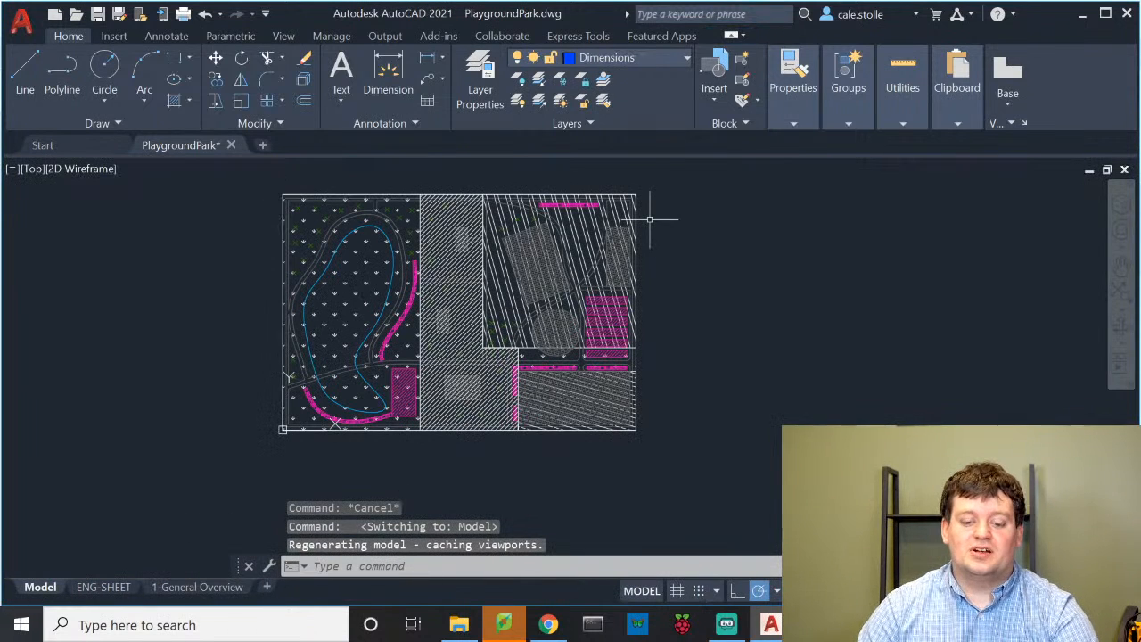
pyautogui.click(675, 57)
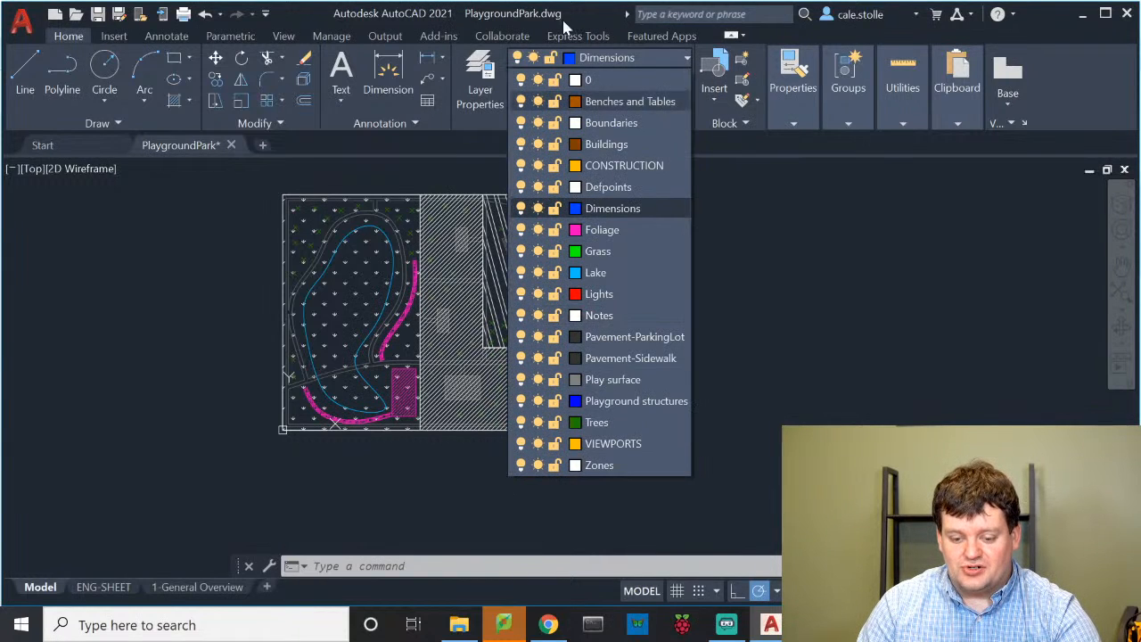
pyautogui.click(521, 467)
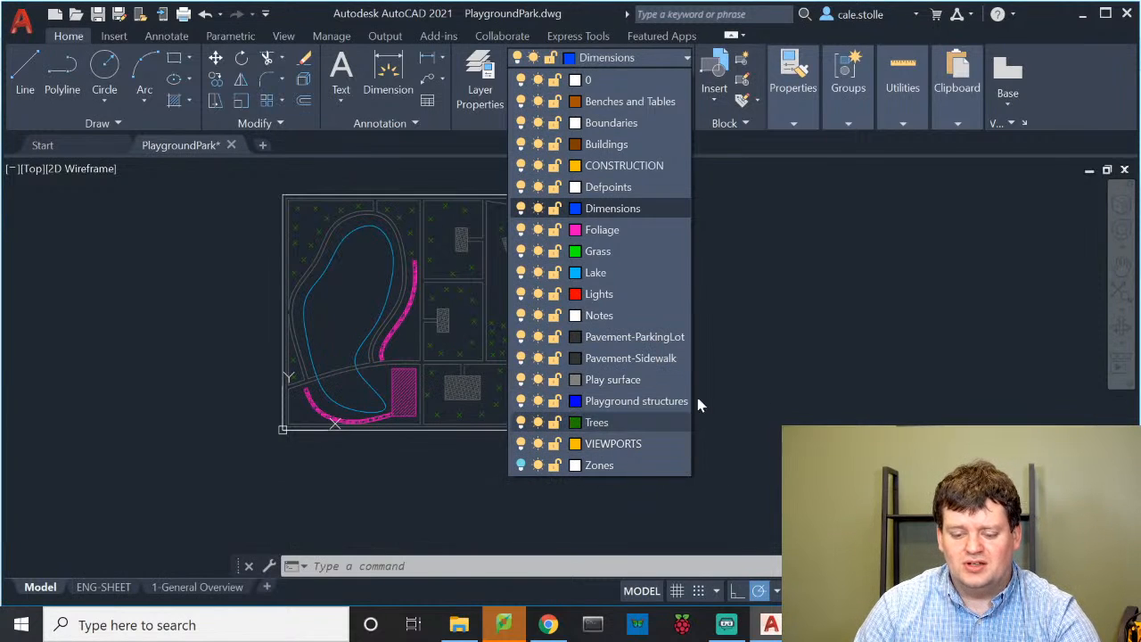
pyautogui.click(831, 325)
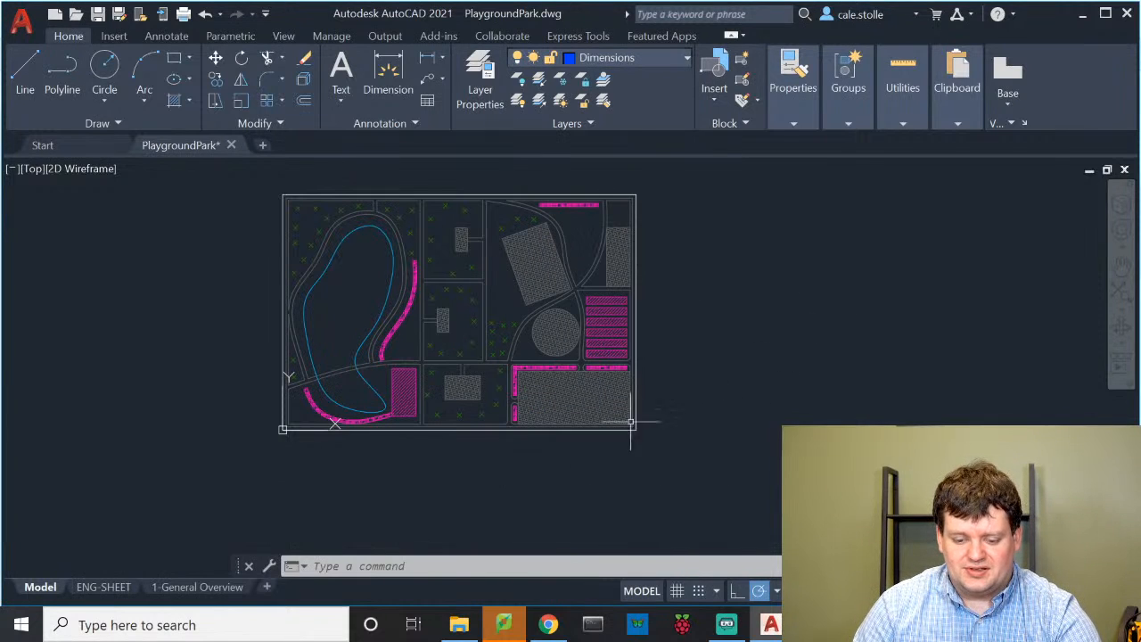
pyautogui.scroll(3, 423, 430)
pyautogui.scroll(-2, 432, 421)
pyautogui.scroll(4, 597, 301)
pyautogui.scroll(-2, 598, 331)
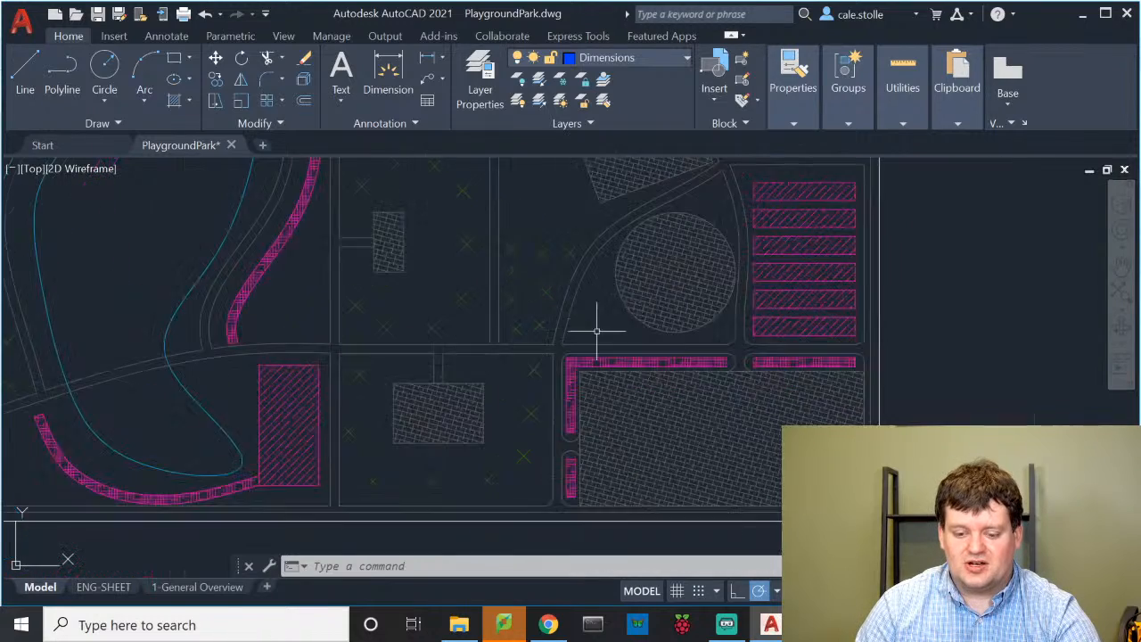
pyautogui.moveTo(611, 329); pyautogui.dragTo(463, 478, button='middle')
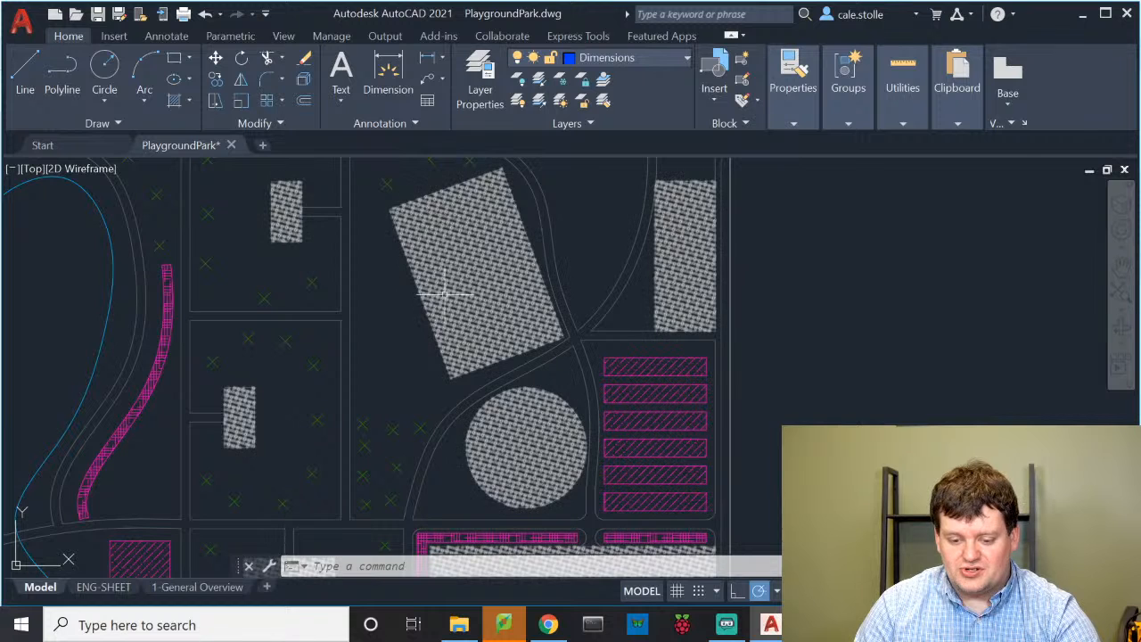
pyautogui.moveTo(492, 458); pyautogui.dragTo(587, 290, button='middle')
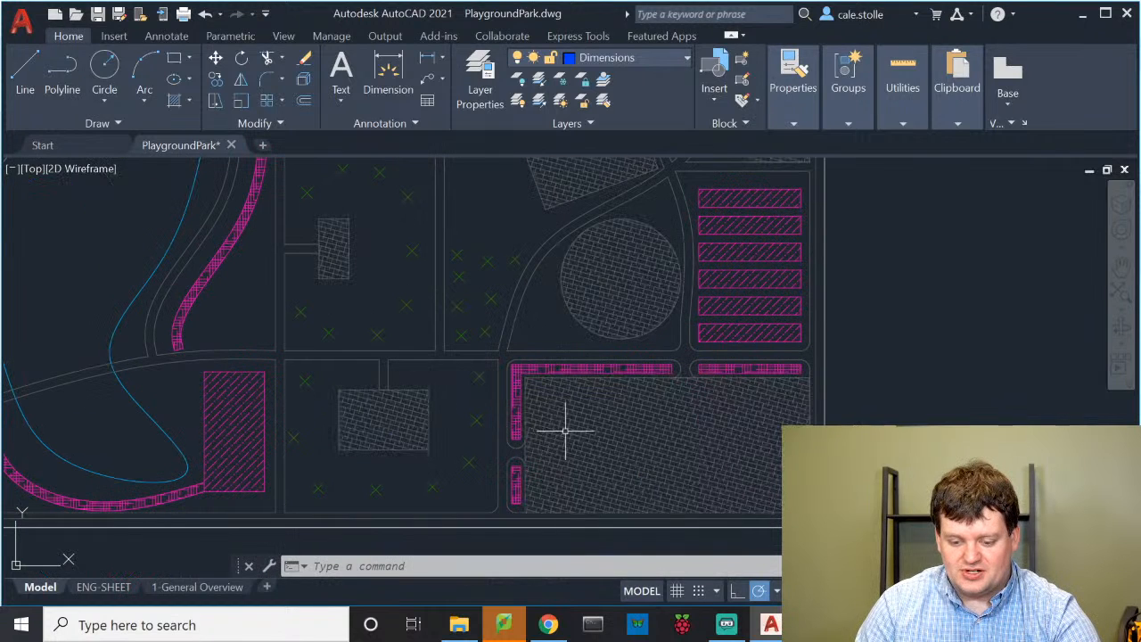
pyautogui.moveTo(565, 431); pyautogui.dragTo(716, 452, button='middle')
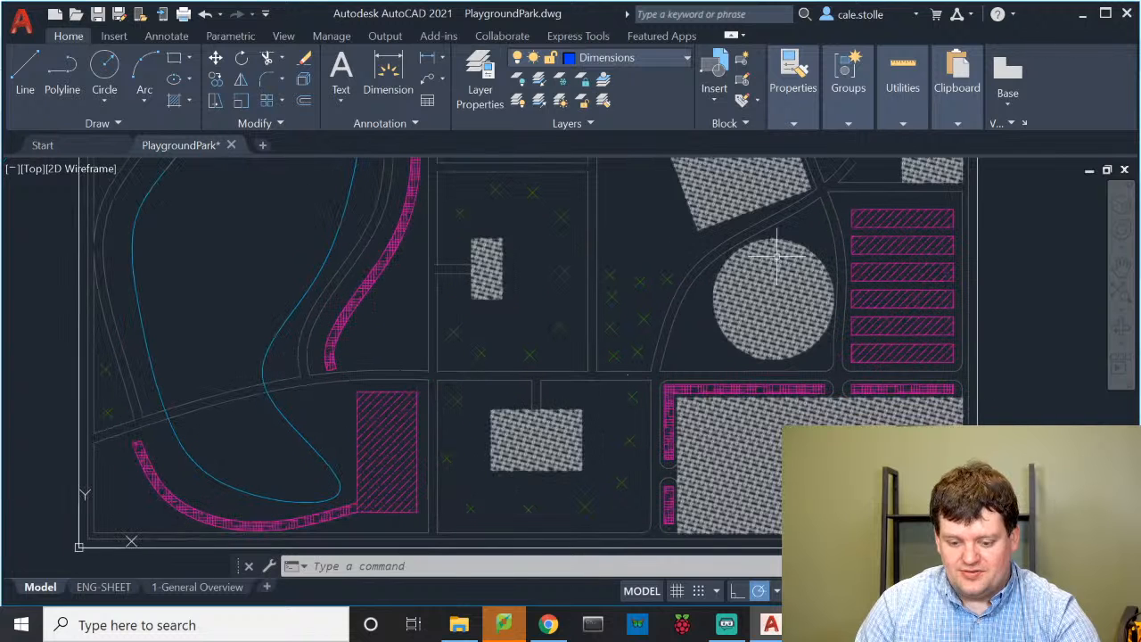
pyautogui.moveTo(593, 305); pyautogui.dragTo(473, 508, button='middle')
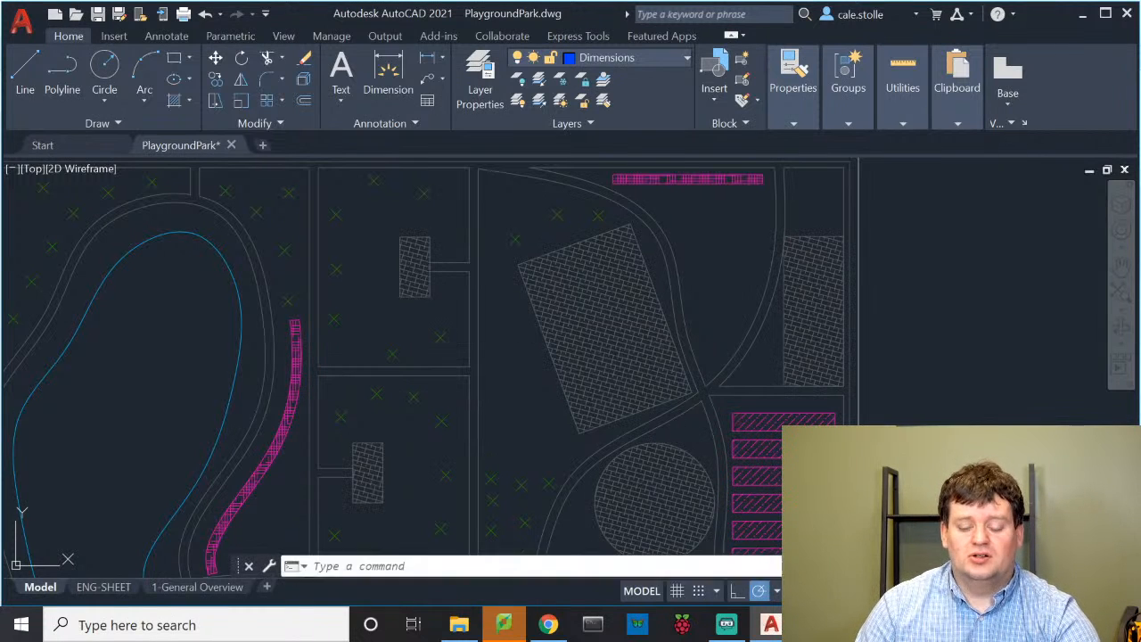
pyautogui.moveTo(661, 445)
pyautogui.mouseDown(button='middle')
pyautogui.moveTo(609, 367)
pyautogui.moveTo(591, 293)
pyautogui.moveTo(550, 277)
pyautogui.mouseUp(button='middle')
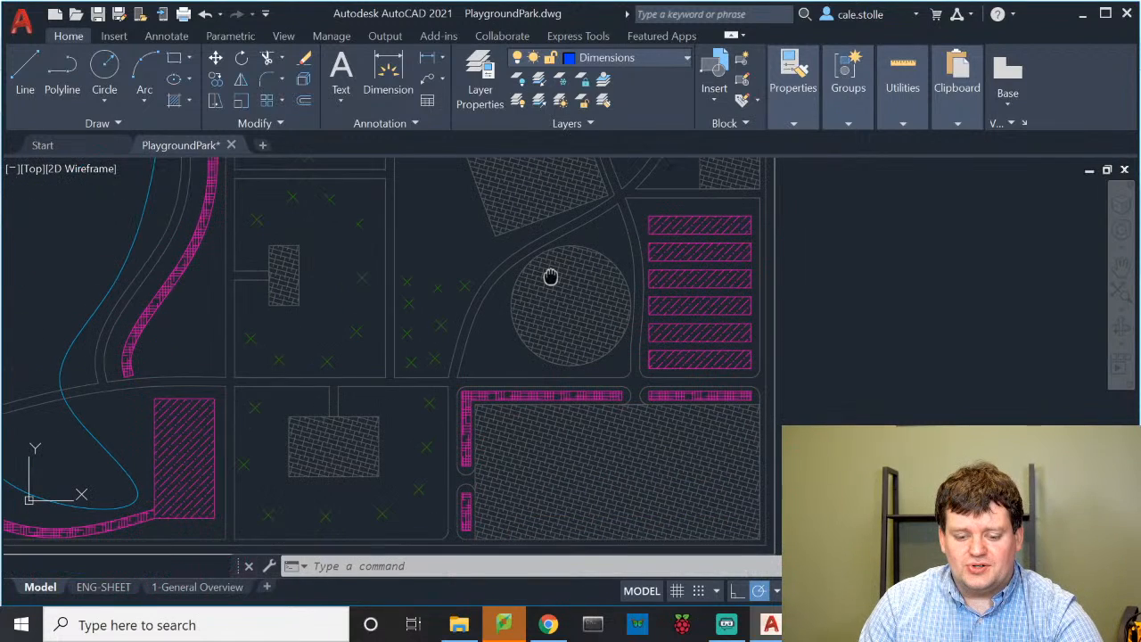
pyautogui.scroll(-2, 549, 277)
pyautogui.moveTo(537, 377); pyautogui.dragTo(537, 434, button='middle')
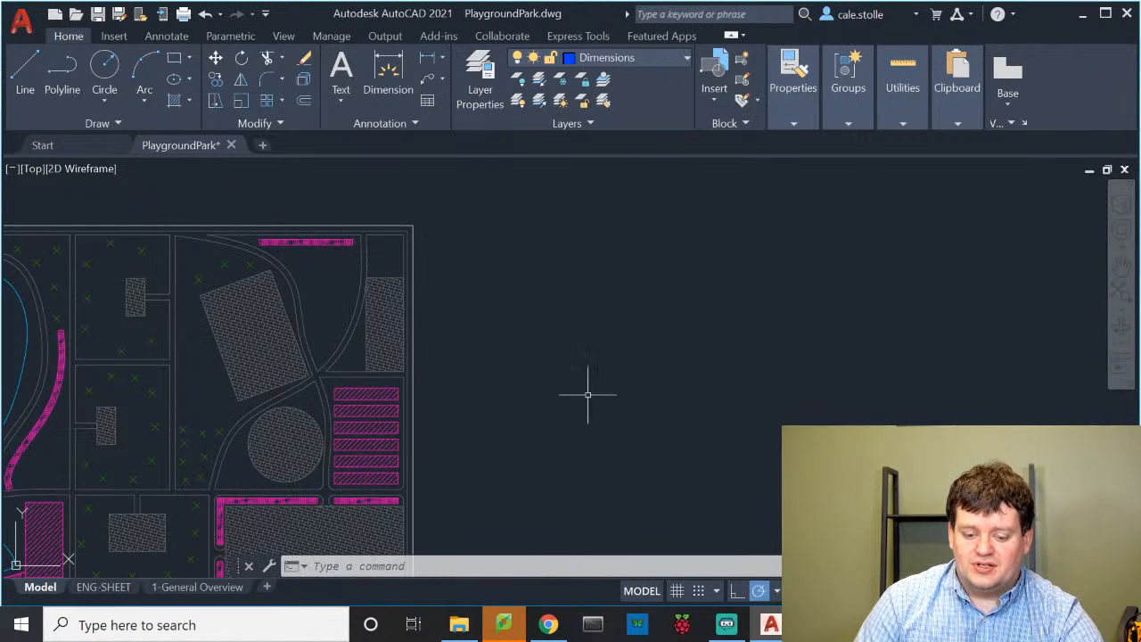
pyautogui.moveTo(679, 392)
pyautogui.mouseDown(button='middle')
pyautogui.moveTo(528, 344)
pyautogui.moveTo(408, 344)
pyautogui.mouseUp(button='middle')
pyautogui.scroll(3, 283, 276)
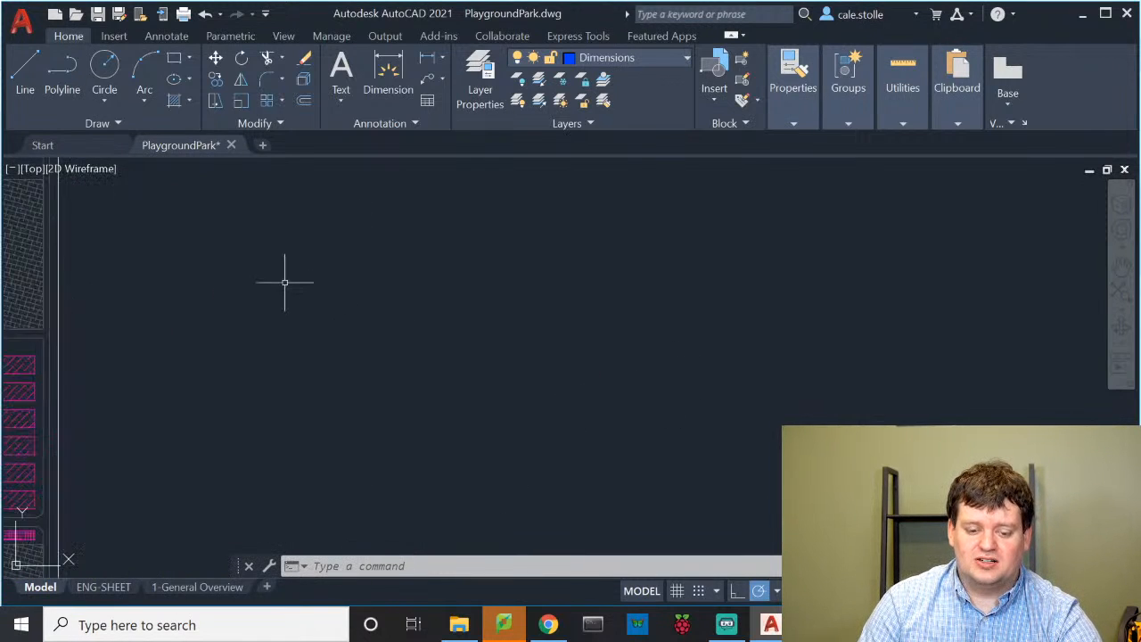
pyautogui.moveTo(277, 272)
pyautogui.mouseDown(button='middle')
pyautogui.moveTo(667, 365)
pyautogui.moveTo(499, 400)
pyautogui.mouseUp(button='middle')
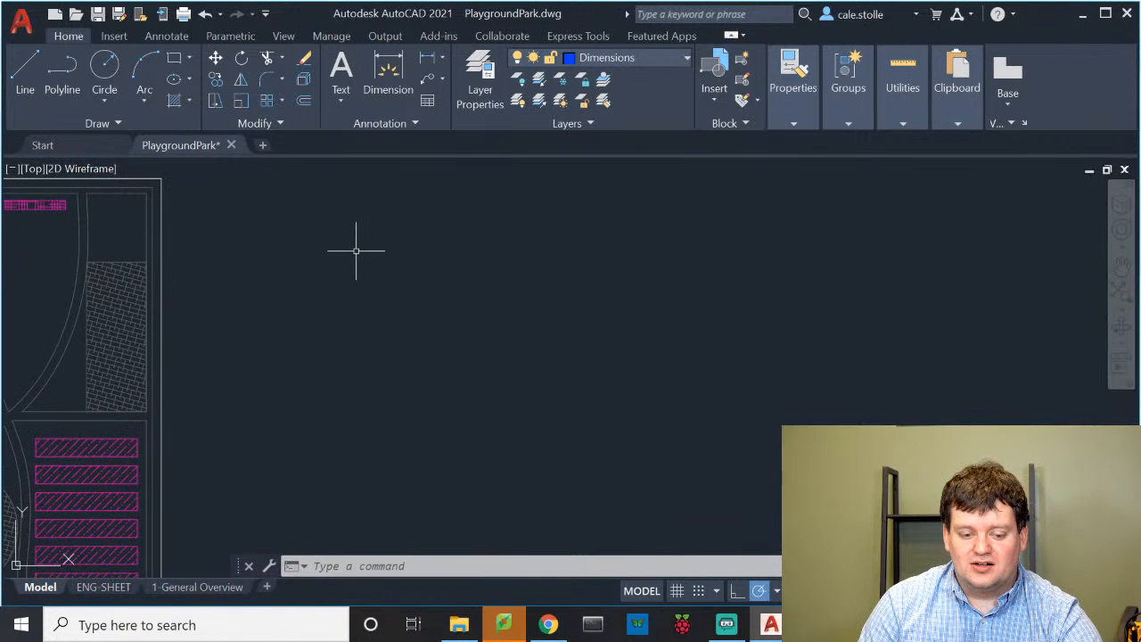
pyautogui.scroll(-1, 409, 313)
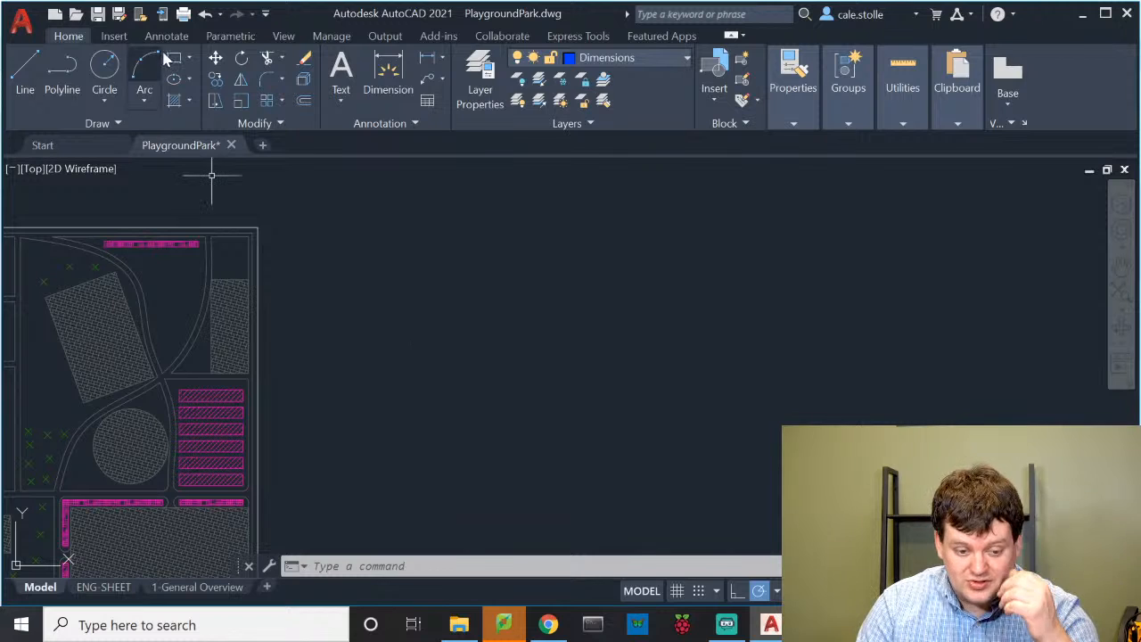
# Make CONSTRUCTION the current layer and draw a rectangle to the right of the park plan
pyautogui.click(684, 58)
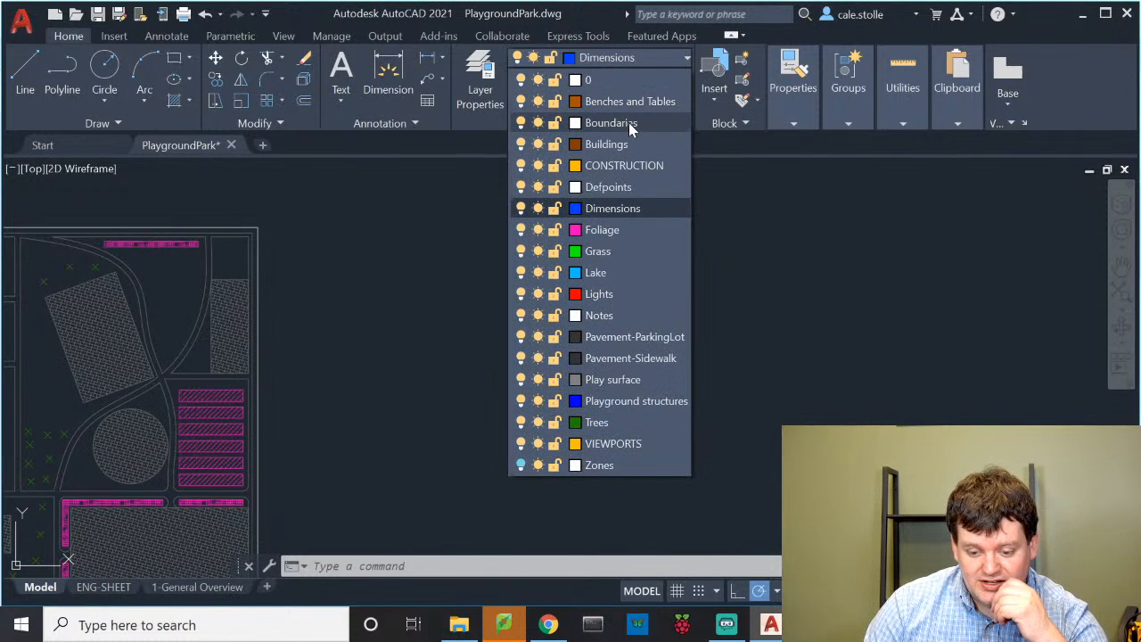
pyautogui.click(624, 167)
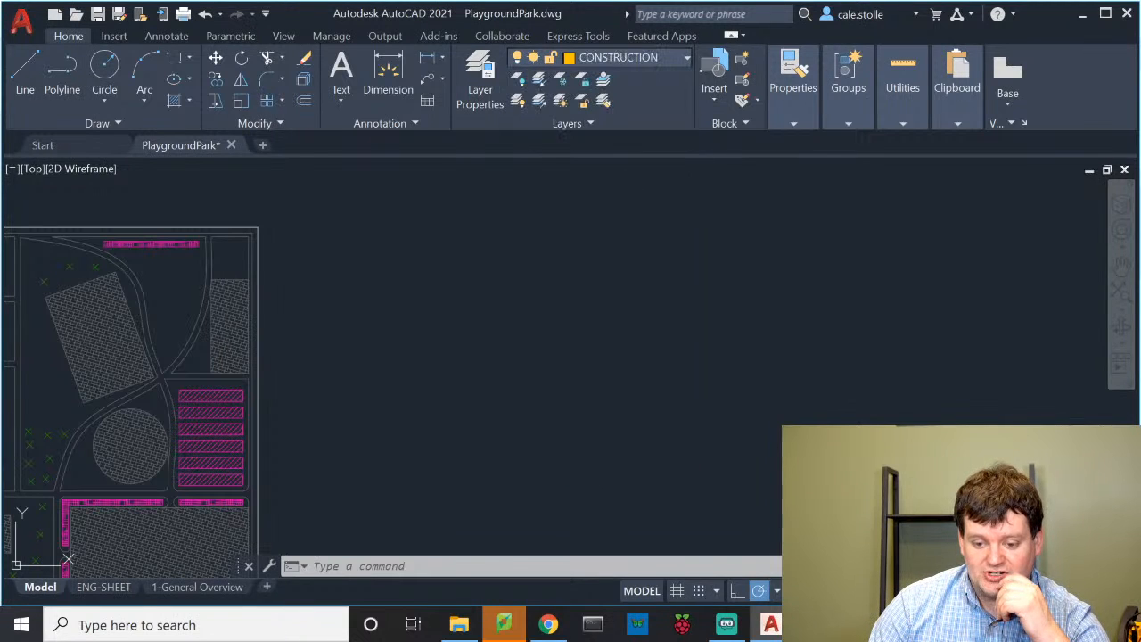
pyautogui.click(174, 60)
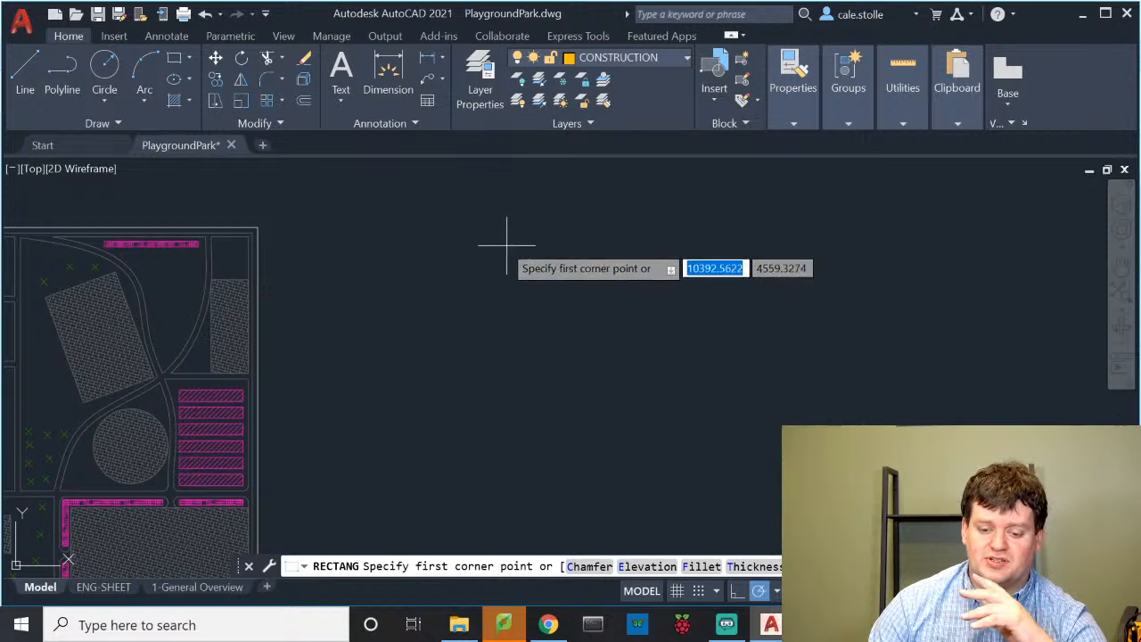
pyautogui.click(425, 215)
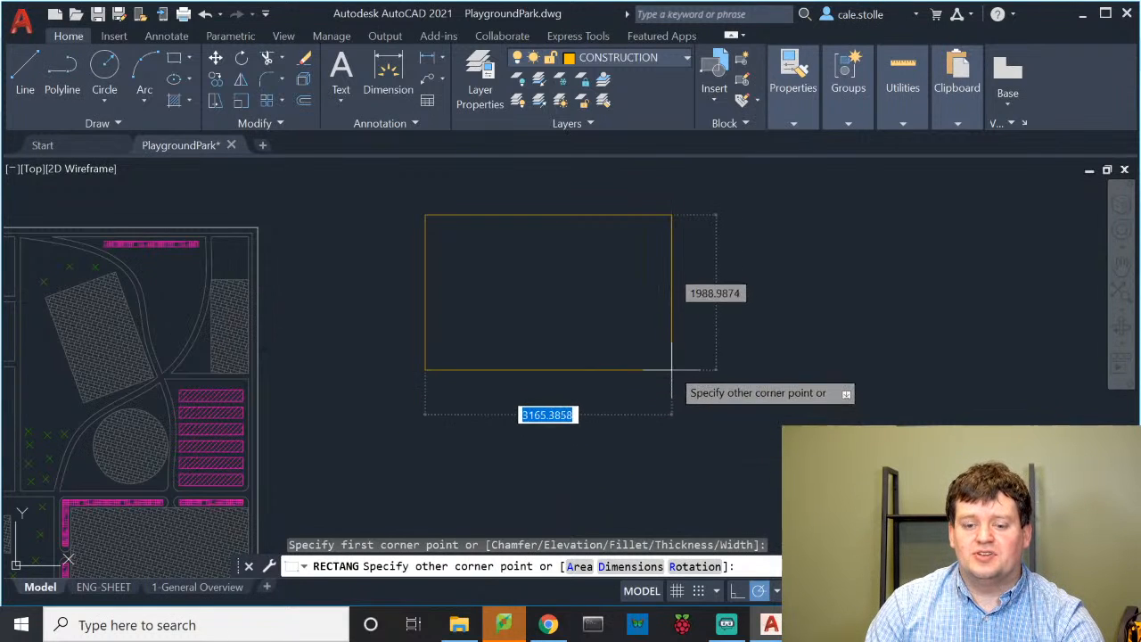
pyautogui.click(632, 331)
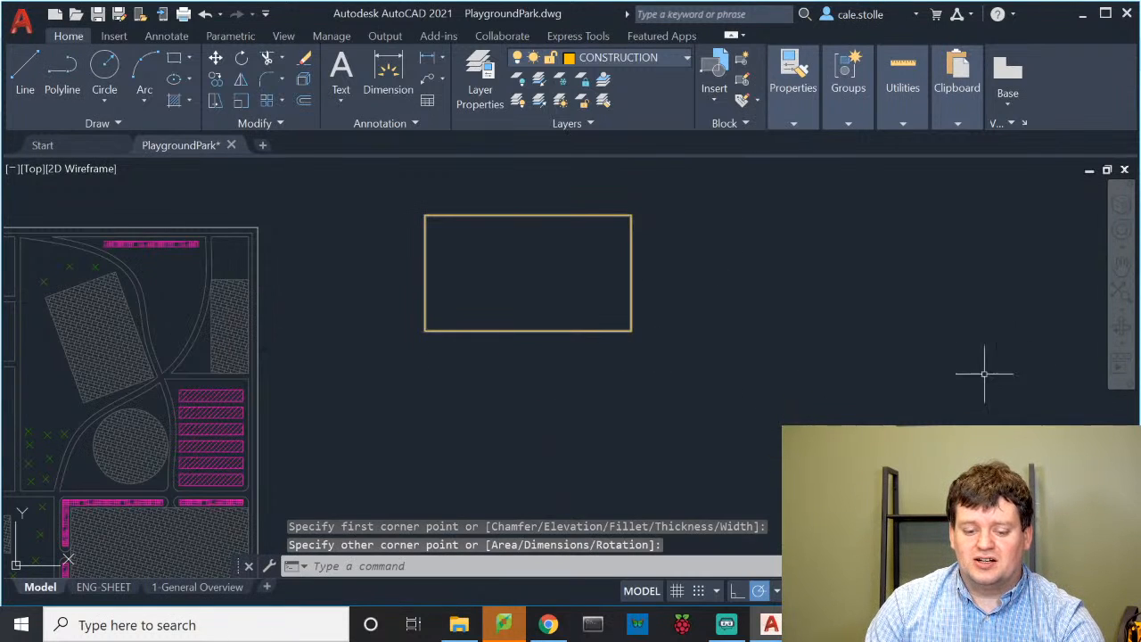
pyautogui.scroll(6, 392, 201)
pyautogui.moveTo(687, 275); pyautogui.dragTo(565, 356, button='middle')
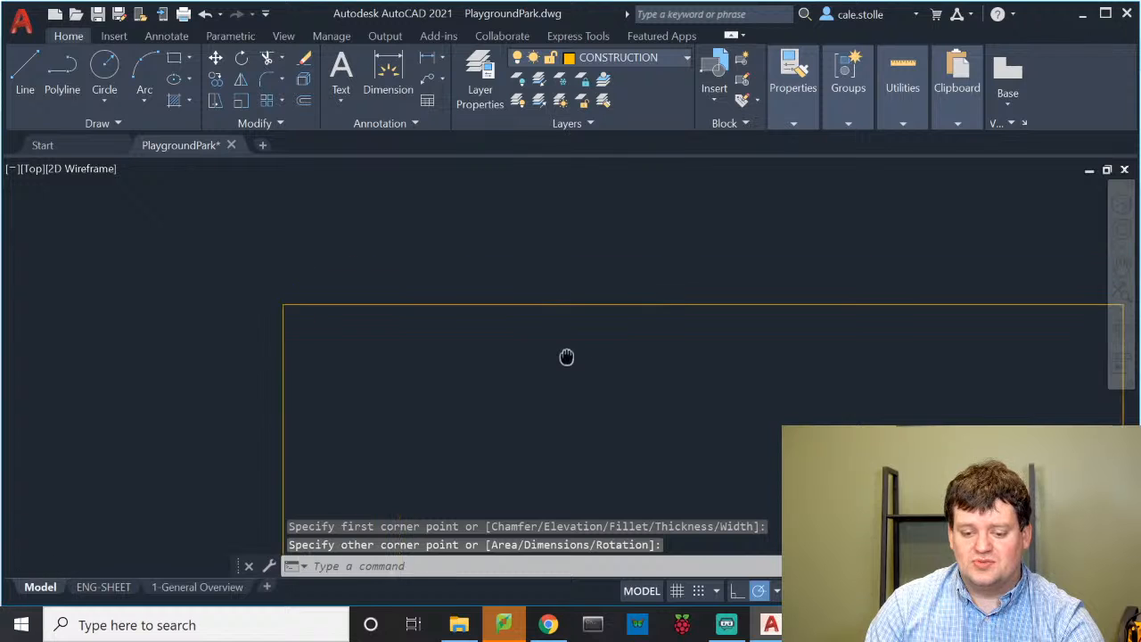
# Write 'Detailed views for Page 3 - Pavement details' as multiline text along the rectangle's top edge
pyautogui.write('l')
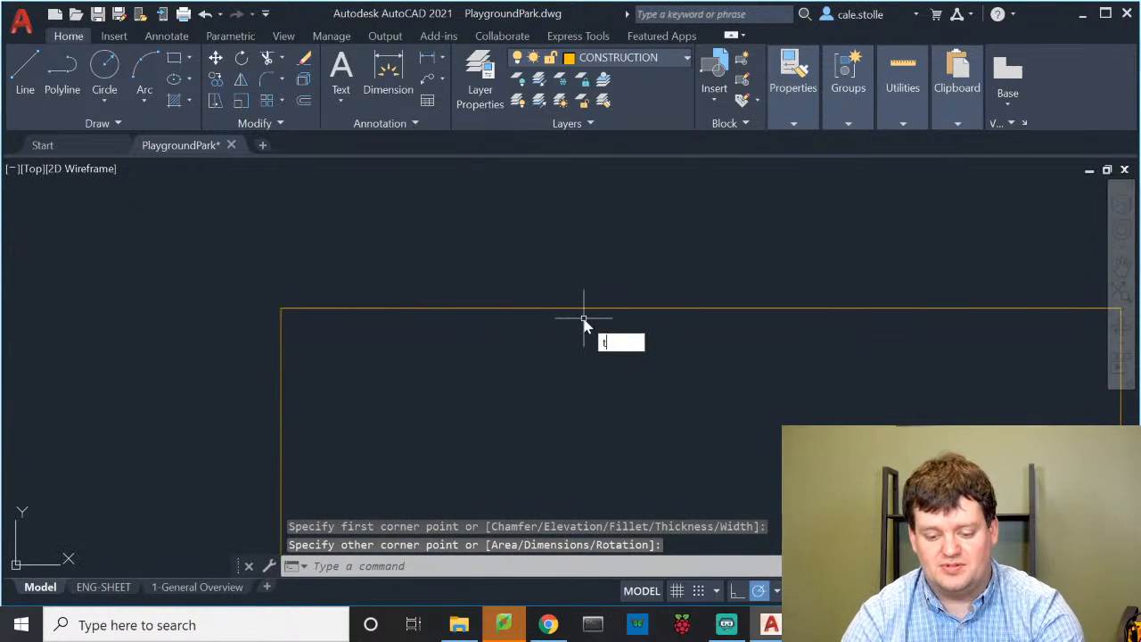
pyautogui.press('Return')
pyautogui.write('t')
pyautogui.press('Return')
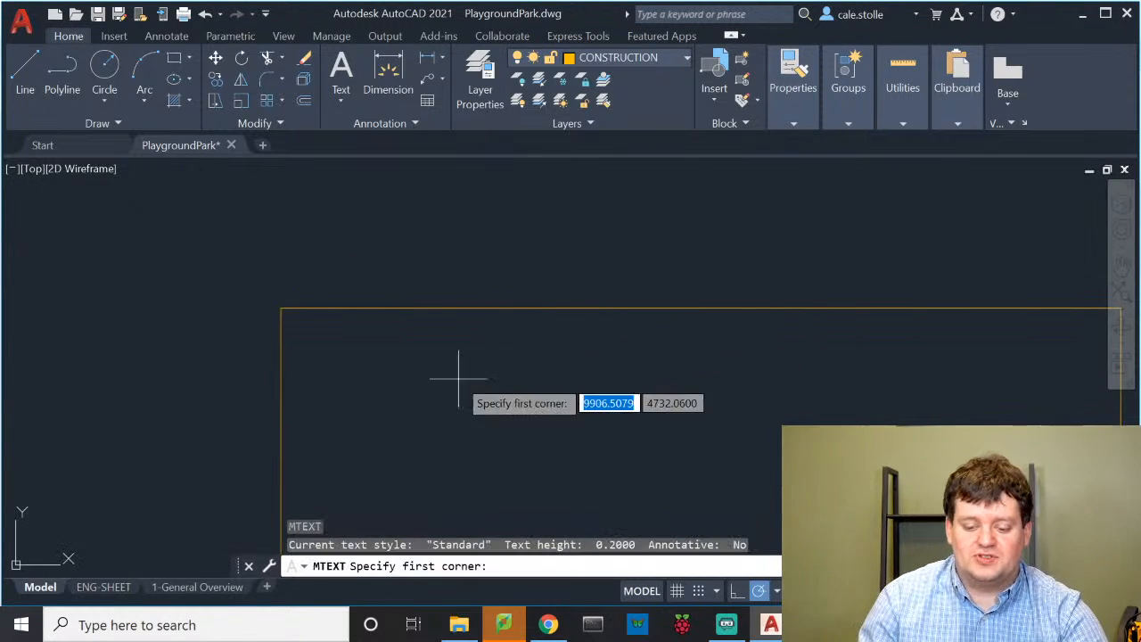
pyautogui.click(280, 310)
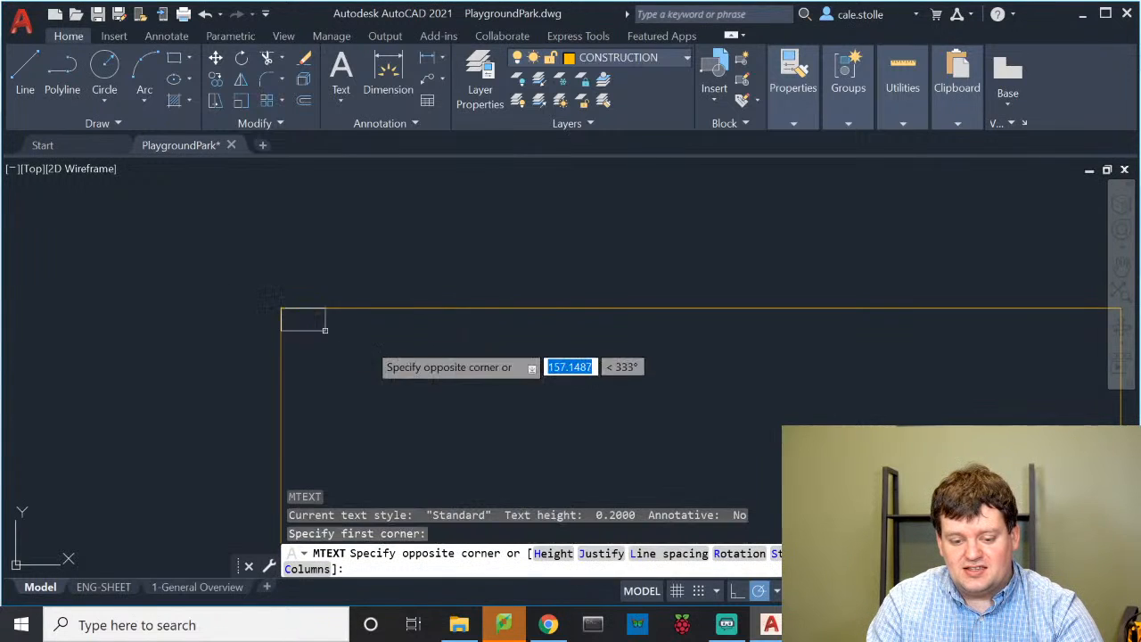
pyautogui.scroll(-4, 1068, 390)
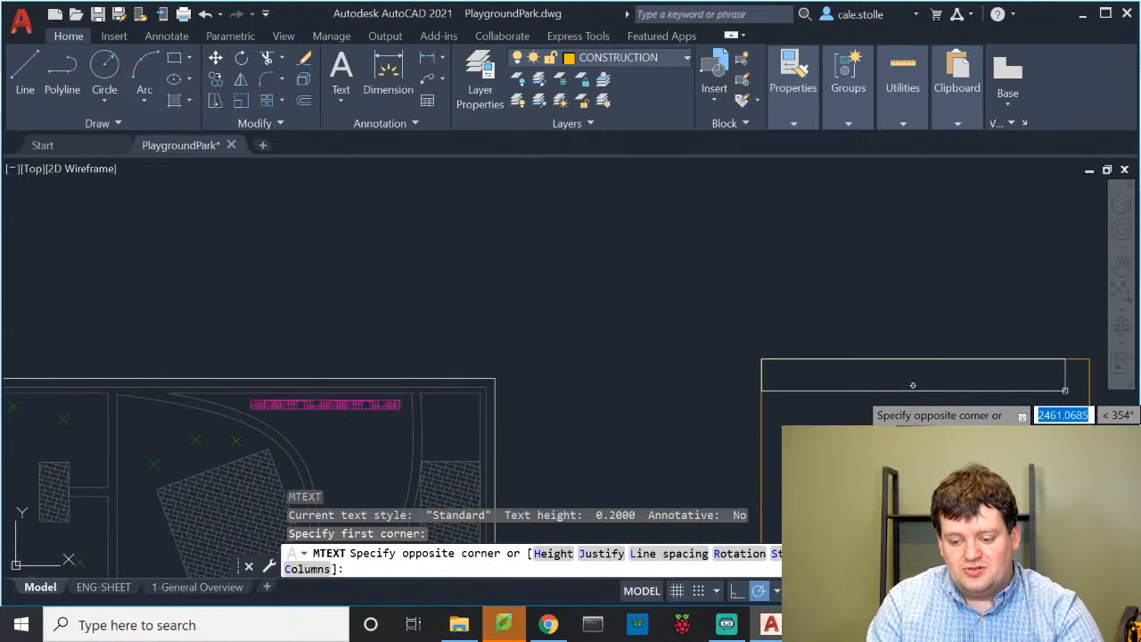
pyautogui.click(1090, 390)
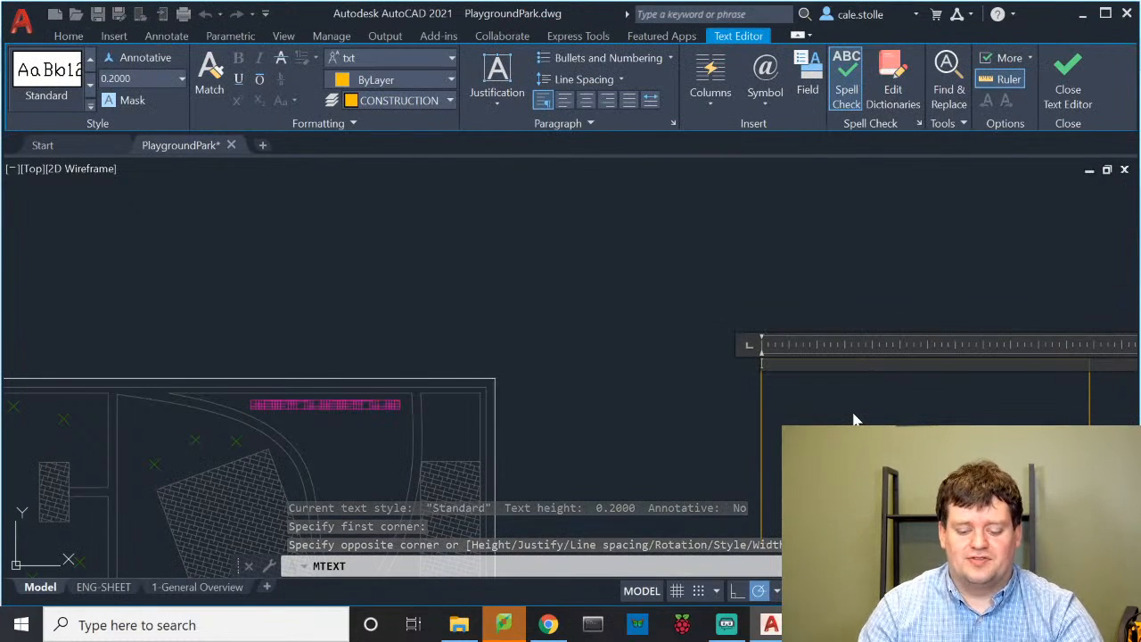
pyautogui.write('Detailed views for Page 3 - Pavement')
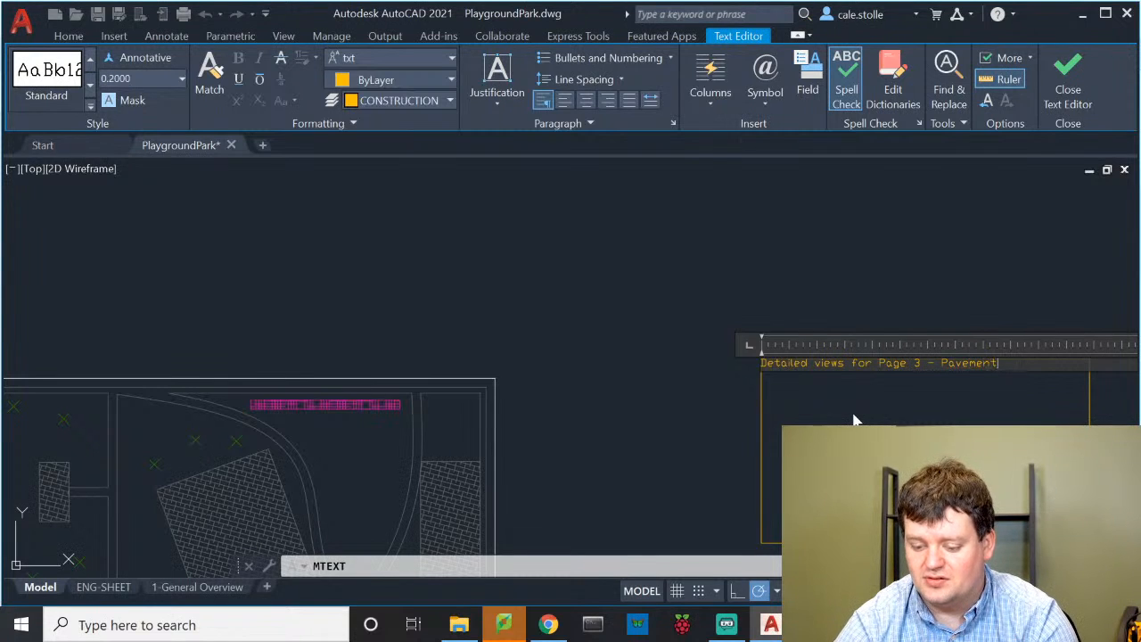
pyautogui.write('ils')
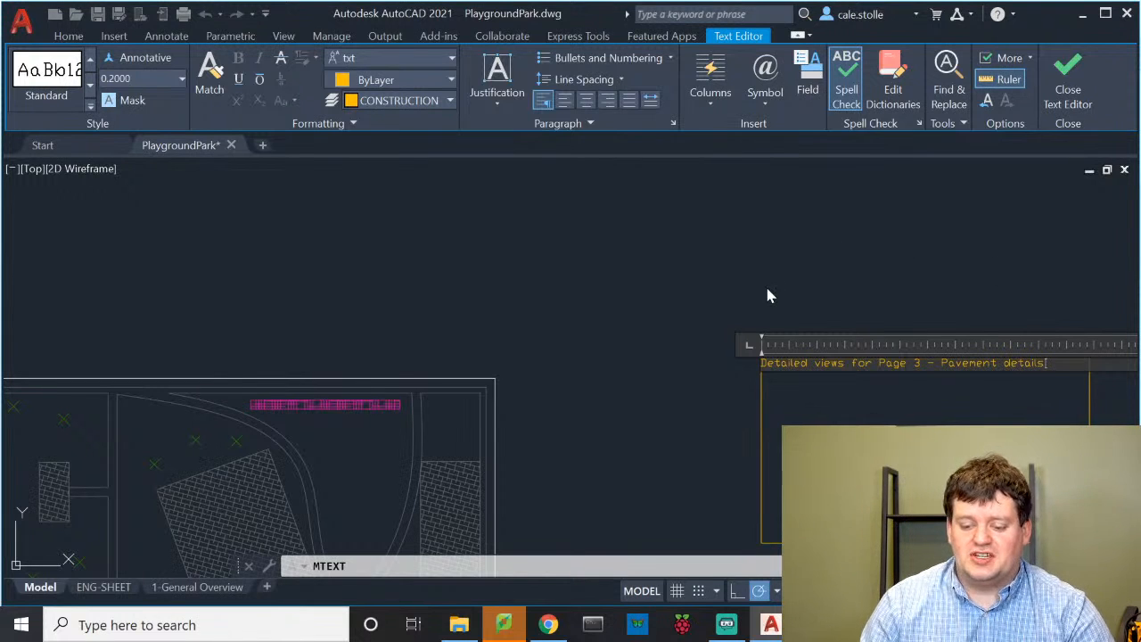
pyautogui.click(831, 262)
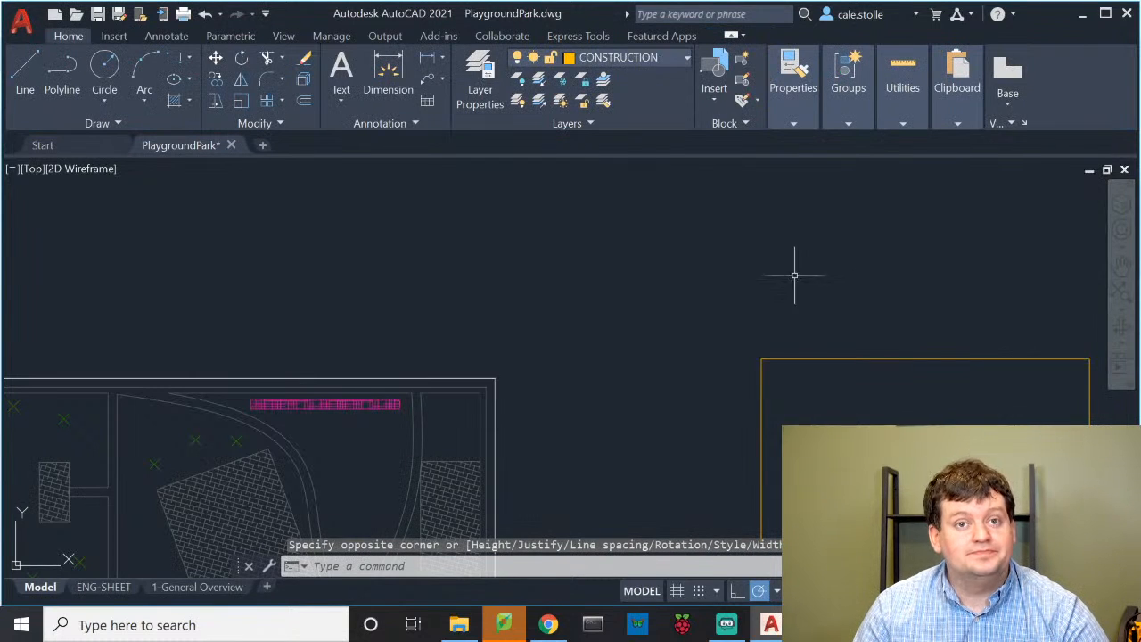
# Zoom in to inspect the new label, then zoom back out to show the park plan beside the rectangle
pyautogui.scroll(2, 768, 362)
pyautogui.scroll(7, 762, 367)
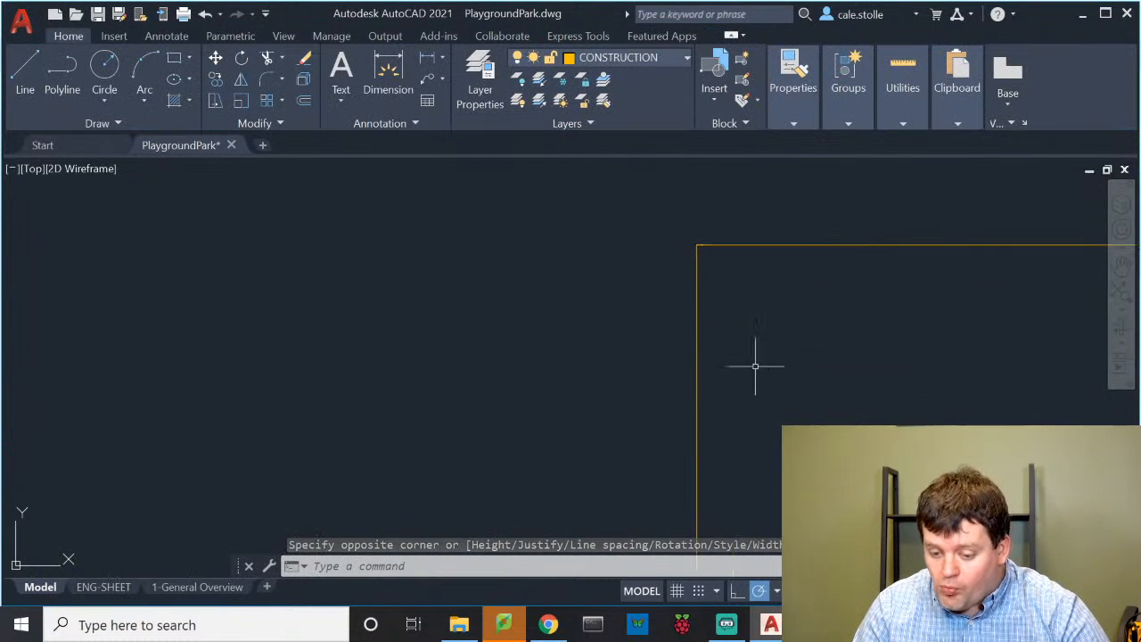
pyautogui.moveTo(702, 203); pyautogui.dragTo(702, 229, button='middle')
pyautogui.scroll(5, 703, 230)
pyautogui.scroll(2, 747, 399)
pyautogui.scroll(6, 768, 446)
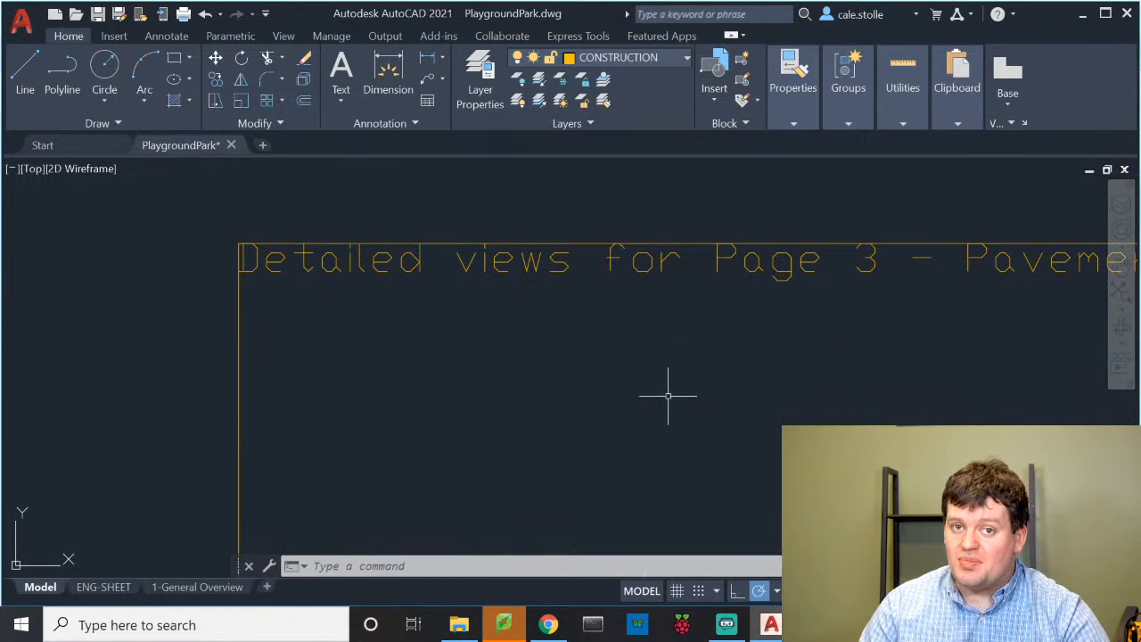
pyautogui.doubleClick(552, 262)
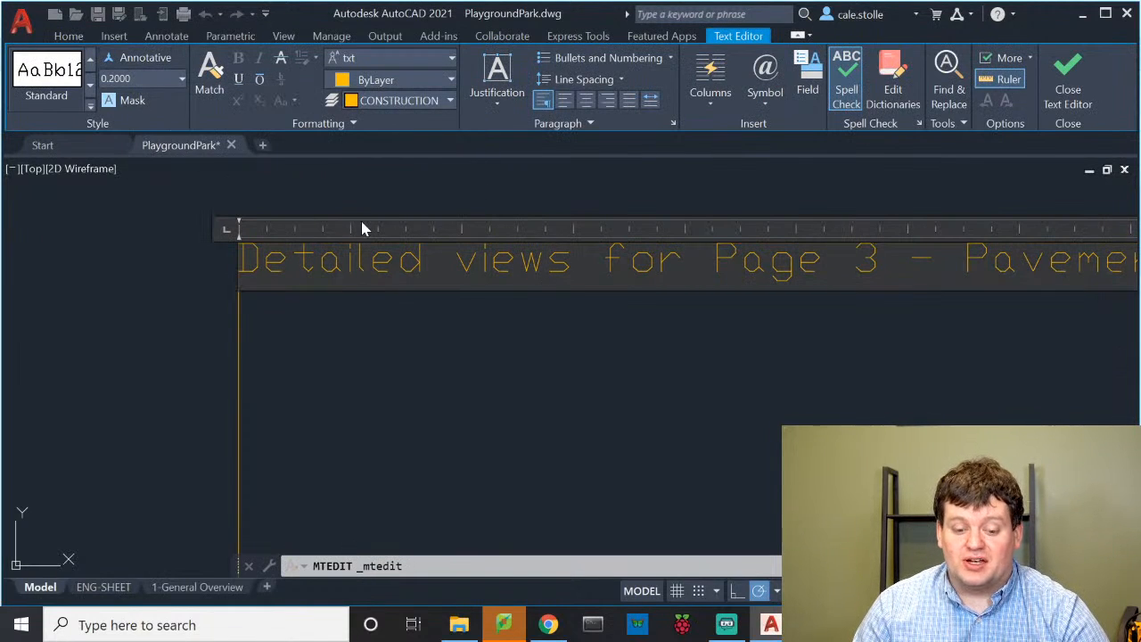
pyautogui.press('Escape')
pyautogui.scroll(-5, 374, 205)
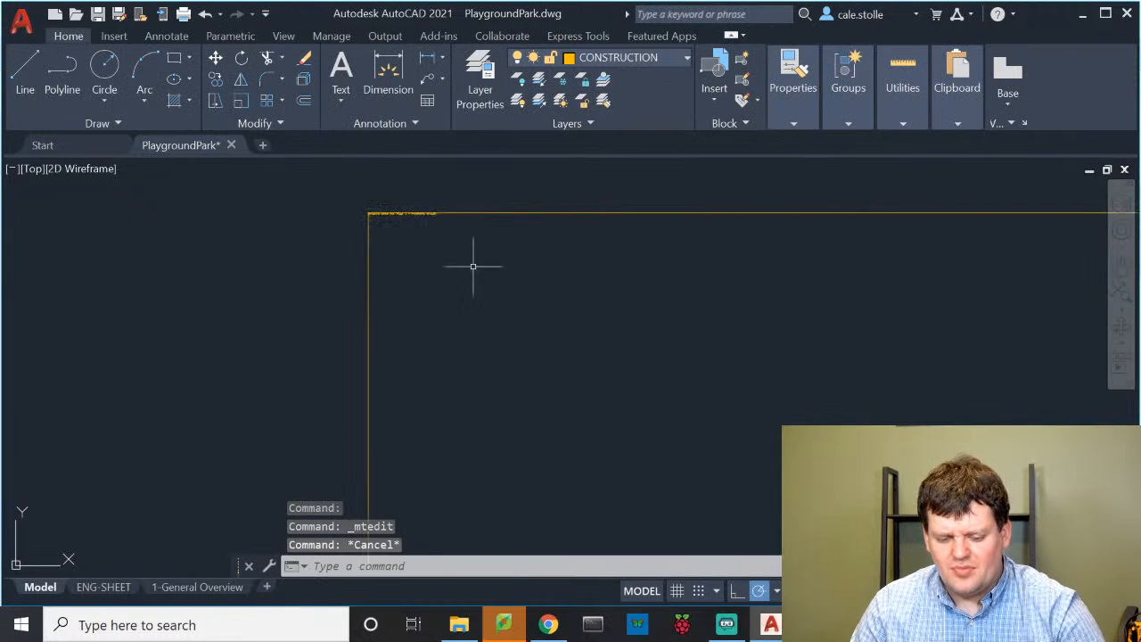
pyautogui.scroll(-5, 473, 265)
pyautogui.moveTo(384, 333)
pyautogui.mouseDown(button='middle')
pyautogui.moveTo(438, 293)
pyautogui.moveTo(471, 300)
pyautogui.moveTo(540, 283)
pyautogui.mouseUp(button='middle')
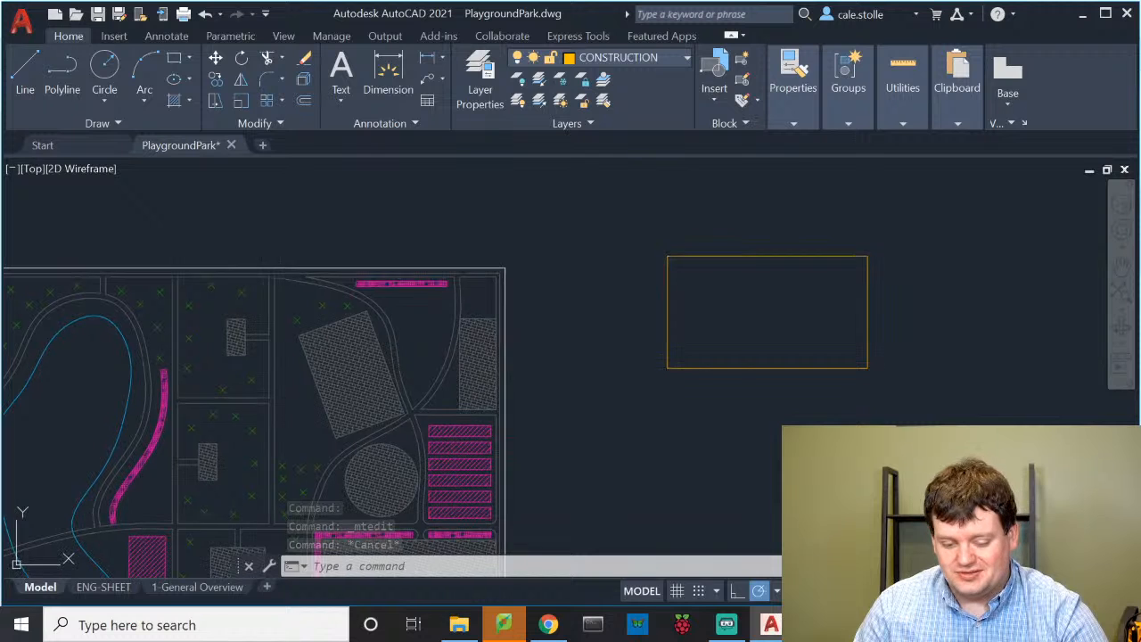
# Zoom to the rectangle's top-left corner and select the Detailed views label
pyautogui.scroll(2, 504, 287)
pyautogui.scroll(2, 504, 287)
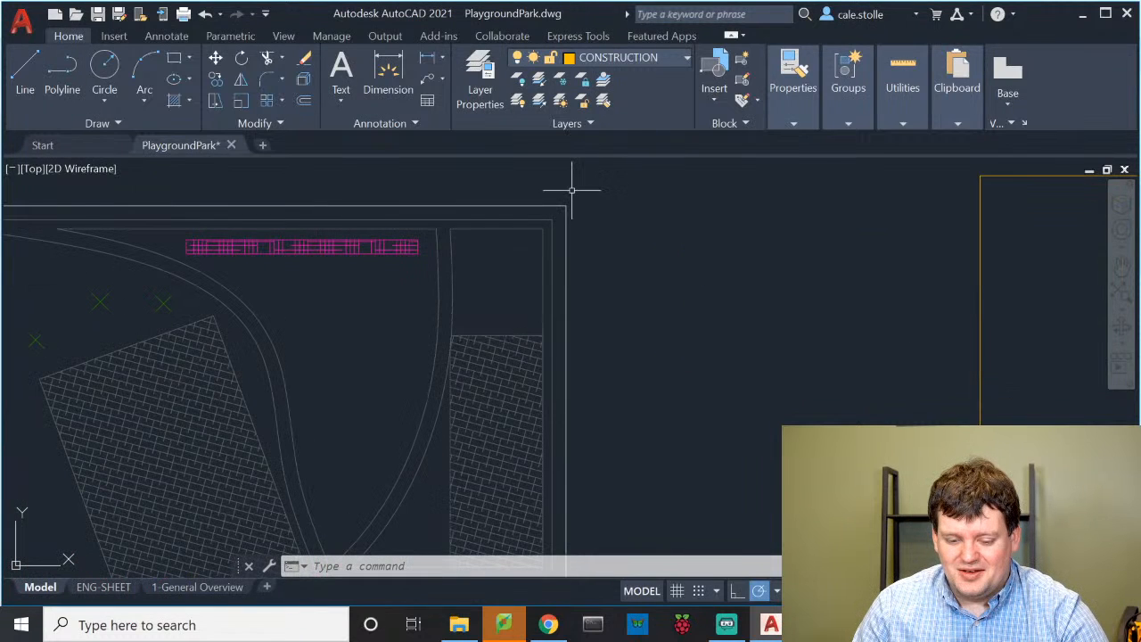
pyautogui.scroll(-4, 574, 214)
pyautogui.moveTo(550, 238); pyautogui.dragTo(560, 220, button='middle')
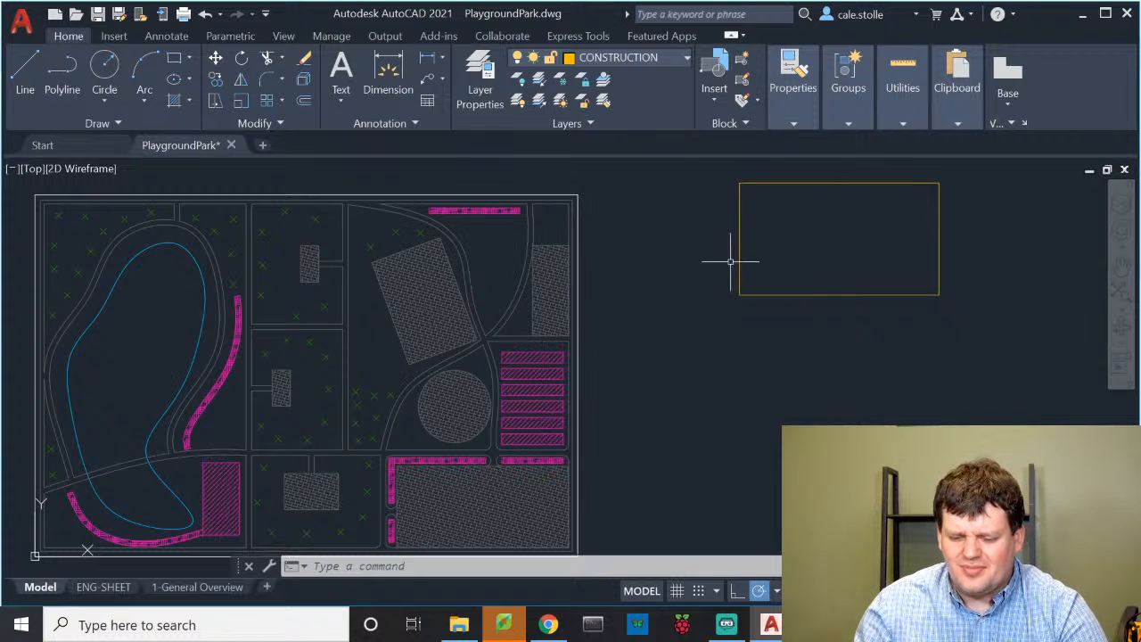
pyautogui.moveTo(709, 276); pyautogui.dragTo(554, 363, button='middle')
pyautogui.scroll(4, 609, 278)
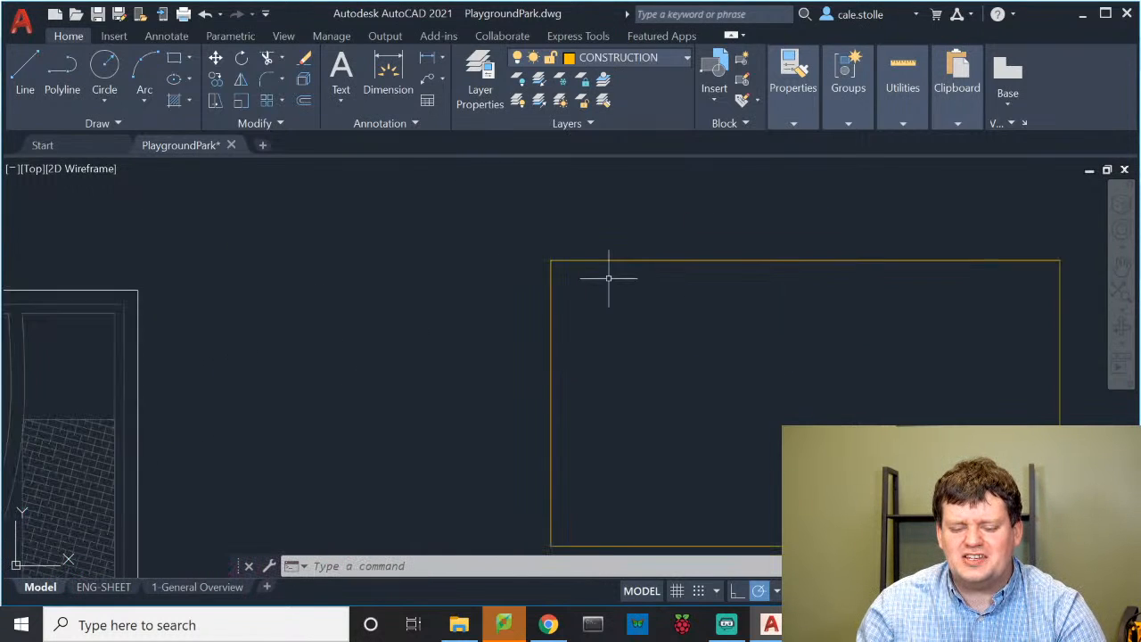
pyautogui.scroll(2, 609, 278)
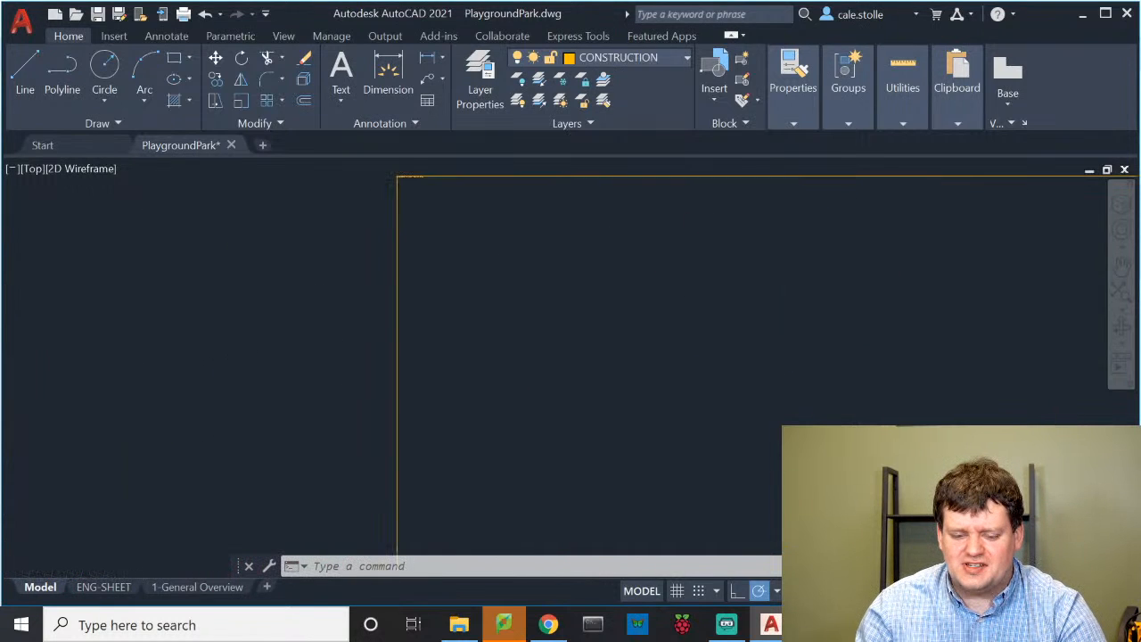
pyautogui.moveTo(717, 288); pyautogui.dragTo(717, 315, button='middle')
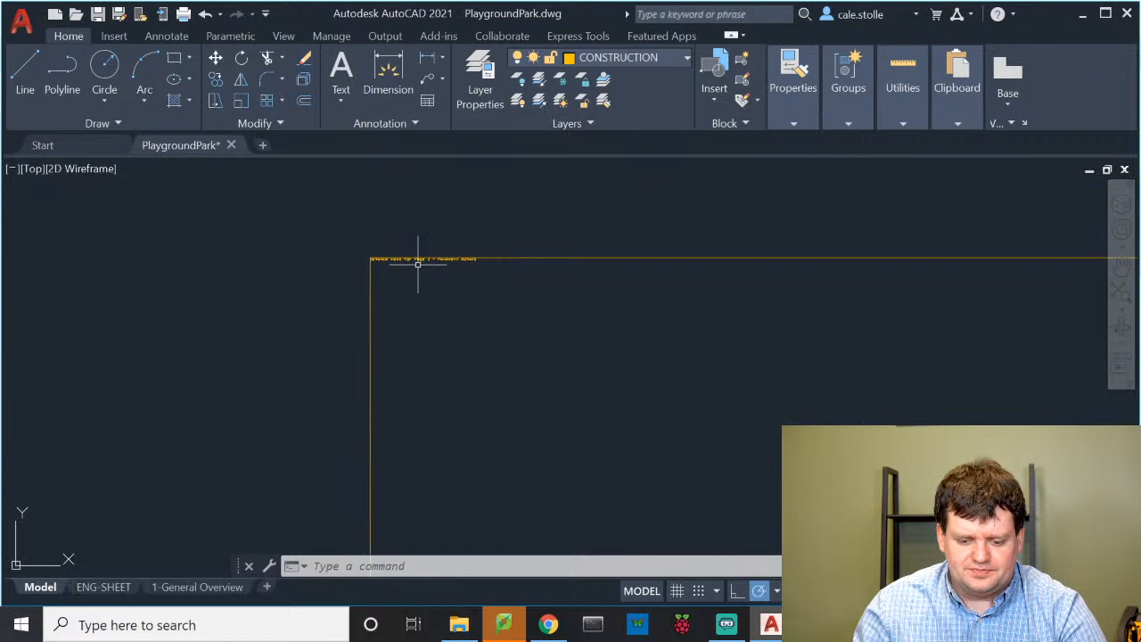
pyautogui.scroll(1, 419, 262)
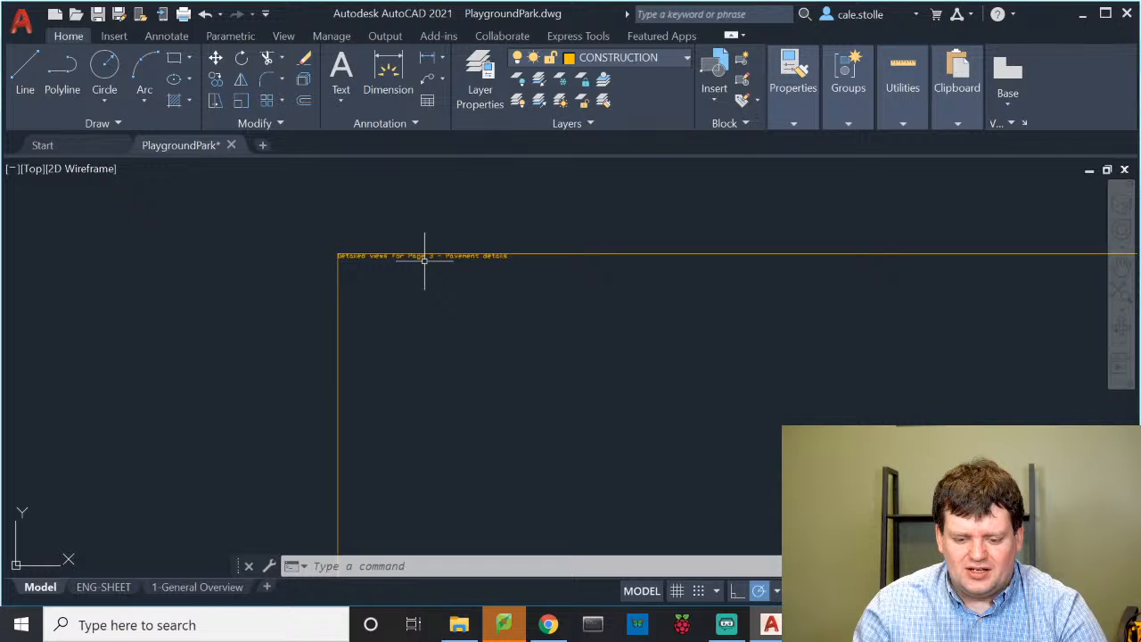
pyautogui.click(424, 257)
# Apply a text height of 24 to the whole Detailed views label
pyautogui.doubleClick(499, 255)
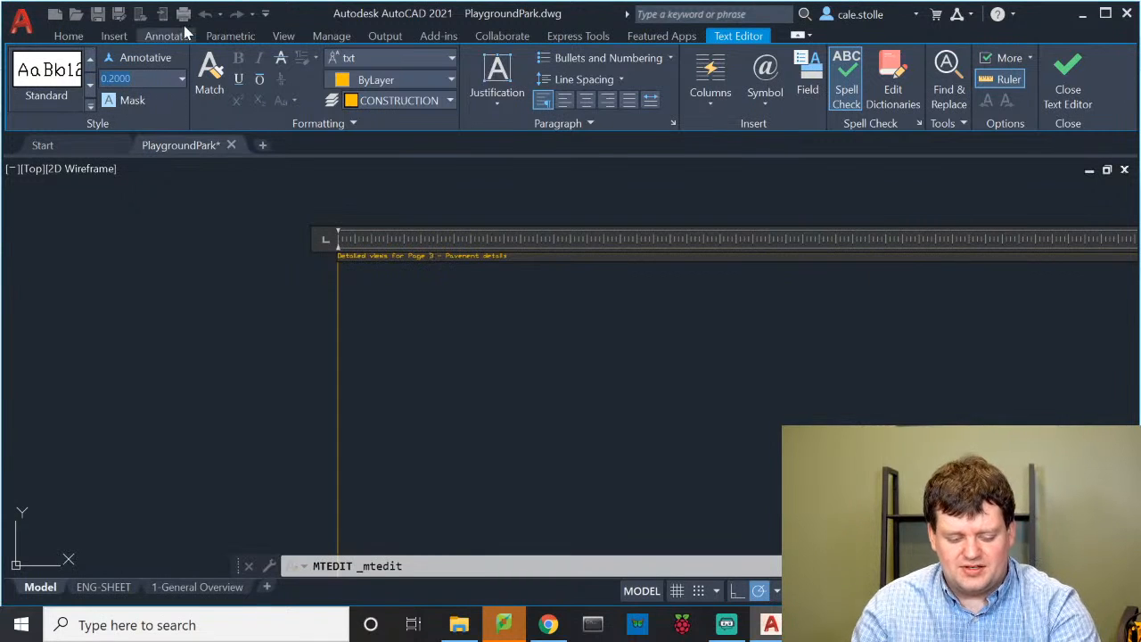
pyautogui.write('24')
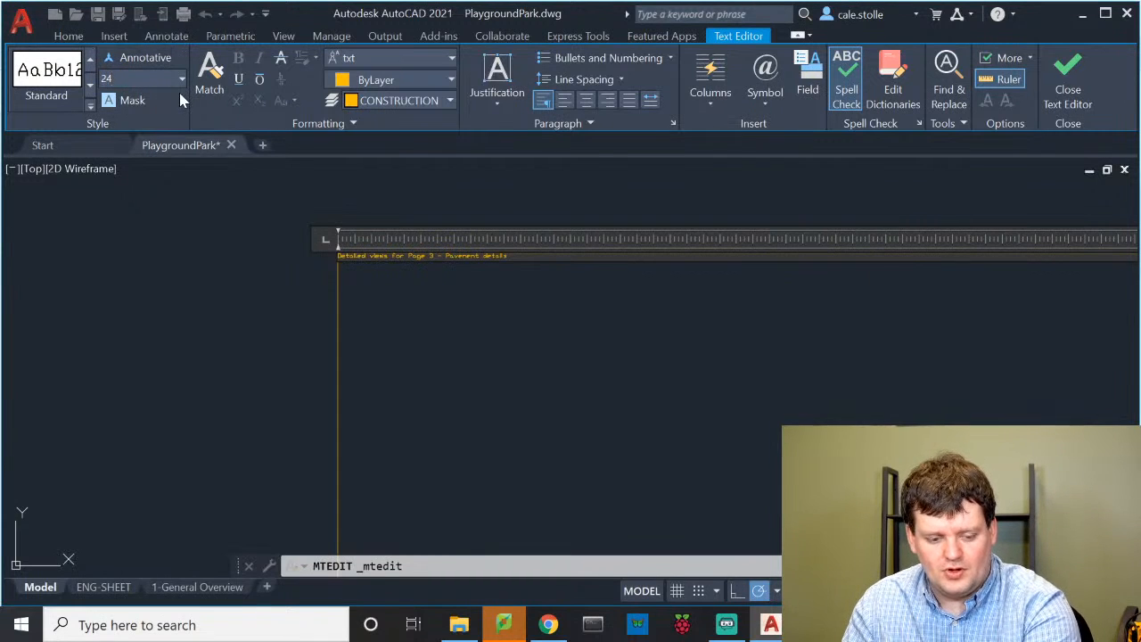
pyautogui.press('Return')
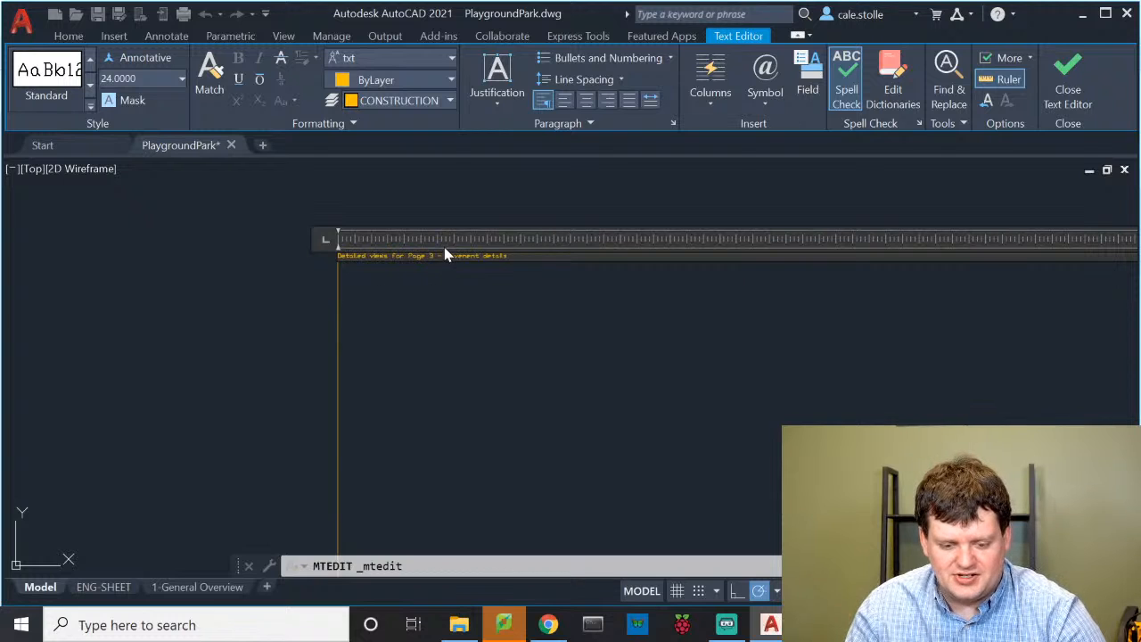
pyautogui.hotkey('ctrl', 'a')
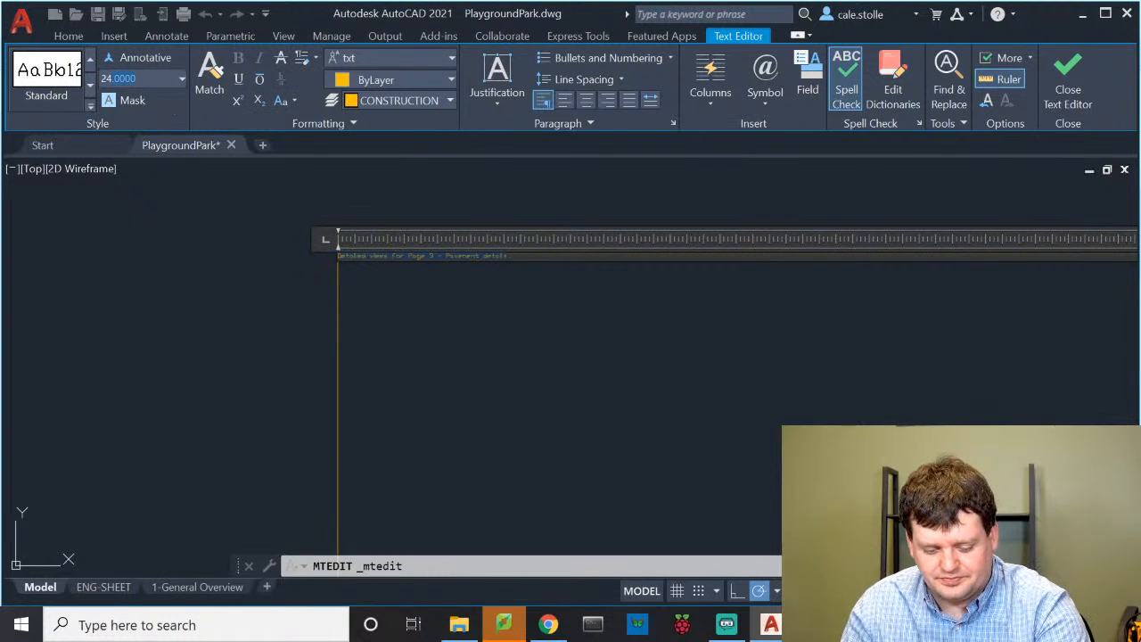
pyautogui.press('Return')
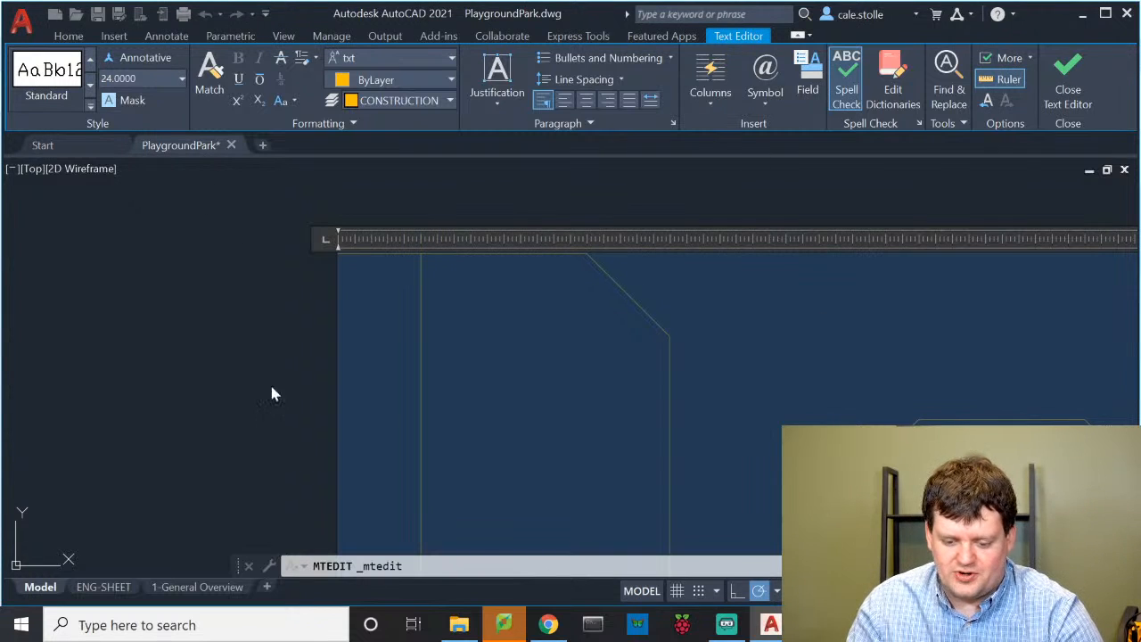
pyautogui.click(330, 377)
pyautogui.scroll(-10, 600, 351)
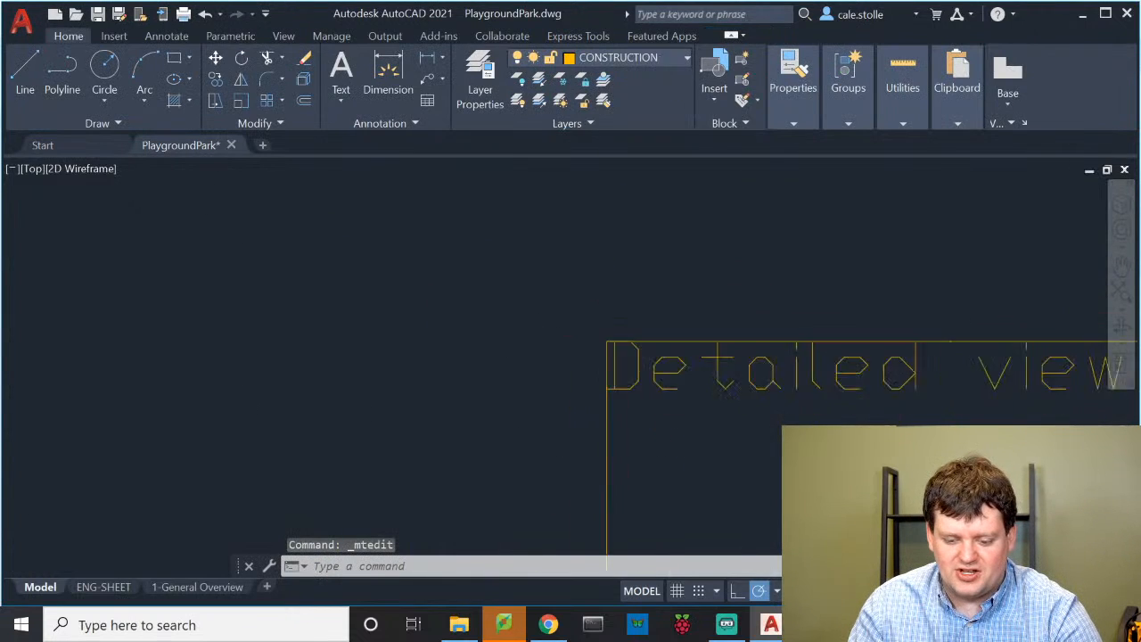
pyautogui.scroll(-5, 859, 417)
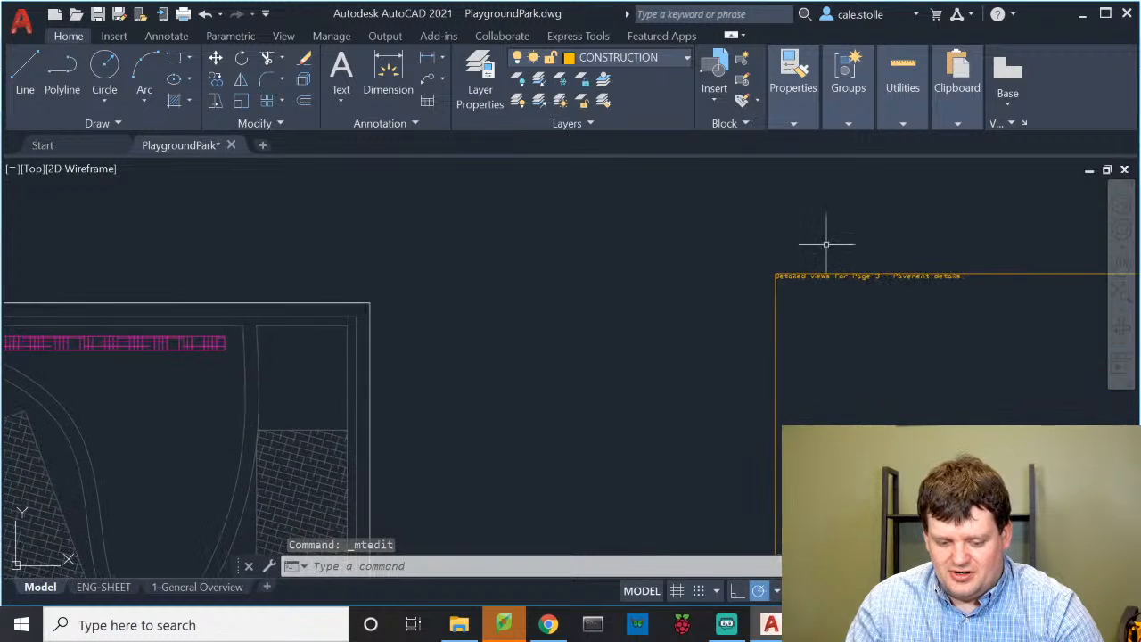
pyautogui.scroll(-2, 775, 380)
pyautogui.moveTo(773, 382); pyautogui.dragTo(683, 214, button='middle')
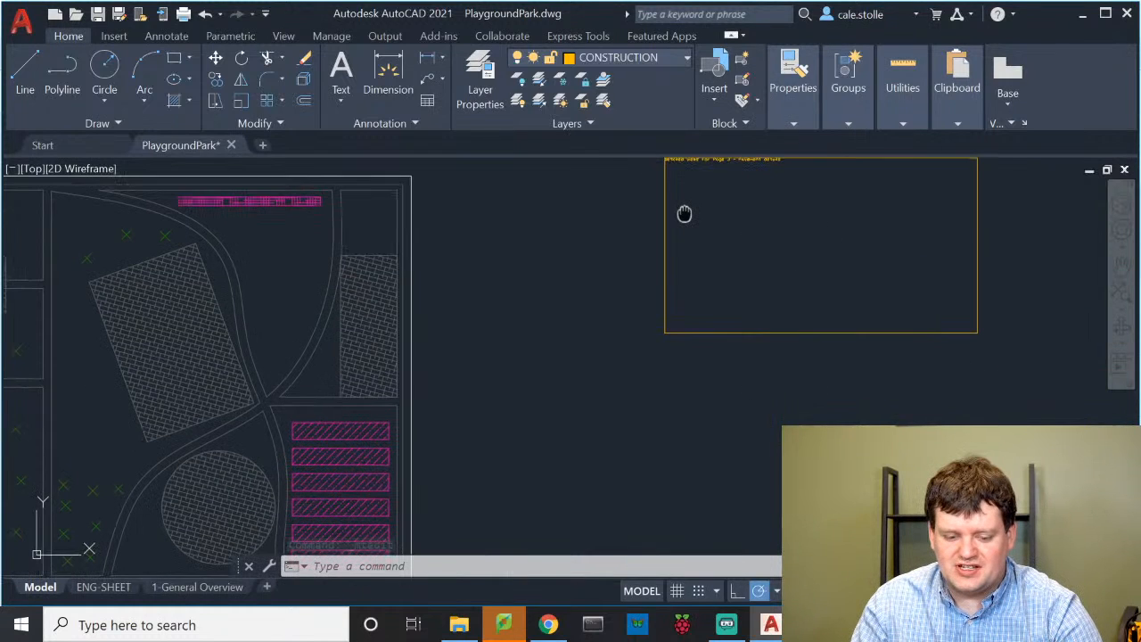
pyautogui.scroll(-4, 738, 369)
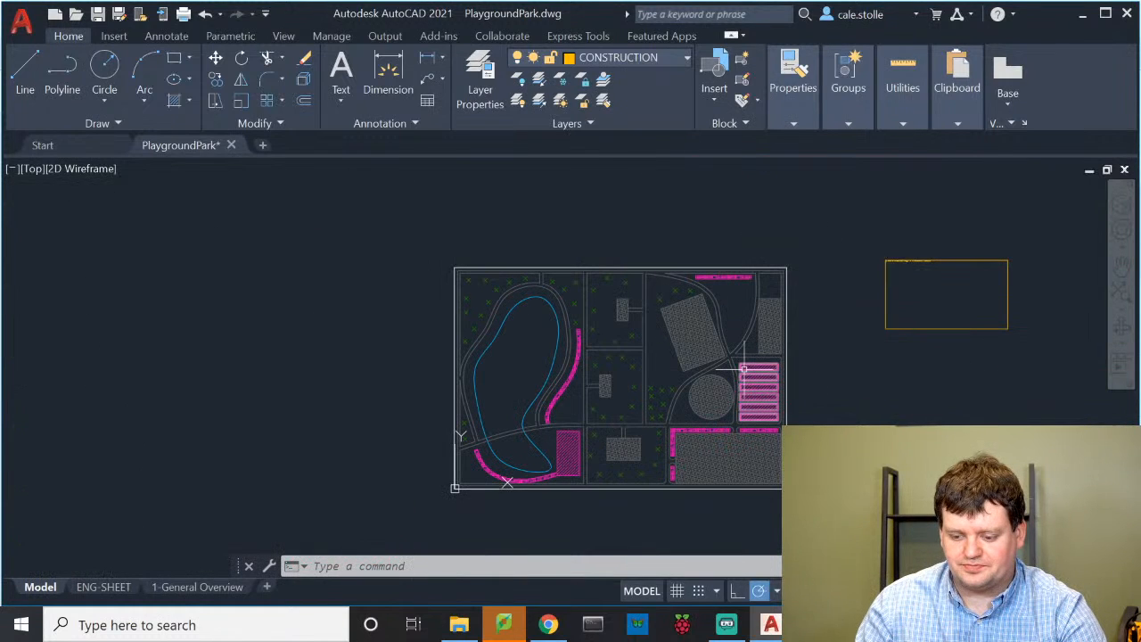
pyautogui.scroll(8, 904, 270)
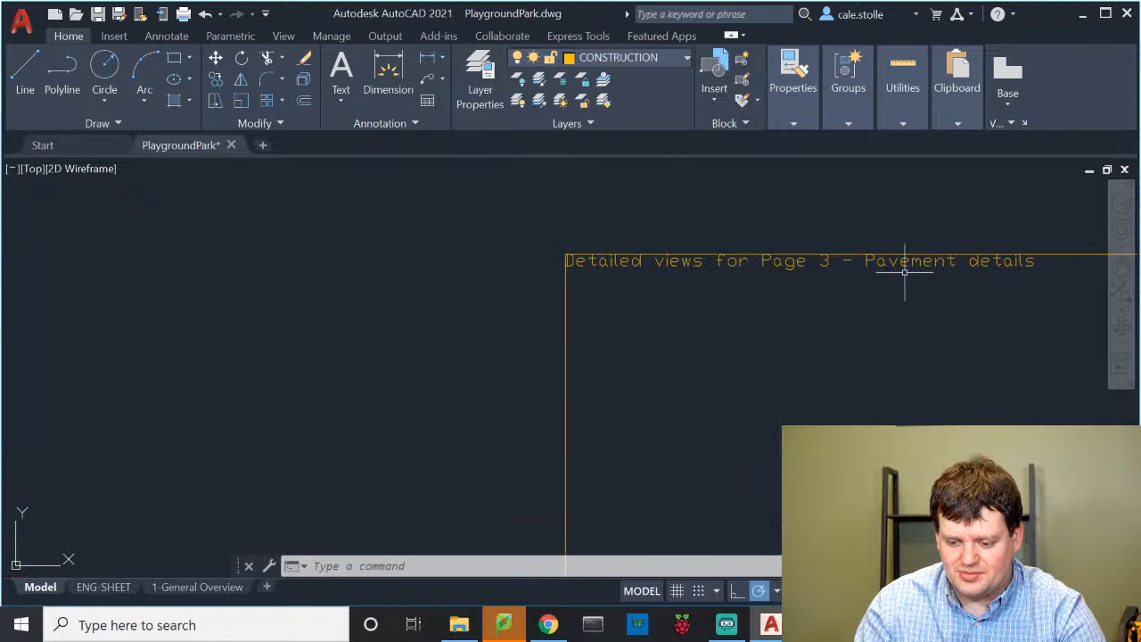
pyautogui.scroll(3, 905, 270)
# Select the entire title text and change its height to 48
pyautogui.doubleClick(925, 300)
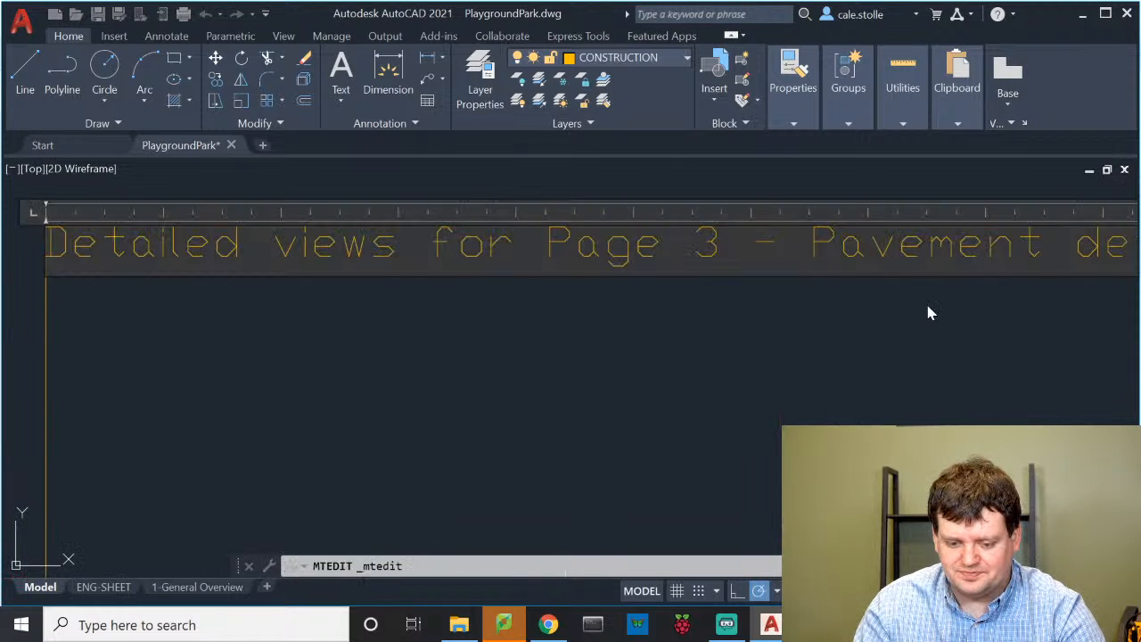
pyautogui.moveTo(919, 288); pyautogui.dragTo(1067, 289)
pyautogui.hotkey('ctrl', 'a')
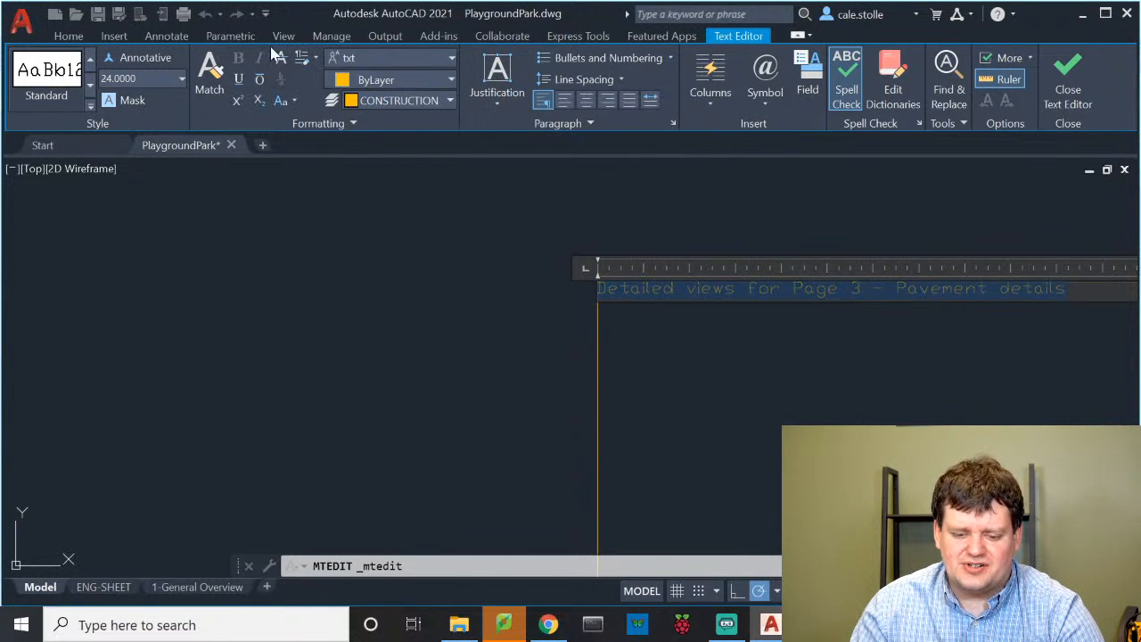
pyautogui.click(125, 79)
pyautogui.write('48')
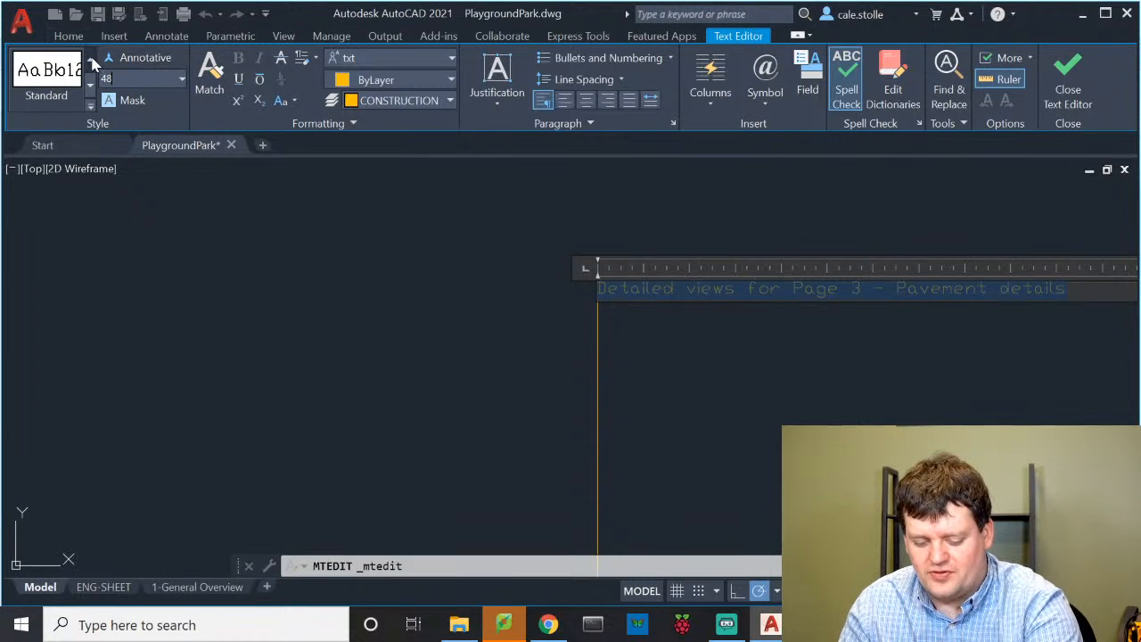
pyautogui.press('Return')
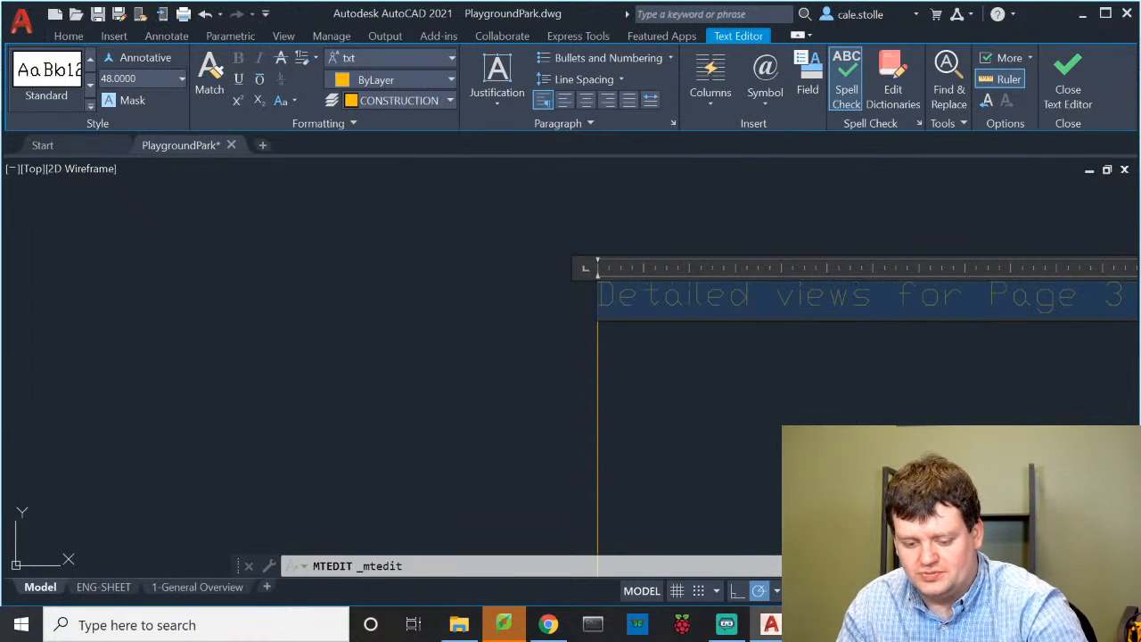
pyautogui.click(561, 301)
pyautogui.scroll(-3, 641, 408)
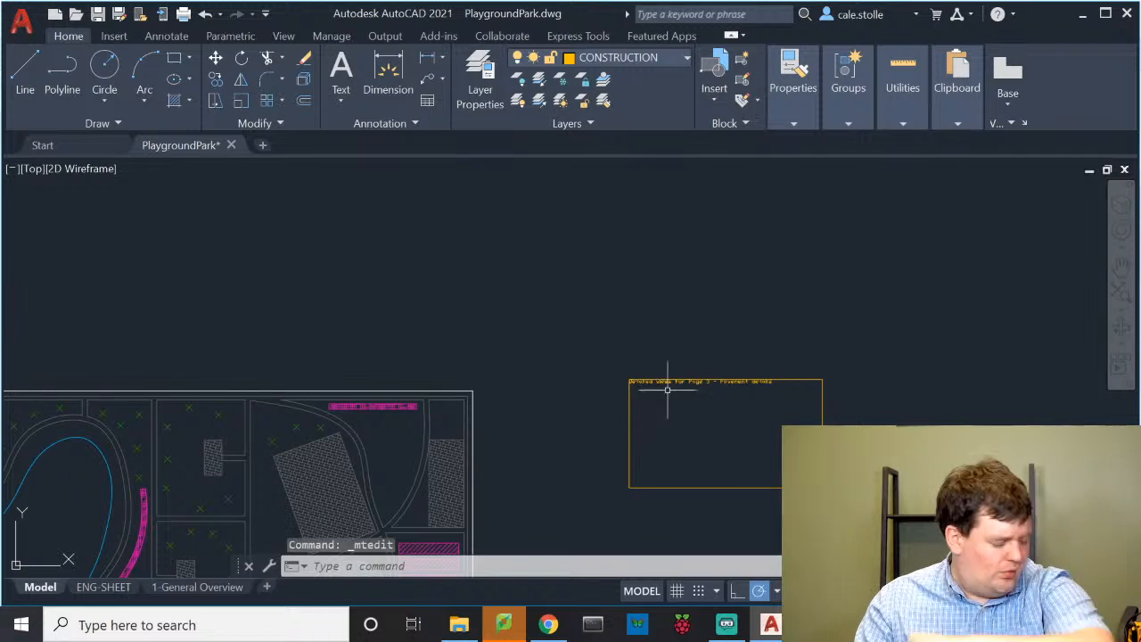
pyautogui.moveTo(476, 354)
pyautogui.mouseDown(button='middle')
pyautogui.moveTo(641, 156)
pyautogui.moveTo(645, 178)
pyautogui.mouseUp(button='middle')
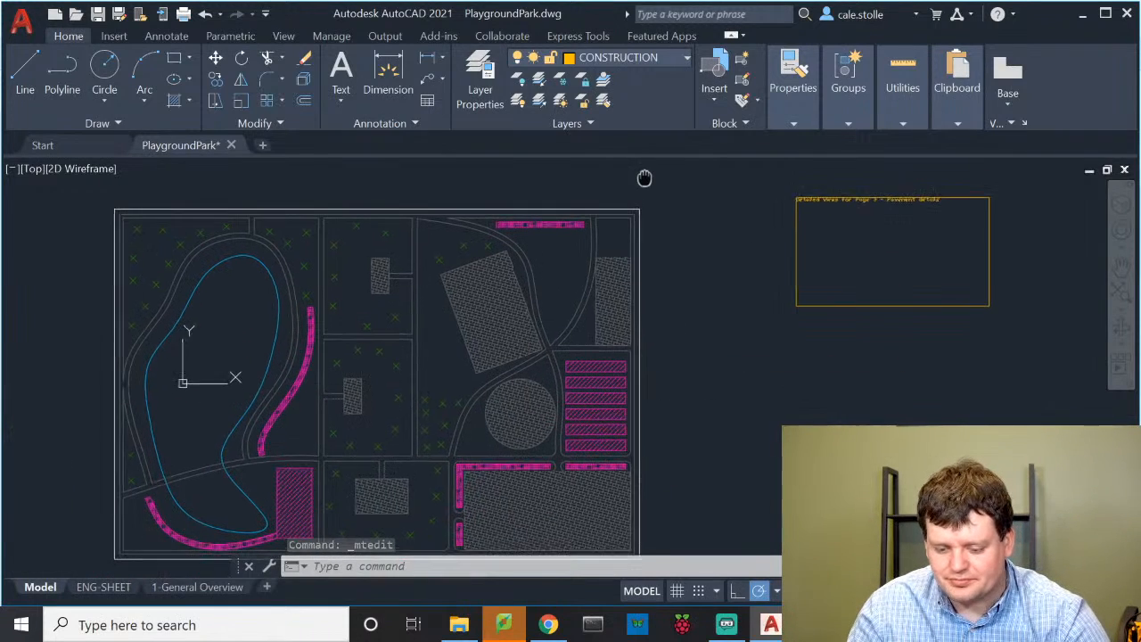
pyautogui.moveTo(621, 294); pyautogui.dragTo(658, 258, button='middle')
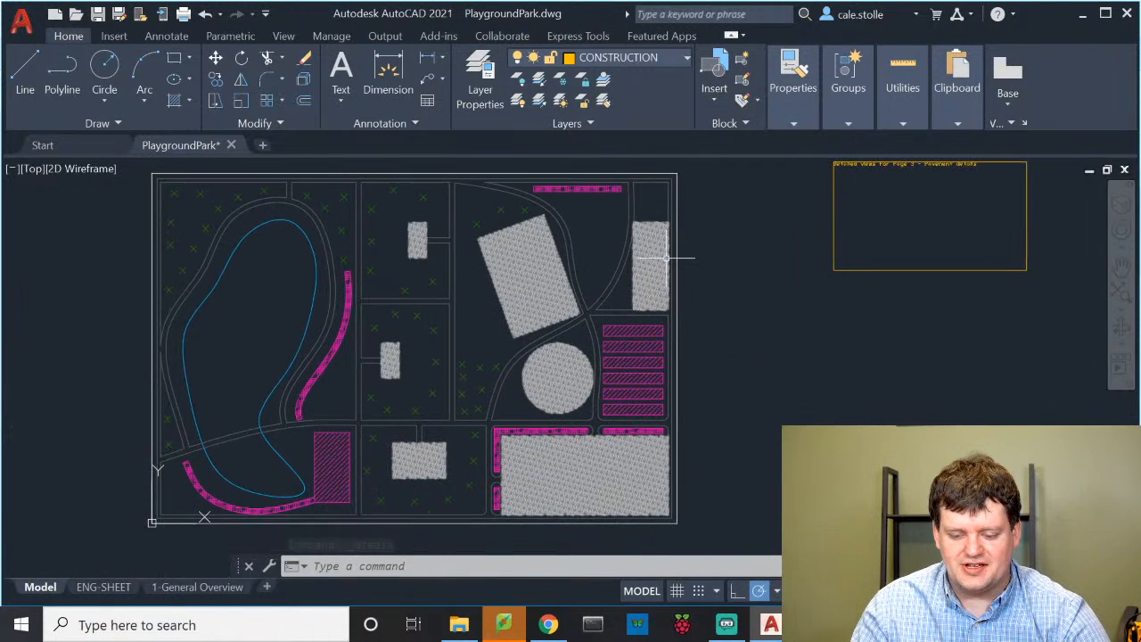
pyautogui.scroll(2, 726, 311)
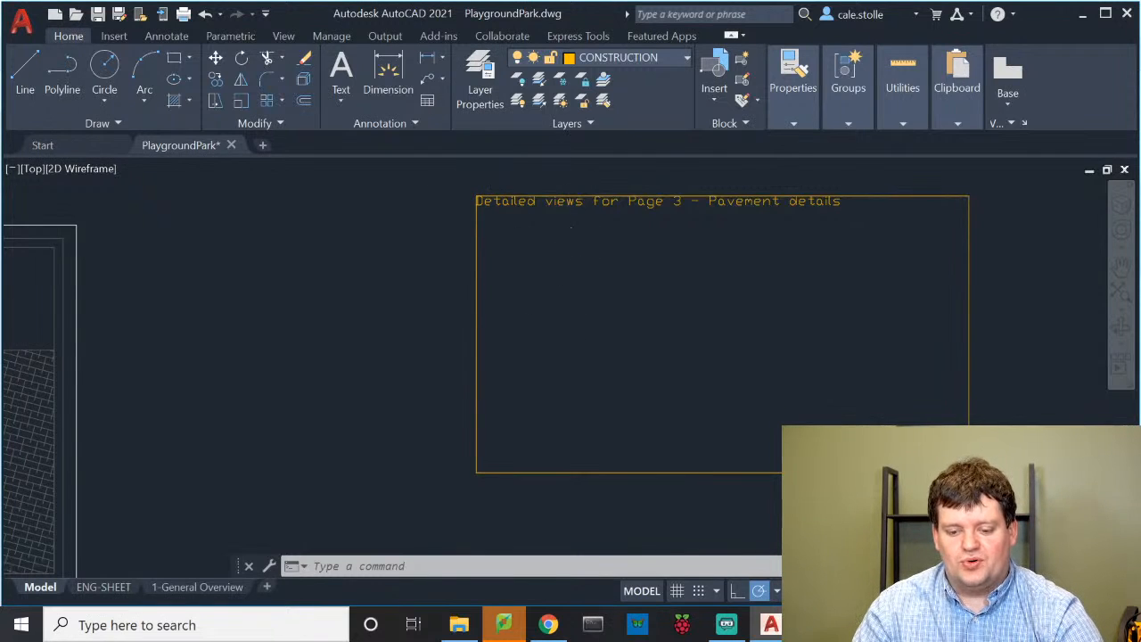
pyautogui.scroll(2, 565, 230)
pyautogui.scroll(2, 482, 223)
pyautogui.moveTo(519, 273)
pyautogui.mouseDown(button='middle')
pyautogui.moveTo(509, 295)
pyautogui.moveTo(543, 363)
pyautogui.mouseUp(button='middle')
pyautogui.moveTo(514, 259)
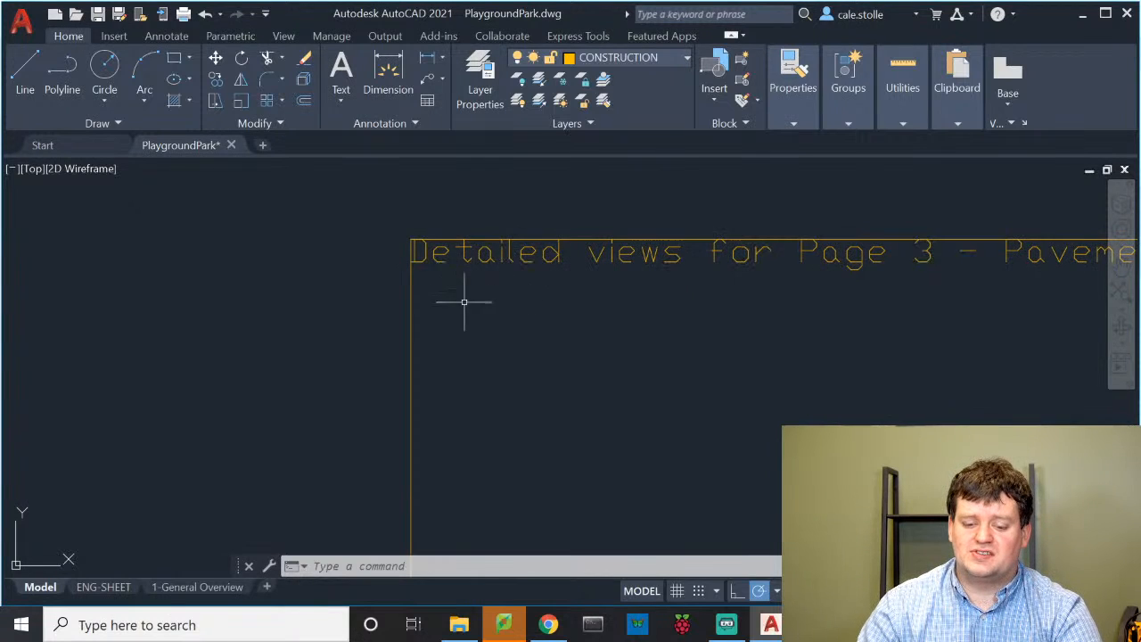
pyautogui.scroll(2, 442, 314)
pyautogui.scroll(2, 442, 303)
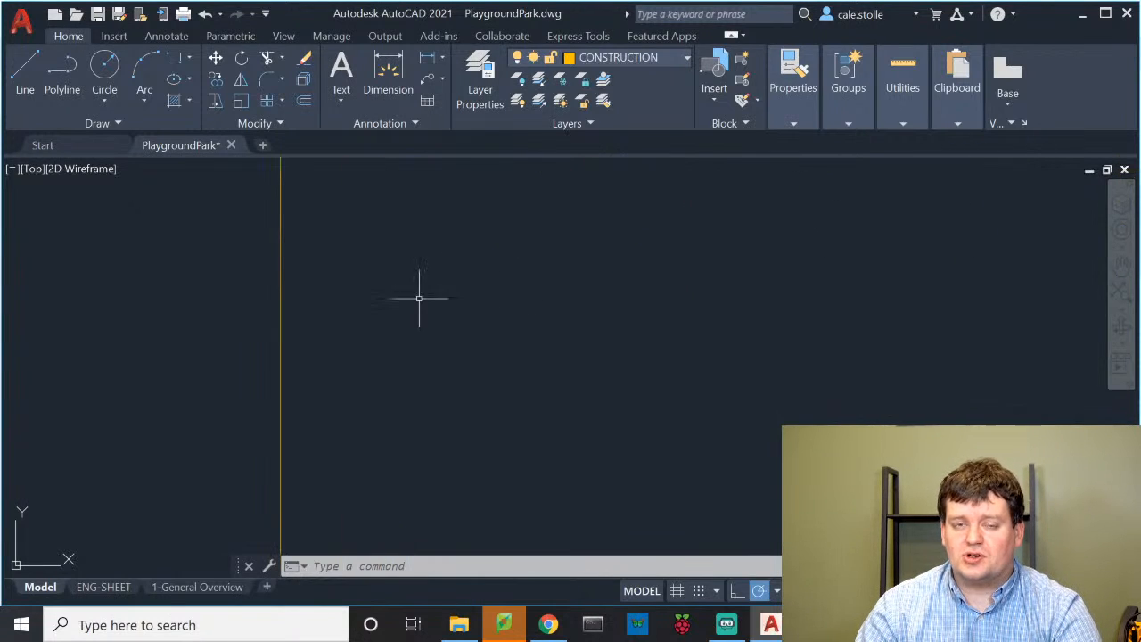
pyautogui.scroll(-3, 389, 259)
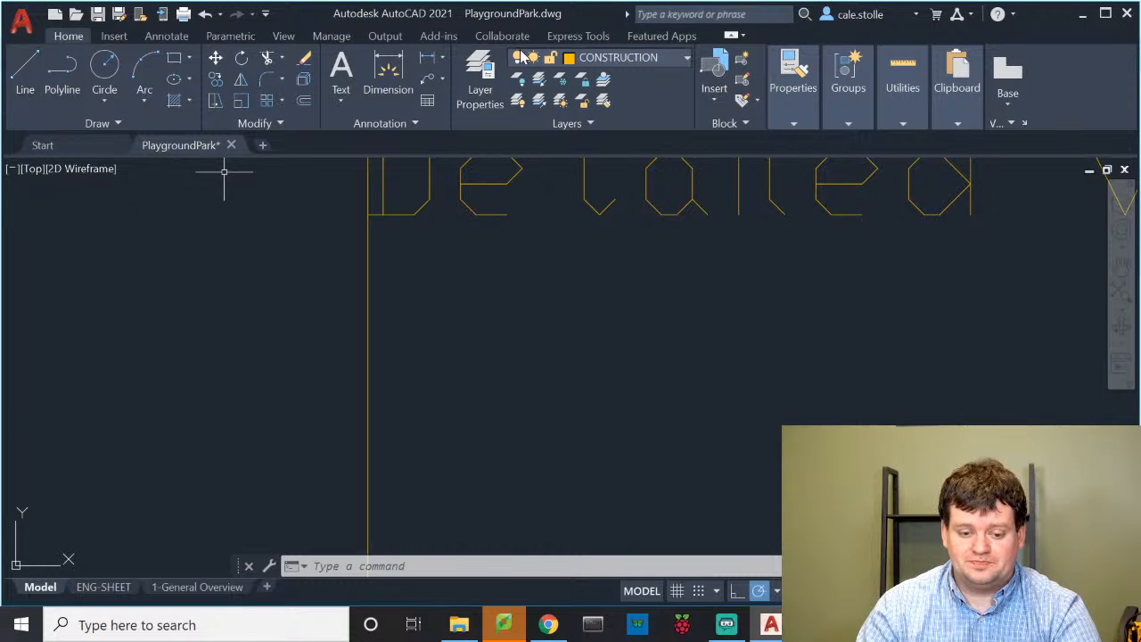
# Draw a smaller rectangle inside the Detailed views frame just beneath its title
pyautogui.click(174, 57)
pyautogui.click(396, 259)
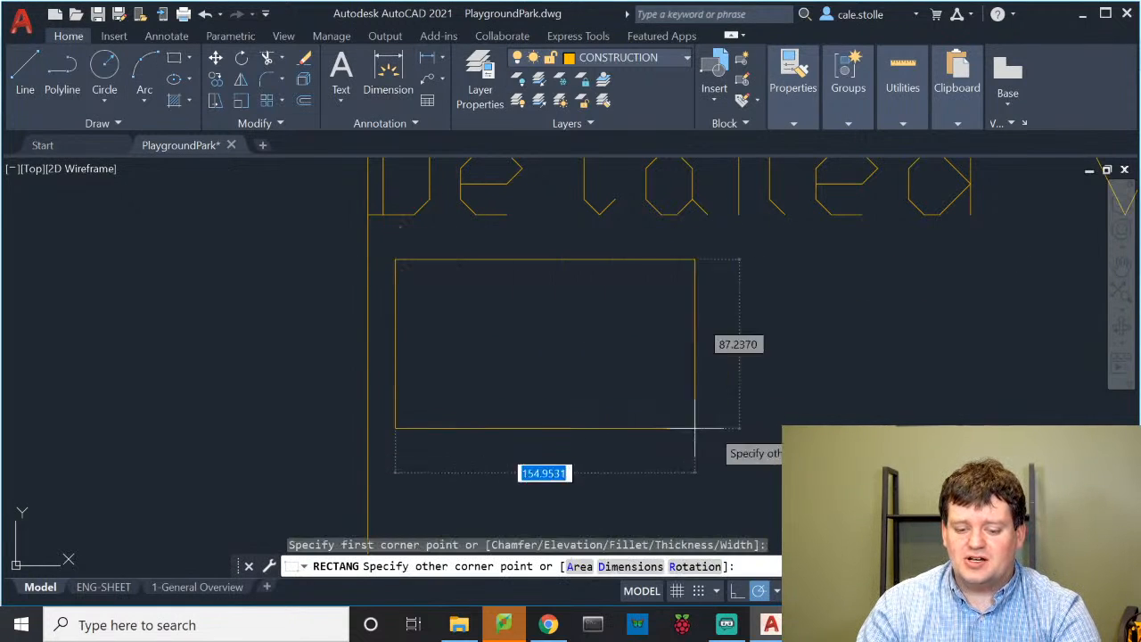
pyautogui.click(893, 509)
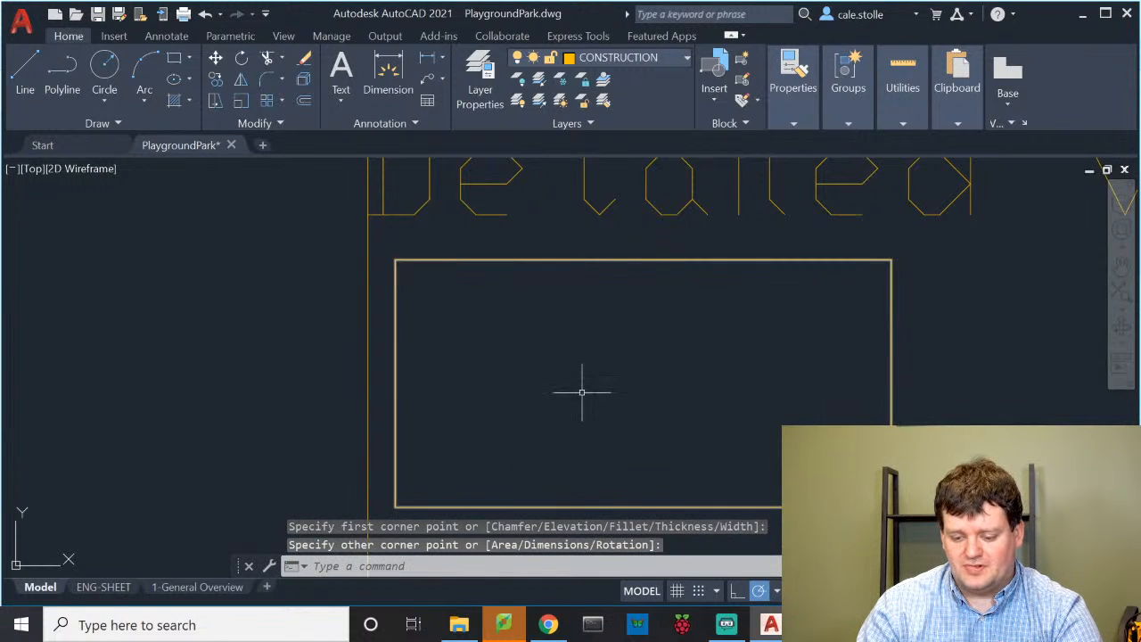
pyautogui.scroll(2, 594, 395)
pyautogui.scroll(1, 624, 392)
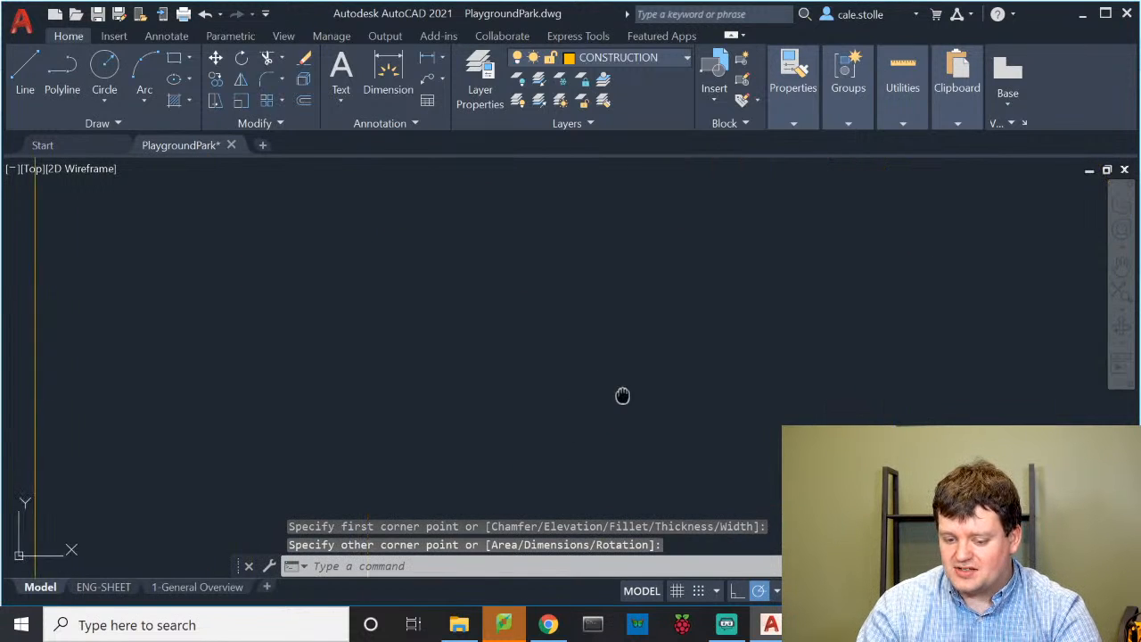
pyautogui.scroll(-3, 641, 338)
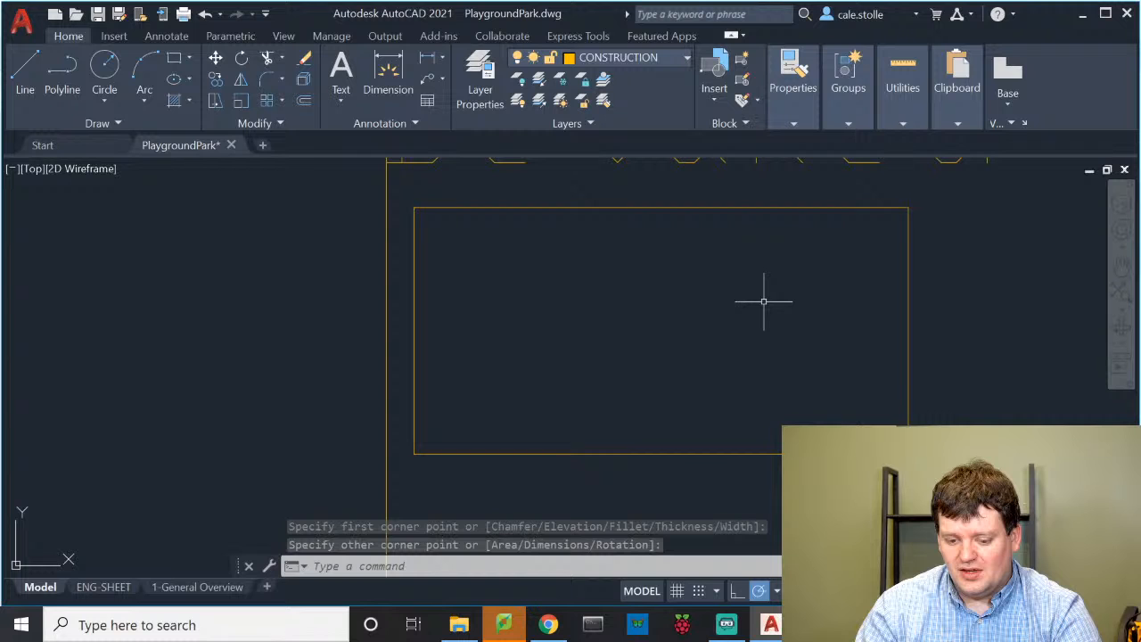
pyautogui.scroll(-1, 718, 249)
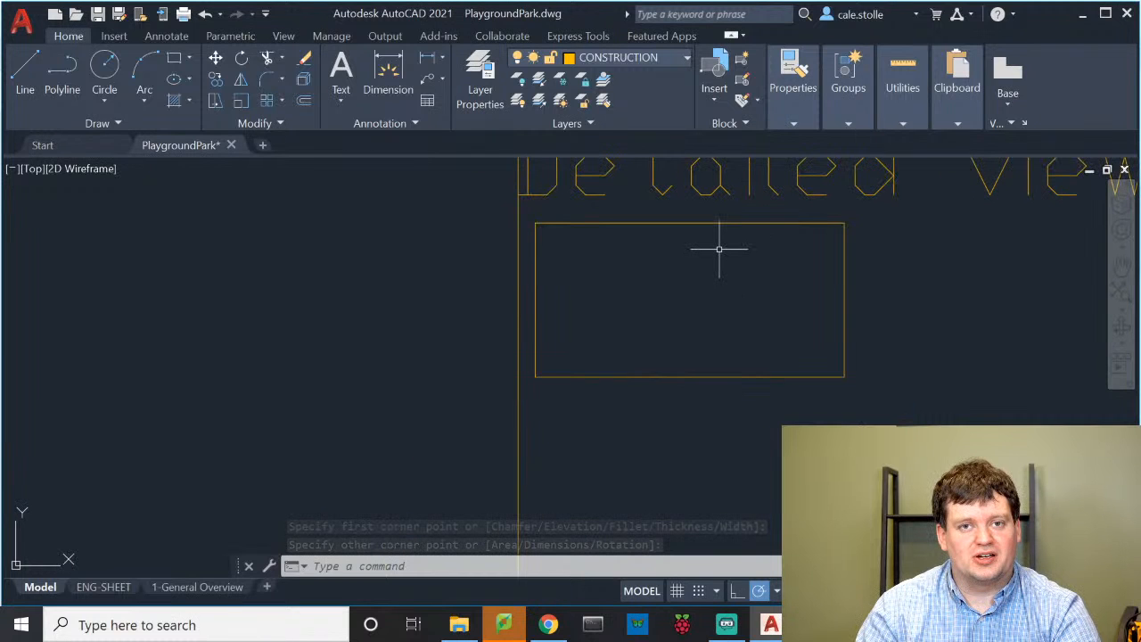
pyautogui.scroll(-6, 703, 227)
pyautogui.scroll(6, 699, 228)
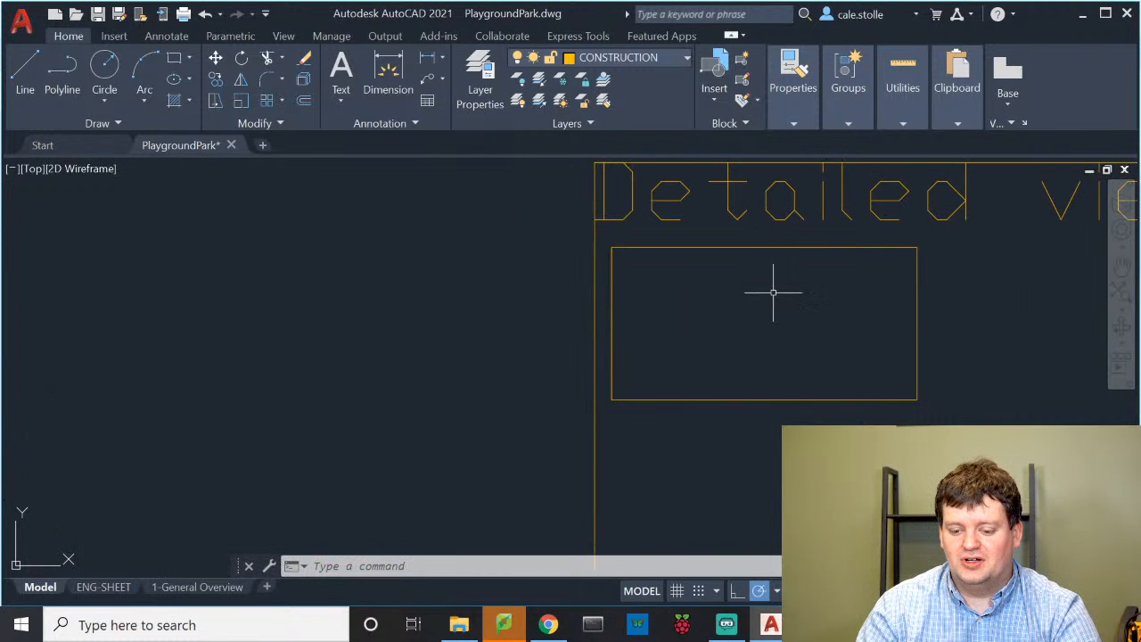
pyautogui.scroll(4, 780, 347)
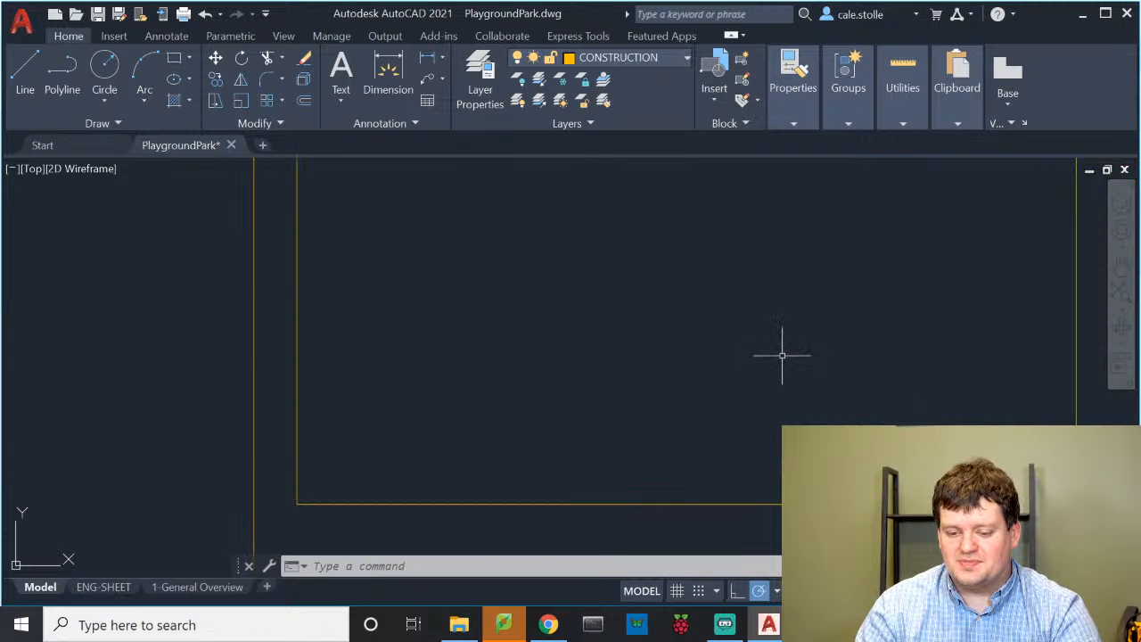
pyautogui.moveTo(782, 354); pyautogui.dragTo(654, 402, button='middle')
# Make Boundaries the current layer and draw a horizontal line across the detail box
pyautogui.click(623, 57)
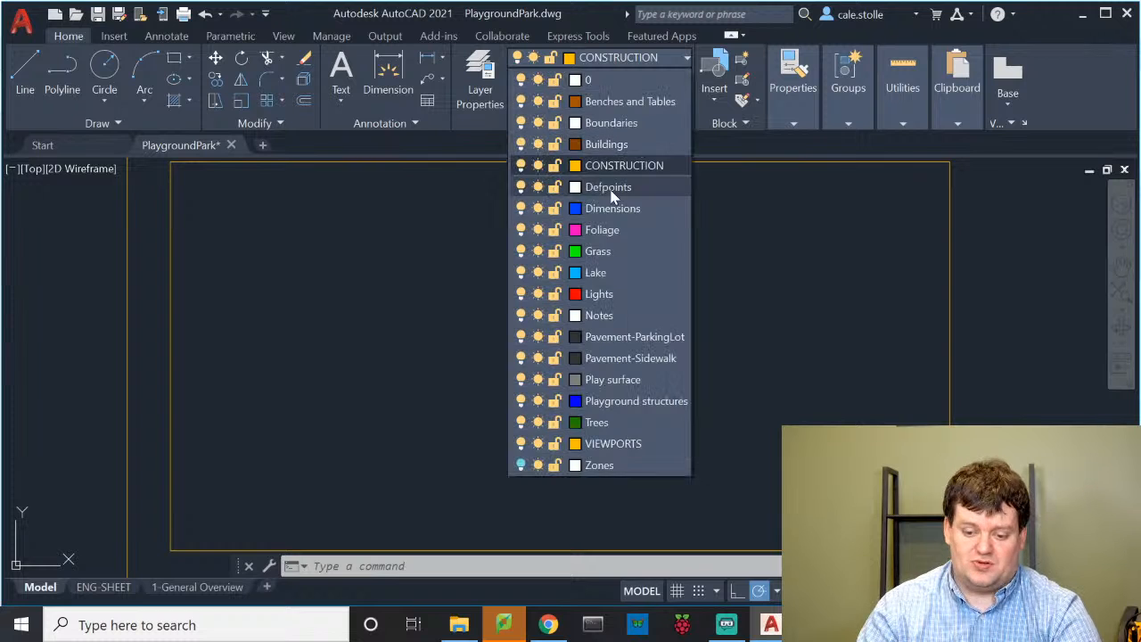
pyautogui.click(610, 123)
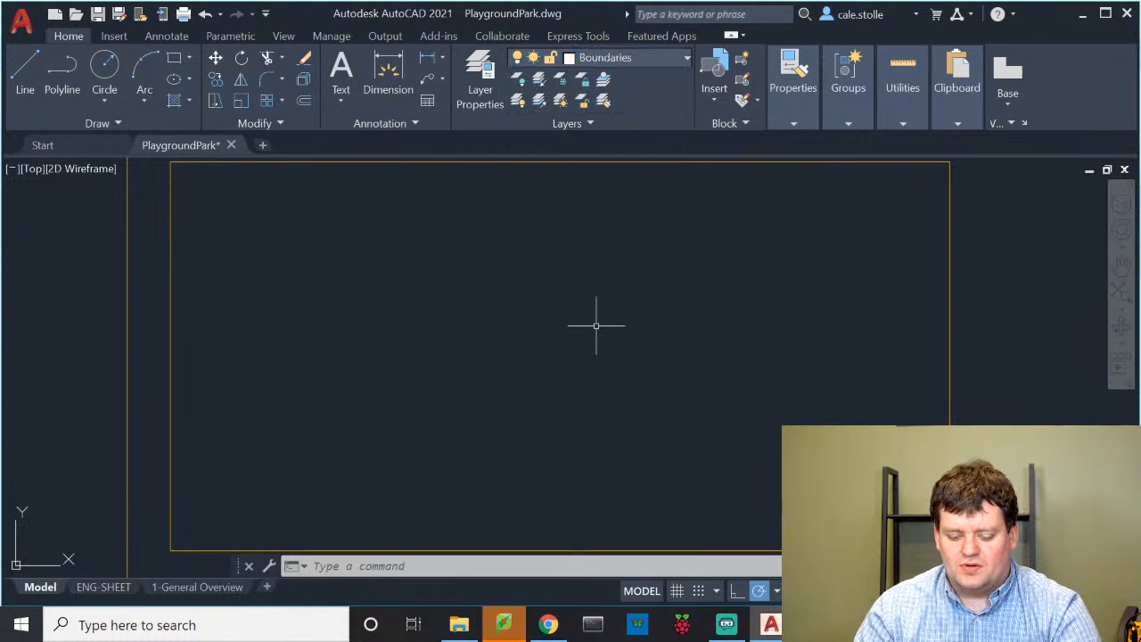
pyautogui.write('c')
pyautogui.press('Return')
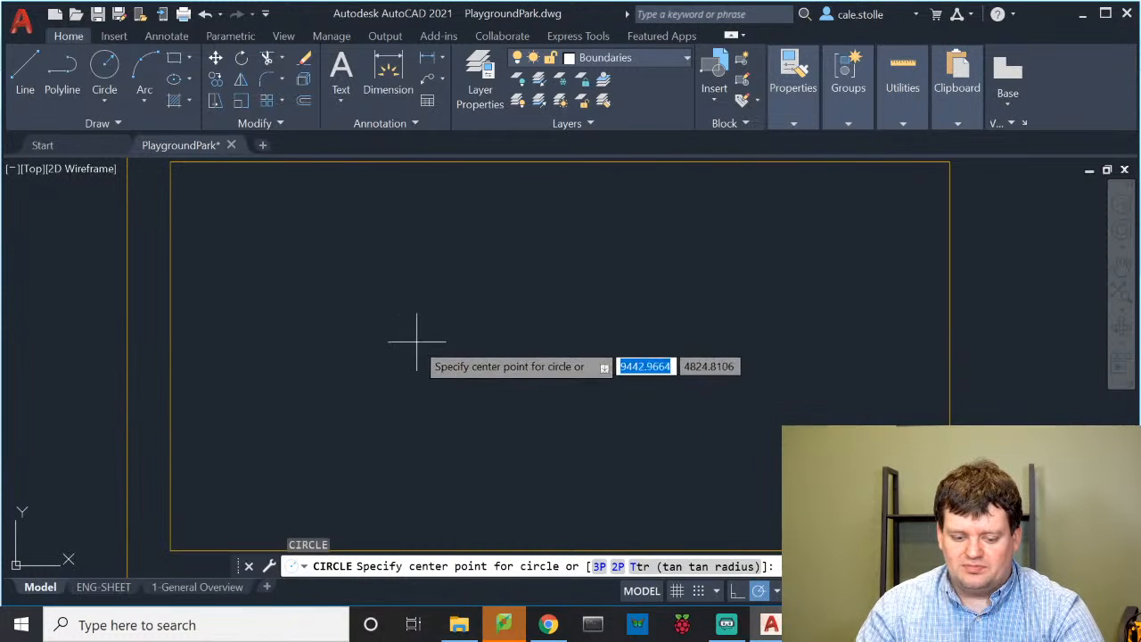
pyautogui.press('Escape')
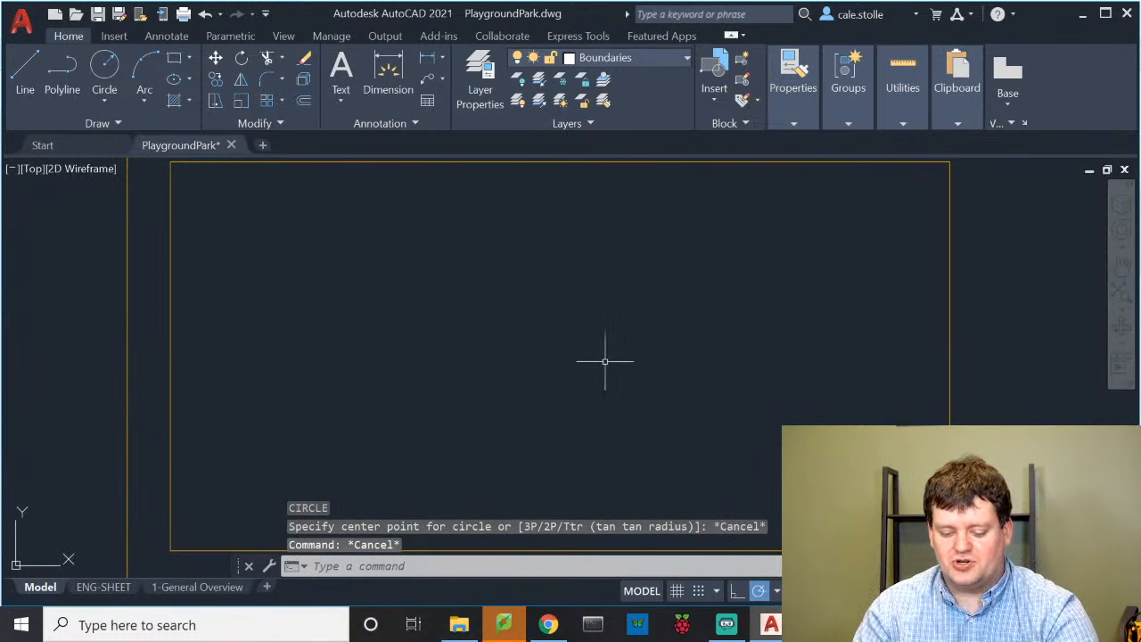
pyautogui.write('l')
pyautogui.press('Return')
pyautogui.click(397, 299)
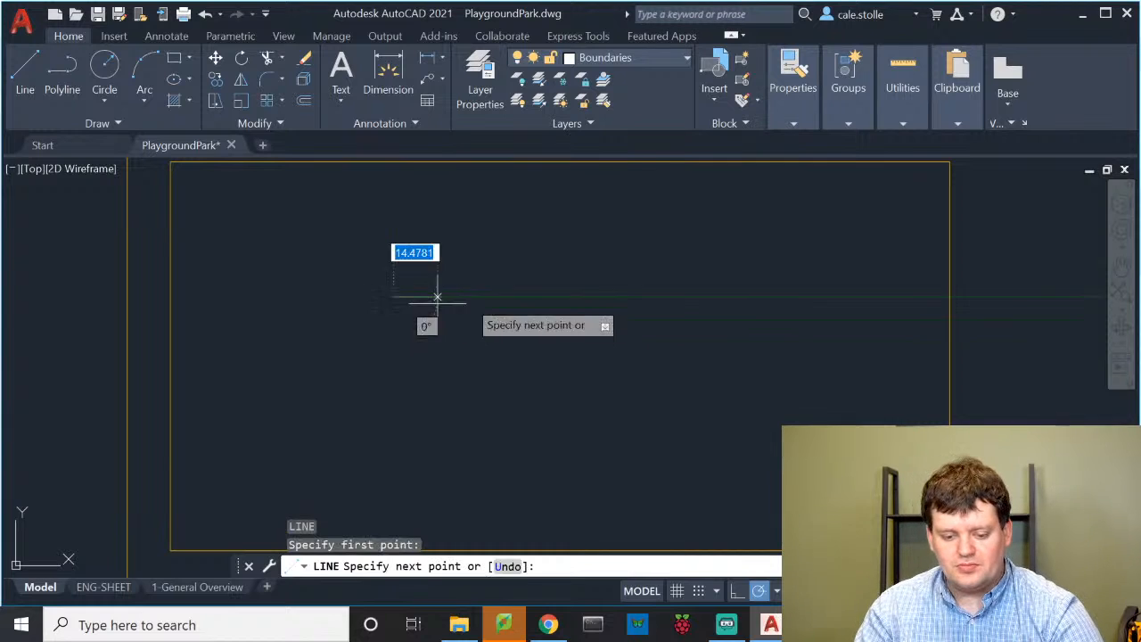
pyautogui.click(705, 298)
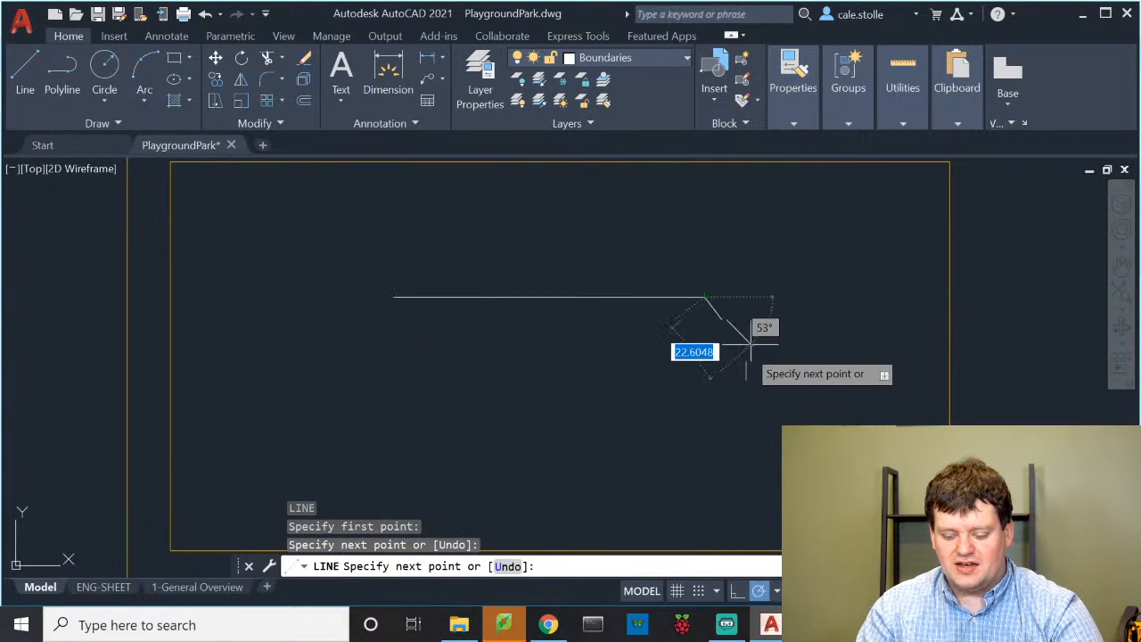
pyautogui.press('Return')
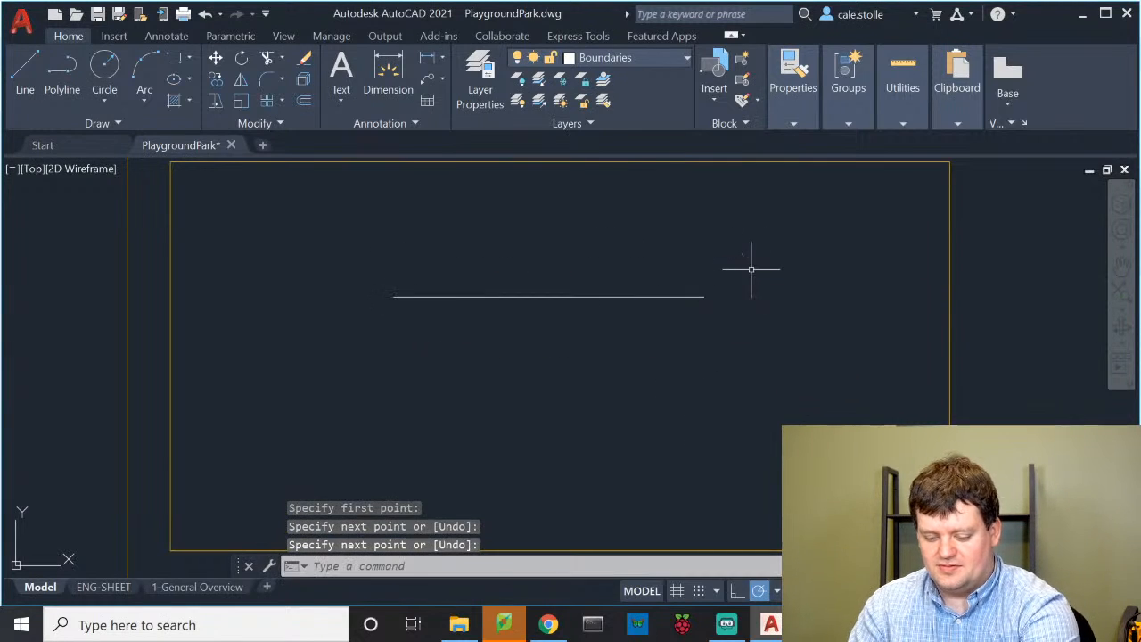
pyautogui.click(658, 297)
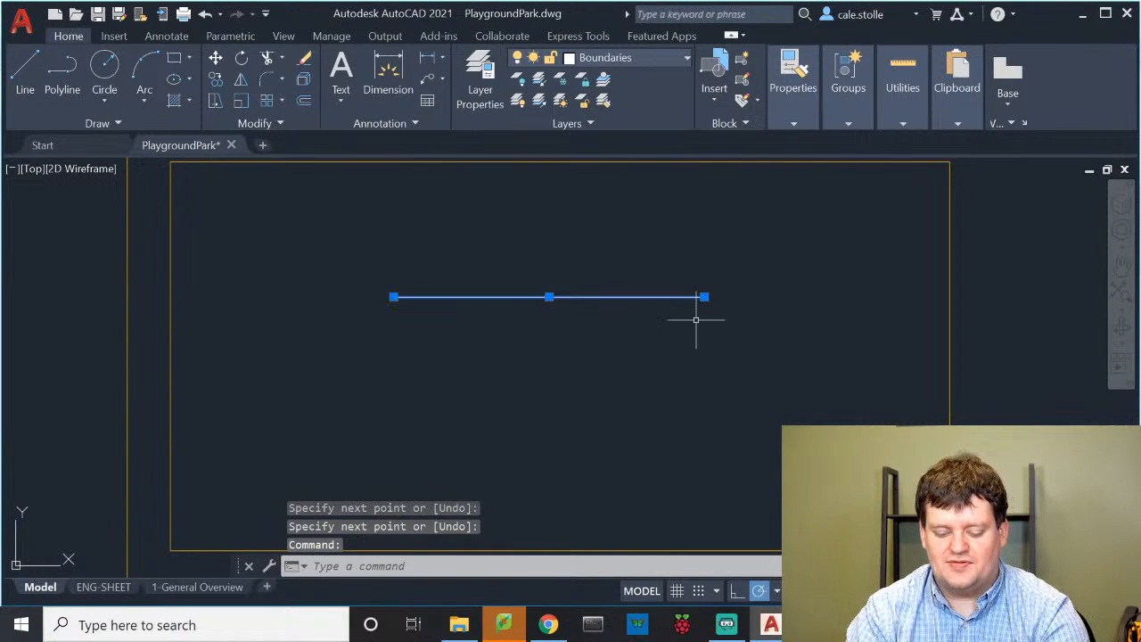
# Offset the horizontal line 4 units downward inside the detail box
pyautogui.write('offset')
pyautogui.press('Return')
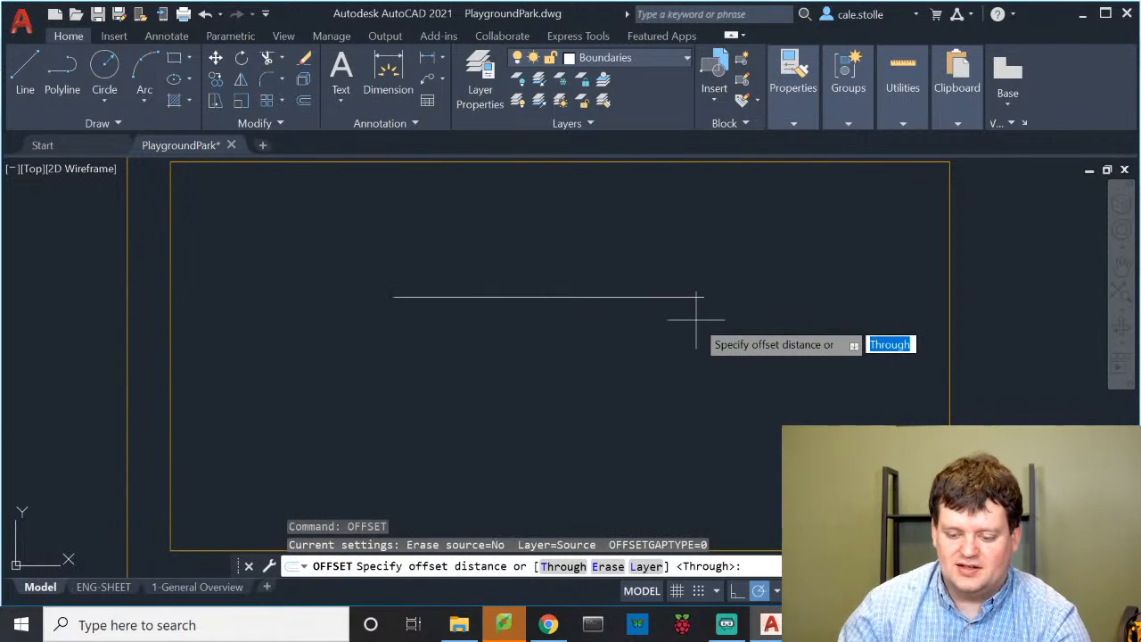
pyautogui.write('4')
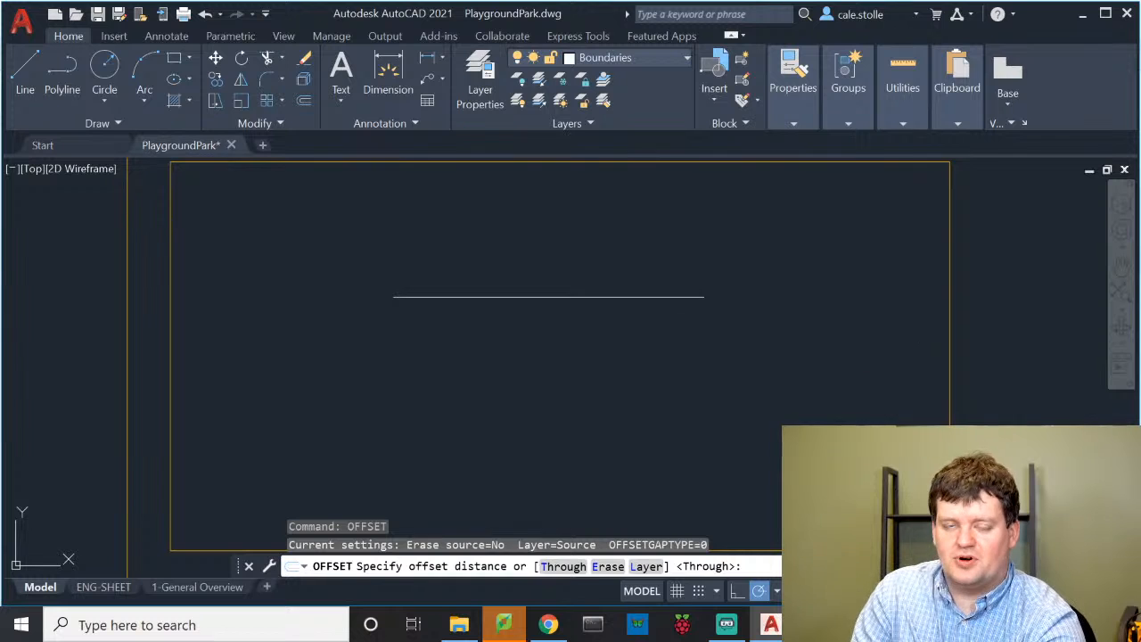
pyautogui.press('Return')
pyautogui.click(693, 296)
pyautogui.scroll(-5, 571, 349)
pyautogui.scroll(8, 570, 361)
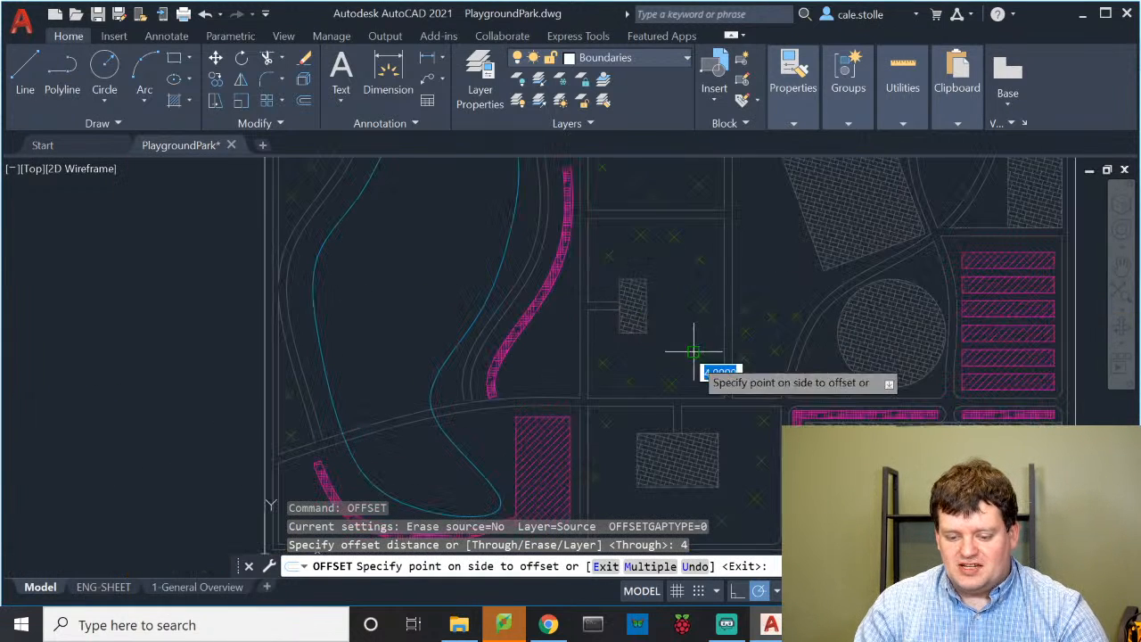
pyautogui.scroll(5, 690, 352)
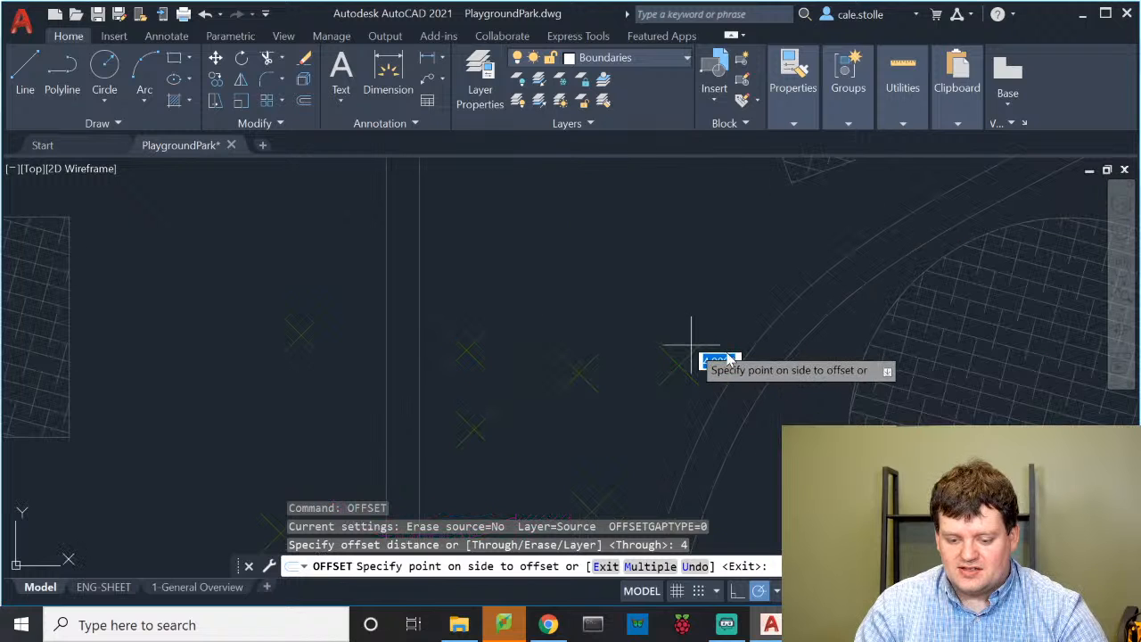
pyautogui.scroll(-7, 789, 337)
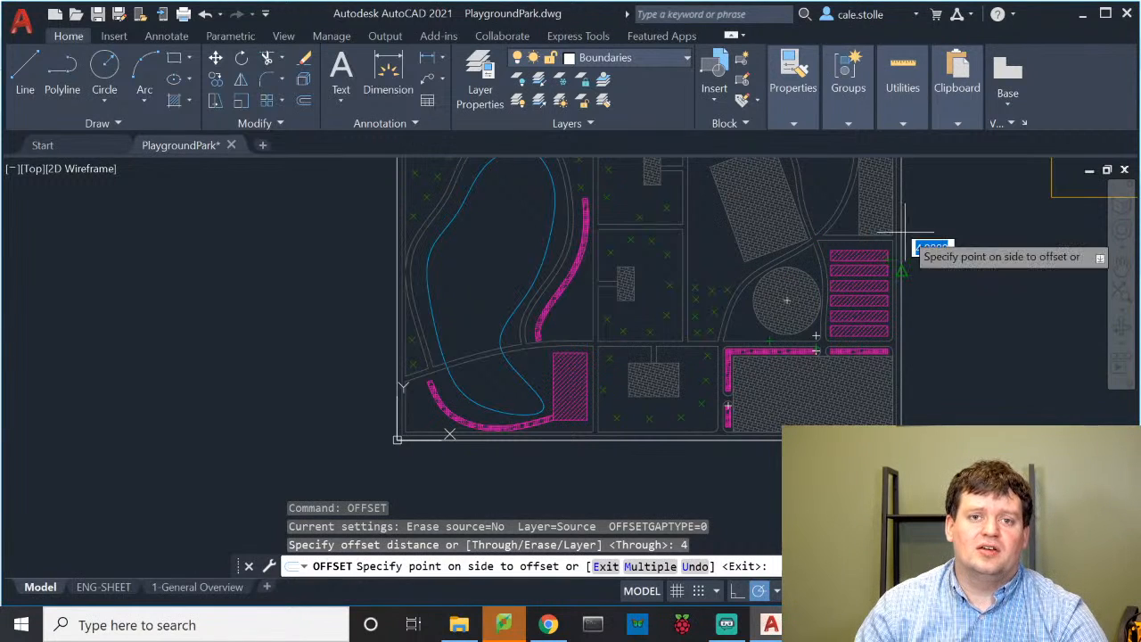
pyautogui.moveTo(826, 311)
pyautogui.mouseDown(button='middle')
pyautogui.moveTo(797, 347)
pyautogui.moveTo(382, 468)
pyautogui.mouseUp(button='middle')
pyautogui.scroll(3, 636, 273)
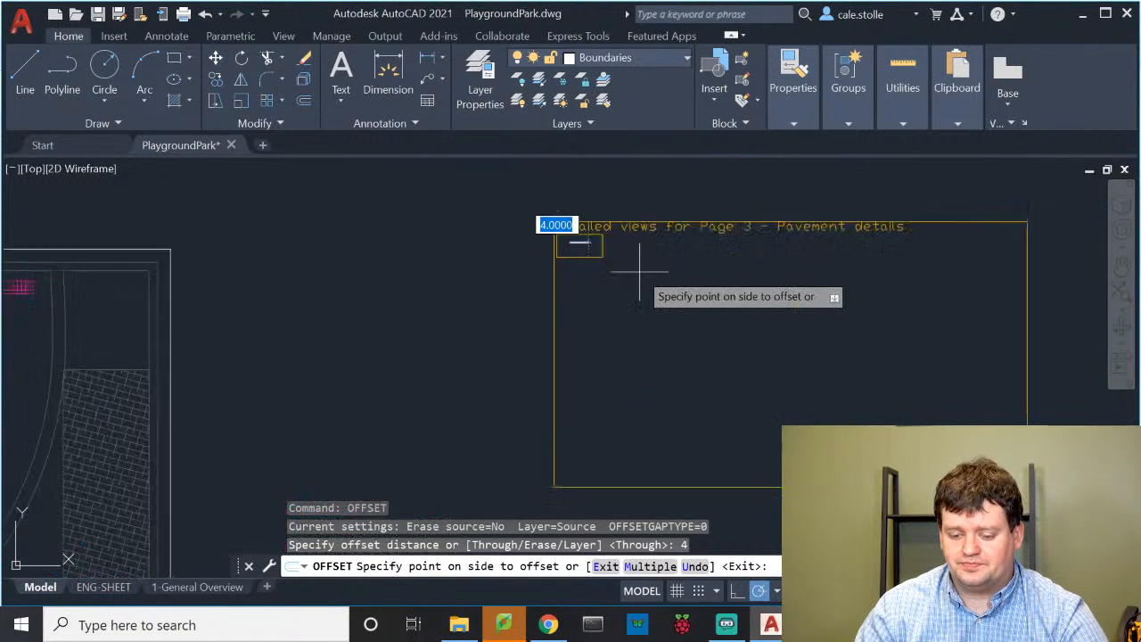
pyautogui.scroll(4, 638, 271)
pyautogui.moveTo(504, 255); pyautogui.dragTo(673, 317, button='middle')
pyautogui.scroll(7, 683, 262)
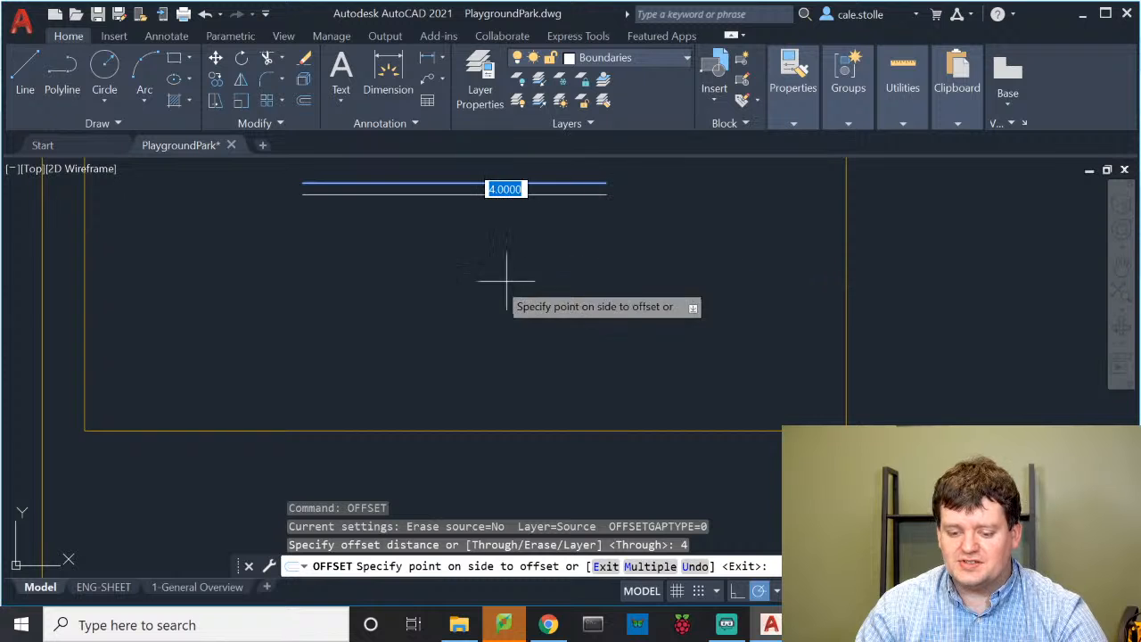
pyautogui.moveTo(598, 326); pyautogui.dragTo(655, 416, button='middle')
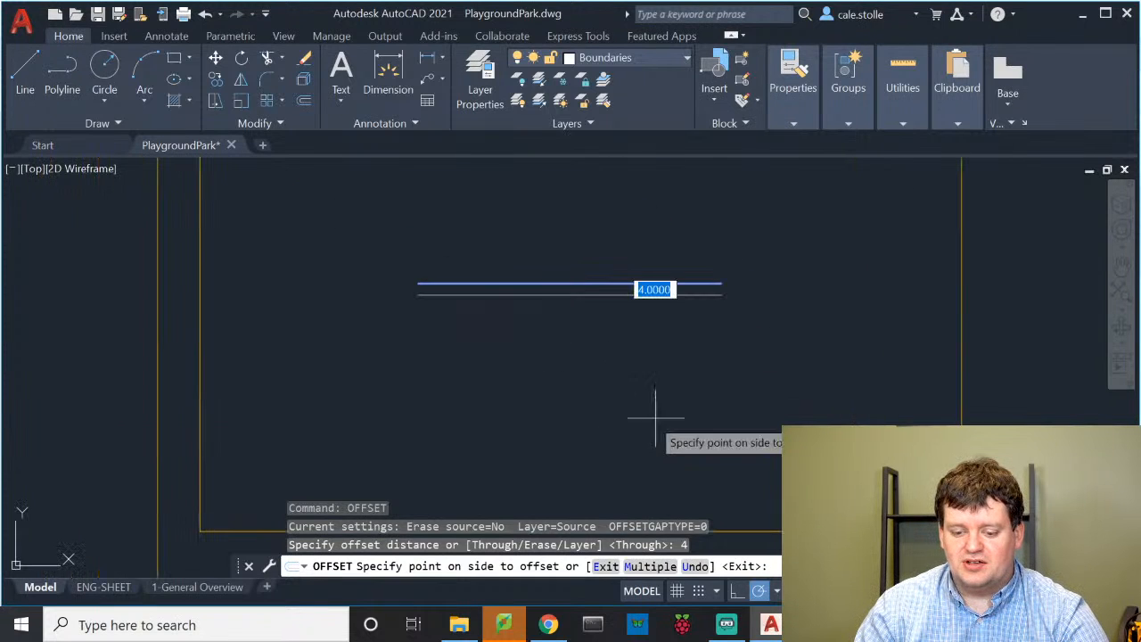
pyautogui.click(655, 417)
pyautogui.scroll(-3, 651, 311)
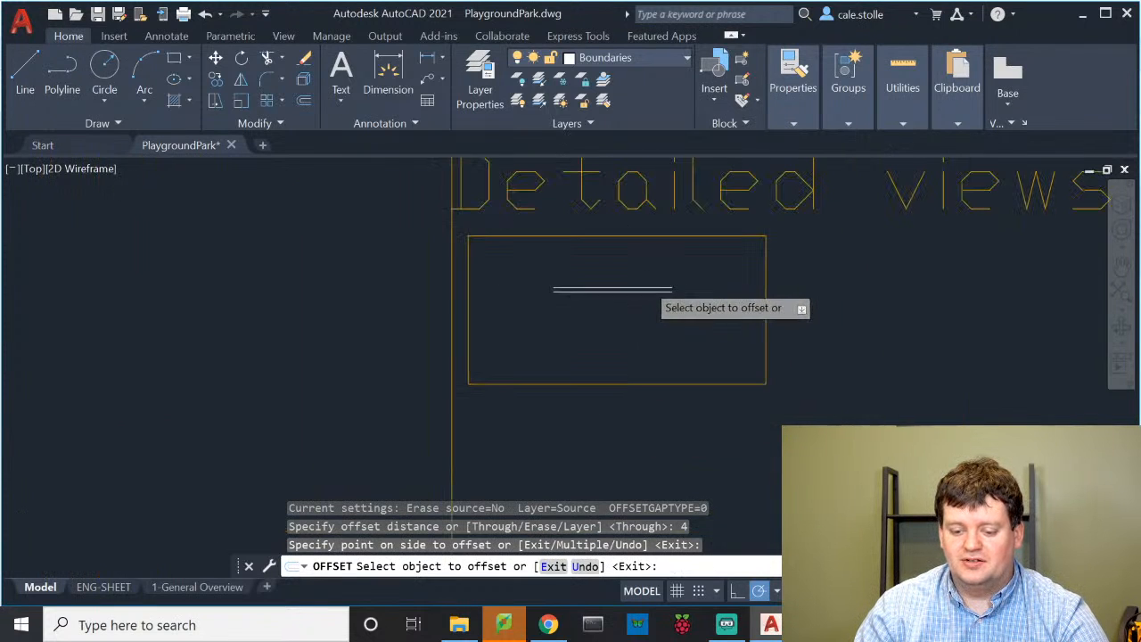
pyautogui.scroll(2, 646, 284)
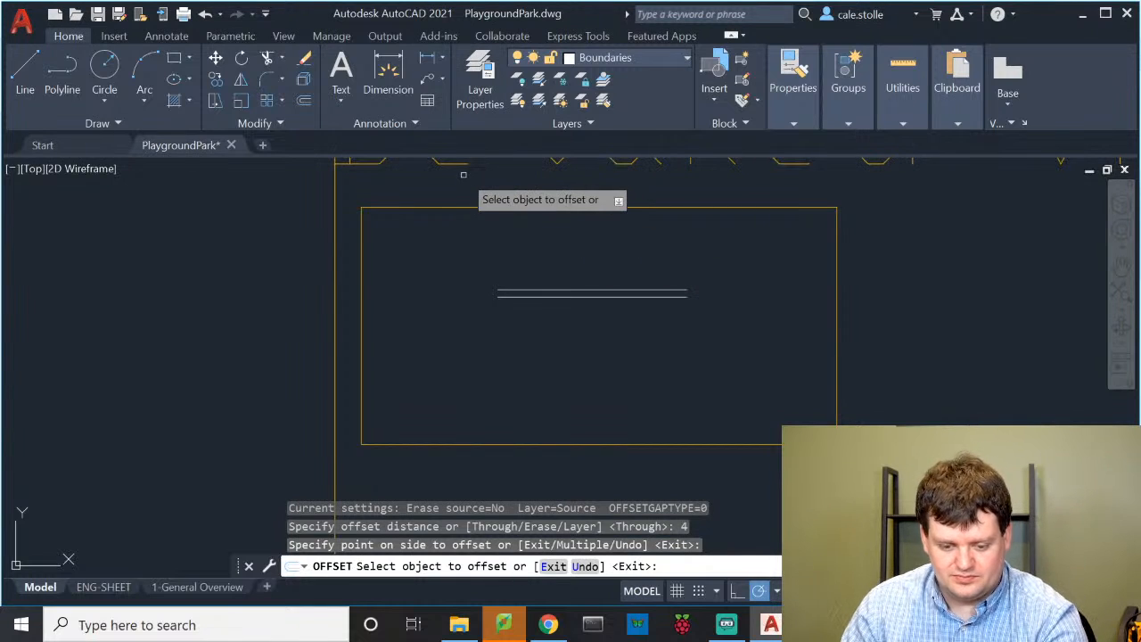
pyautogui.press('Escape')
# Make CONSTRUCTION current and create a text box with height 12 at the detail box's lower-left corner
pyautogui.click(624, 59)
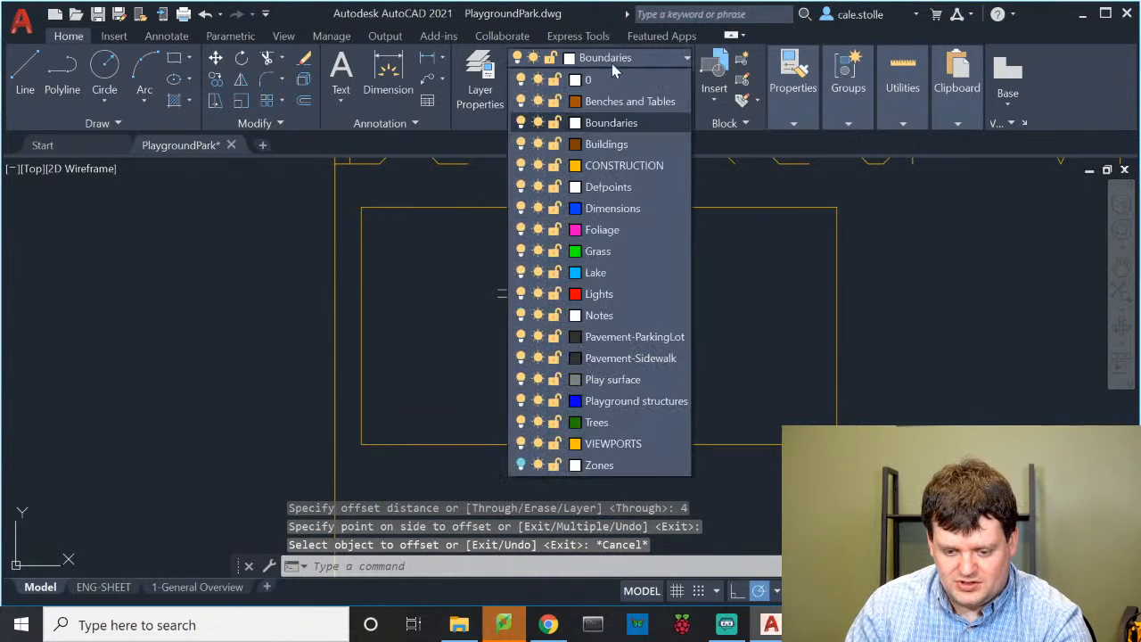
pyautogui.click(610, 167)
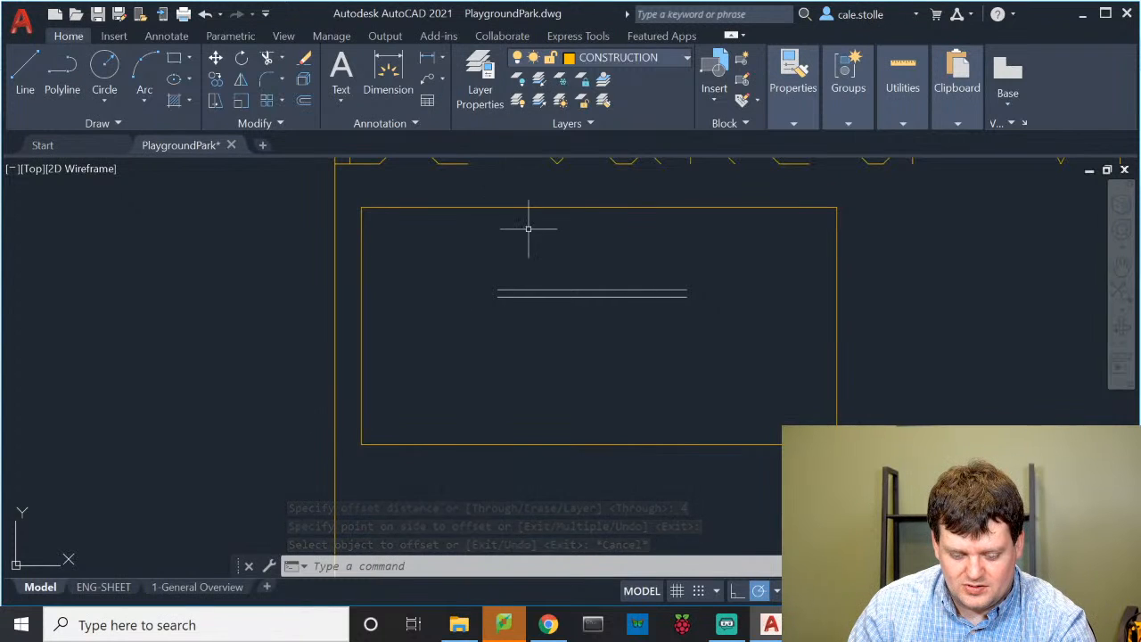
pyautogui.write('t')
pyautogui.press('Return')
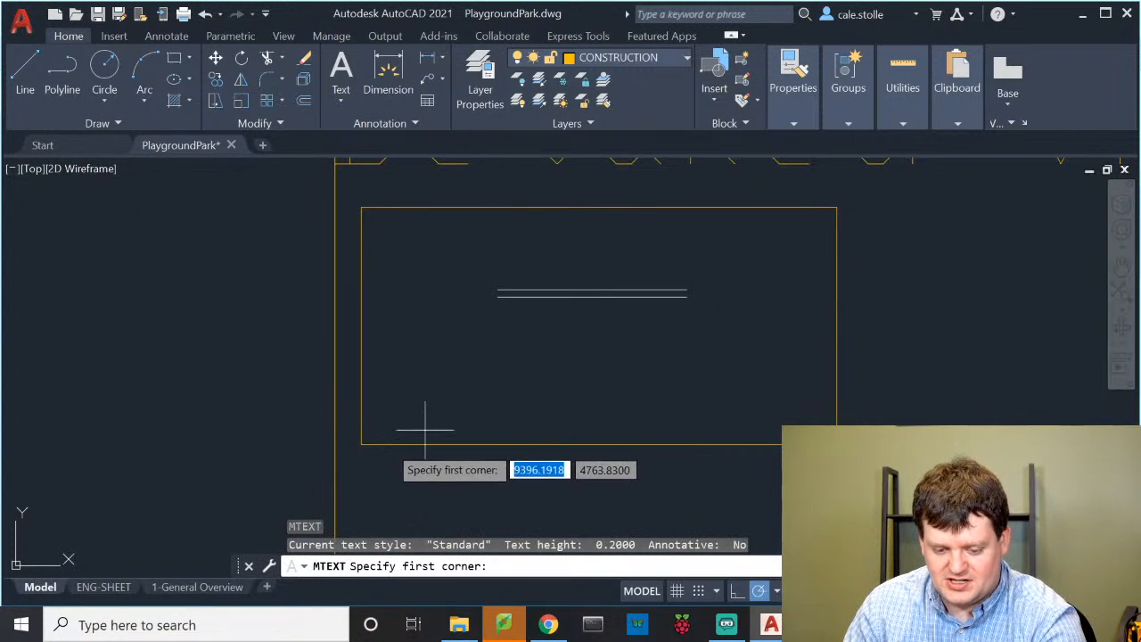
pyautogui.click(361, 444)
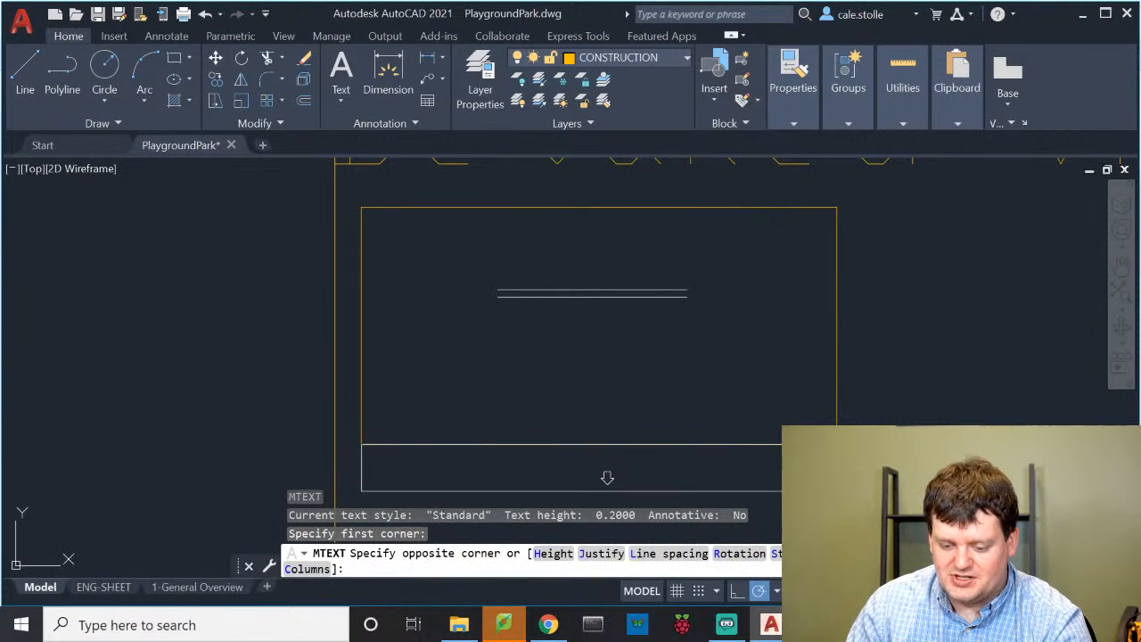
pyautogui.click(601, 480)
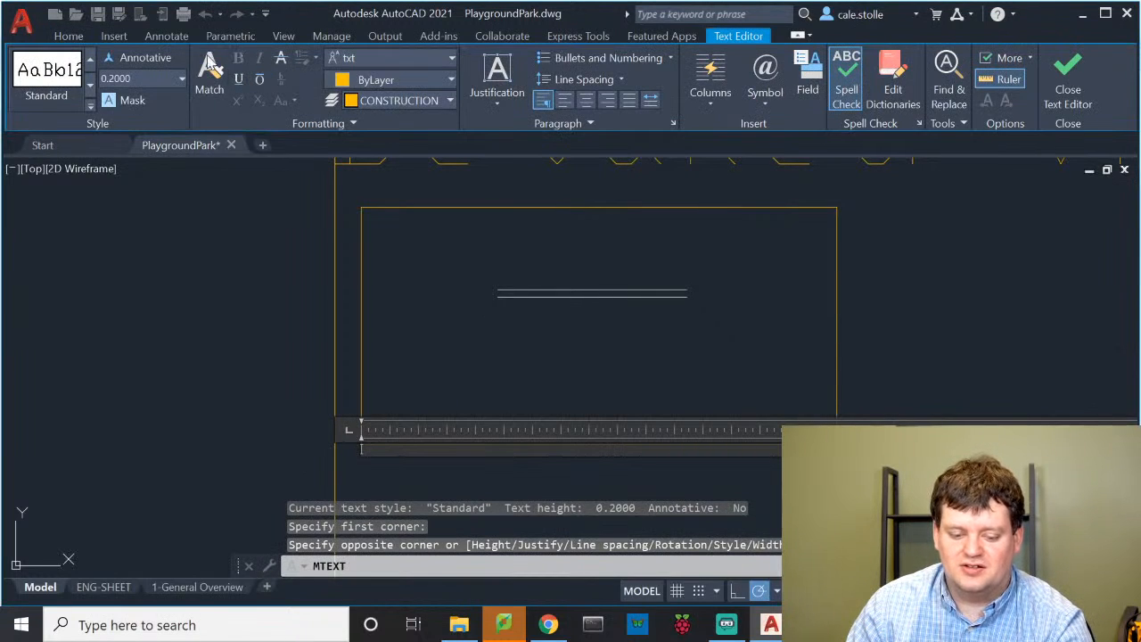
pyautogui.write('12')
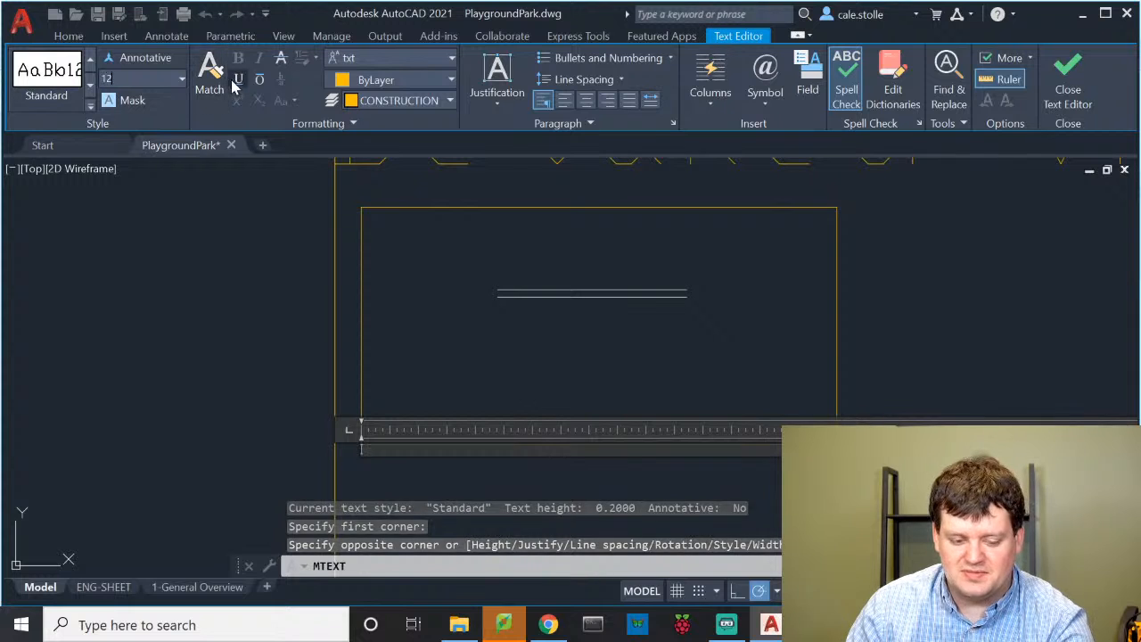
pyautogui.press('Return')
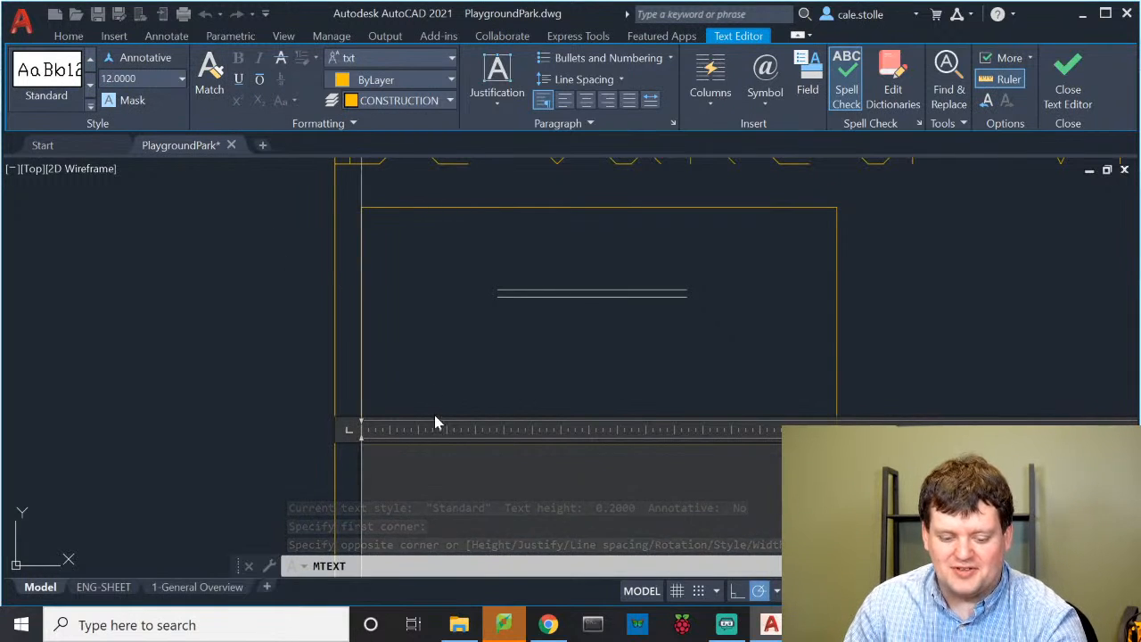
# Enter 'Sidewalk' as the label text and commit it
pyautogui.scroll(-3, 471, 345)
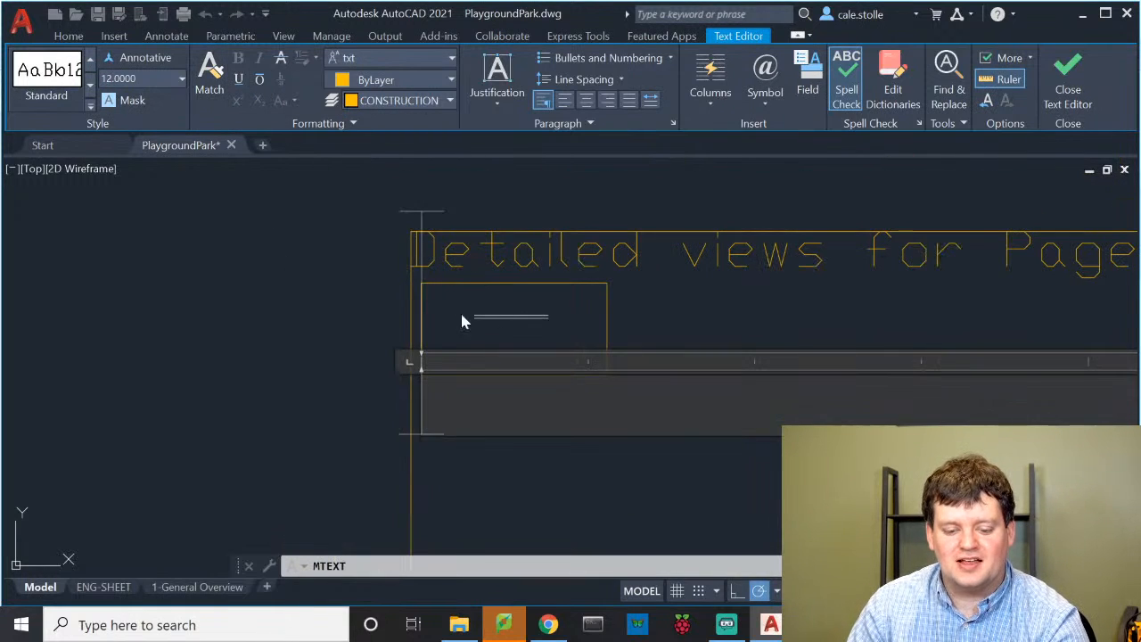
pyautogui.scroll(4, 354, 395)
pyautogui.scroll(-6, 499, 297)
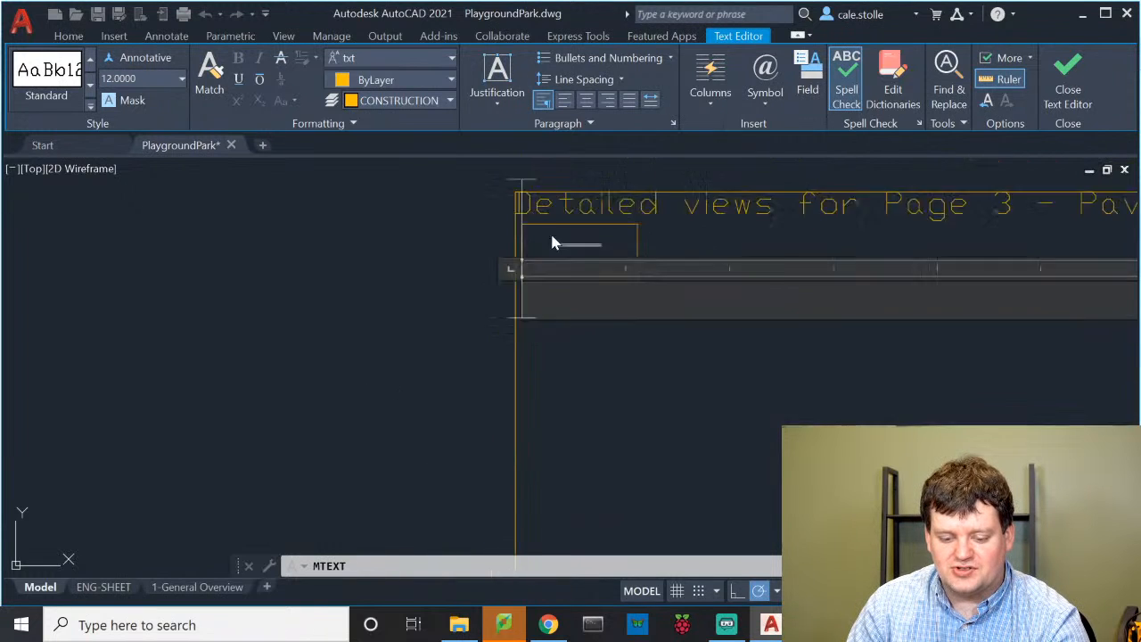
pyautogui.scroll(-2, 551, 237)
pyautogui.scroll(2, 482, 276)
pyautogui.moveTo(358, 307); pyautogui.dragTo(264, 236, button='middle')
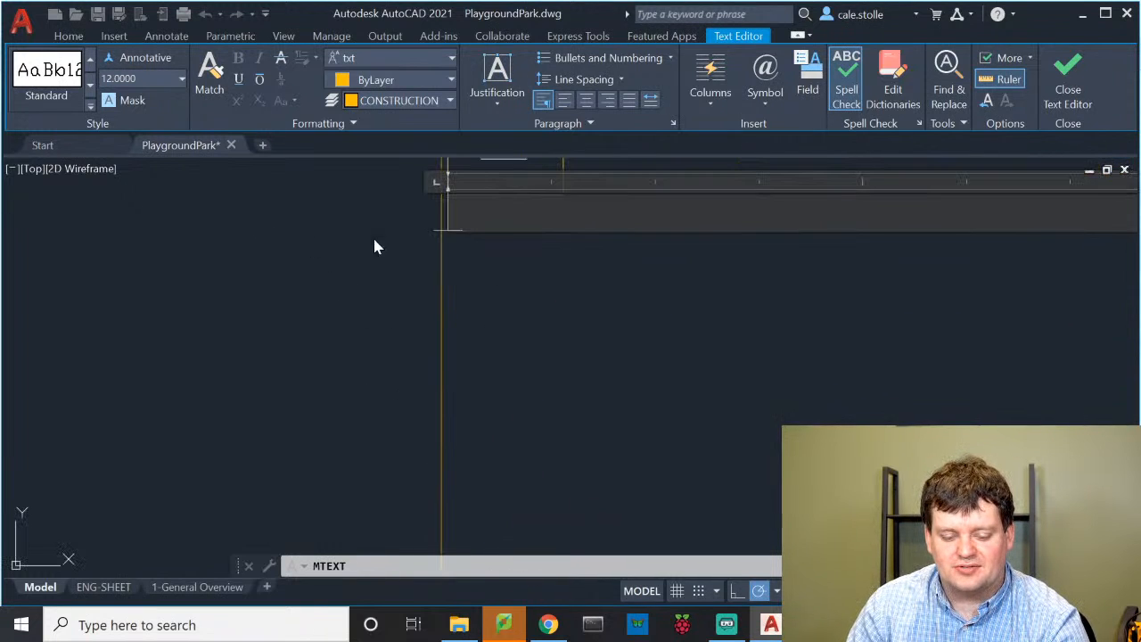
pyautogui.scroll(2, 419, 218)
pyautogui.scroll(2, 534, 214)
pyautogui.scroll(-4, 537, 229)
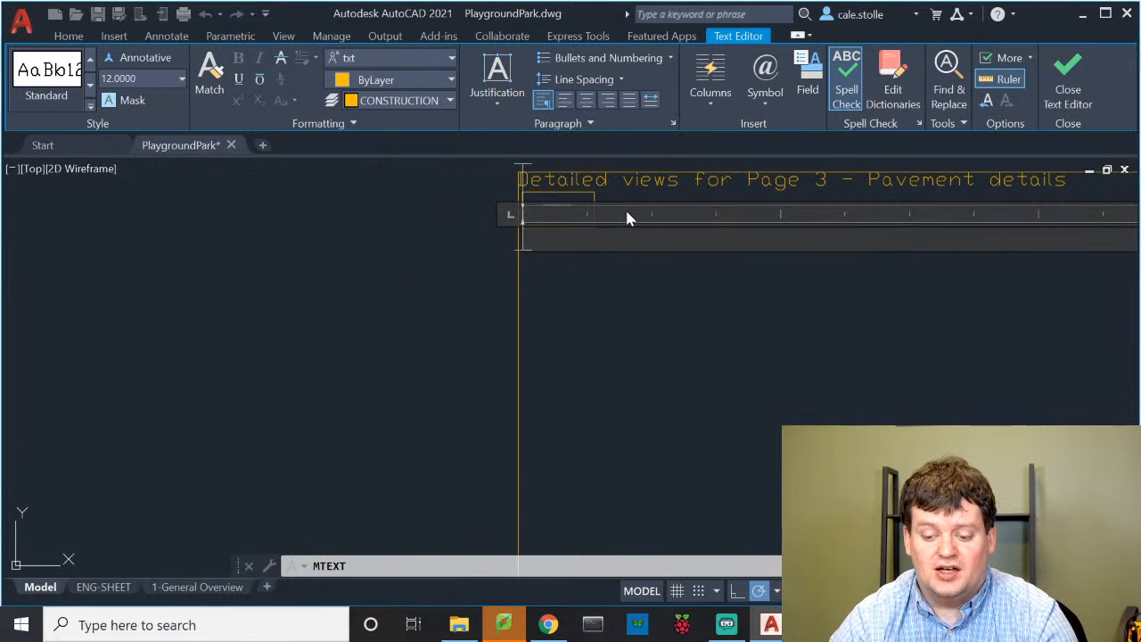
pyautogui.write('Sidewalk')
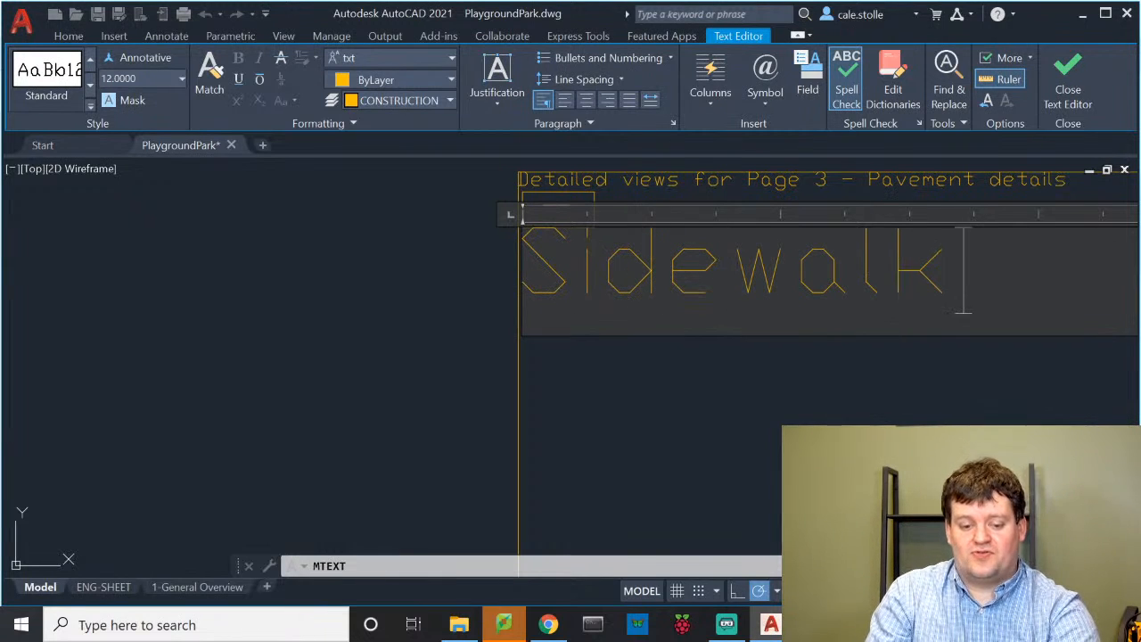
pyautogui.click(445, 210)
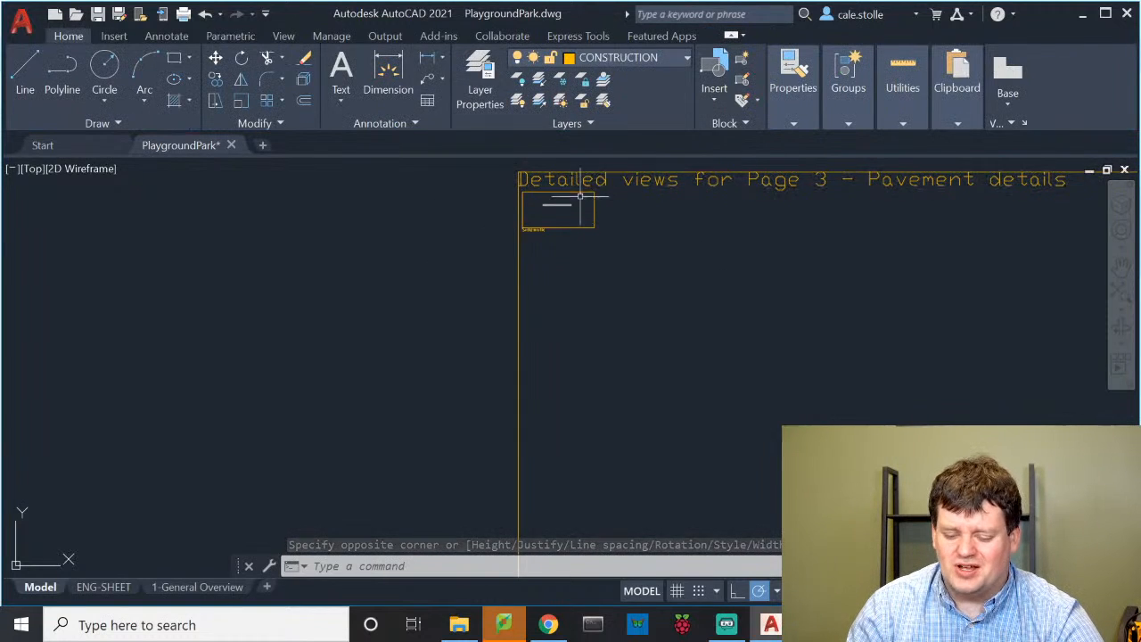
# Offset the lower sidewalk line 2 units downward to create a third parallel line
pyautogui.scroll(5, 568, 228)
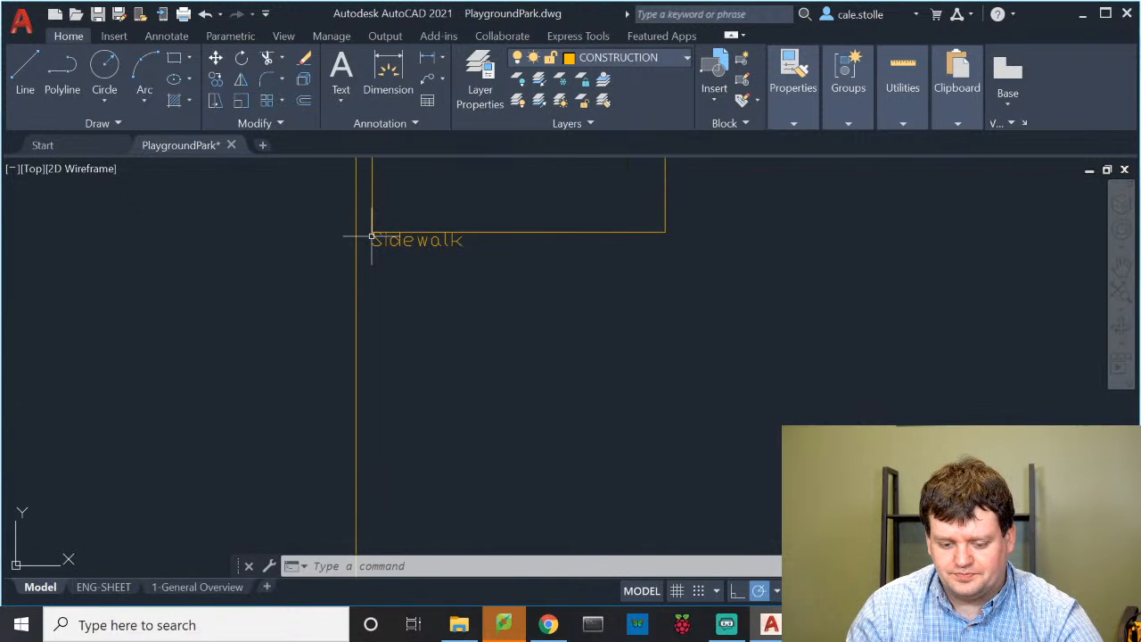
pyautogui.moveTo(371, 238); pyautogui.dragTo(459, 334, button='middle')
pyautogui.scroll(3, 535, 256)
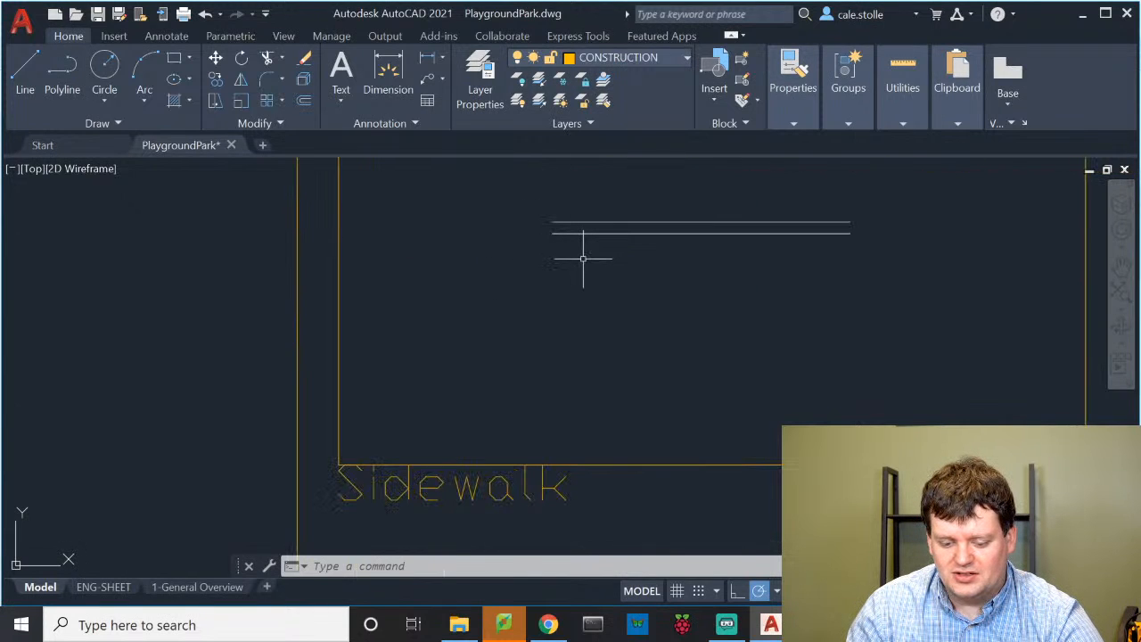
pyautogui.moveTo(583, 258); pyautogui.dragTo(565, 287, button='middle')
pyautogui.scroll(2, 564, 288)
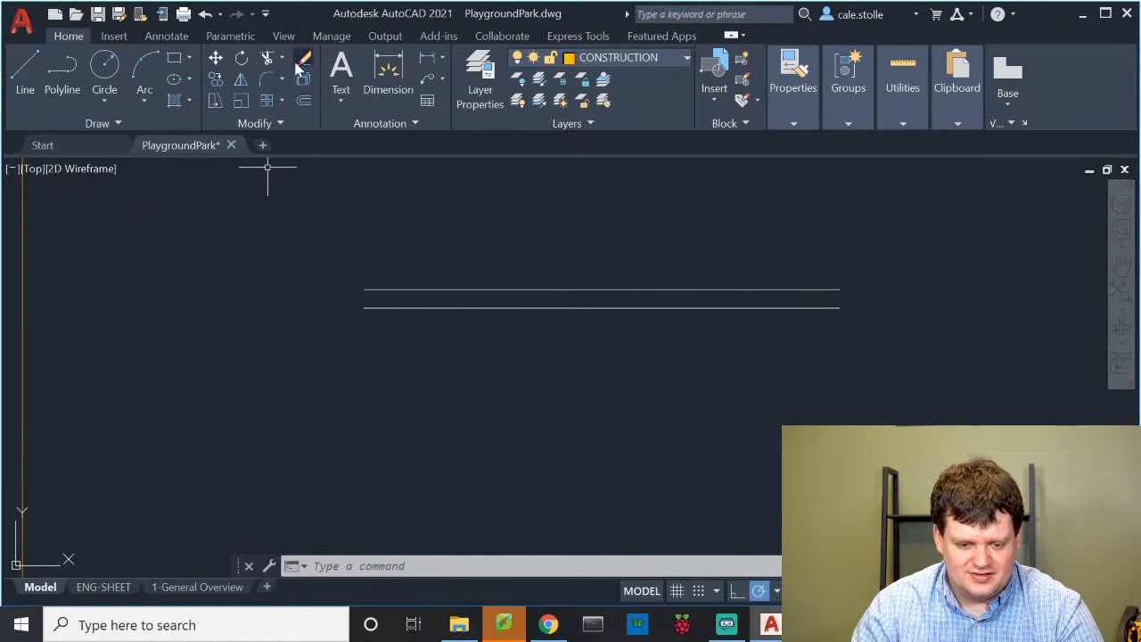
pyautogui.write('offset')
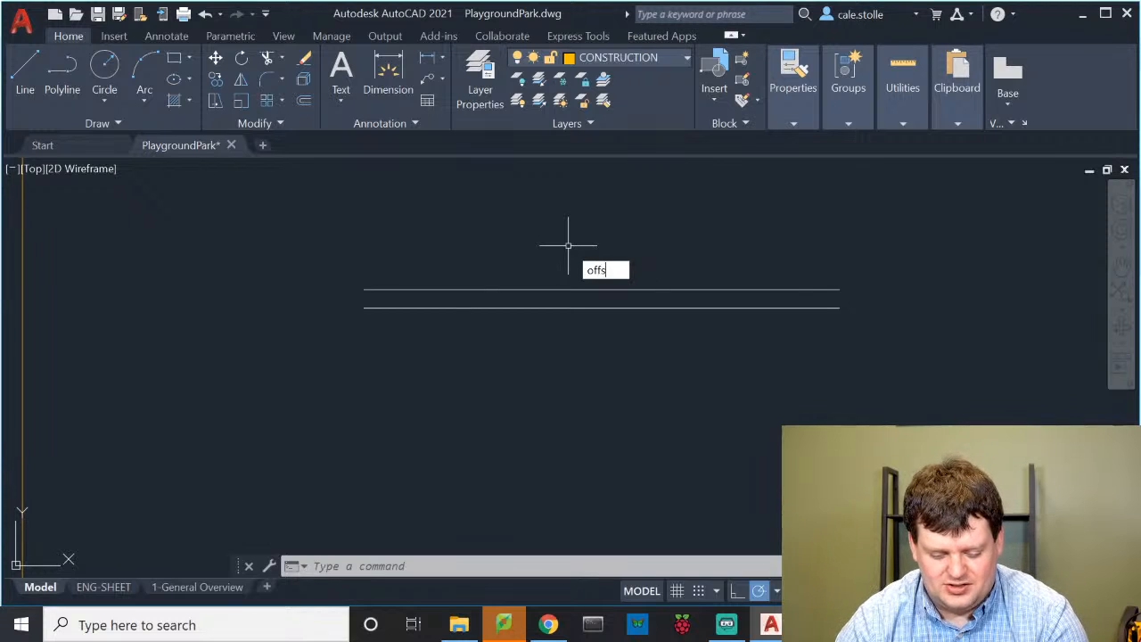
pyautogui.press('Return')
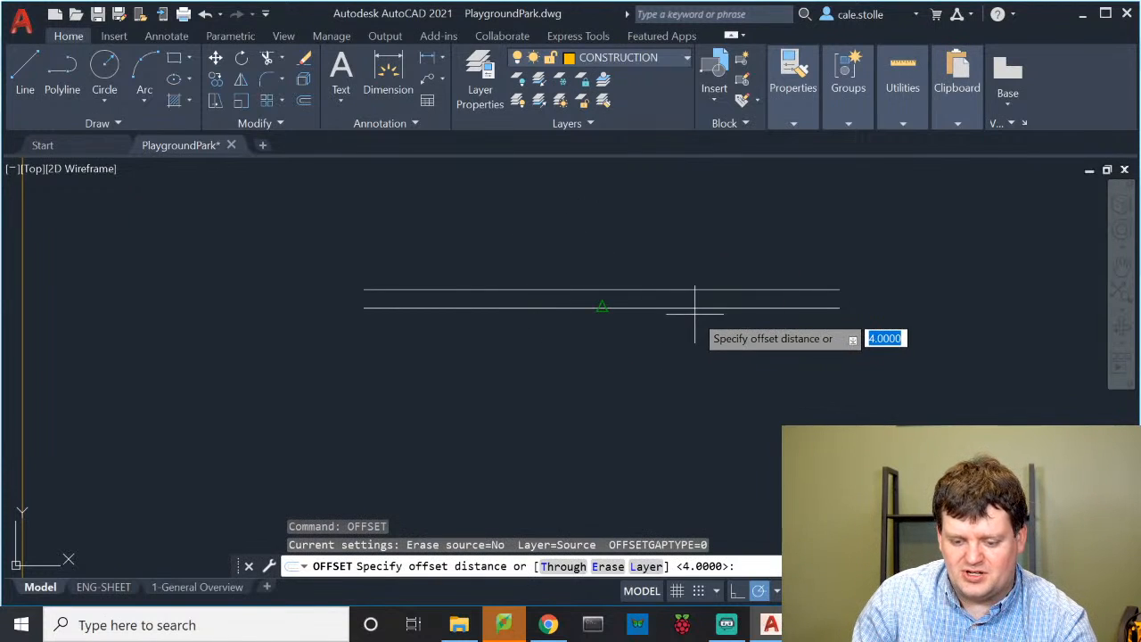
pyautogui.write('2')
pyautogui.press('Return')
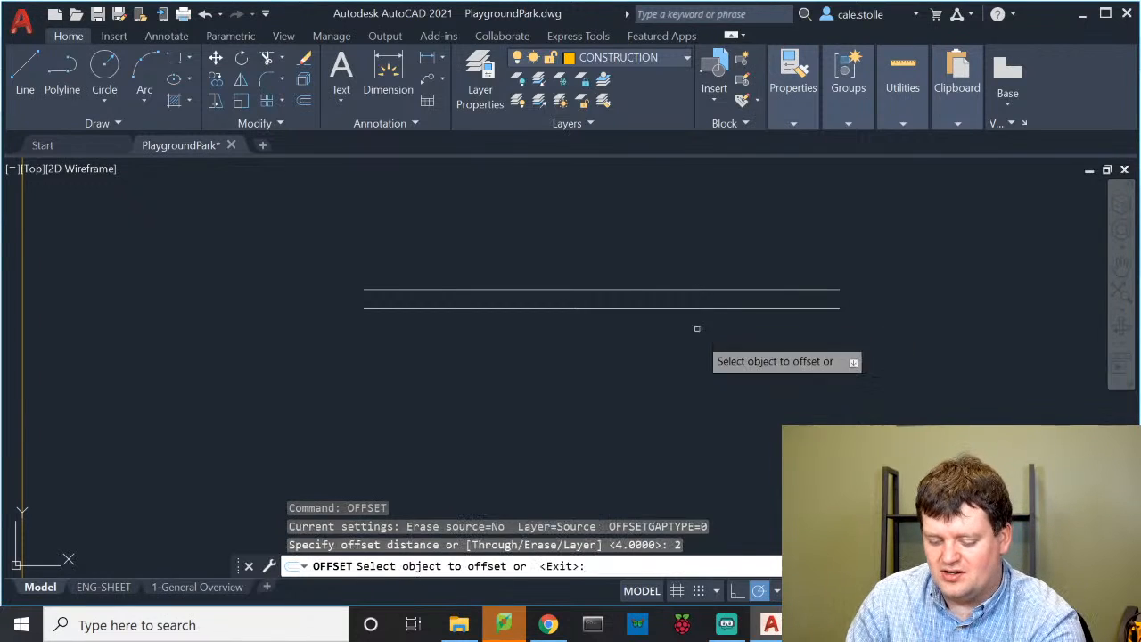
pyautogui.click(723, 306)
pyautogui.click(721, 376)
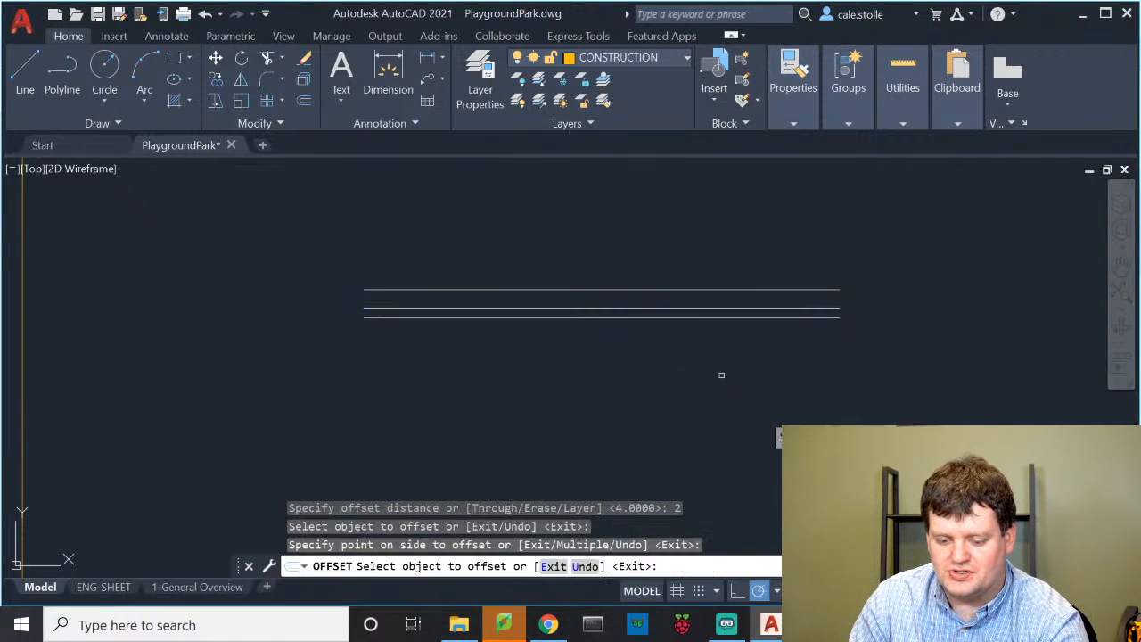
pyautogui.press('Escape')
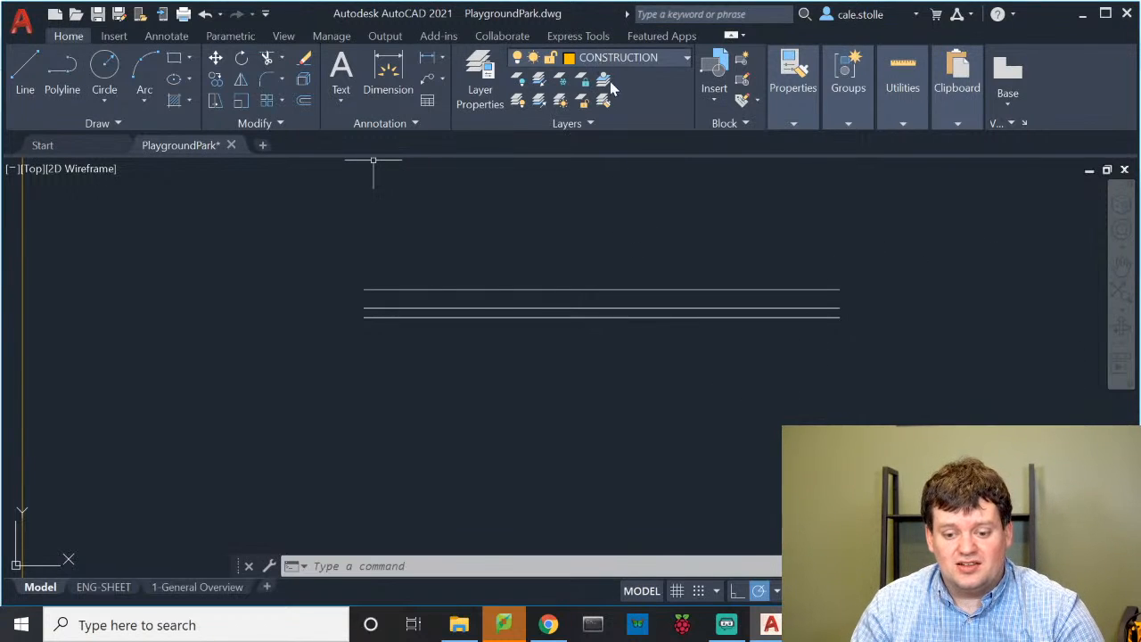
# Make layer 0 current and draw a radius-8 circle centred on the sidewalk lines
pyautogui.click(623, 57)
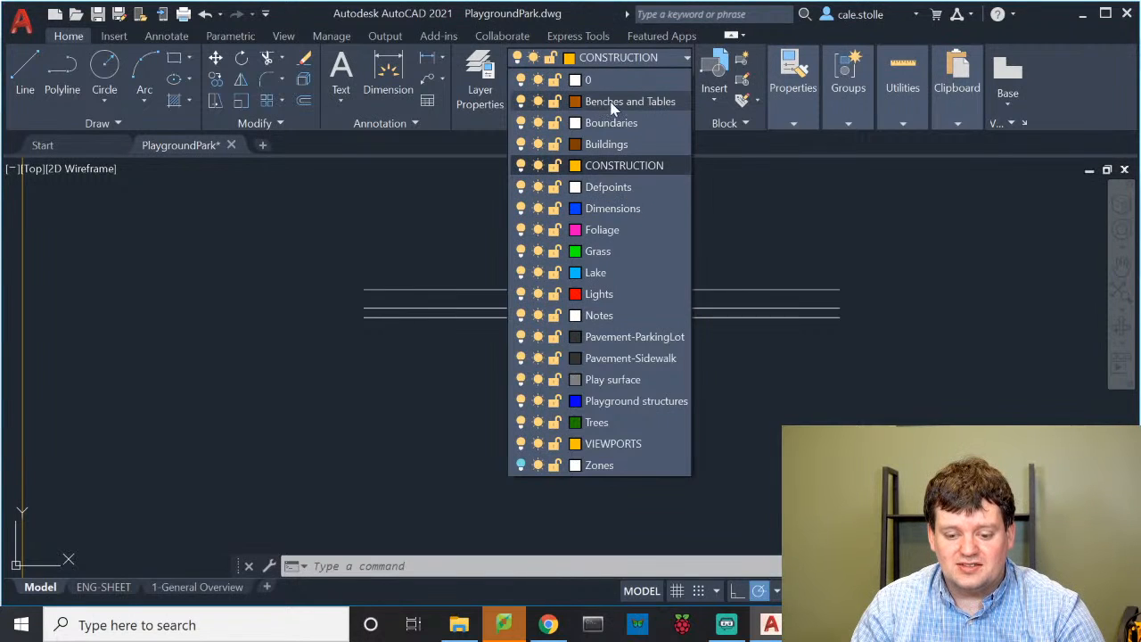
pyautogui.click(629, 78)
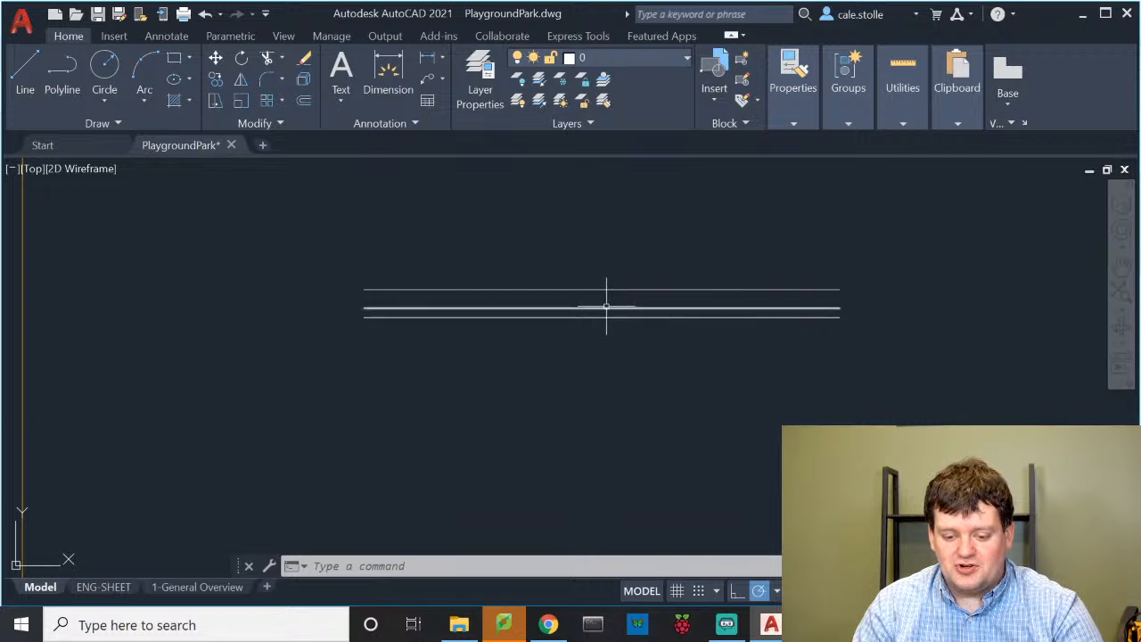
pyautogui.write('c')
pyautogui.press('Return')
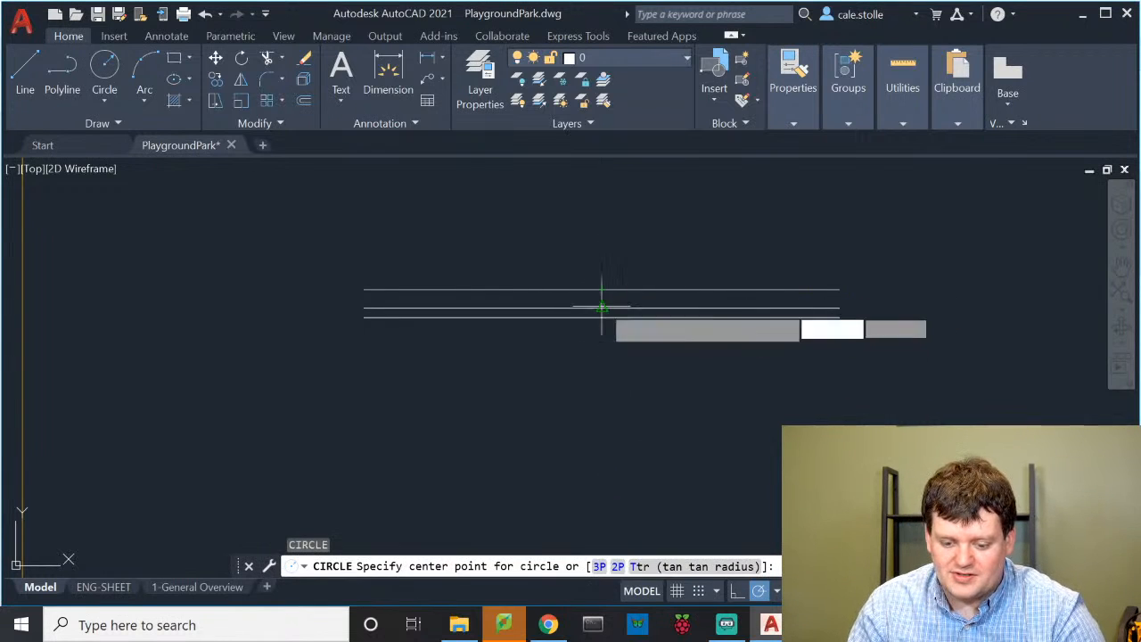
pyautogui.click(601, 308)
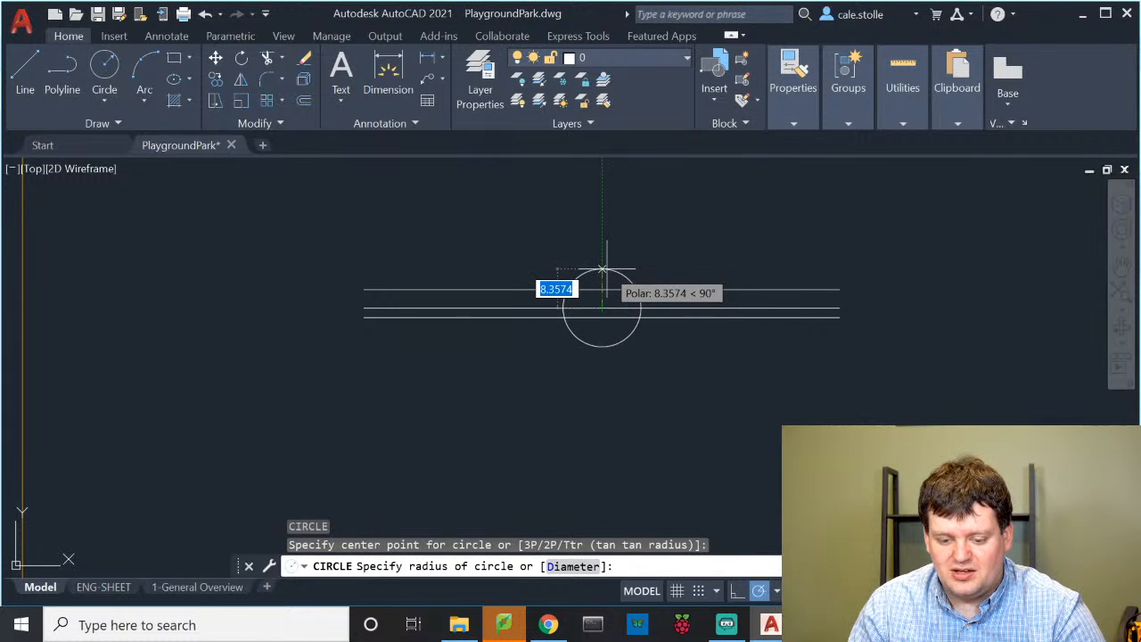
pyautogui.write('8')
pyautogui.press('Return')
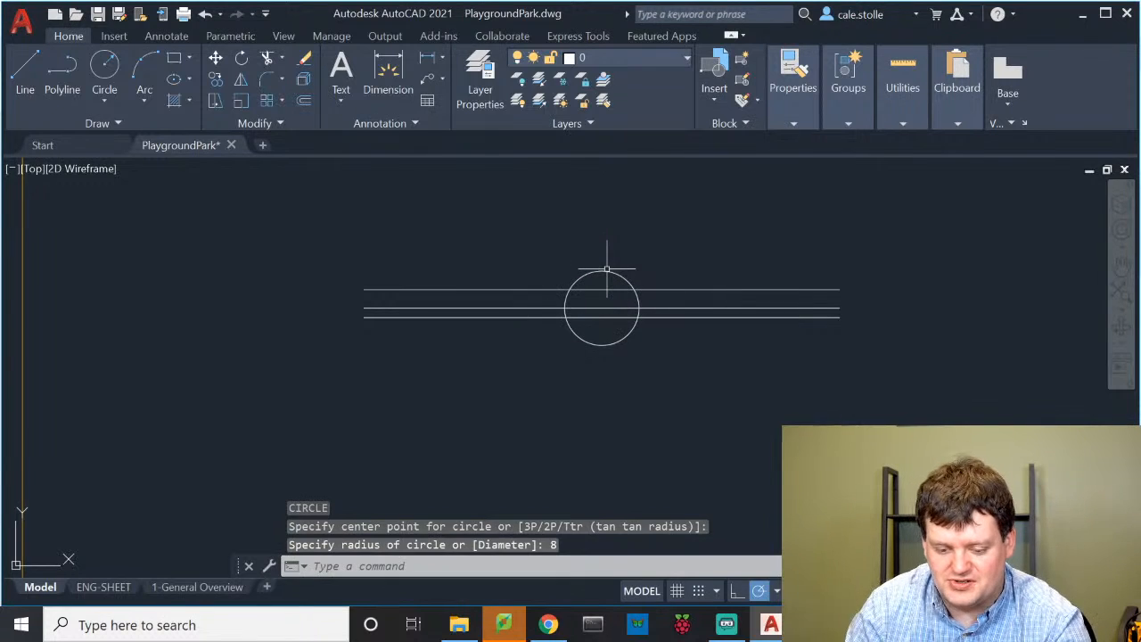
pyautogui.scroll(5, 598, 328)
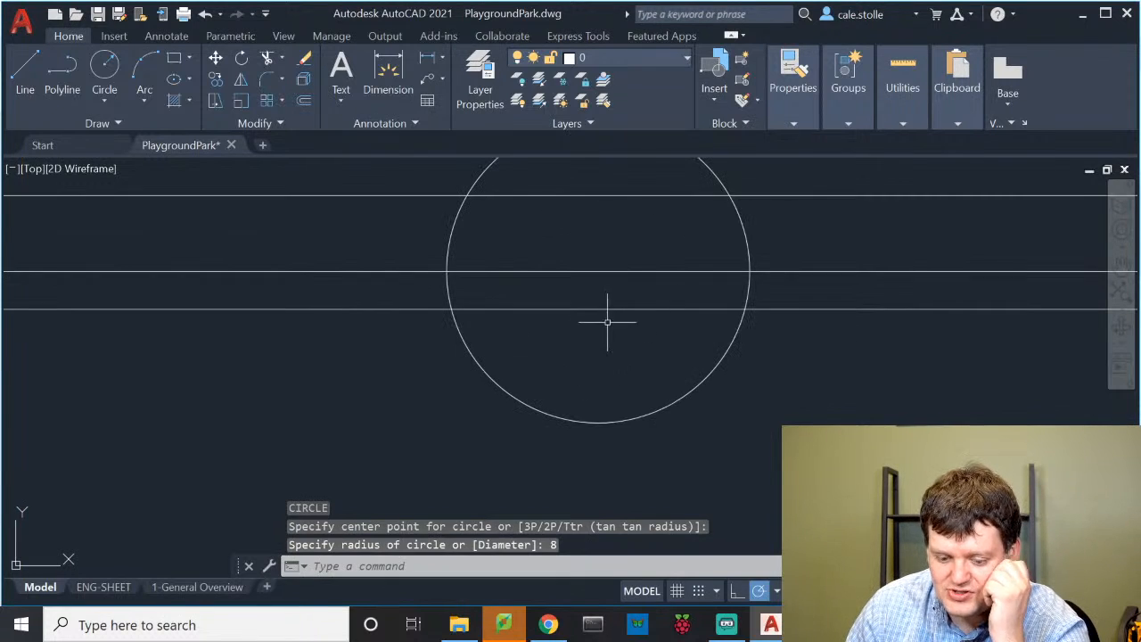
pyautogui.moveTo(607, 322); pyautogui.dragTo(662, 451, button='middle')
pyautogui.scroll(-4, 635, 358)
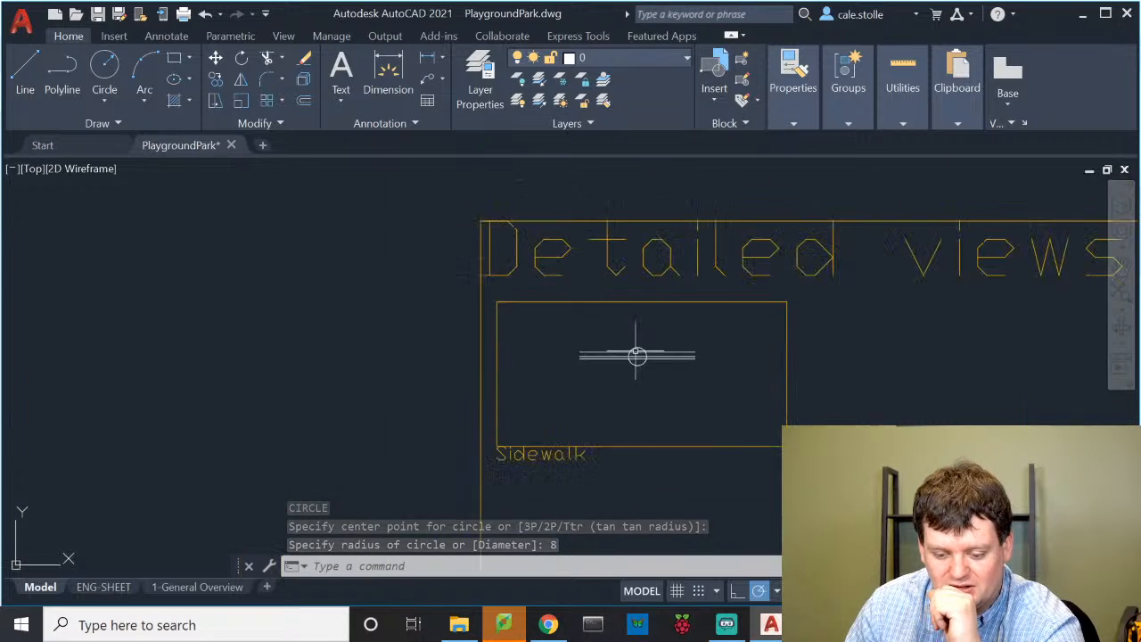
pyautogui.scroll(10, 635, 358)
pyautogui.moveTo(632, 356)
pyautogui.mouseDown(button='middle')
pyautogui.moveTo(633, 394)
pyautogui.moveTo(619, 413)
pyautogui.mouseUp(button='middle')
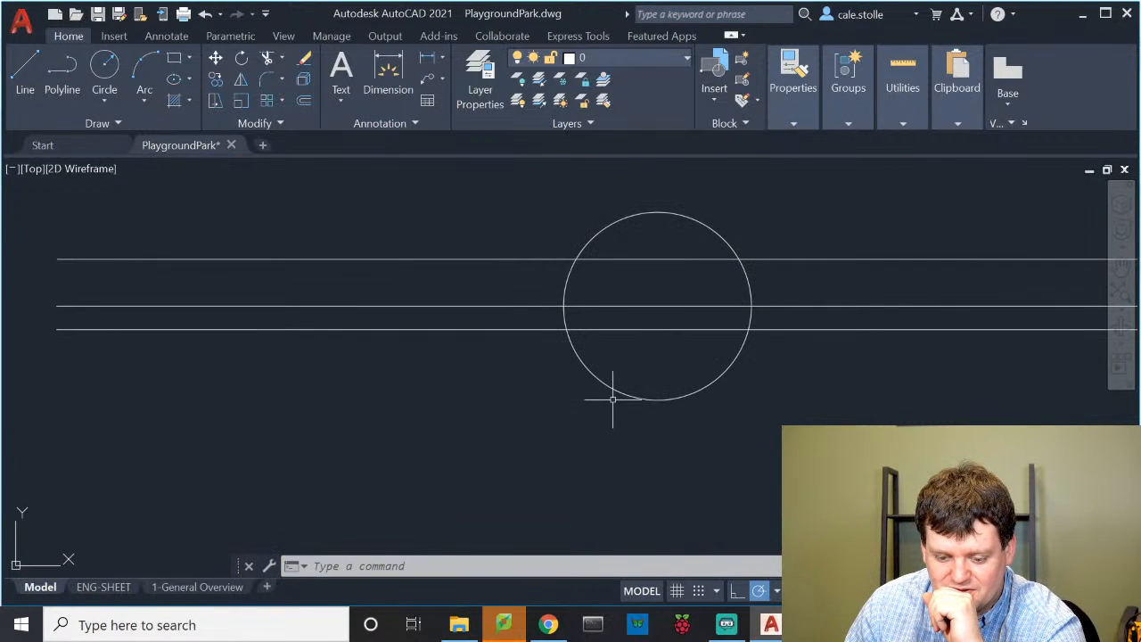
# Trim the line ends on both sides so the three lines stop at the circle
pyautogui.write('tr')
pyautogui.press('Return')
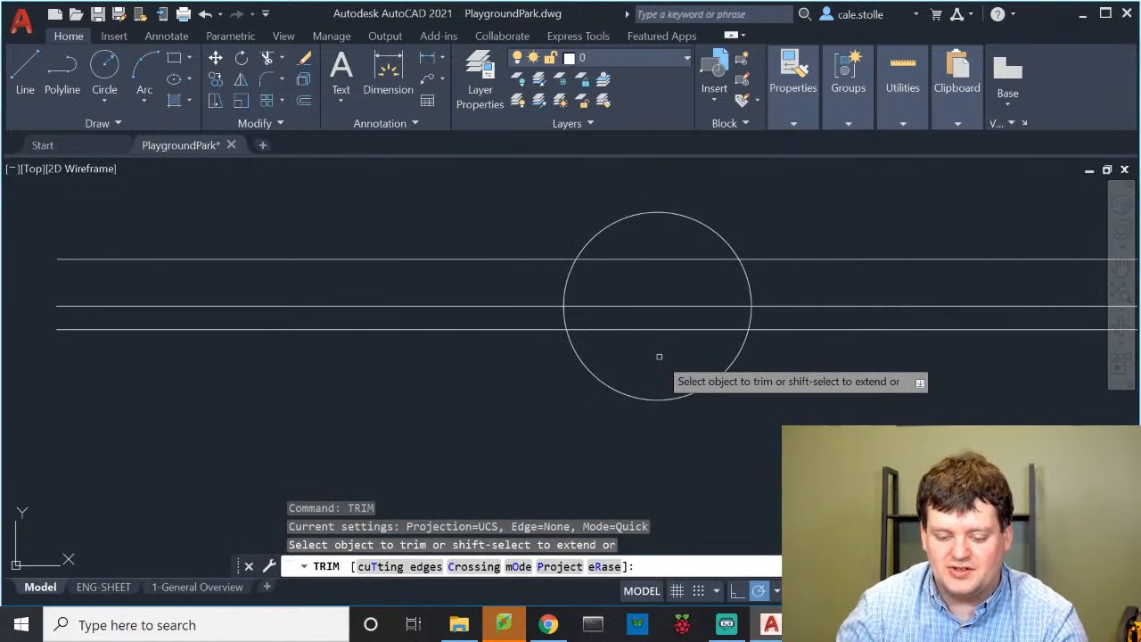
pyautogui.moveTo(788, 373); pyautogui.dragTo(805, 220)
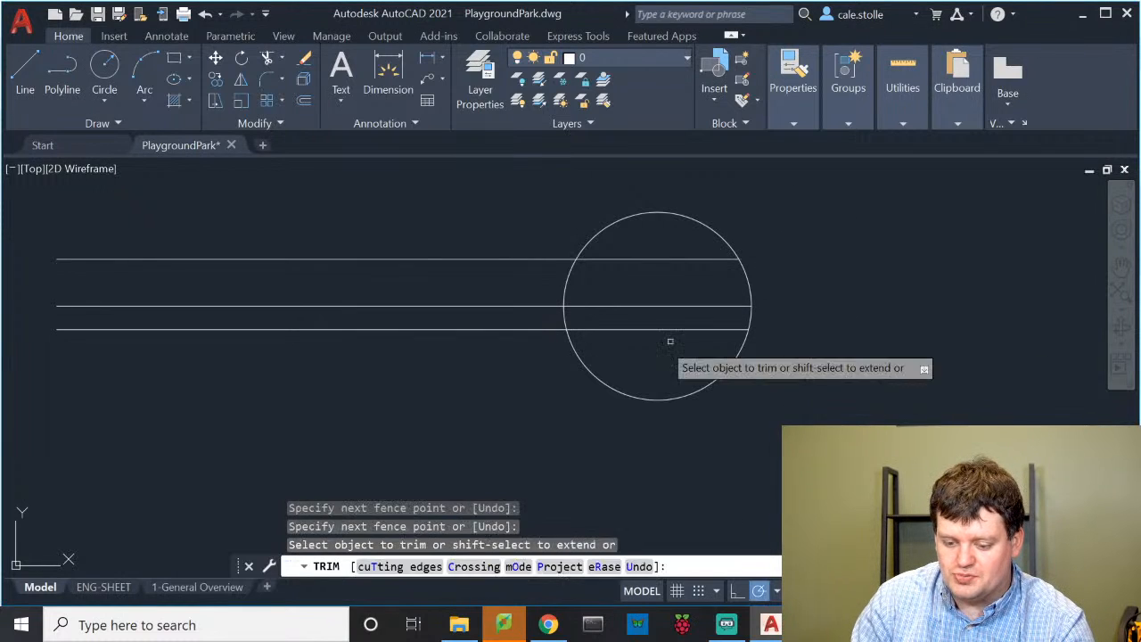
pyautogui.moveTo(481, 343)
pyautogui.mouseDown()
pyautogui.moveTo(416, 264)
pyautogui.moveTo(409, 201)
pyautogui.mouseUp()
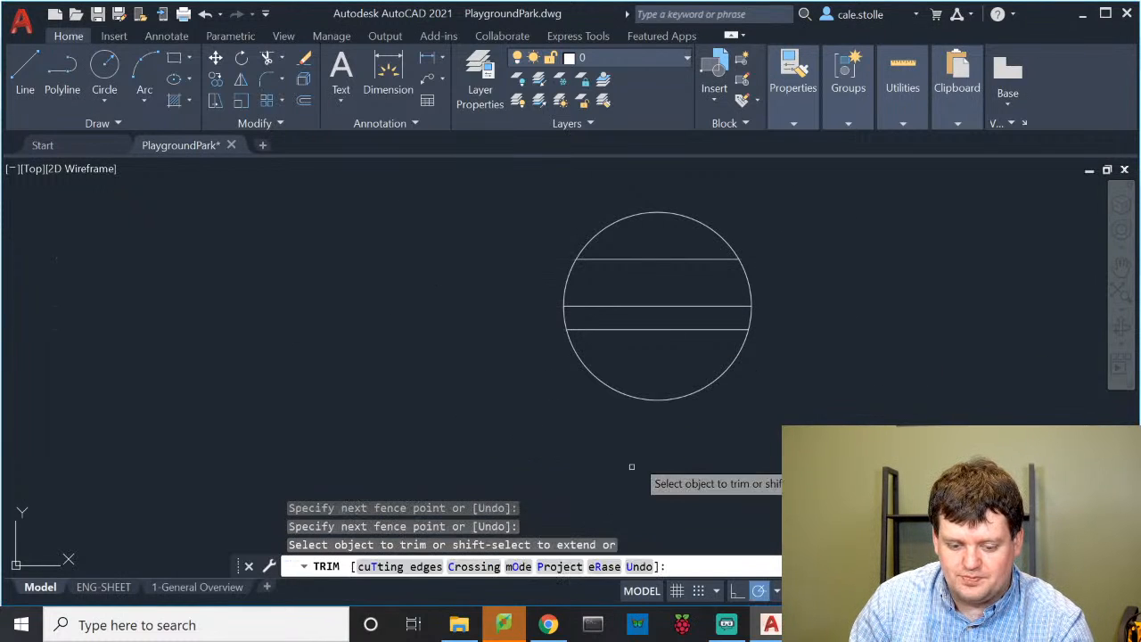
pyautogui.press('Return')
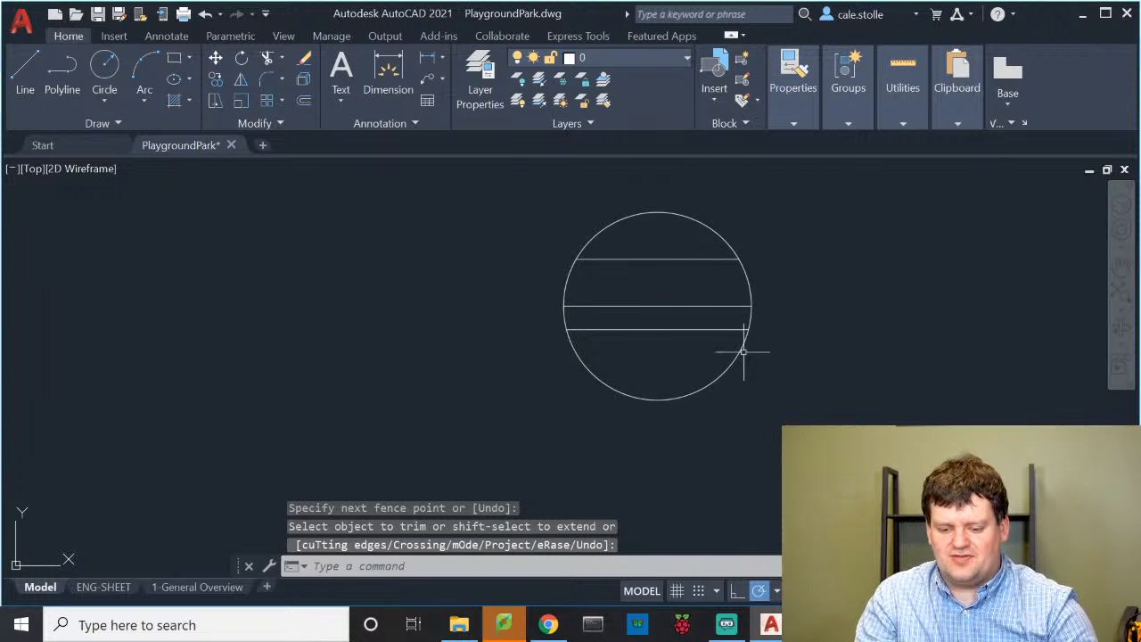
# Recentre the view on the circle in the Detailed views frame and start HATCH
pyautogui.scroll(-3, 758, 312)
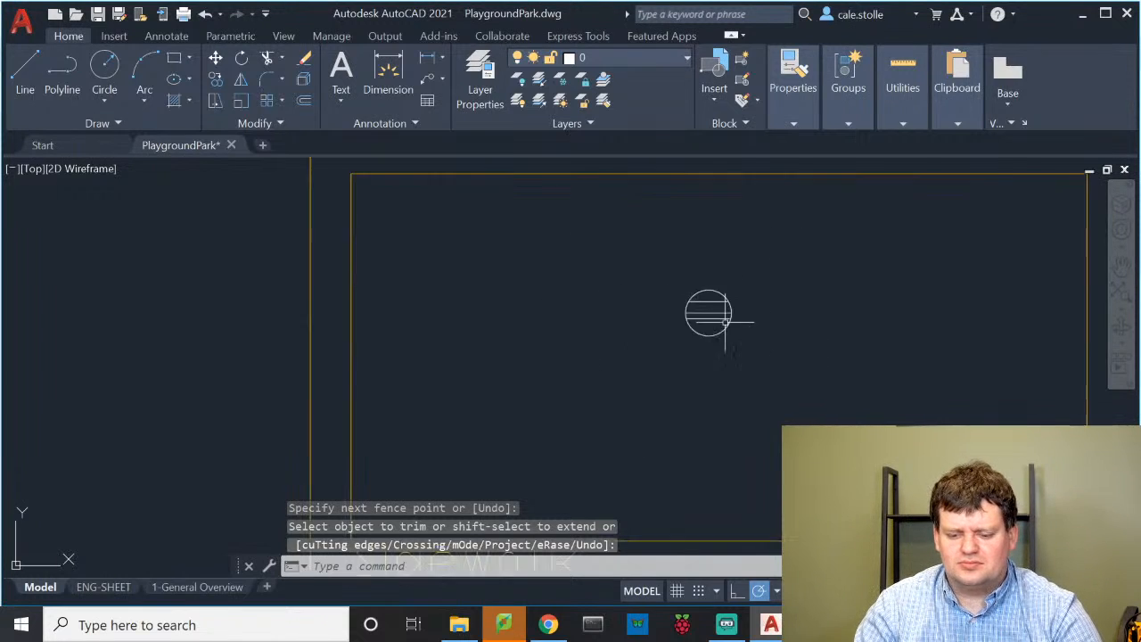
pyautogui.scroll(3, 693, 358)
pyautogui.moveTo(695, 358); pyautogui.dragTo(736, 331, button='middle')
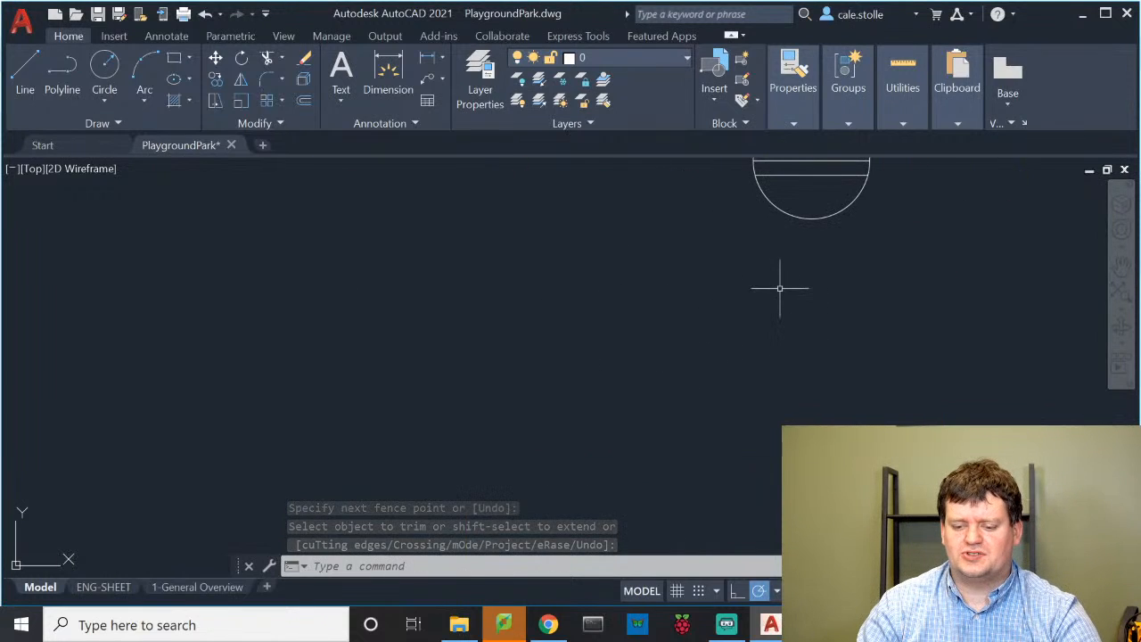
pyautogui.moveTo(819, 186); pyautogui.dragTo(678, 375, button='middle')
pyautogui.scroll(-4, 669, 340)
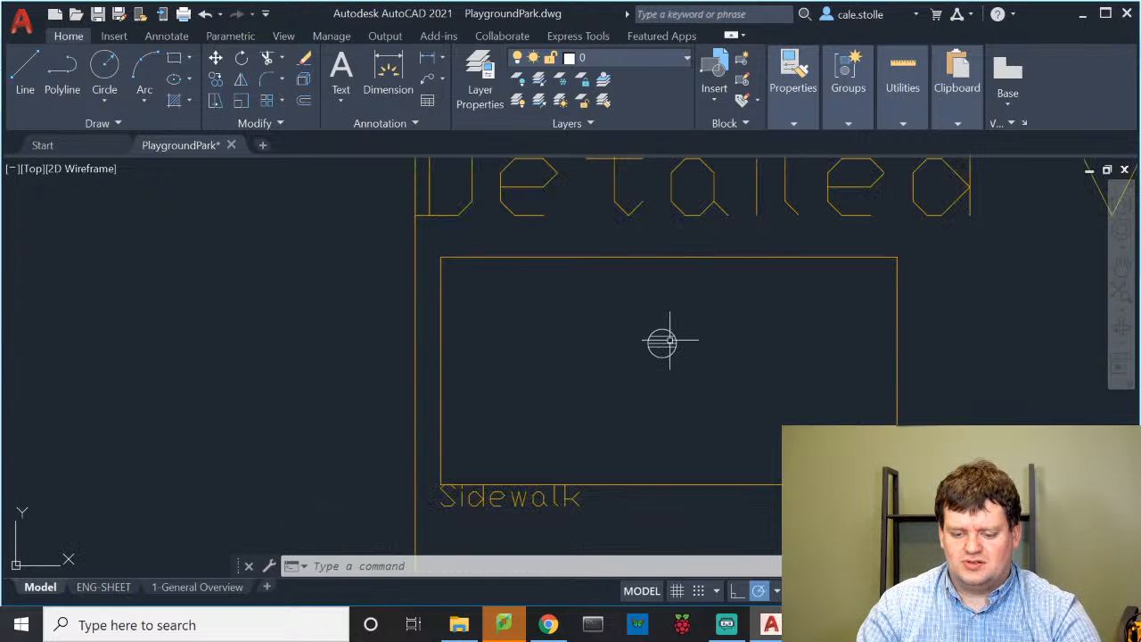
pyautogui.scroll(-6, 669, 339)
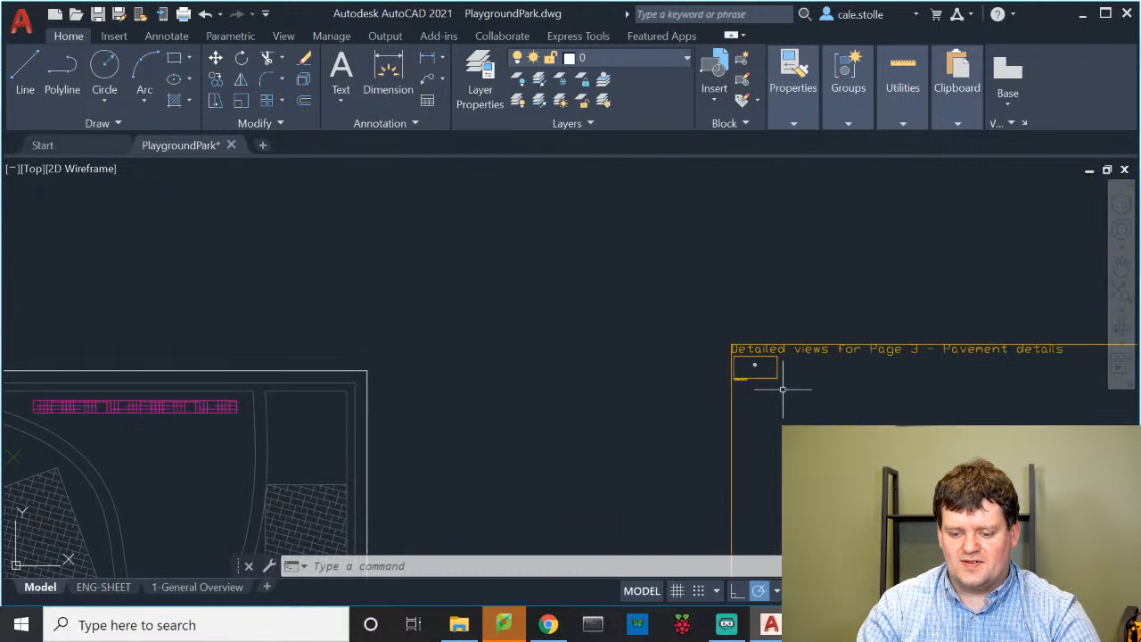
pyautogui.moveTo(783, 388)
pyautogui.mouseDown(button='middle')
pyautogui.moveTo(901, 289)
pyautogui.moveTo(804, 370)
pyautogui.moveTo(842, 334)
pyautogui.mouseUp(button='middle')
pyautogui.scroll(-2, 910, 273)
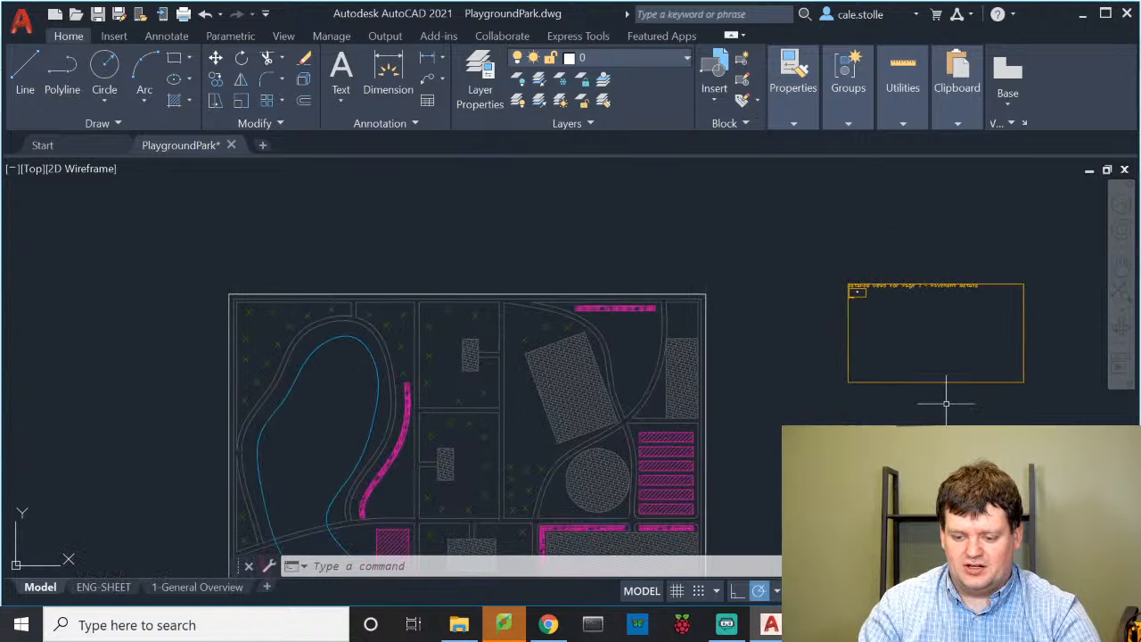
pyautogui.scroll(5, 875, 298)
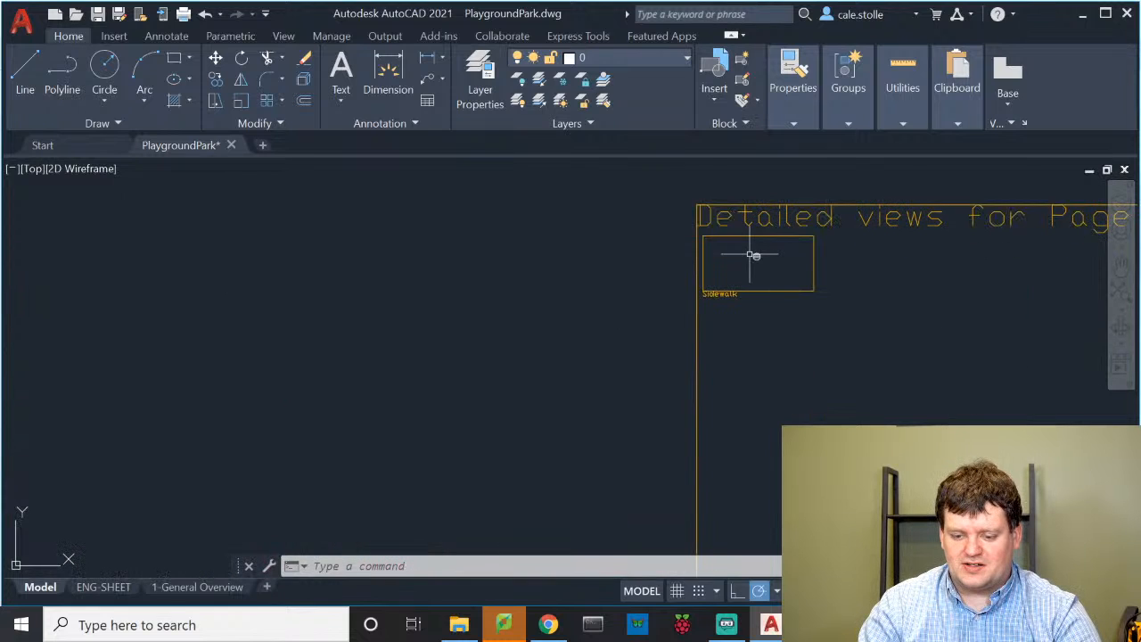
pyautogui.scroll(5, 753, 255)
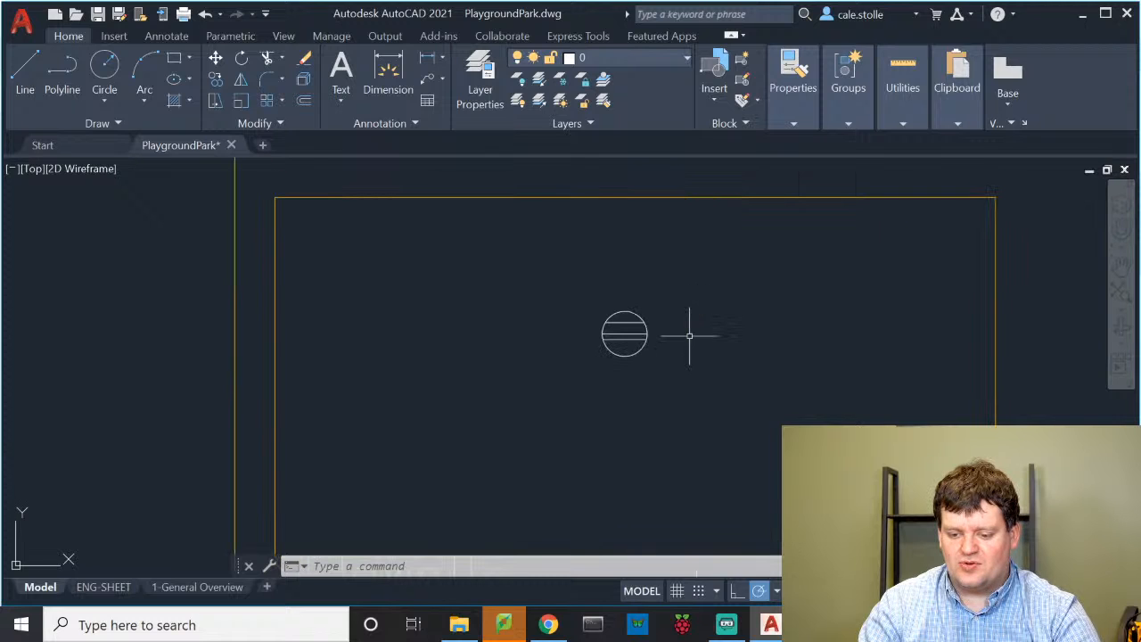
pyautogui.scroll(5, 659, 332)
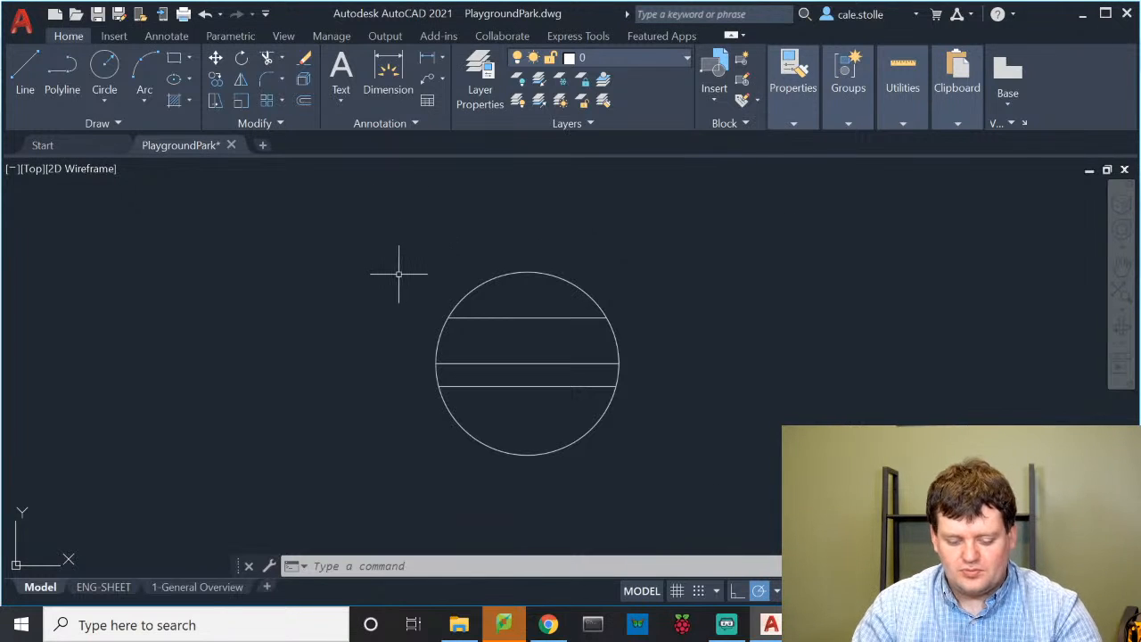
pyautogui.write('hatch')
pyautogui.press('Return')
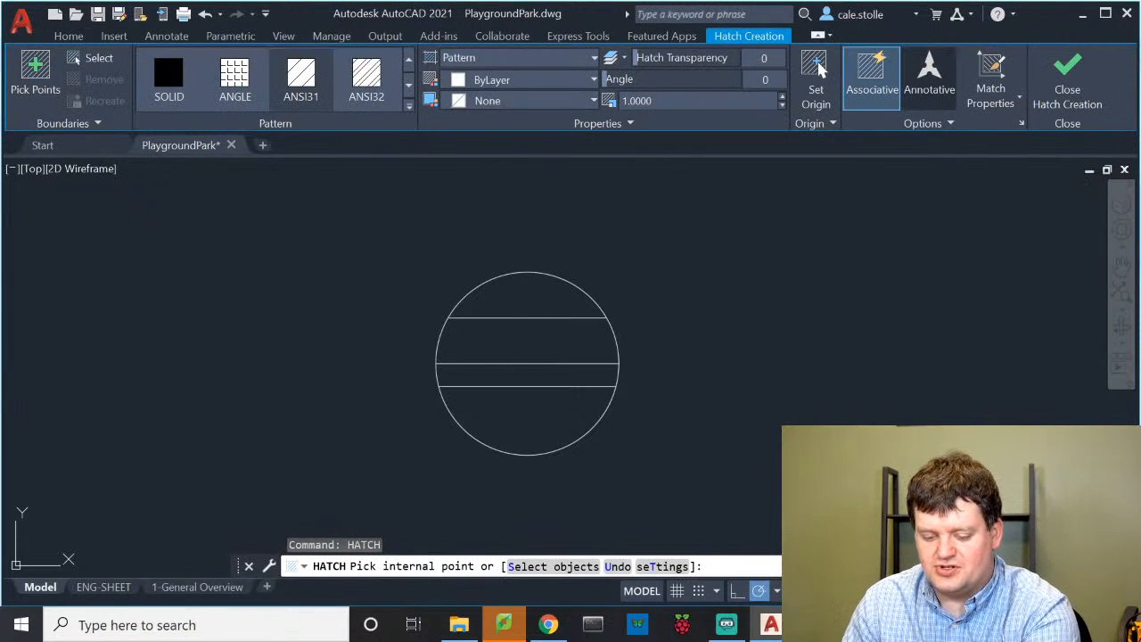
# Hatch the band between the two lower lines with the AR-SAND pattern
pyautogui.write('t')
pyautogui.press('Return')
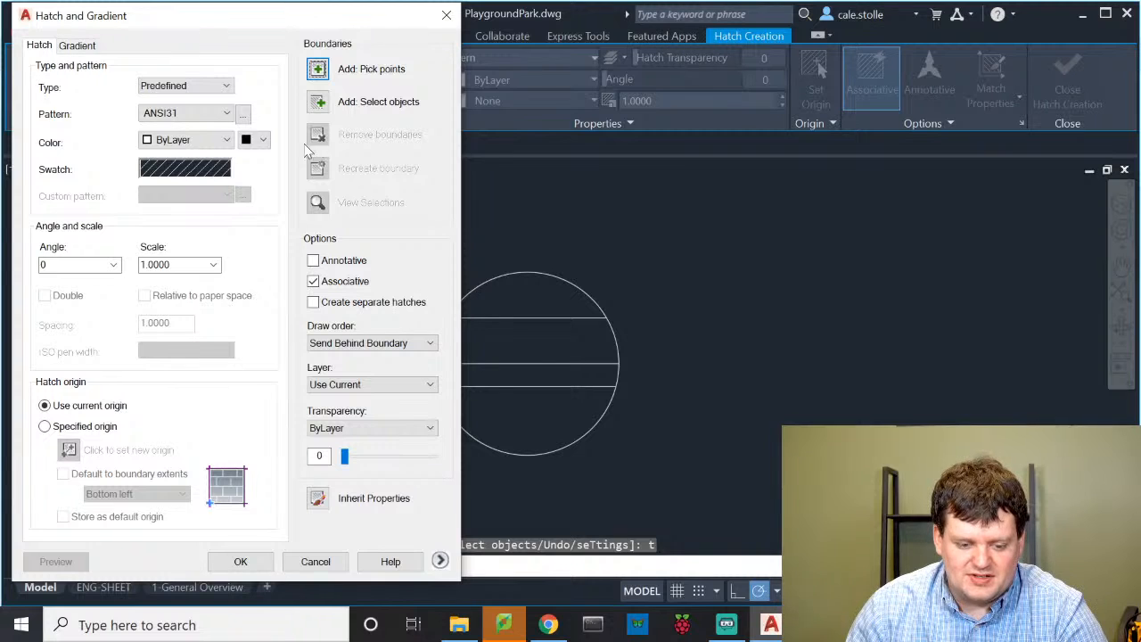
pyautogui.click(213, 113)
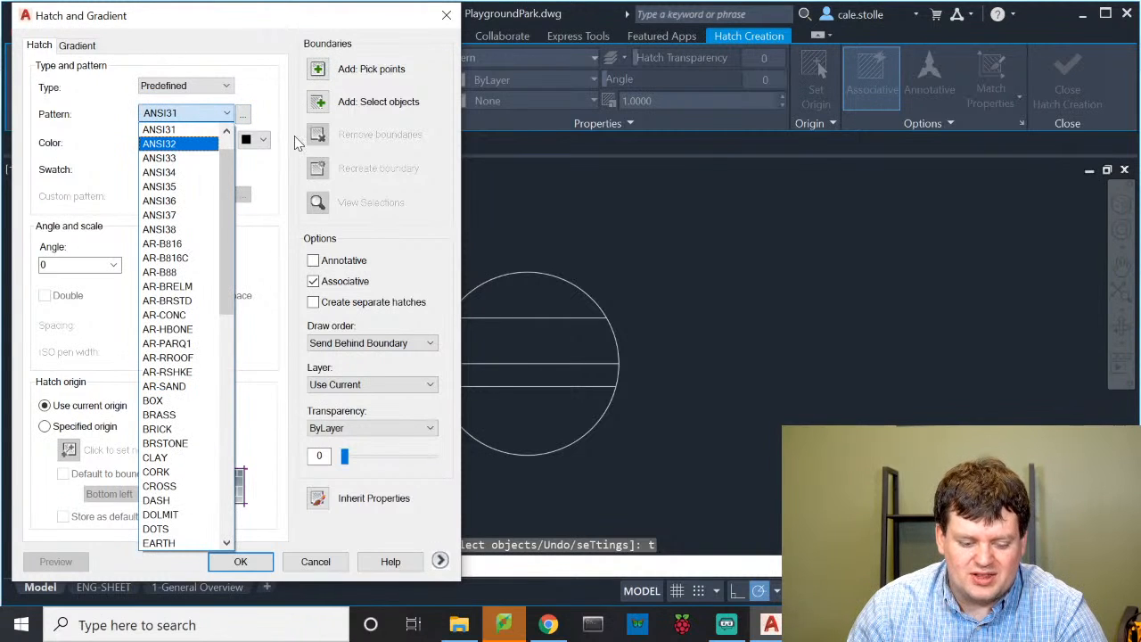
pyautogui.click(190, 386)
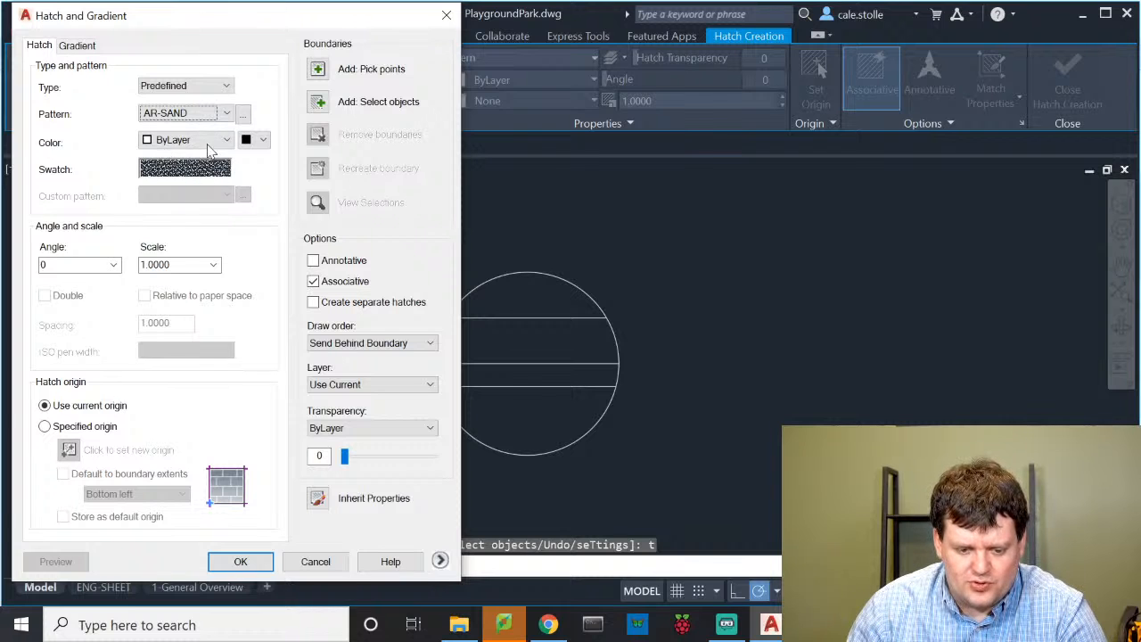
pyautogui.click(337, 70)
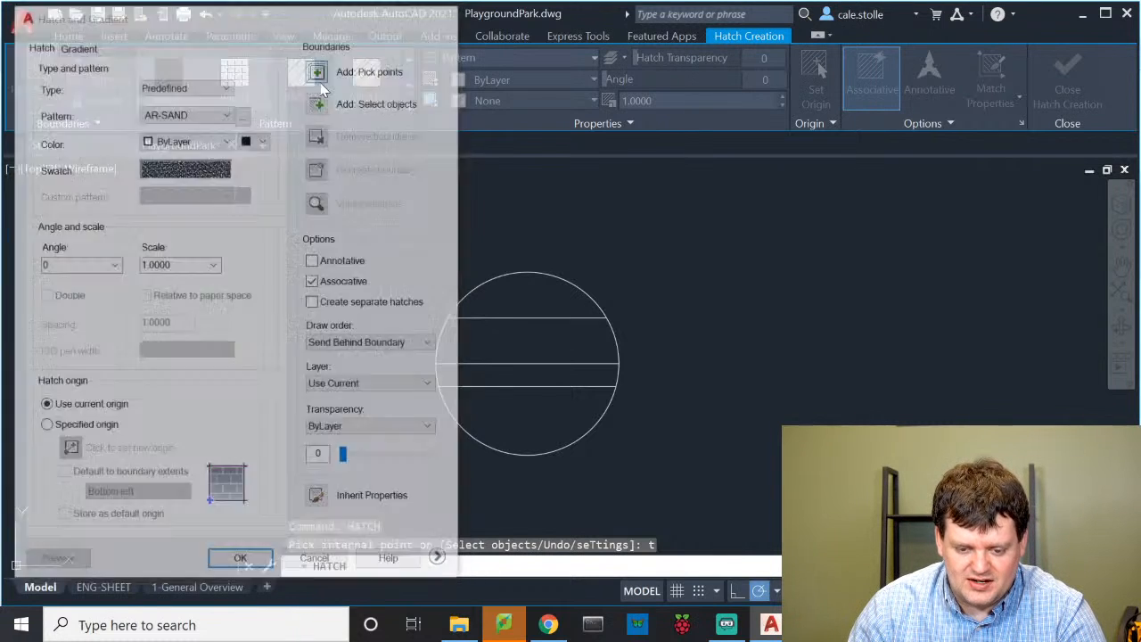
pyautogui.click(528, 374)
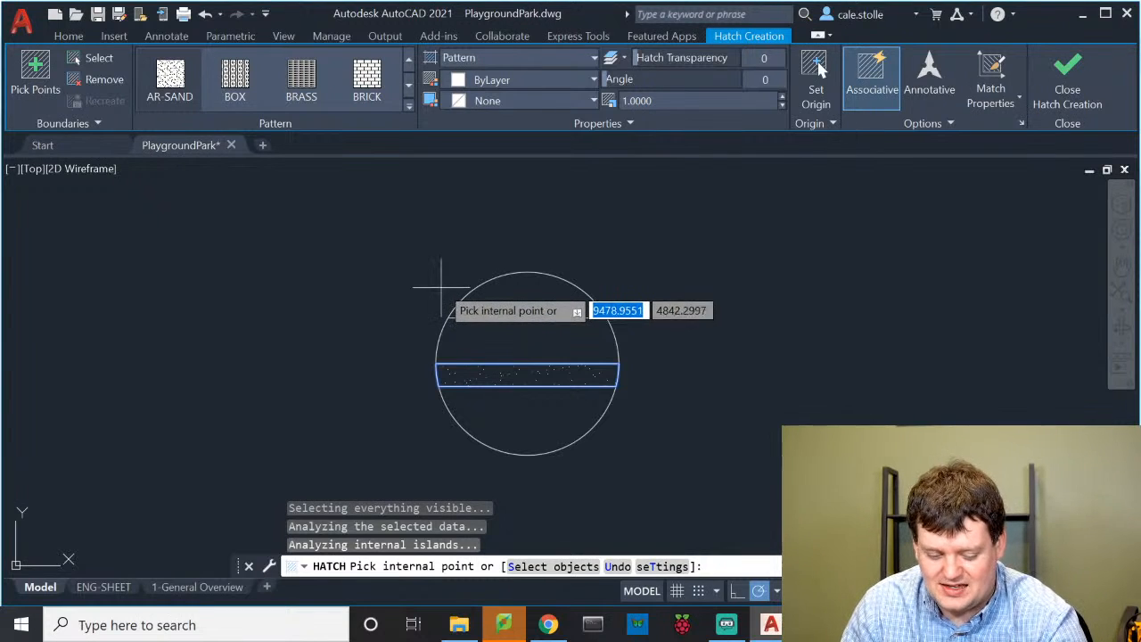
# Set the sand hatch scale to 0.5, preview it and accept the fill
pyautogui.write('t')
pyautogui.press('Return')
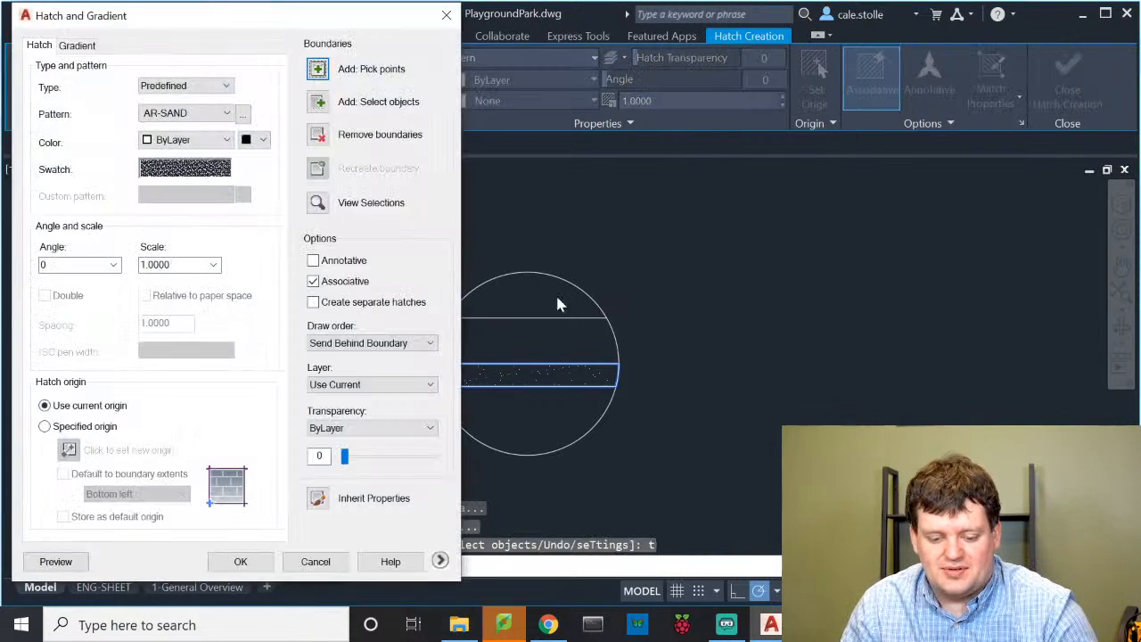
pyautogui.click(189, 265)
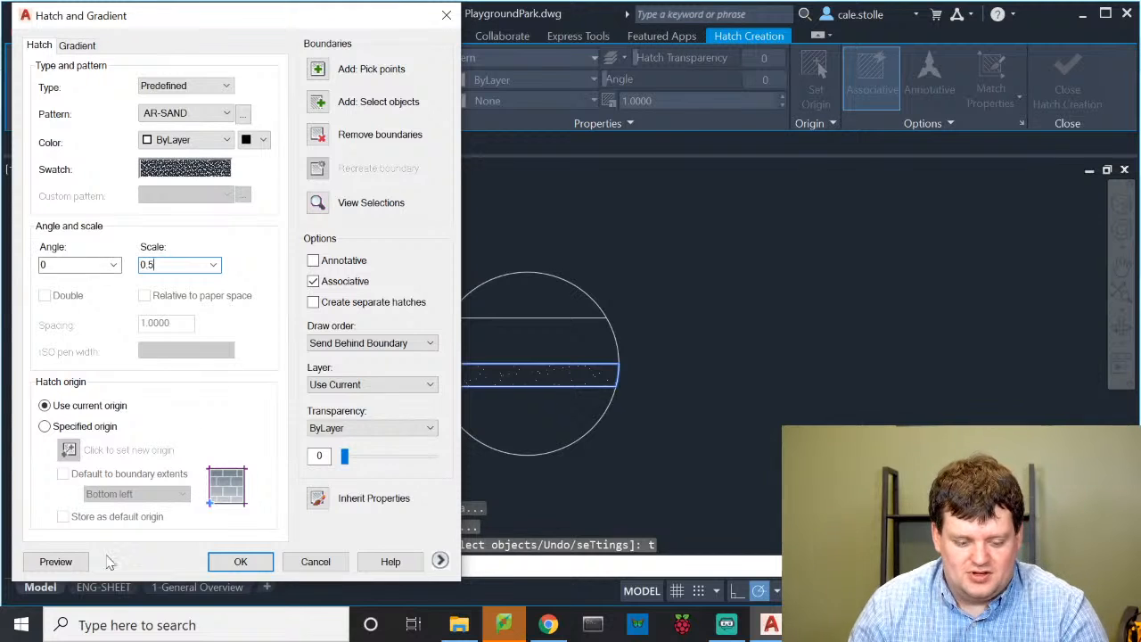
pyautogui.click(55, 561)
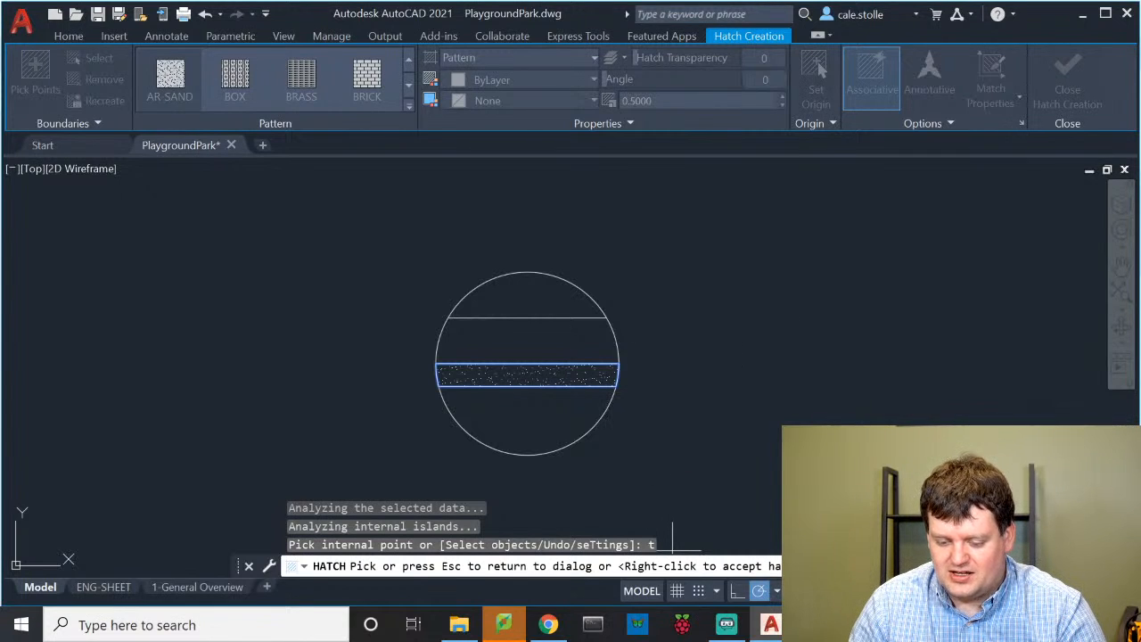
pyautogui.press('Escape')
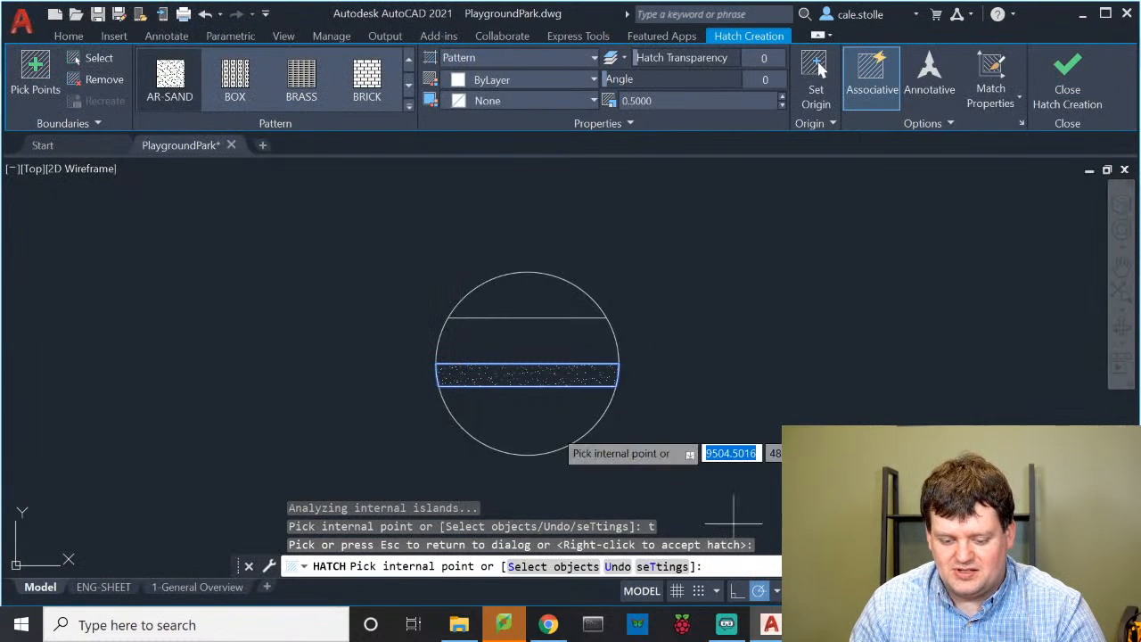
pyautogui.press('Escape')
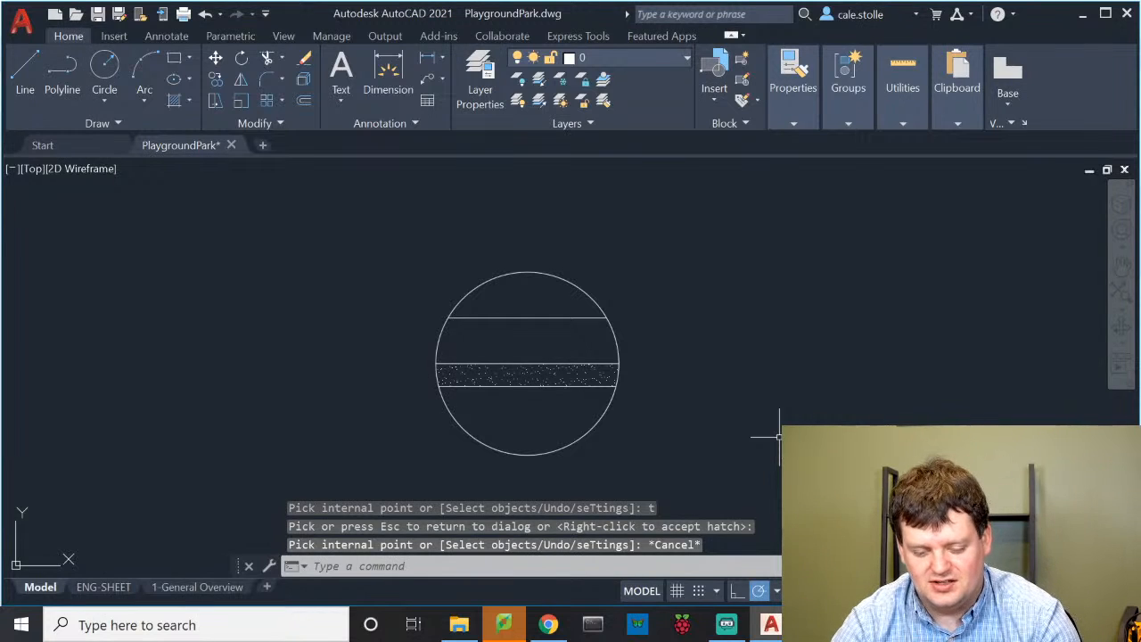
pyautogui.press('Return')
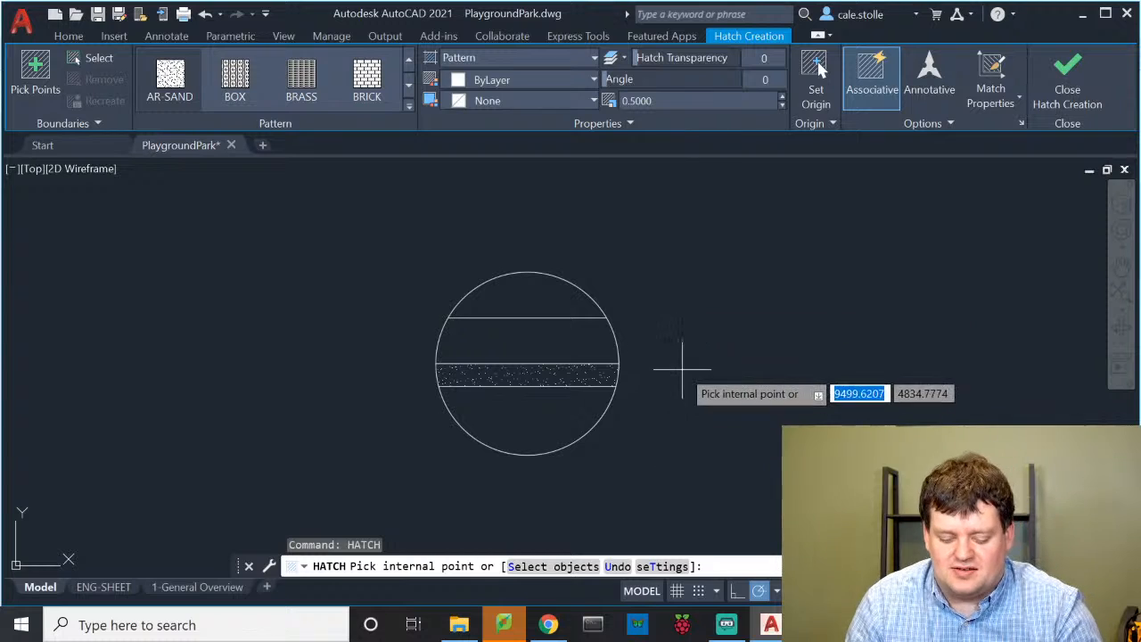
# Choose the AR-CONC concrete hatch pattern after trying GRAVEL and DOLMIT
pyautogui.write('t')
pyautogui.press('Return')
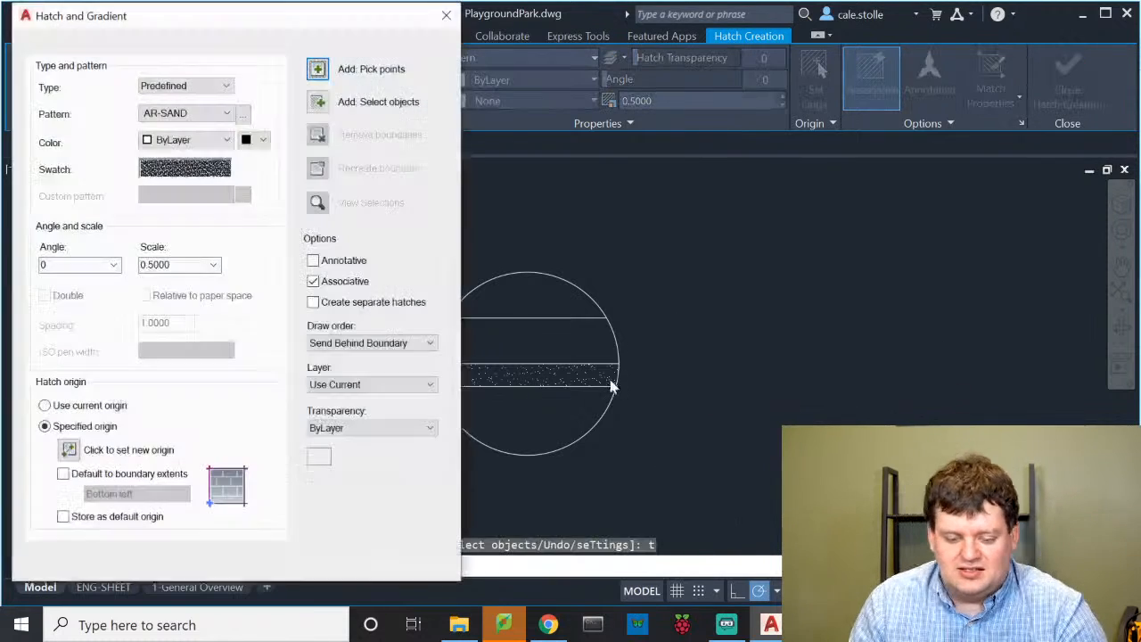
pyautogui.click(207, 116)
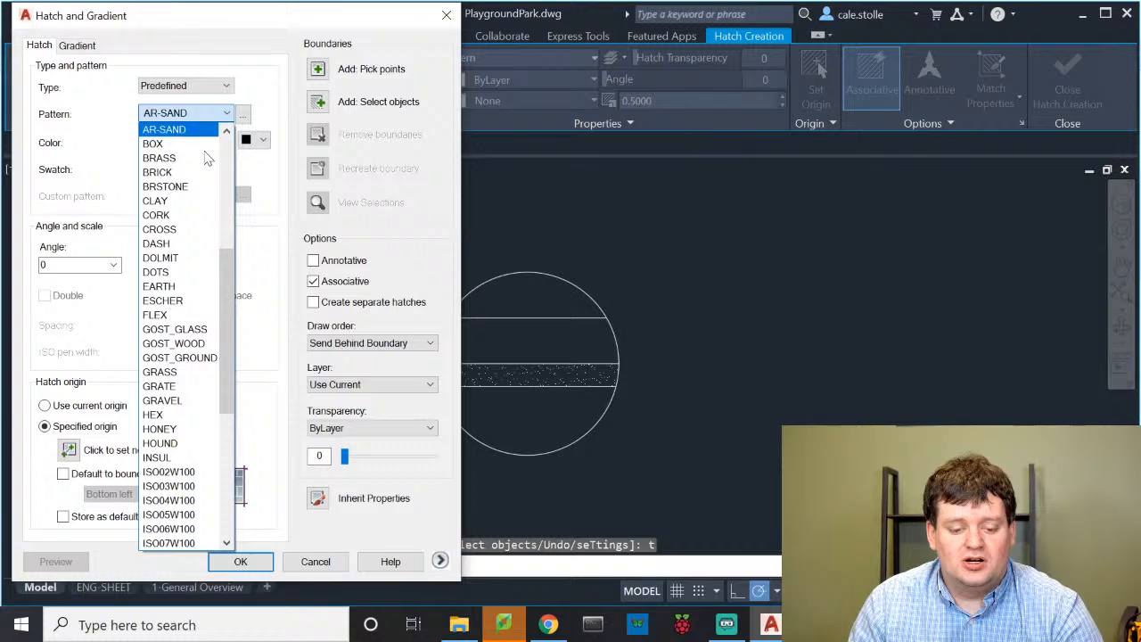
pyautogui.click(209, 403)
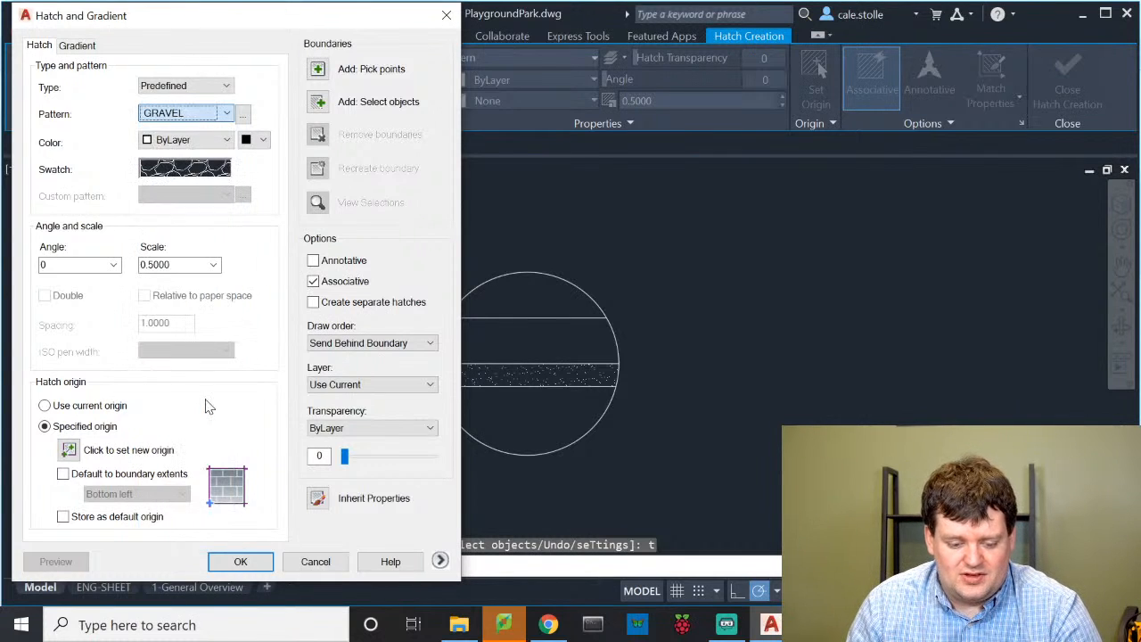
pyautogui.click(198, 111)
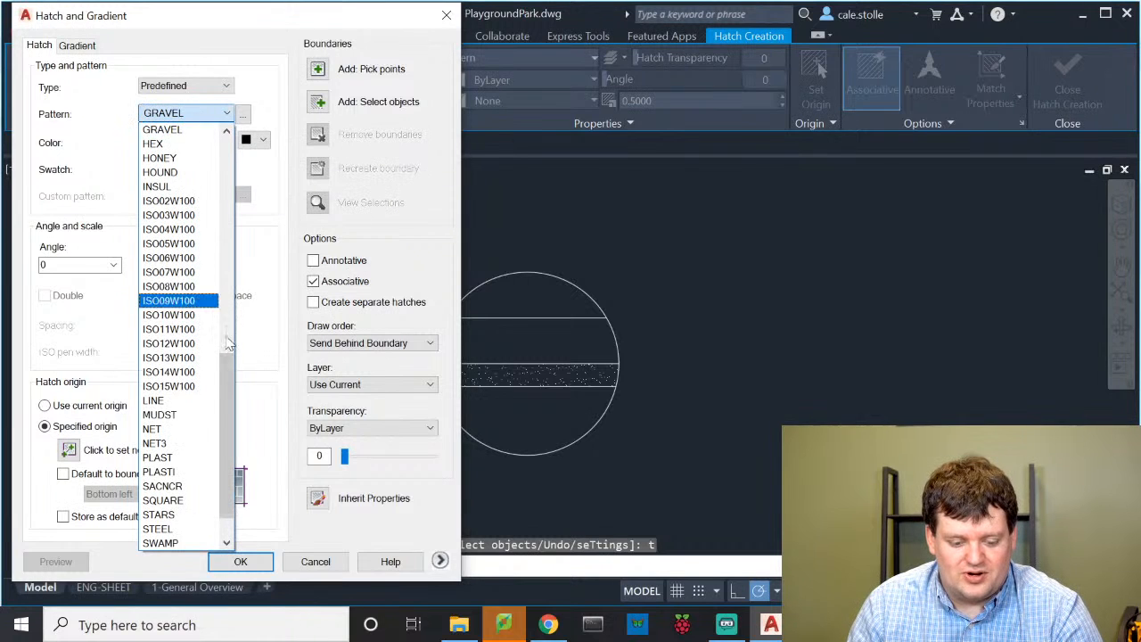
pyautogui.scroll(-1, 214, 418)
pyautogui.scroll(5, 202, 417)
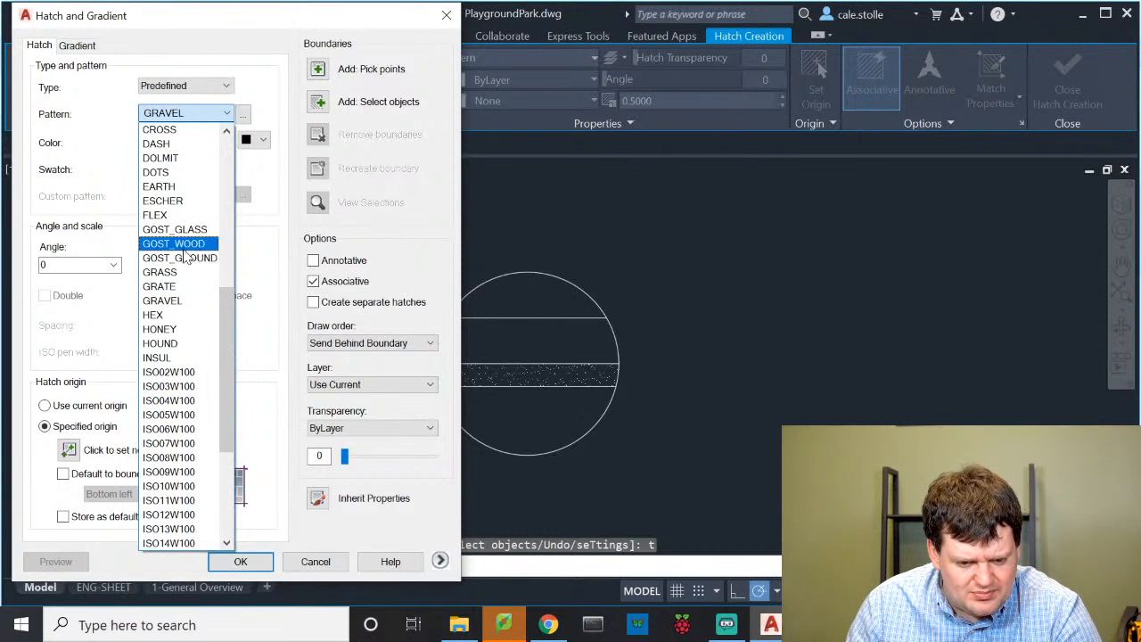
pyautogui.scroll(1, 172, 201)
pyautogui.click(172, 201)
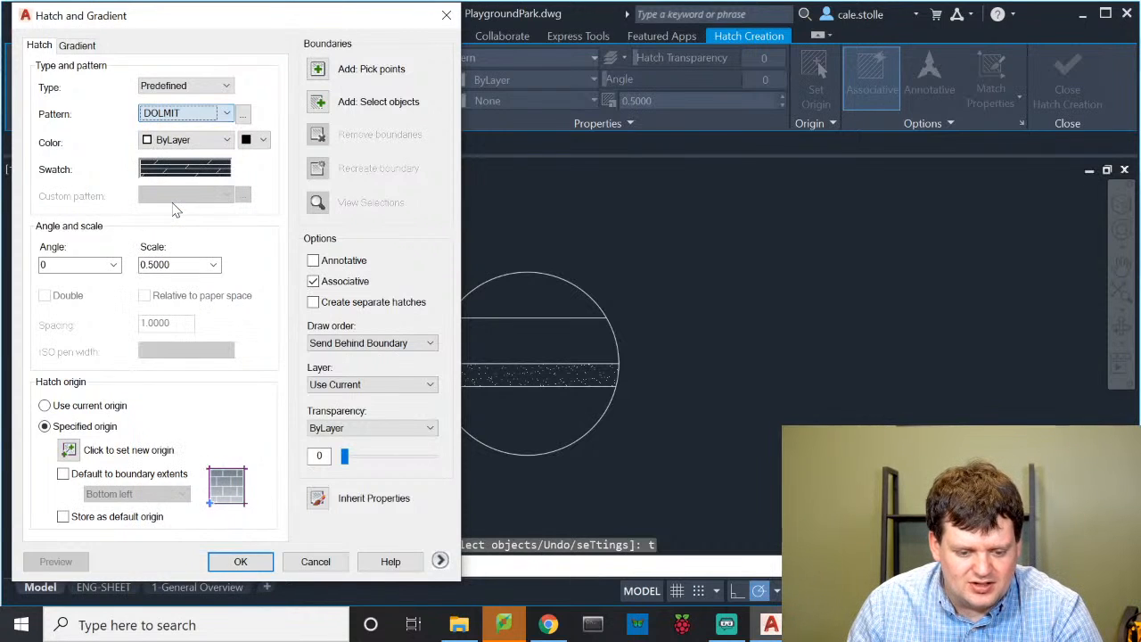
pyautogui.click(198, 116)
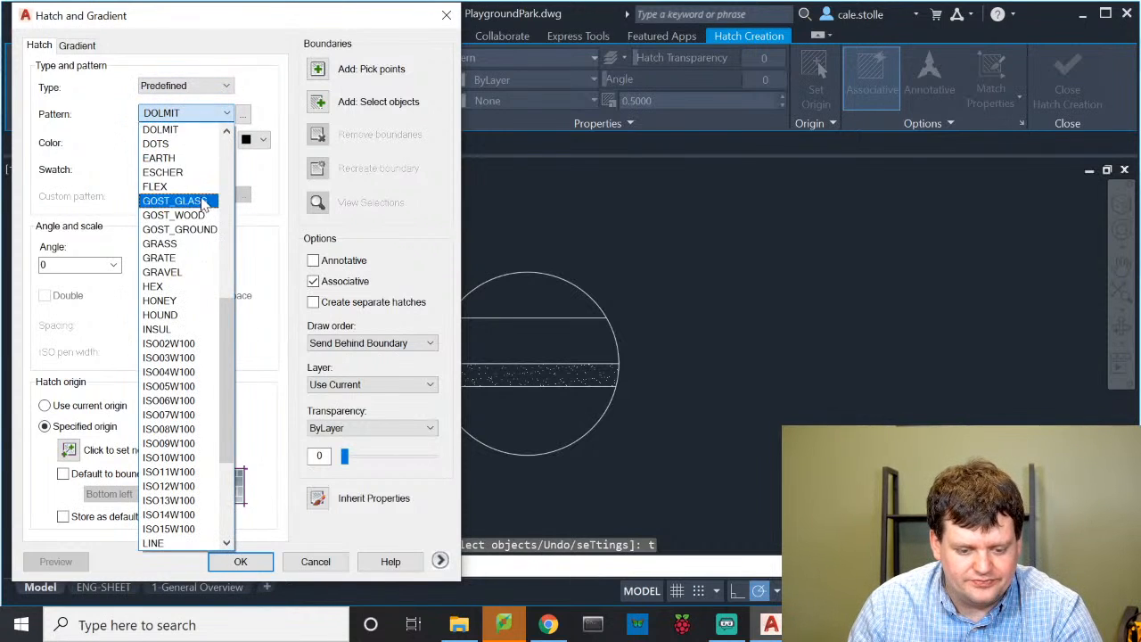
pyautogui.scroll(3, 198, 201)
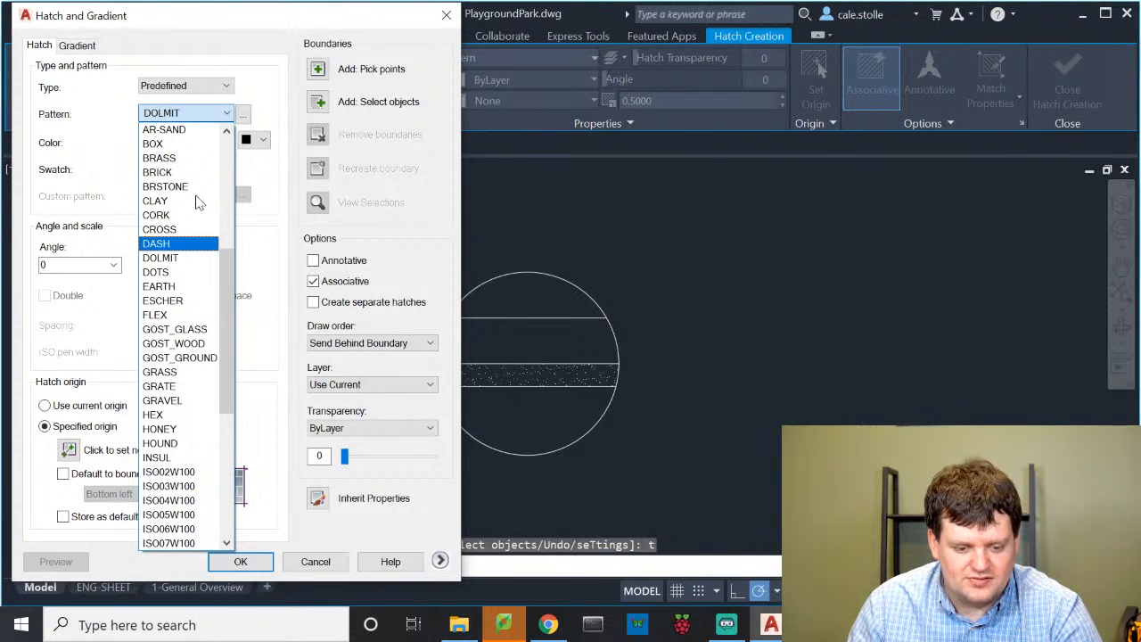
pyautogui.scroll(1, 198, 203)
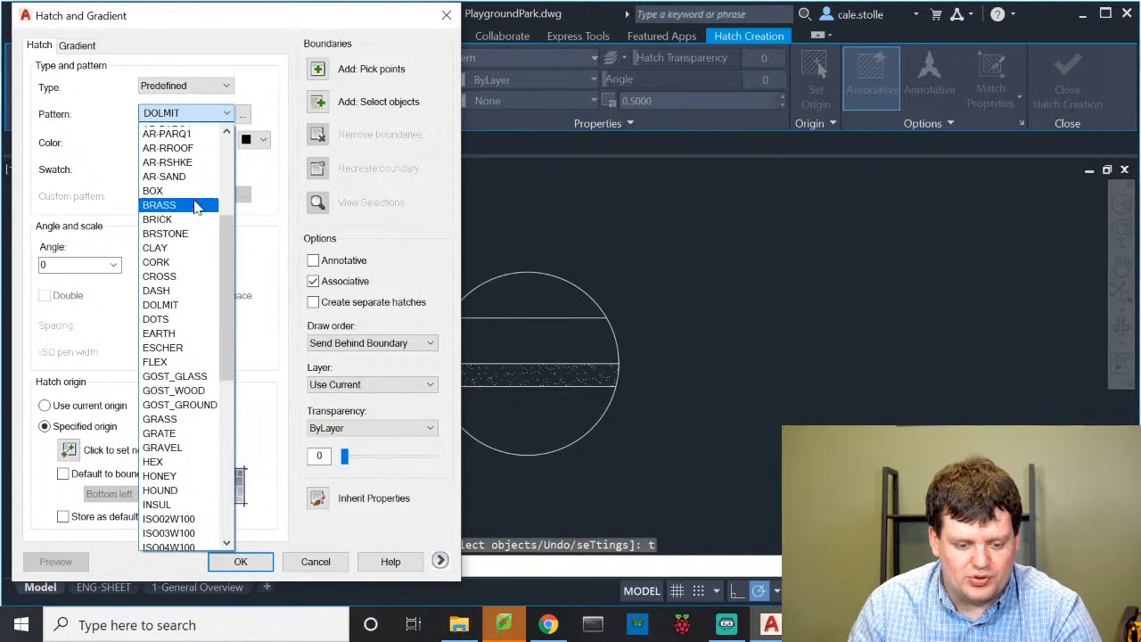
pyautogui.scroll(1, 197, 207)
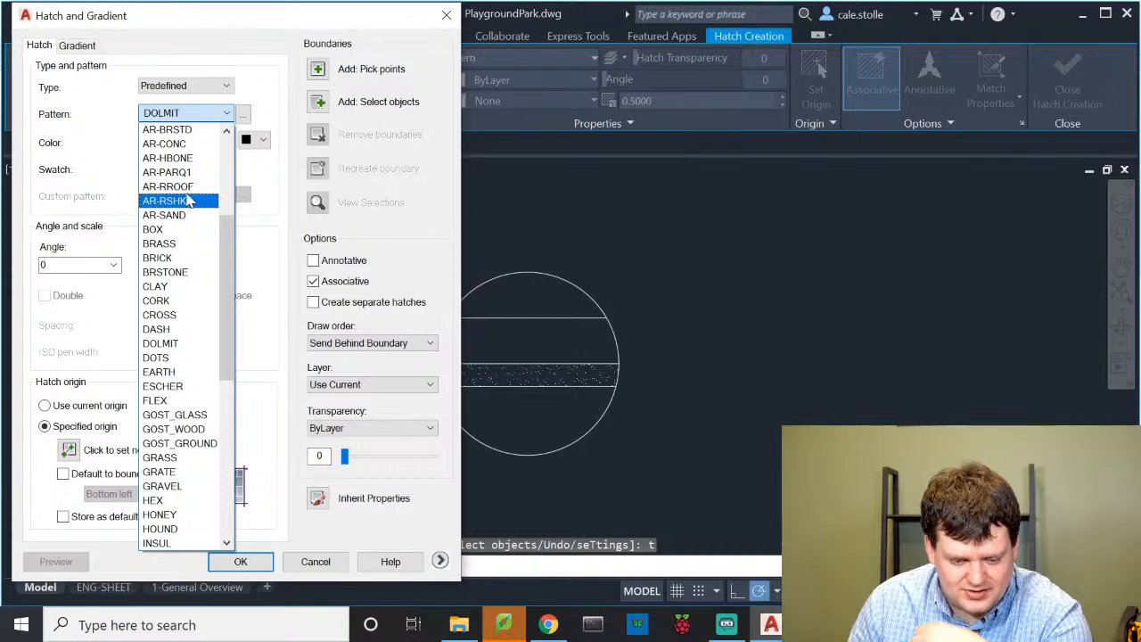
pyautogui.click(171, 143)
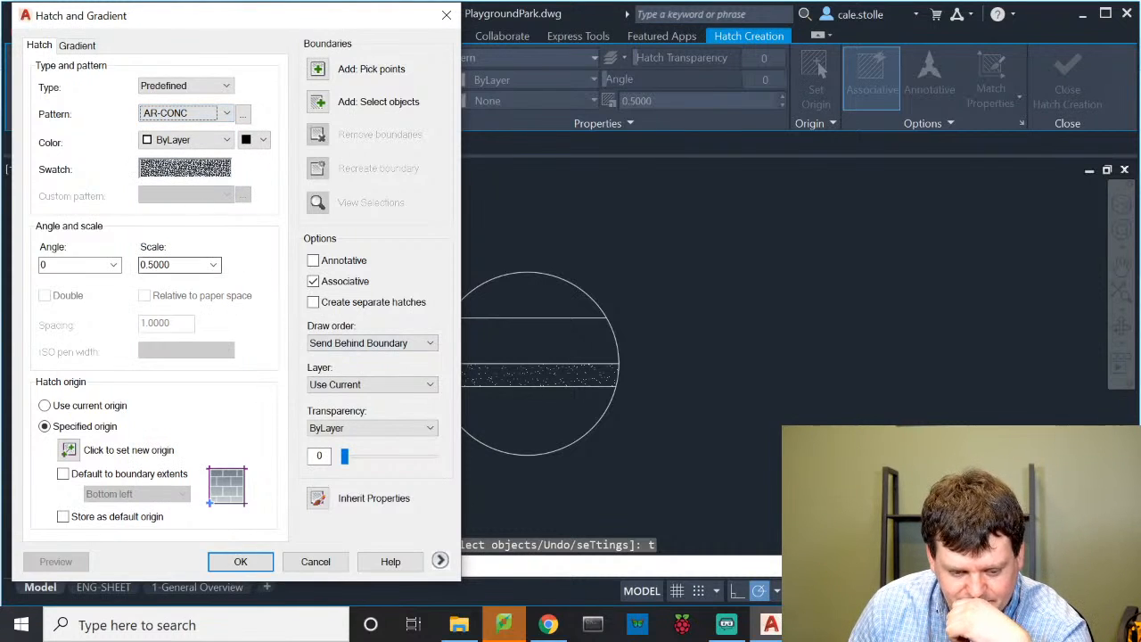
# Fill the circle's upper band with AR-CONC at scale 0.5 and finish hatching
pyautogui.click(318, 68)
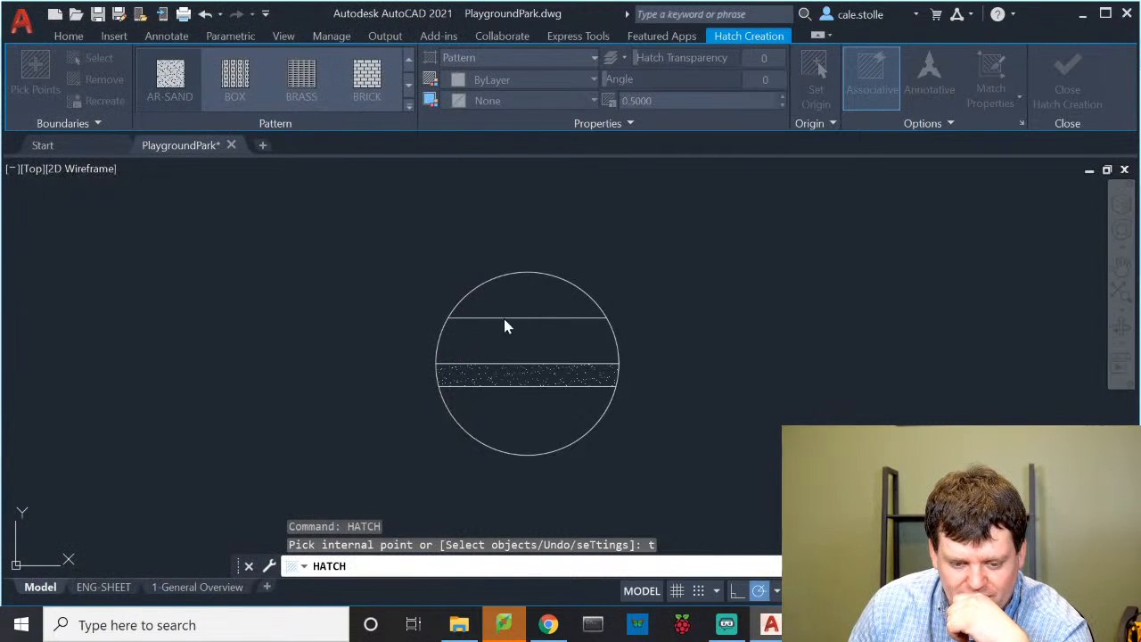
pyautogui.click(545, 341)
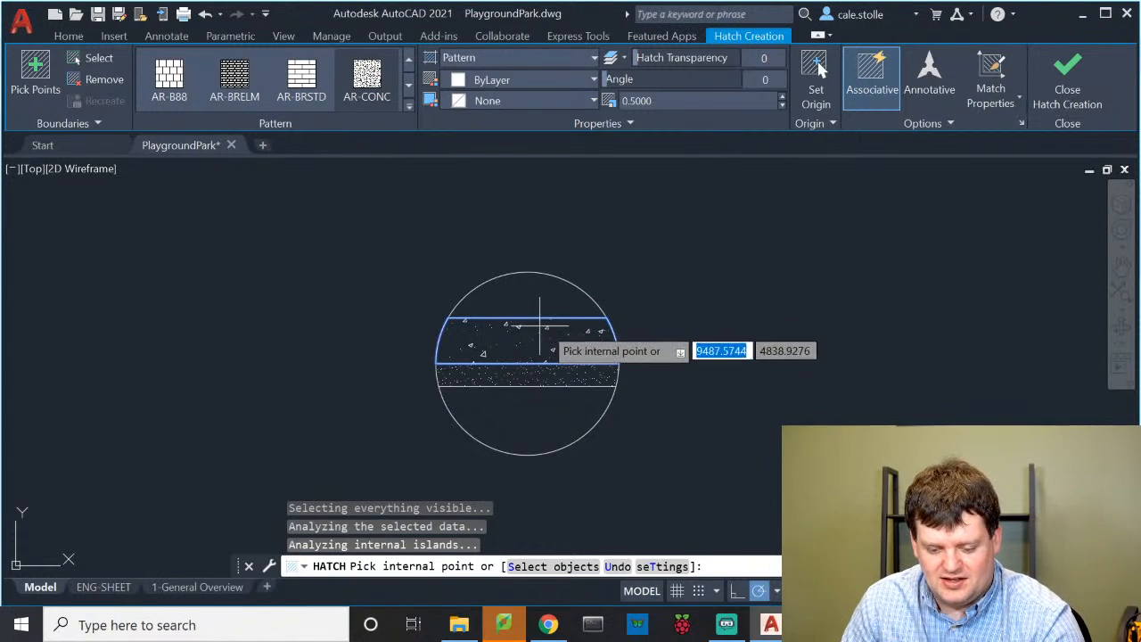
pyautogui.write('t')
pyautogui.press('Return')
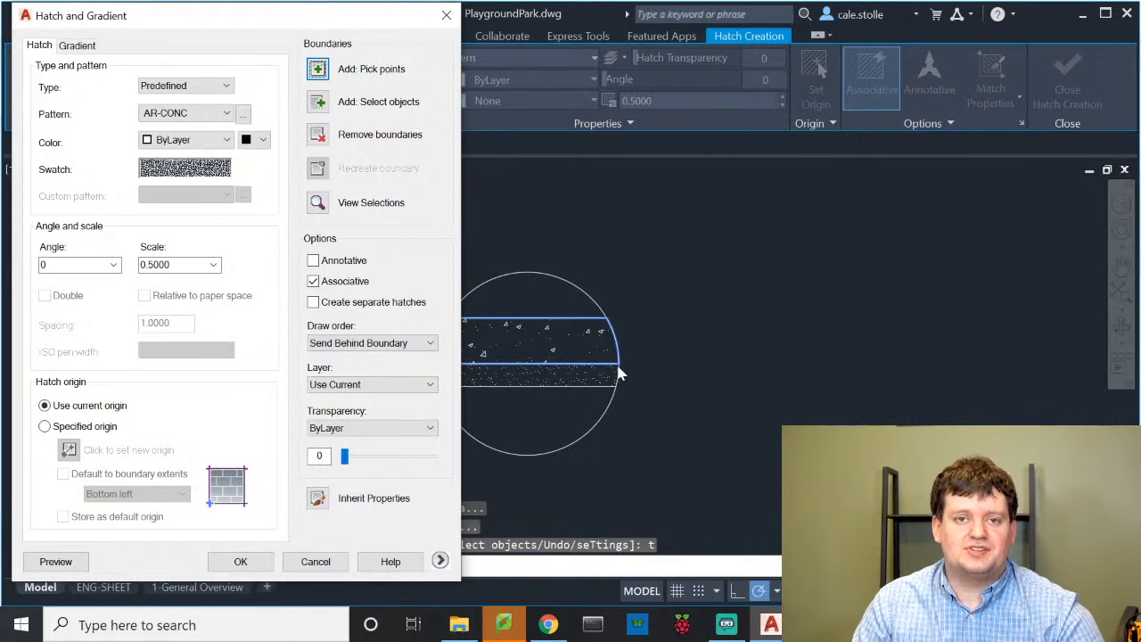
pyautogui.click(233, 563)
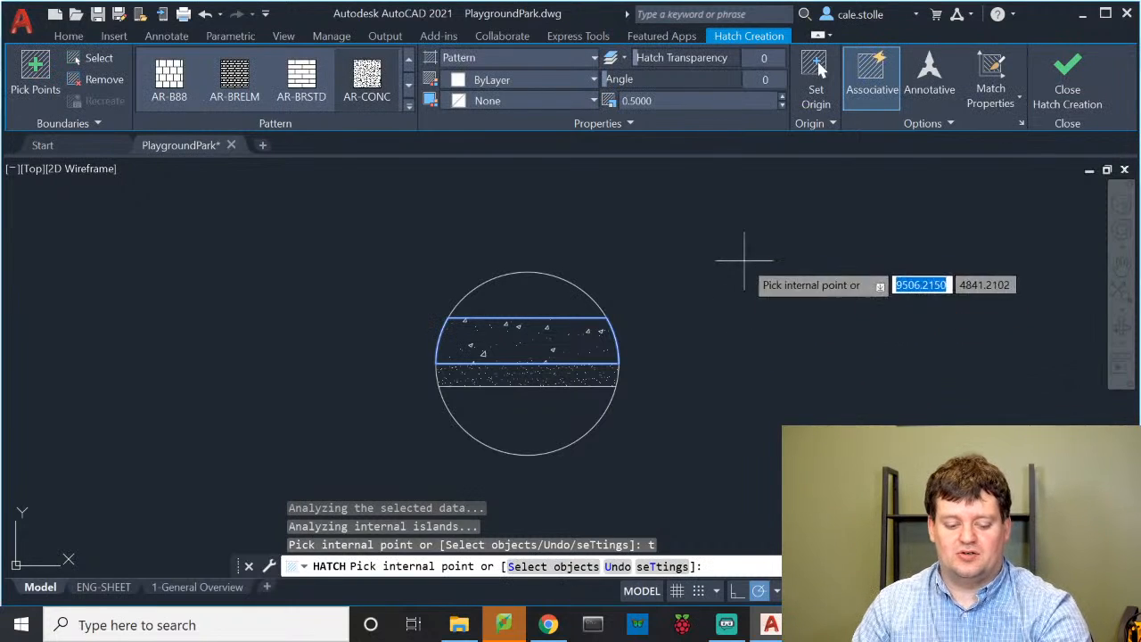
pyautogui.press('Escape')
pyautogui.press('Escape')
# Zoom and pan to show the hatched Sidewalk frame under the Detailed views for Page 3 heading
pyautogui.scroll(-5, 707, 383)
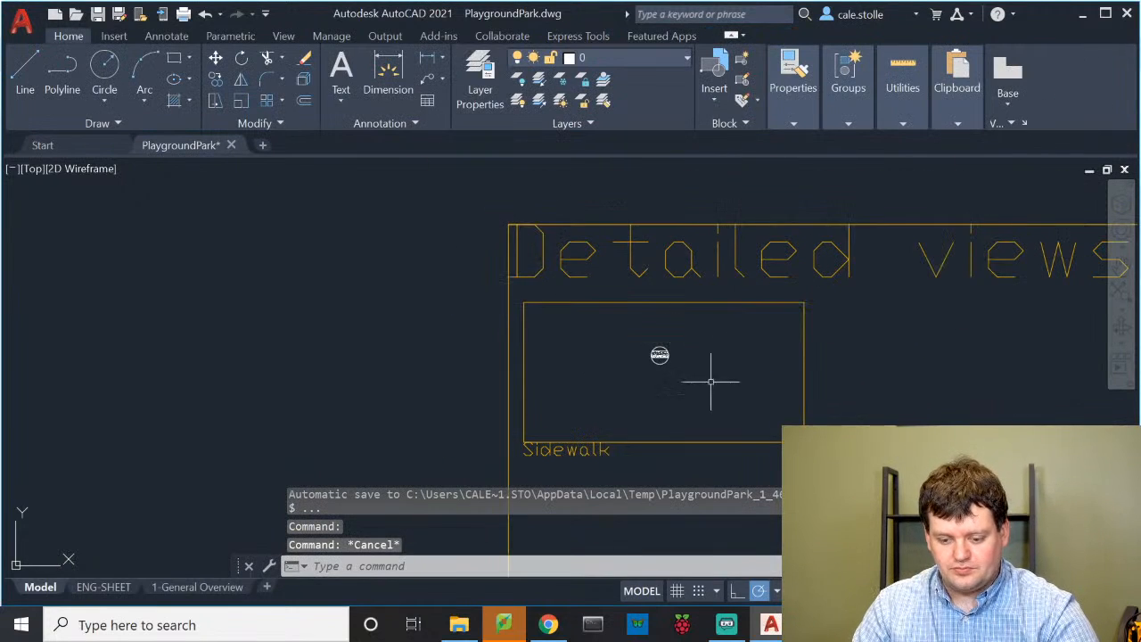
pyautogui.moveTo(707, 382); pyautogui.dragTo(631, 363, button='middle')
pyautogui.scroll(4, 603, 359)
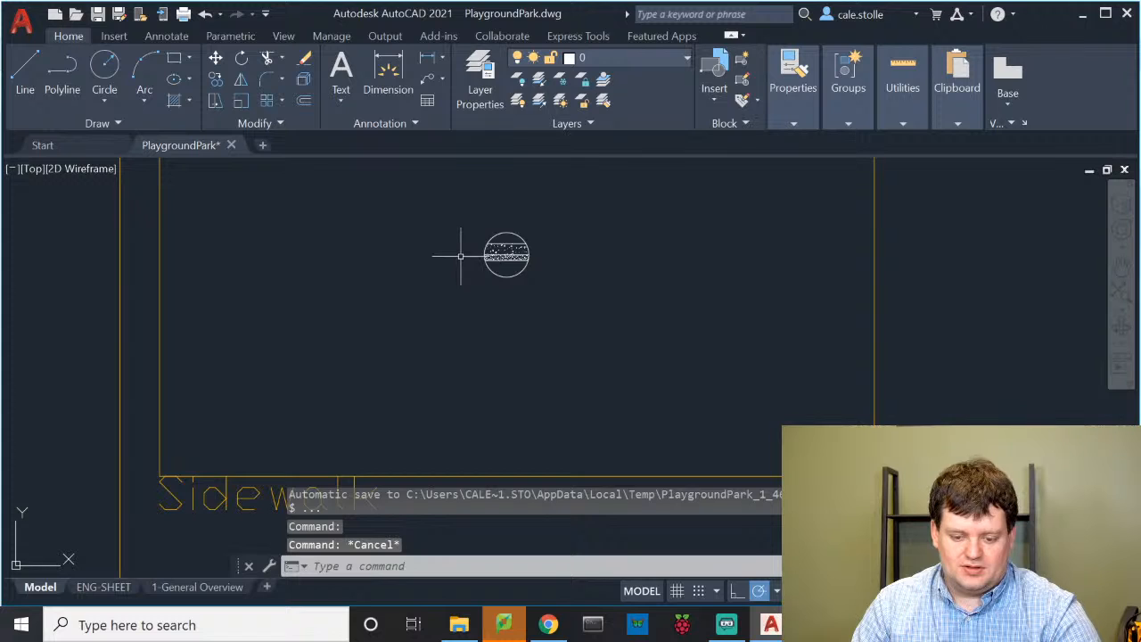
pyautogui.scroll(1, 552, 286)
pyautogui.scroll(3, 575, 293)
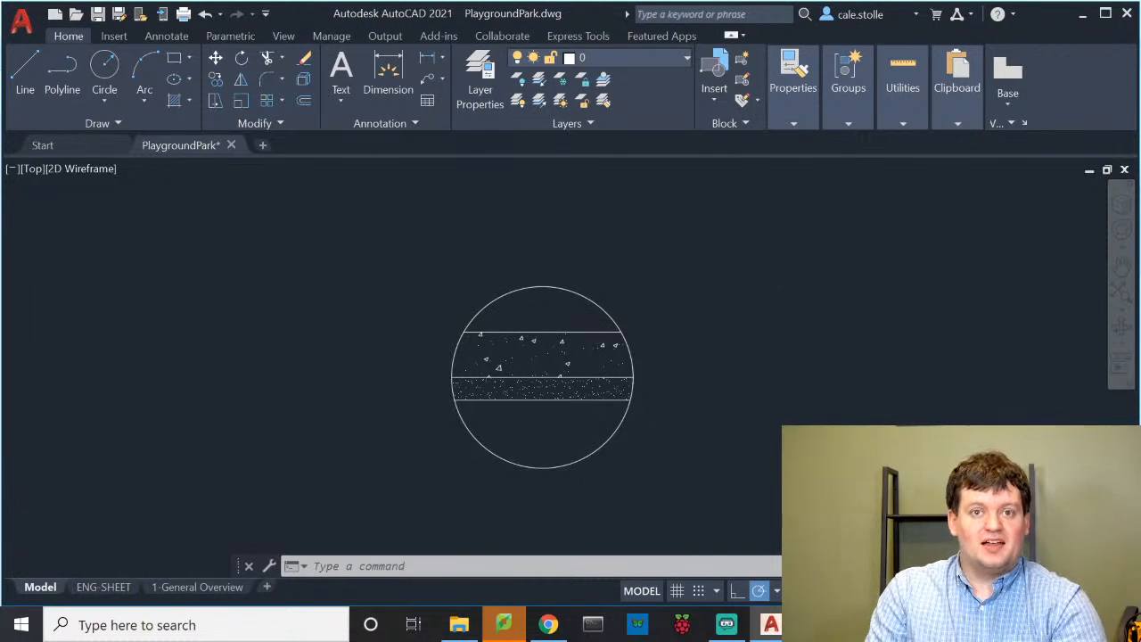
pyautogui.scroll(-8, 696, 347)
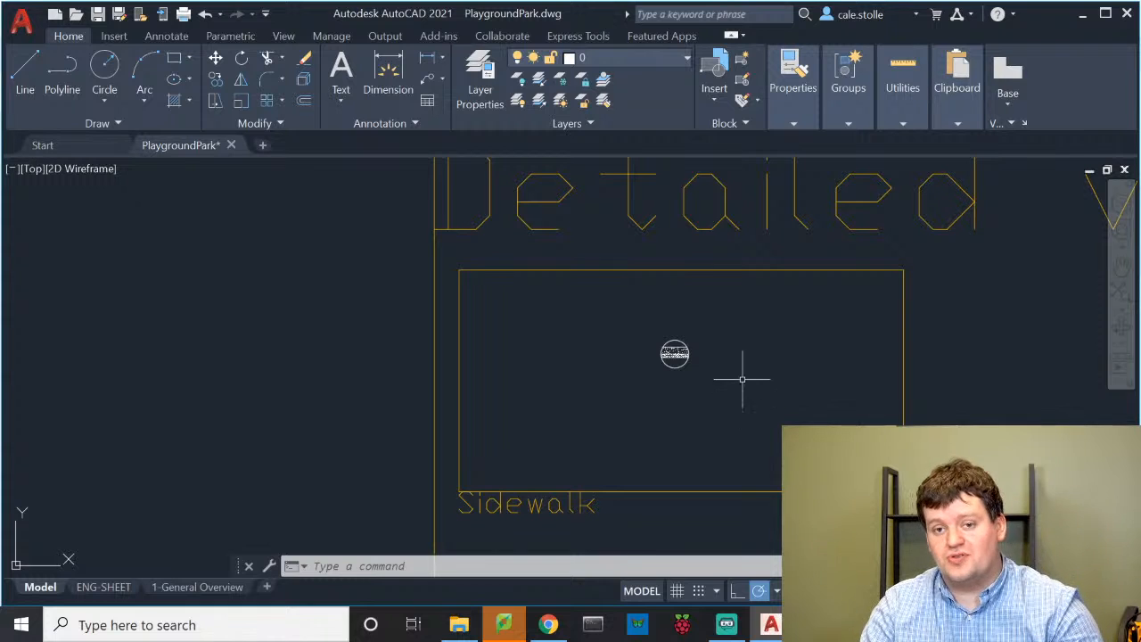
pyautogui.moveTo(736, 392)
pyautogui.mouseDown(button='middle')
pyautogui.moveTo(678, 405)
pyautogui.moveTo(351, 400)
pyautogui.mouseUp(button='middle')
pyautogui.scroll(-2, 392, 471)
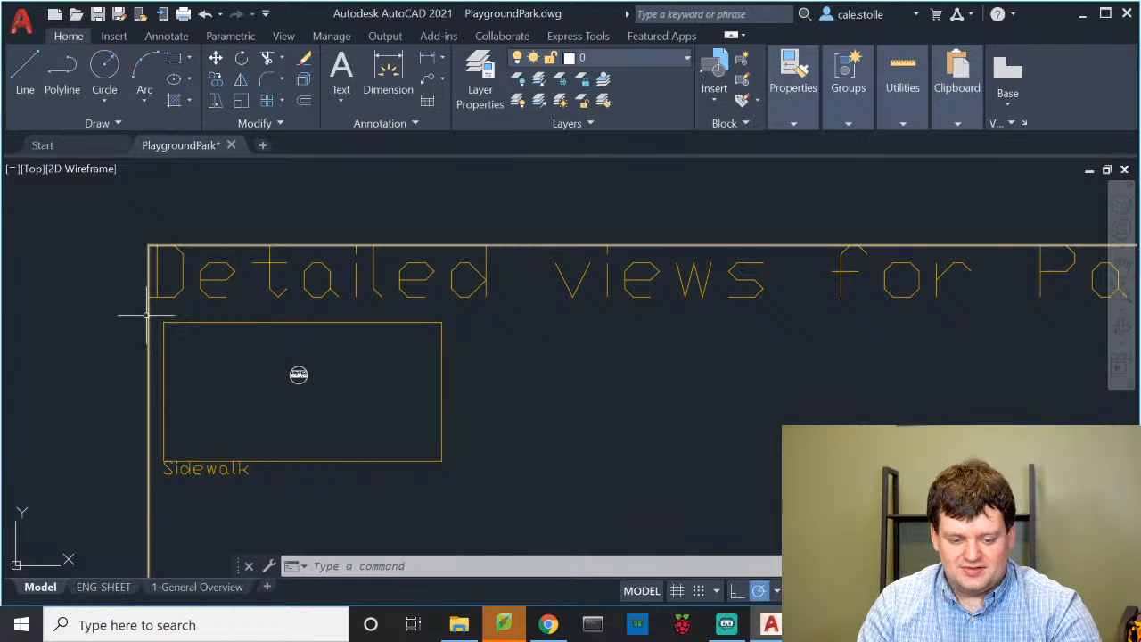
# Copy the Sidewalk rectangle and label twice to the right, giving three frames in a row
pyautogui.click(441, 383)
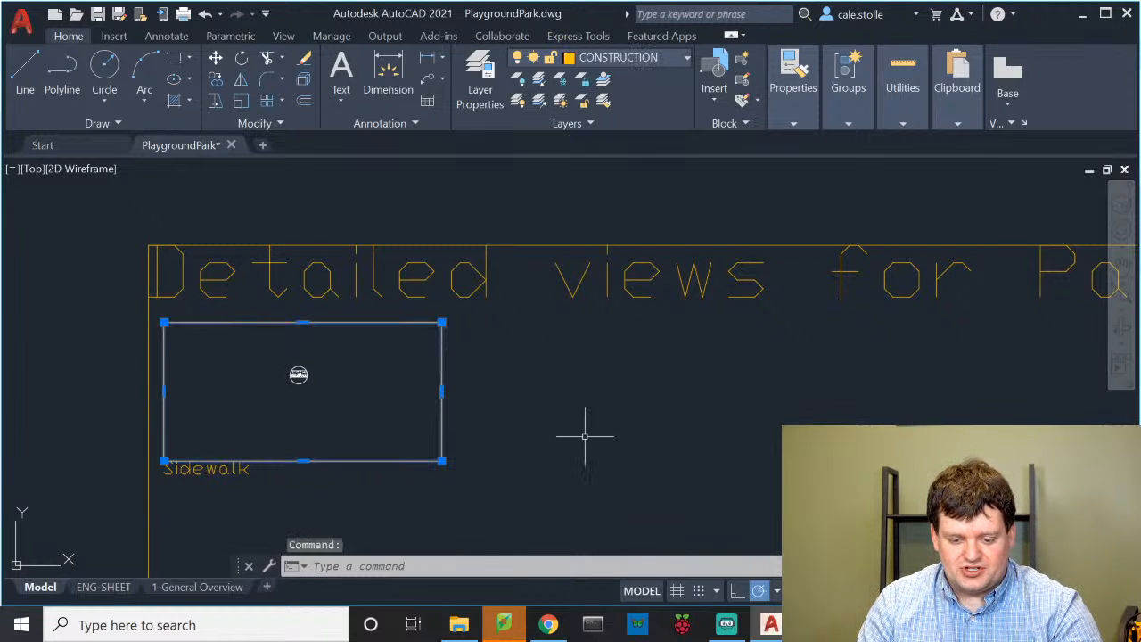
pyautogui.write('co')
pyautogui.press('Return')
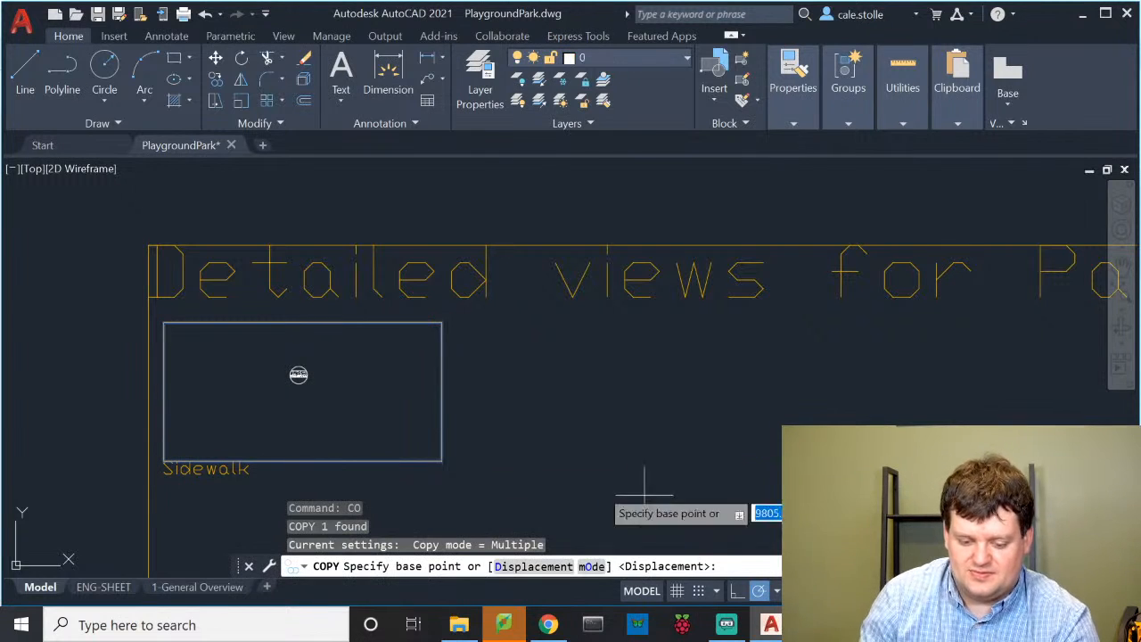
pyautogui.press('Escape')
pyautogui.click(248, 496)
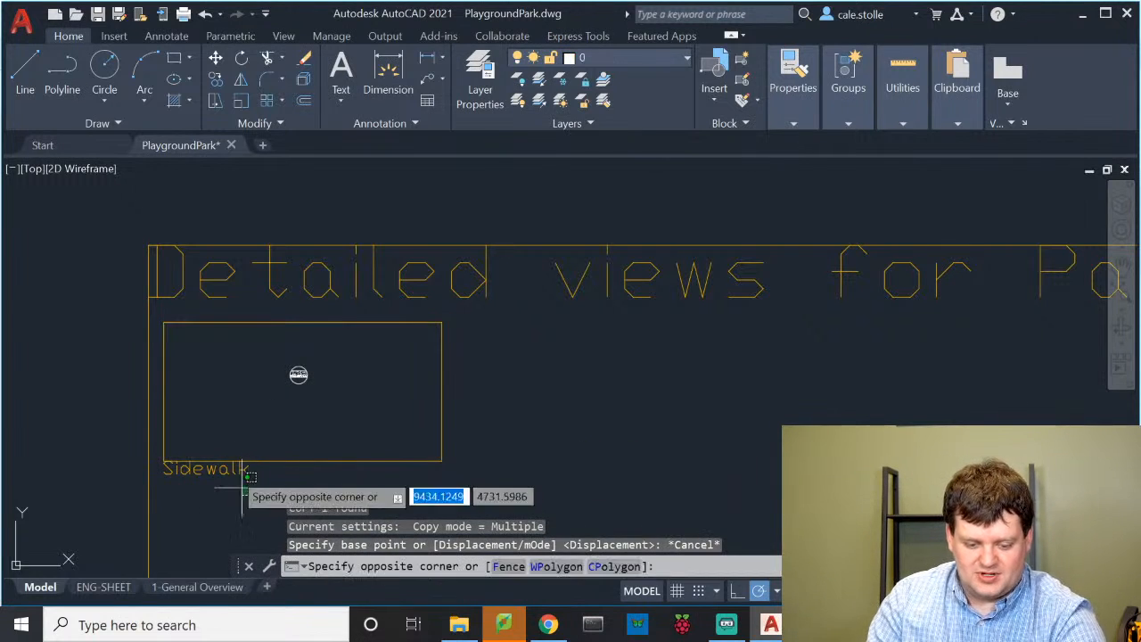
pyautogui.click(228, 450)
pyautogui.write('co')
pyautogui.press('Return')
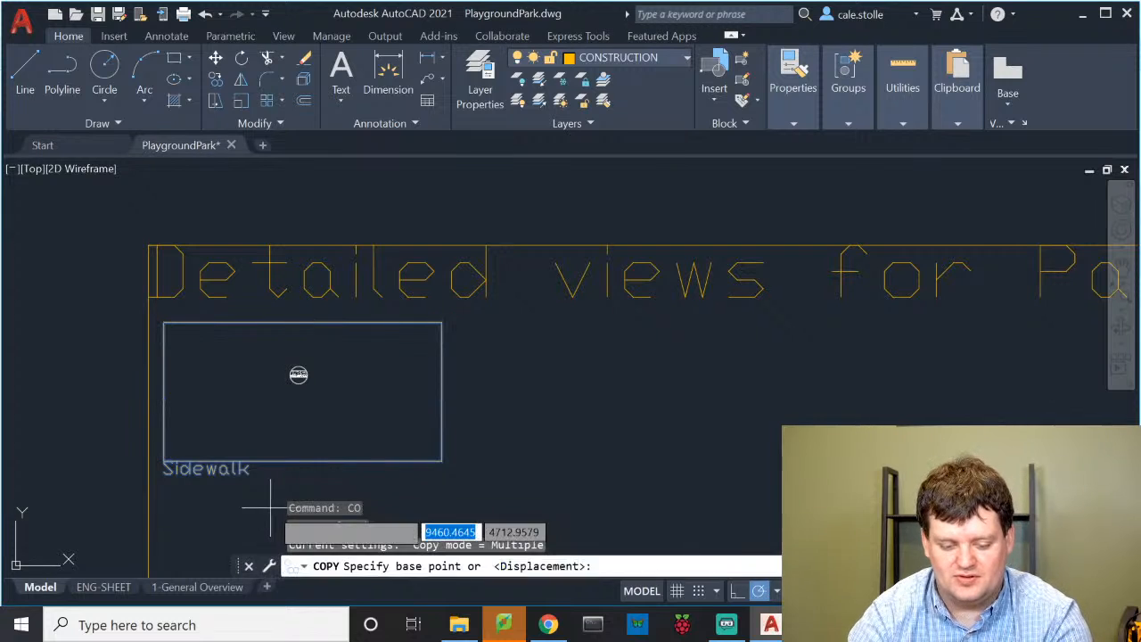
pyautogui.click(164, 322)
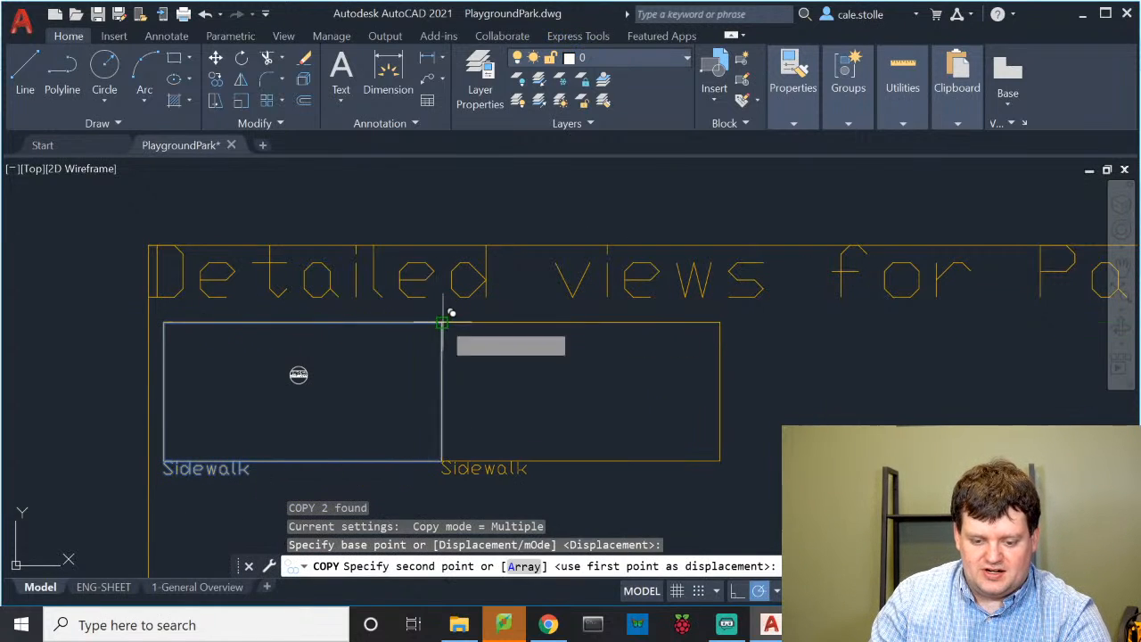
pyautogui.click(441, 323)
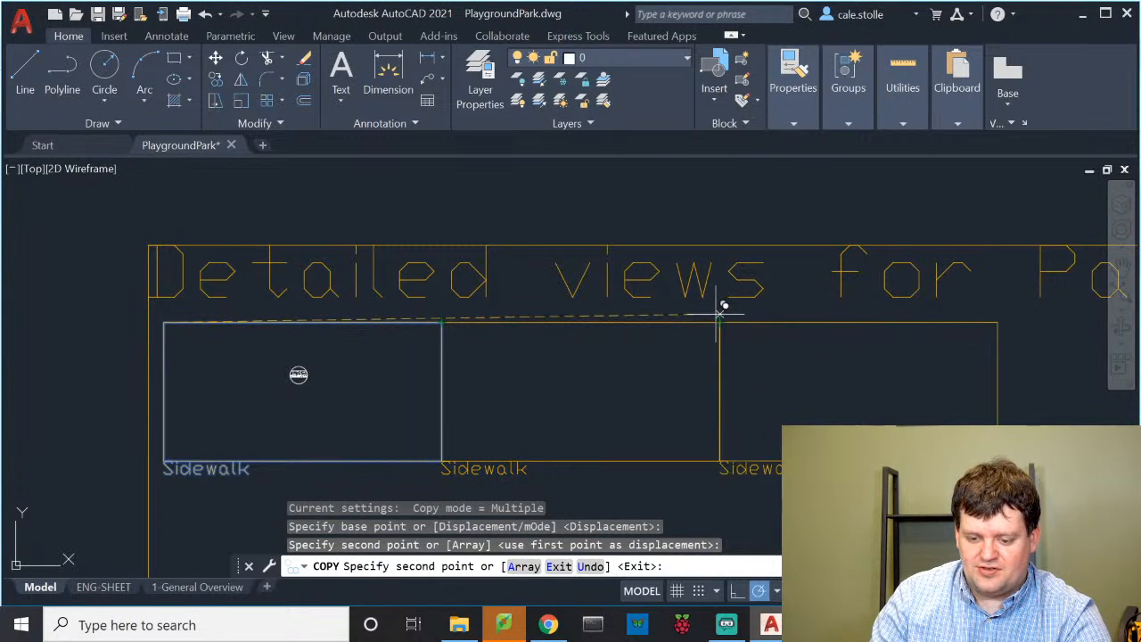
pyautogui.click(720, 323)
pyautogui.press('Escape')
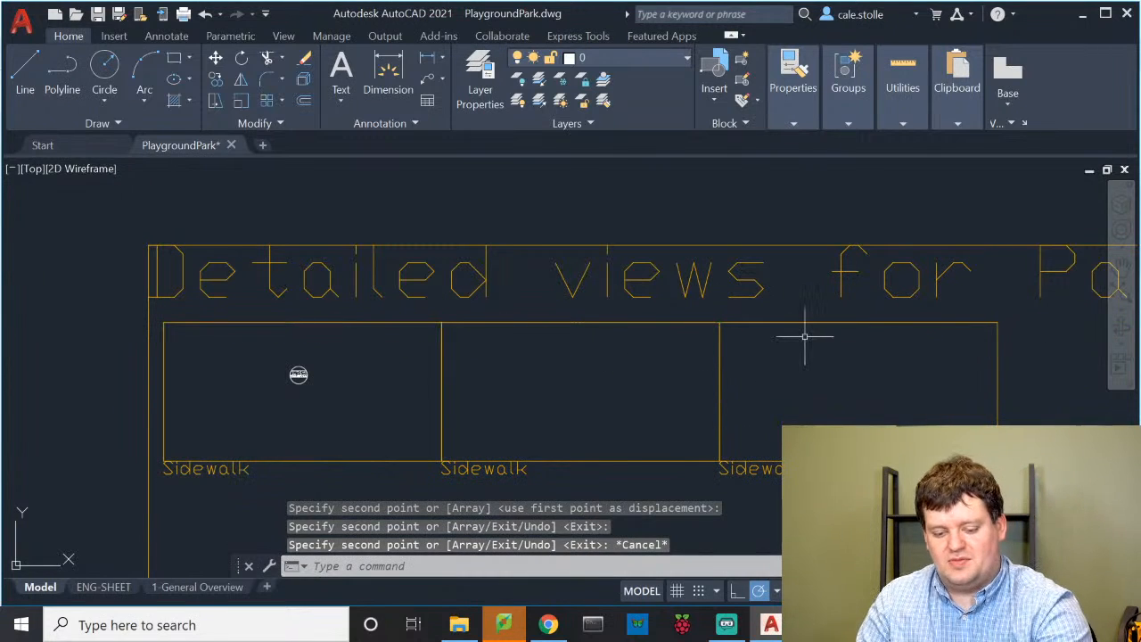
pyautogui.click(501, 468)
# Relabel the middle frame 'Parking Lot'
pyautogui.doubleClick(503, 468)
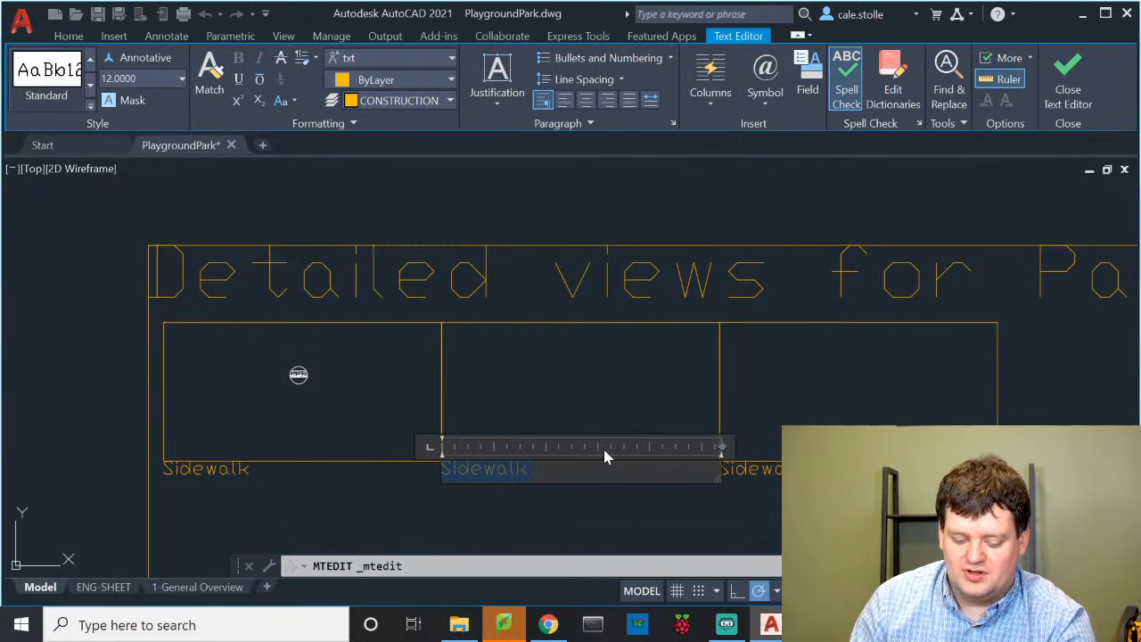
pyautogui.write('Parkin')
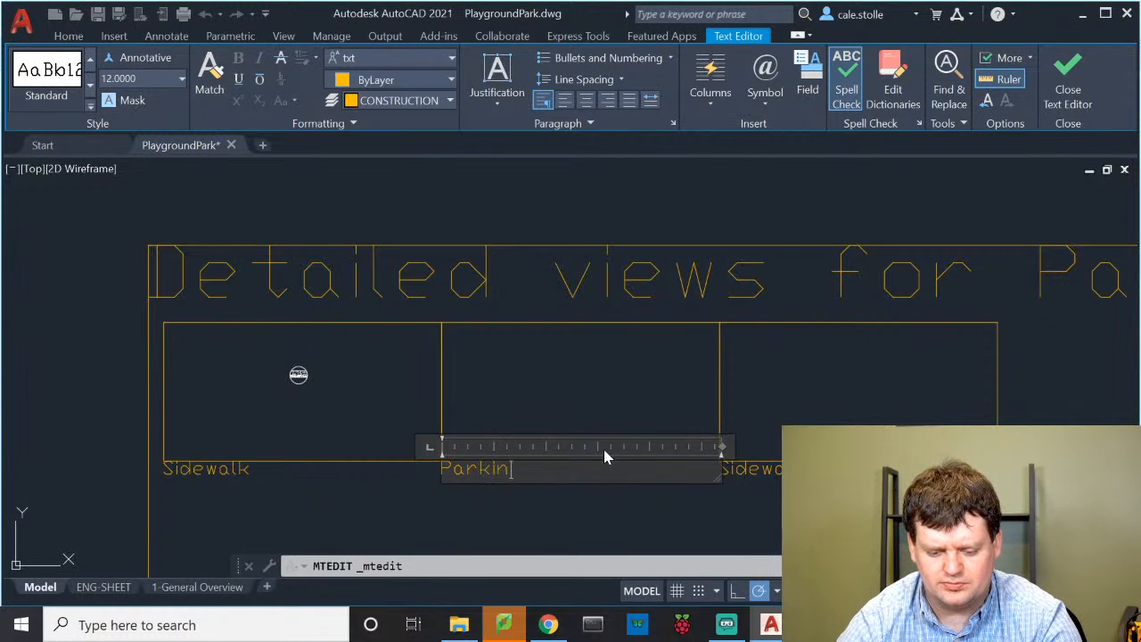
pyautogui.write('g Lot')
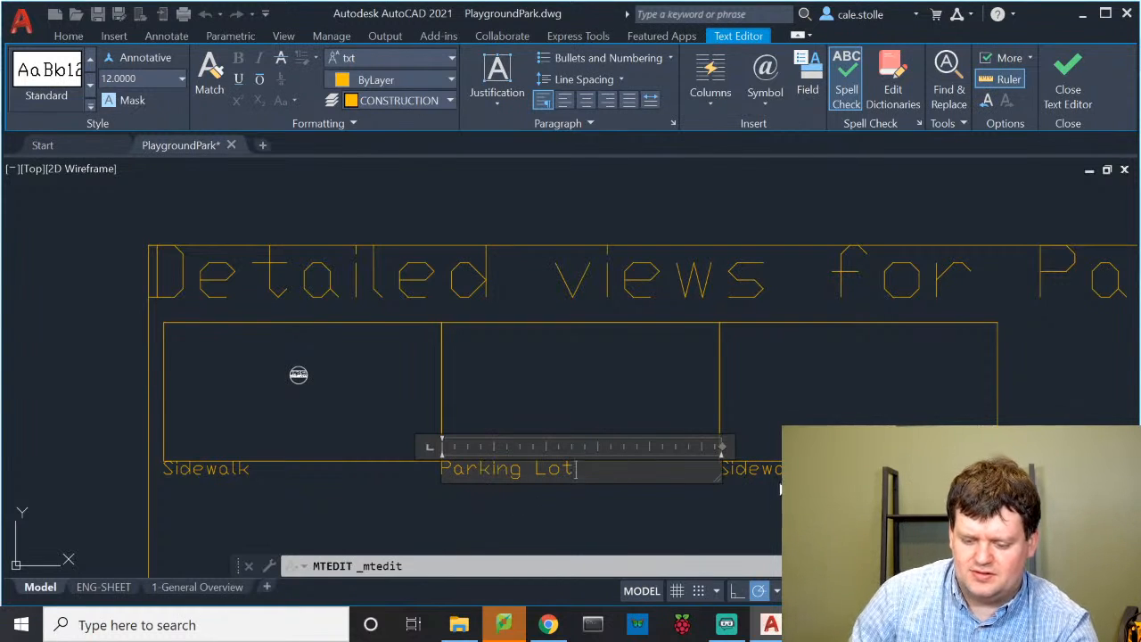
pyautogui.click(760, 491)
# Replace the third frame's Sidewalk label with a concrete label beginning 'Con'
pyautogui.doubleClick(748, 469)
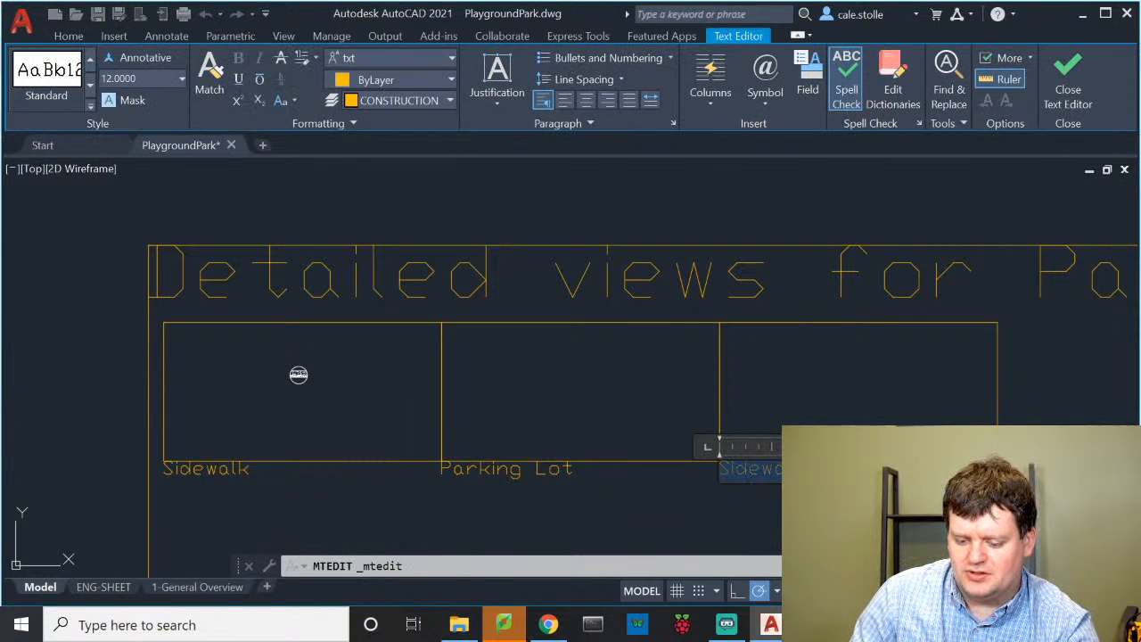
pyautogui.write('Concr')
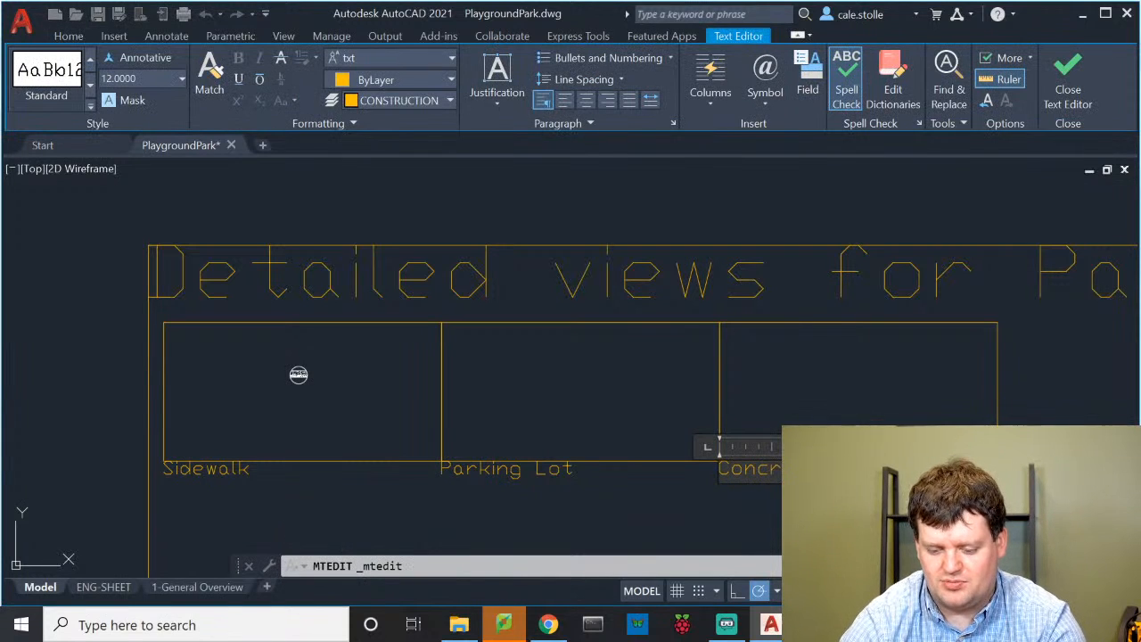
pyautogui.press('Return')
pyautogui.press('BackSpace')
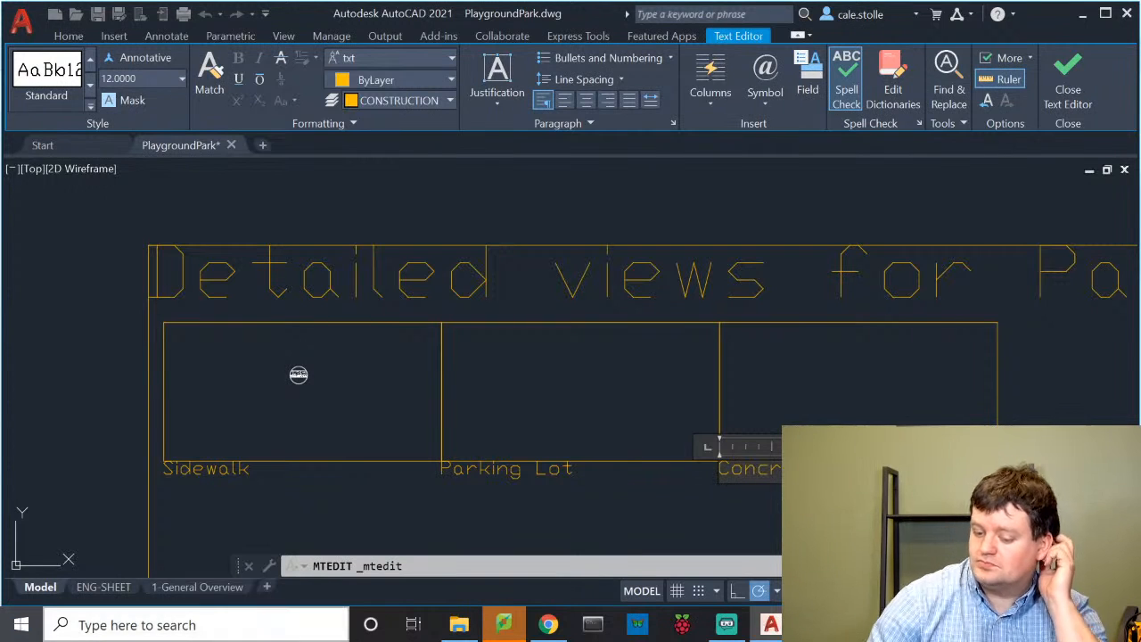
pyautogui.click(686, 479)
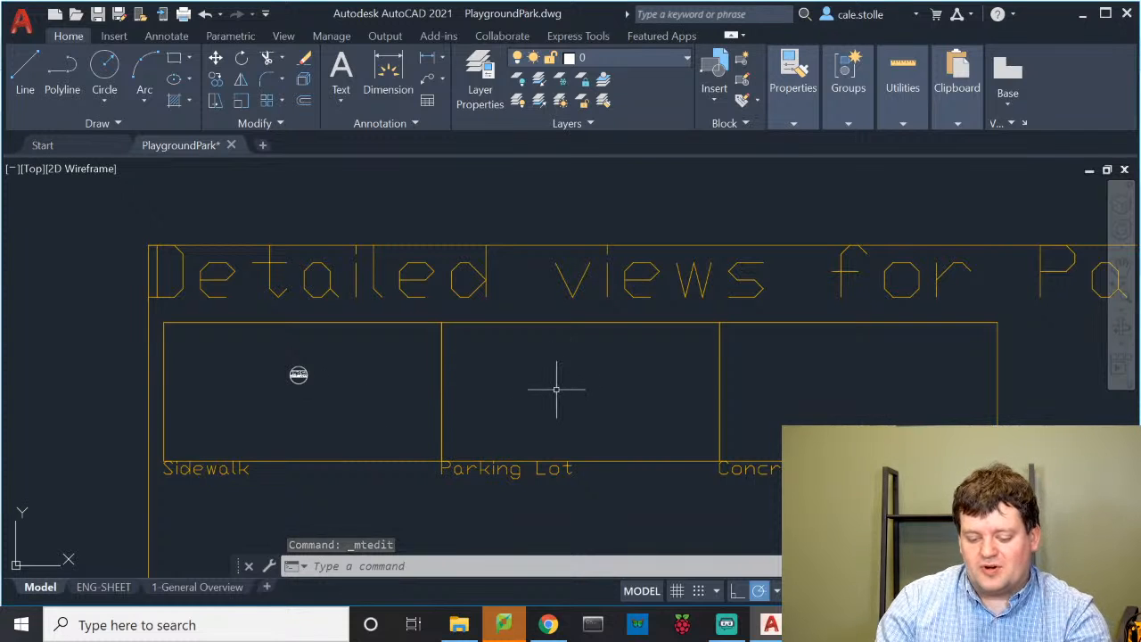
pyautogui.scroll(2, 573, 351)
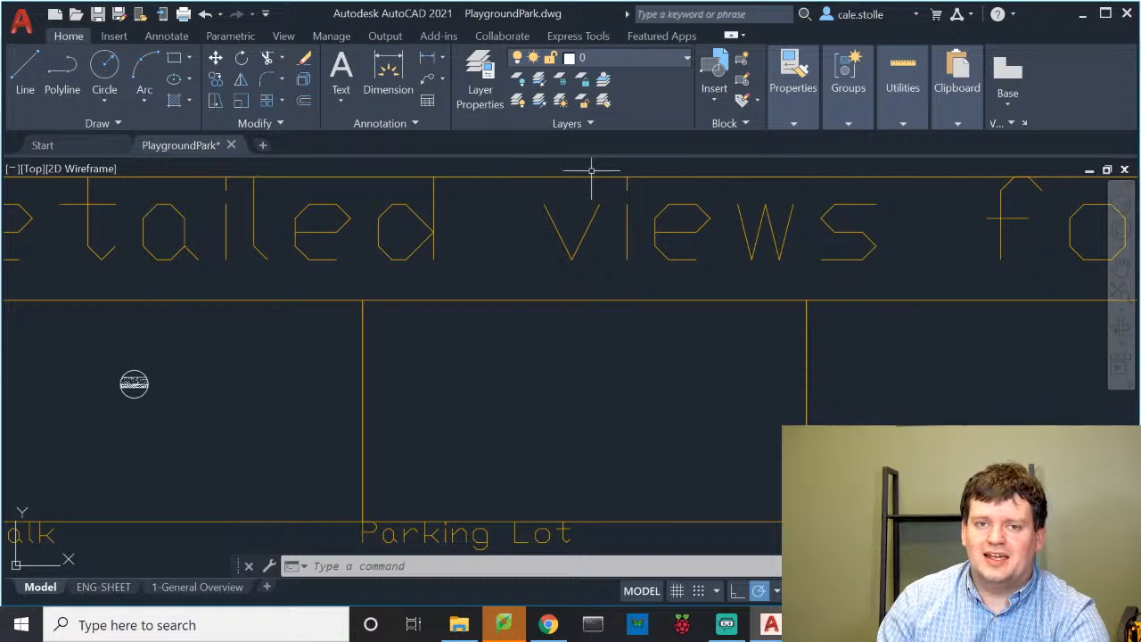
pyautogui.scroll(5, 106, 384)
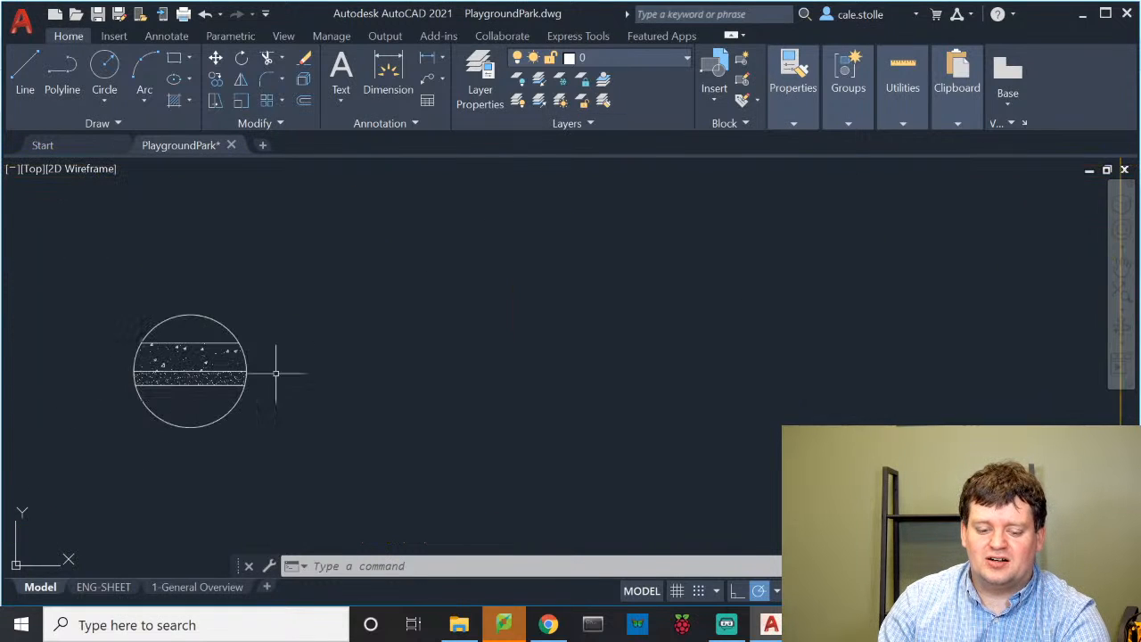
pyautogui.scroll(-5, 312, 285)
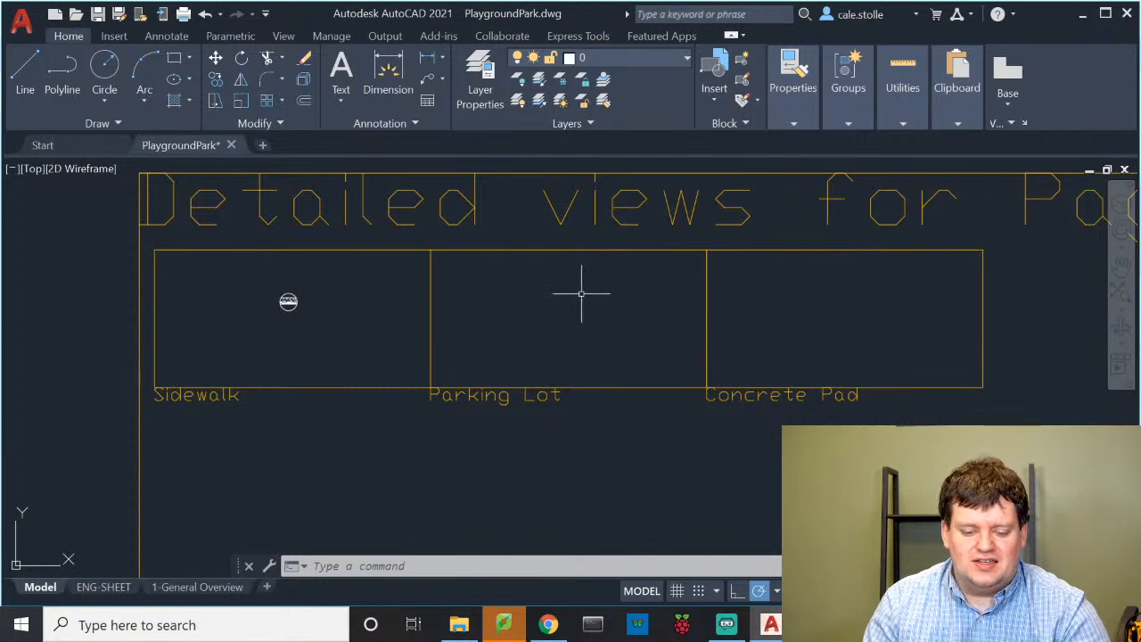
pyautogui.scroll(3, 580, 293)
pyautogui.scroll(-1, 574, 278)
pyautogui.scroll(4, 561, 286)
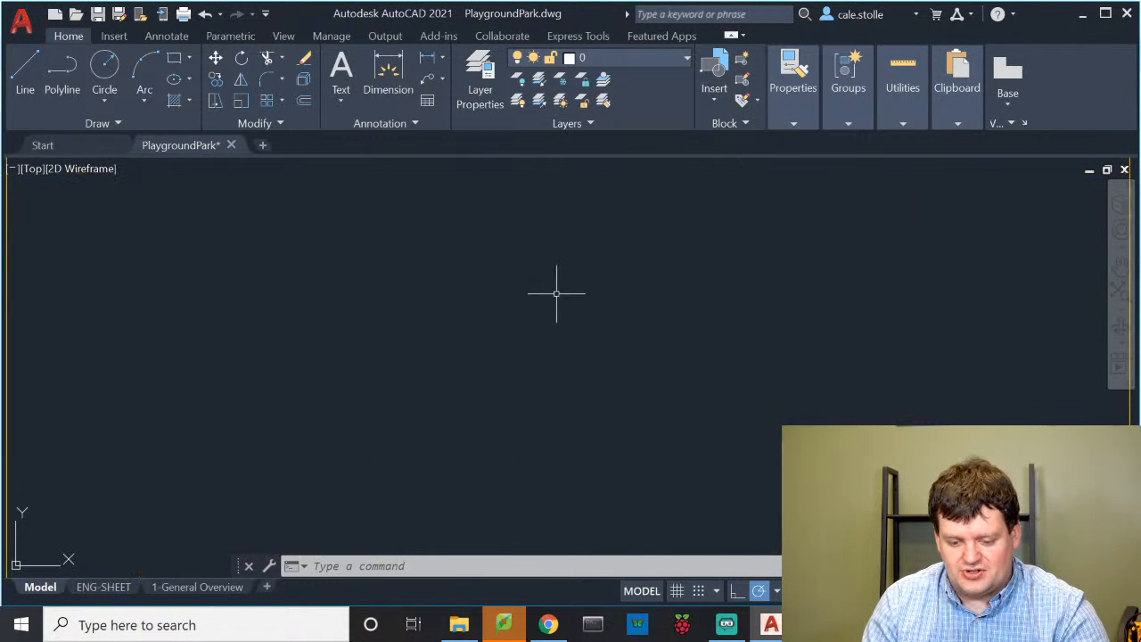
# Draw a horizontal line across the Parking Lot frame and offset a copy 7 units below
pyautogui.write('l')
pyautogui.press('Return')
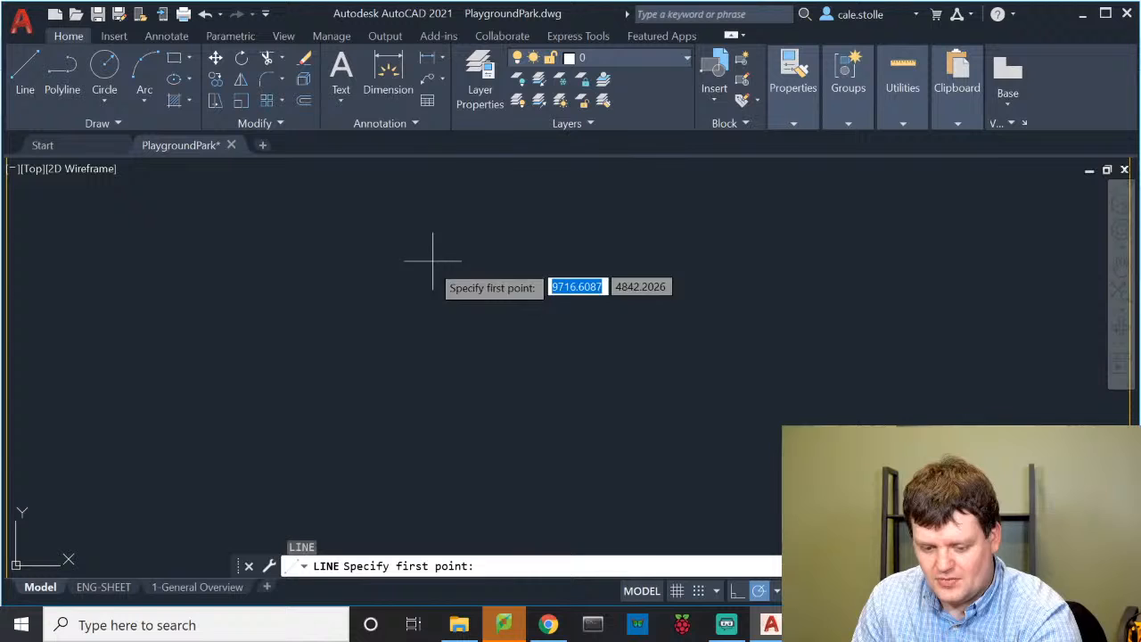
pyautogui.click(378, 241)
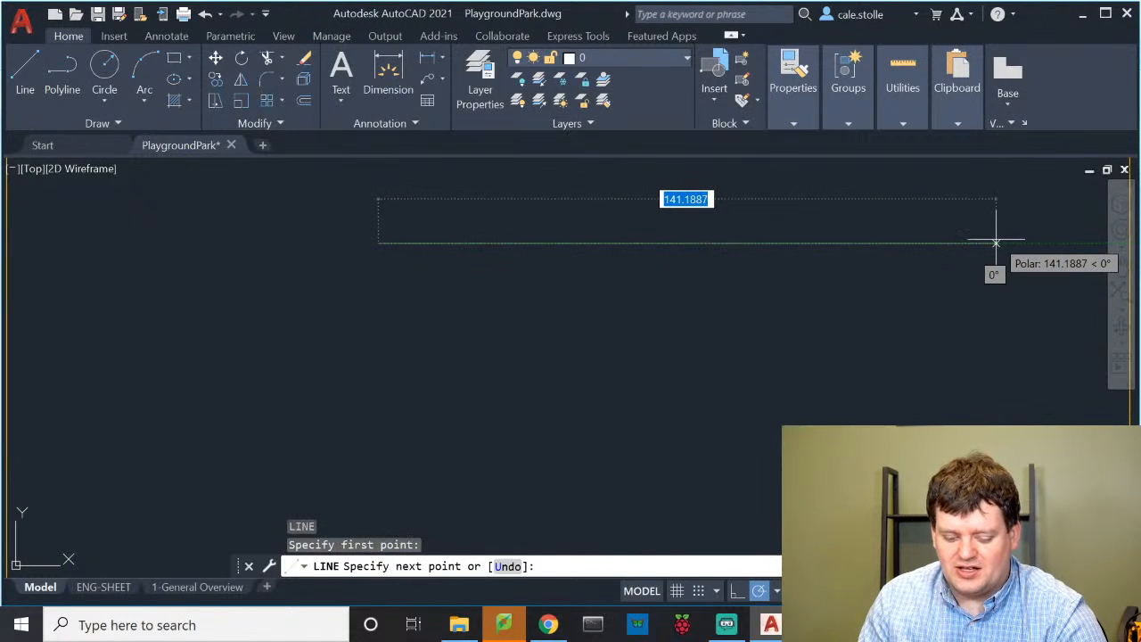
pyautogui.click(995, 241)
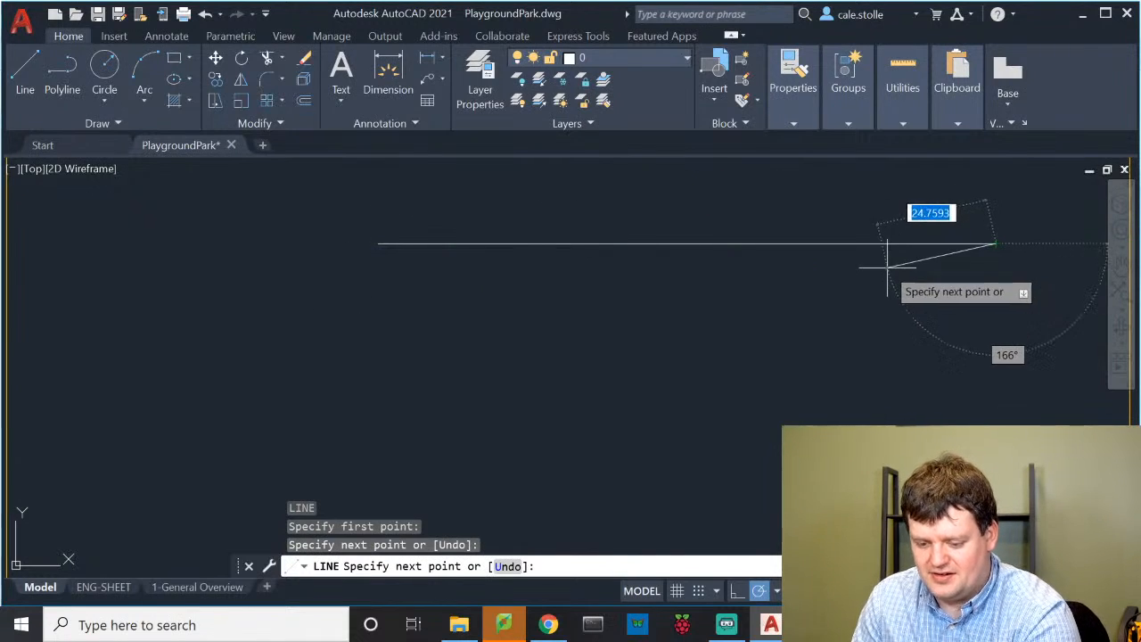
pyautogui.press('Return')
pyautogui.write('offset')
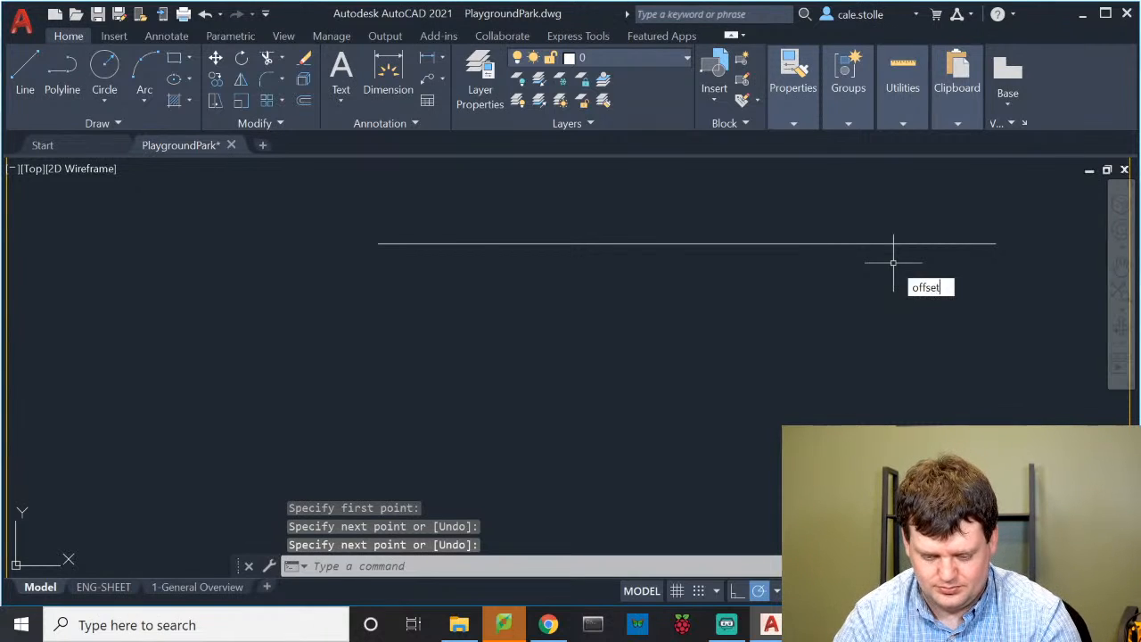
pyautogui.press('Return')
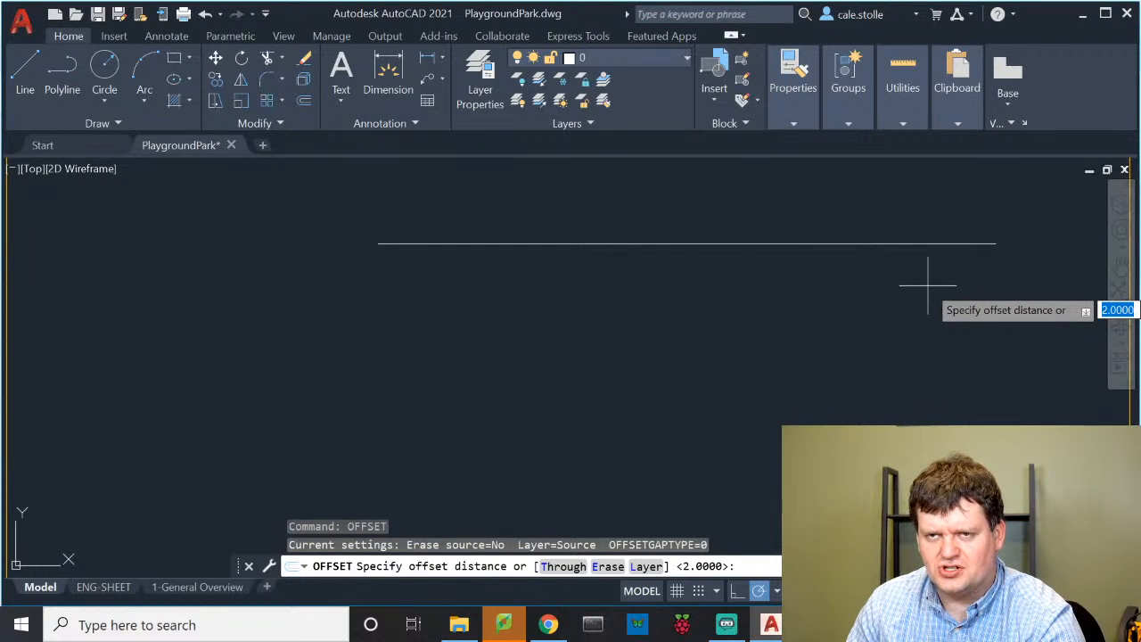
pyautogui.write('7')
pyautogui.press('Return')
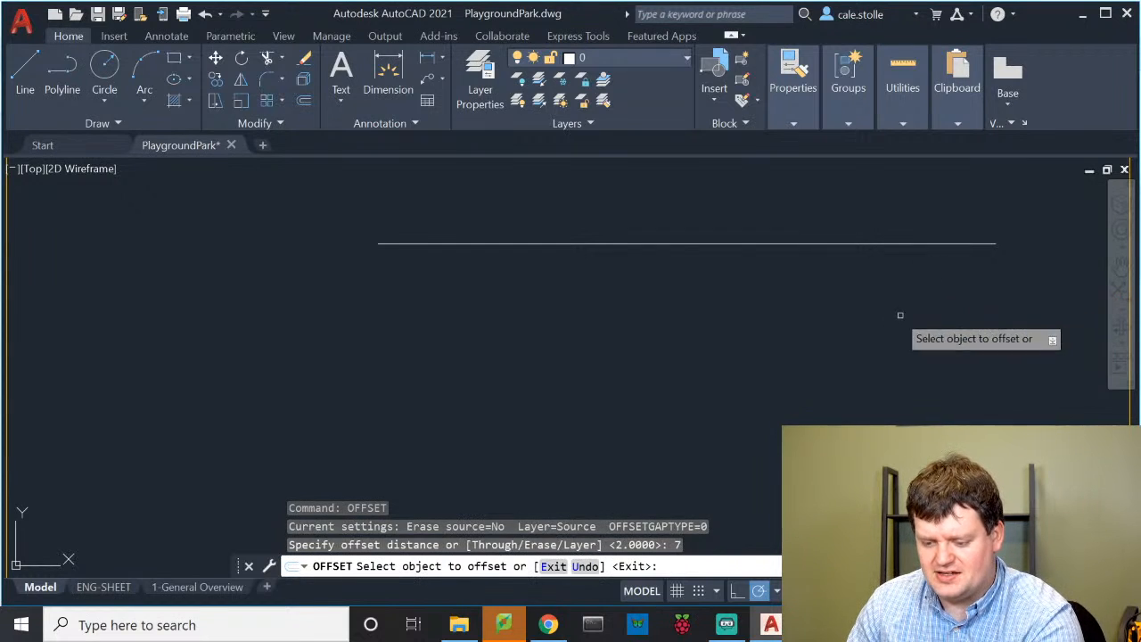
pyautogui.click(848, 242)
pyautogui.click(812, 355)
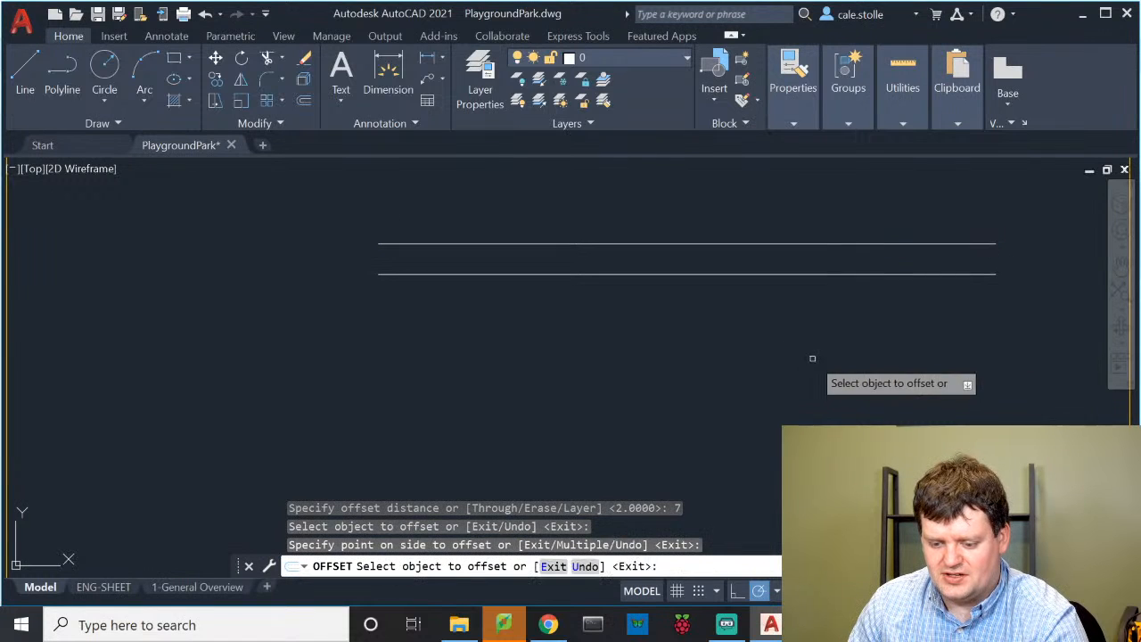
pyautogui.press('Return')
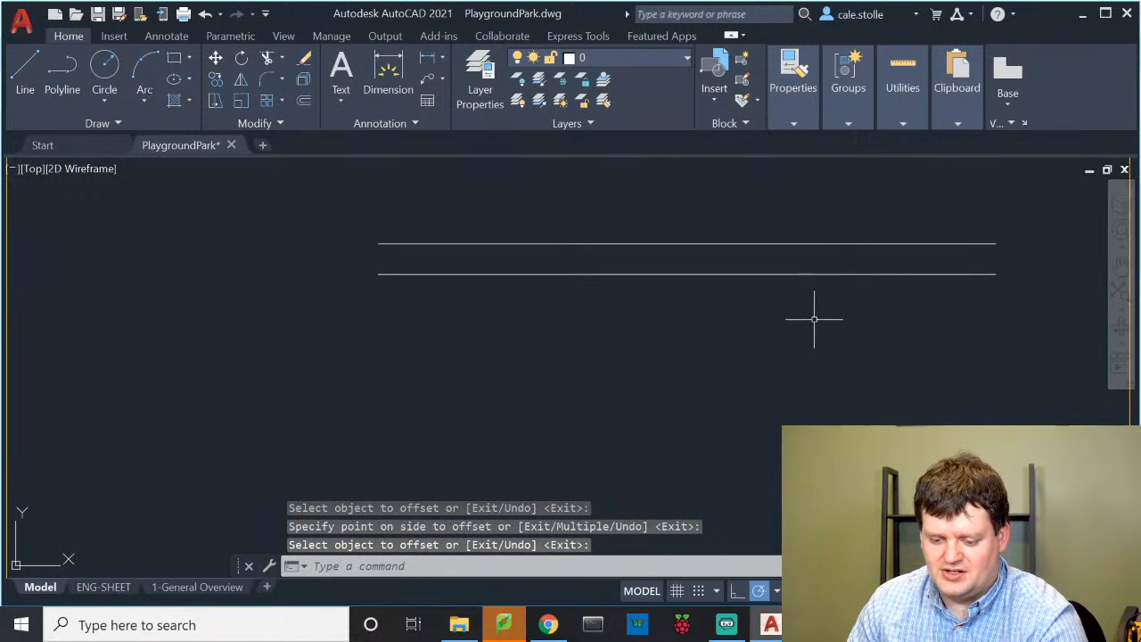
# Offset the new lower line another 2 units downward
pyautogui.write('off')
pyautogui.press('Return')
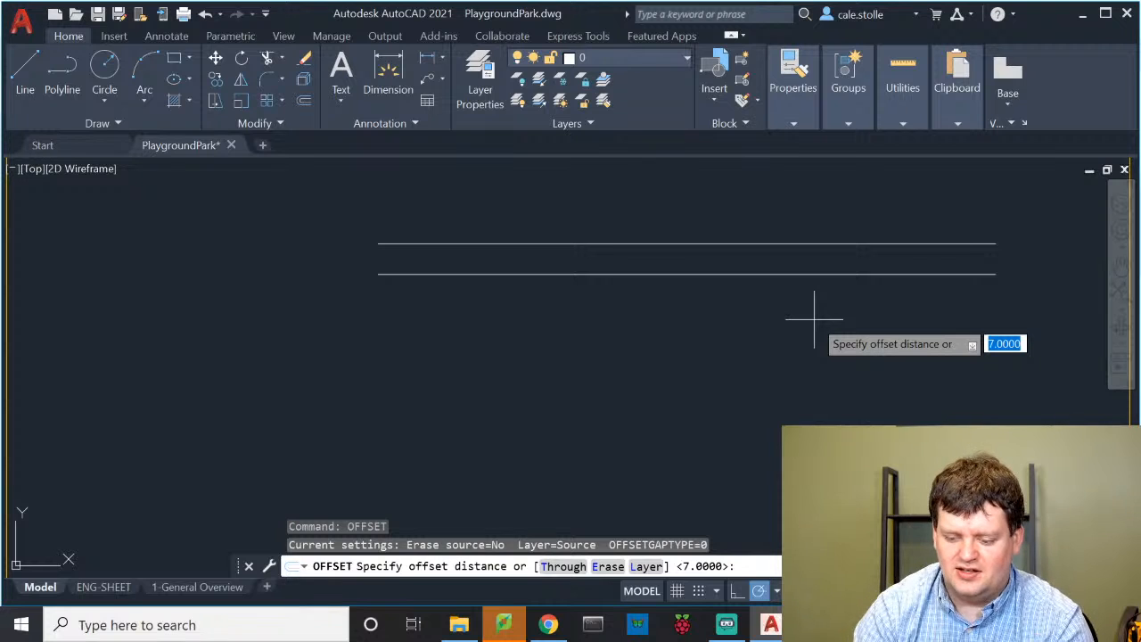
pyautogui.write('2')
pyautogui.press('Return')
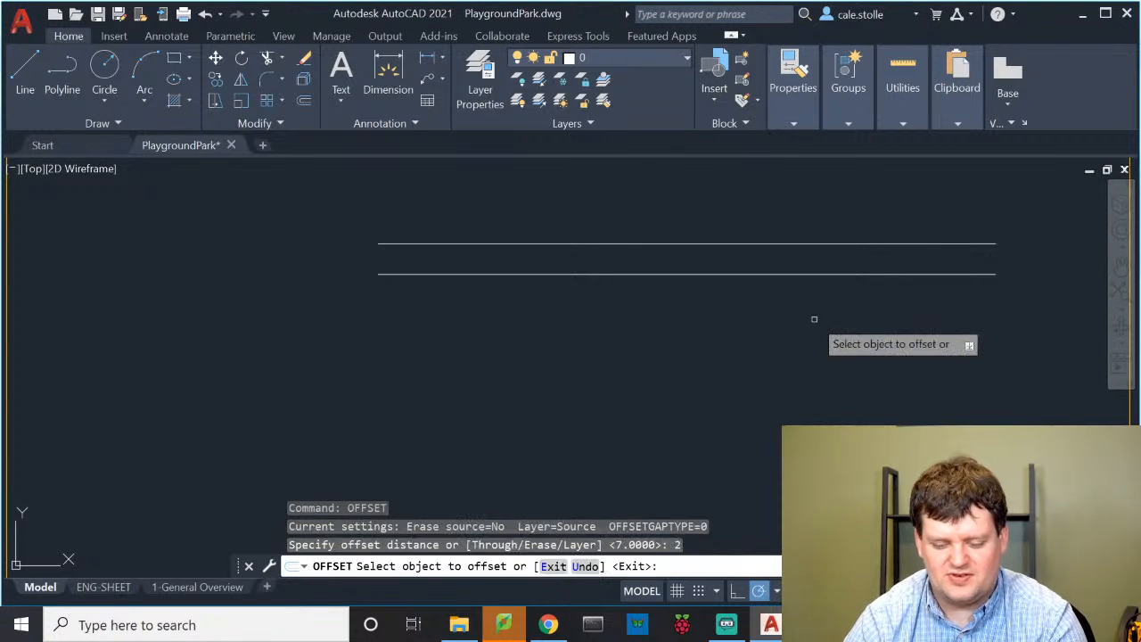
pyautogui.click(670, 274)
pyautogui.click(708, 365)
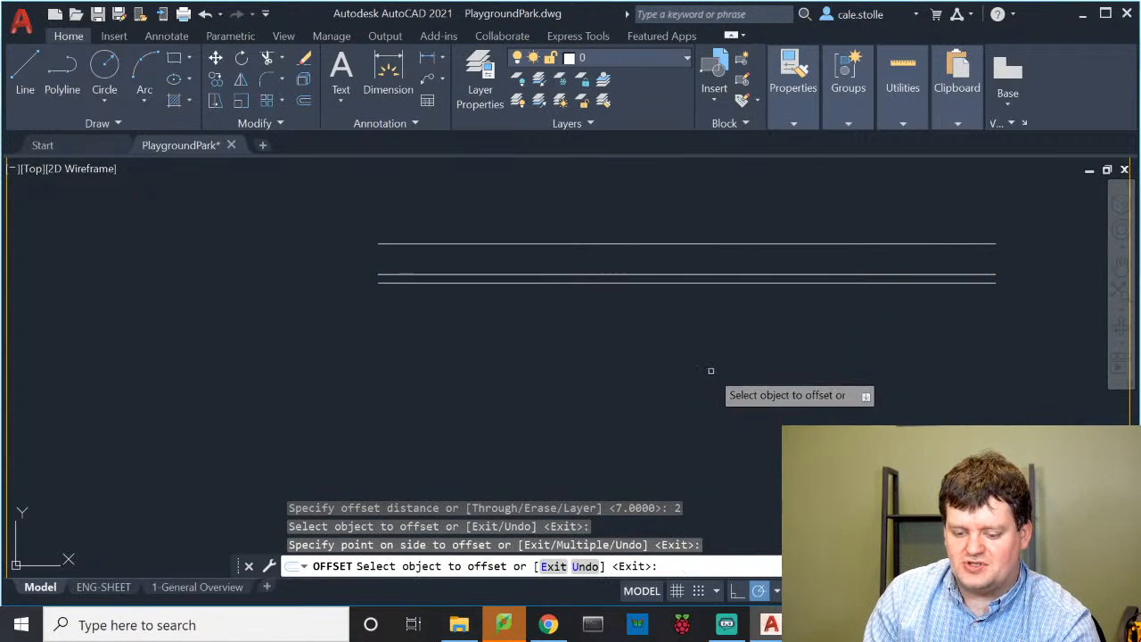
pyautogui.press('Return')
pyautogui.write('c')
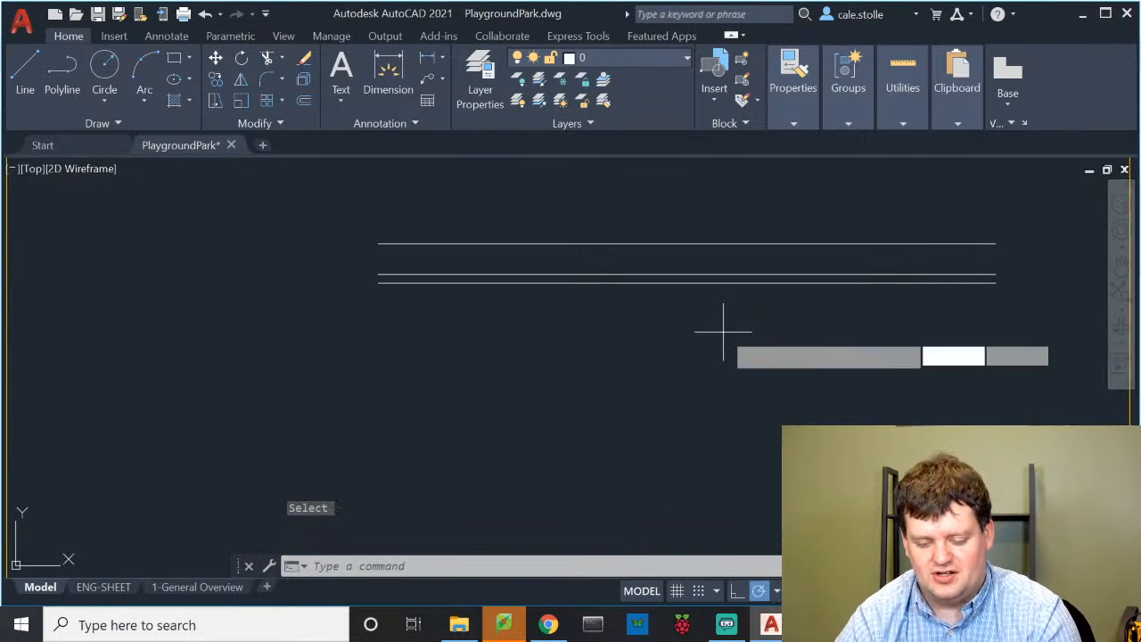
pyautogui.press('Return')
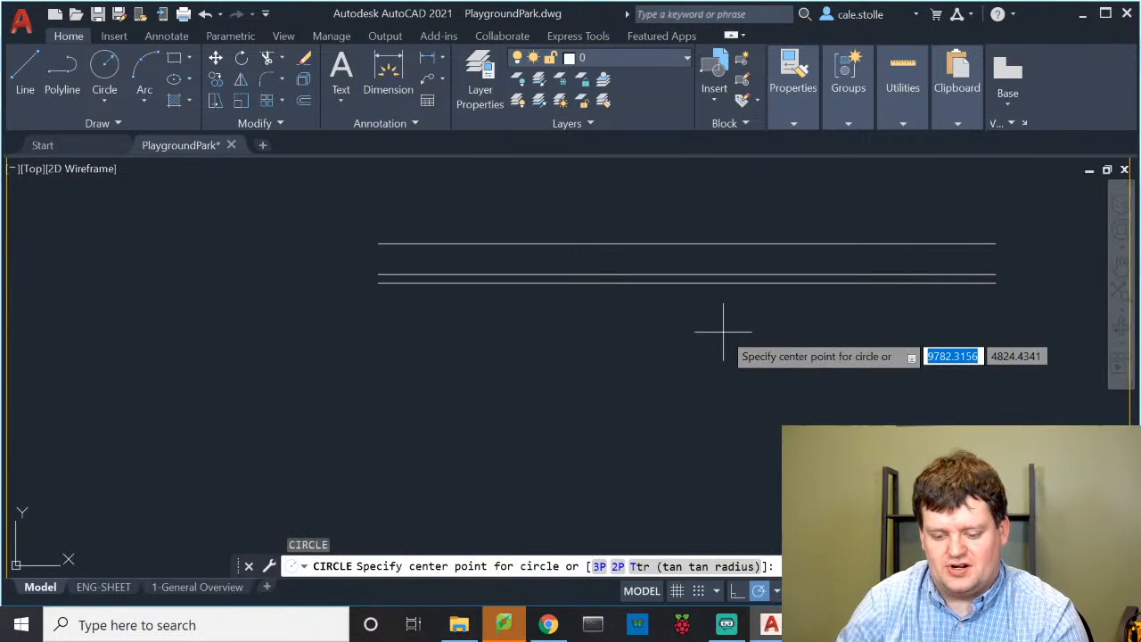
# Draw a radius-10 circle at the lower line's midpoint and nudge it slightly upward
pyautogui.click(687, 273)
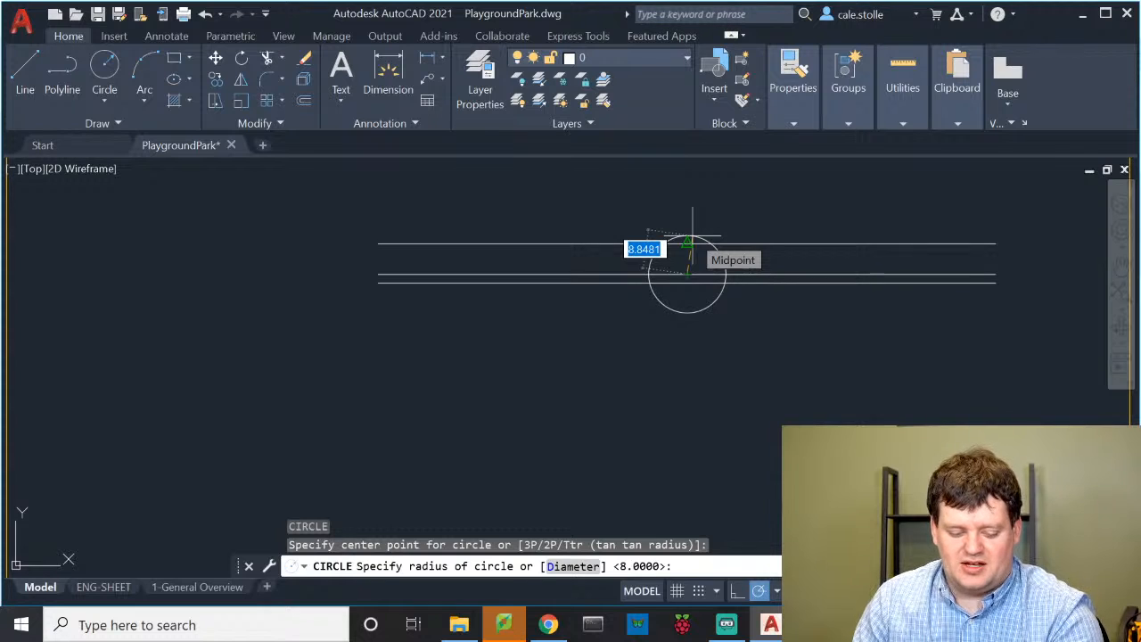
pyautogui.write('10')
pyautogui.press('Return')
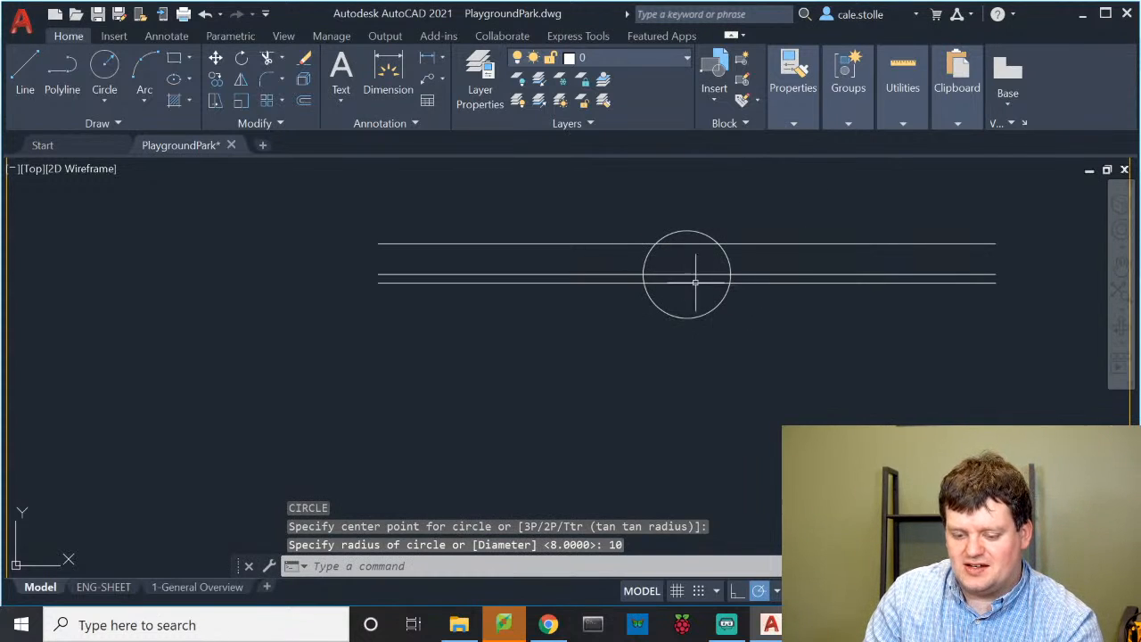
pyautogui.click(715, 310)
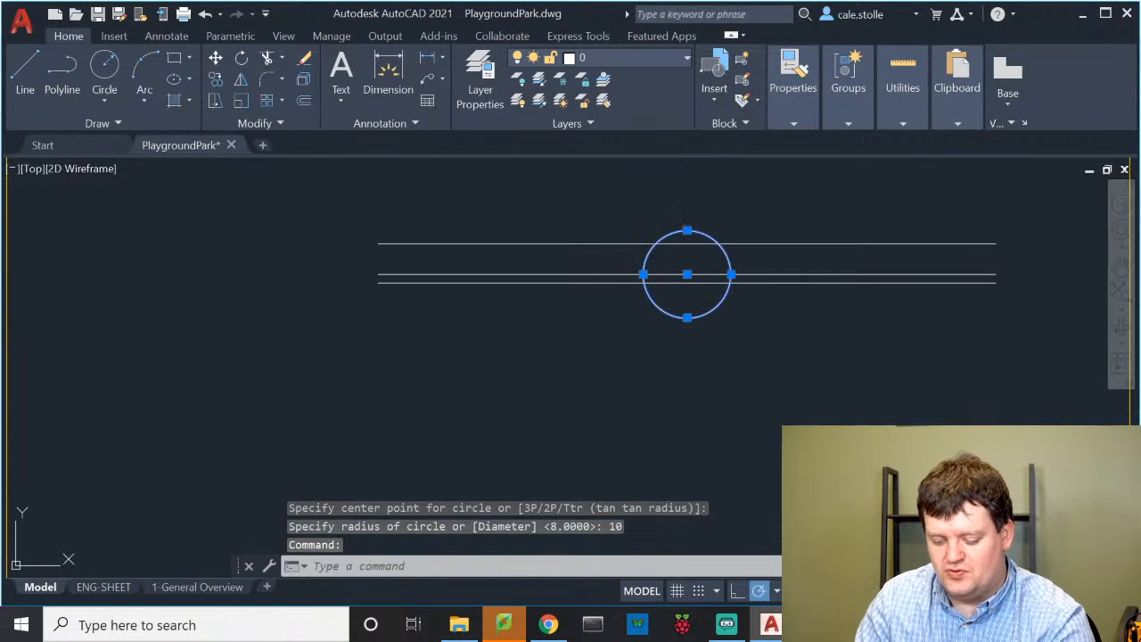
pyautogui.write('m')
pyautogui.press('Return')
pyautogui.click(698, 377)
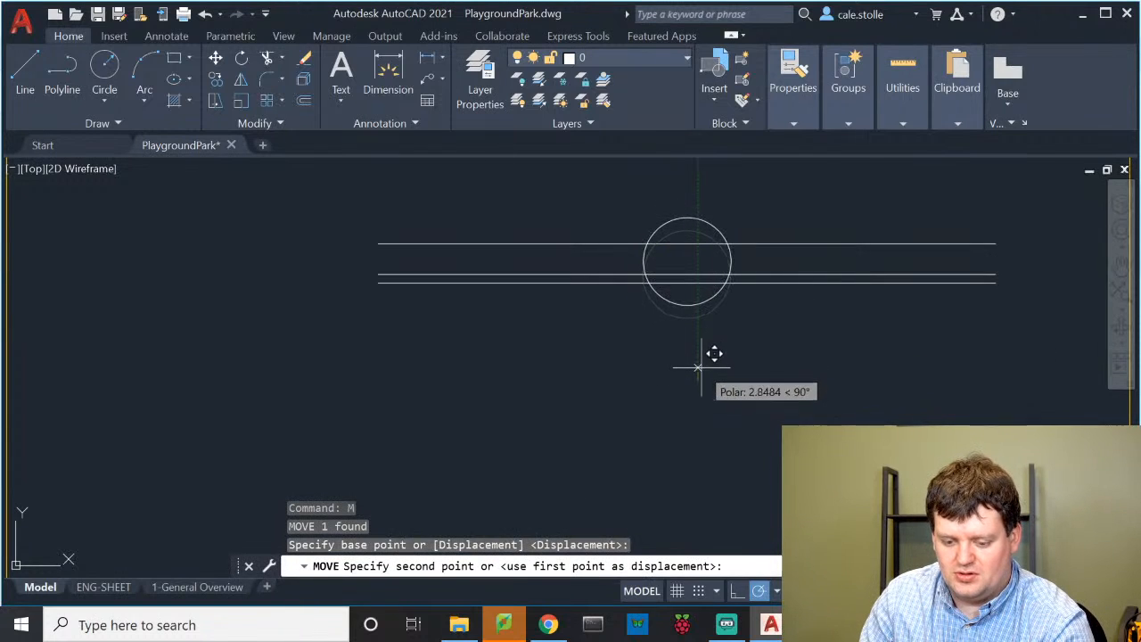
pyautogui.click(697, 367)
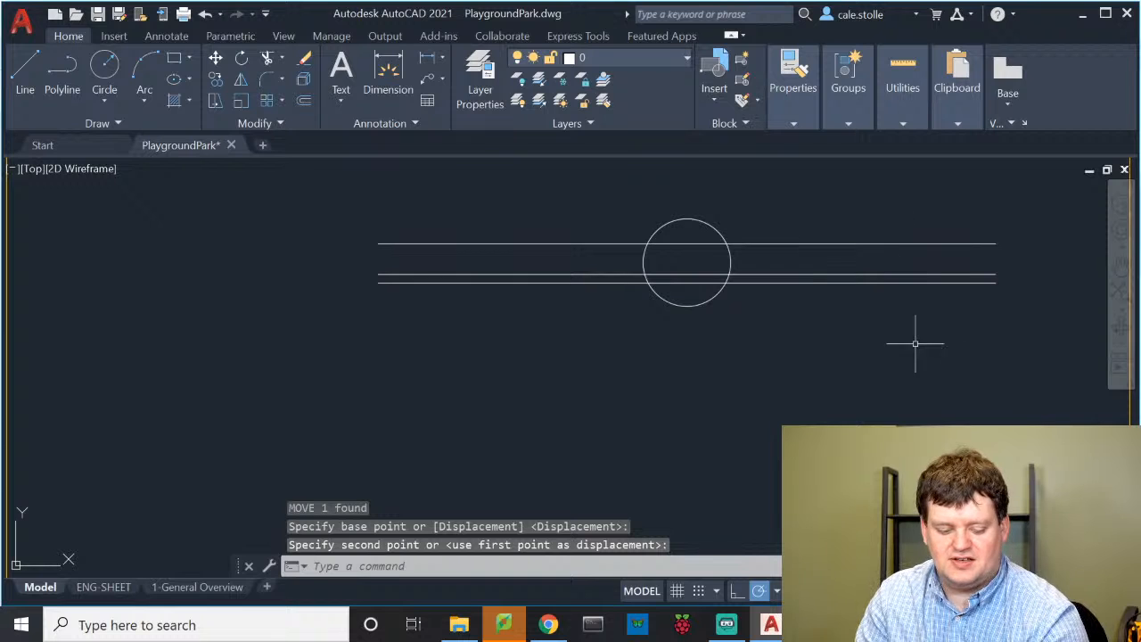
# Trim the three lines on both sides so they end at the circle's edge
pyautogui.write('tri')
pyautogui.press('Return')
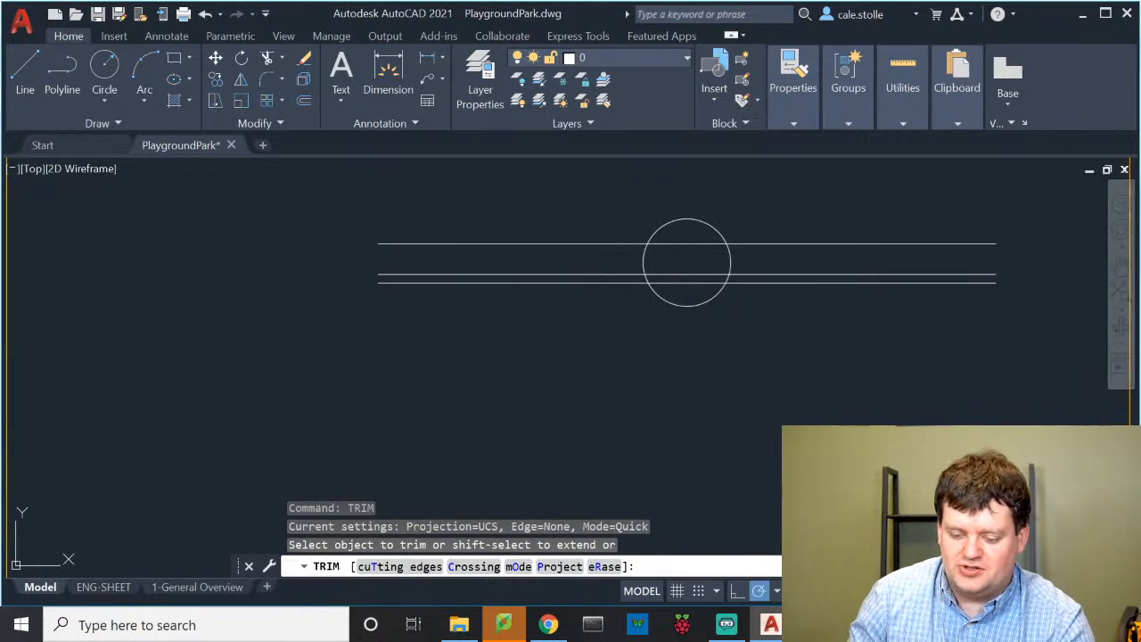
pyautogui.moveTo(794, 417)
pyautogui.mouseDown()
pyautogui.moveTo(797, 224)
pyautogui.moveTo(787, 222)
pyautogui.mouseUp()
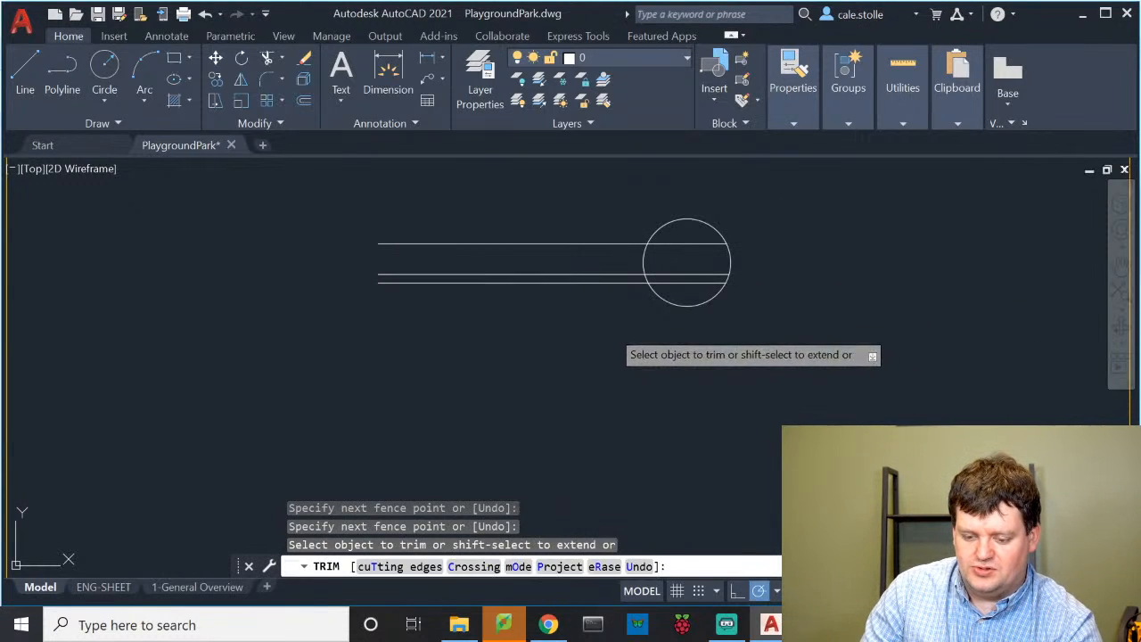
pyautogui.moveTo(610, 325); pyautogui.dragTo(603, 221)
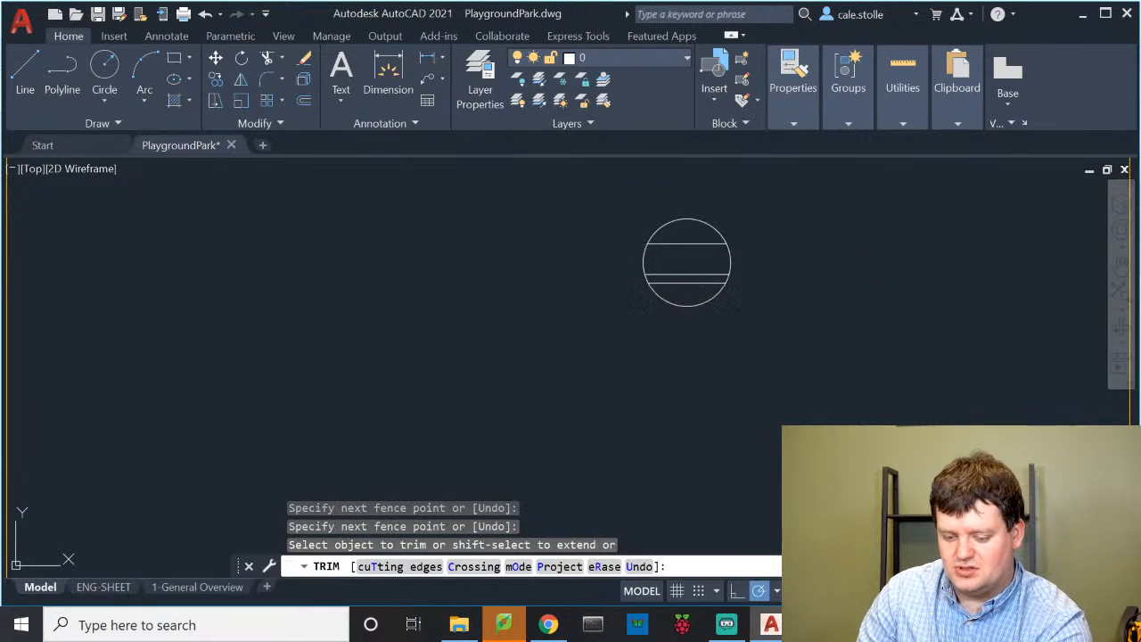
pyautogui.press('Return')
pyautogui.scroll(4, 720, 270)
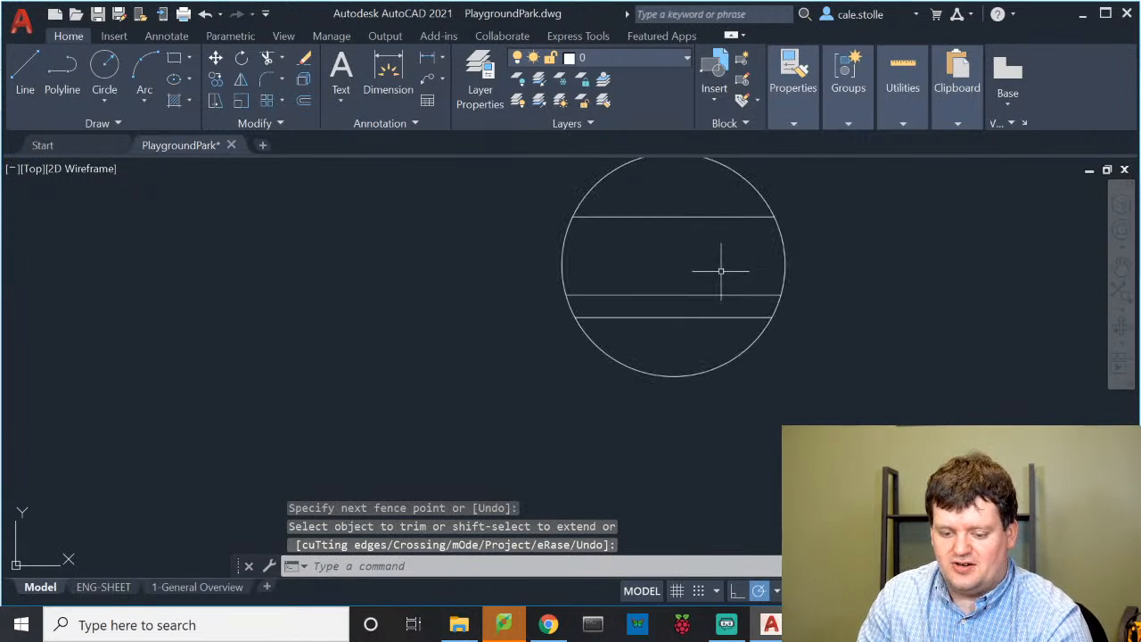
# Hatch the upper strip of the detail circle with the concrete pattern
pyautogui.write('hatch')
pyautogui.press('Return')
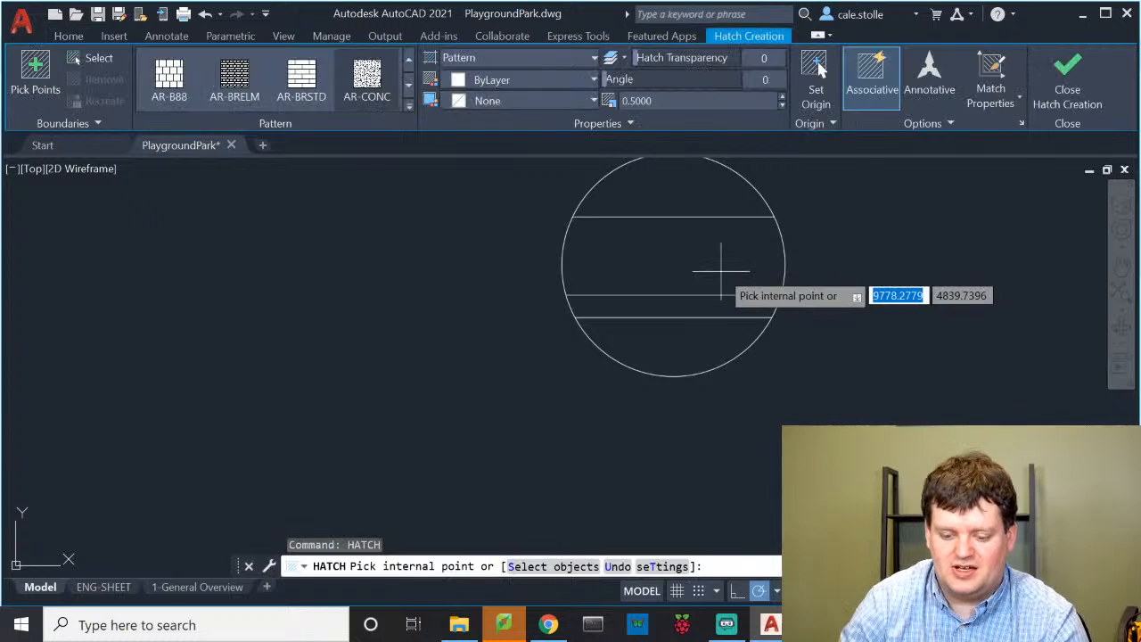
pyautogui.click(647, 246)
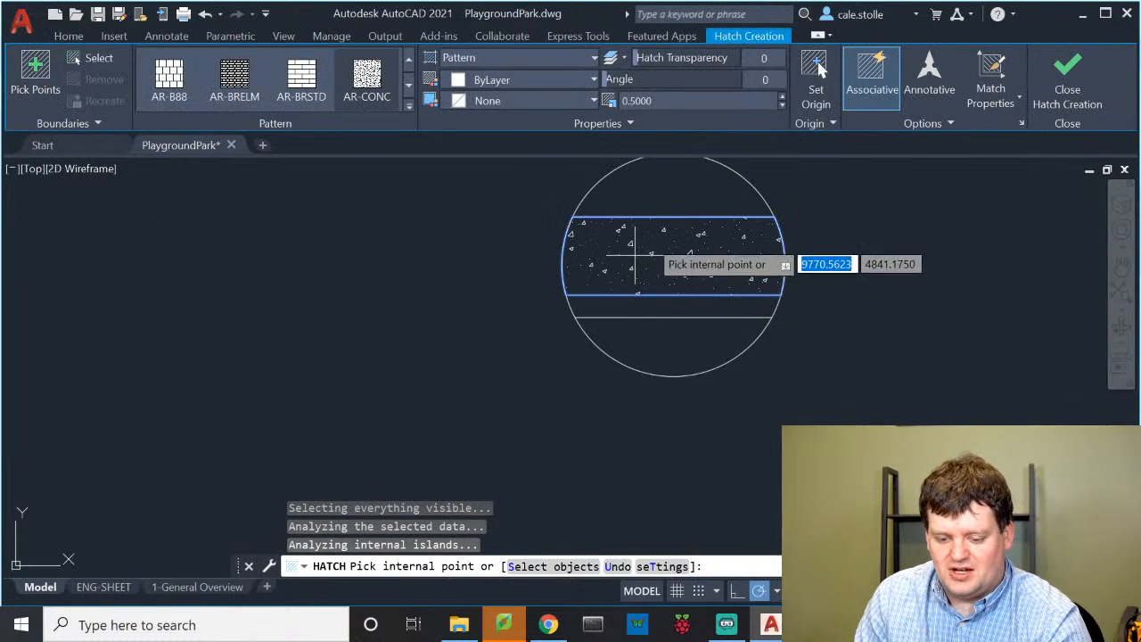
pyautogui.press('Return')
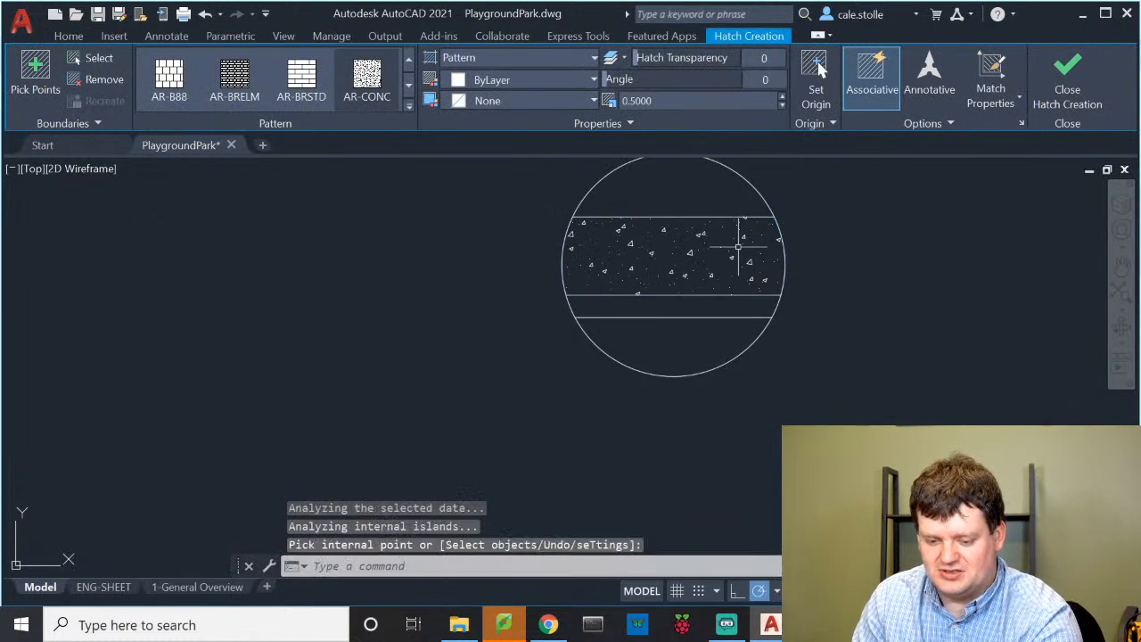
# Start a second hatch with pattern AR-RSHKE and pick the circle's lower strip
pyautogui.press('Return')
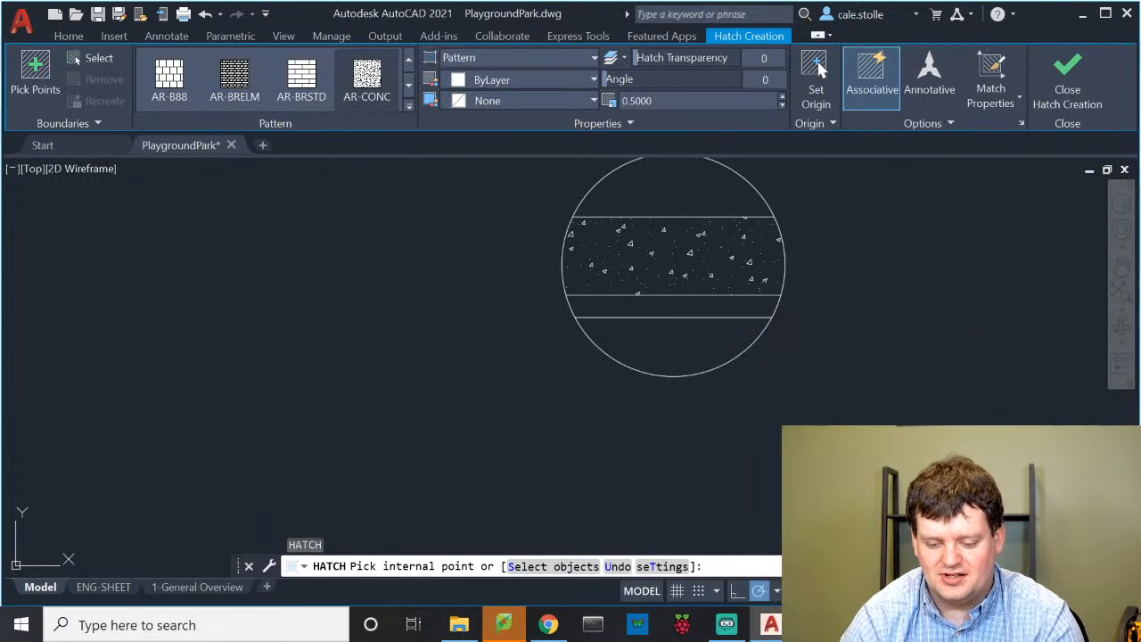
pyautogui.write('t')
pyautogui.press('Return')
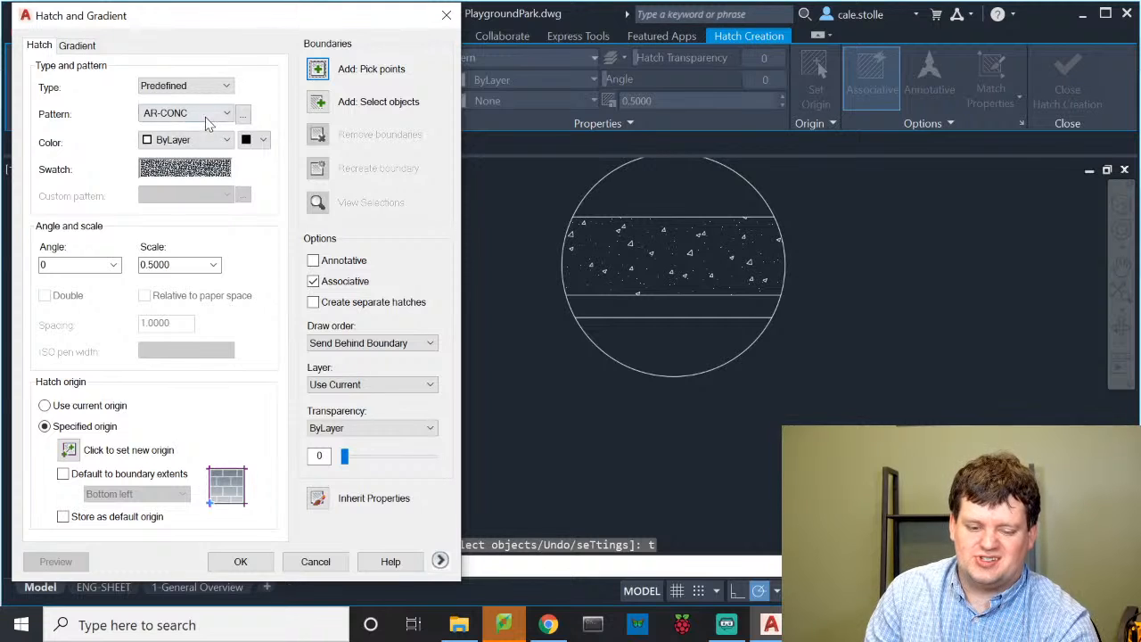
pyautogui.click(206, 116)
pyautogui.click(179, 198)
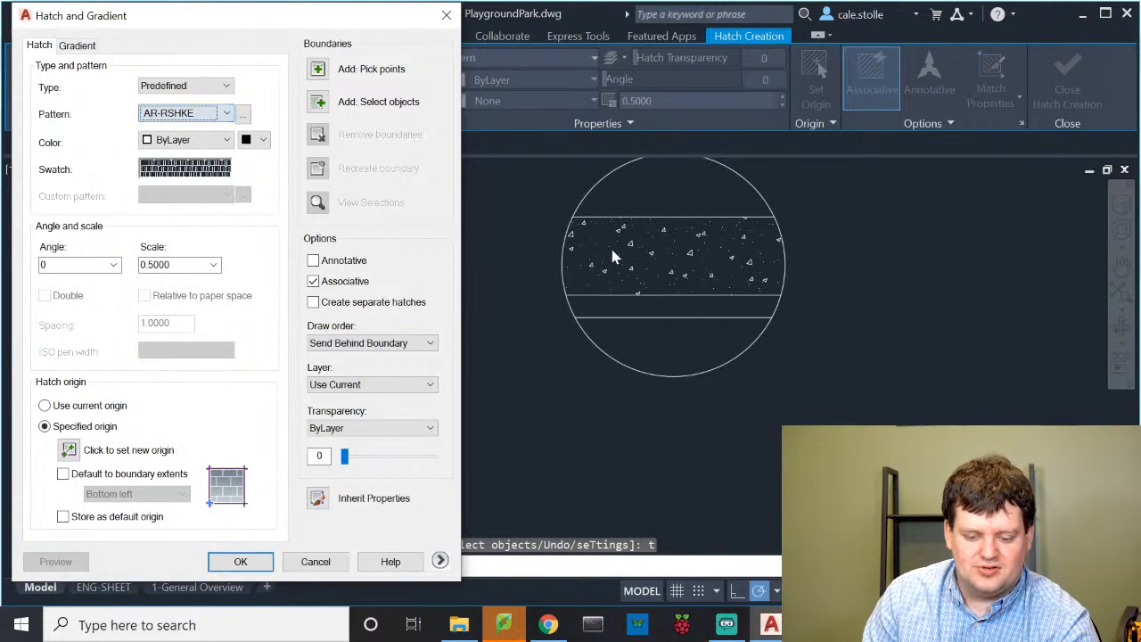
pyautogui.click(319, 75)
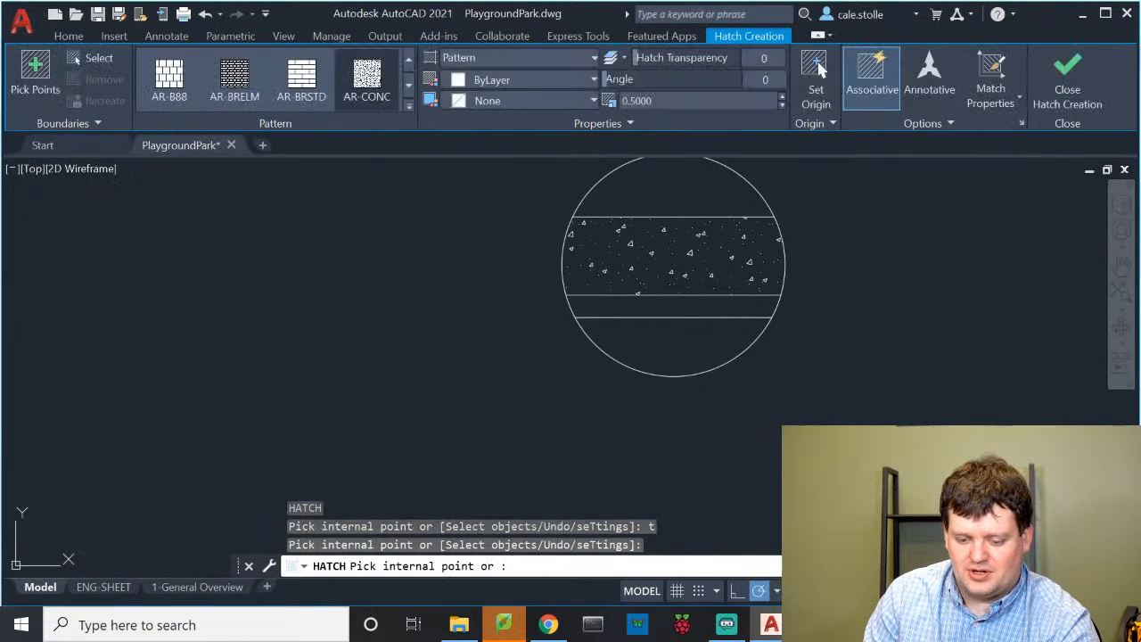
pyautogui.click(704, 304)
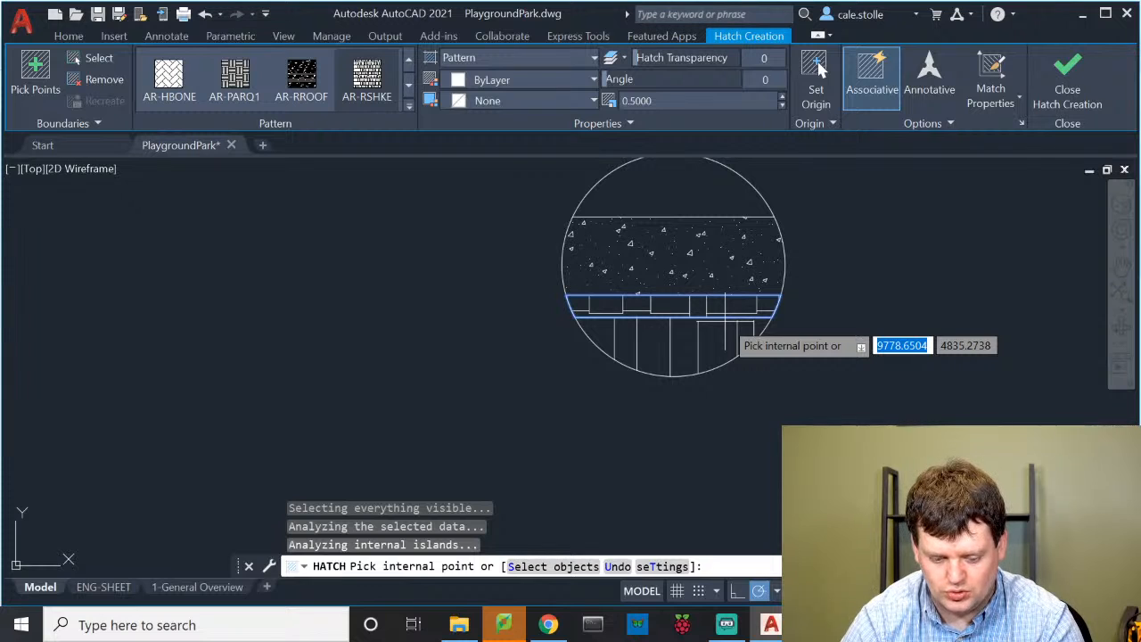
# Change the lower band's hatch pattern to AR-SAND and apply the fill
pyautogui.write('t')
pyautogui.press('Return')
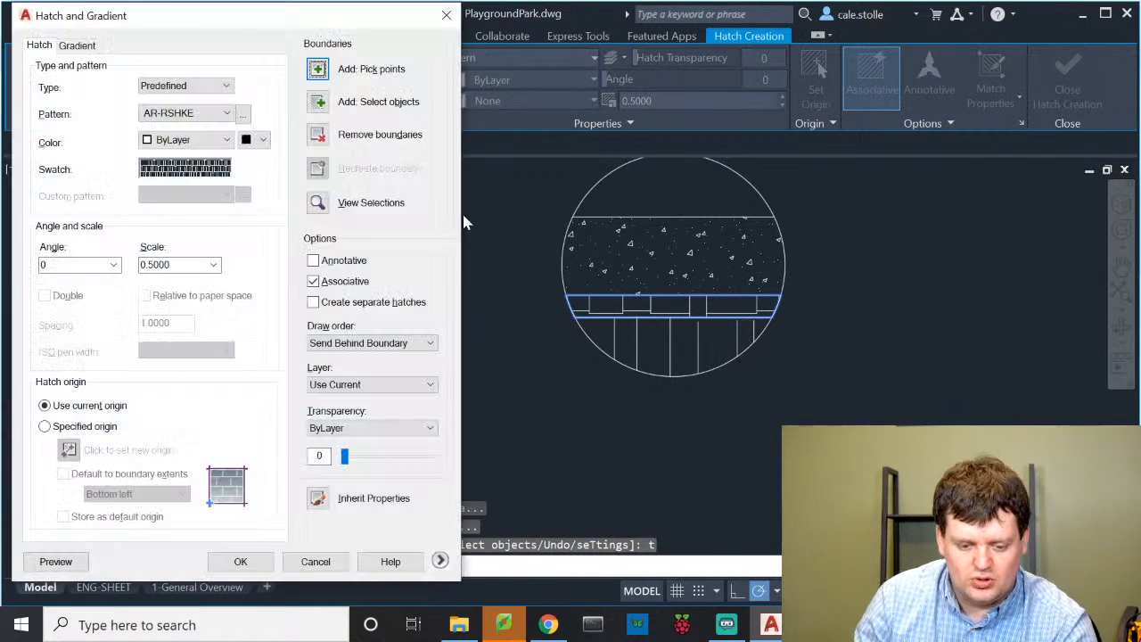
pyautogui.click(226, 113)
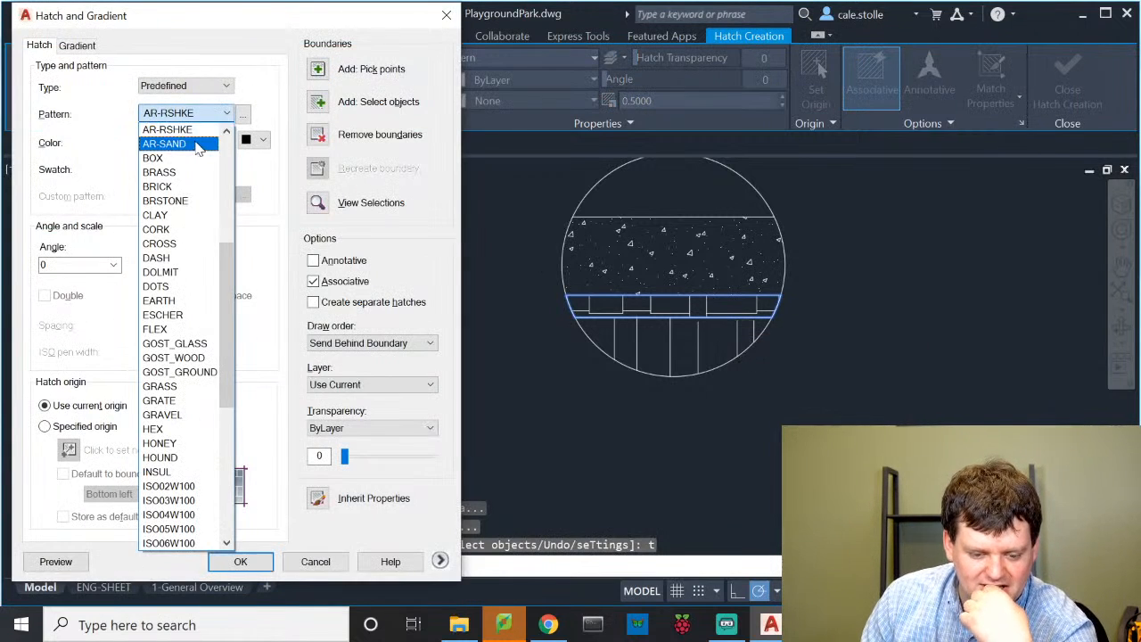
pyautogui.click(169, 145)
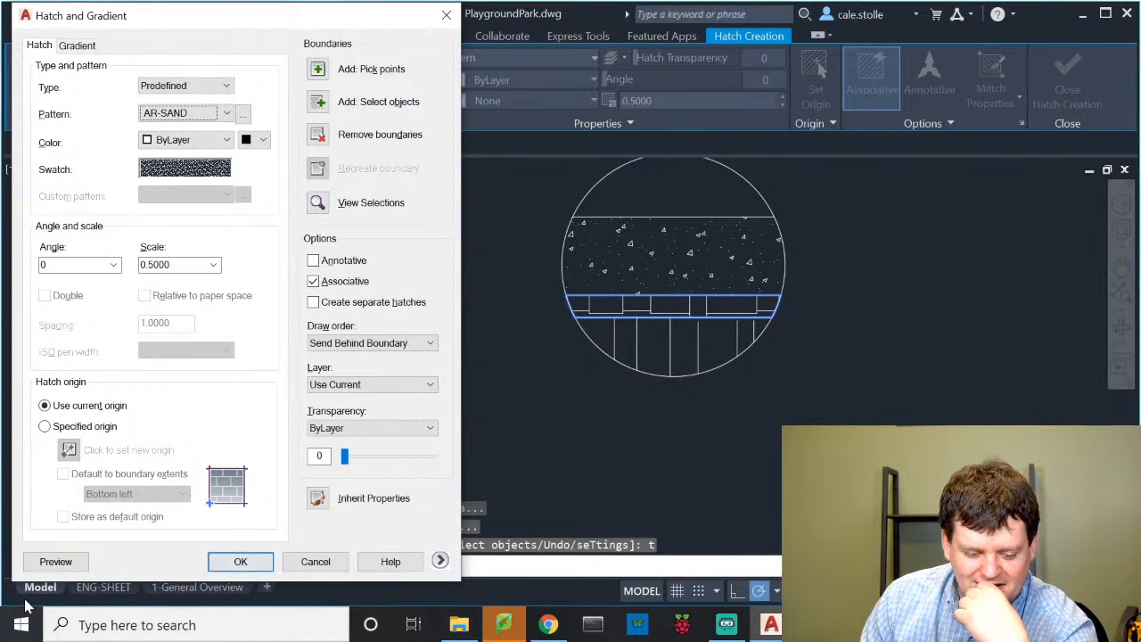
pyautogui.click(241, 560)
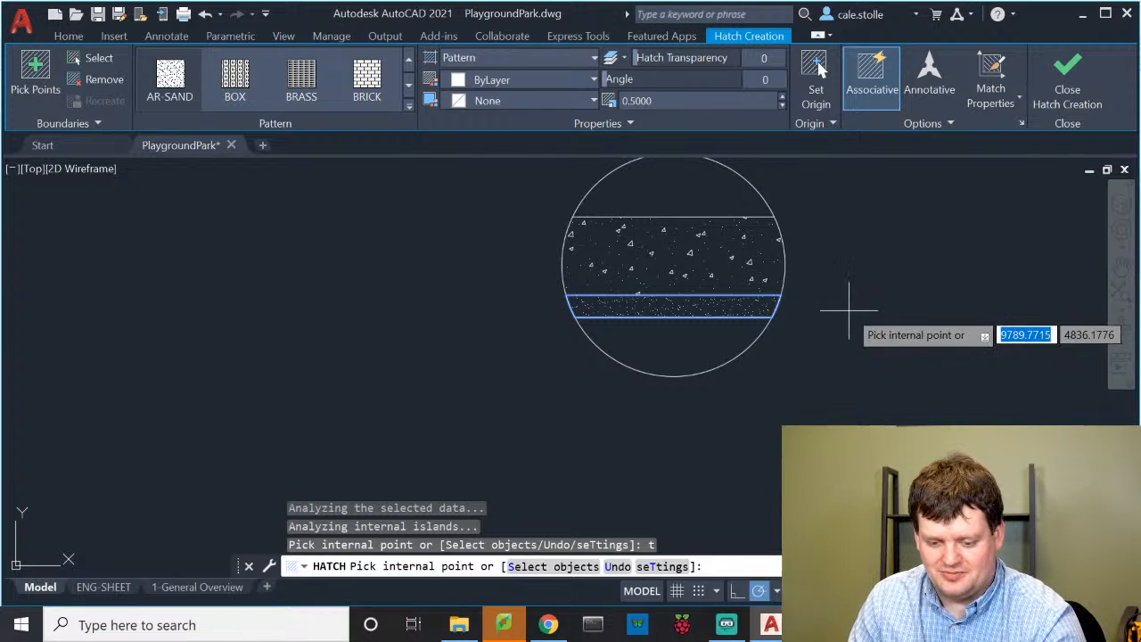
pyautogui.press('Escape')
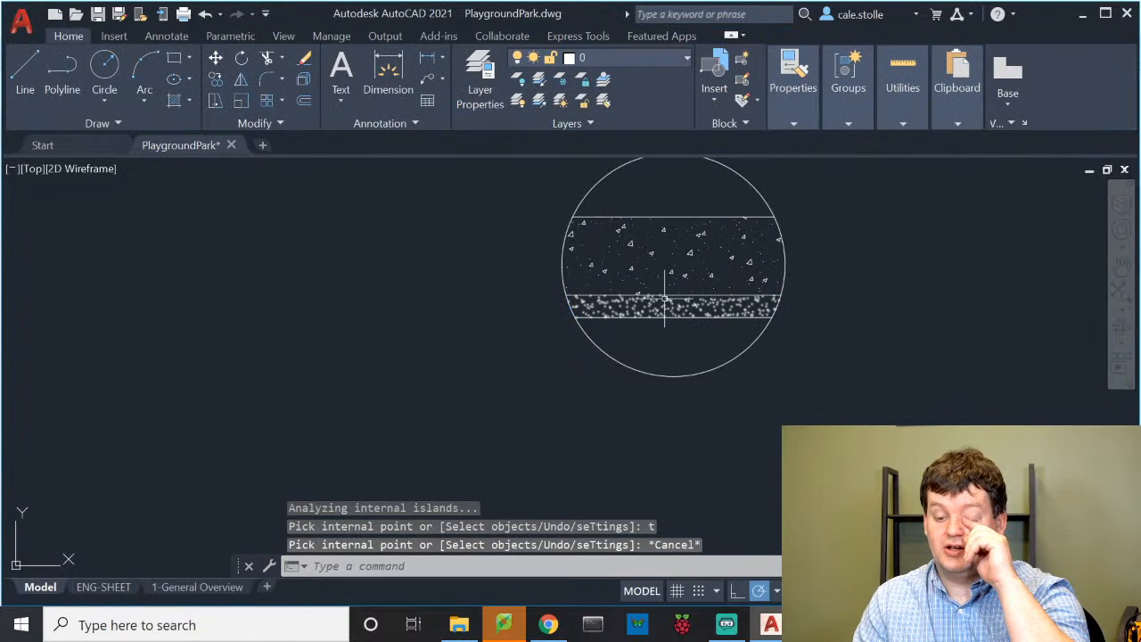
# Zoom out, window-select the hatched Sidewalk circle, and COPY it into the Concrete Pad box
pyautogui.scroll(-3, 811, 241)
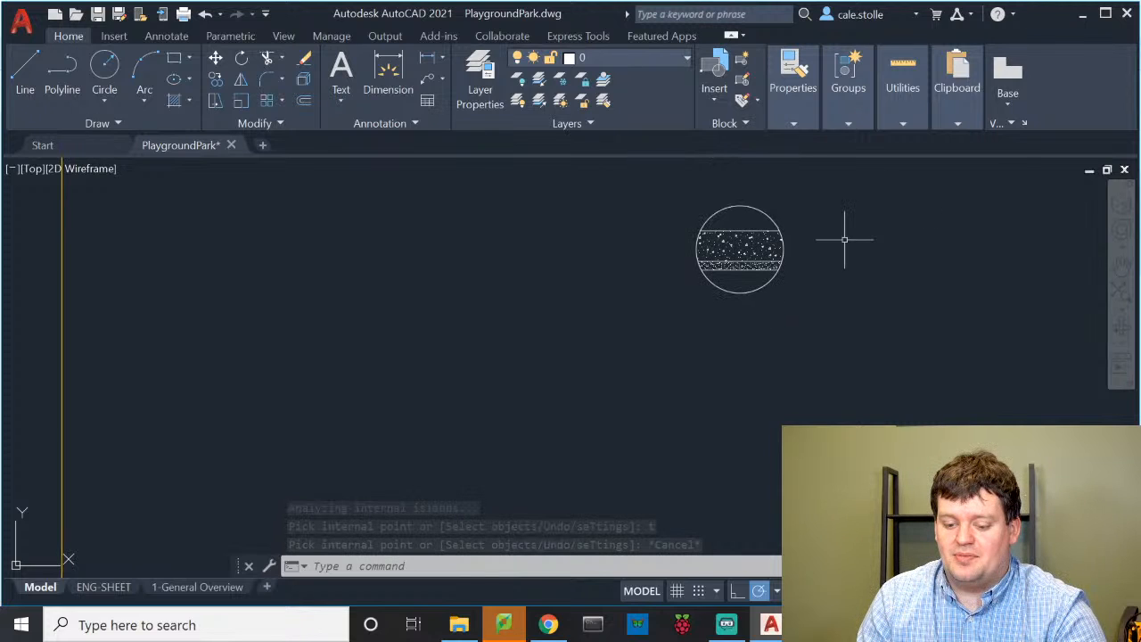
pyautogui.scroll(-3, 412, 326)
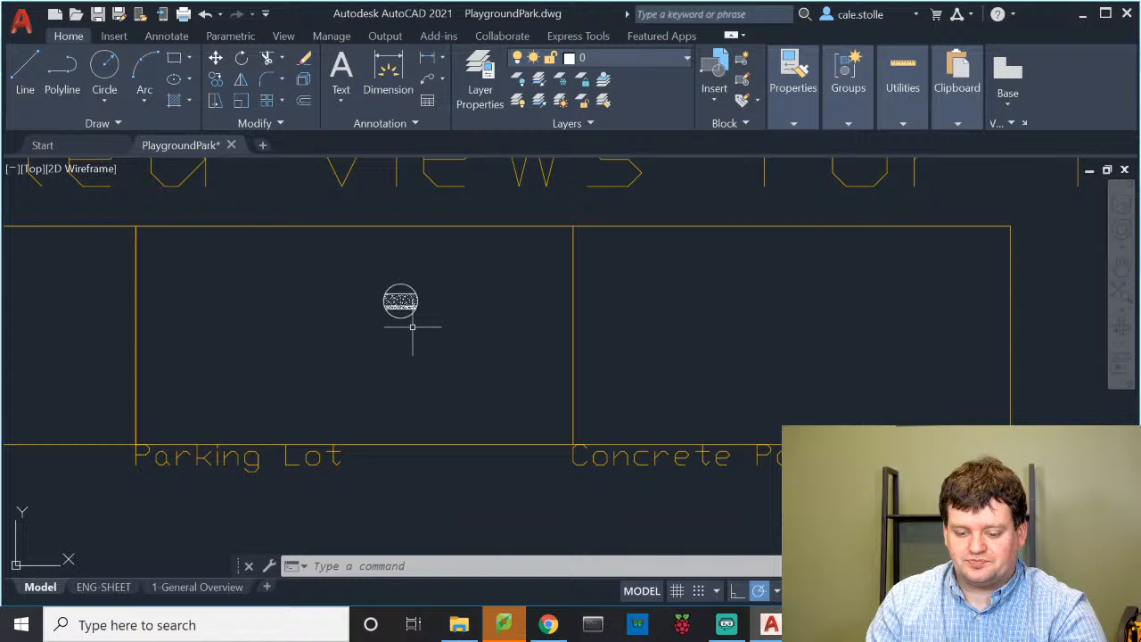
pyautogui.scroll(-3, 412, 326)
pyautogui.click(346, 308)
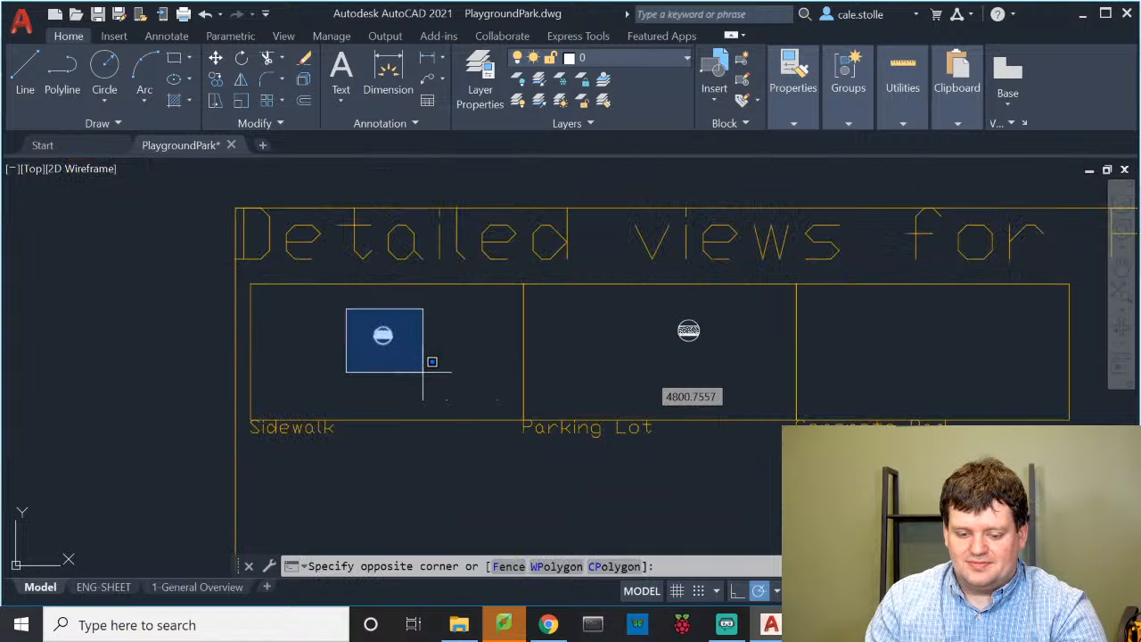
pyautogui.click(423, 371)
pyautogui.write('co')
pyautogui.press('Return')
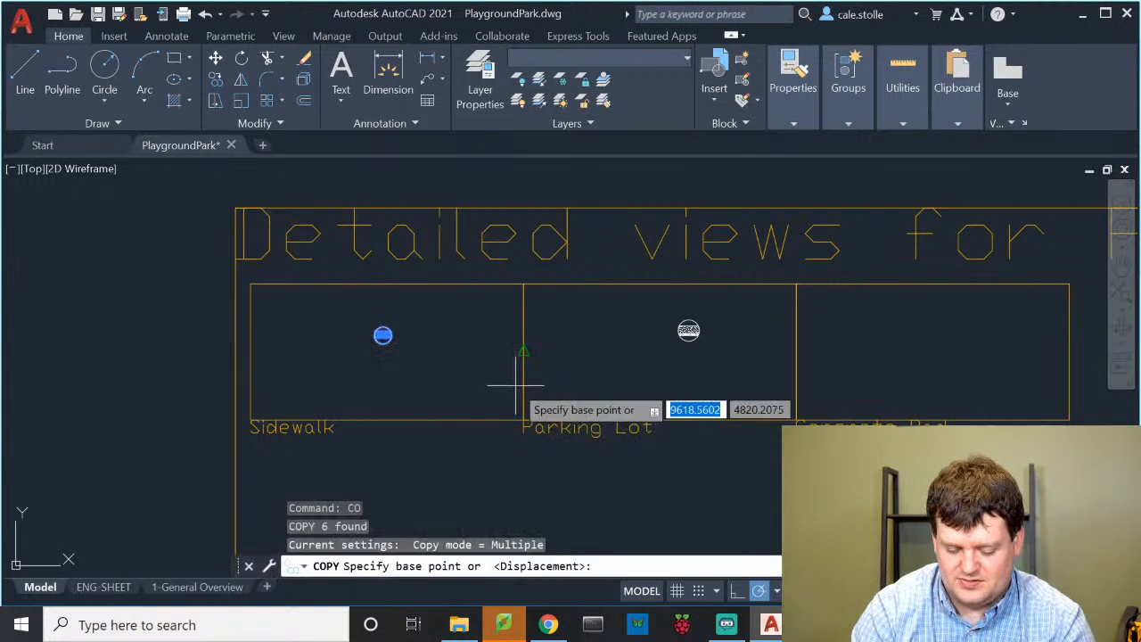
pyautogui.click(436, 472)
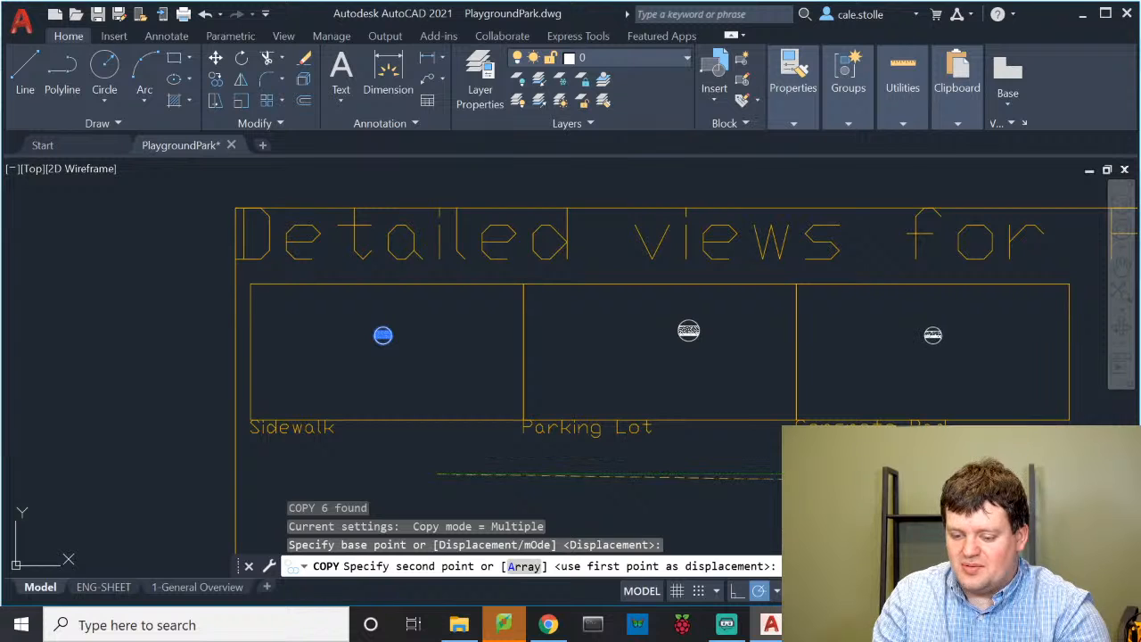
pyautogui.click(986, 472)
pyautogui.press('Escape')
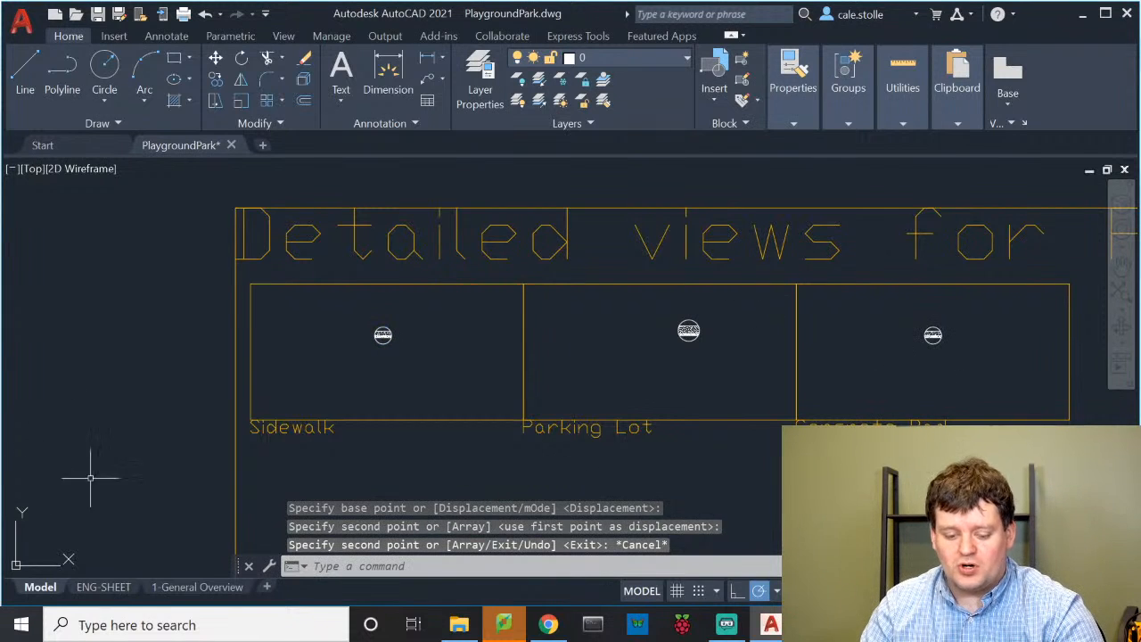
# Insert the ENG-SHEET layout from the DoaneCAD.dwt template
pyautogui.click(216, 587)
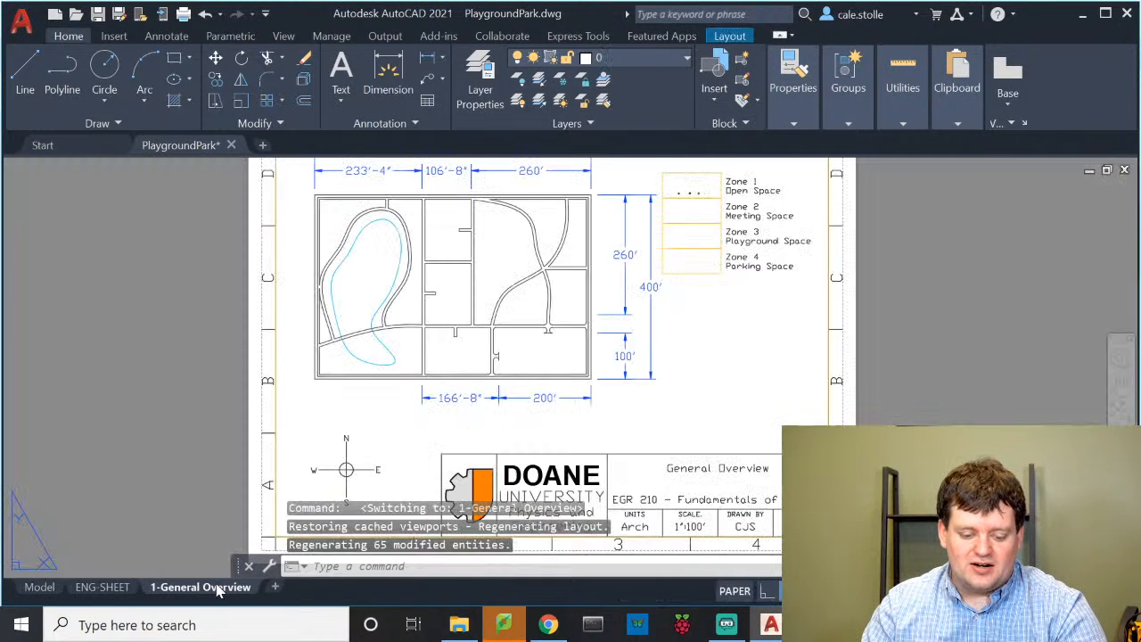
pyautogui.rightClick(230, 591)
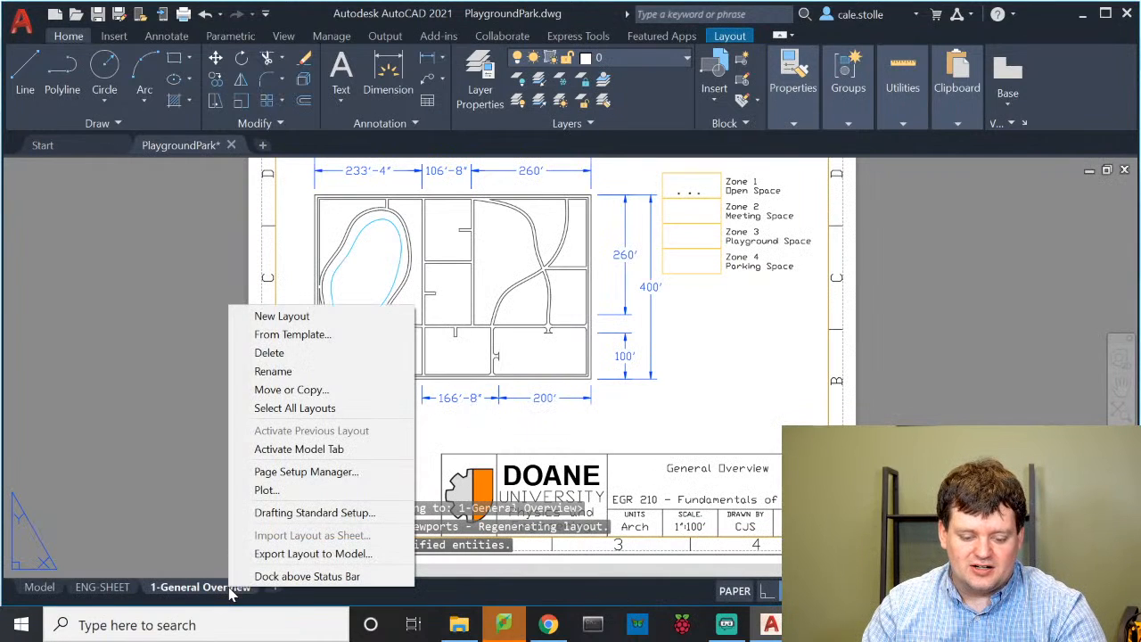
pyautogui.click(291, 334)
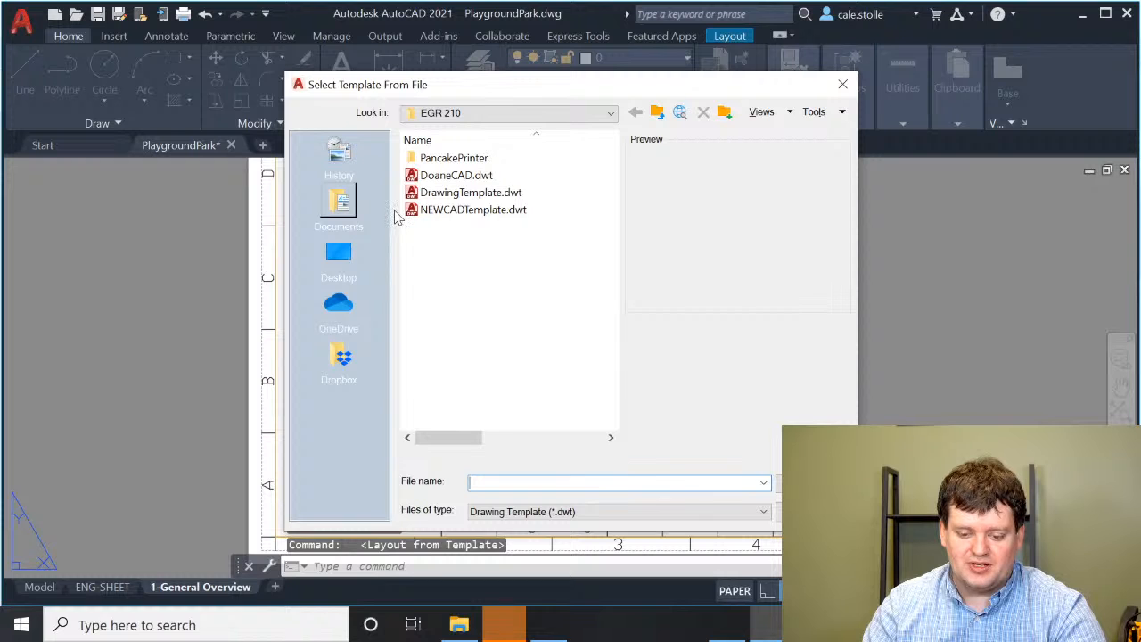
pyautogui.click(537, 180)
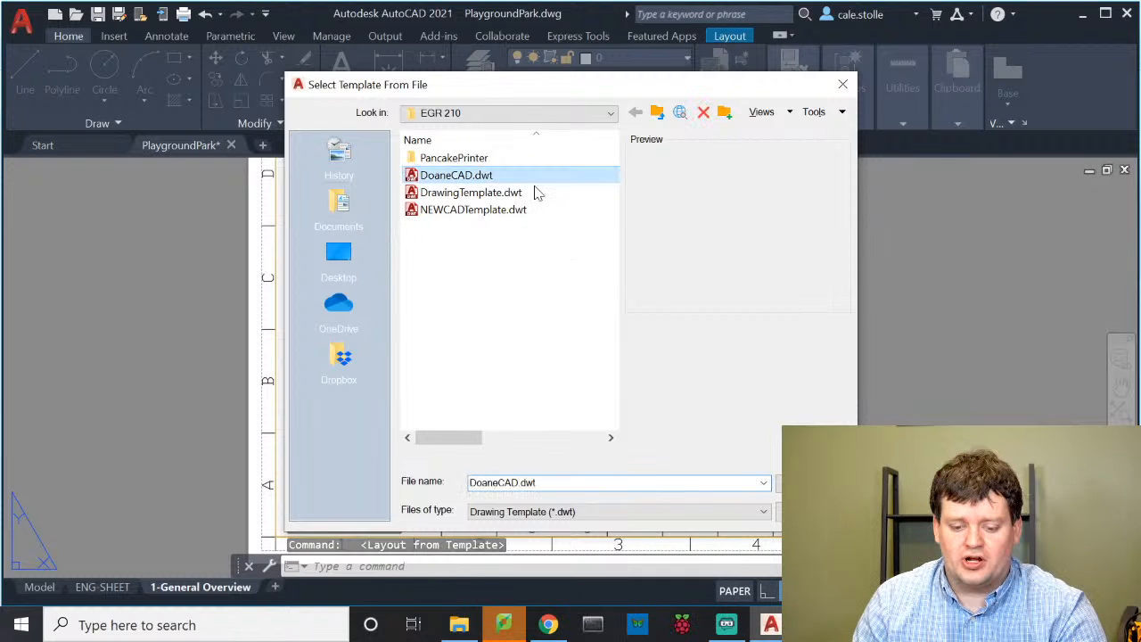
pyautogui.click(811, 483)
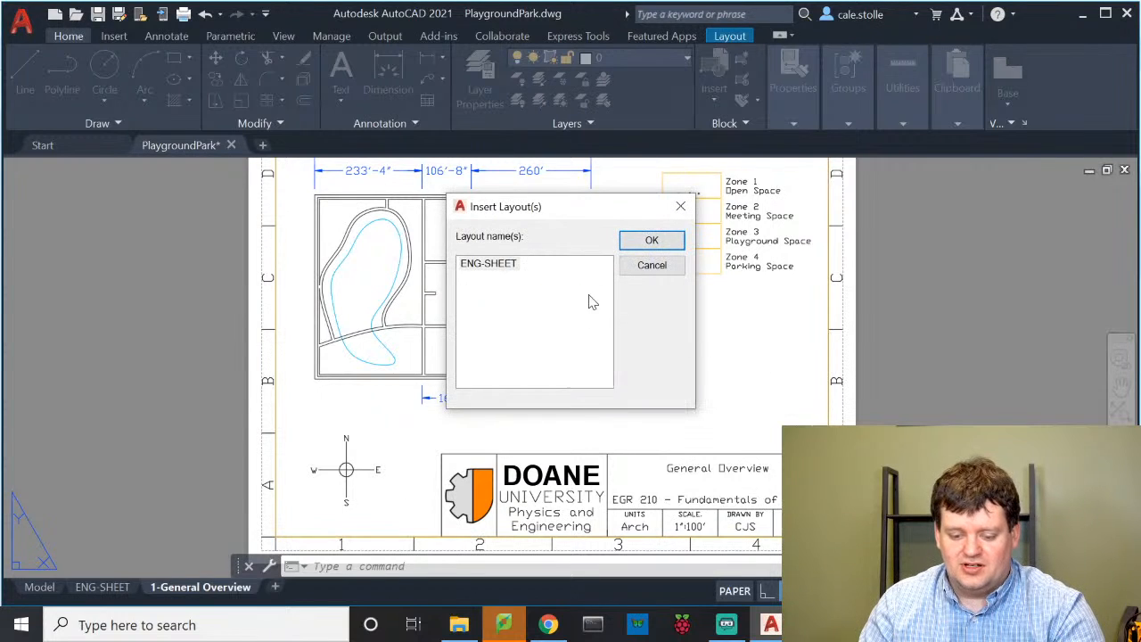
pyautogui.click(651, 240)
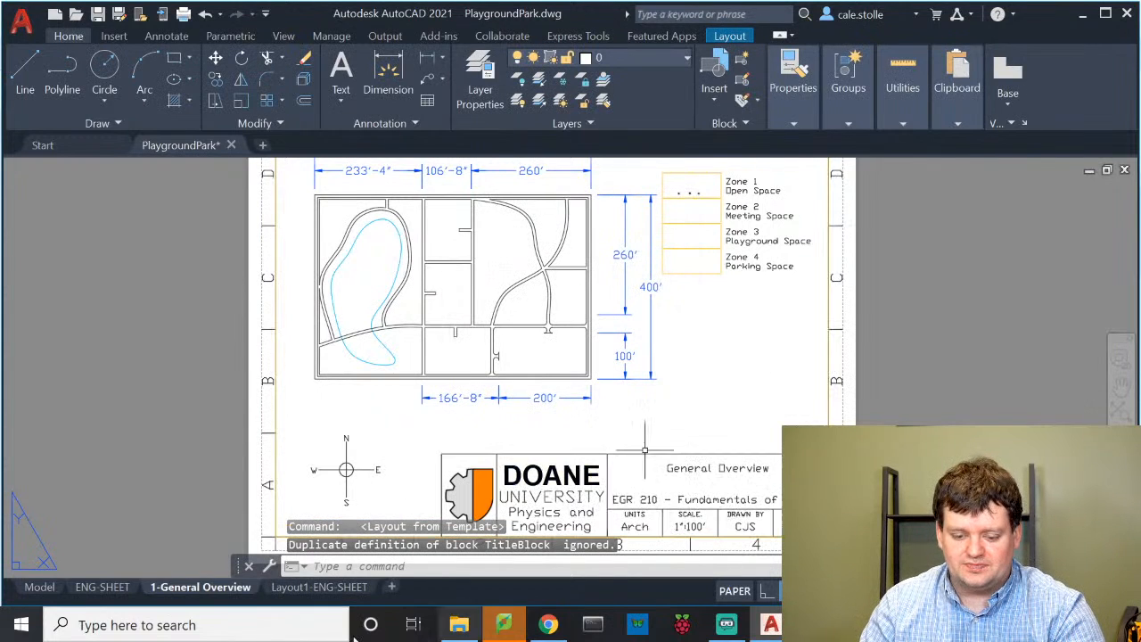
# Rename the new layout tab to '3-Pavement Details'
pyautogui.click(335, 588)
pyautogui.rightClick(335, 588)
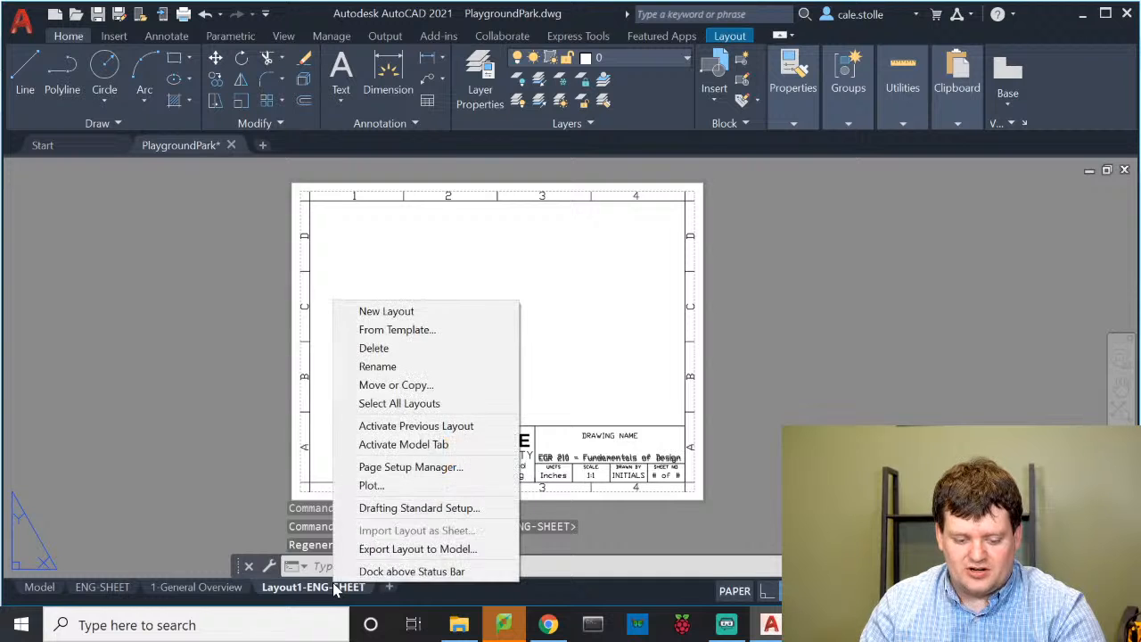
pyautogui.click(466, 367)
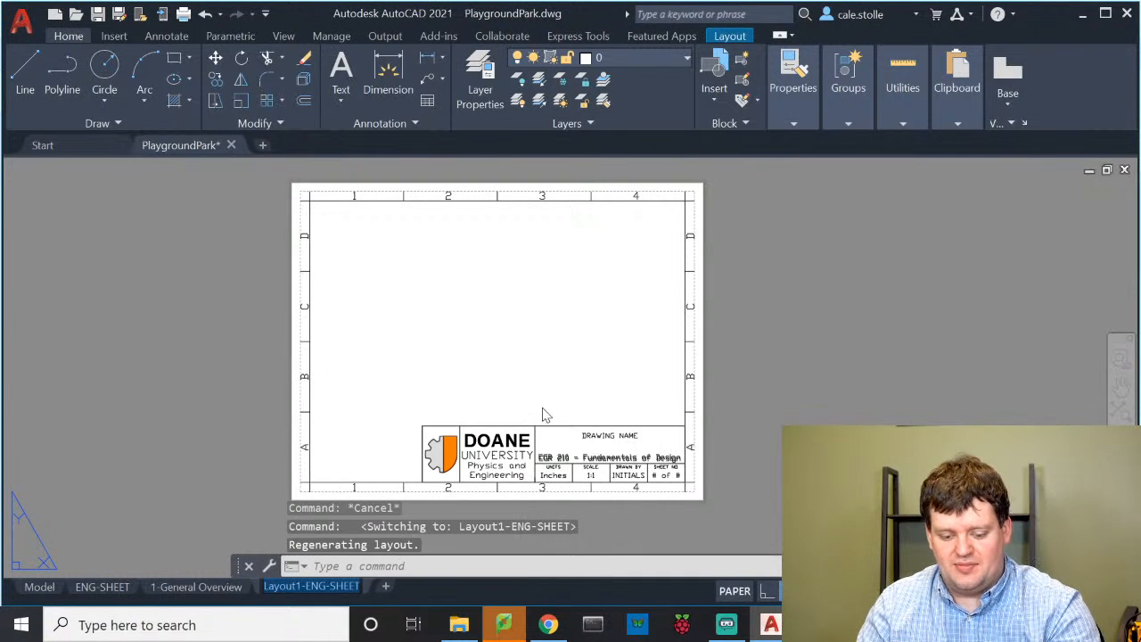
pyautogui.write('2')
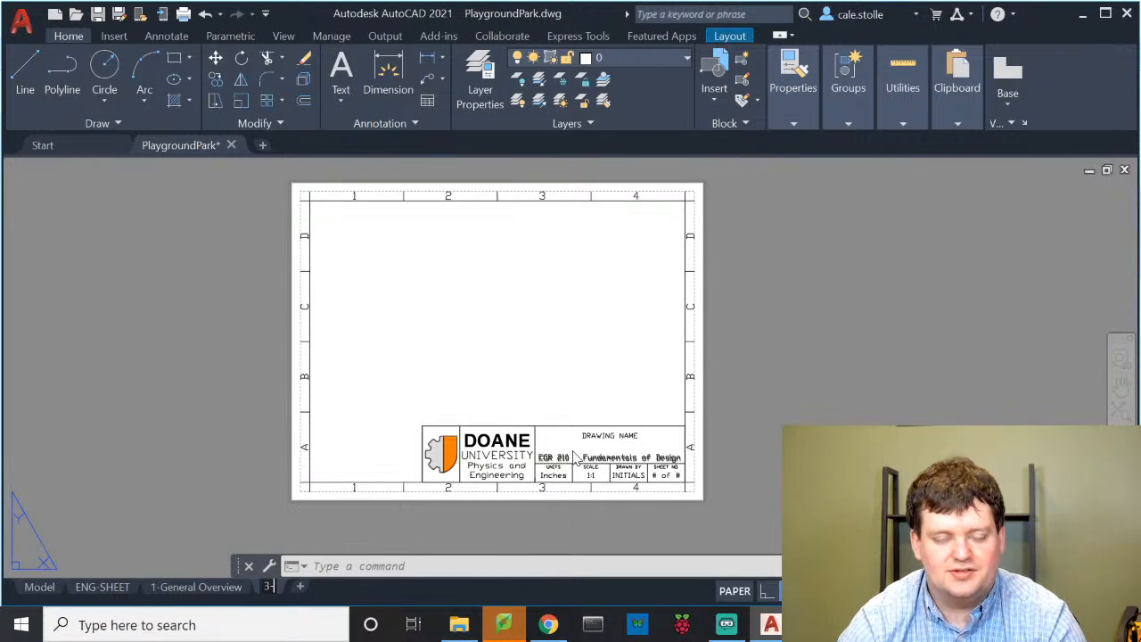
pyautogui.write('Pavement Details')
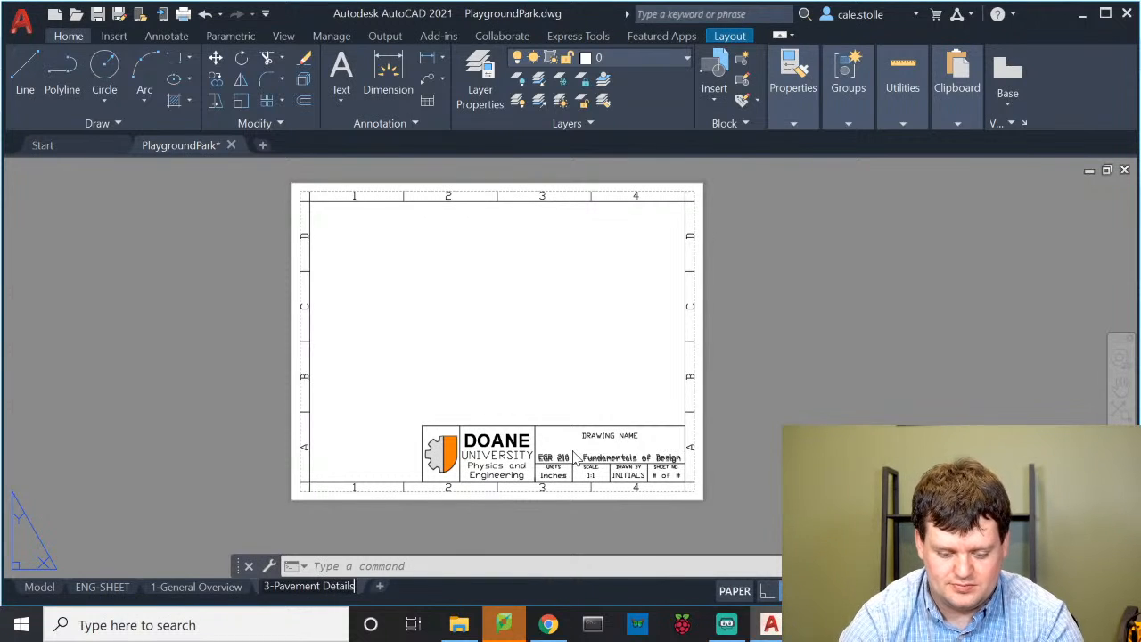
pyautogui.press('Return')
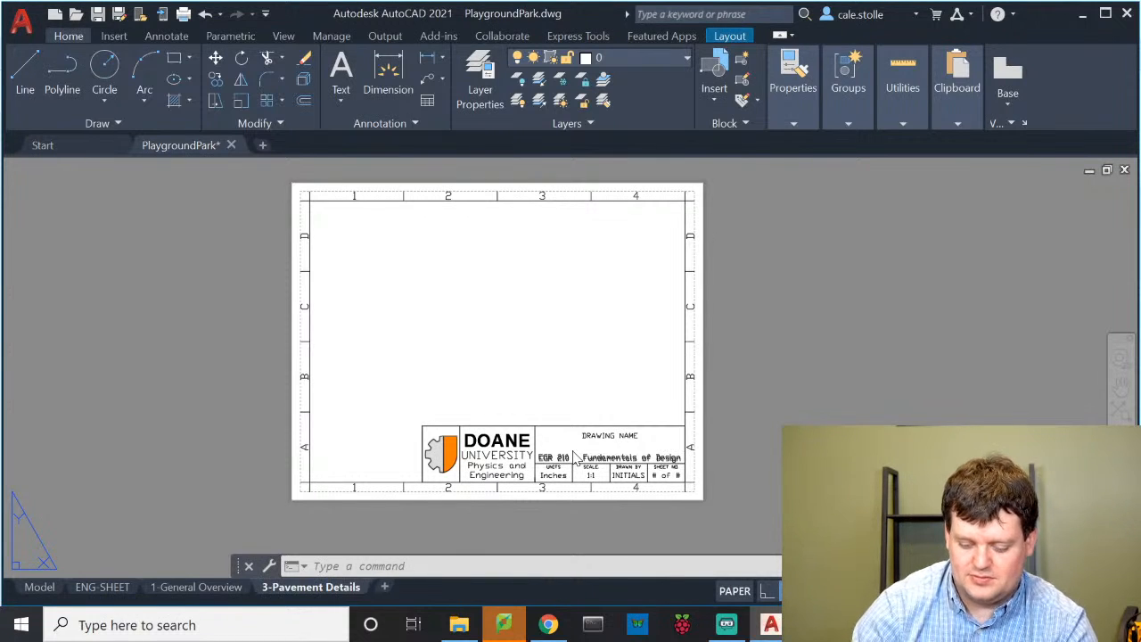
# Open the title block's attribute editor and clear the class name value
pyautogui.scroll(2, 589, 438)
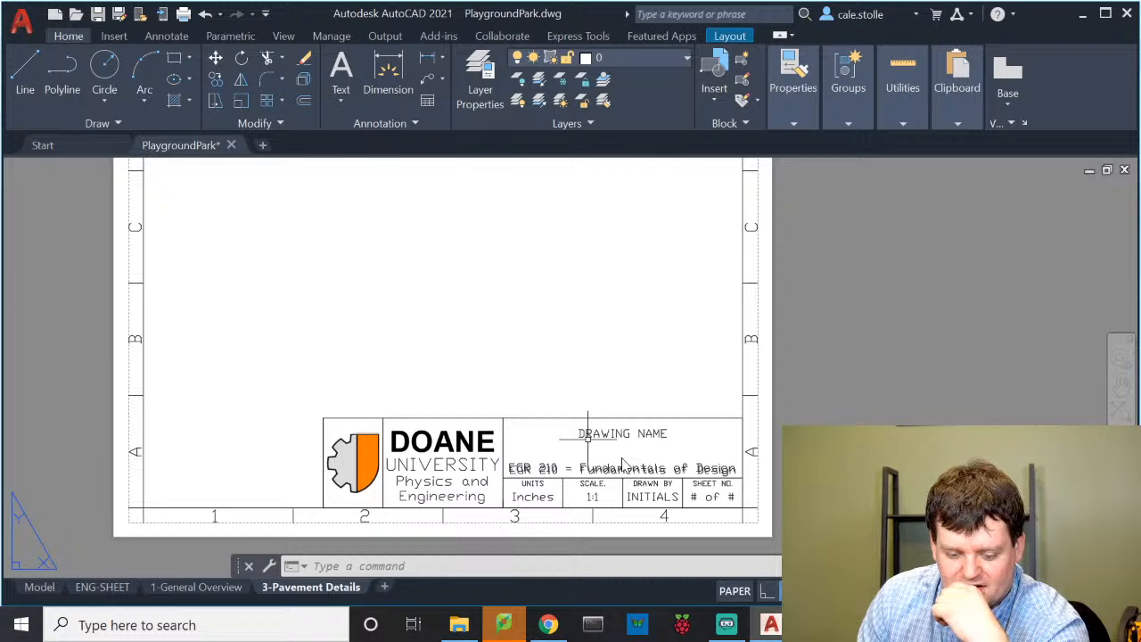
pyautogui.doubleClick(588, 439)
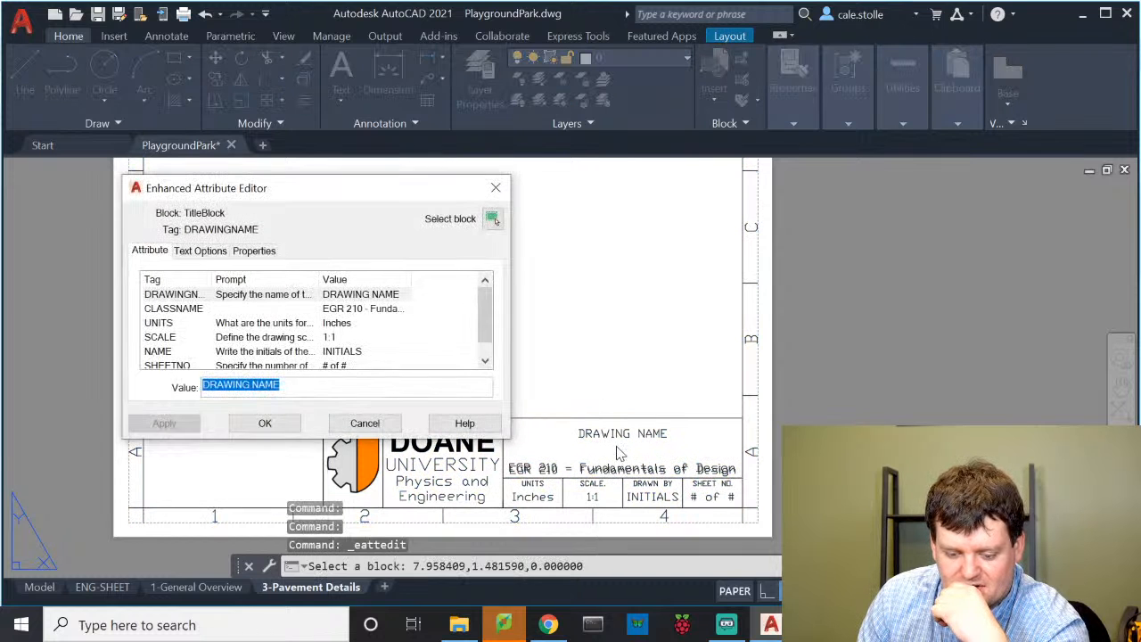
pyautogui.click(346, 297)
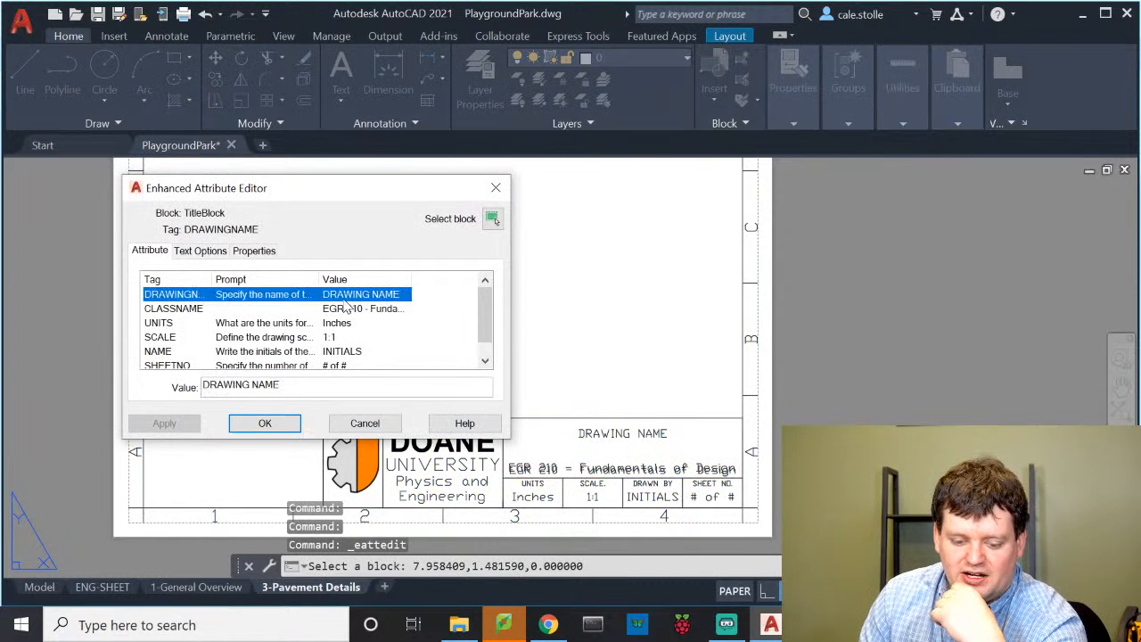
pyautogui.click(351, 312)
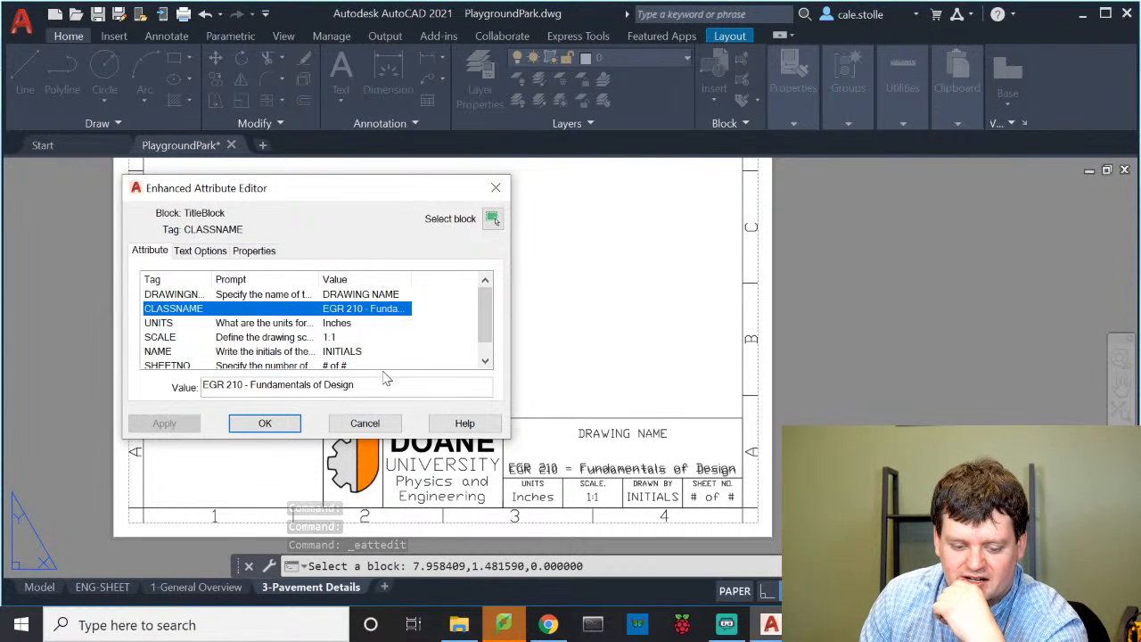
pyautogui.moveTo(389, 384); pyautogui.dragTo(90, 384)
pyautogui.press('BackSpace')
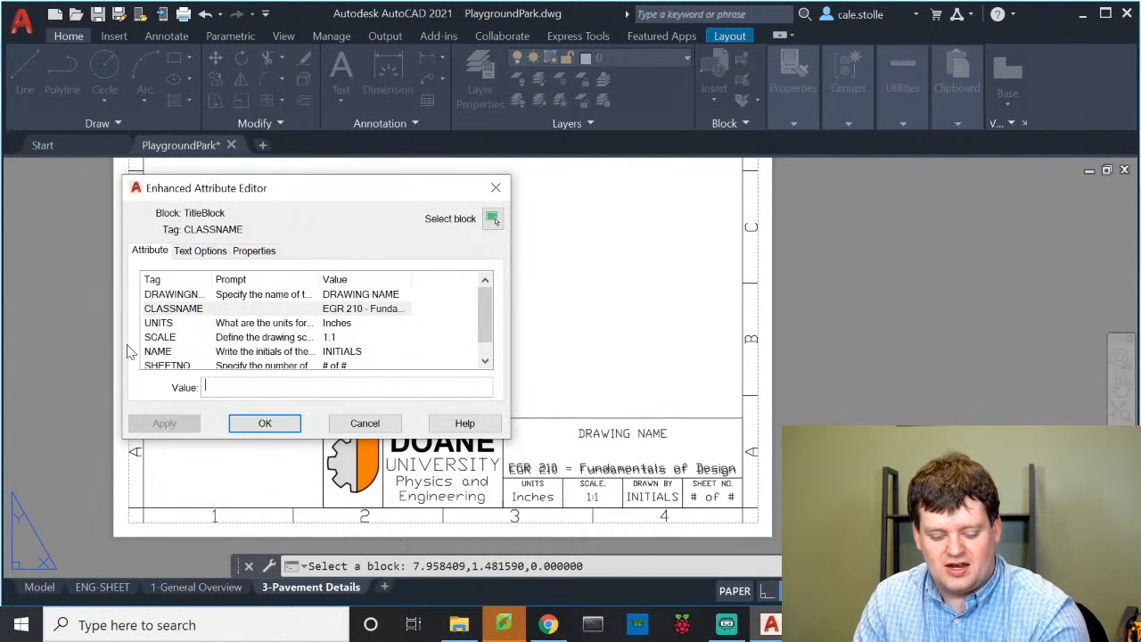
# Set the drawing name to 'Pavement Details' and the units to 'Arch'
pyautogui.click(375, 326)
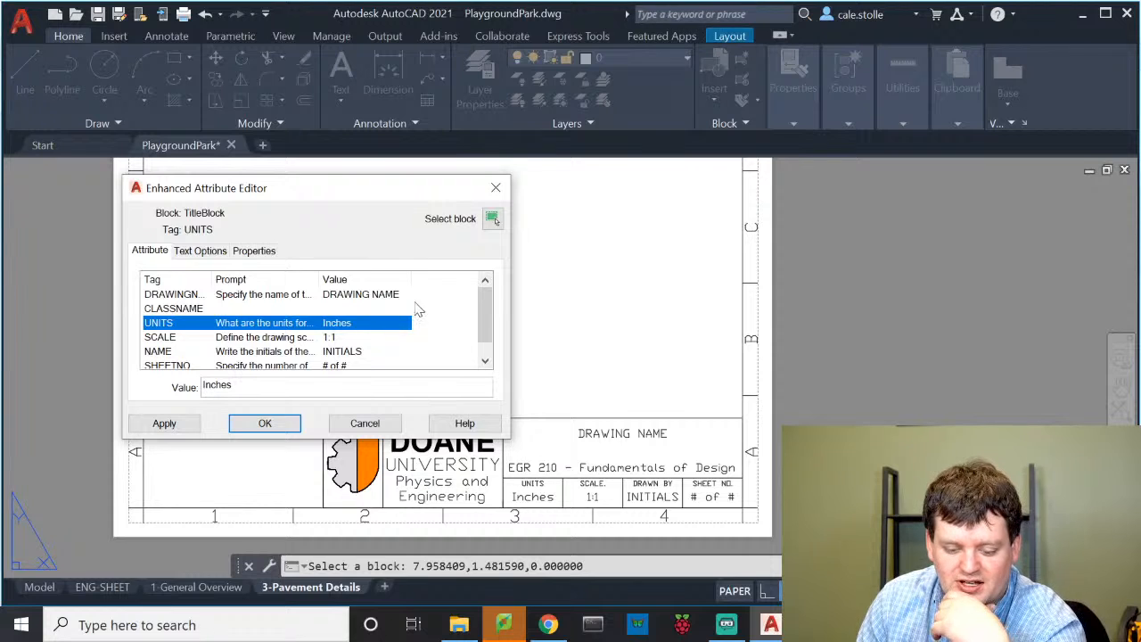
pyautogui.click(374, 296)
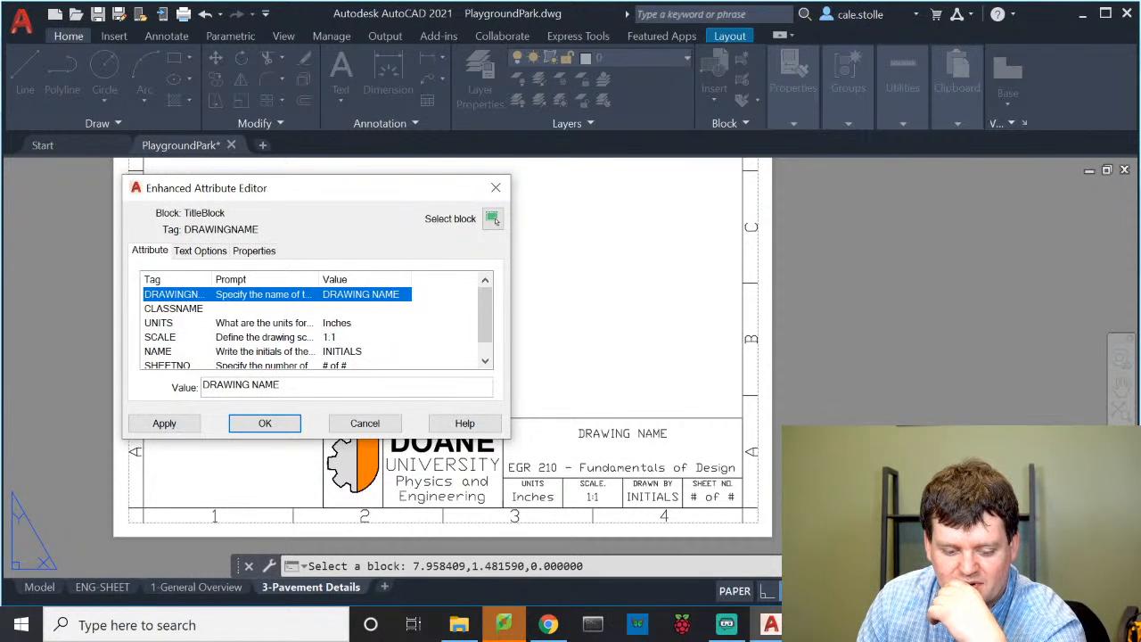
pyautogui.press('Tab')
pyautogui.write('P')
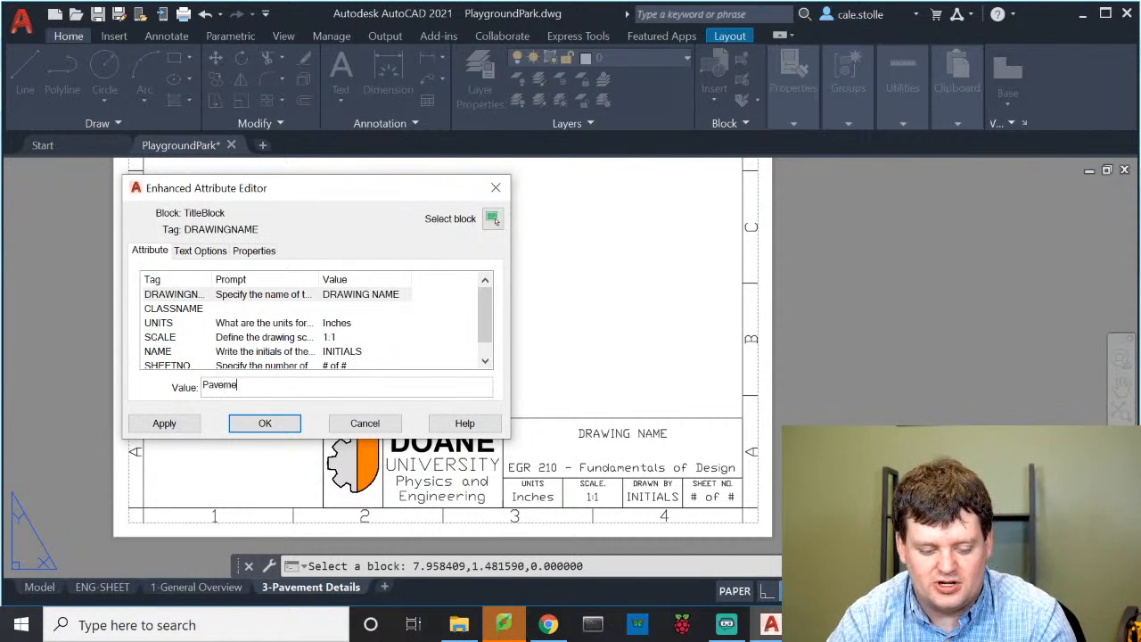
pyautogui.write('avement Details')
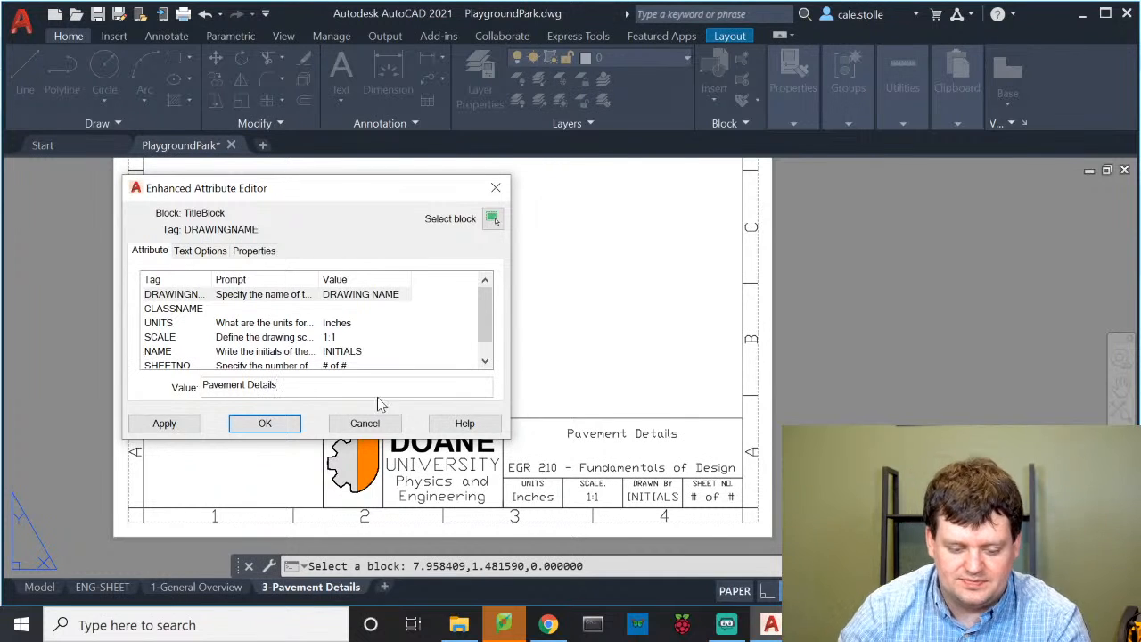
pyautogui.click(342, 324)
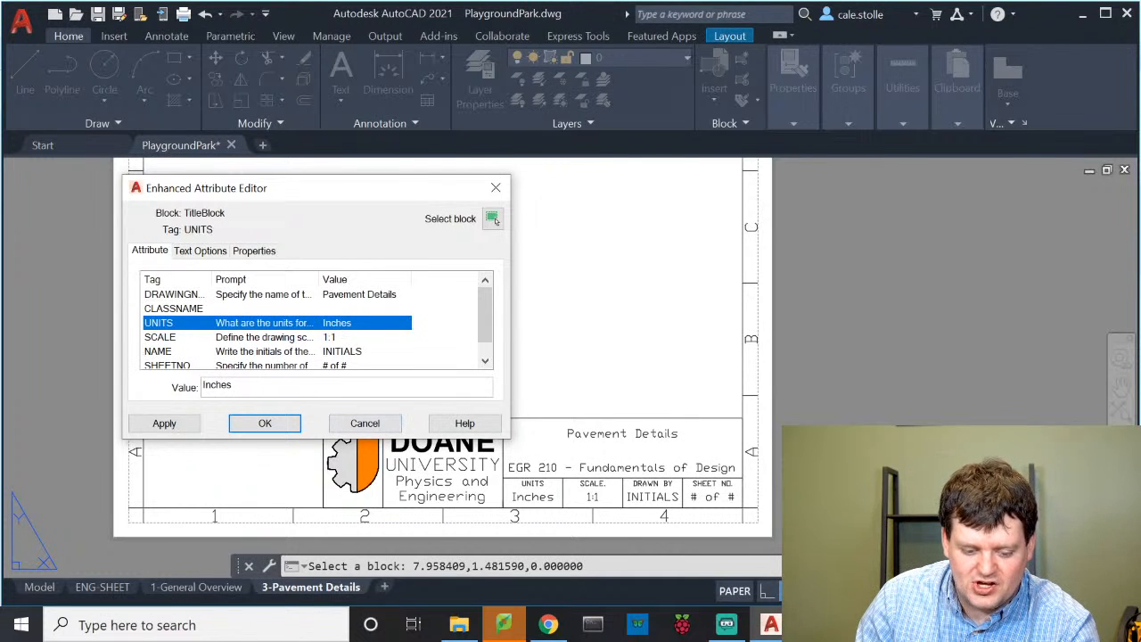
pyautogui.press('Tab')
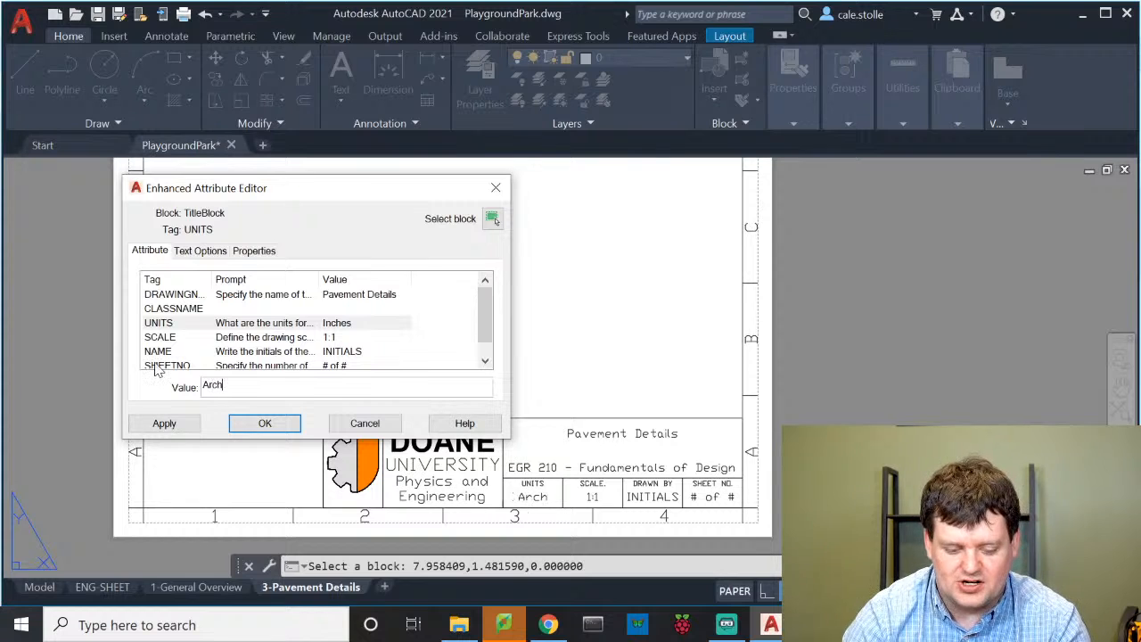
pyautogui.write('Arch')
pyautogui.click(342, 336)
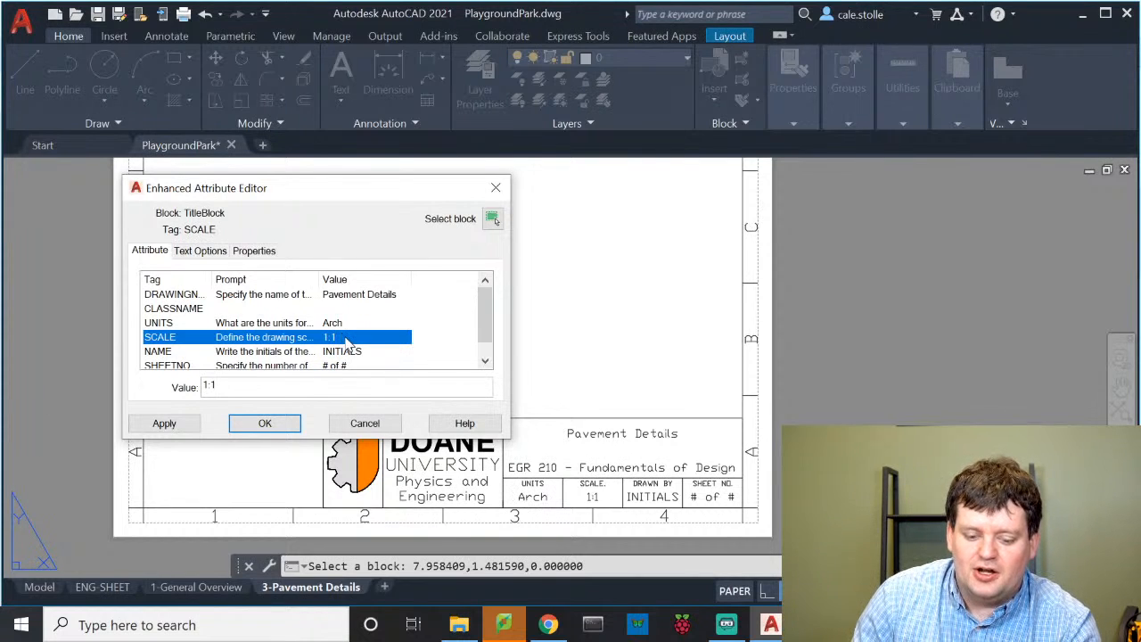
# Set the scale to 1"=100', the drafter's initials, and sheet 3 of #, then apply
pyautogui.click(301, 384)
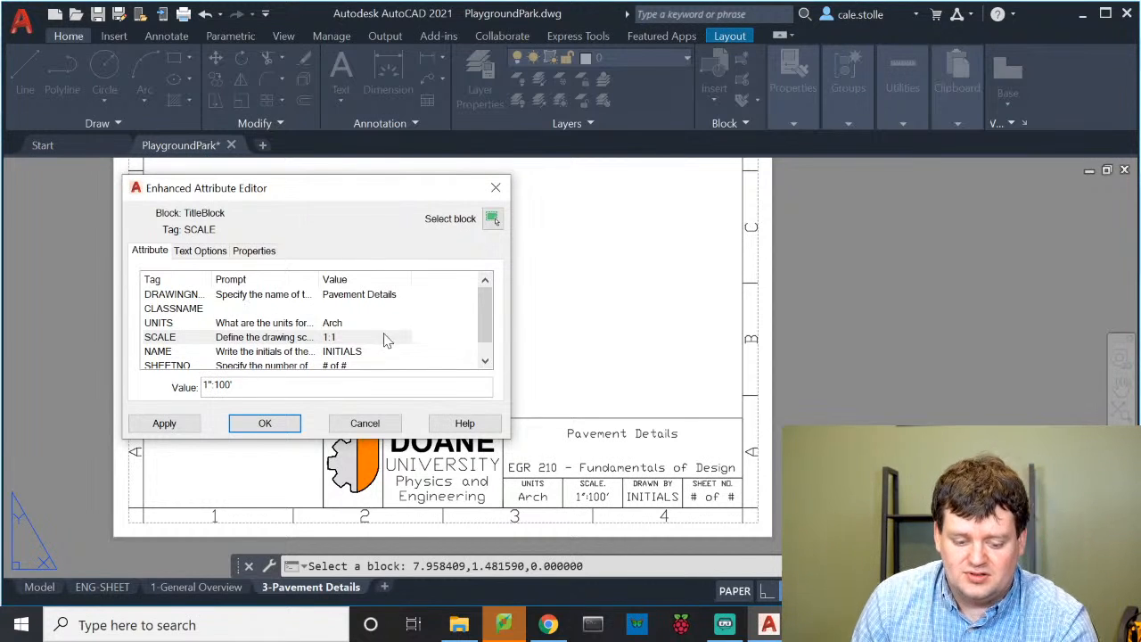
pyautogui.click(337, 353)
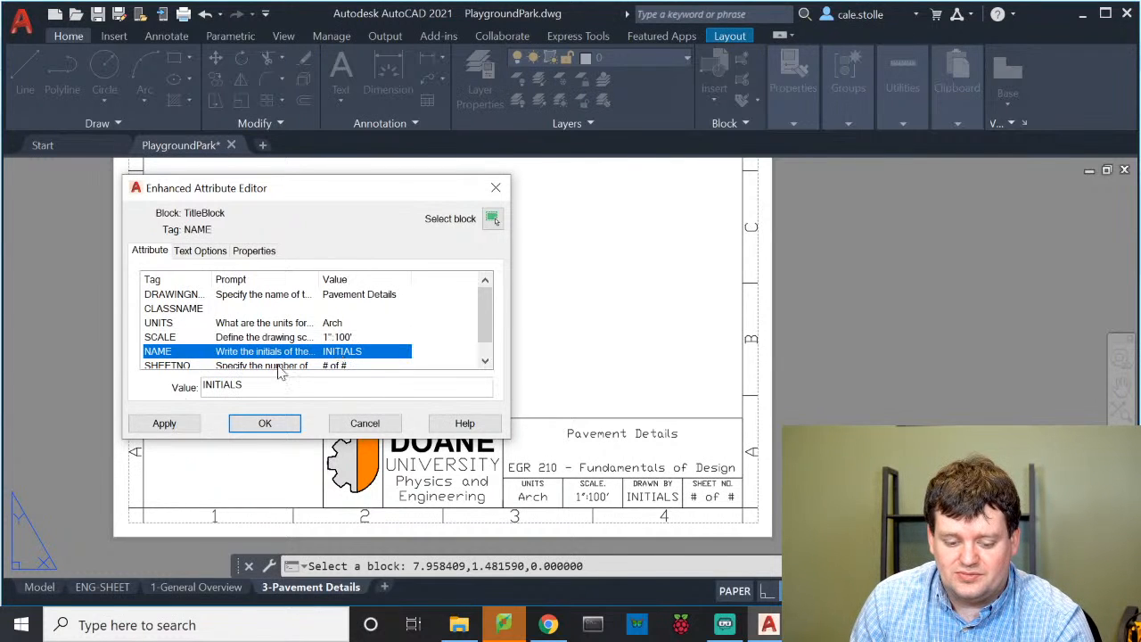
pyautogui.press('Tab')
pyautogui.write('CJS')
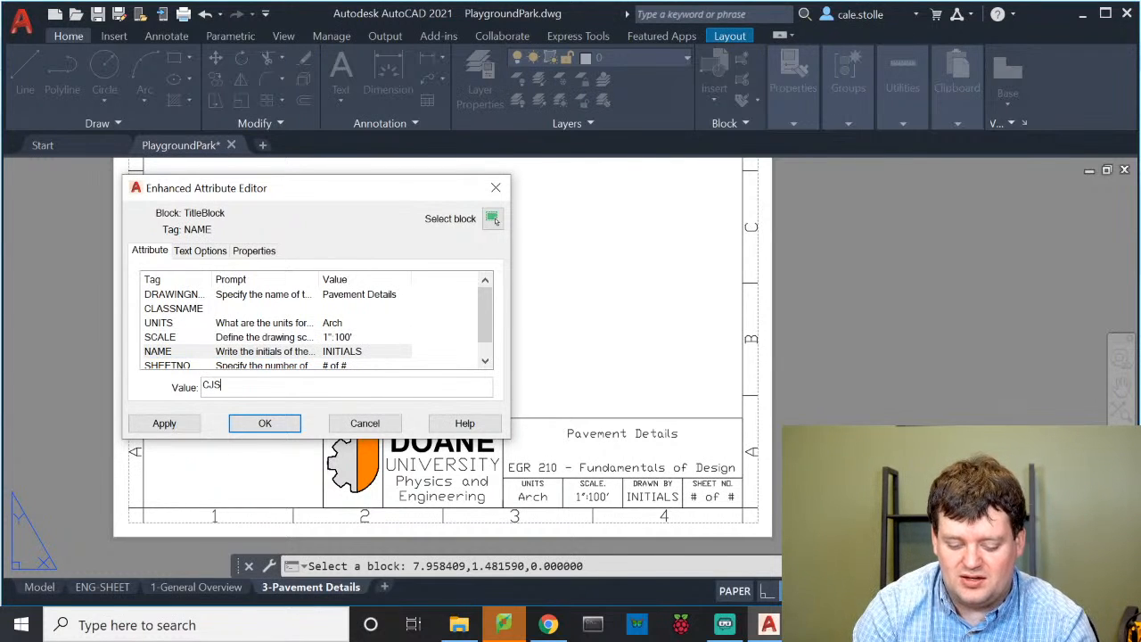
pyautogui.scroll(-1, 395, 344)
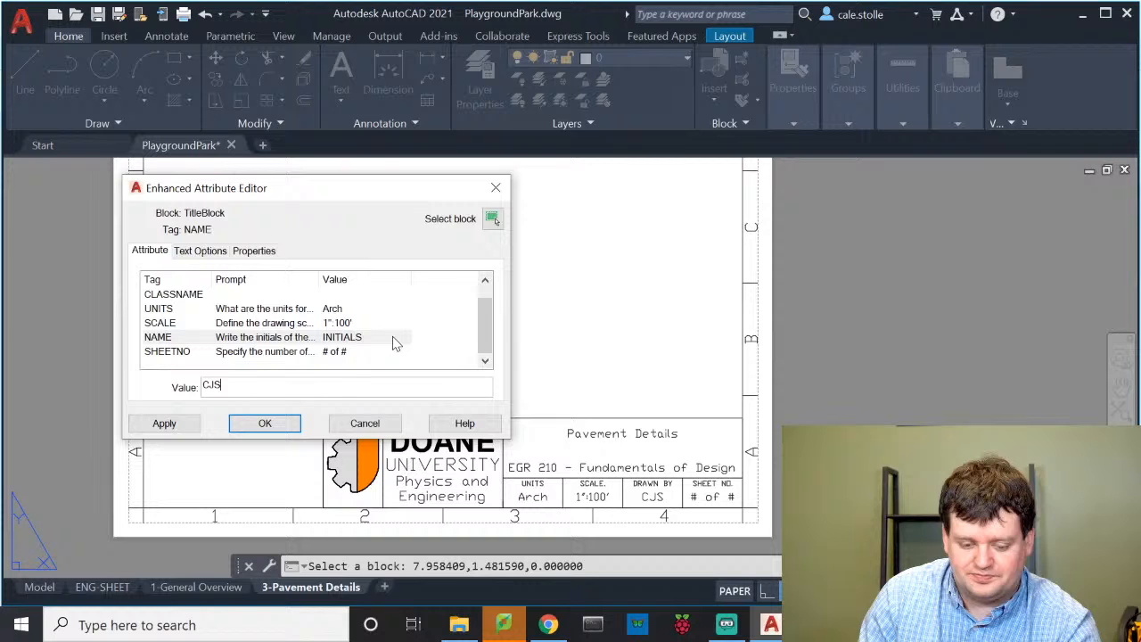
pyautogui.click(347, 352)
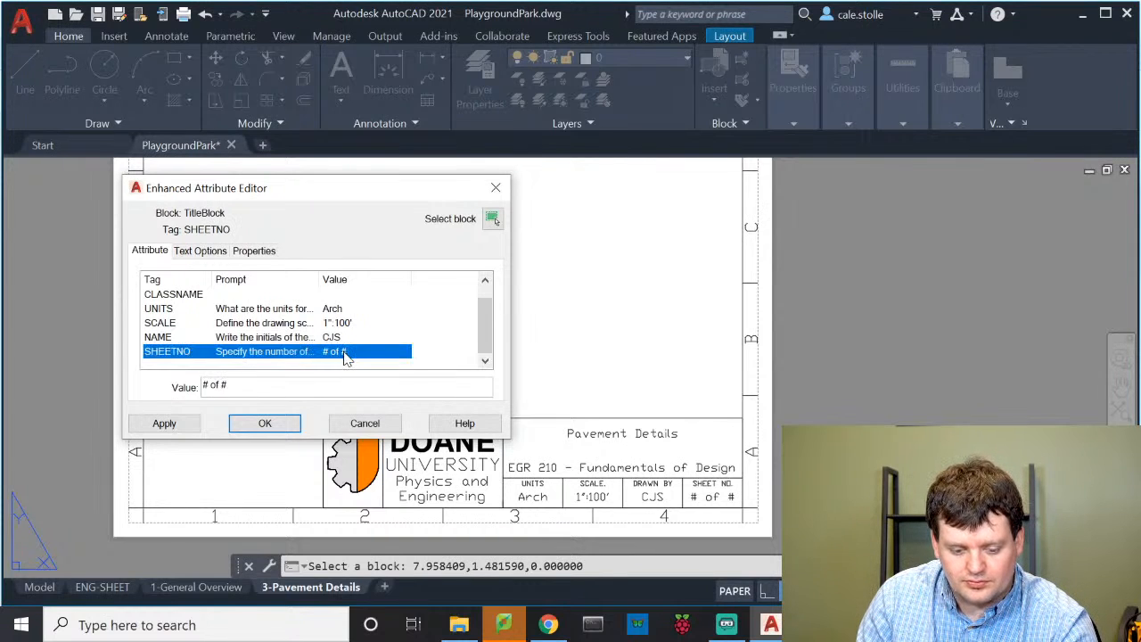
pyautogui.click(211, 385)
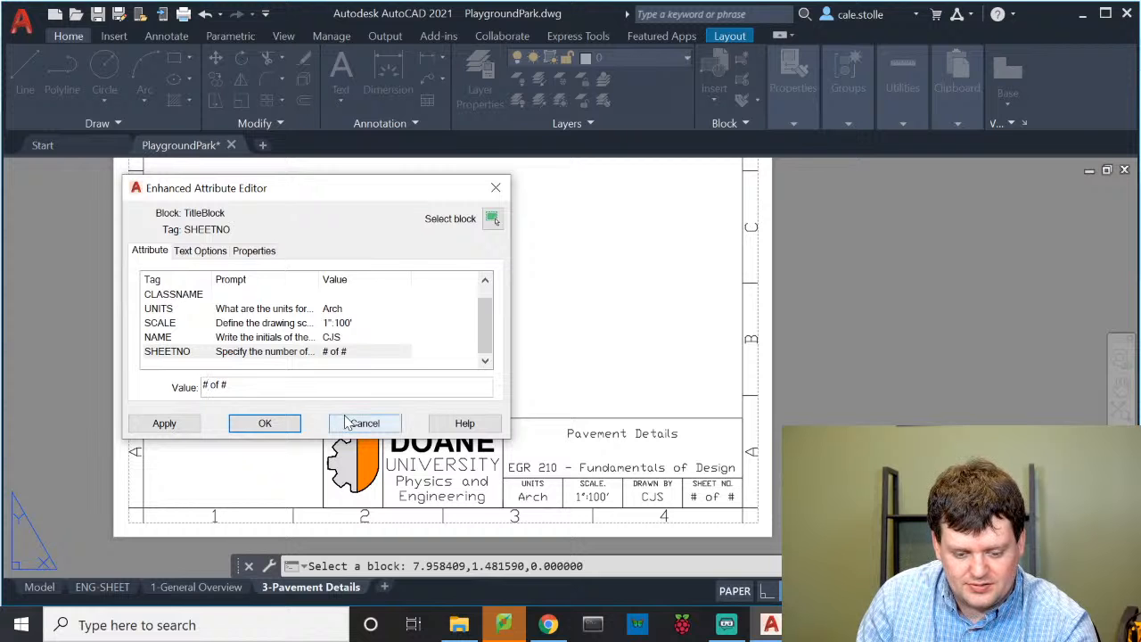
pyautogui.click(265, 424)
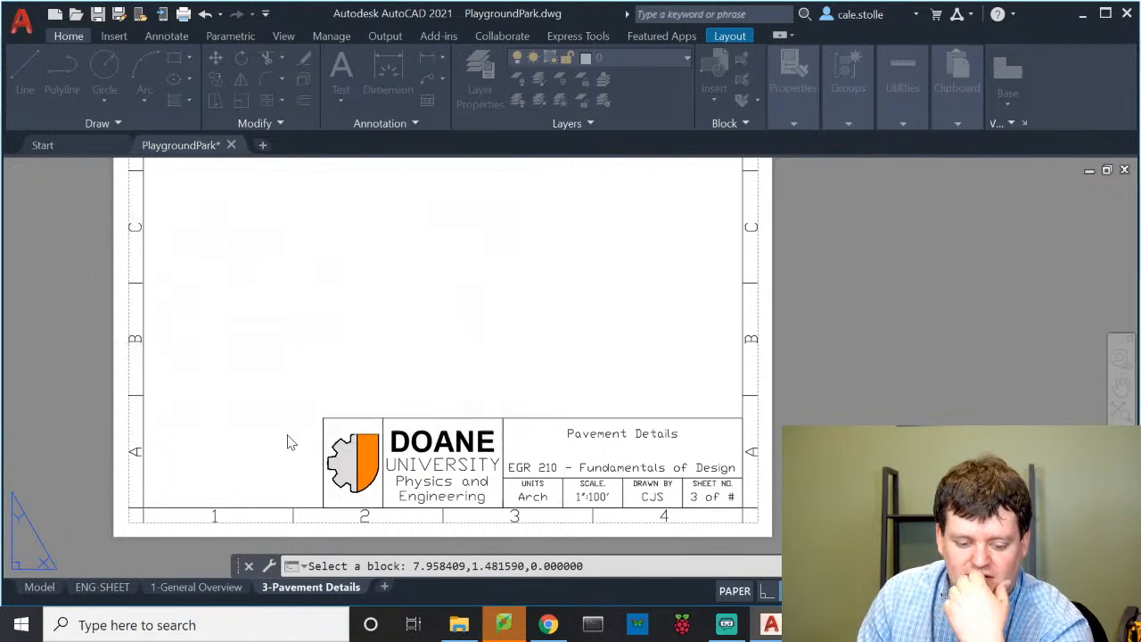
# Draw a rectangular viewport spanning the sheet to show the park plan
pyautogui.scroll(-2, 444, 312)
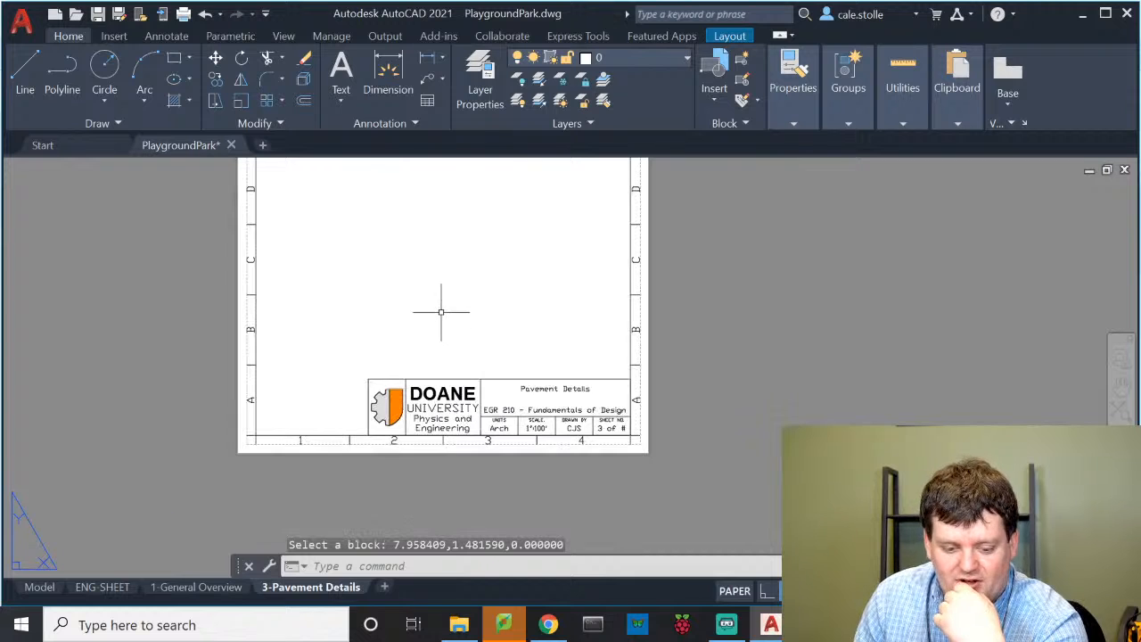
pyautogui.click(729, 36)
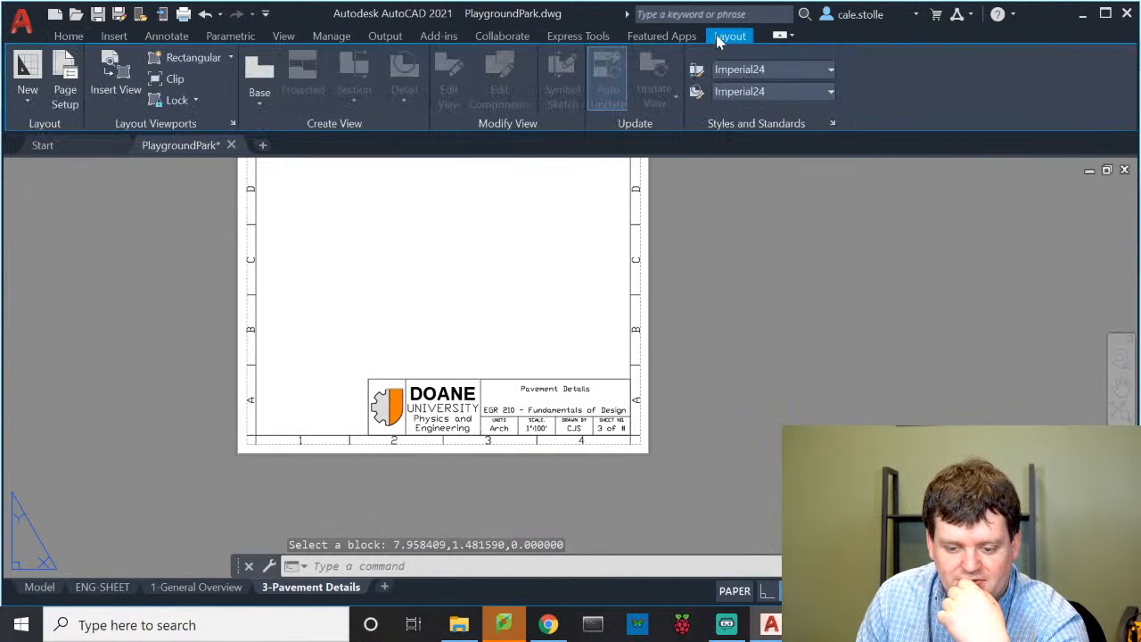
pyautogui.click(169, 57)
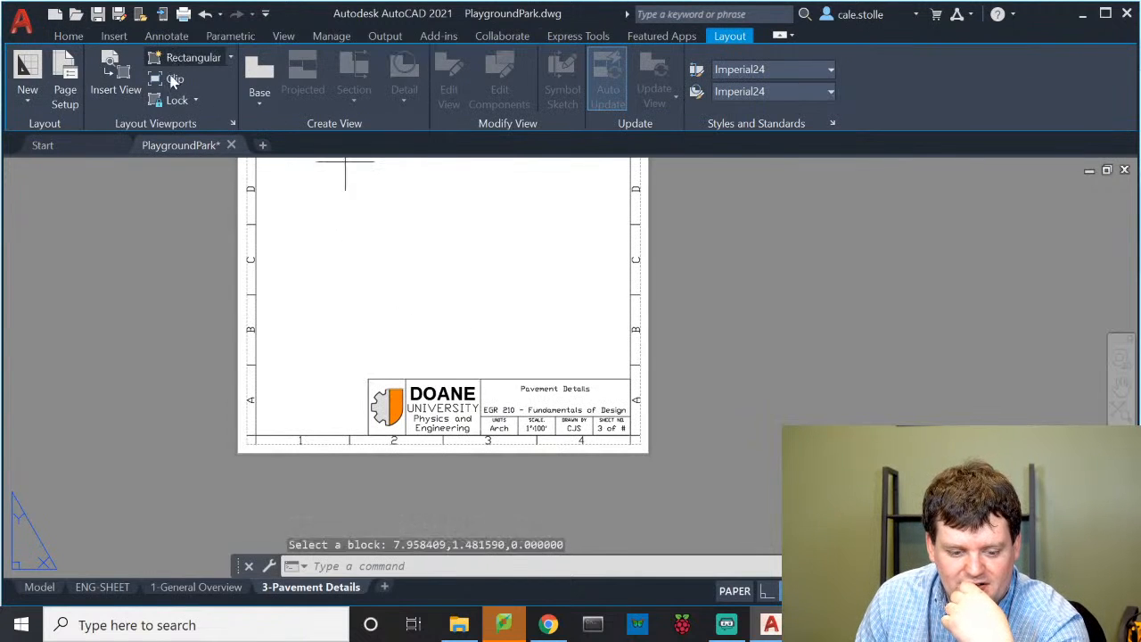
pyautogui.moveTo(293, 296); pyautogui.dragTo(312, 343, button='middle')
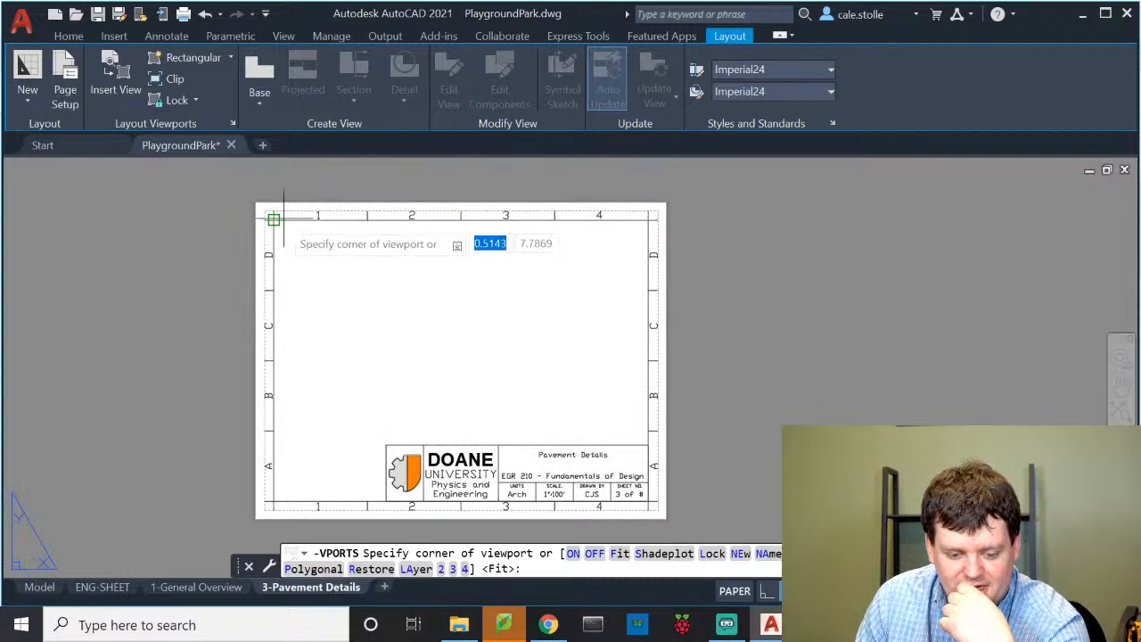
pyautogui.click(274, 219)
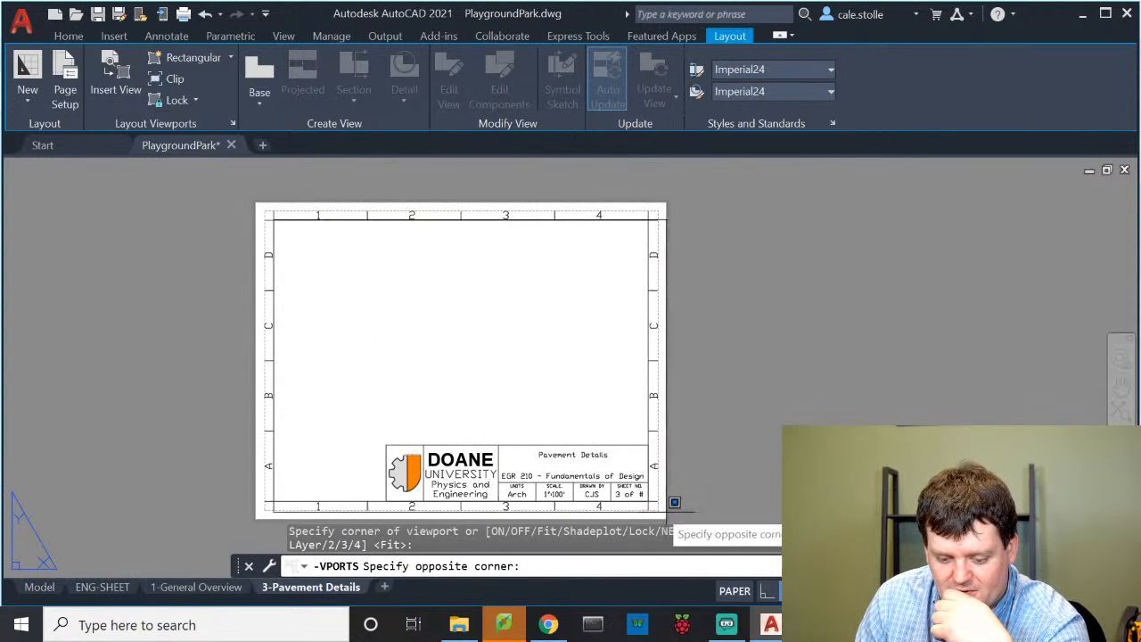
pyautogui.click(648, 502)
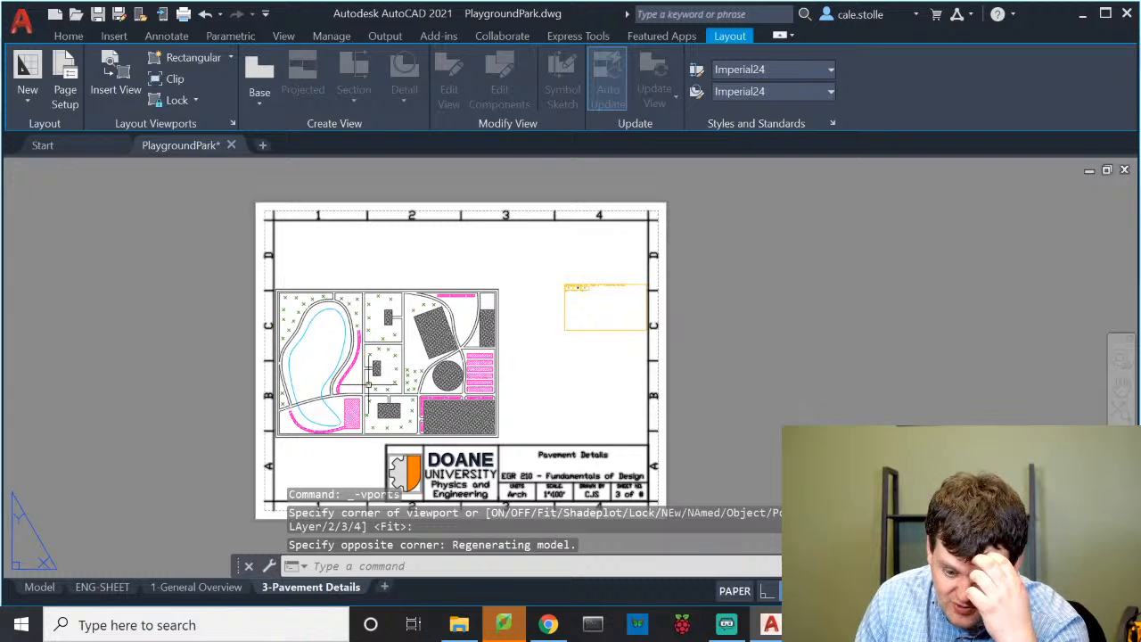
# Move the new viewport onto the VIEWPORTS layer
pyautogui.press('Escape')
pyautogui.press('Escape')
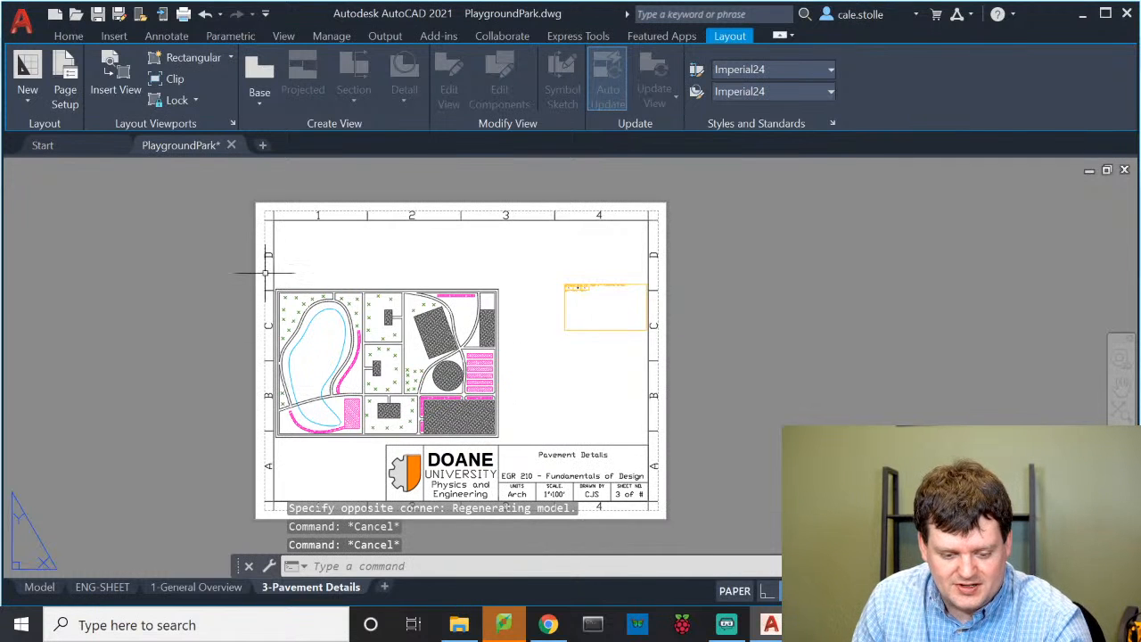
pyautogui.click(278, 263)
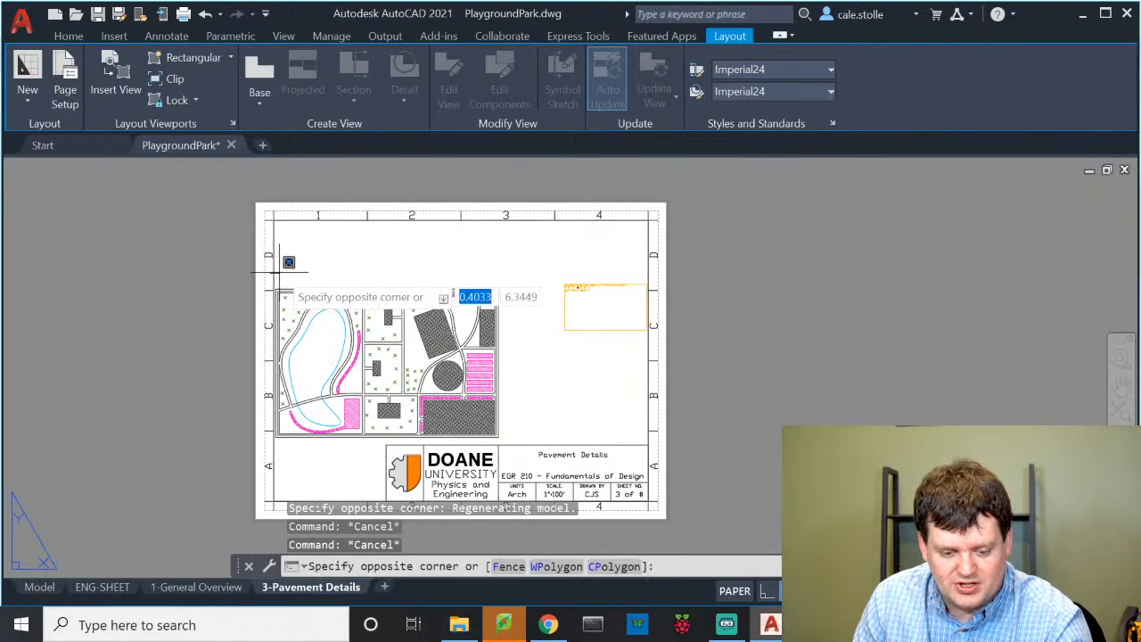
pyautogui.press('Escape')
pyautogui.click(273, 272)
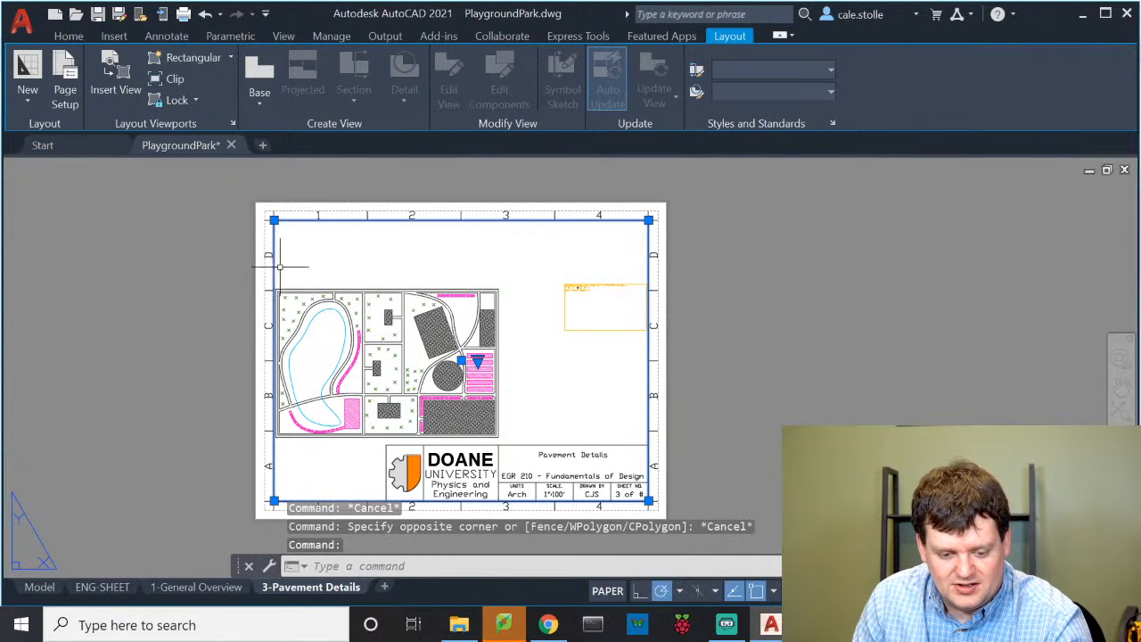
pyautogui.click(68, 37)
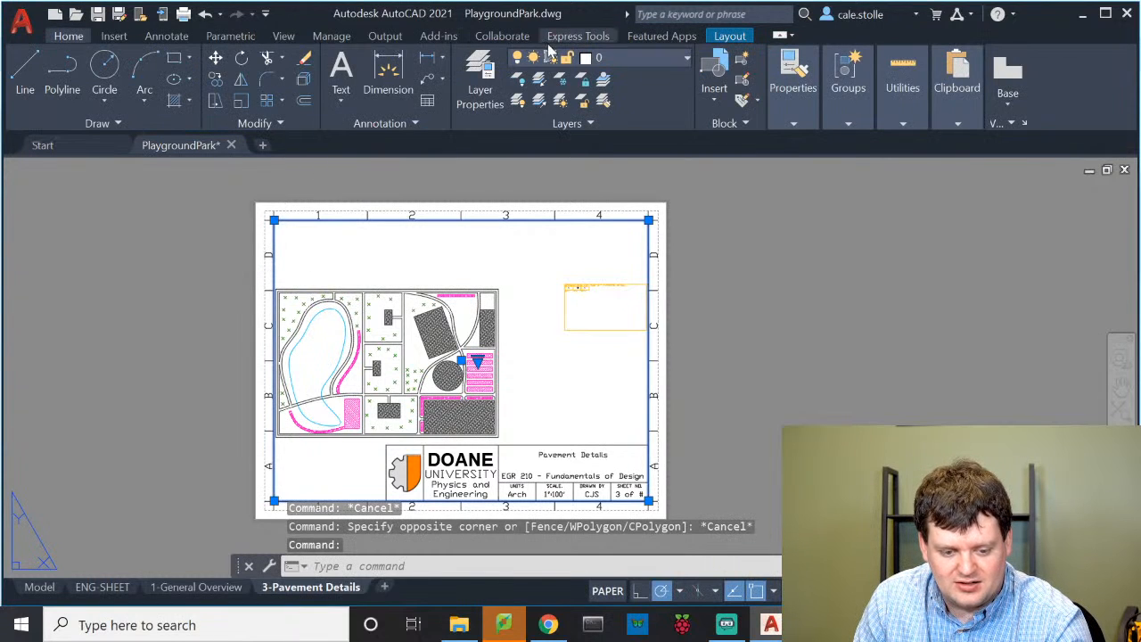
pyautogui.click(588, 59)
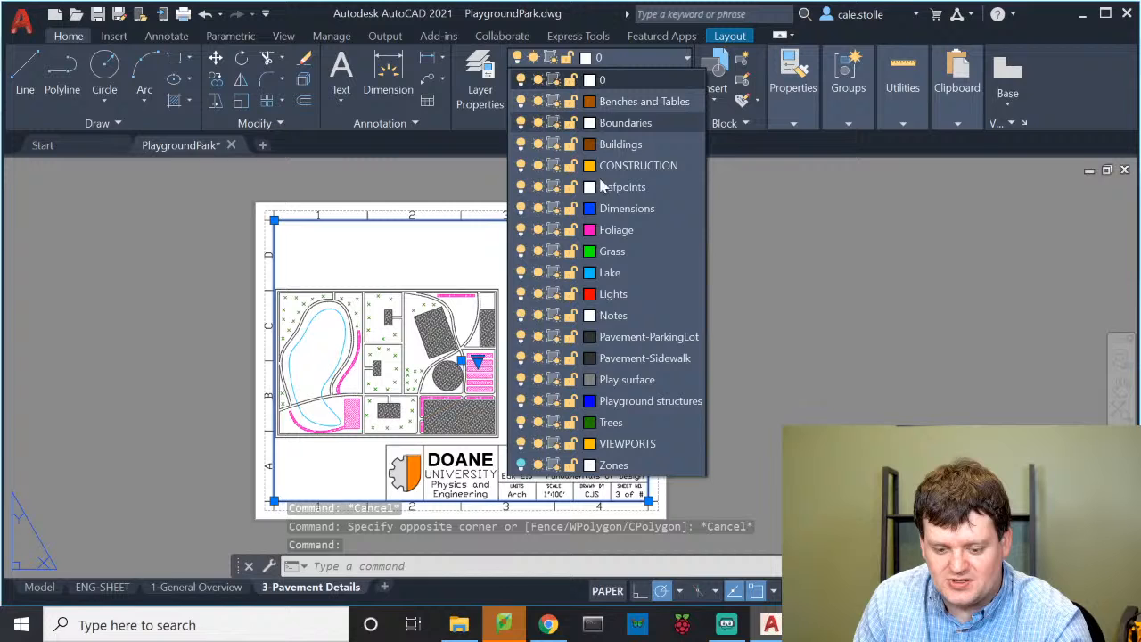
pyautogui.click(640, 443)
pyautogui.press('Escape')
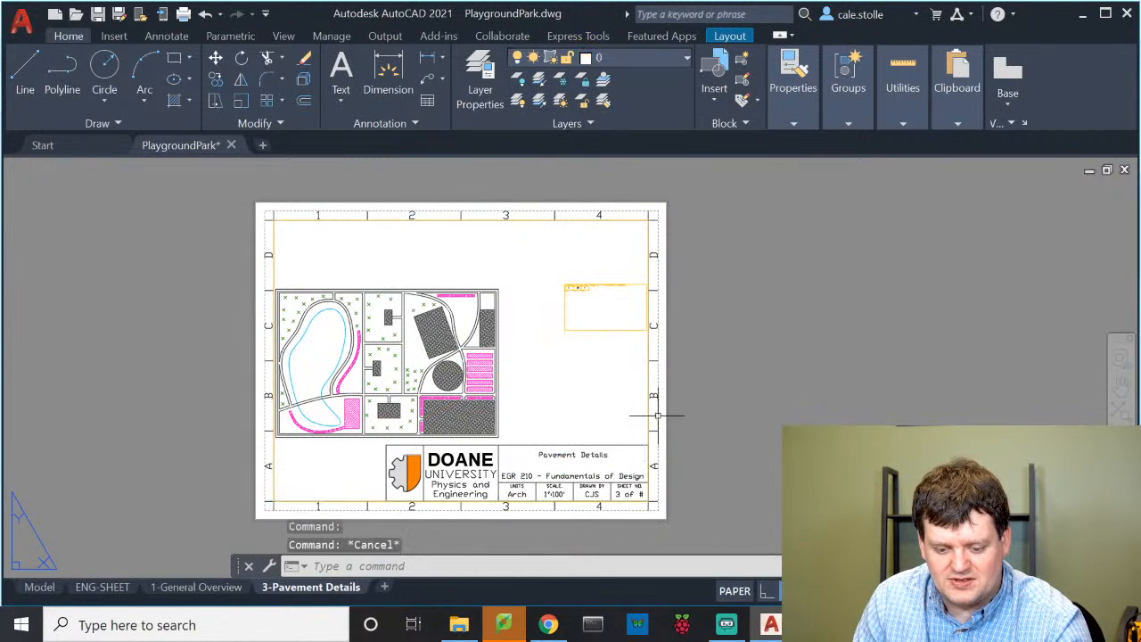
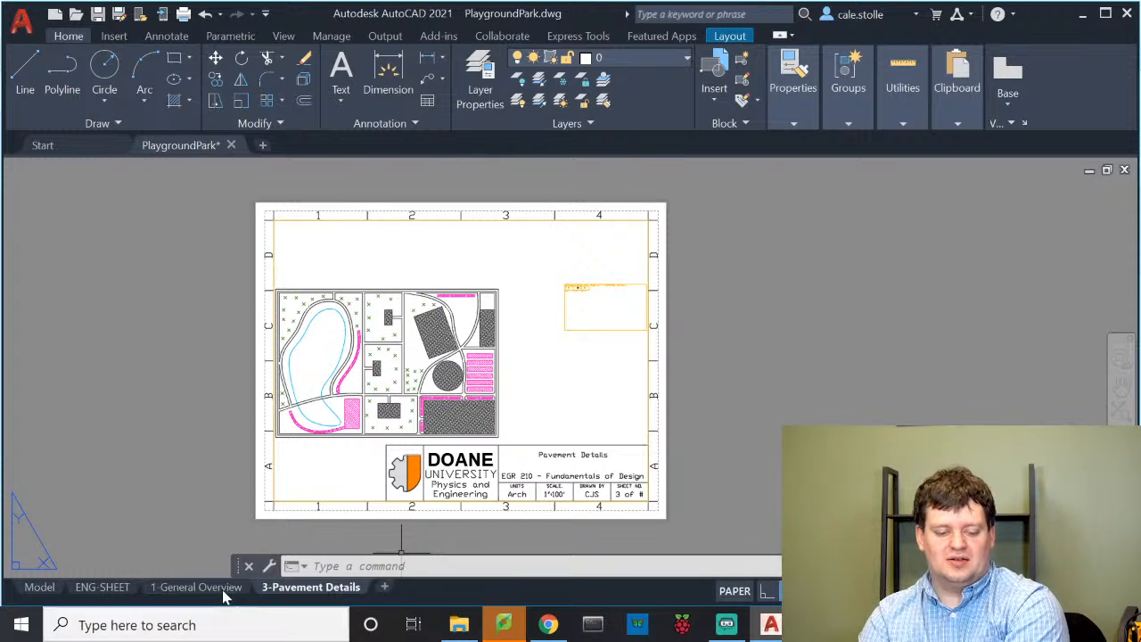
# In model space, start a multiline text box with MT, cancel it, and return to the 3-Pavement Details layout
pyautogui.click(40, 587)
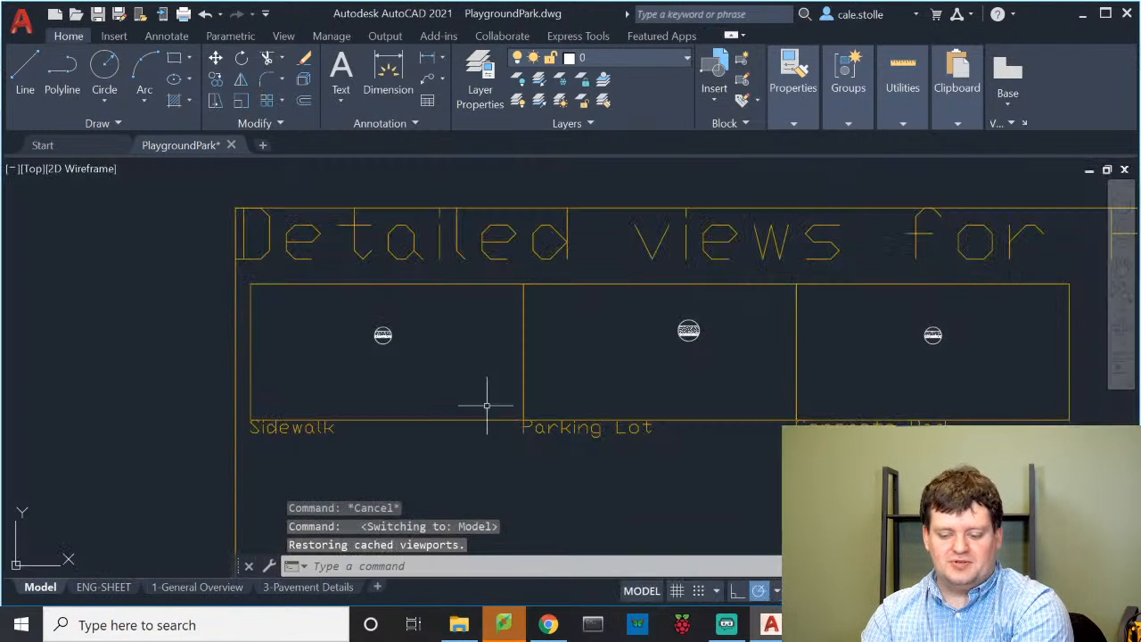
pyautogui.scroll(4, 375, 385)
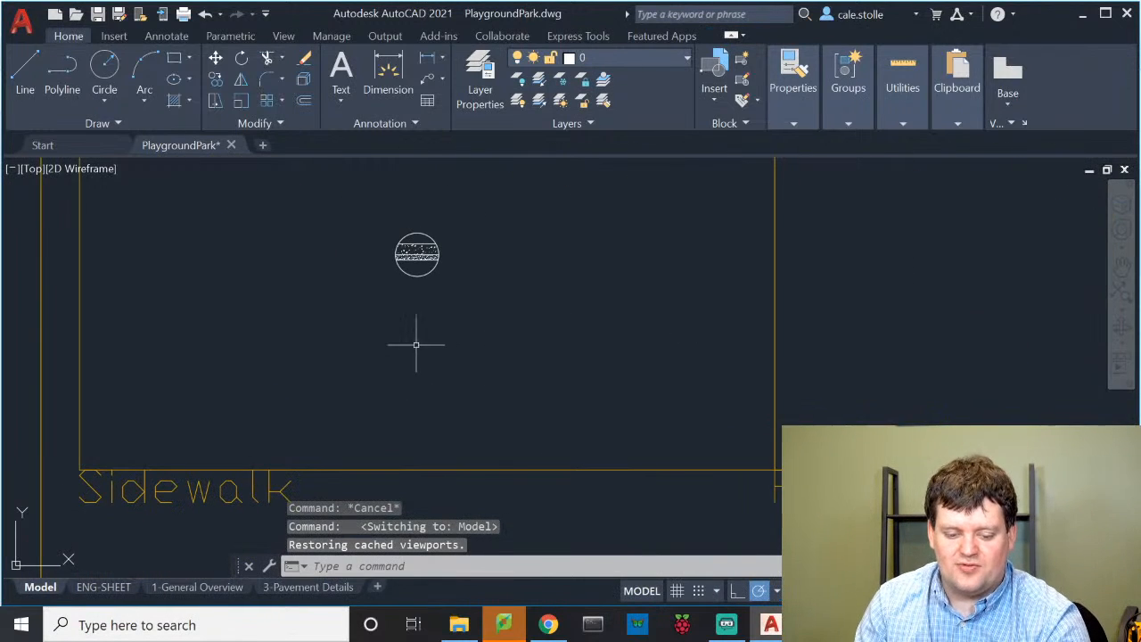
pyautogui.write('mt')
pyautogui.press('Return')
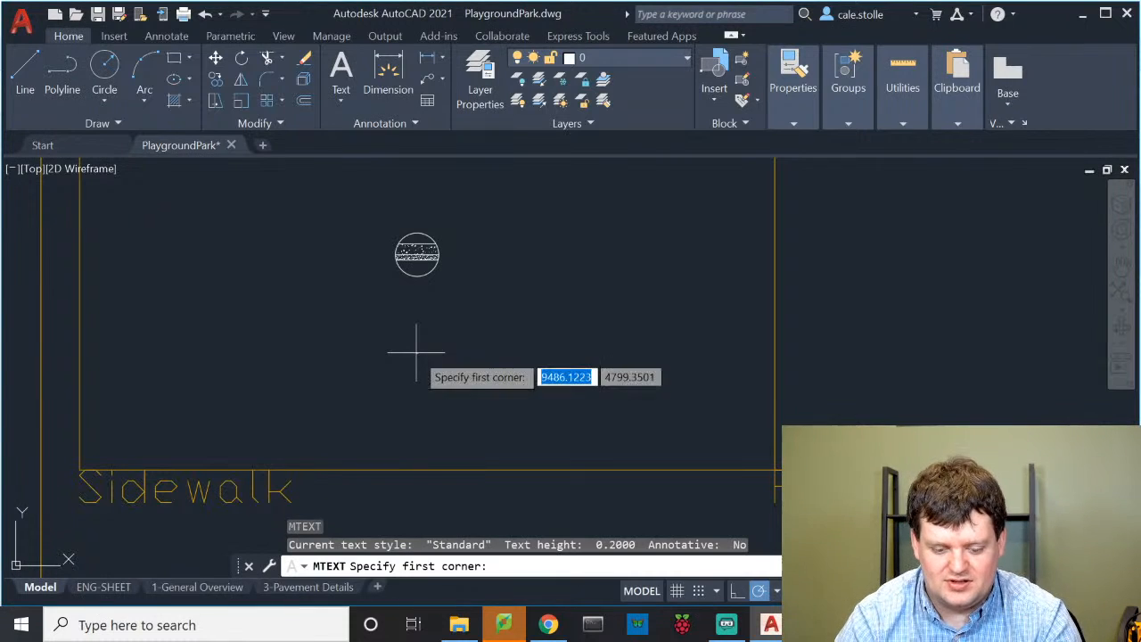
pyautogui.click(292, 288)
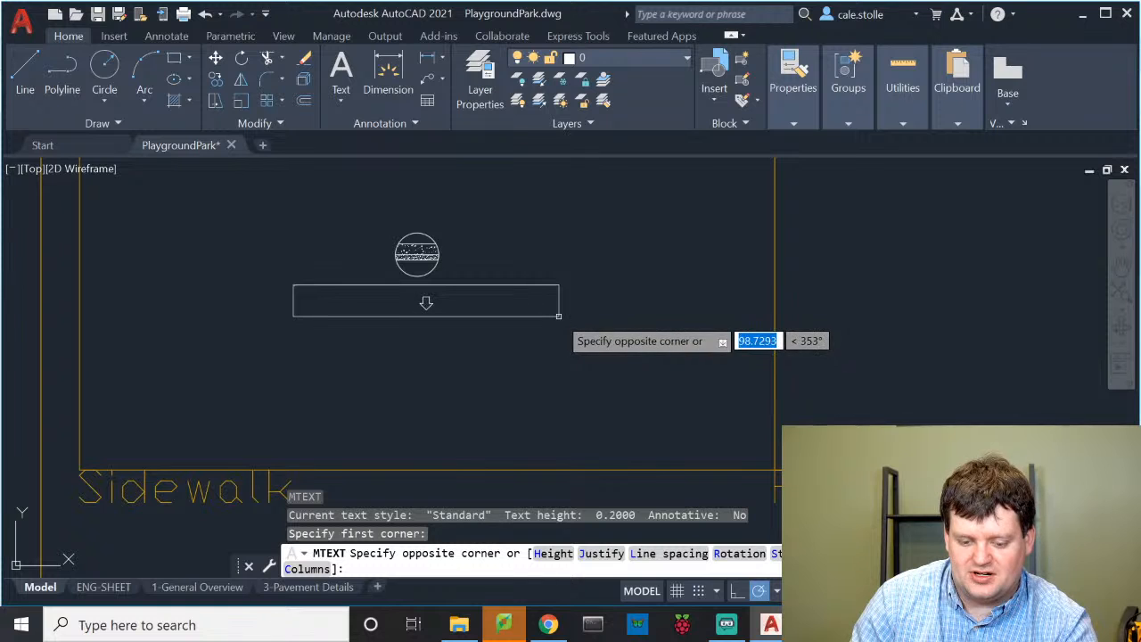
pyautogui.press('Escape')
pyautogui.press('Escape')
pyautogui.press('Escape')
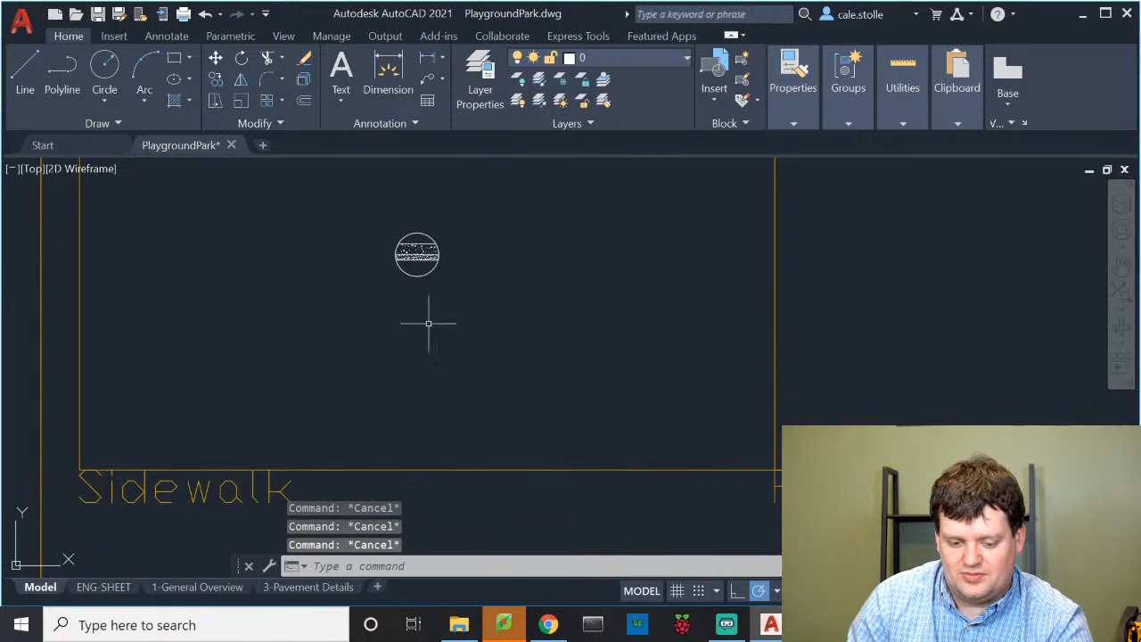
pyautogui.click(309, 586)
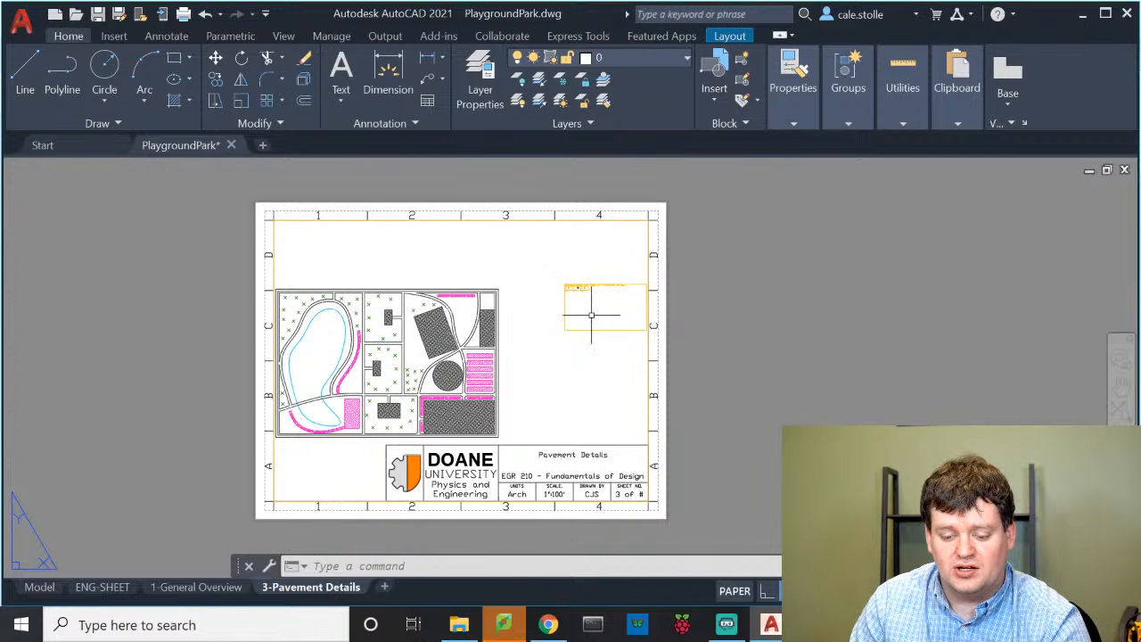
# Pan and zoom inside the viewport to frame the circular sidewalk section, then return to paper space
pyautogui.click(553, 339)
pyautogui.scroll(4, 501, 346)
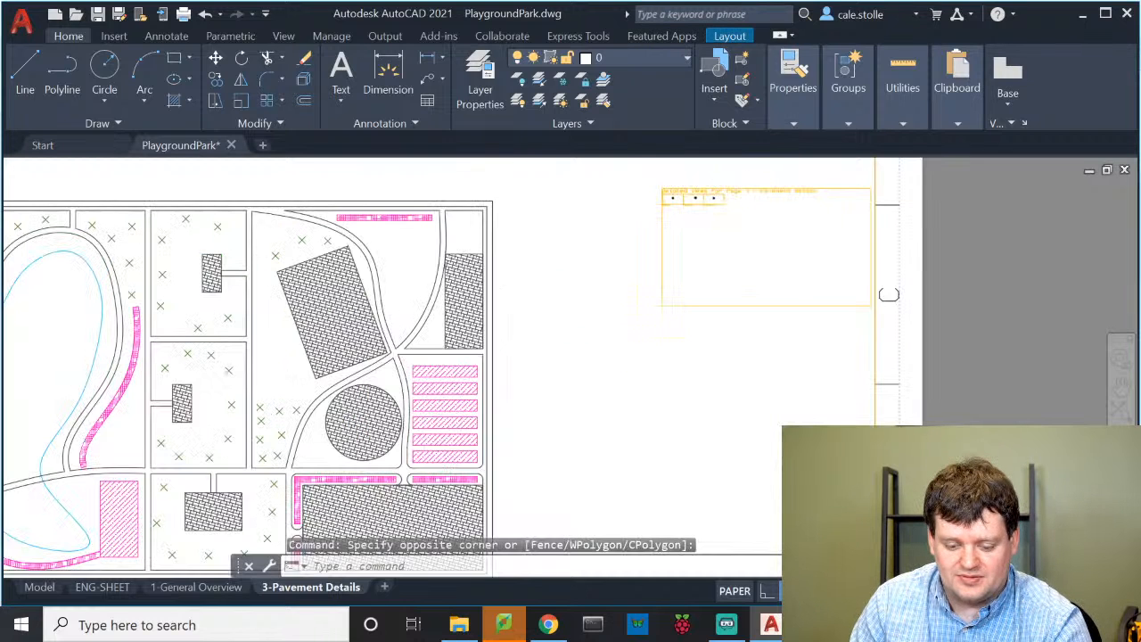
pyautogui.scroll(-5, 552, 331)
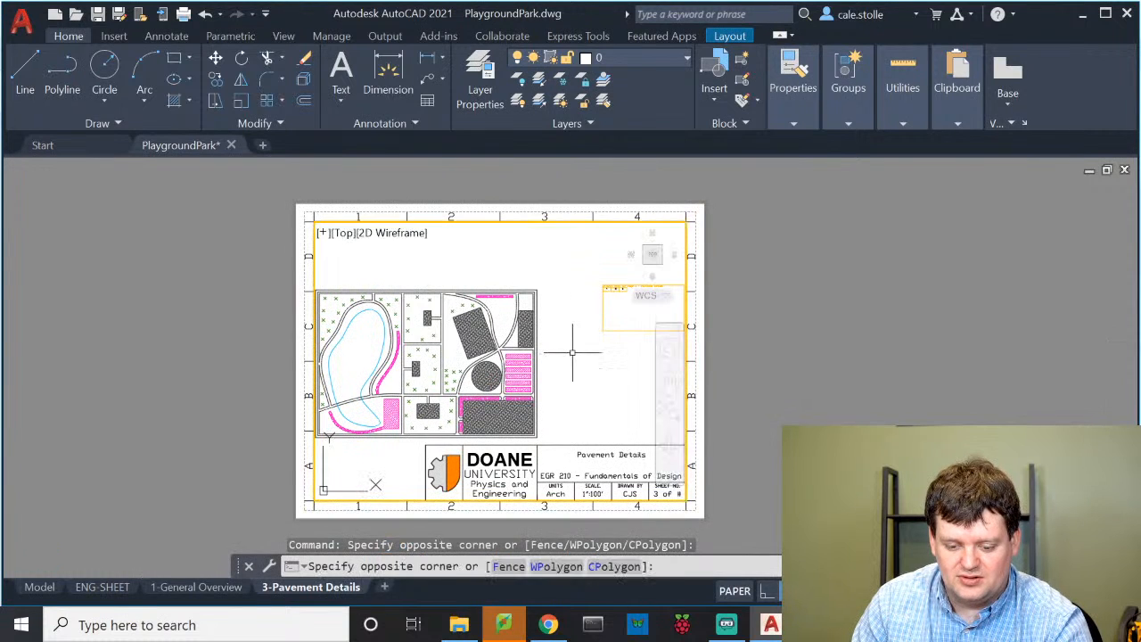
pyautogui.doubleClick(573, 352)
pyautogui.scroll(4, 571, 326)
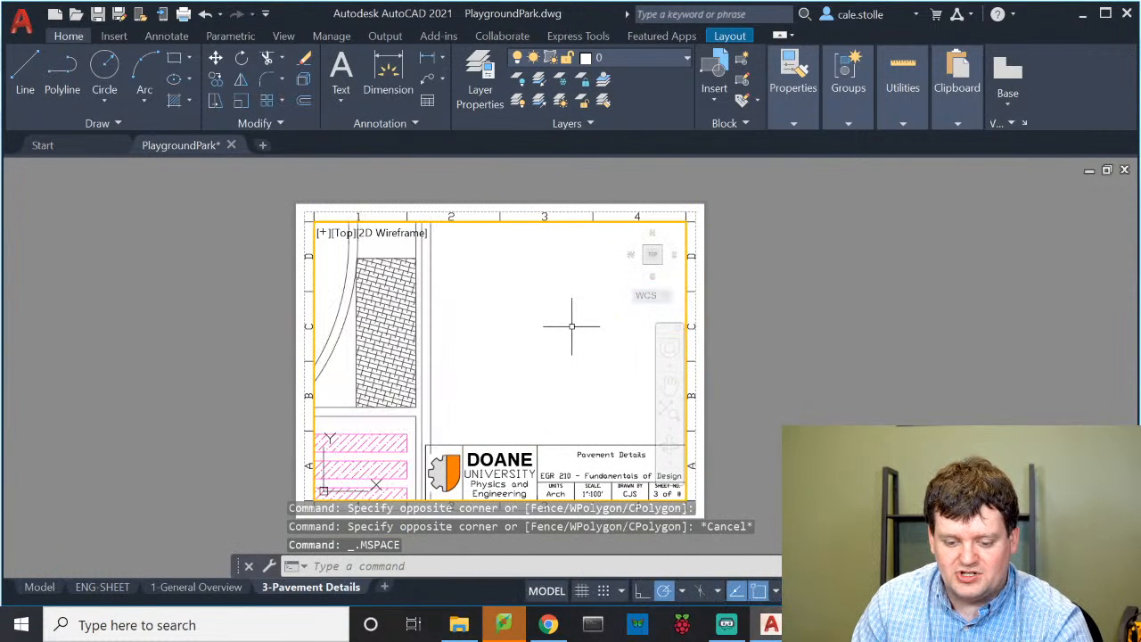
pyautogui.moveTo(571, 326); pyautogui.dragTo(449, 351, button='middle')
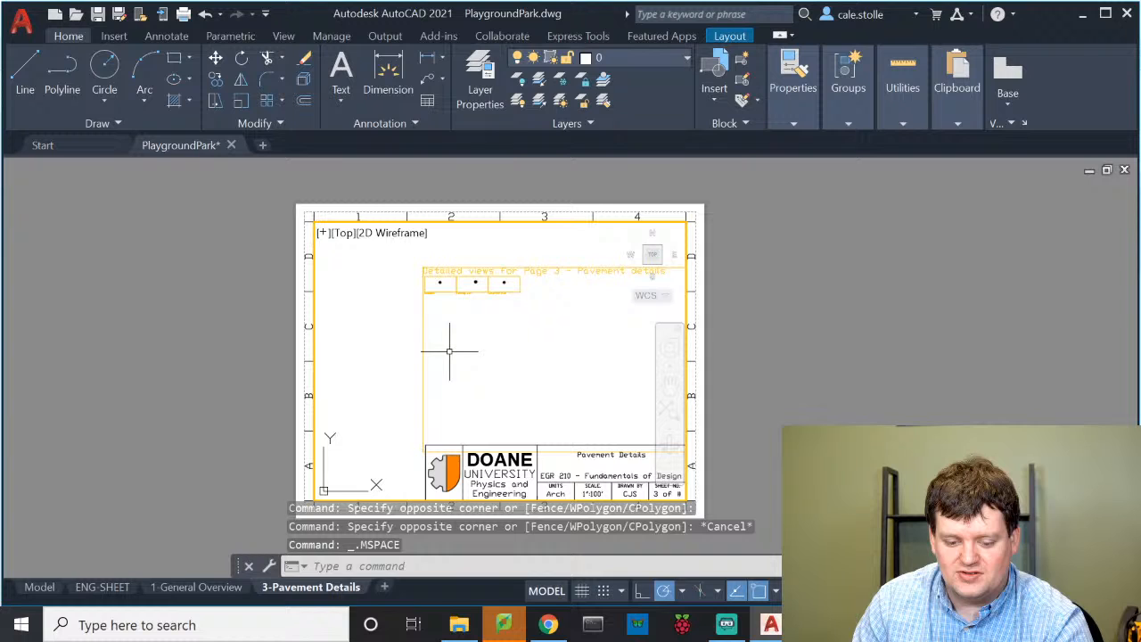
pyautogui.scroll(5, 437, 276)
pyautogui.scroll(4, 318, 372)
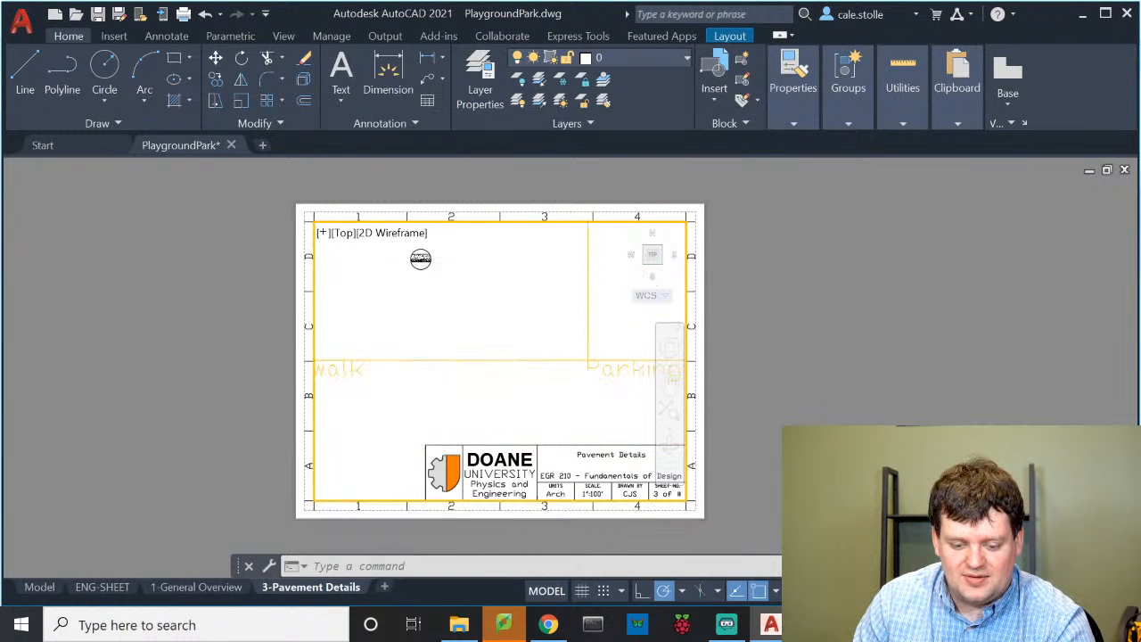
pyautogui.scroll(4, 428, 256)
pyautogui.moveTo(464, 334); pyautogui.dragTo(507, 351, button='middle')
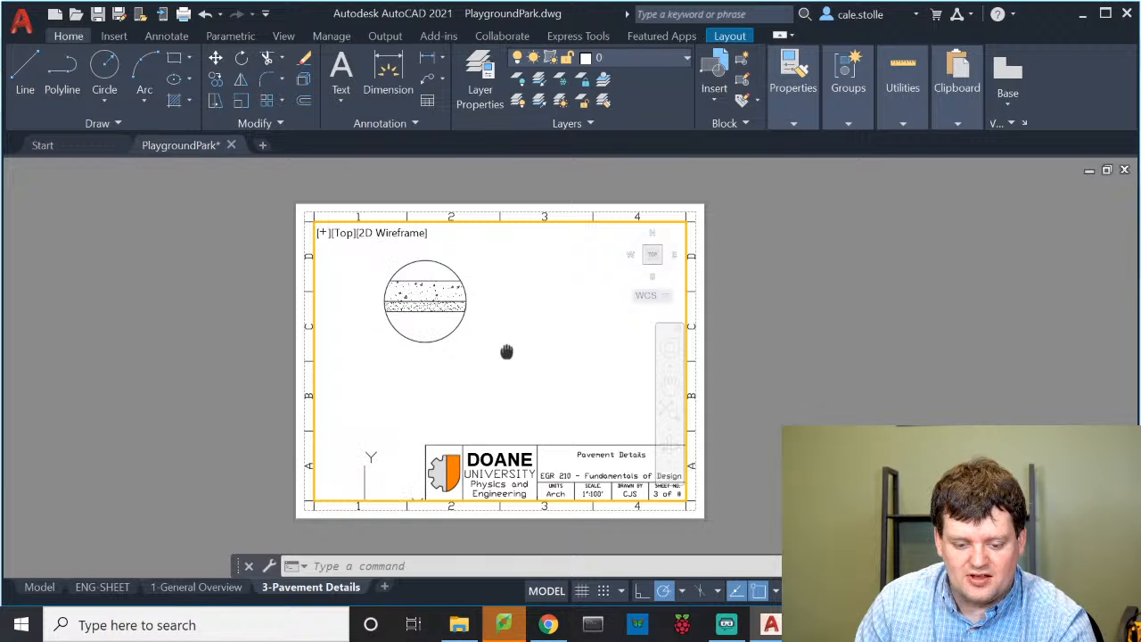
pyautogui.scroll(2, 472, 326)
pyautogui.scroll(-2, 486, 328)
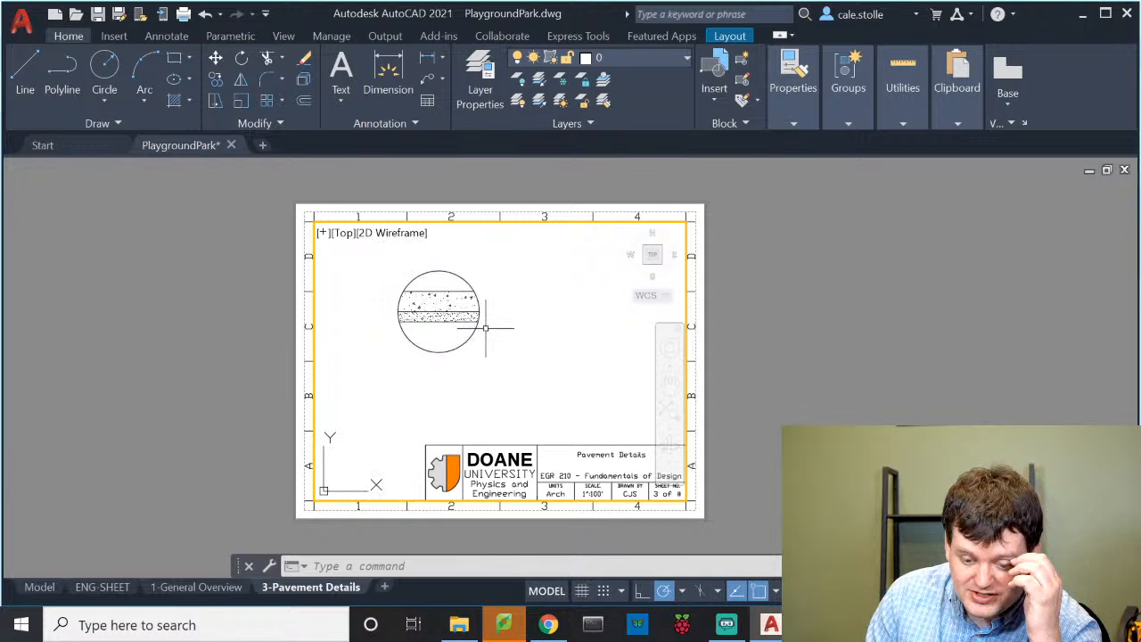
pyautogui.moveTo(486, 328)
pyautogui.mouseDown(button='middle')
pyautogui.moveTo(518, 361)
pyautogui.moveTo(453, 315)
pyautogui.mouseUp(button='middle')
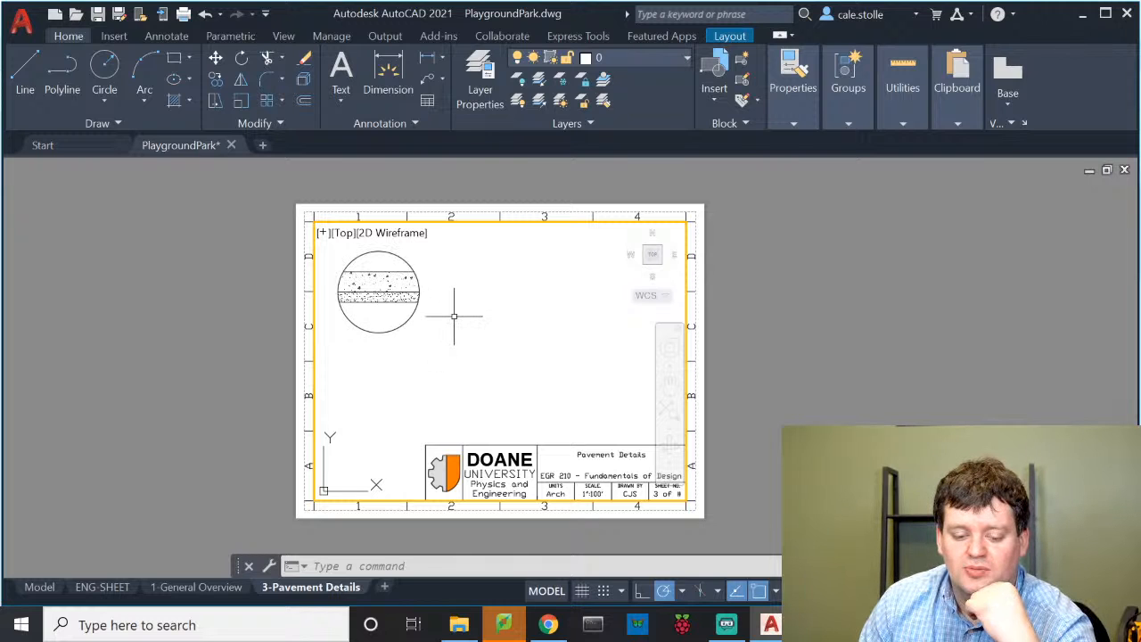
pyautogui.doubleClick(305, 192)
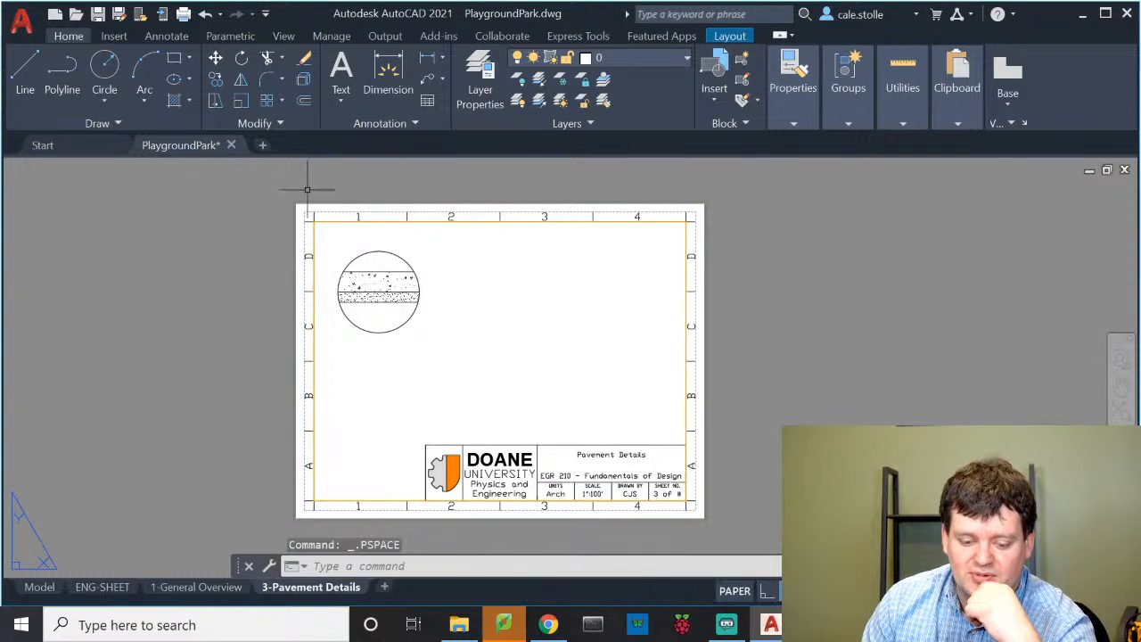
# Pull the viewport's bottom-right corner inward so it tightly frames the circular section
pyautogui.click(409, 221)
pyautogui.click(686, 501)
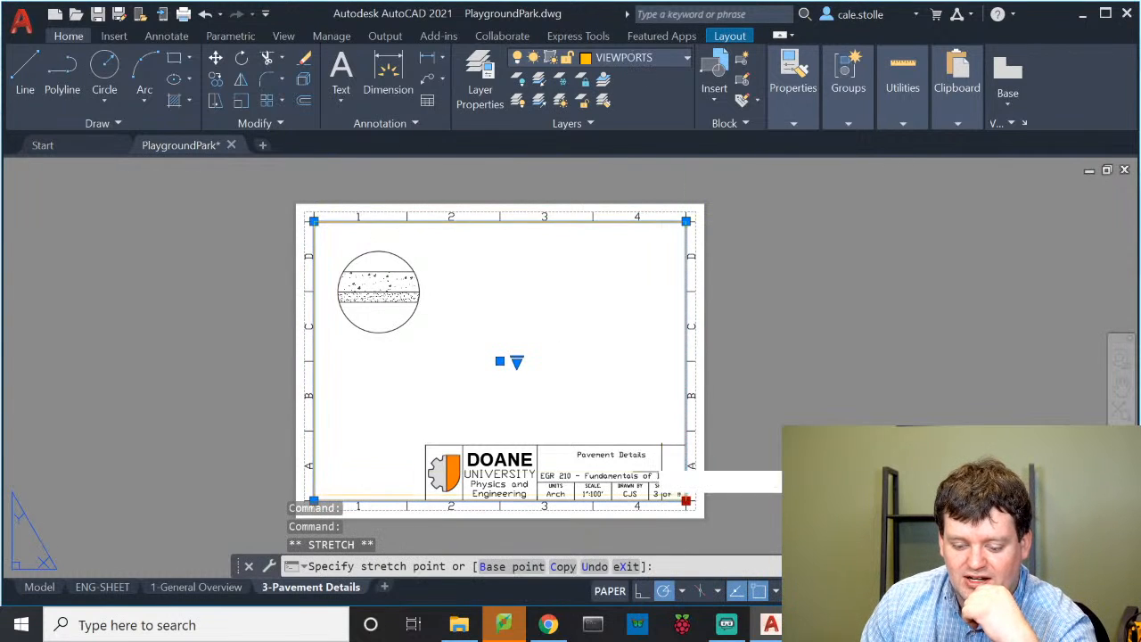
pyautogui.click(437, 354)
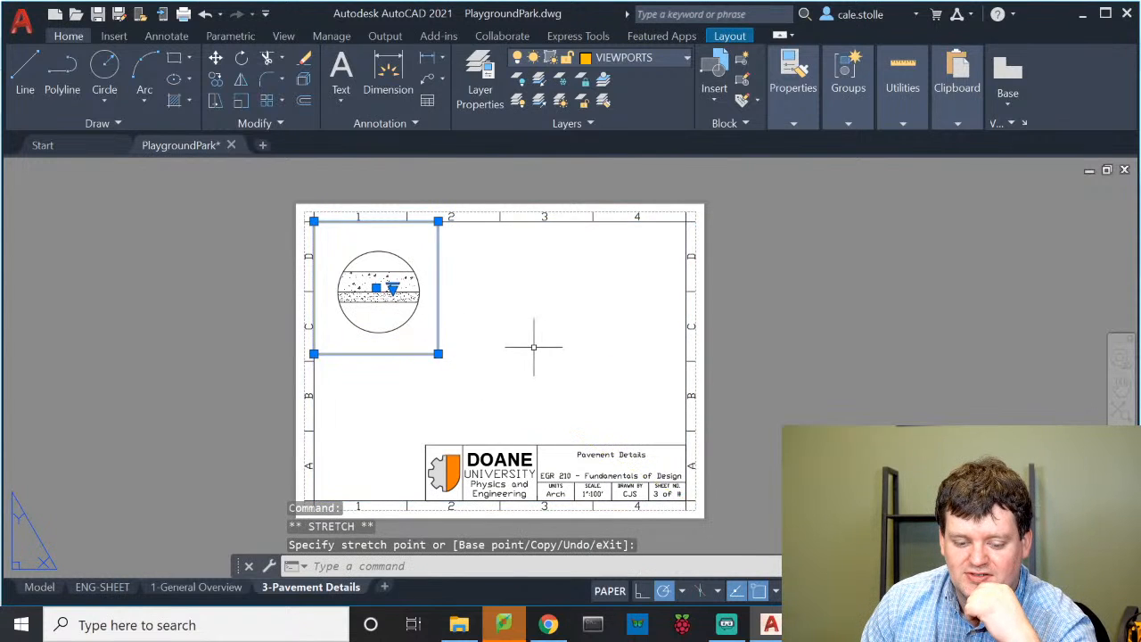
pyautogui.press('Escape')
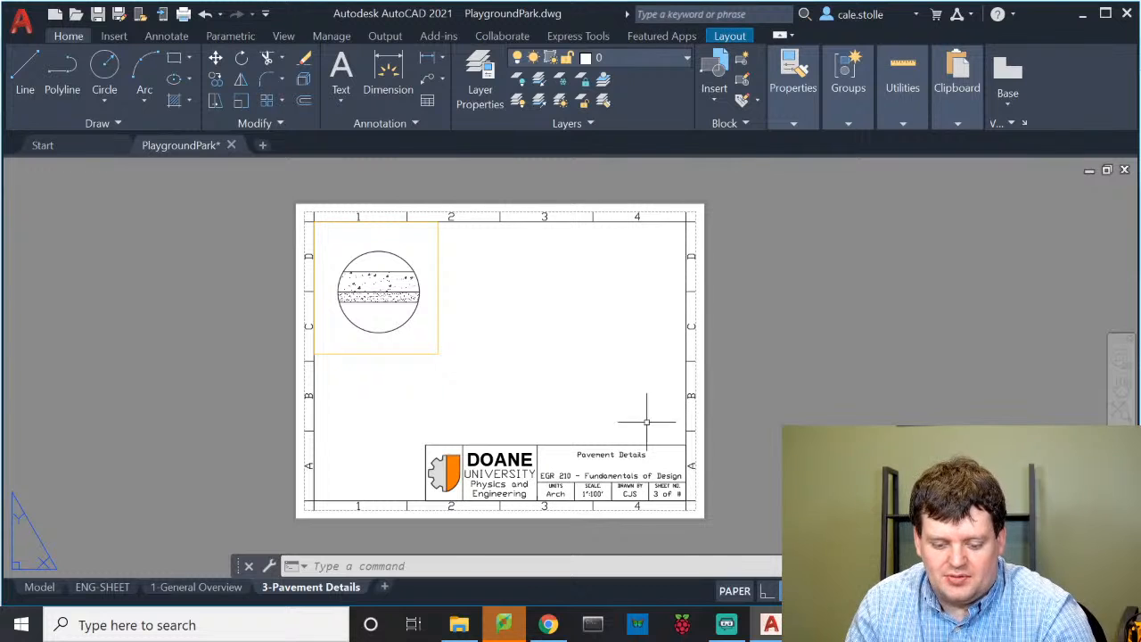
# Change the title block's SCALE attribute value to As dim
pyautogui.click(596, 490)
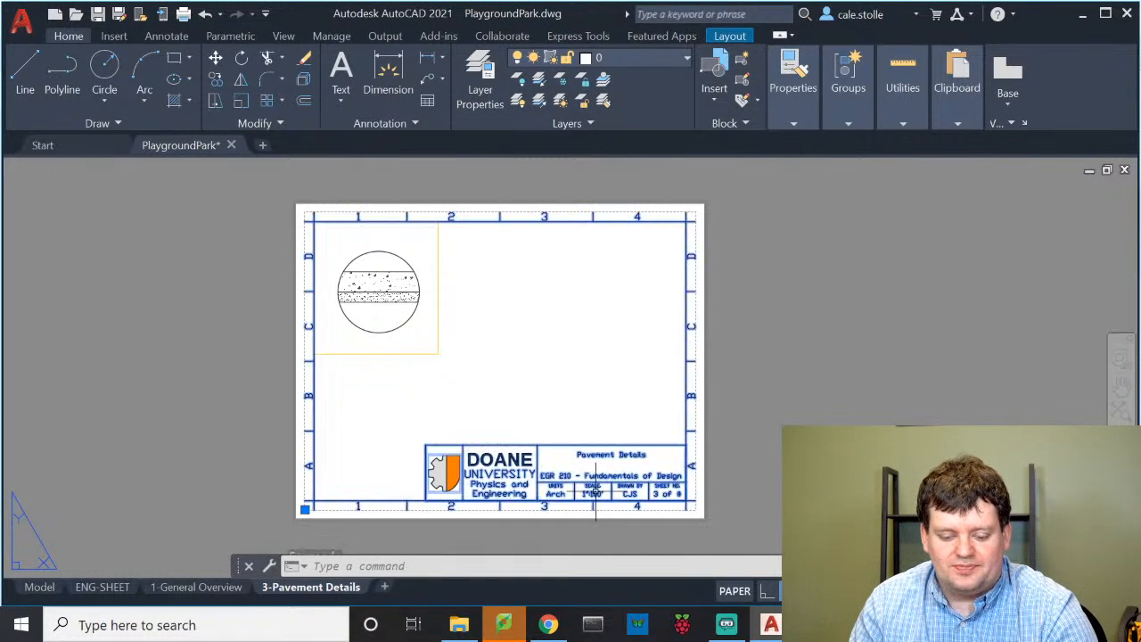
pyautogui.doubleClick(593, 492)
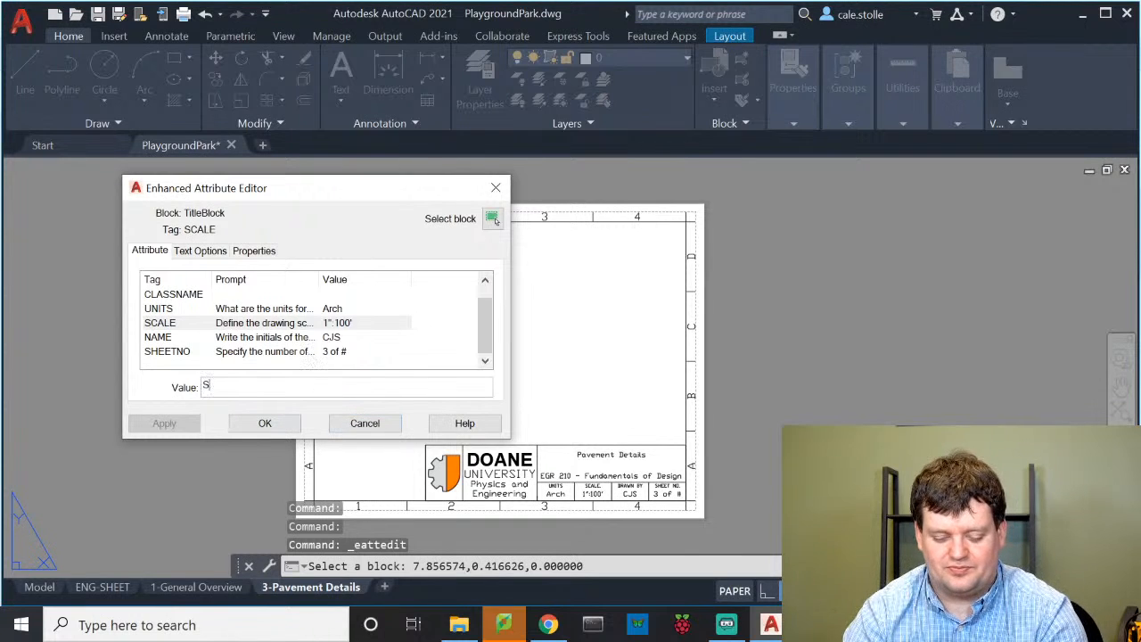
pyautogui.write('Specif')
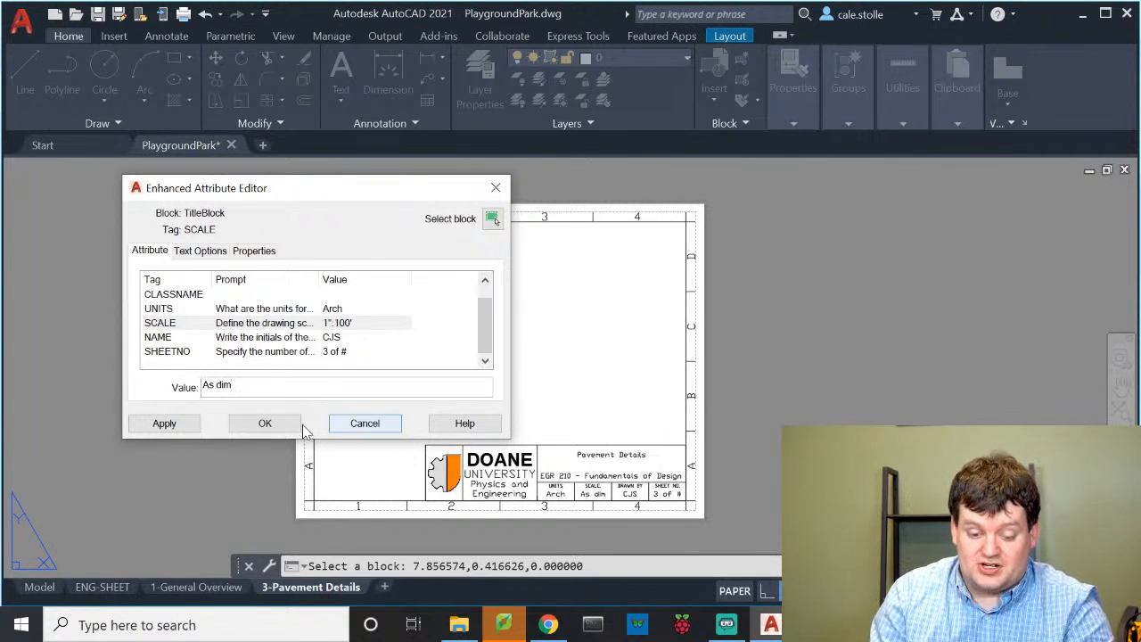
pyautogui.click(265, 423)
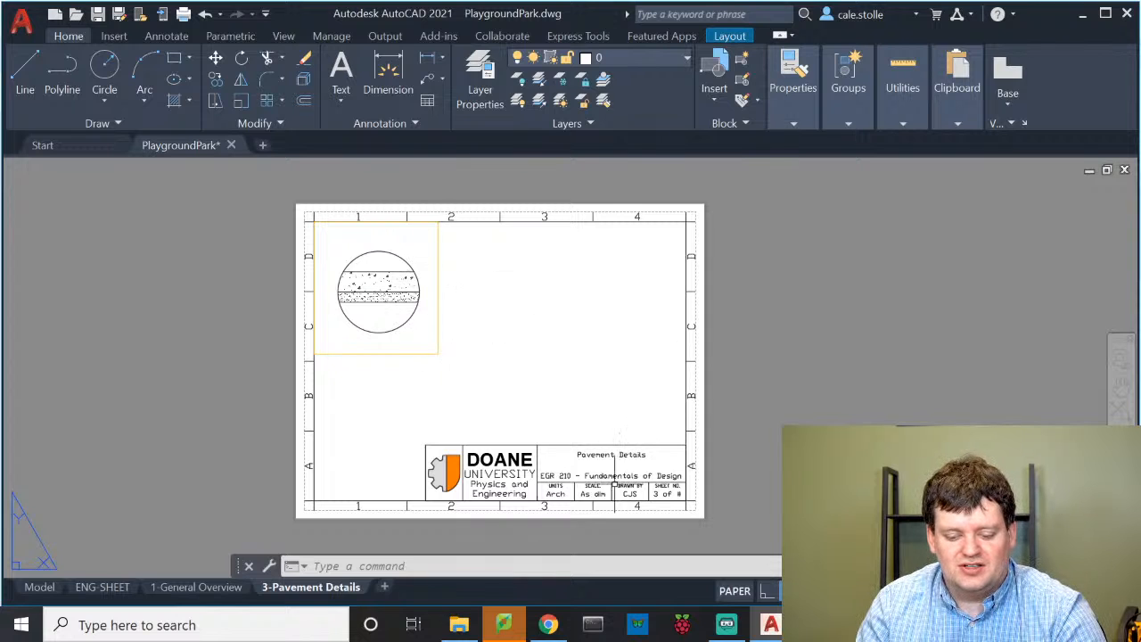
# Add the 2" and 4" layer-thickness dimensions beside the circular section
pyautogui.click(390, 79)
pyautogui.scroll(5, 409, 294)
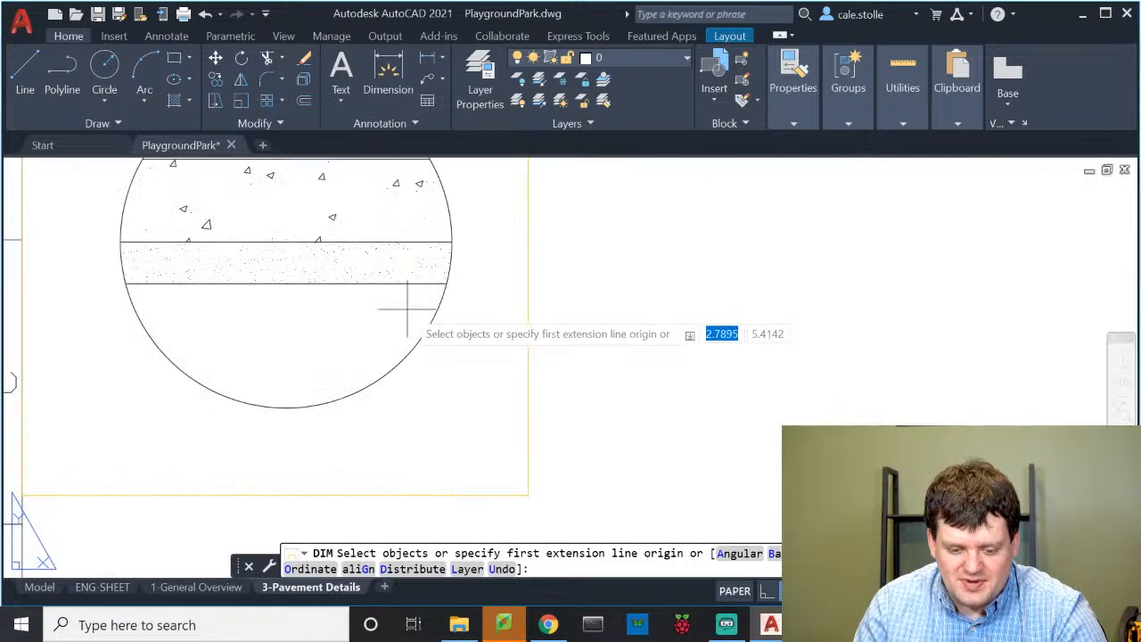
pyautogui.click(456, 225)
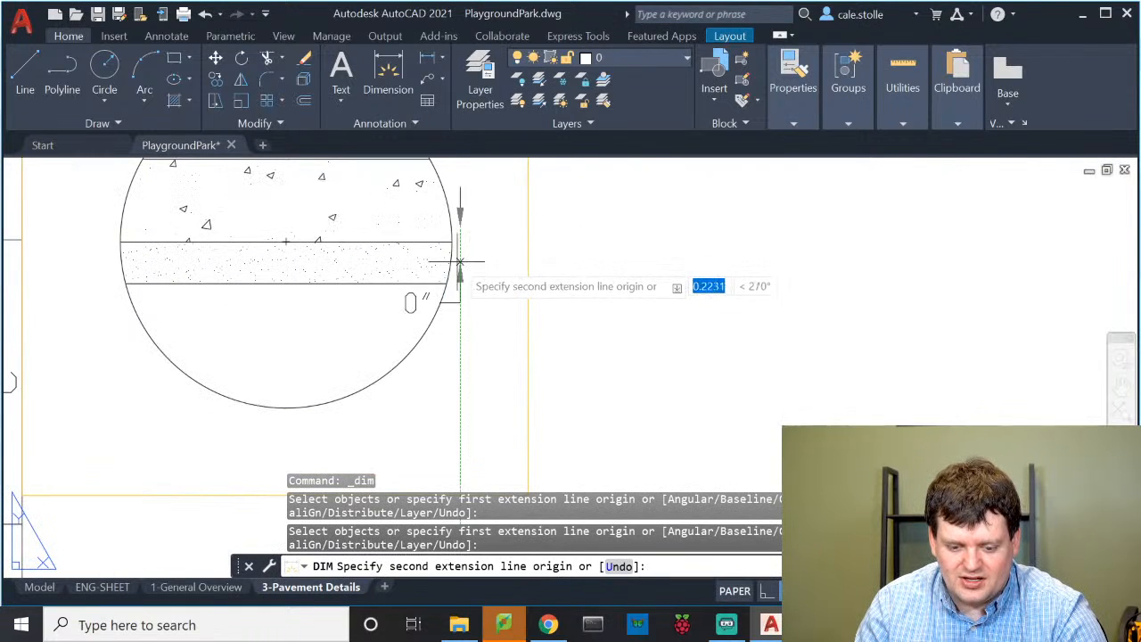
pyautogui.press('Escape')
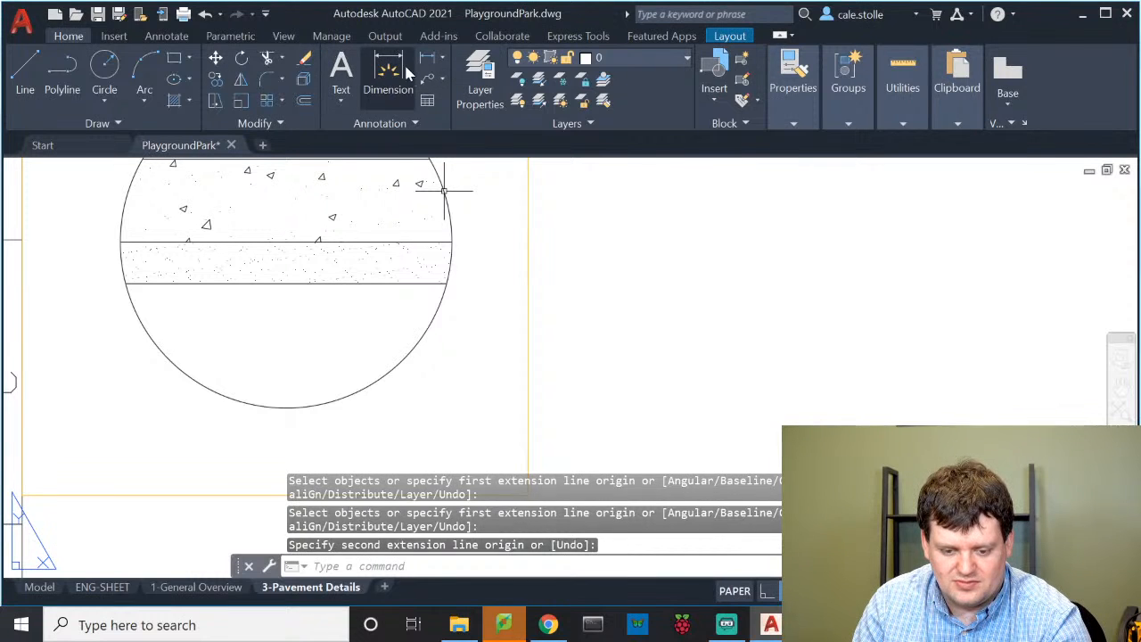
pyautogui.press('Return')
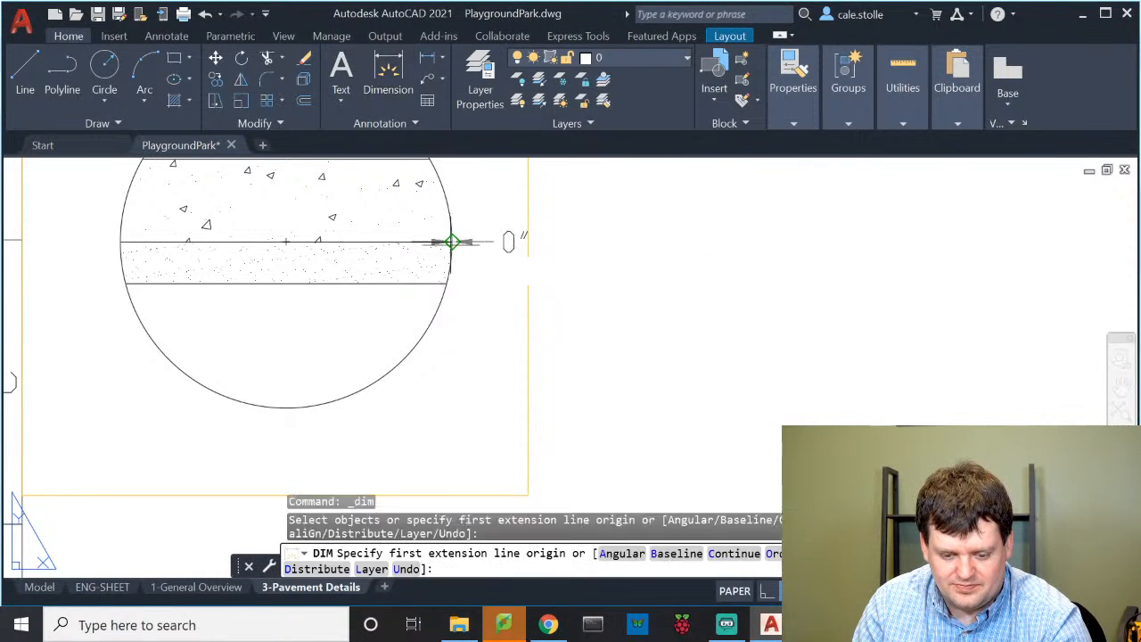
pyautogui.click(452, 241)
pyautogui.click(447, 283)
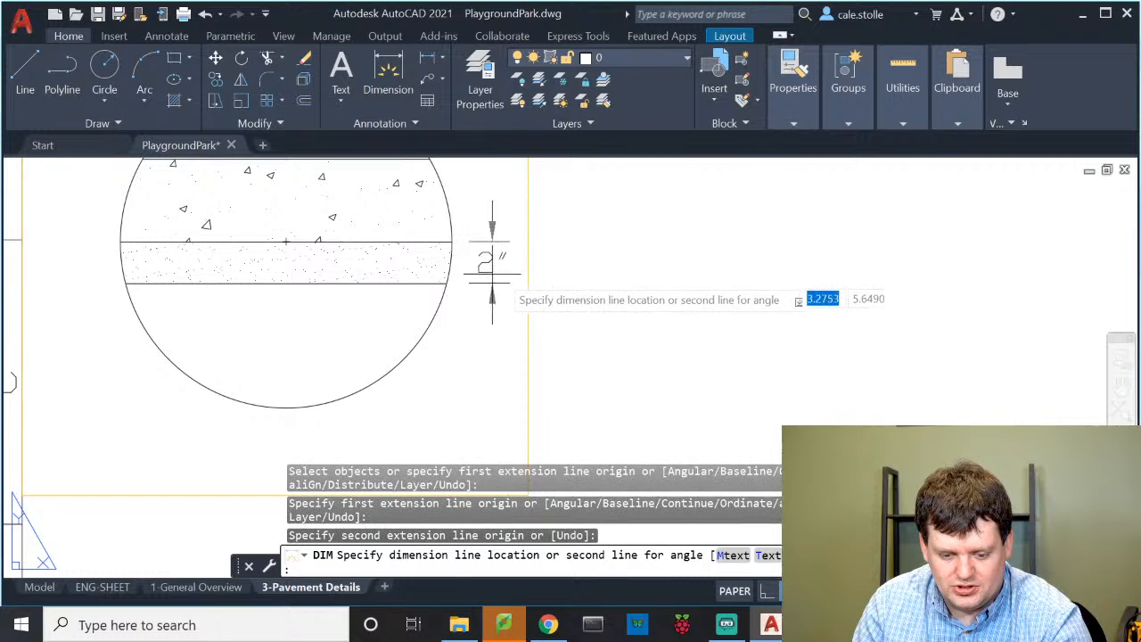
pyautogui.click(535, 272)
pyautogui.scroll(-3, 534, 276)
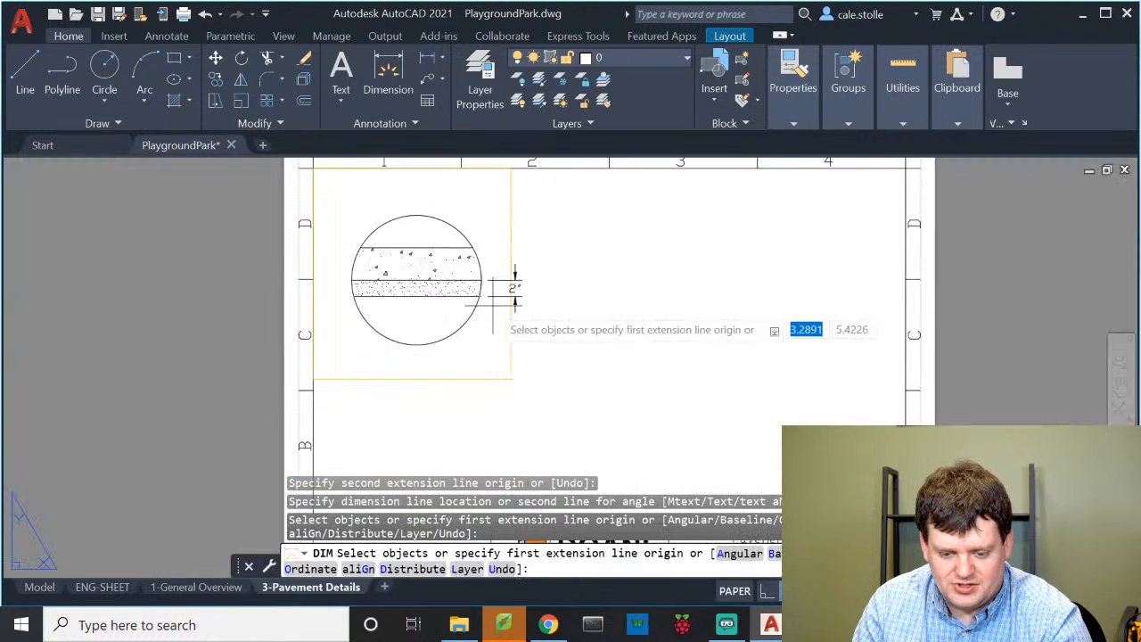
pyautogui.scroll(1, 441, 256)
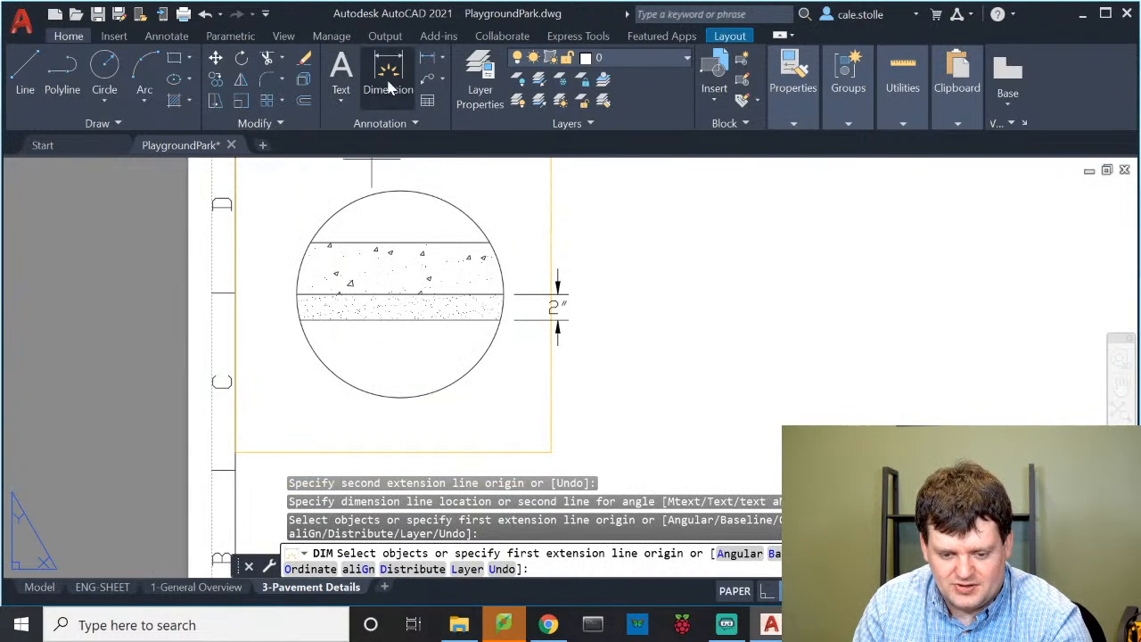
pyautogui.click(389, 85)
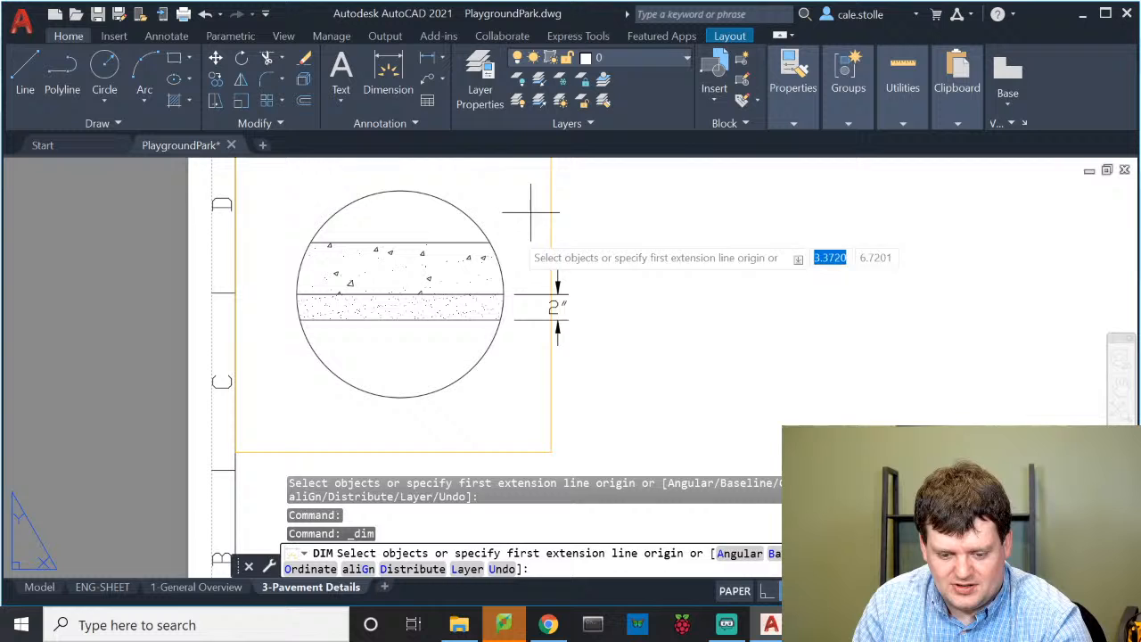
pyautogui.click(489, 242)
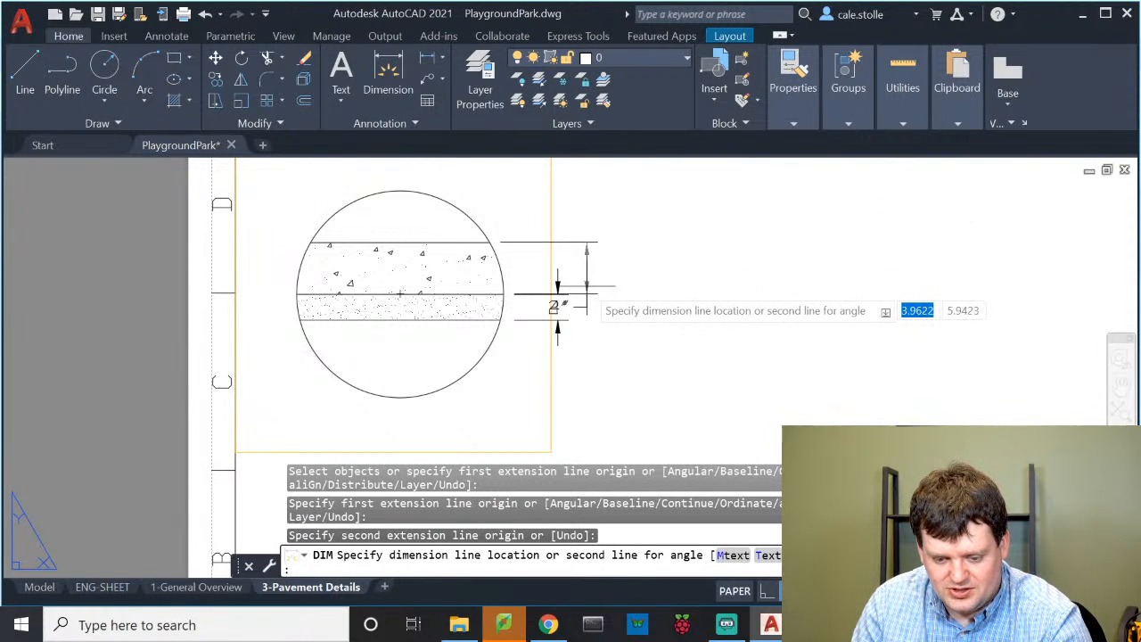
pyautogui.click(584, 290)
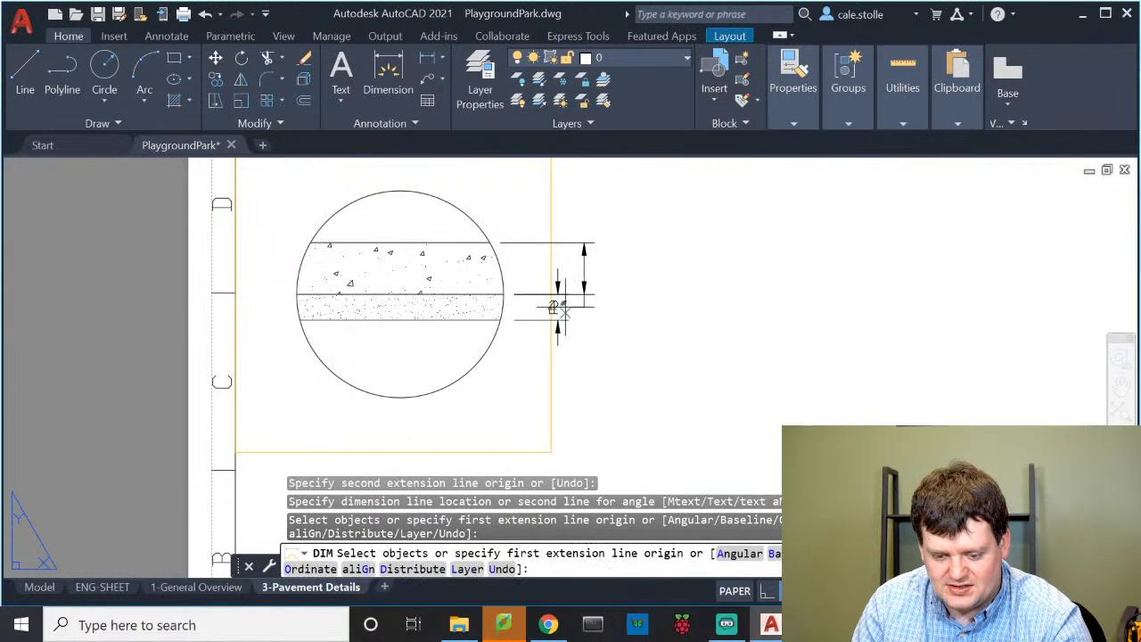
pyautogui.click(554, 305)
pyautogui.press('Escape')
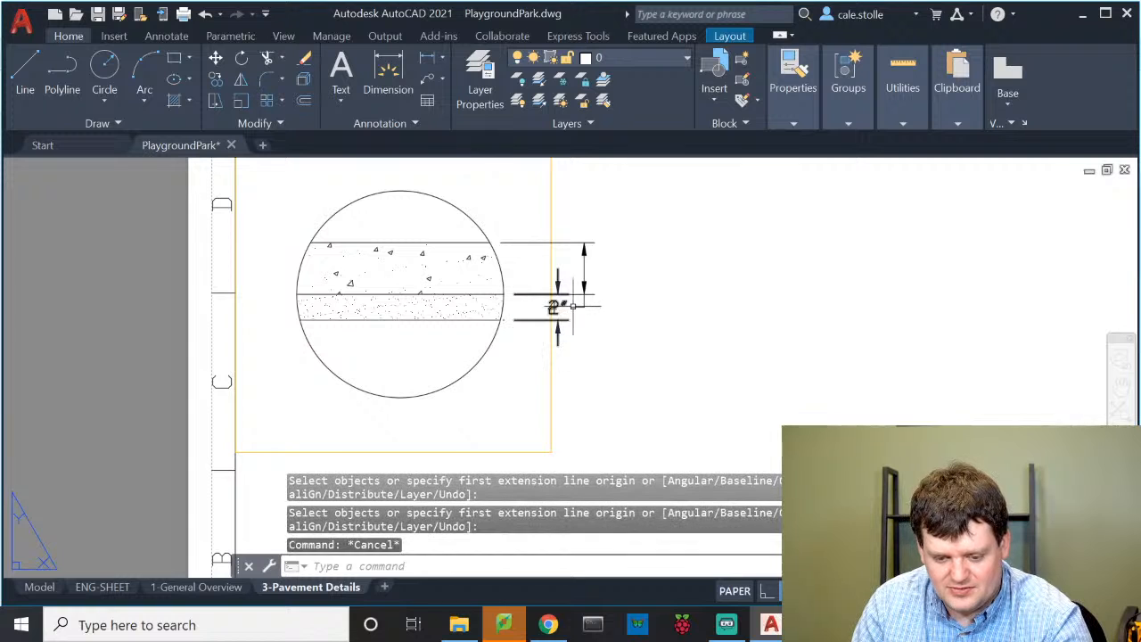
# Move the 4" dimension's text up, clear of the section
pyautogui.click(555, 306)
pyautogui.click(557, 307)
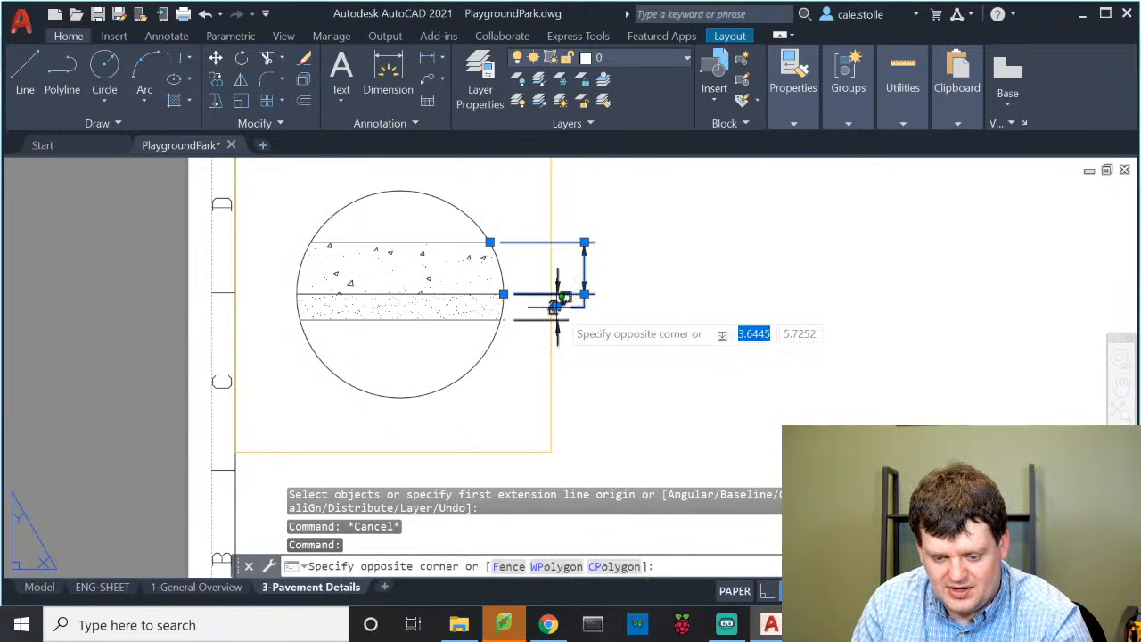
pyautogui.press('Escape')
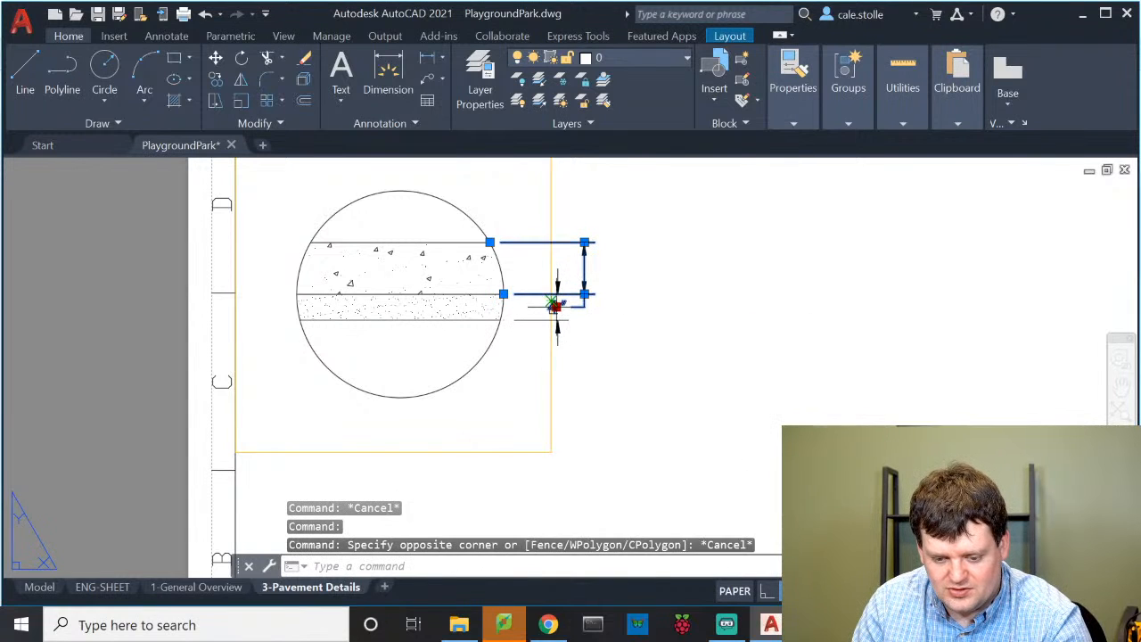
pyautogui.click(554, 305)
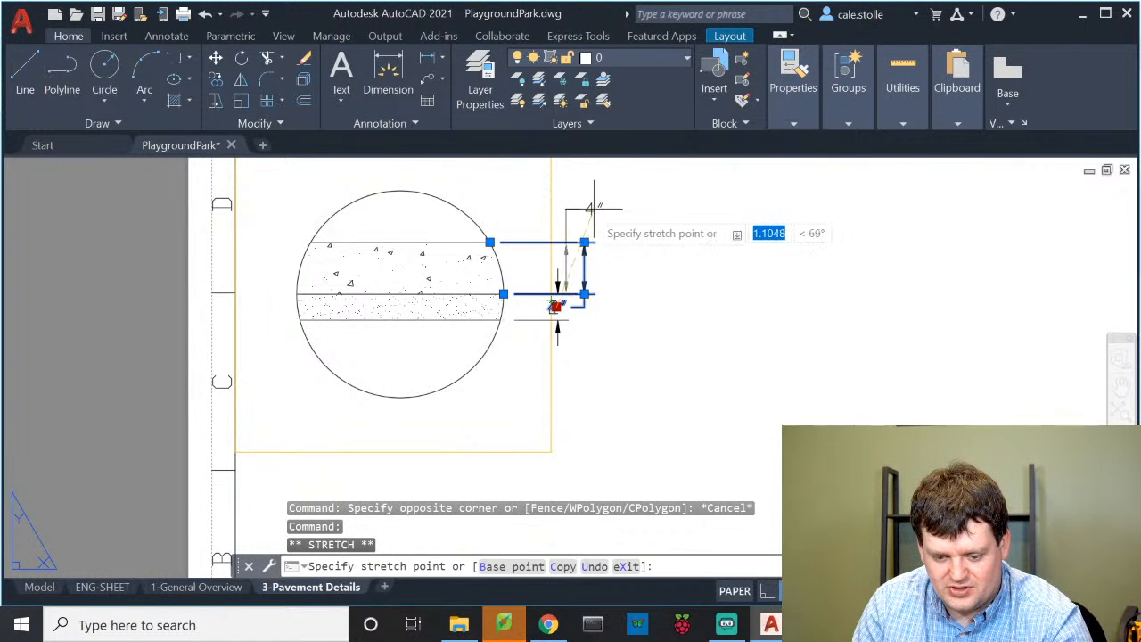
pyautogui.click(597, 205)
pyautogui.press('Escape')
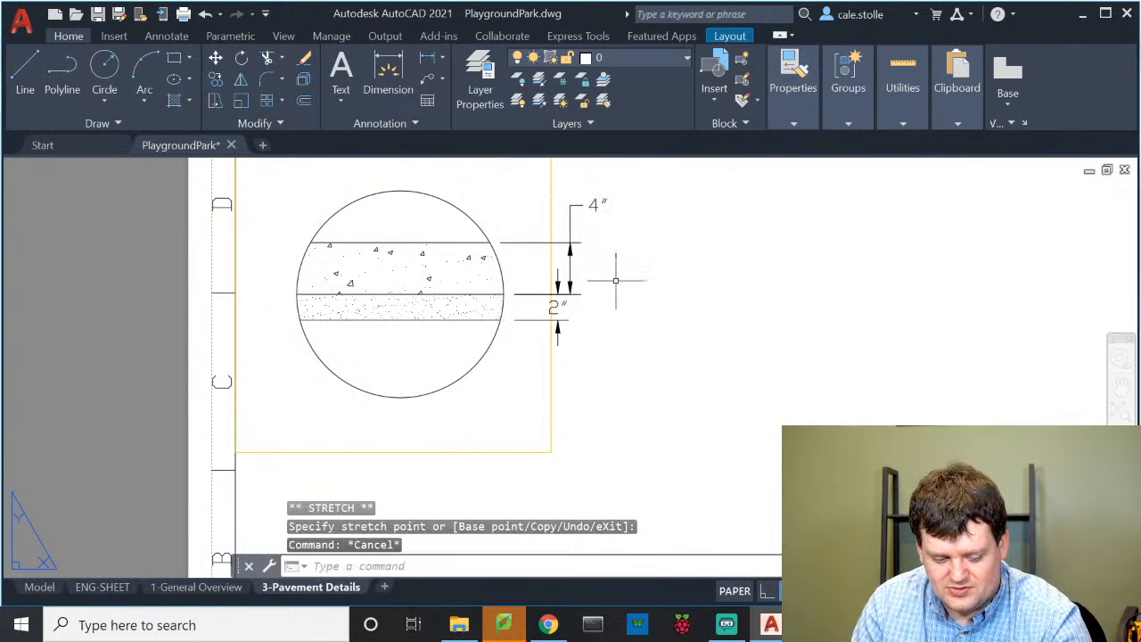
pyautogui.scroll(2, 575, 287)
pyautogui.click(565, 278)
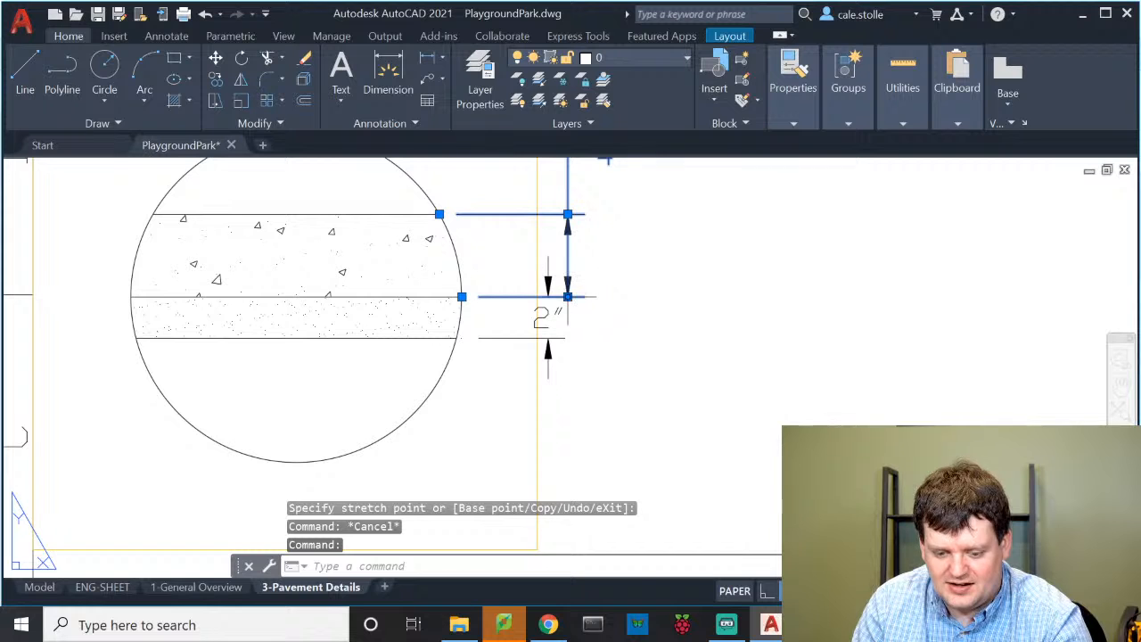
pyautogui.click(568, 297)
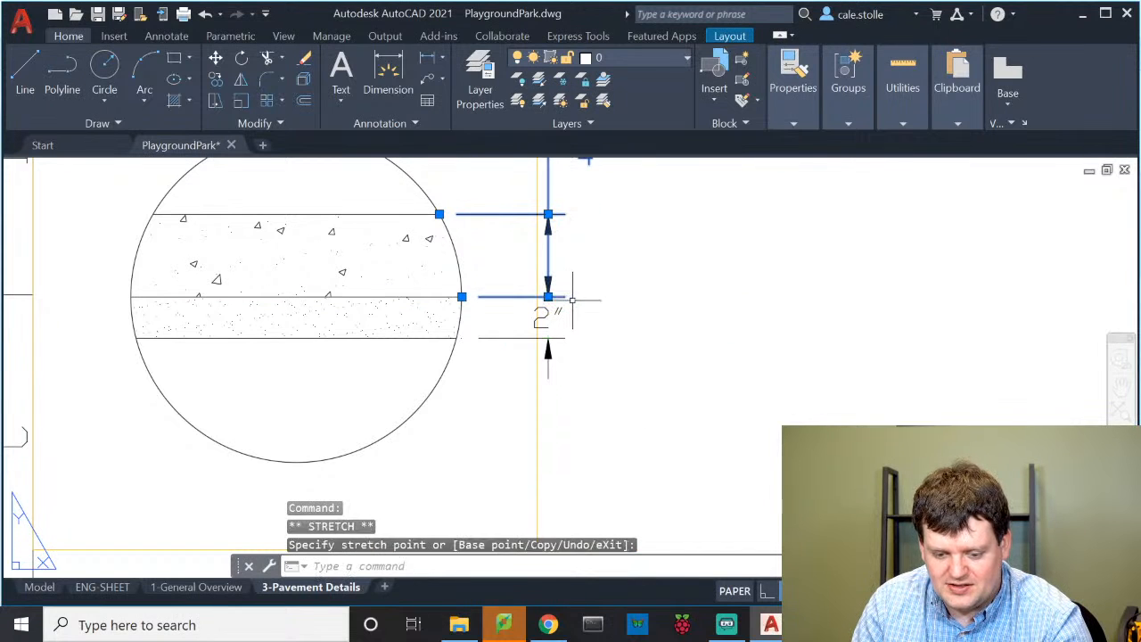
pyautogui.press('Escape')
pyautogui.scroll(-3, 569, 300)
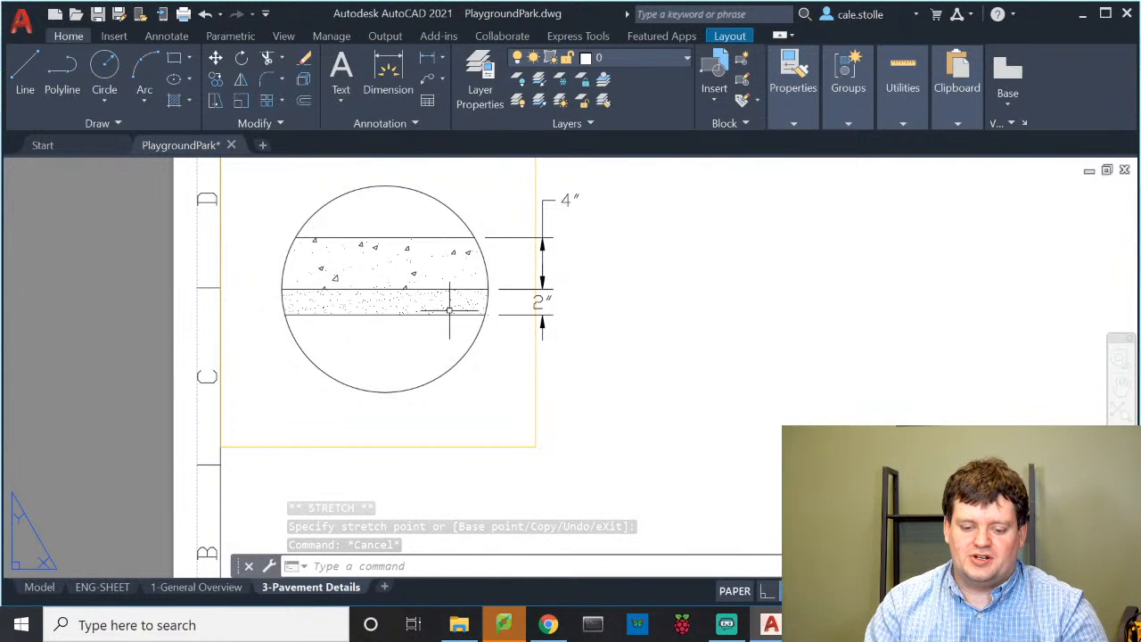
pyautogui.moveTo(528, 351); pyautogui.dragTo(490, 349, button='middle')
pyautogui.scroll(-2, 485, 312)
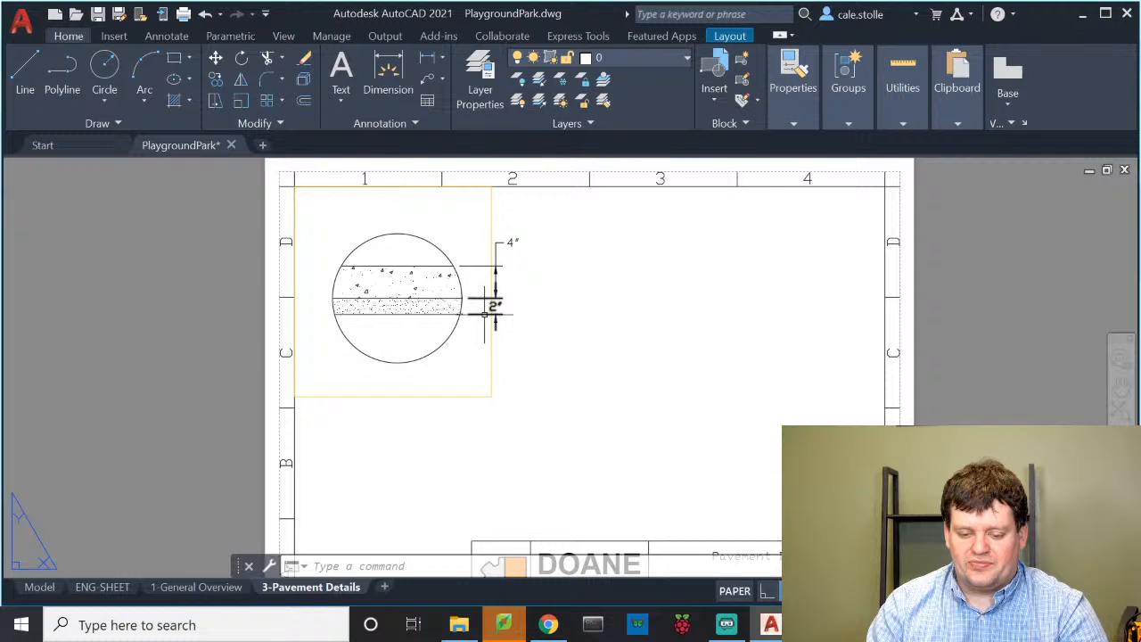
pyautogui.moveTo(489, 305); pyautogui.dragTo(458, 308, button='middle')
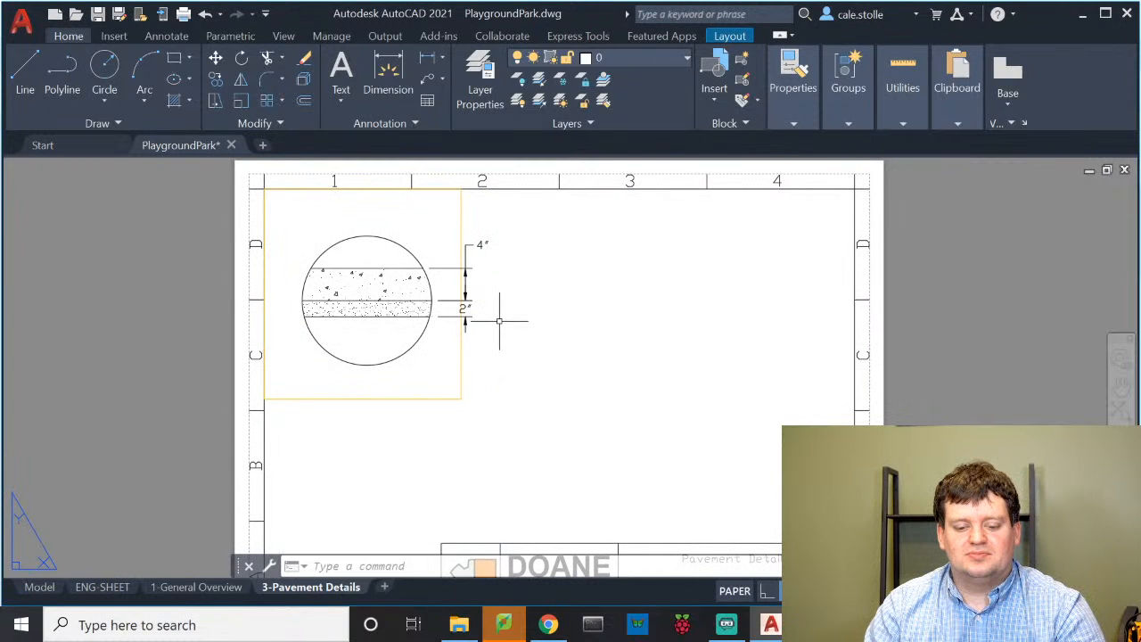
# Put the 4" and 2" dimensions on the Dimensions layer
pyautogui.click(464, 251)
pyautogui.click(465, 307)
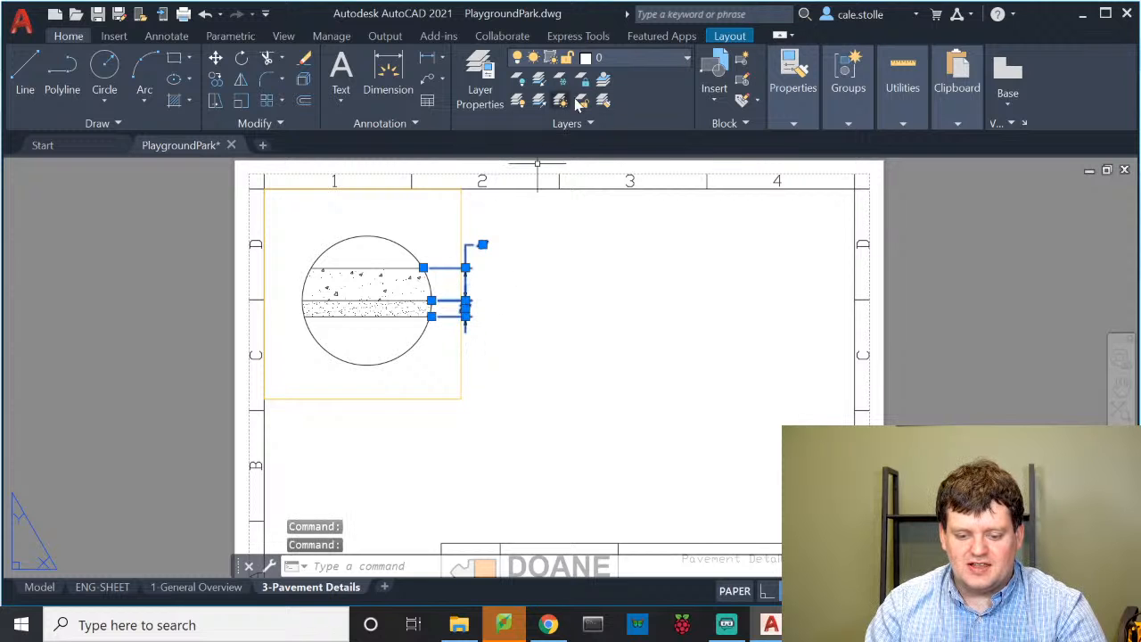
pyautogui.click(602, 59)
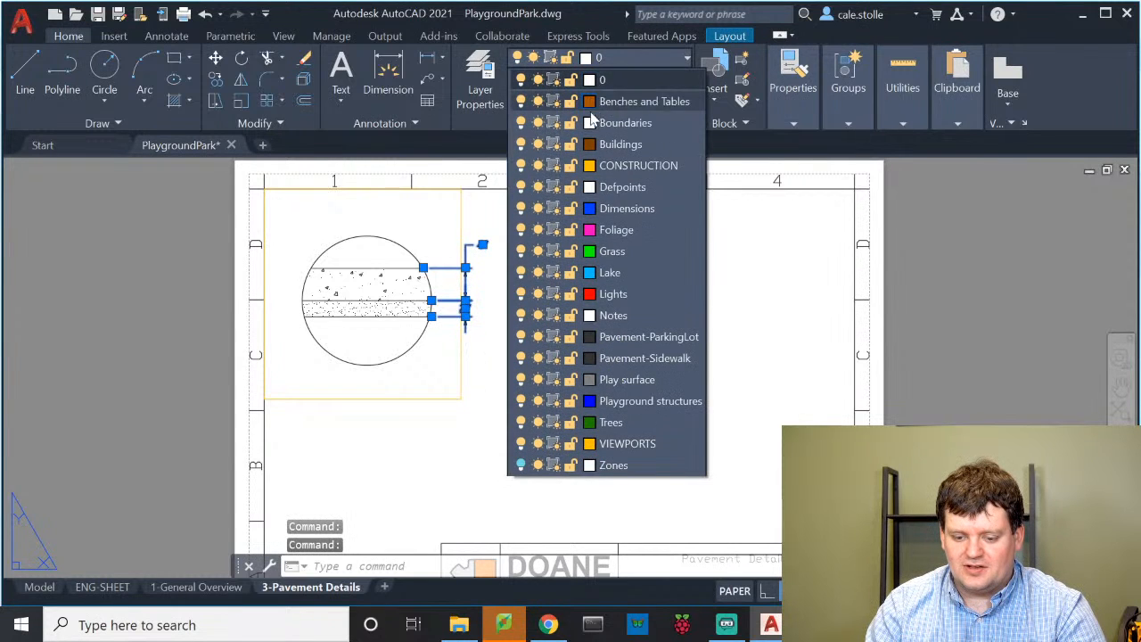
pyautogui.click(615, 209)
pyautogui.press('Escape')
pyautogui.press('Escape')
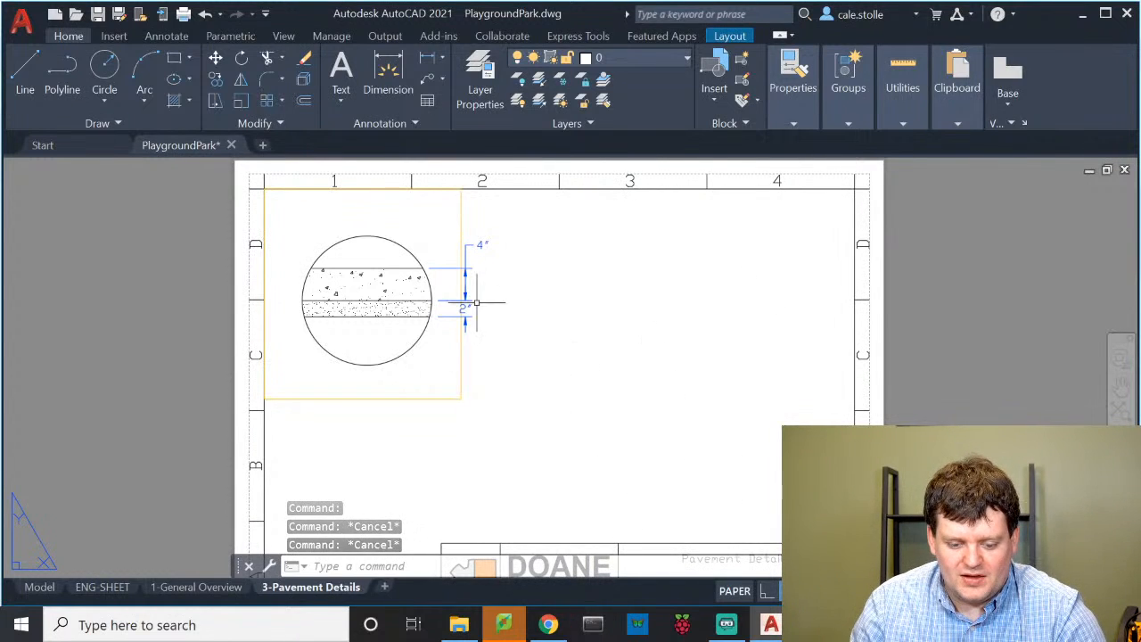
# Make Notes the current layer and write a 'Section A-A' multiline text
pyautogui.click(632, 58)
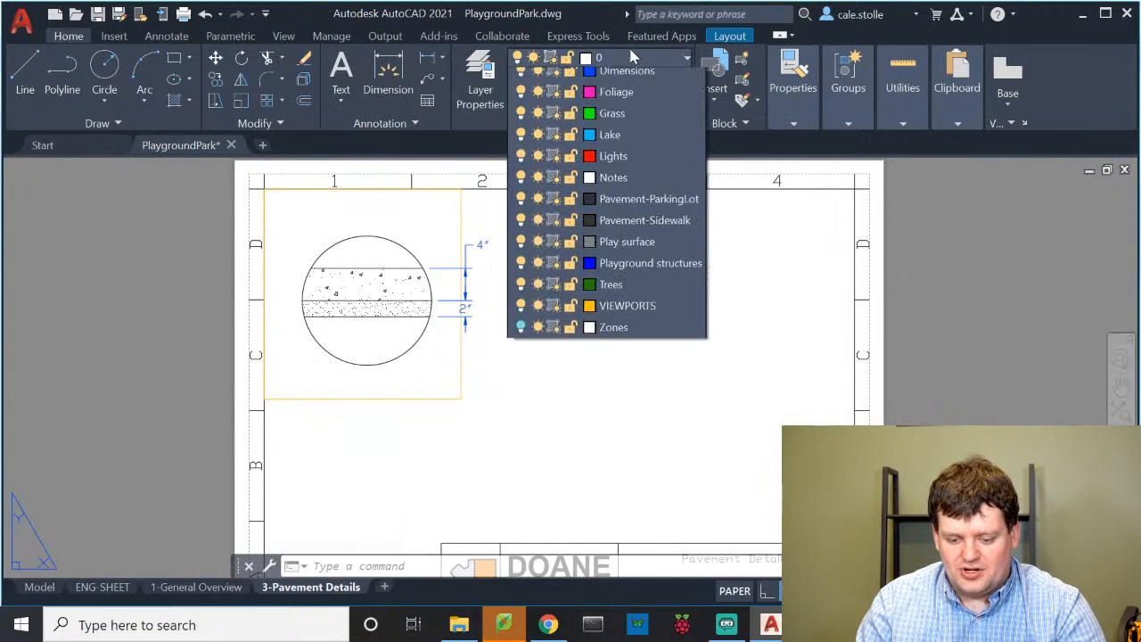
pyautogui.click(663, 318)
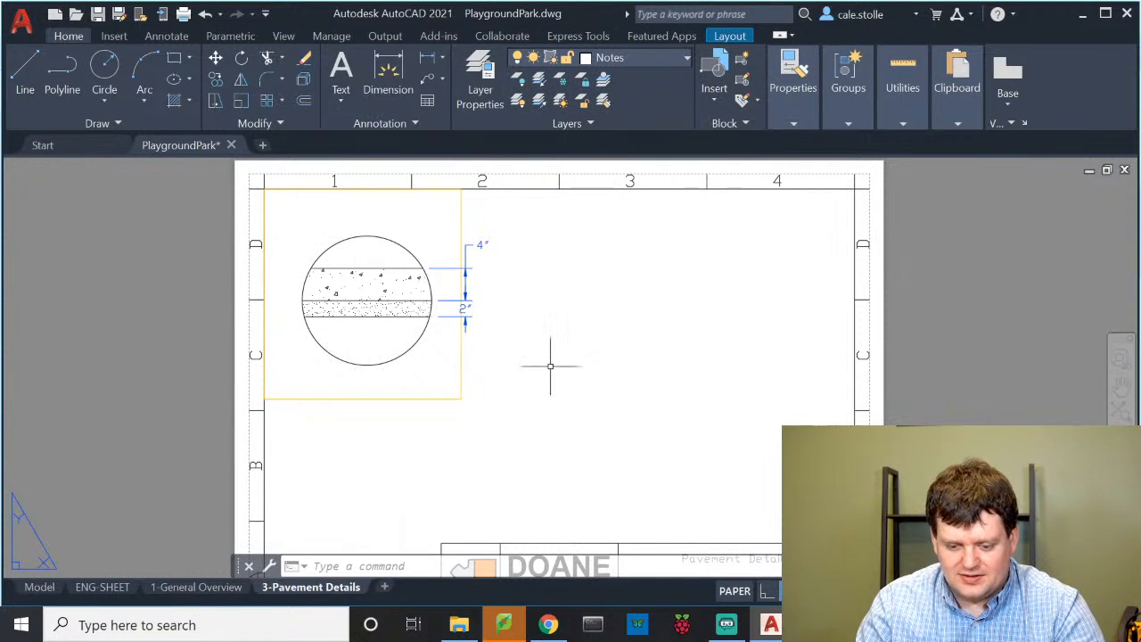
pyautogui.write('t')
pyautogui.press('Return')
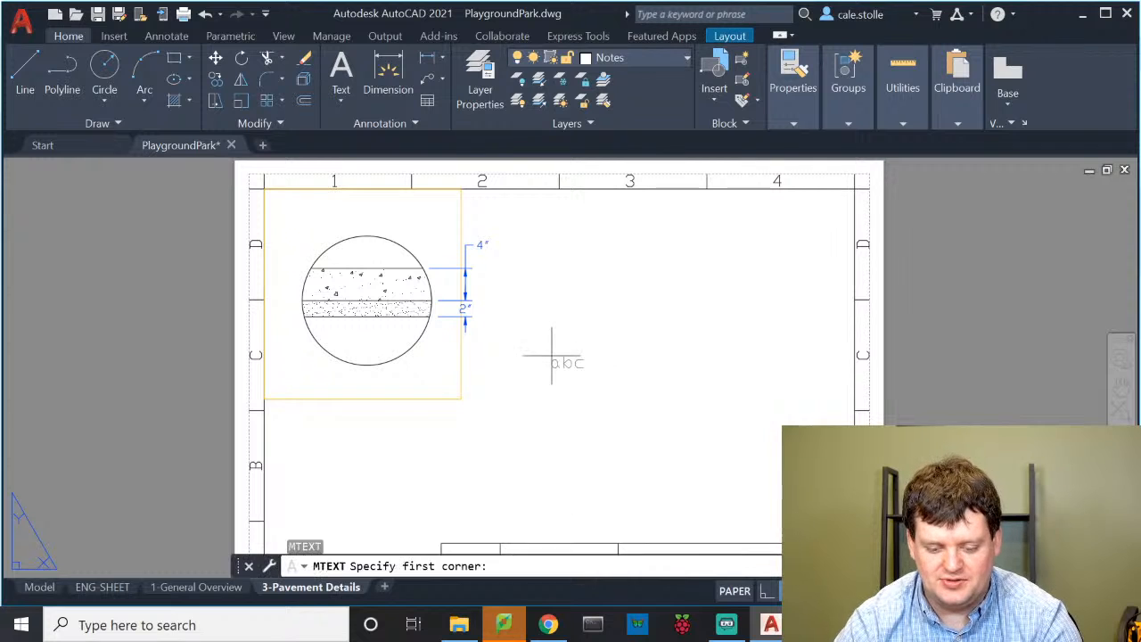
pyautogui.click(294, 414)
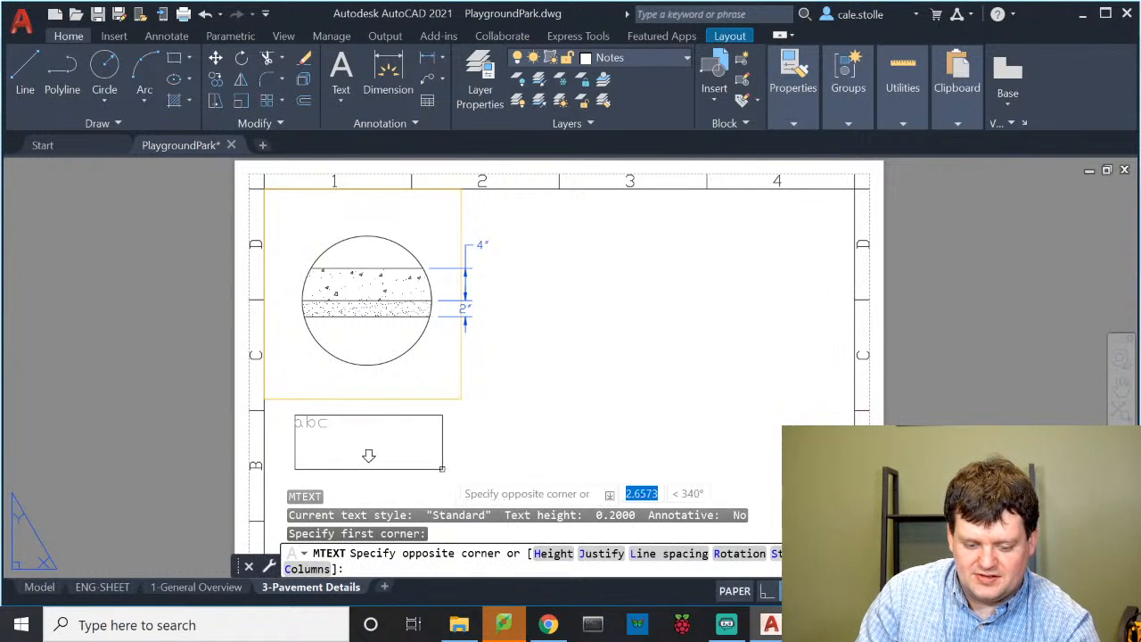
pyautogui.click(506, 470)
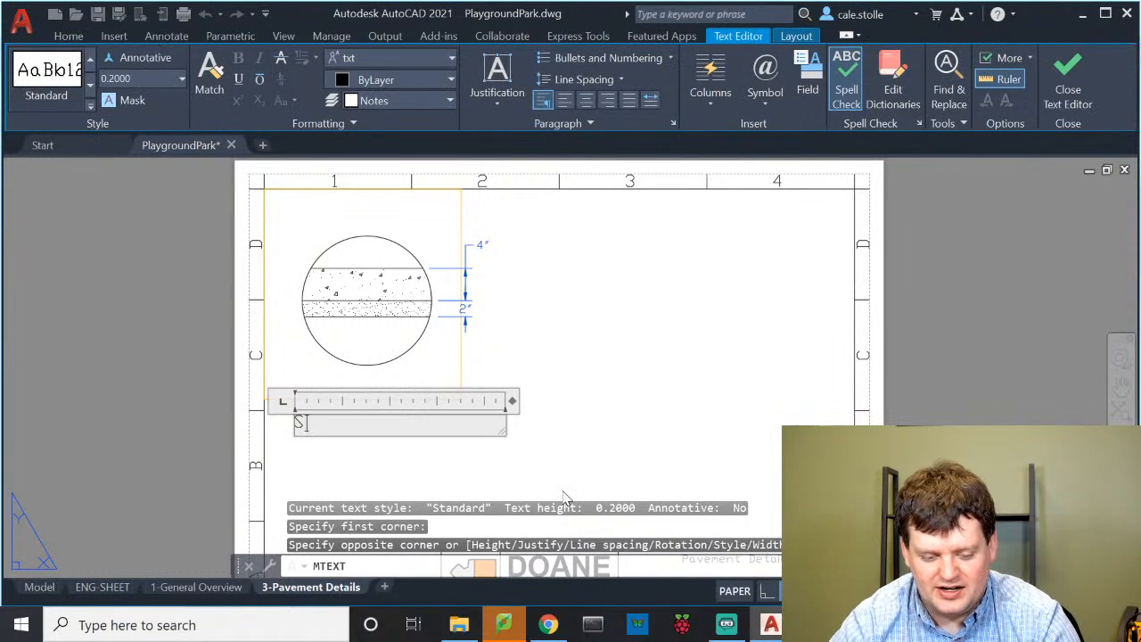
pyautogui.write('Section A-A')
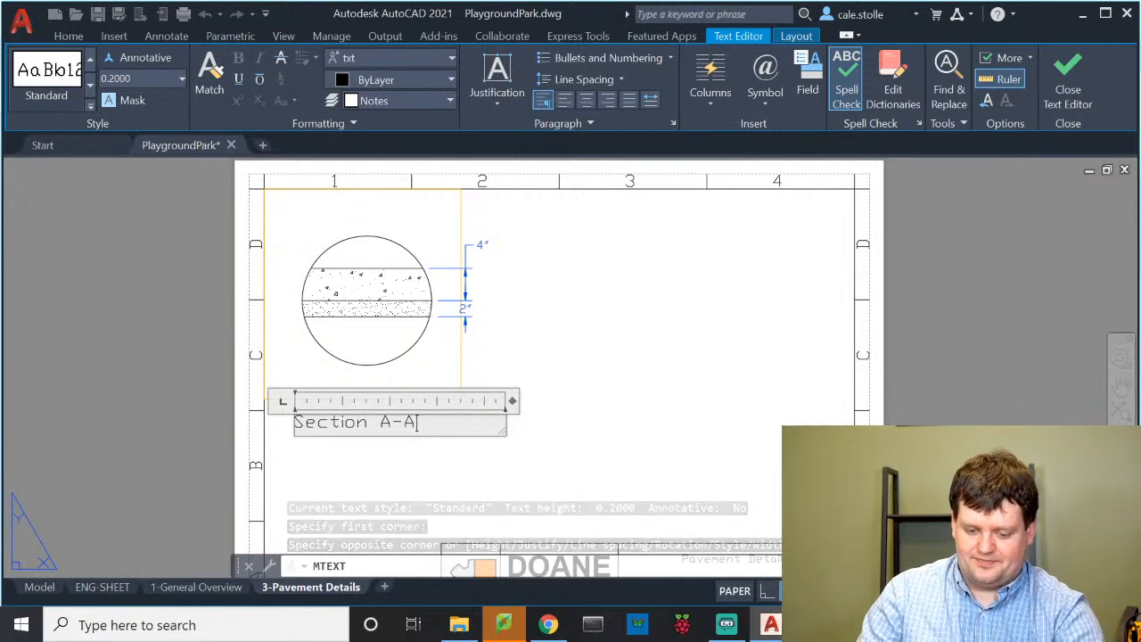
pyautogui.click(547, 420)
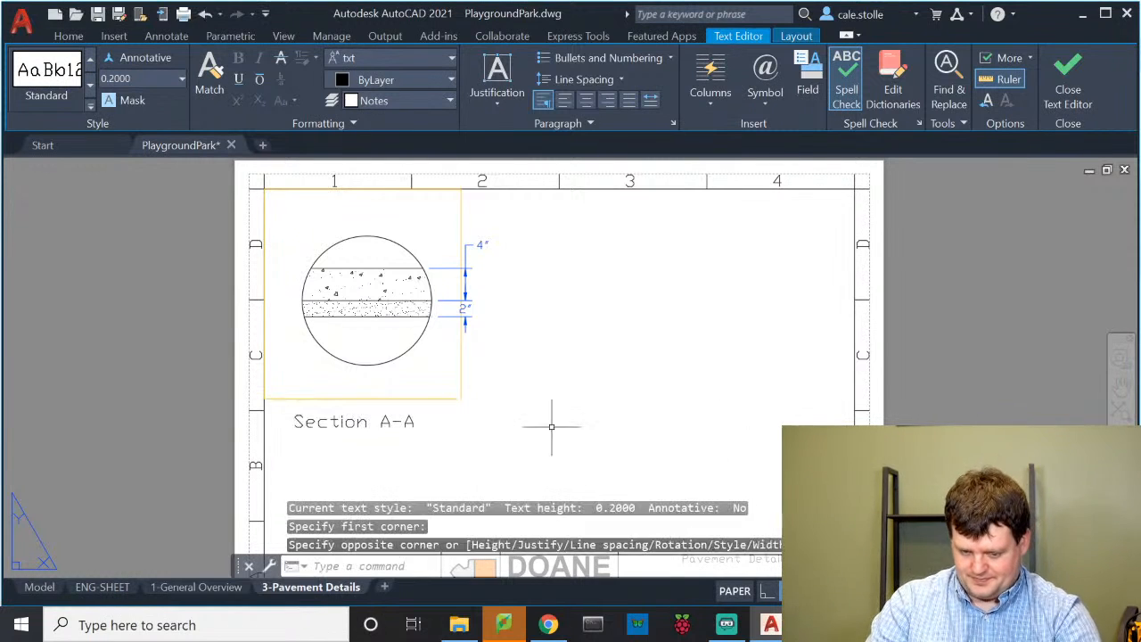
# Move the Section A-A title up beneath the circular section
pyautogui.click(341, 430)
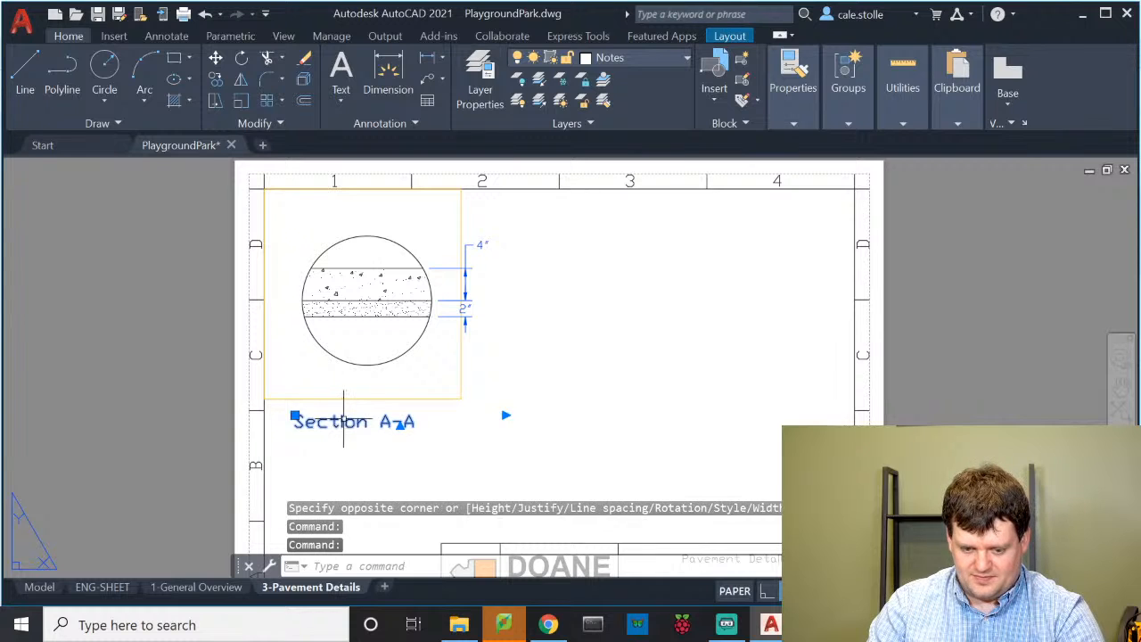
pyautogui.moveTo(342, 430); pyautogui.dragTo(355, 392)
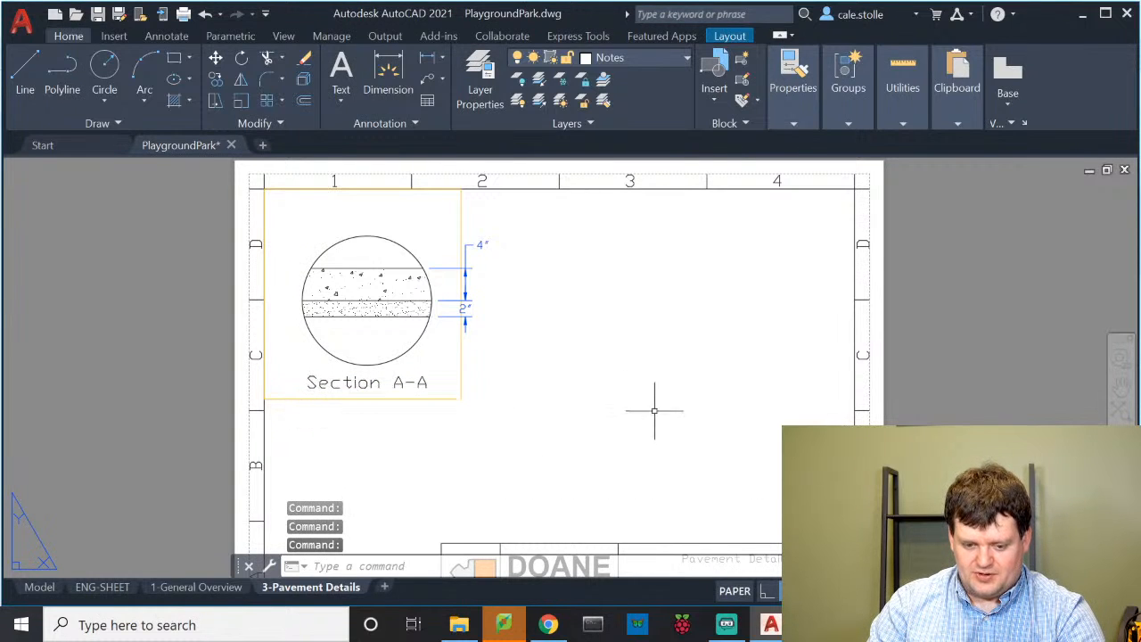
pyautogui.click(709, 390)
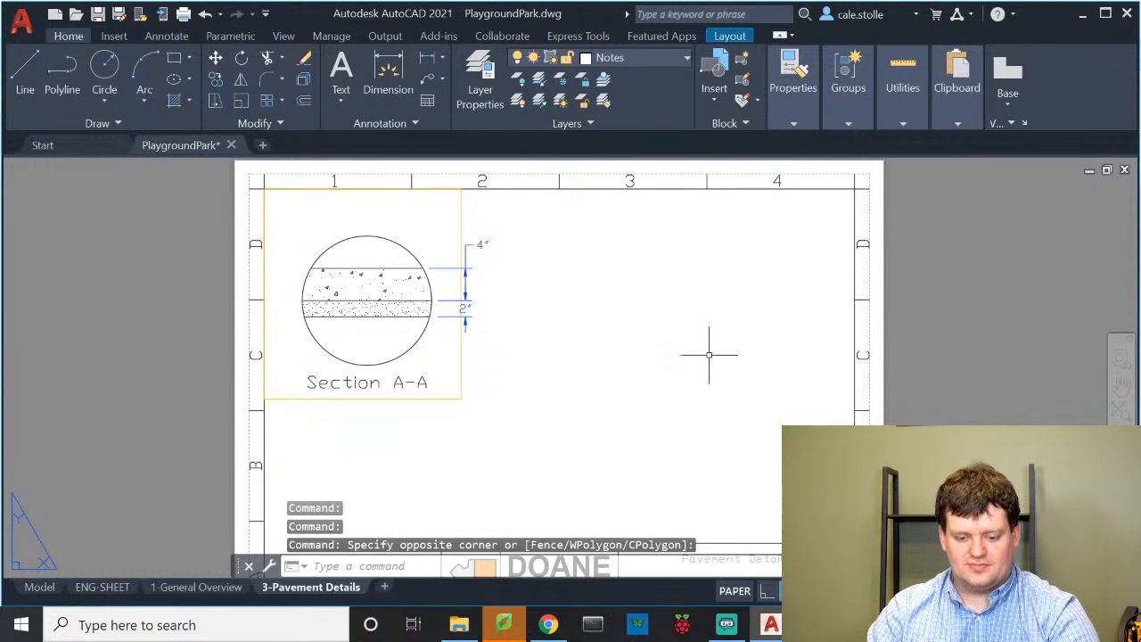
pyautogui.scroll(-2, 708, 354)
pyautogui.scroll(2, 682, 357)
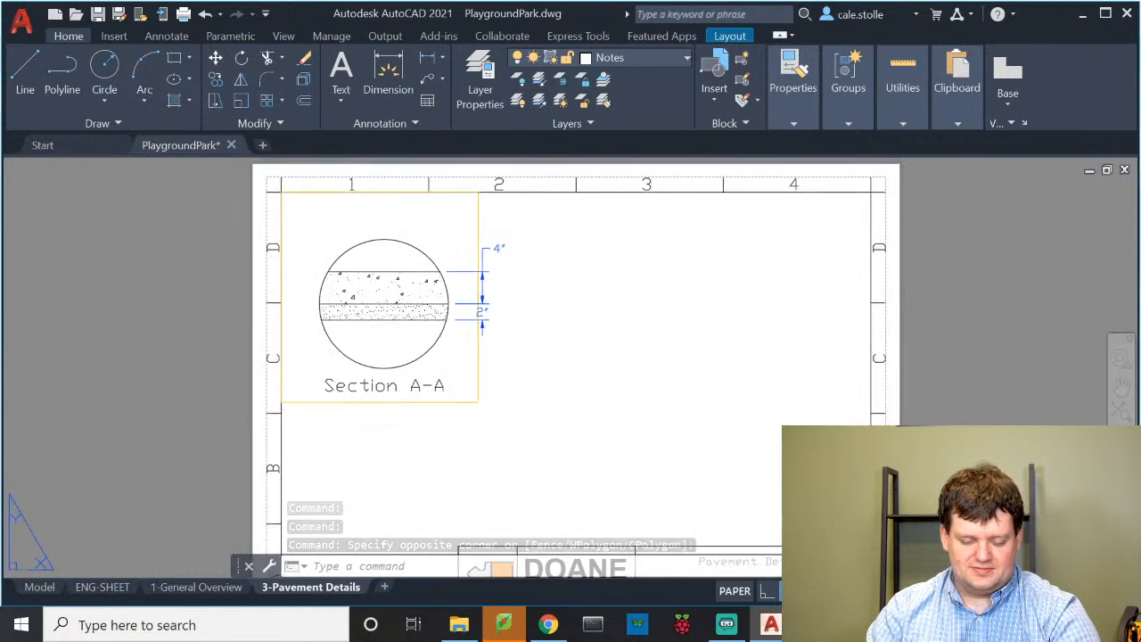
pyautogui.moveTo(701, 332); pyautogui.dragTo(673, 332, button='middle')
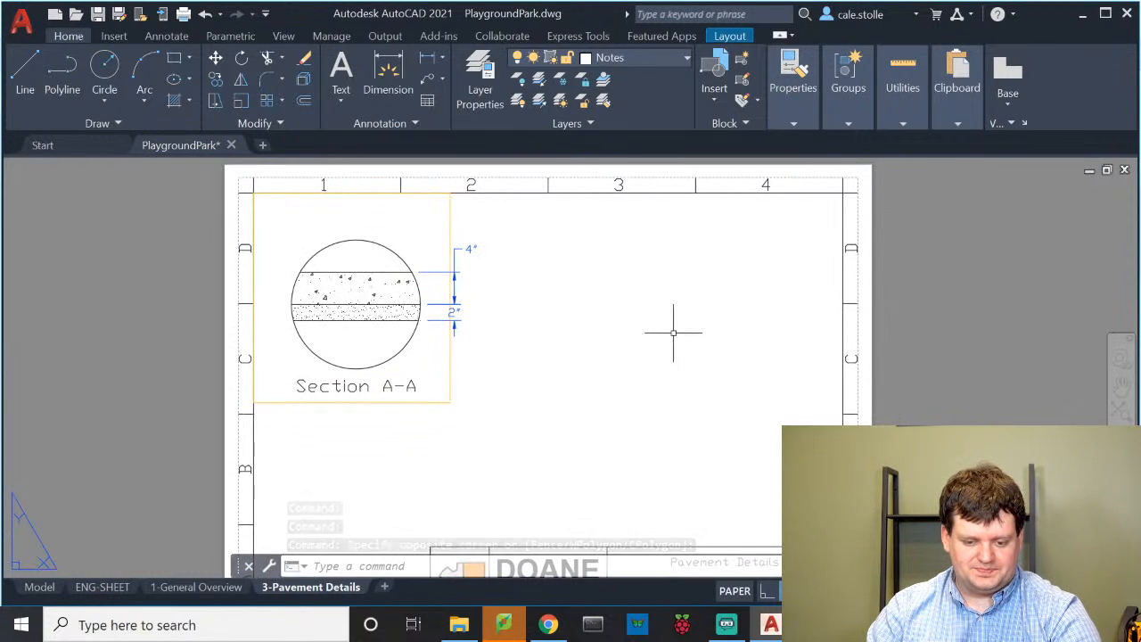
# Make the title two lines, Section A-A over Sidewalk, centre-justify it, and center it under the circle
pyautogui.click(385, 386)
pyautogui.click(384, 388)
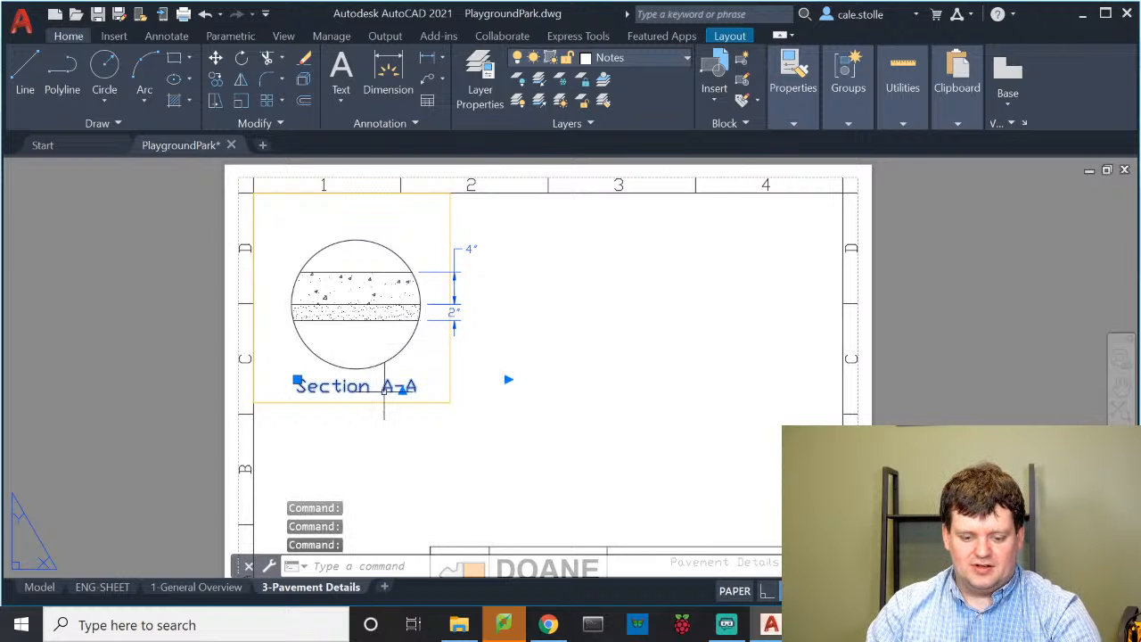
pyautogui.doubleClick(384, 388)
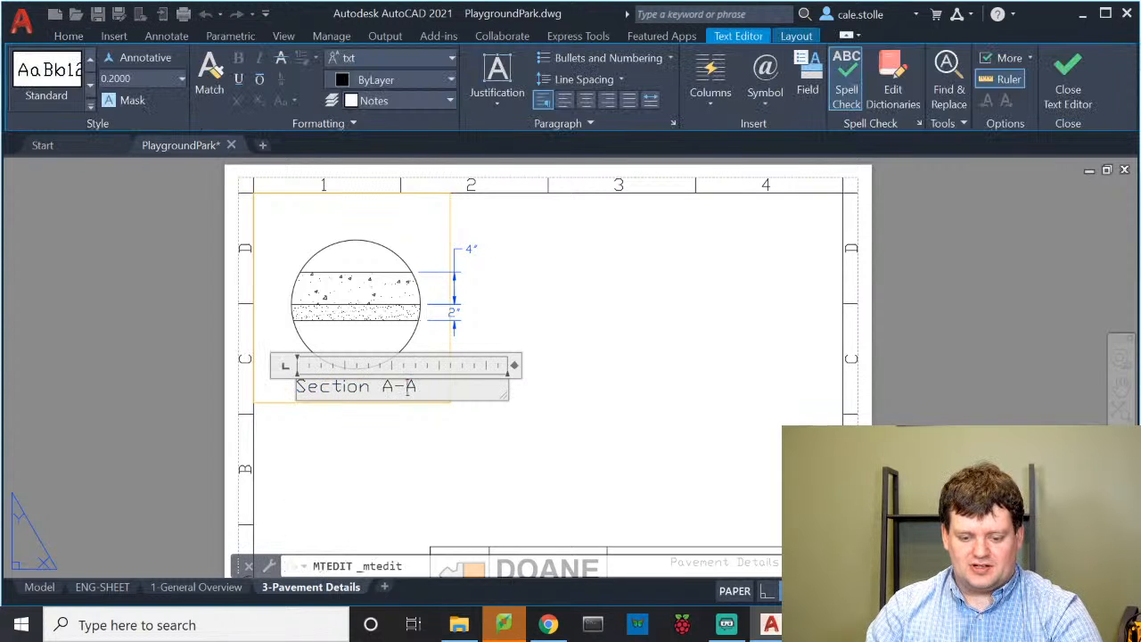
pyautogui.press('Return')
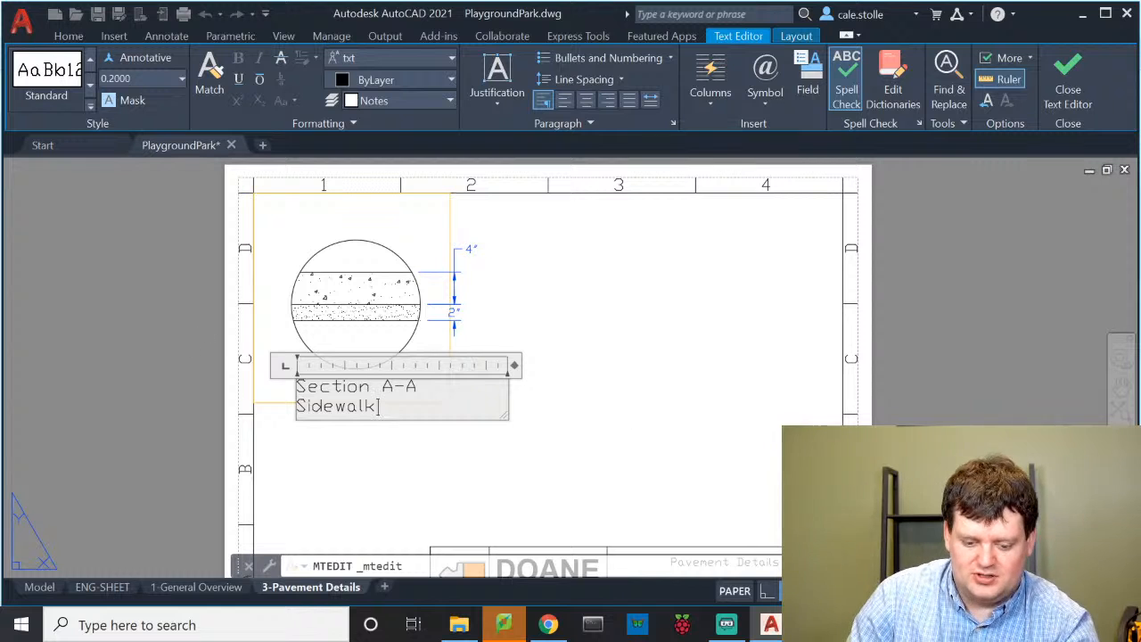
pyautogui.hotkey('ctrl', 'a')
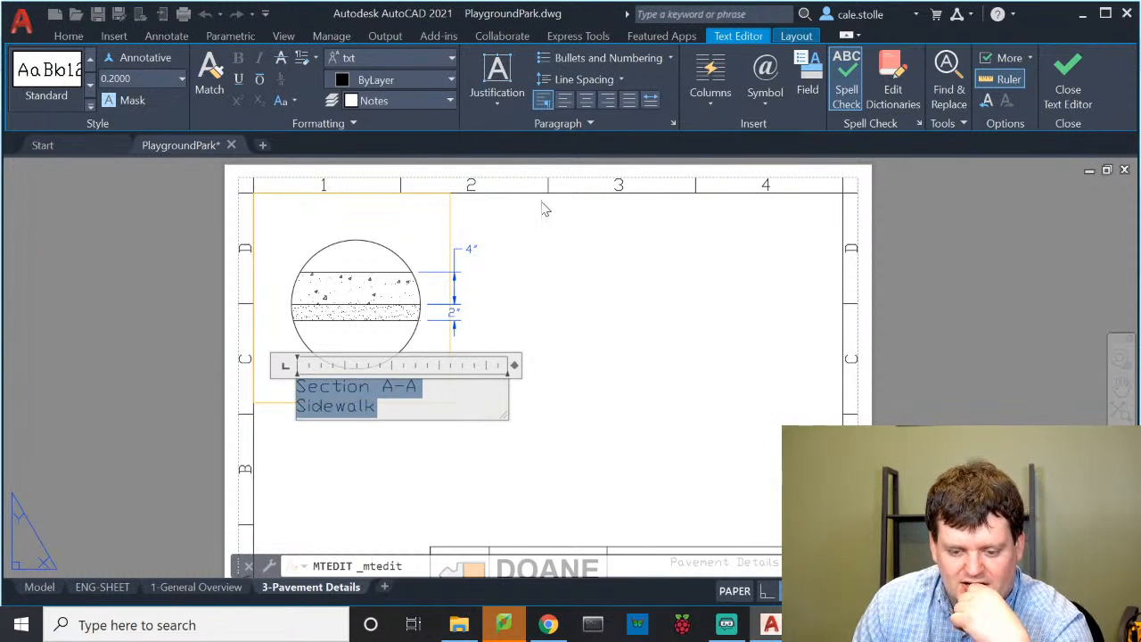
pyautogui.click(586, 96)
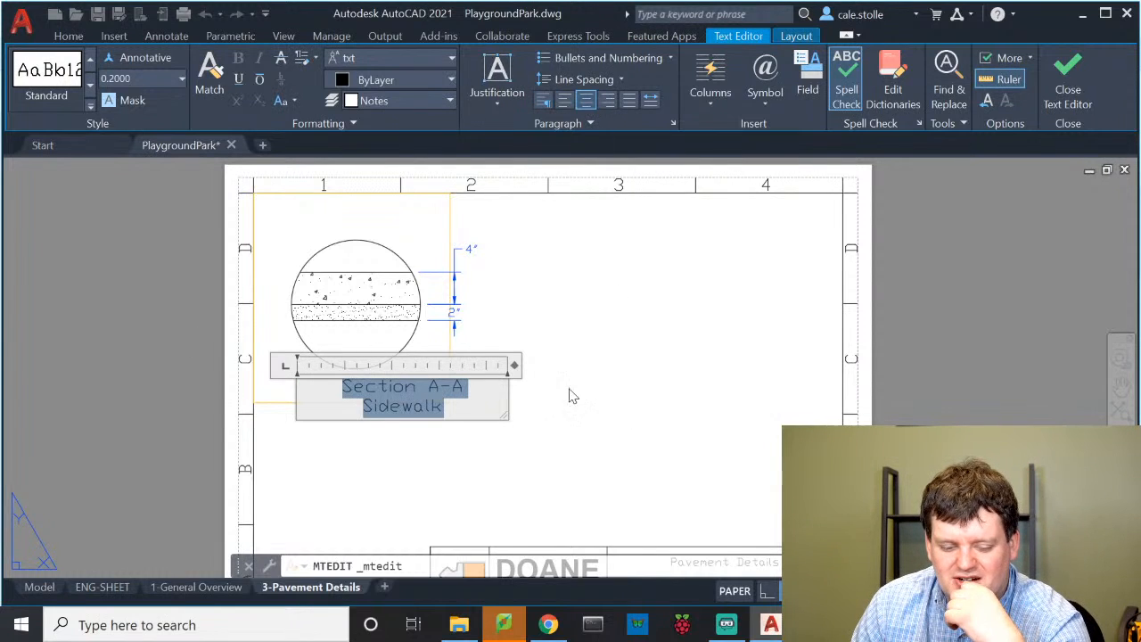
pyautogui.click(562, 339)
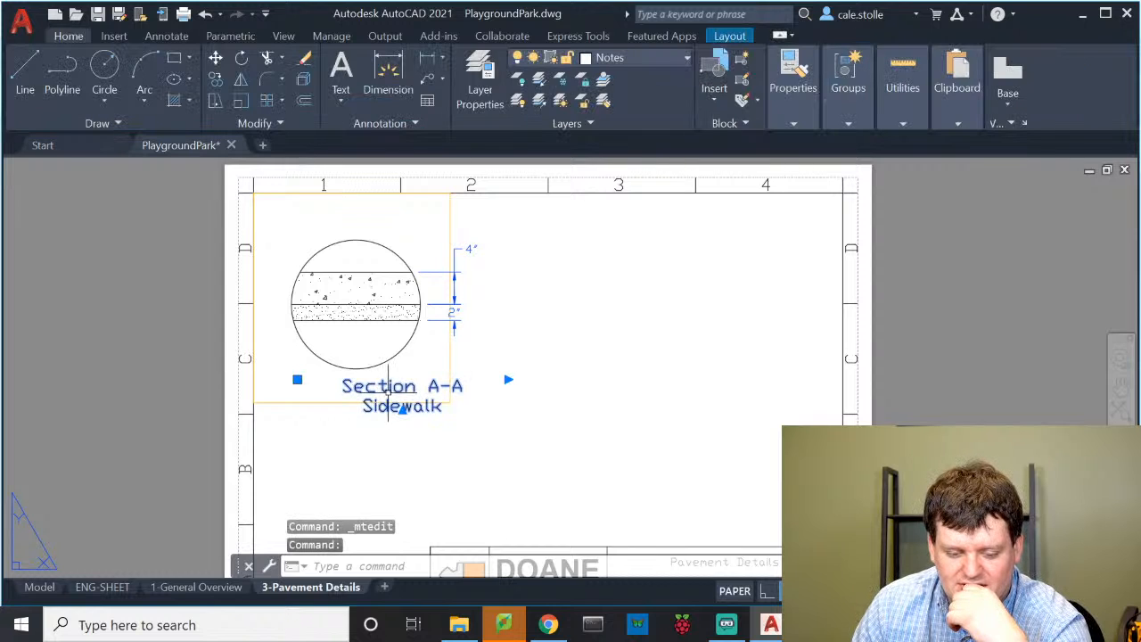
pyautogui.moveTo(384, 391); pyautogui.dragTo(337, 383)
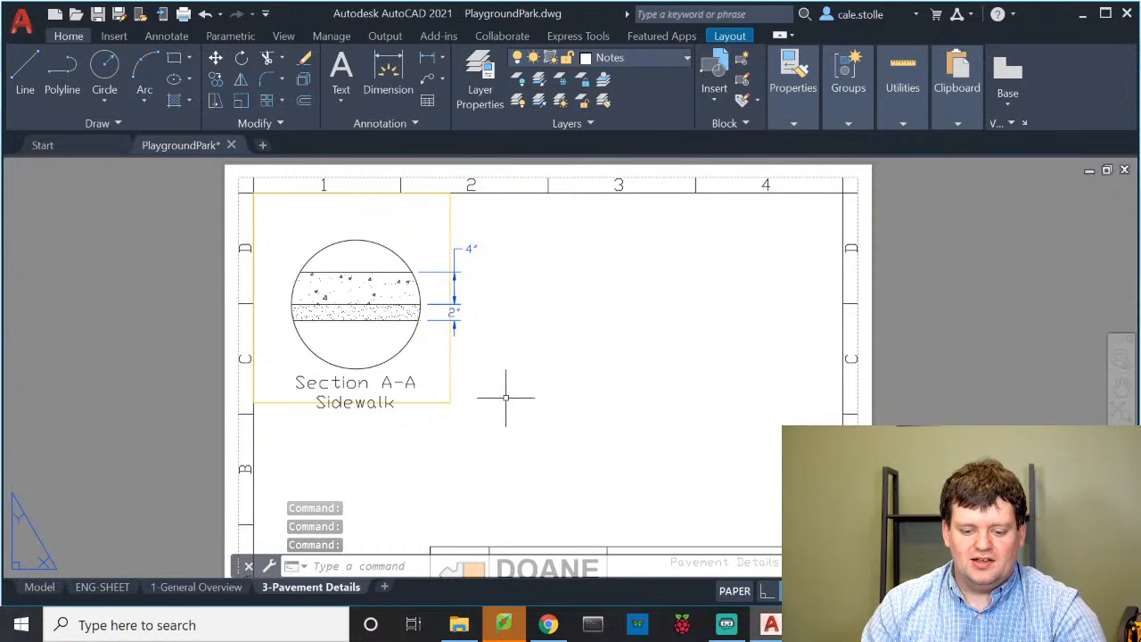
# Copy the section viewport with its dimensions and title twice to the right
pyautogui.click(516, 448)
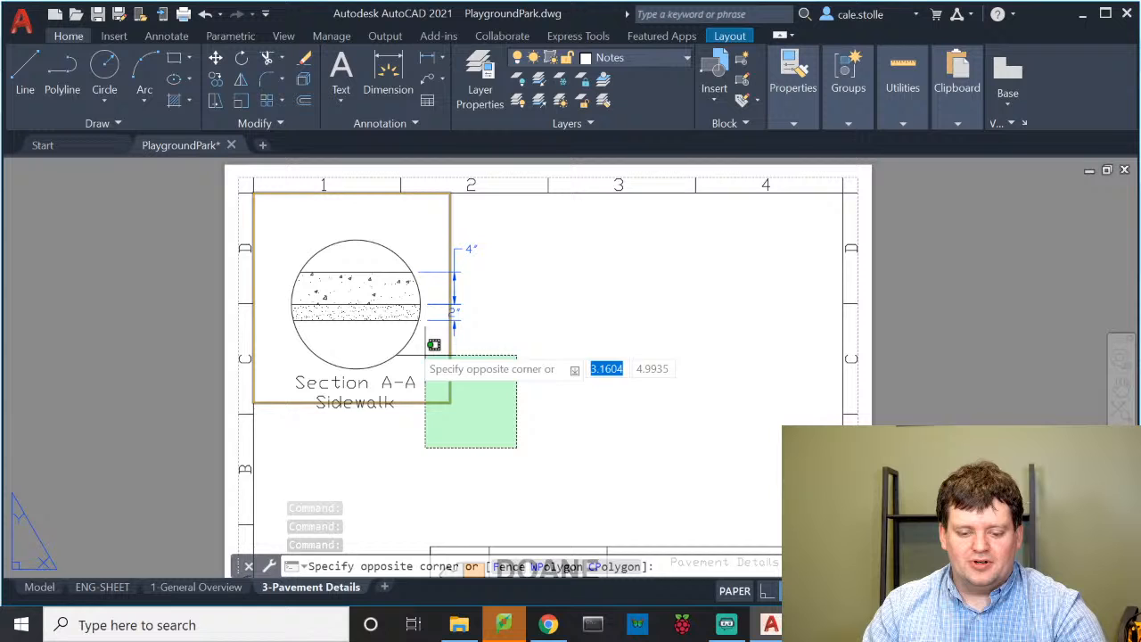
pyautogui.click(306, 225)
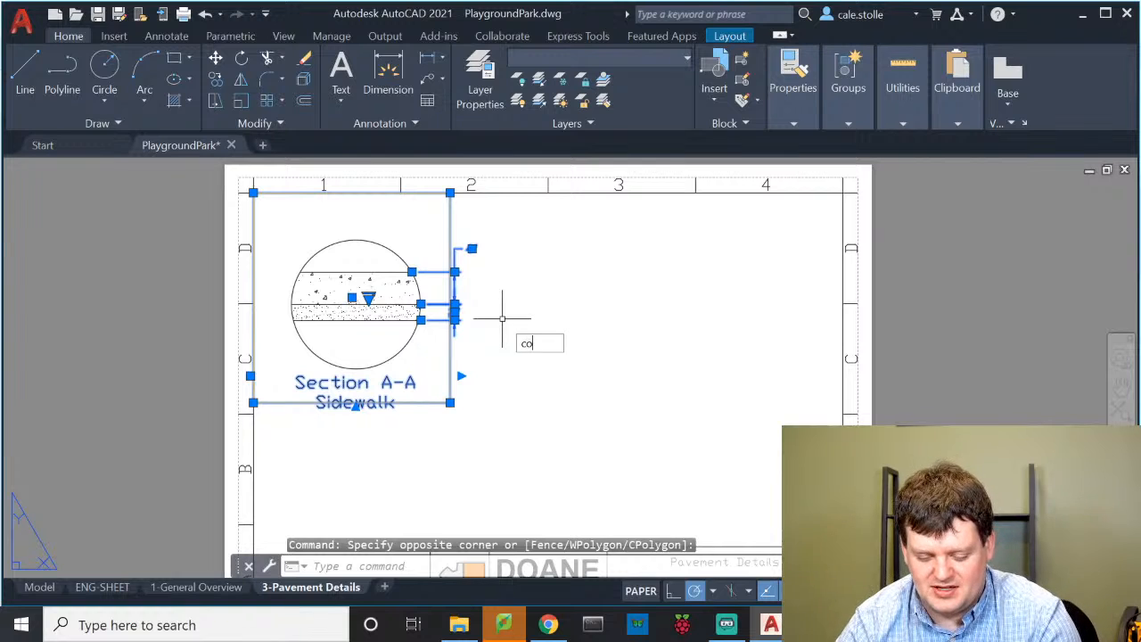
pyautogui.write('co')
pyautogui.press('Return')
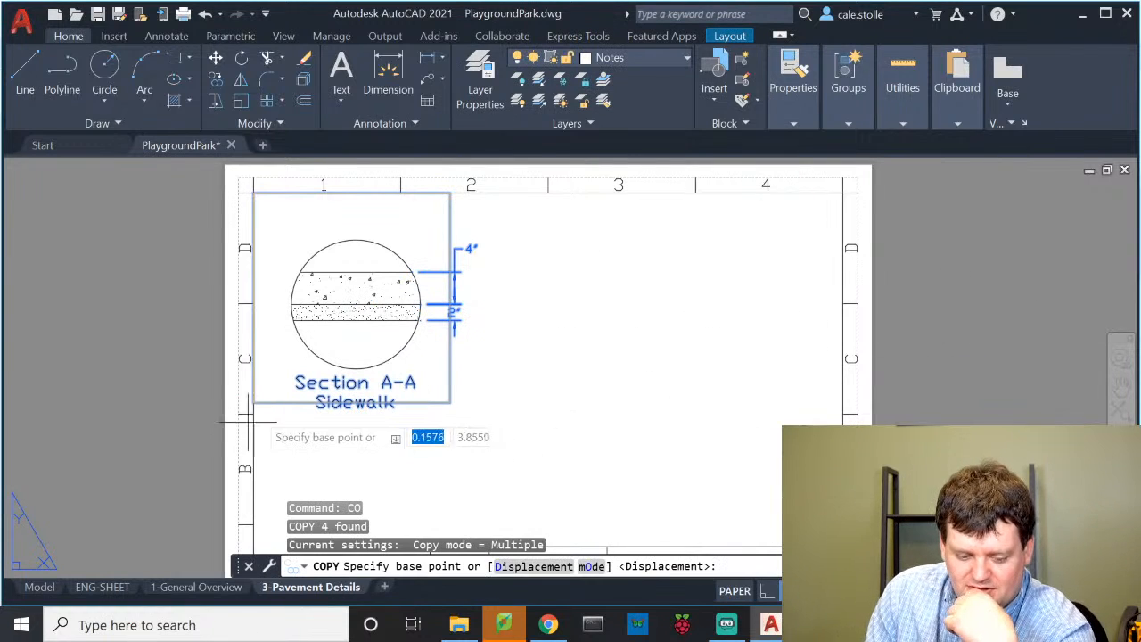
pyautogui.click(254, 402)
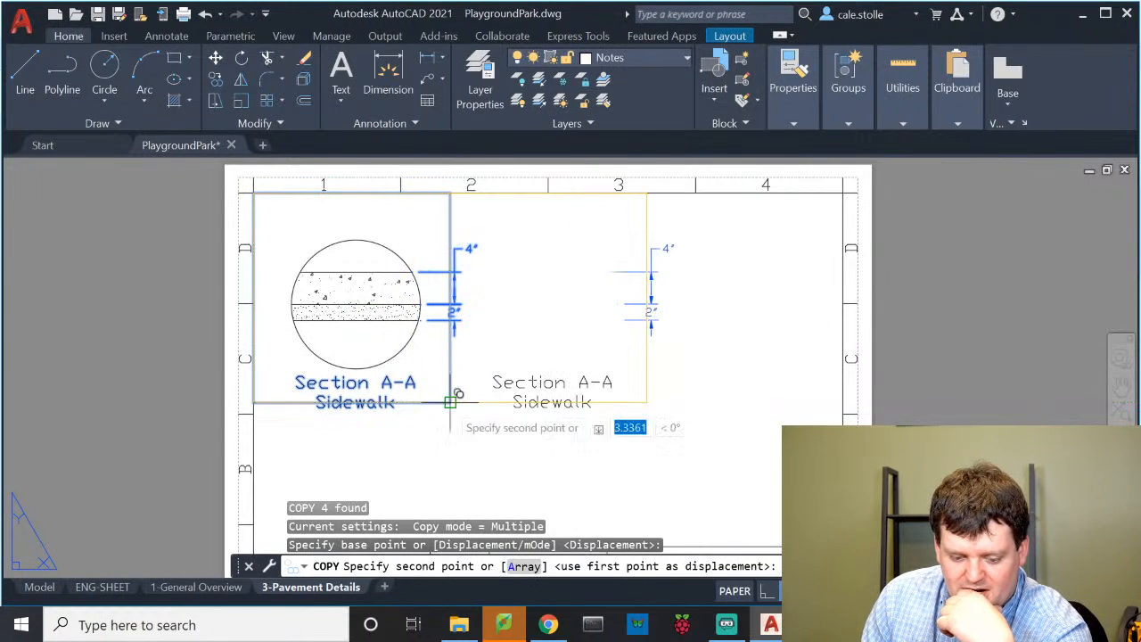
pyautogui.click(450, 402)
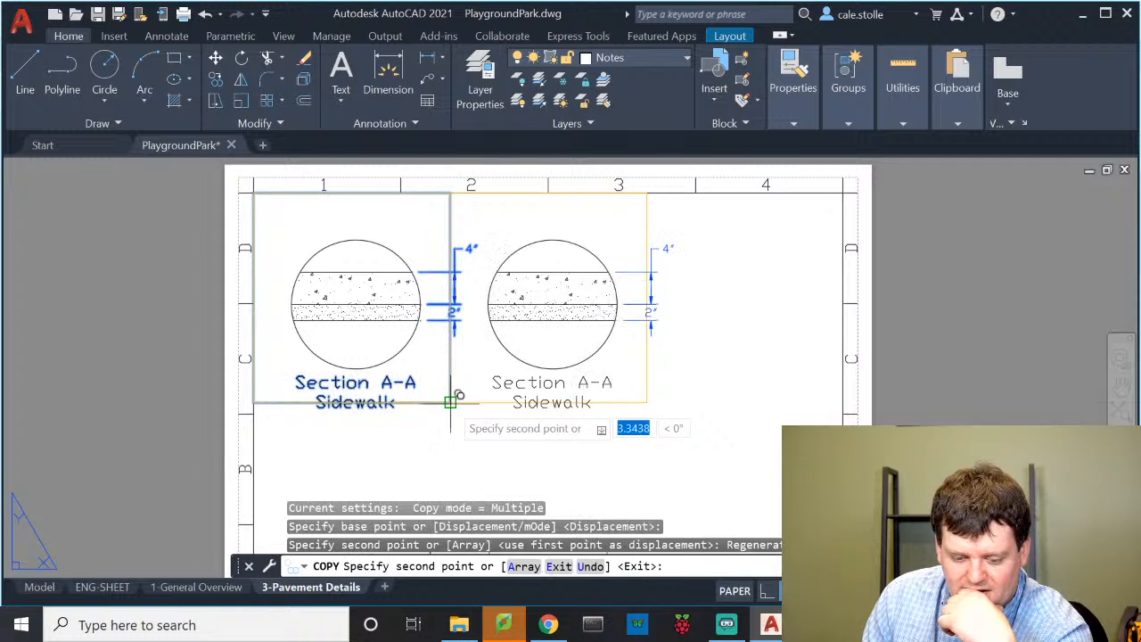
pyautogui.click(646, 402)
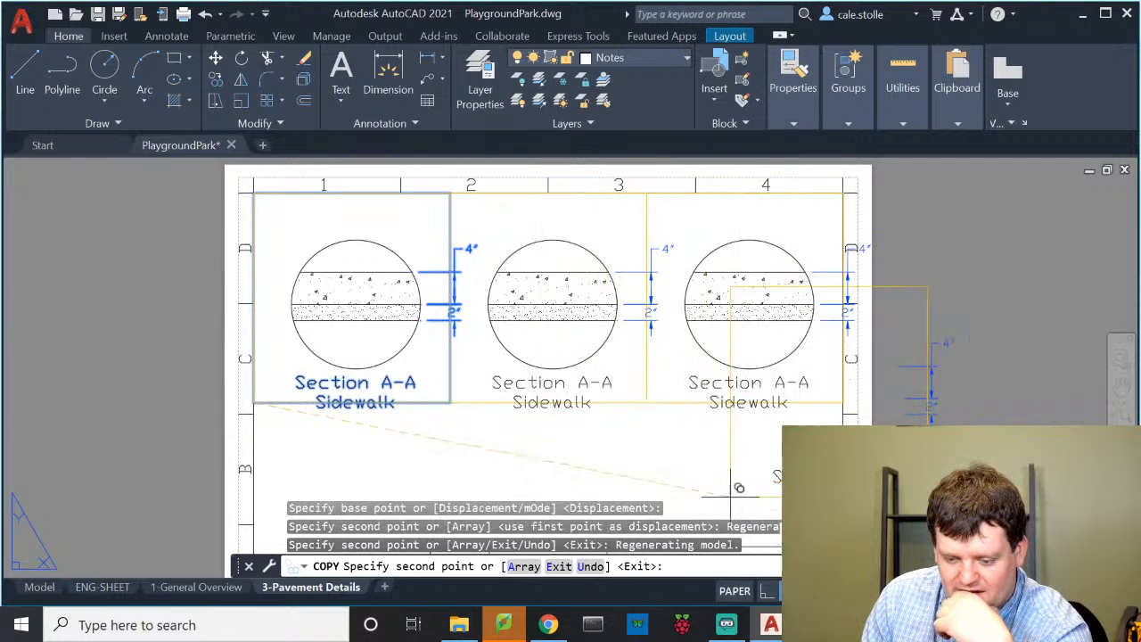
pyautogui.press('Escape')
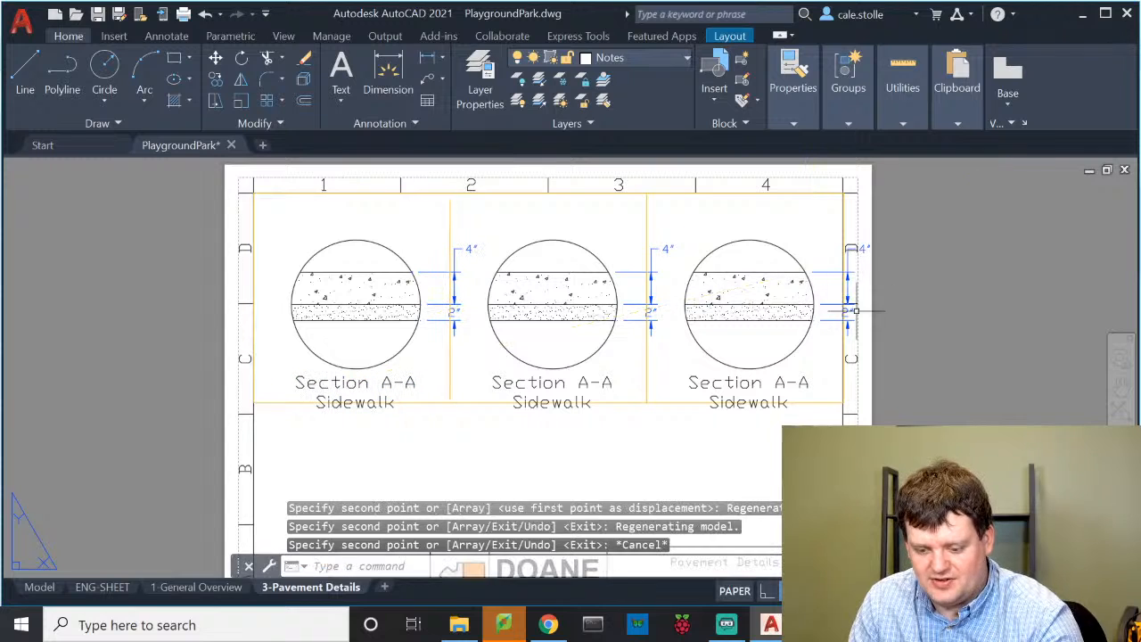
# Erase the third section's dimension and align the first section's 4" and 2" dimension lines nearer the circle
pyautogui.click(840, 308)
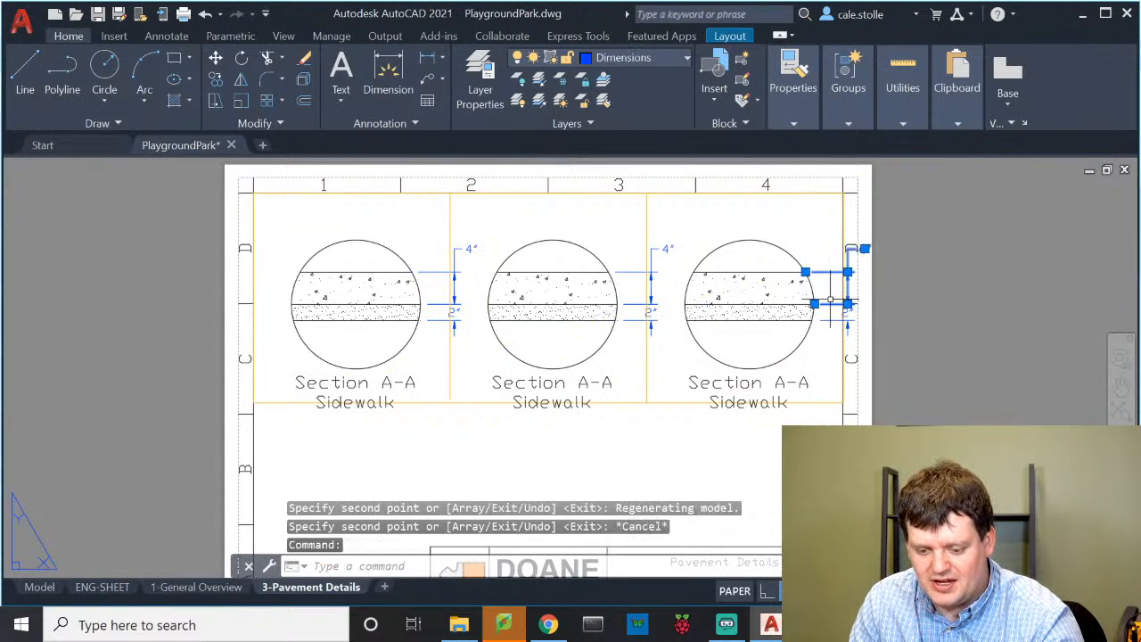
pyautogui.press('Delete')
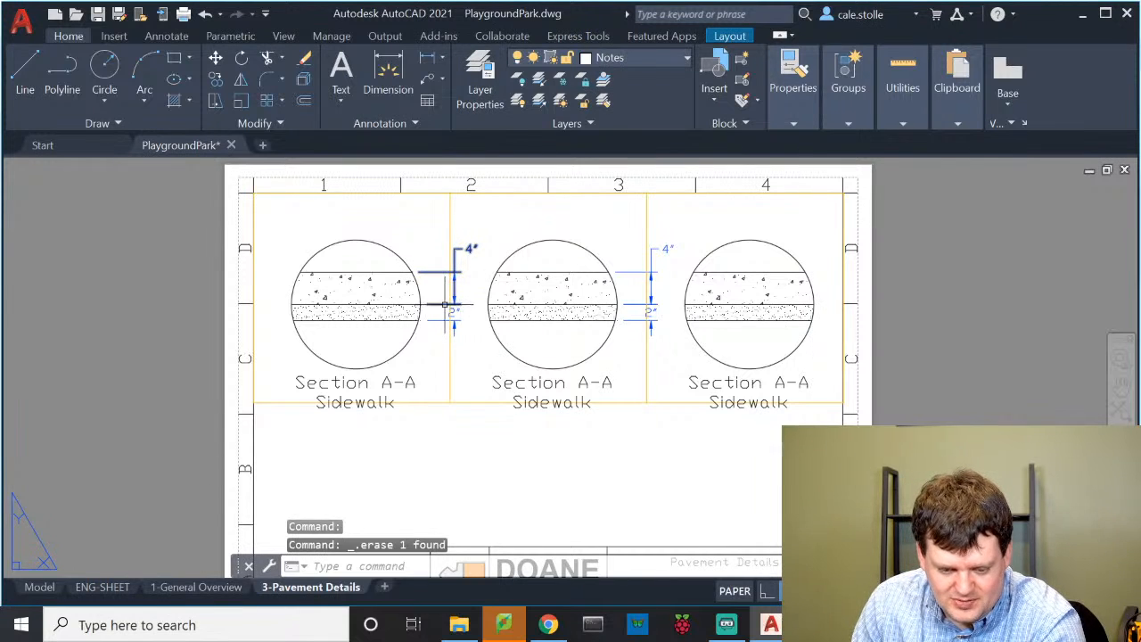
pyautogui.click(445, 305)
pyautogui.scroll(6, 422, 307)
pyautogui.moveTo(485, 311); pyautogui.dragTo(517, 400, button='middle')
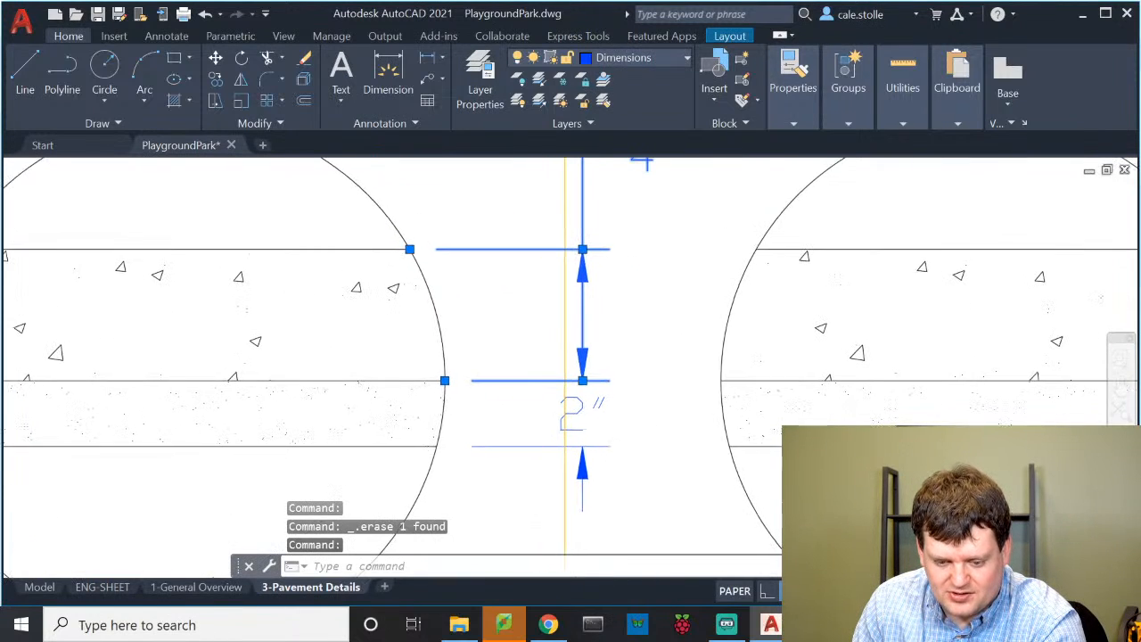
pyautogui.click(582, 380)
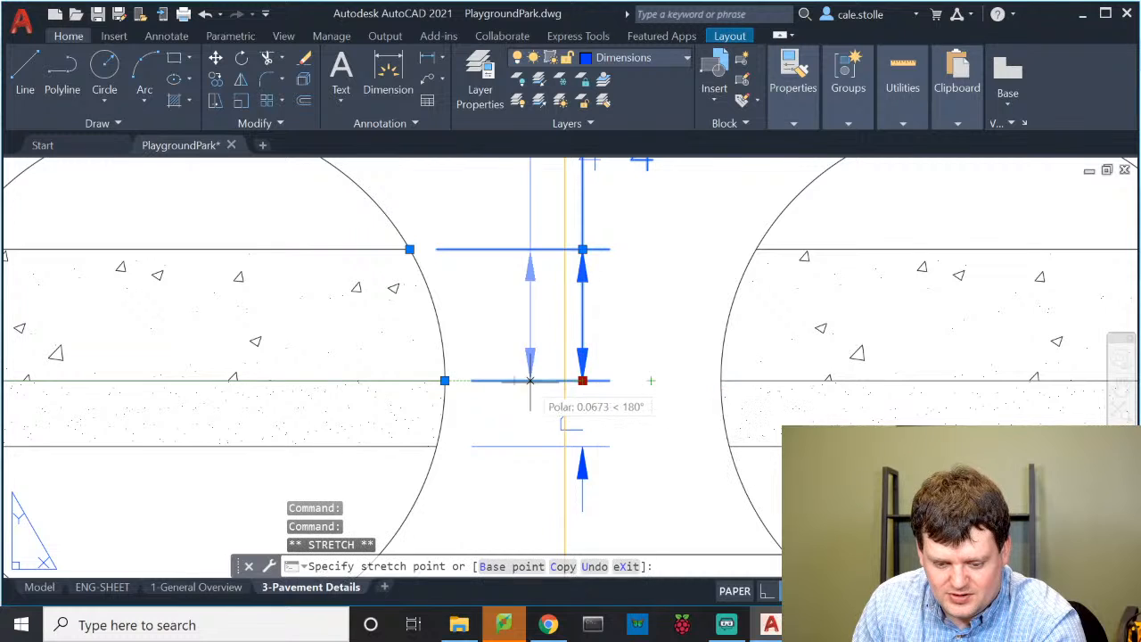
pyautogui.click(512, 380)
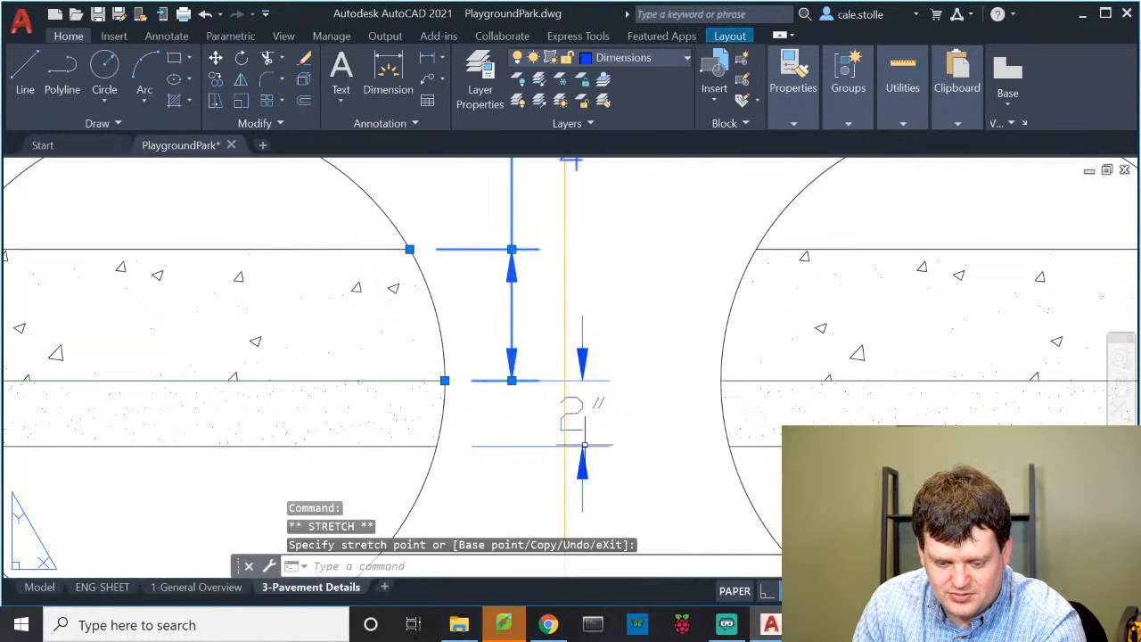
pyautogui.click(548, 446)
pyautogui.click(581, 446)
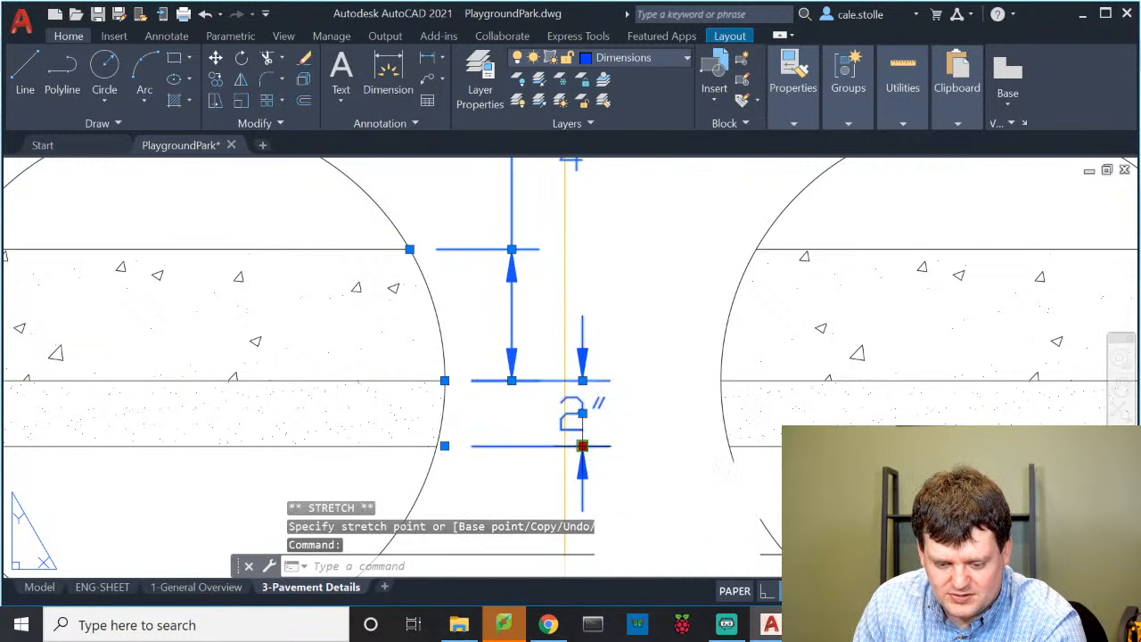
pyautogui.click(512, 381)
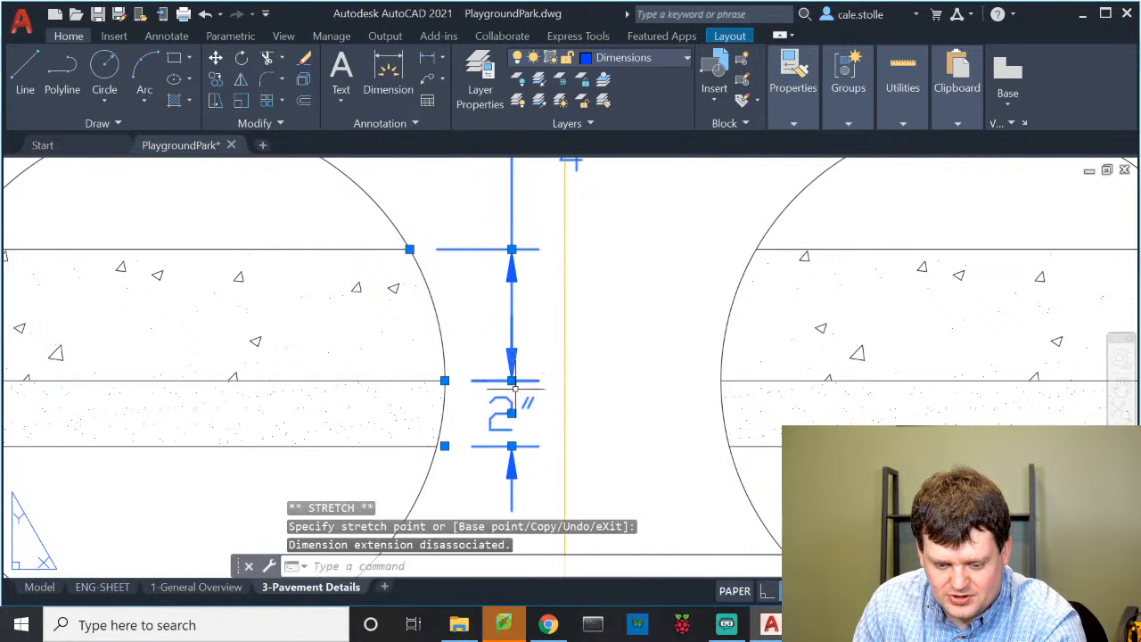
pyautogui.press('Escape')
# Delete the middle section's 4" and 2" dimensions
pyautogui.scroll(-4, 580, 407)
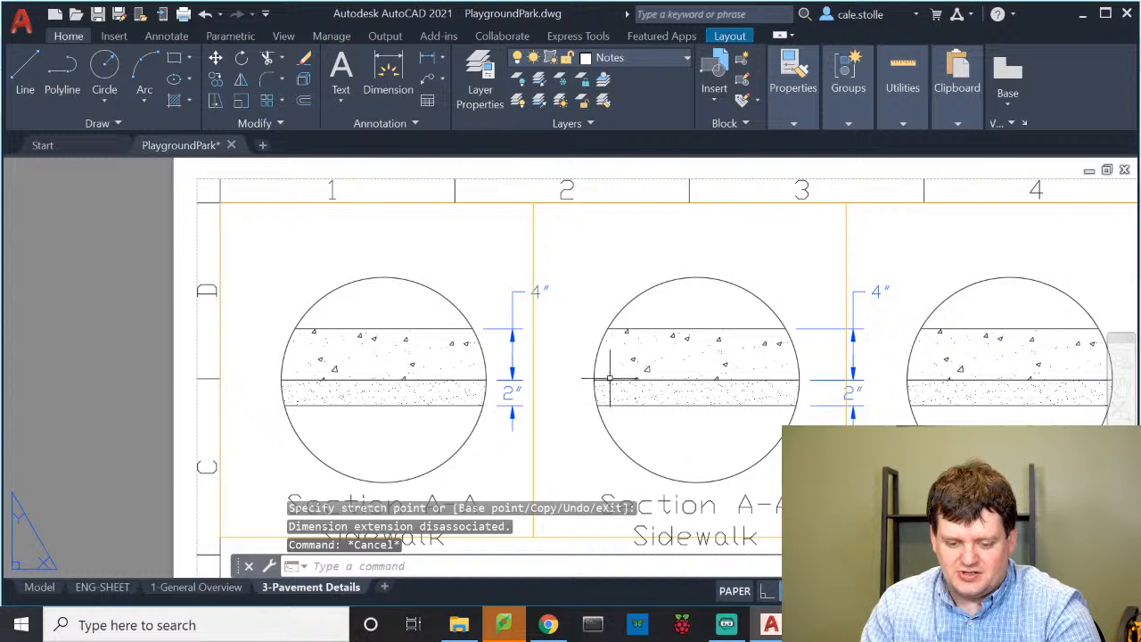
pyautogui.moveTo(610, 379); pyautogui.dragTo(419, 353, button='middle')
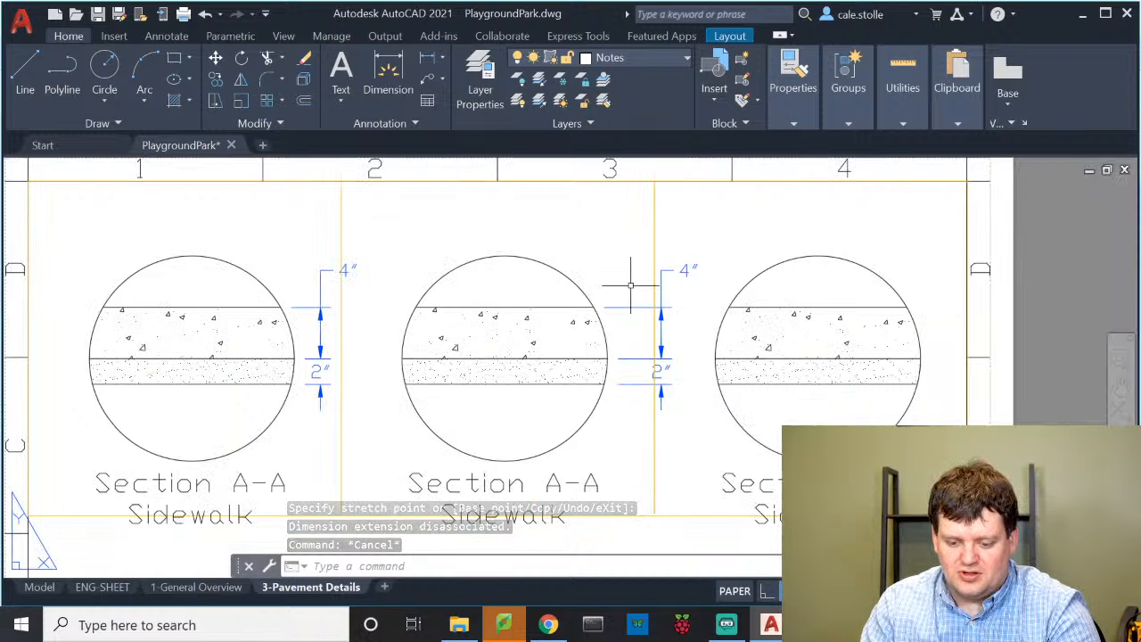
pyautogui.click(647, 406)
pyautogui.click(629, 299)
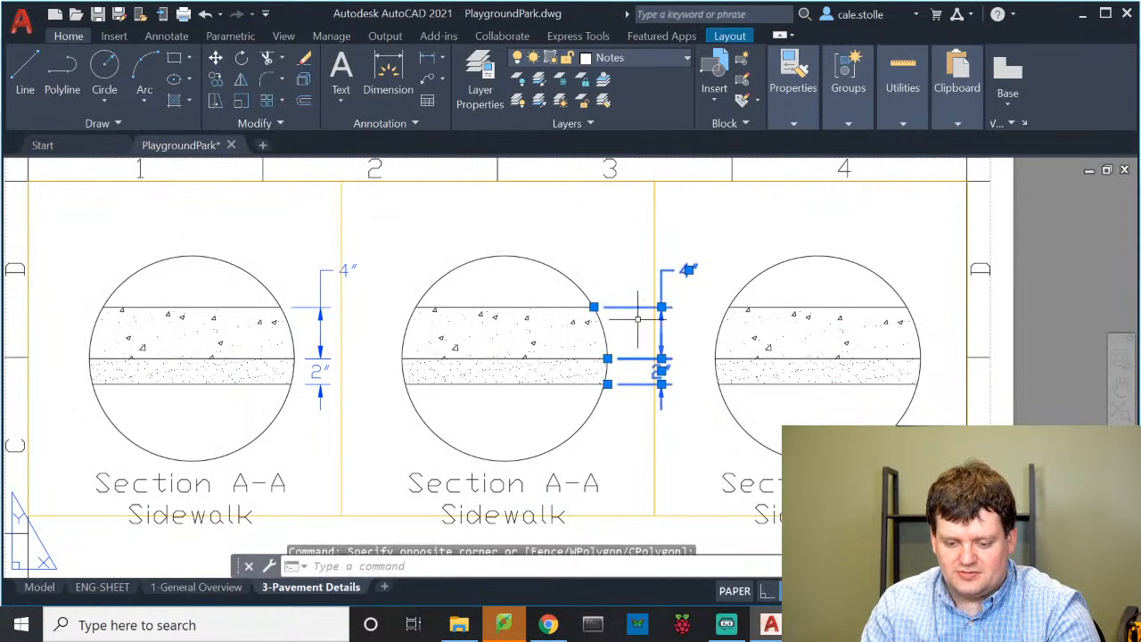
pyautogui.press('Delete')
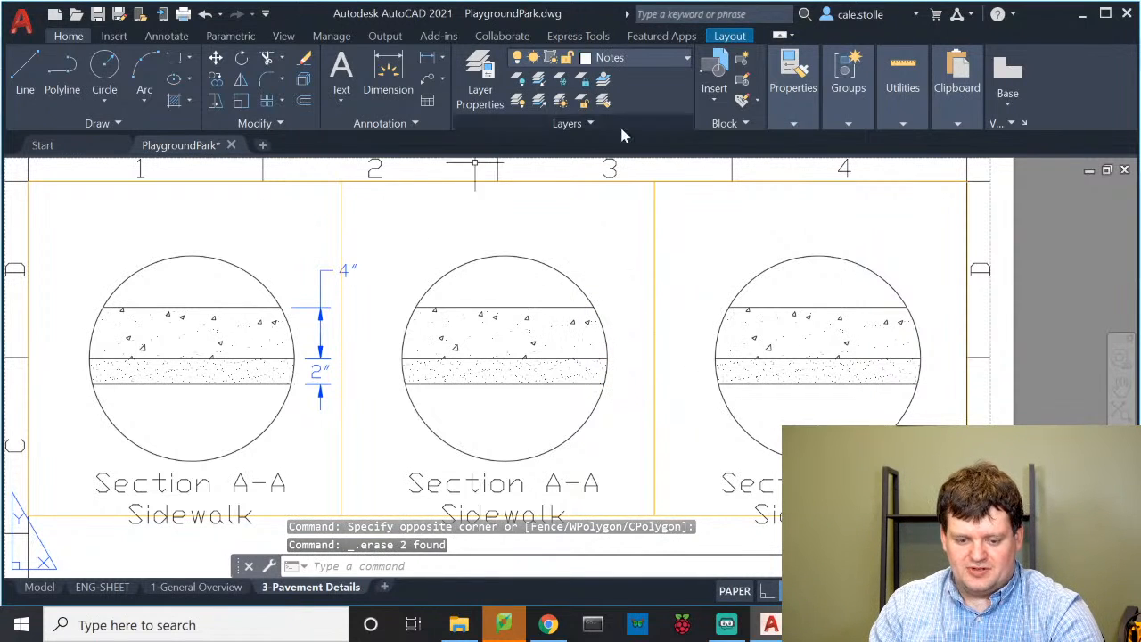
pyautogui.click(601, 233)
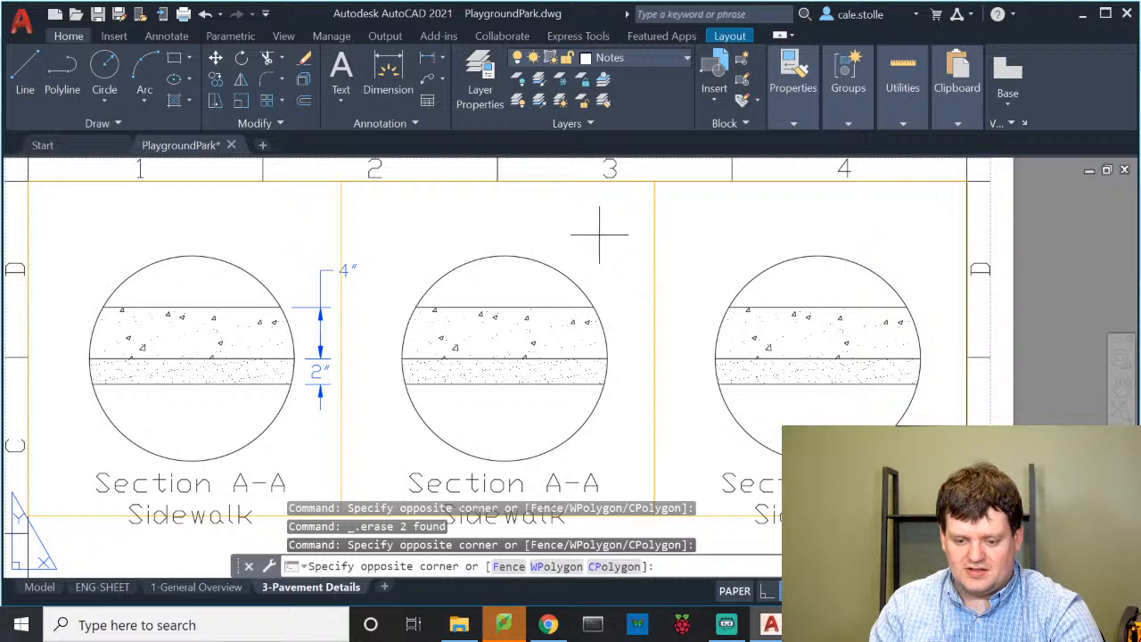
# Pan and zoom inside the middle viewport to recentre the section, then undo the view change
pyautogui.doubleClick(601, 234)
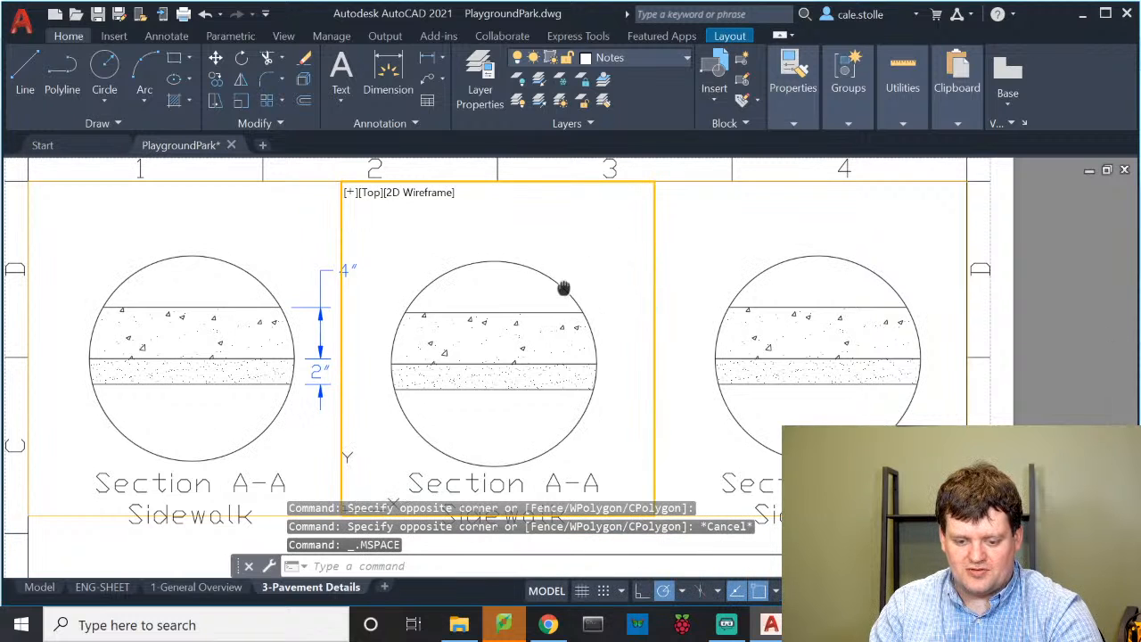
pyautogui.scroll(-5, 531, 285)
pyautogui.scroll(-4, 547, 301)
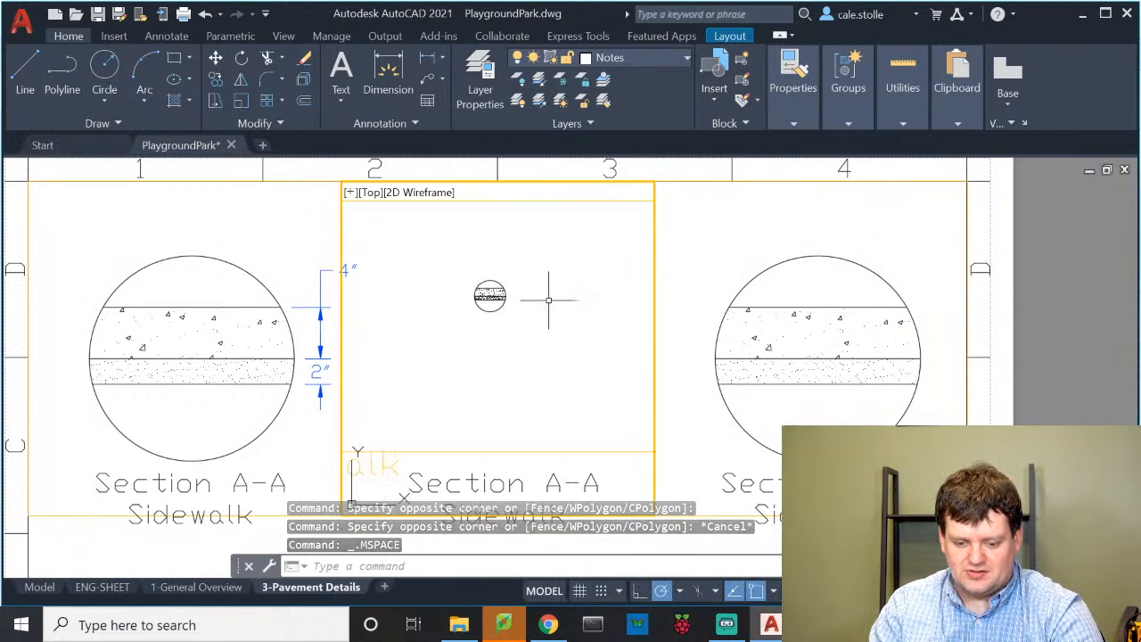
pyautogui.moveTo(563, 306)
pyautogui.mouseDown(button='middle')
pyautogui.moveTo(396, 319)
pyautogui.moveTo(547, 324)
pyautogui.mouseUp(button='middle')
pyautogui.scroll(5, 571, 308)
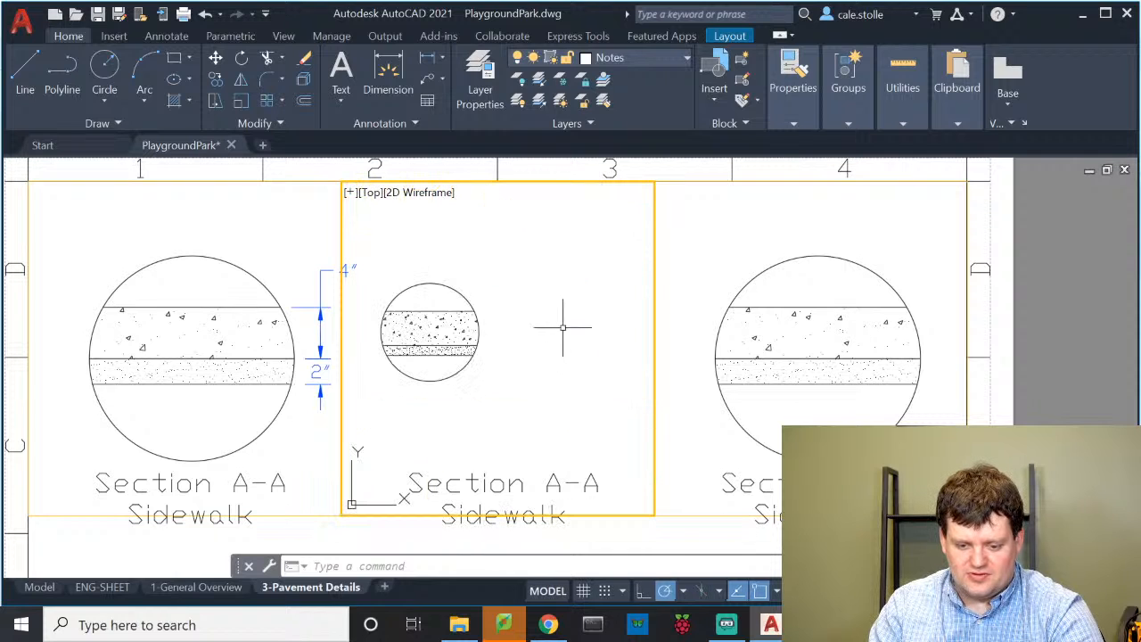
pyautogui.moveTo(347, 330); pyautogui.dragTo(414, 327, button='middle')
pyautogui.scroll(2, 462, 325)
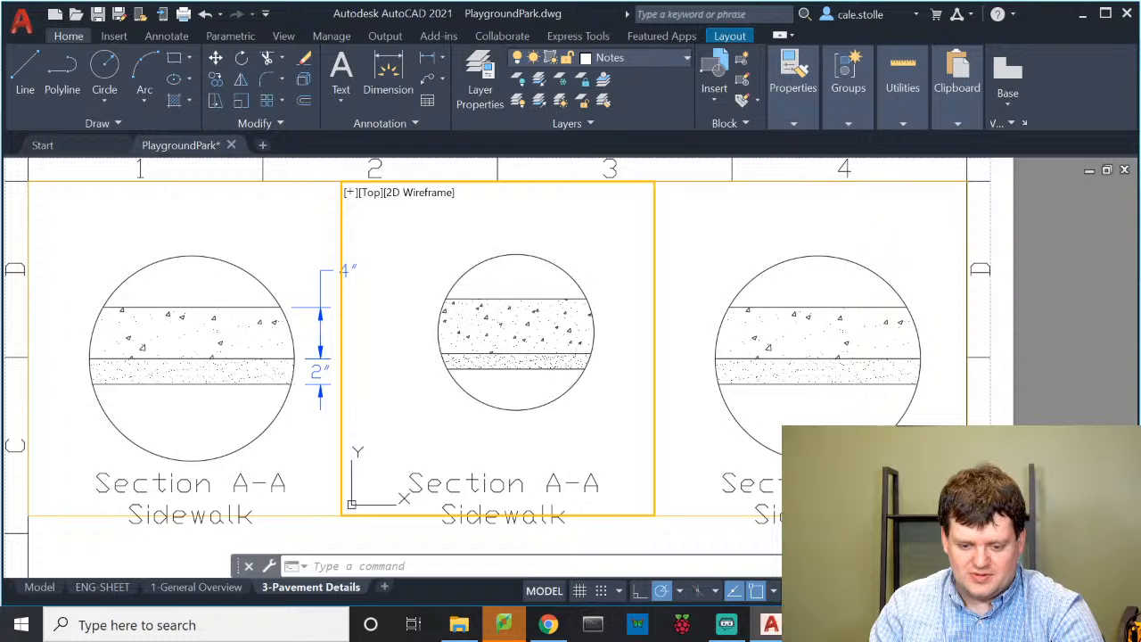
pyautogui.scroll(2, 473, 312)
pyautogui.scroll(-2, 472, 312)
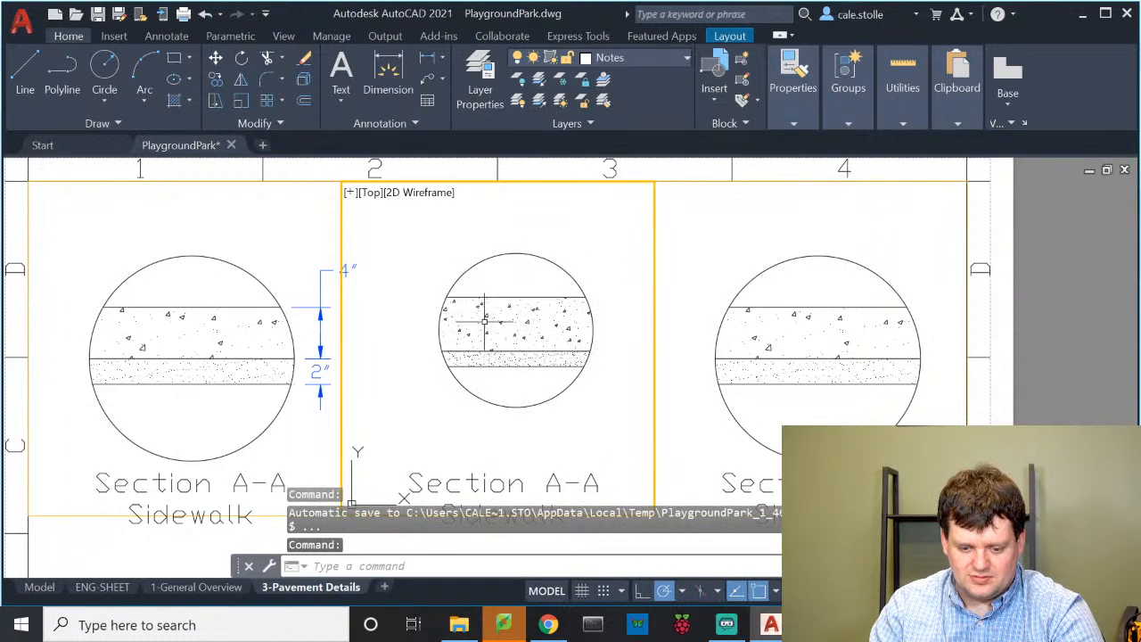
pyautogui.scroll(2, 484, 322)
pyautogui.scroll(-2, 484, 321)
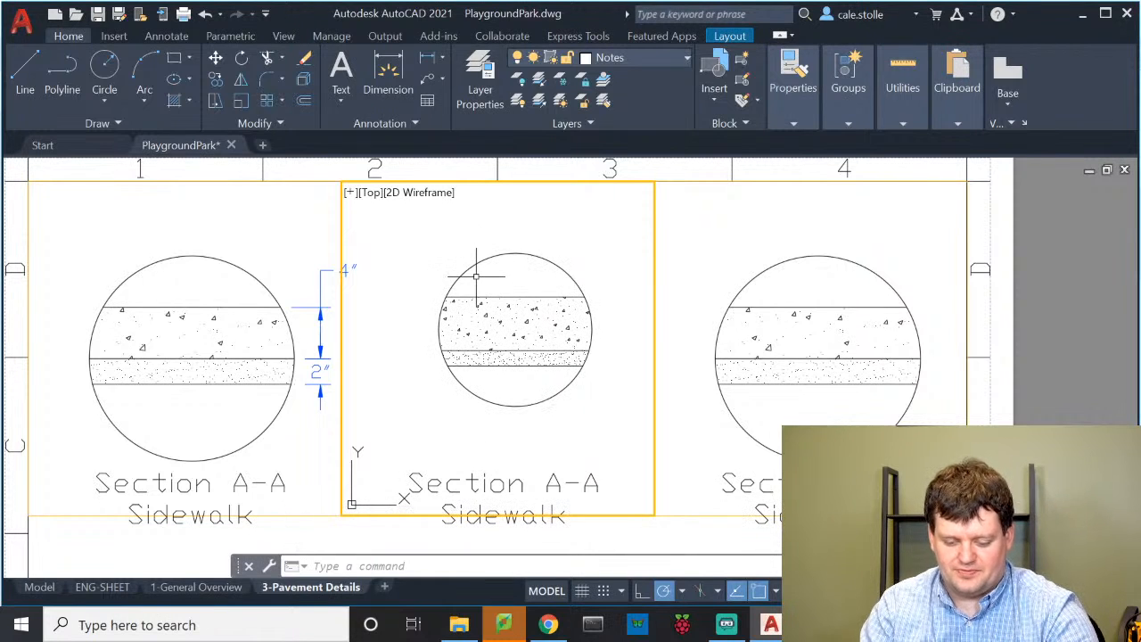
pyautogui.write('u')
pyautogui.press('Return')
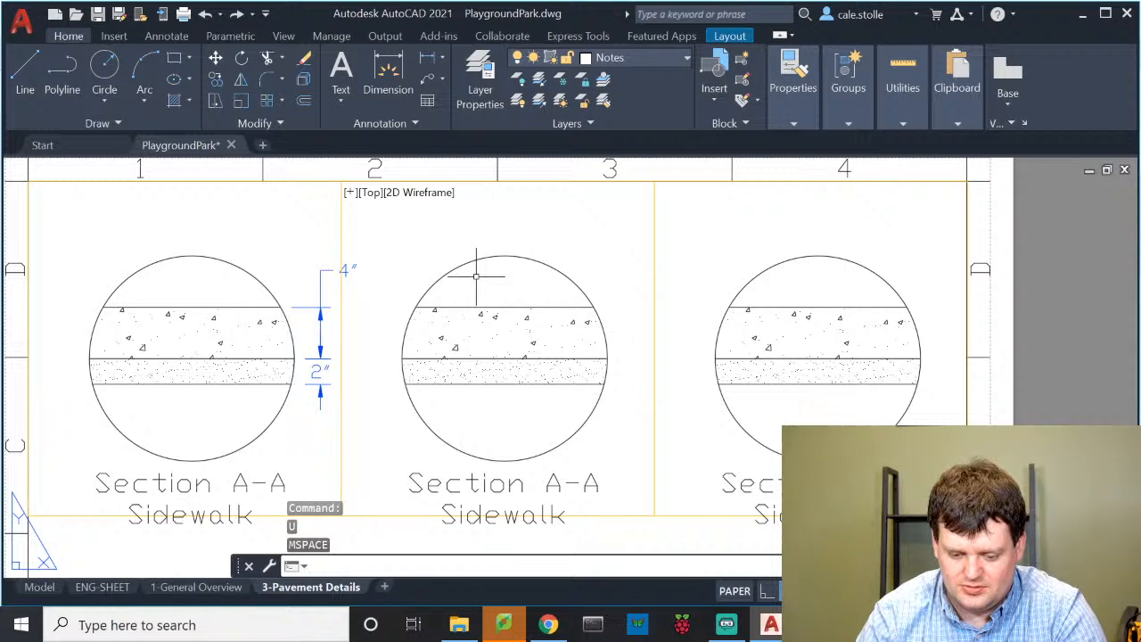
# Pan and fit the middle viewport again, return to paper space, and undo the pans to restore the section
pyautogui.click(606, 218)
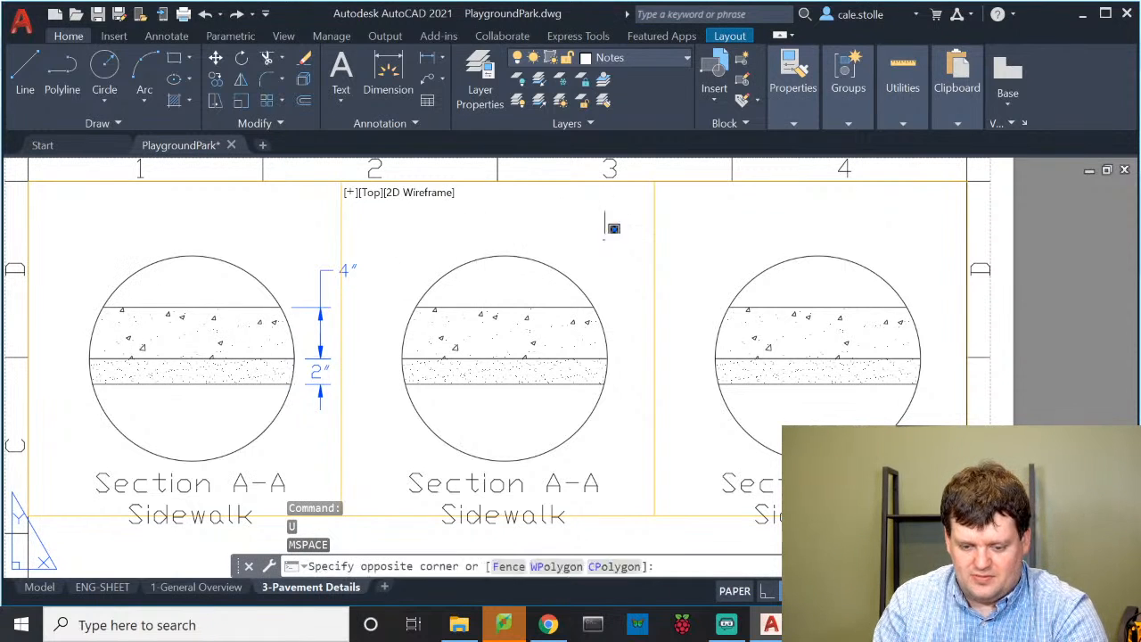
pyautogui.doubleClick(590, 246)
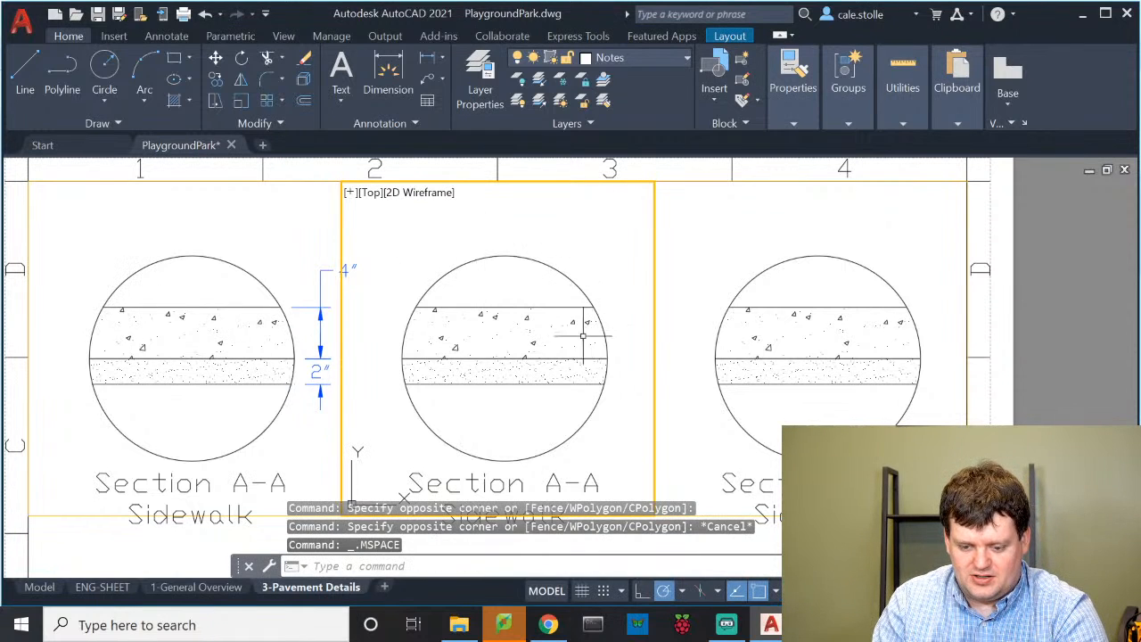
pyautogui.moveTo(583, 336); pyautogui.dragTo(353, 372, button='middle')
pyautogui.moveTo(584, 395); pyautogui.dragTo(394, 374, button='middle')
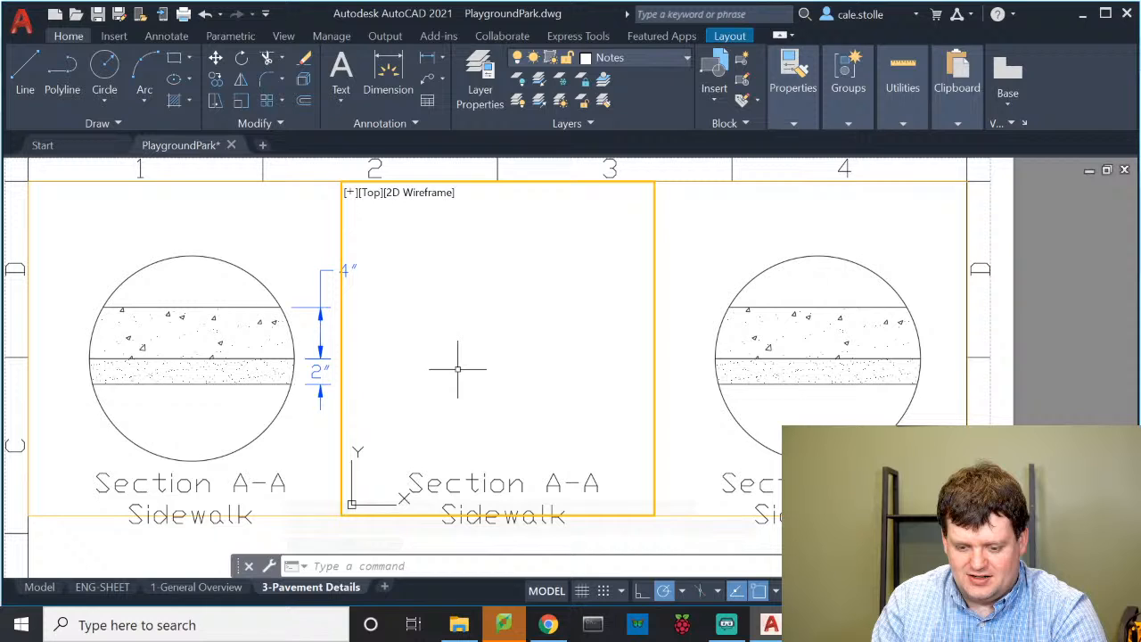
pyautogui.moveTo(486, 371); pyautogui.dragTo(579, 380, button='middle')
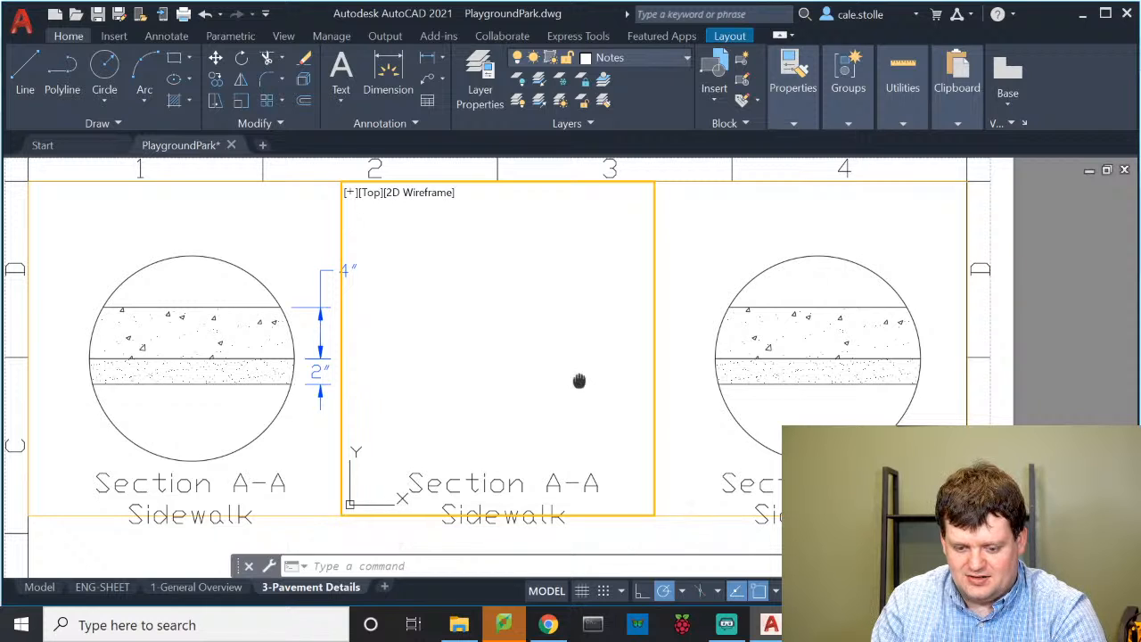
pyautogui.moveTo(430, 346); pyautogui.dragTo(561, 368, button='middle')
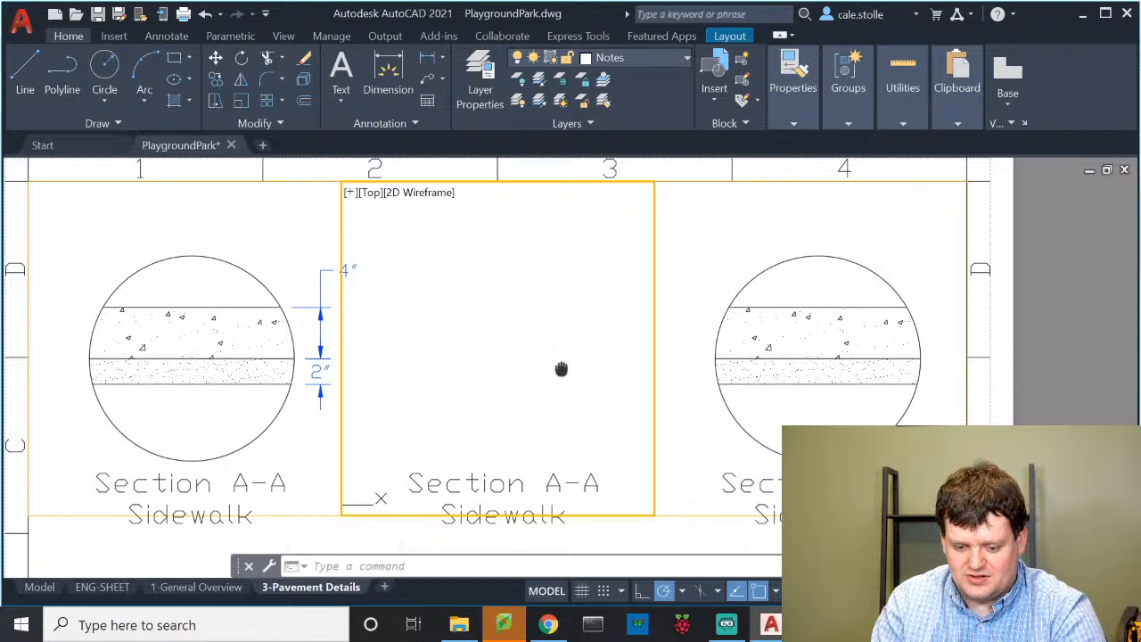
pyautogui.moveTo(384, 341); pyautogui.dragTo(560, 357, button='middle')
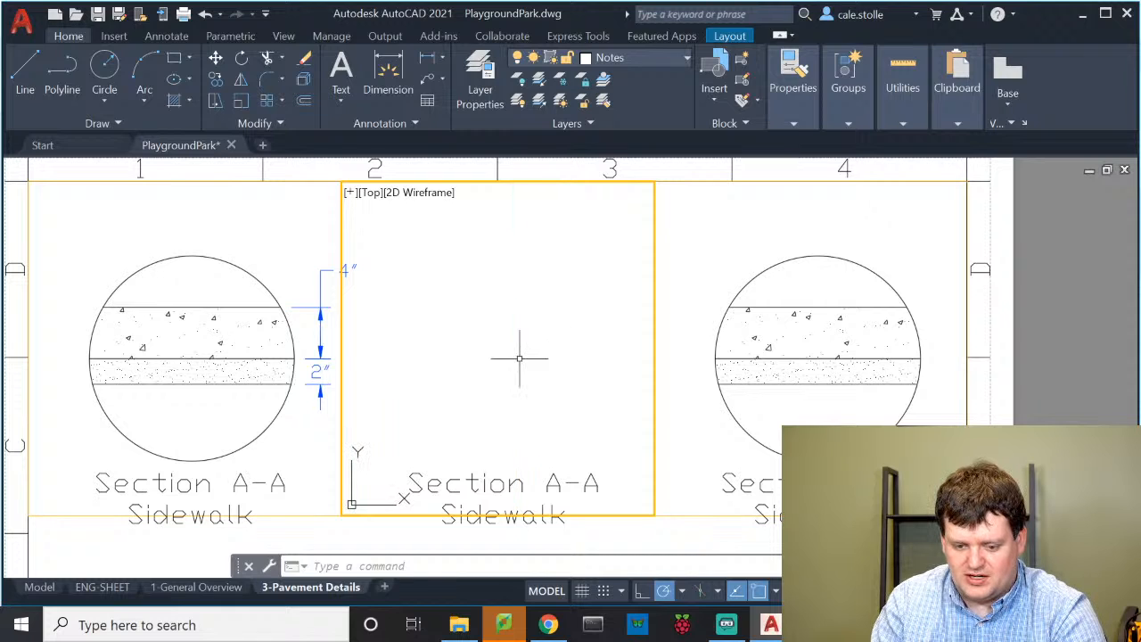
pyautogui.middleClick(545, 357)
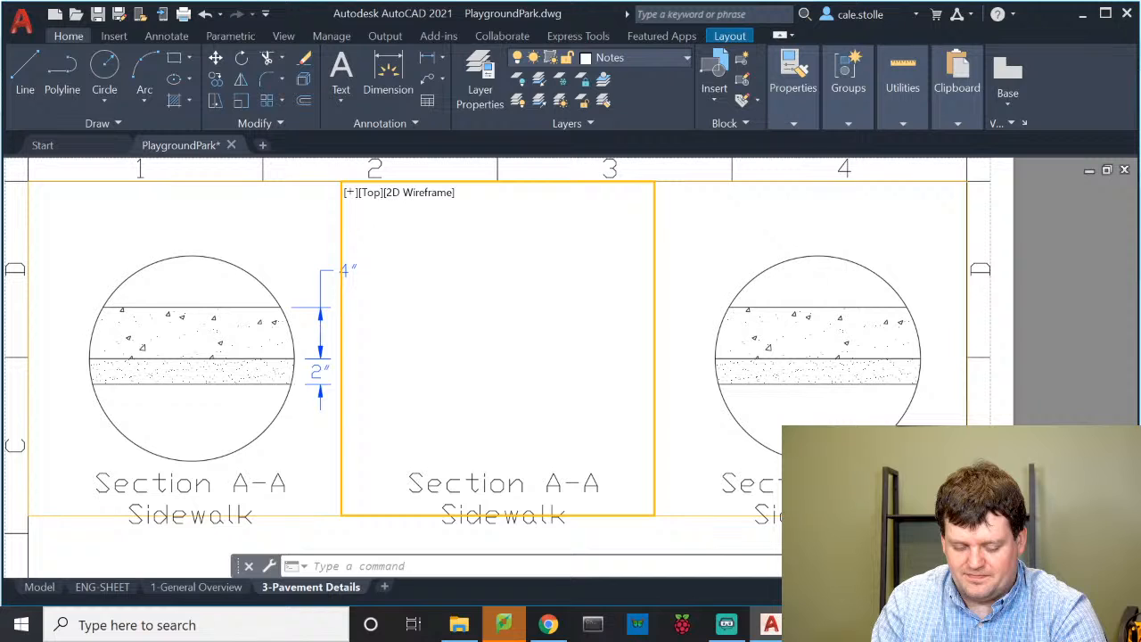
pyautogui.middleClick(578, 331)
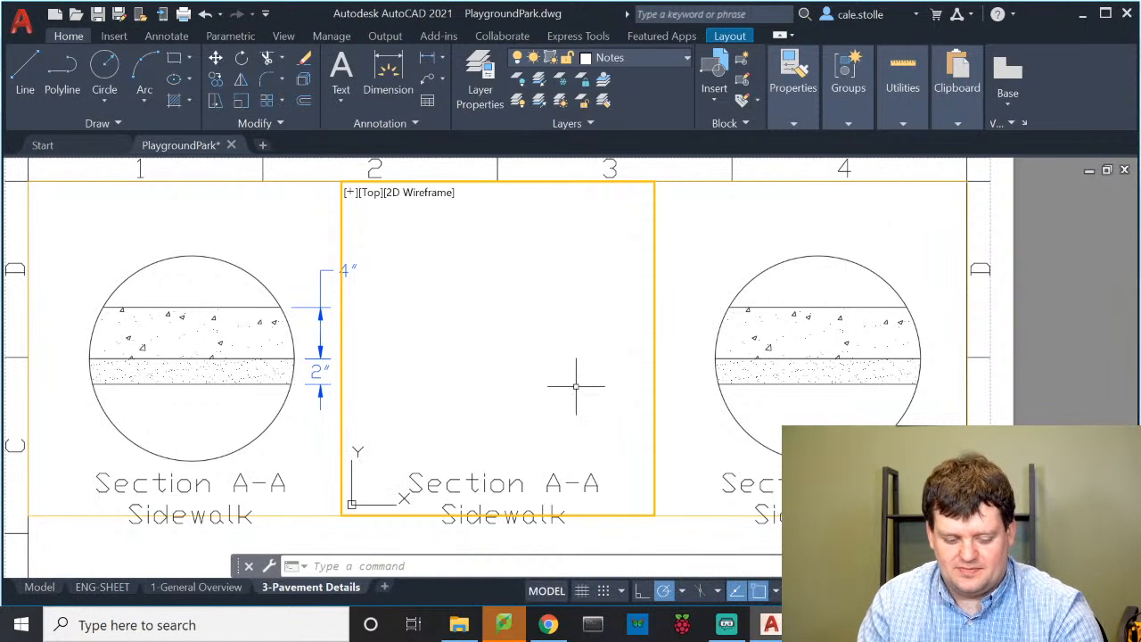
pyautogui.doubleClick(436, 528)
pyautogui.write('u')
pyautogui.press('Return')
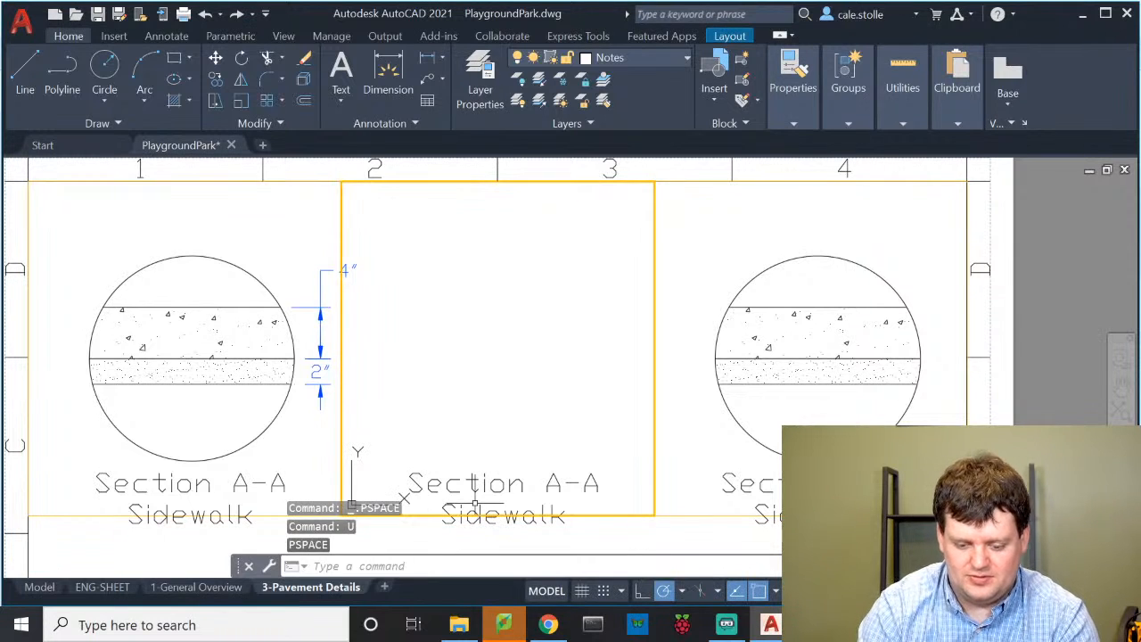
pyautogui.press('Return')
pyautogui.press('Return')
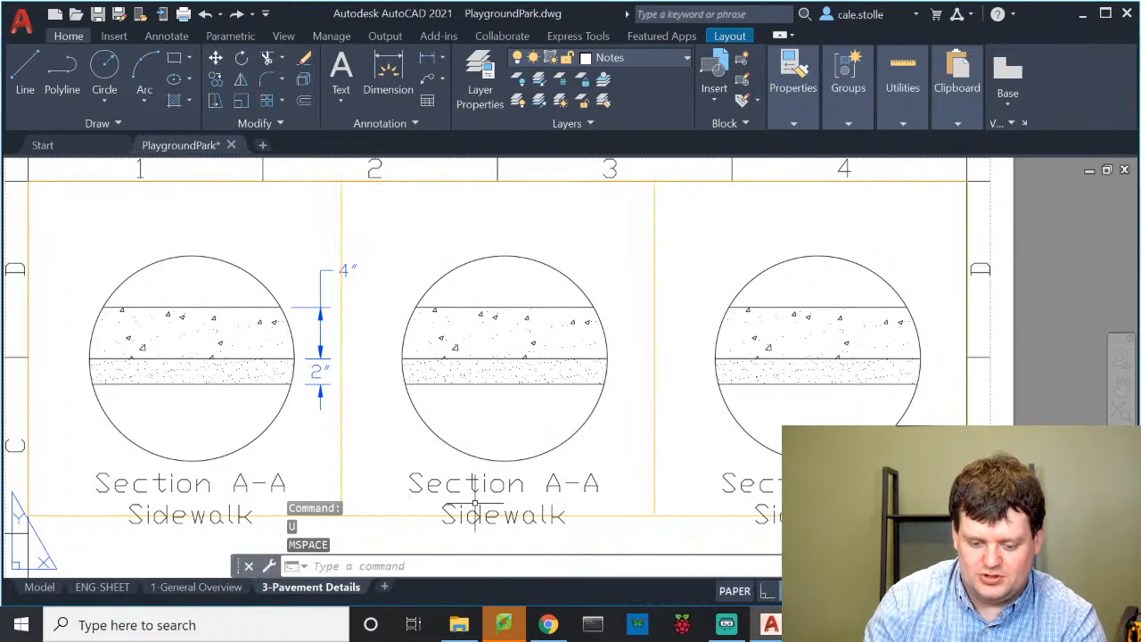
# In model space, narrow the Sidewalk detail box by pulling its right edge inward
pyautogui.click(41, 587)
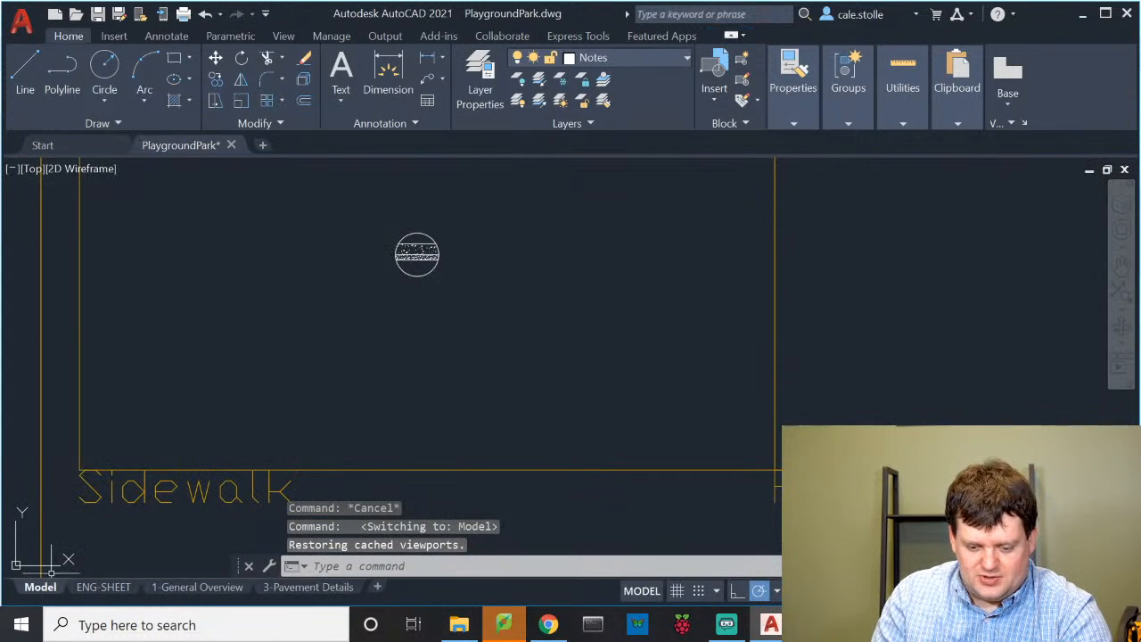
pyautogui.scroll(-3, 595, 302)
pyautogui.moveTo(601, 293); pyautogui.dragTo(503, 327, button='middle')
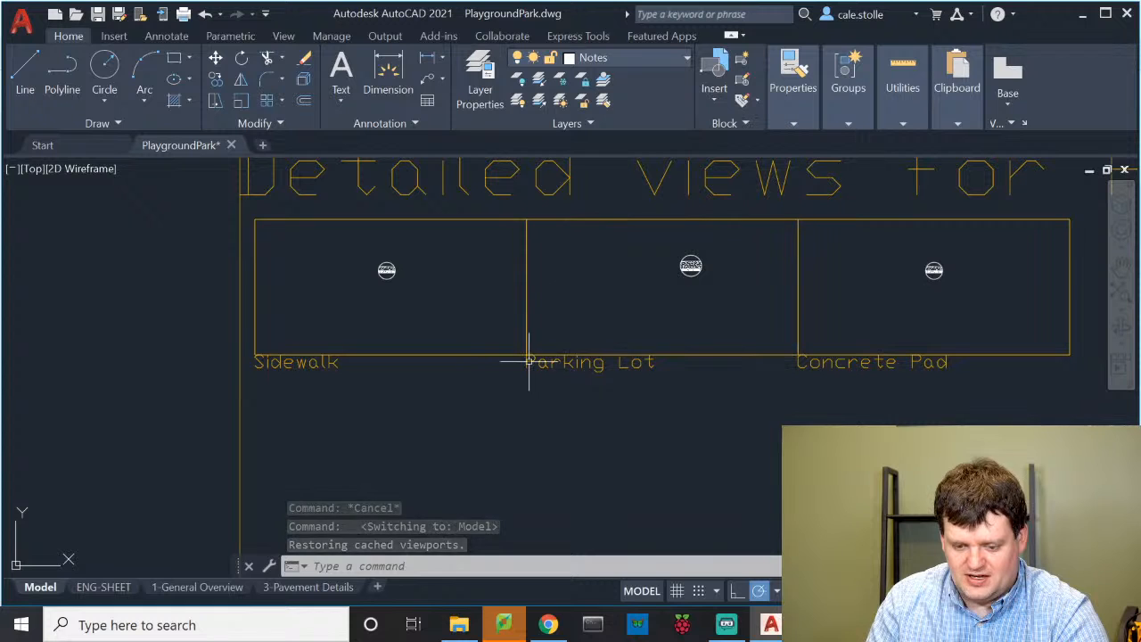
pyautogui.click(521, 317)
pyautogui.click(526, 285)
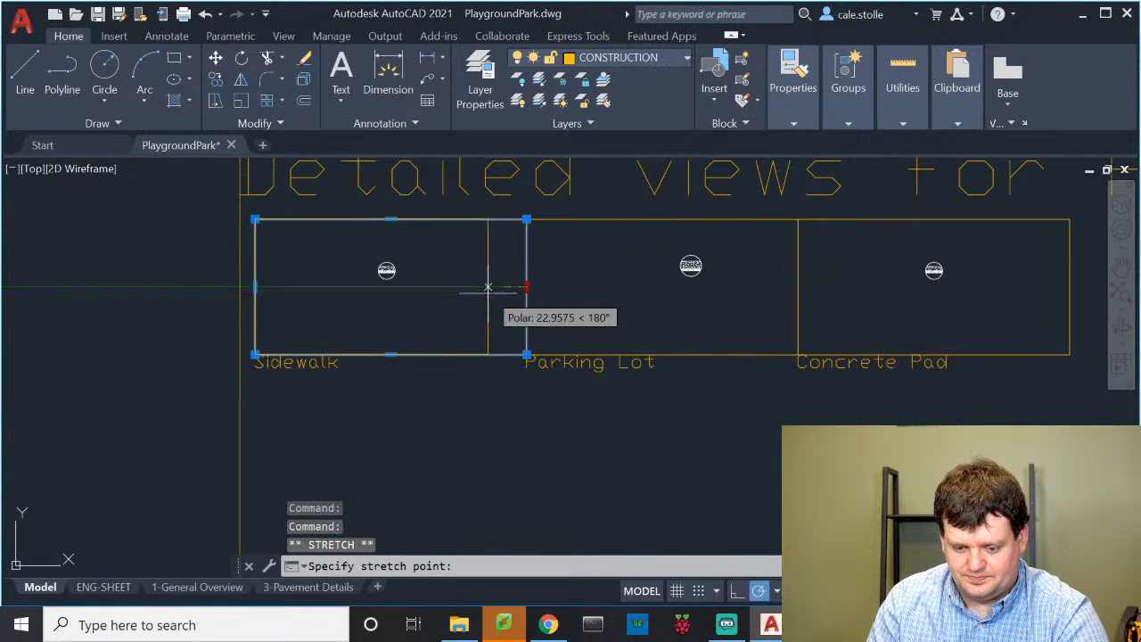
pyautogui.click(415, 286)
pyautogui.press('Escape')
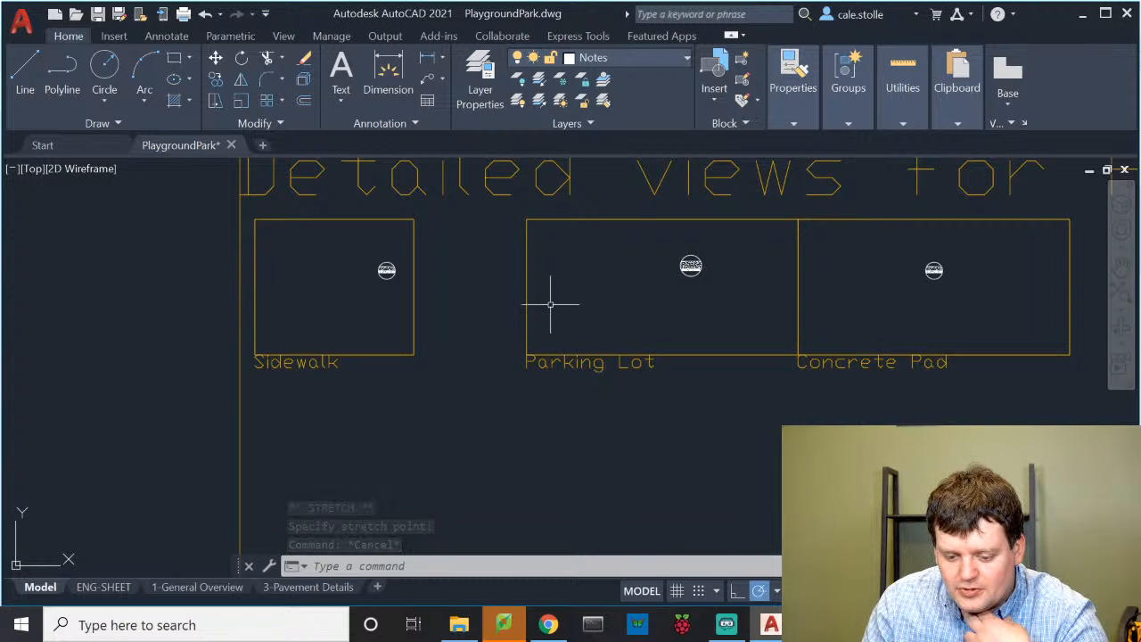
# Narrow the Parking Lot detail box by pulling its left and right edges toward its symbol
pyautogui.click(526, 286)
pyautogui.click(526, 286)
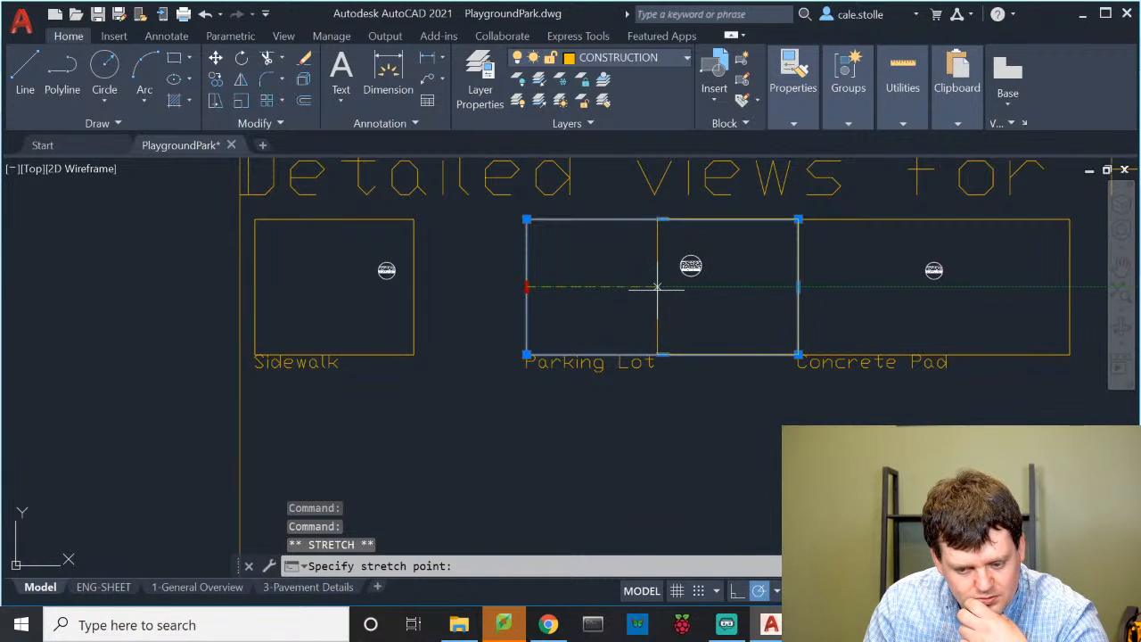
pyautogui.click(657, 286)
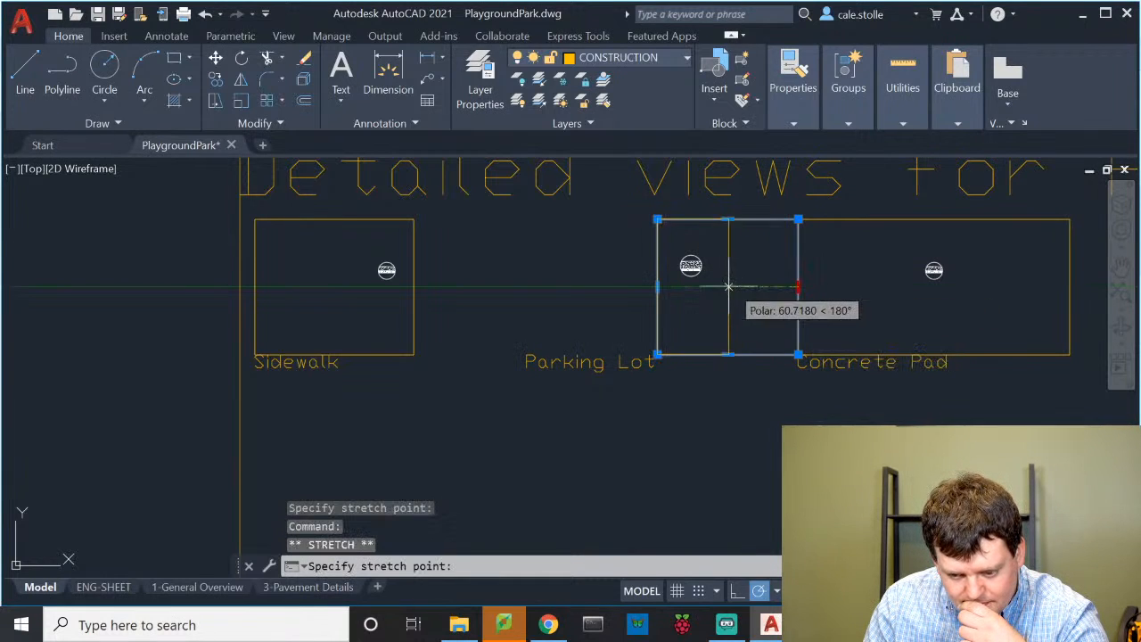
pyautogui.click(724, 343)
pyautogui.click(722, 401)
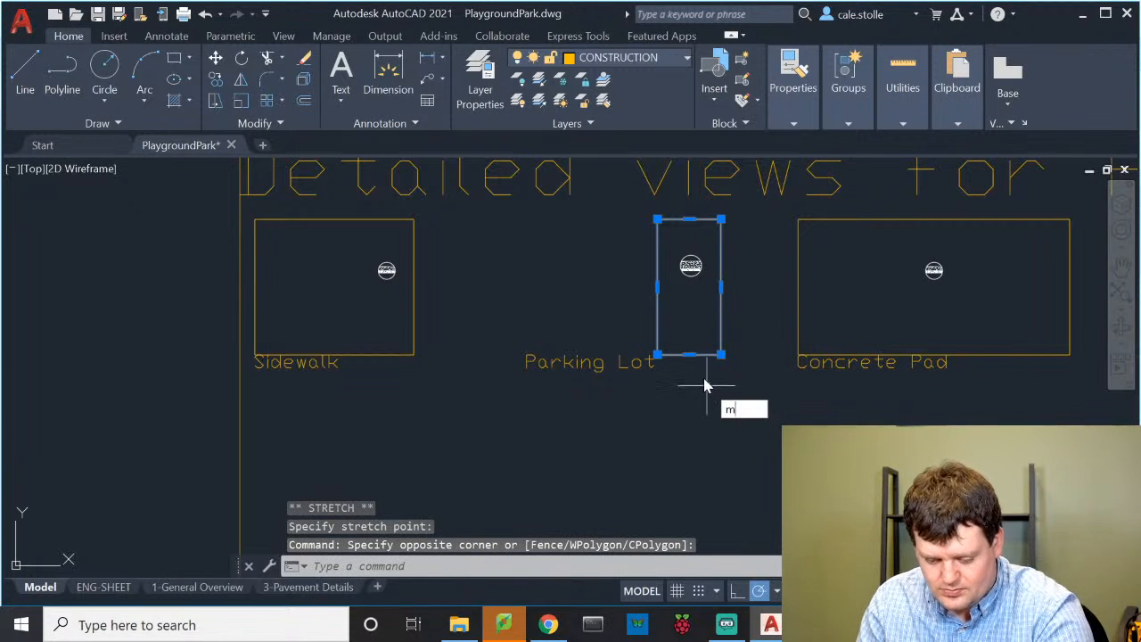
# Move the Parking Lot box beside the Sidewalk box and drop its section symbol inside it
pyautogui.press('Return')
pyautogui.click(659, 353)
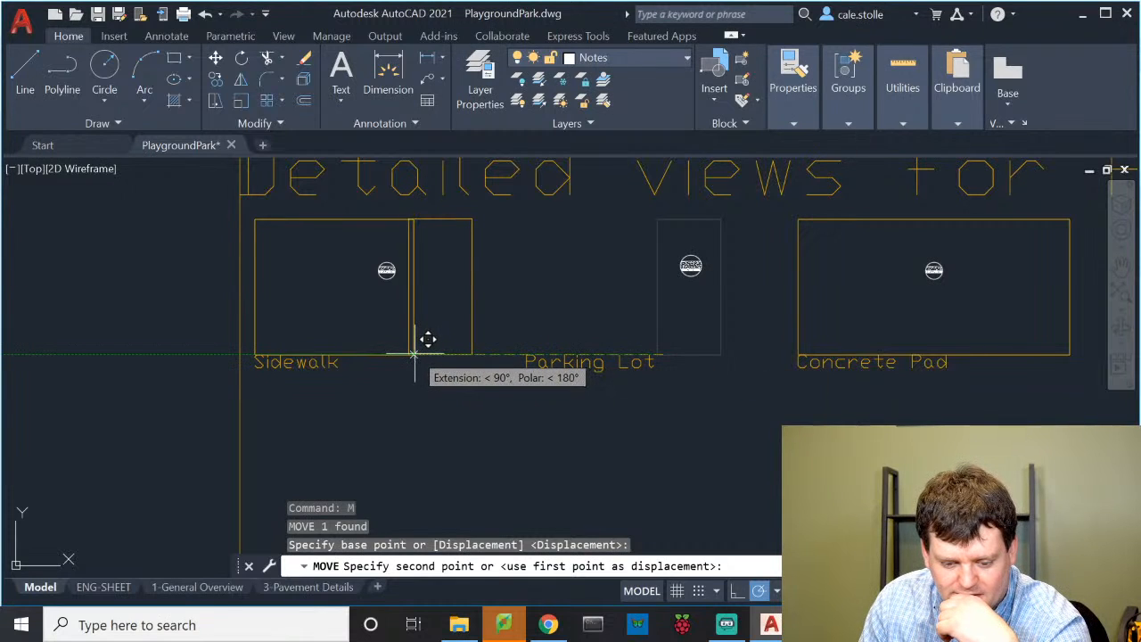
pyautogui.click(413, 353)
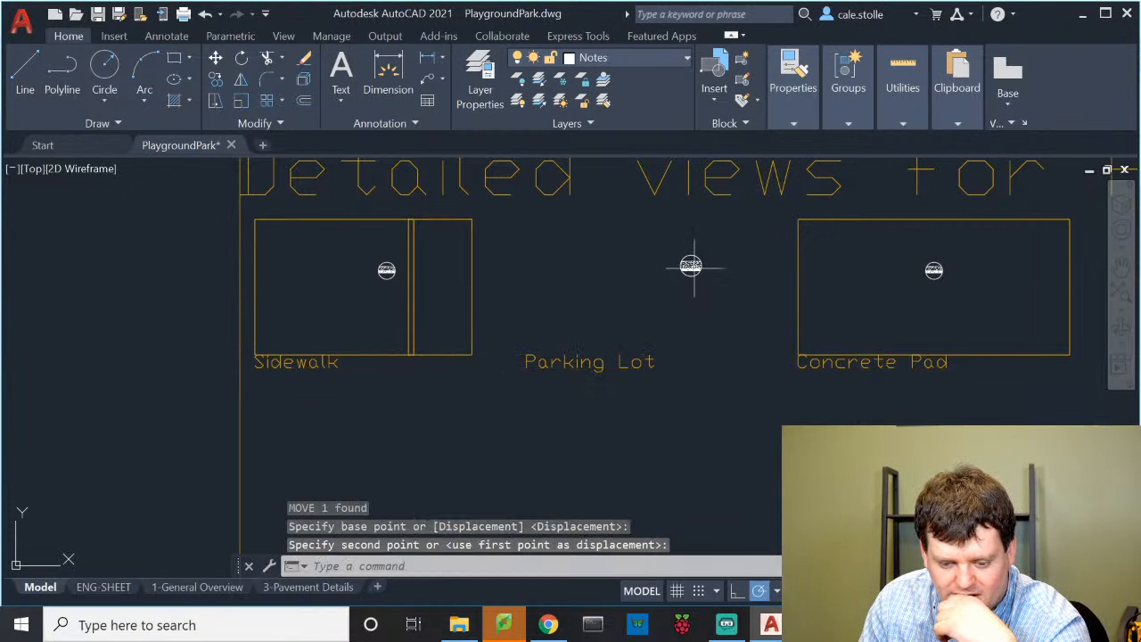
pyautogui.click(667, 239)
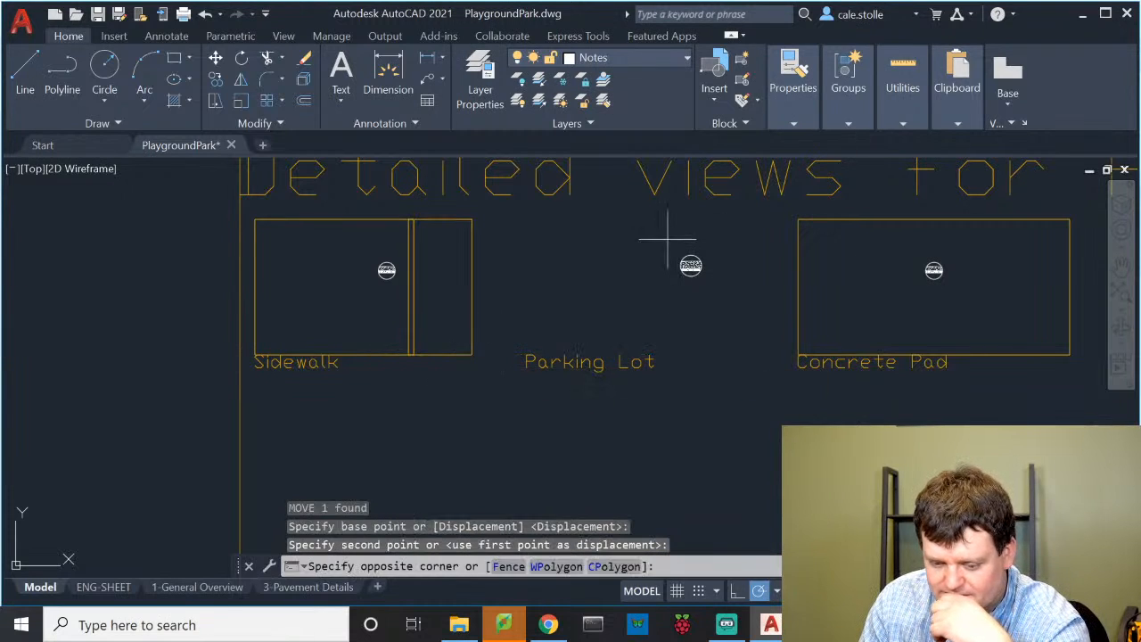
pyautogui.click(720, 299)
pyautogui.write('m')
pyautogui.press('Return')
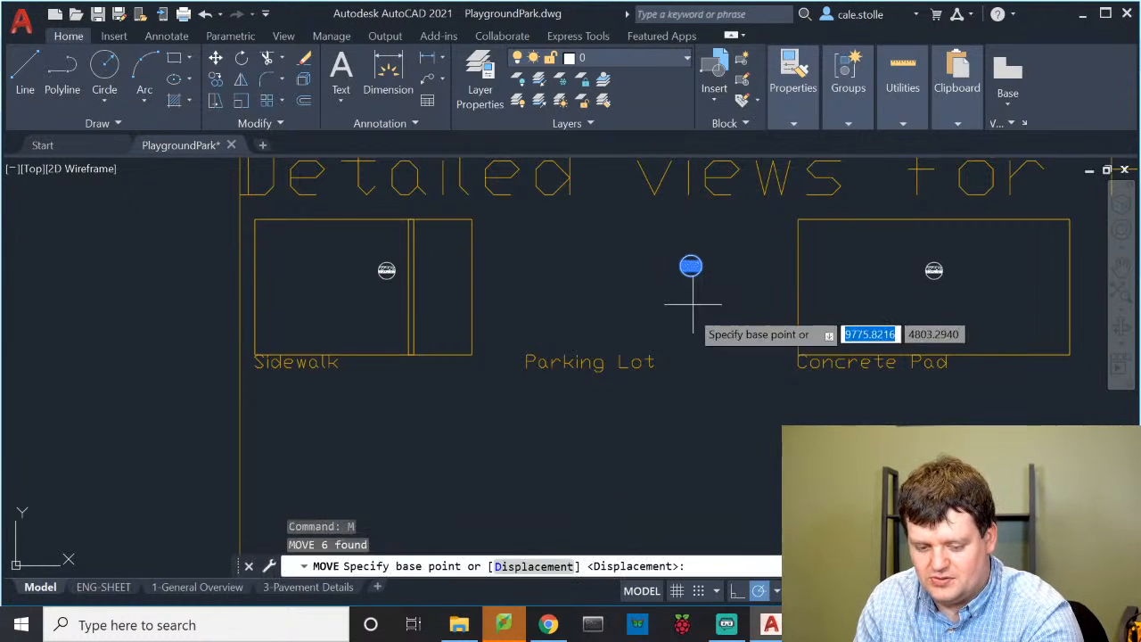
pyautogui.click(691, 464)
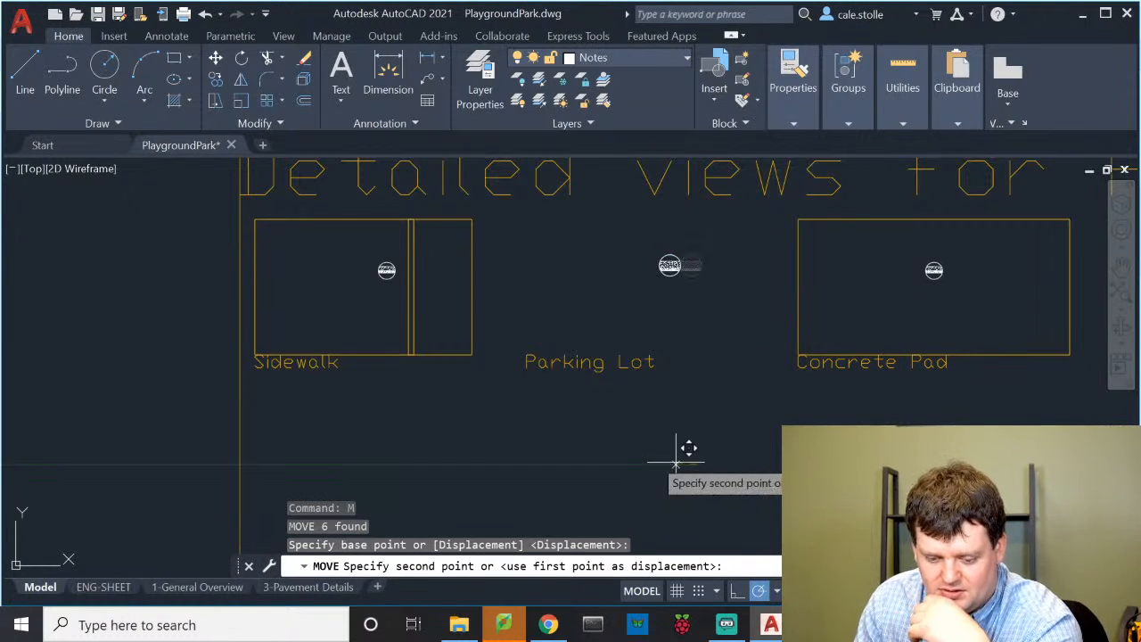
pyautogui.click(448, 464)
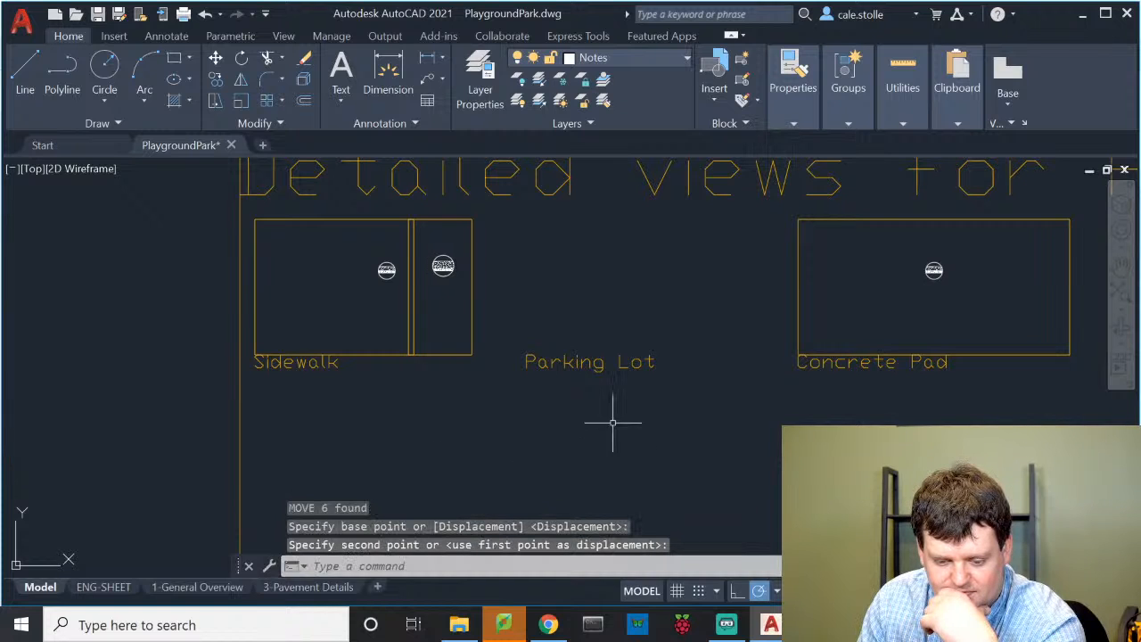
# Move the Parking Lot label down beneath the left detail boxes
pyautogui.click(592, 363)
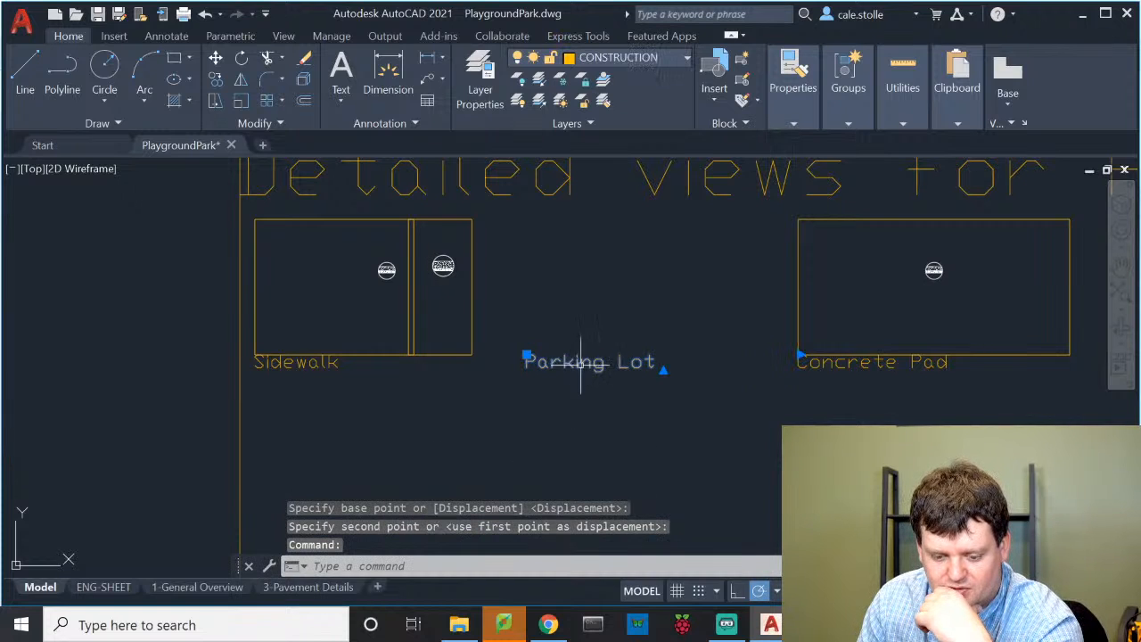
pyautogui.write('m')
pyautogui.press('Return')
pyautogui.click(597, 452)
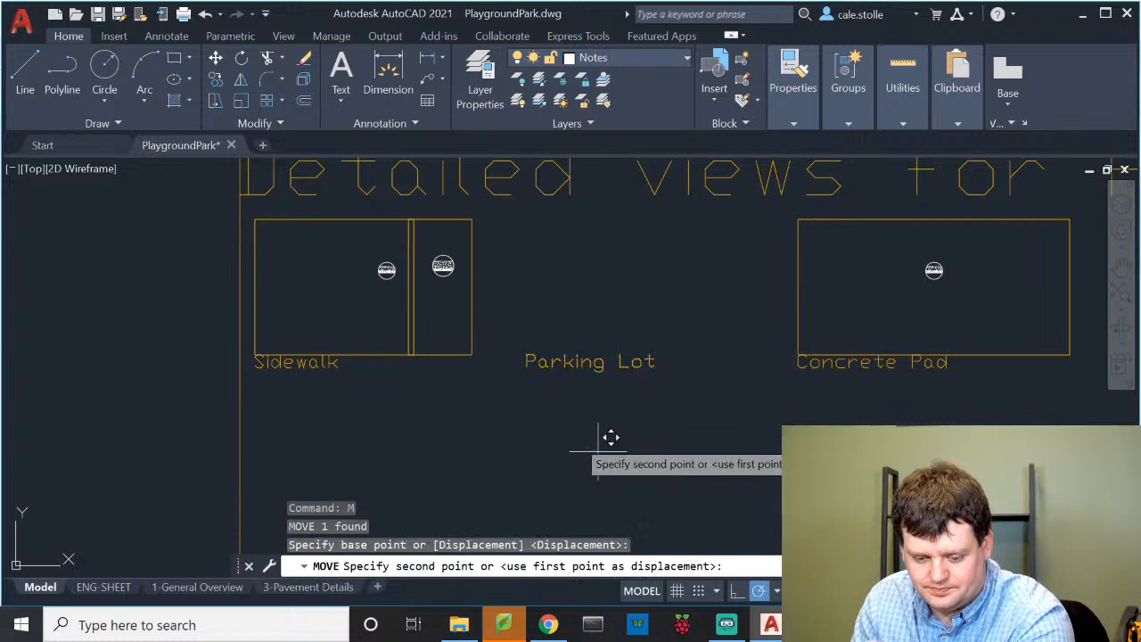
pyautogui.click(461, 490)
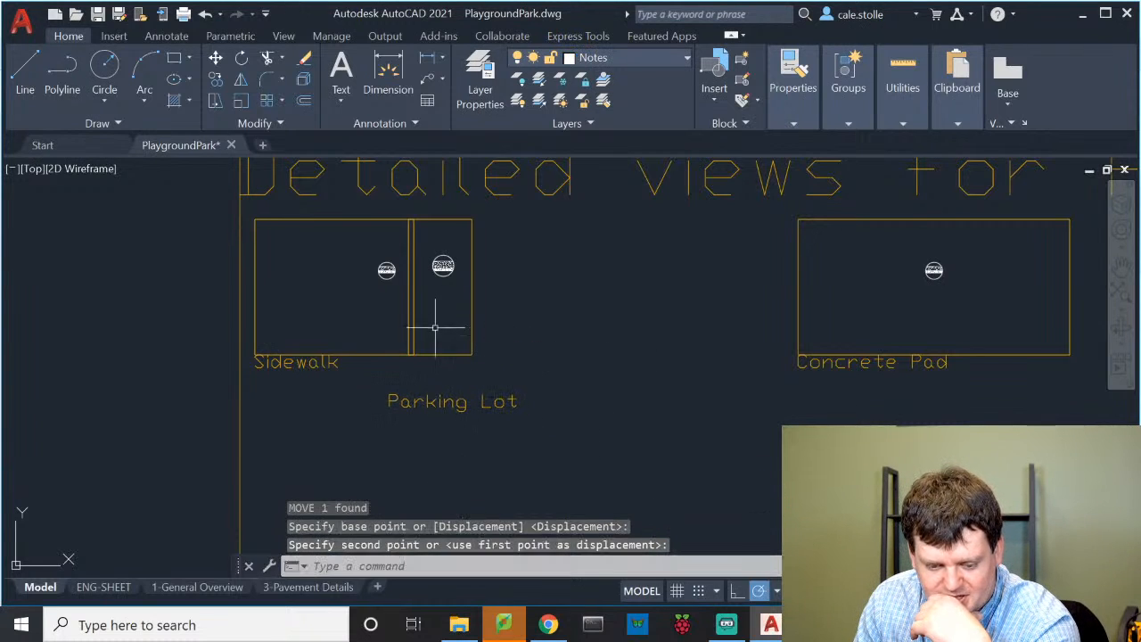
pyautogui.click(796, 281)
# Pull the Concrete Pad box's left edge in toward its symbol and shift its label under it
pyautogui.click(798, 286)
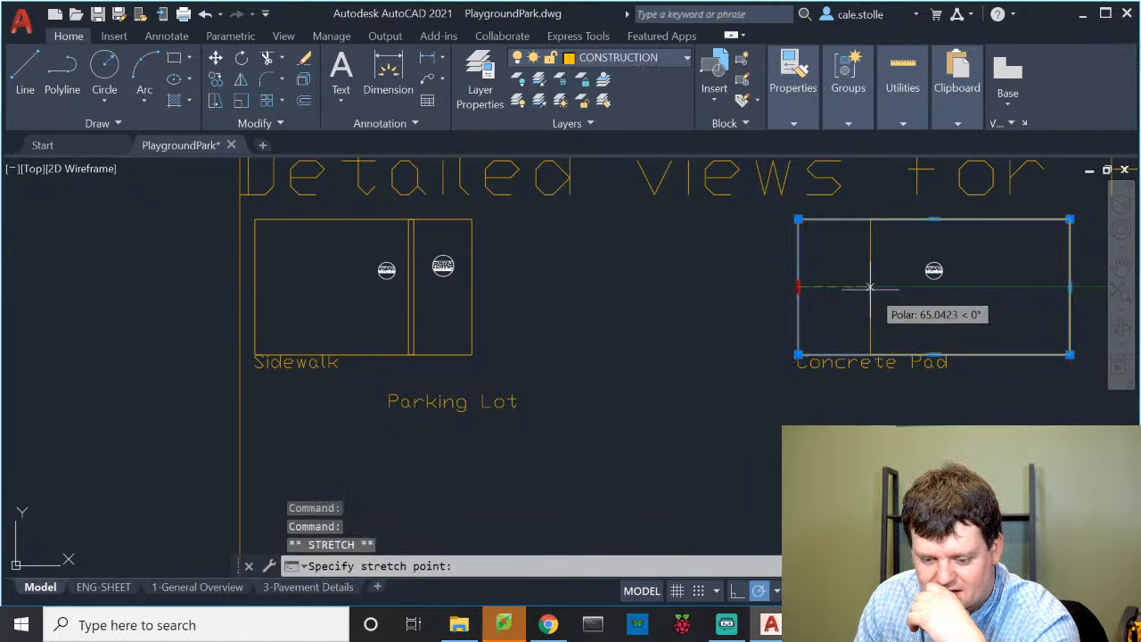
pyautogui.click(909, 286)
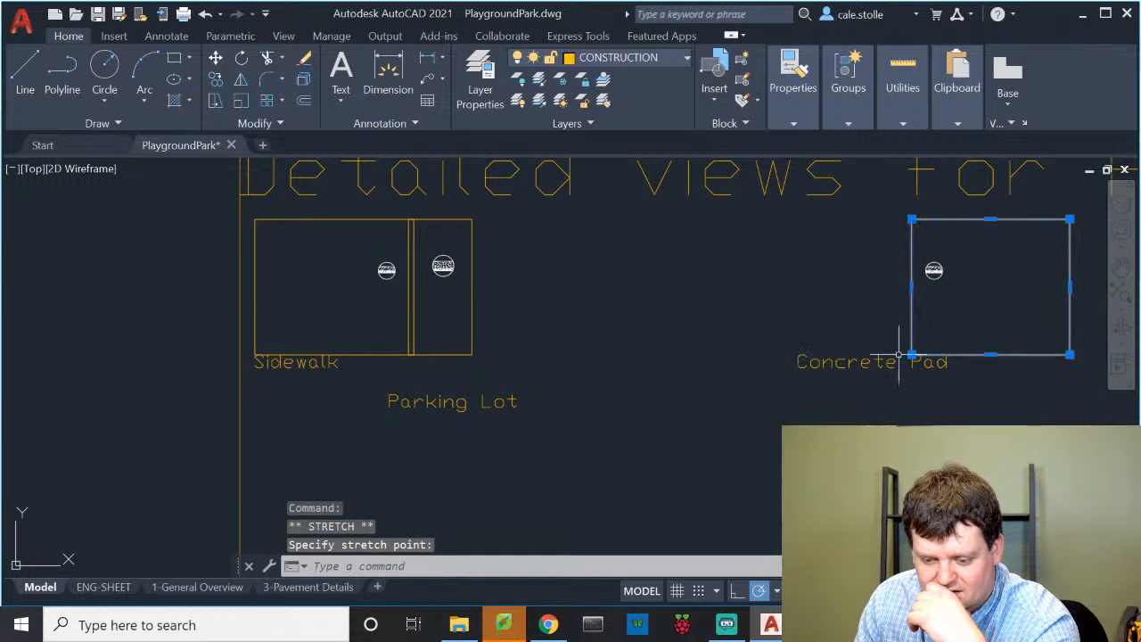
pyautogui.press('Escape')
pyautogui.press('Escape')
pyautogui.click(833, 361)
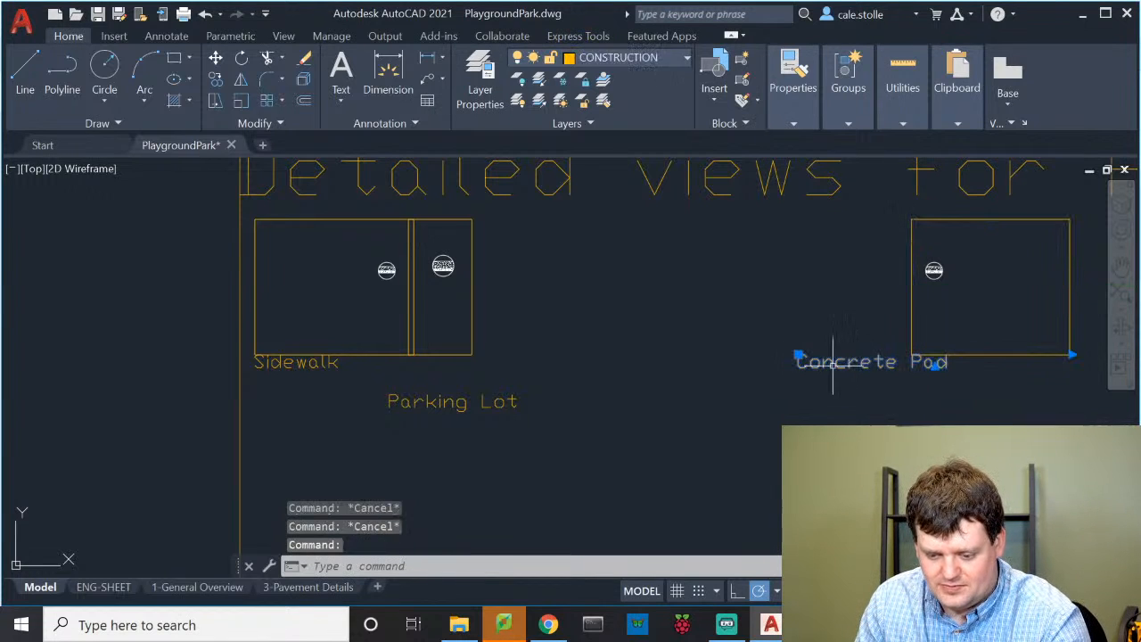
pyautogui.moveTo(858, 361); pyautogui.dragTo(947, 372)
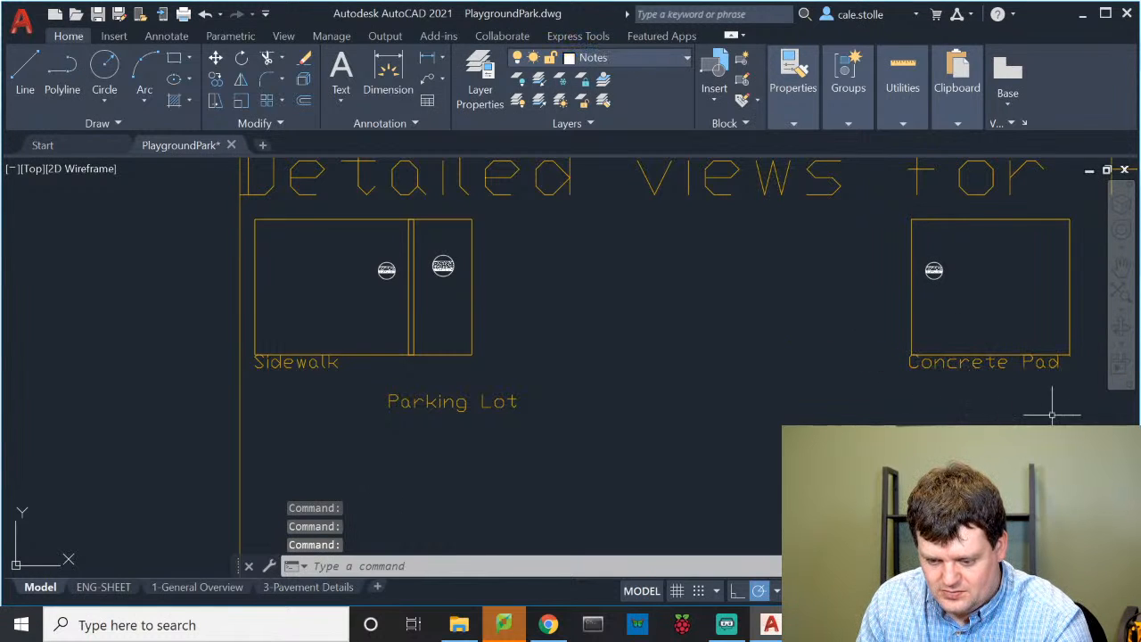
# Move the Concrete Pad box, symbol and label against the Parking Lot box
pyautogui.moveTo(1052, 415); pyautogui.dragTo(839, 217)
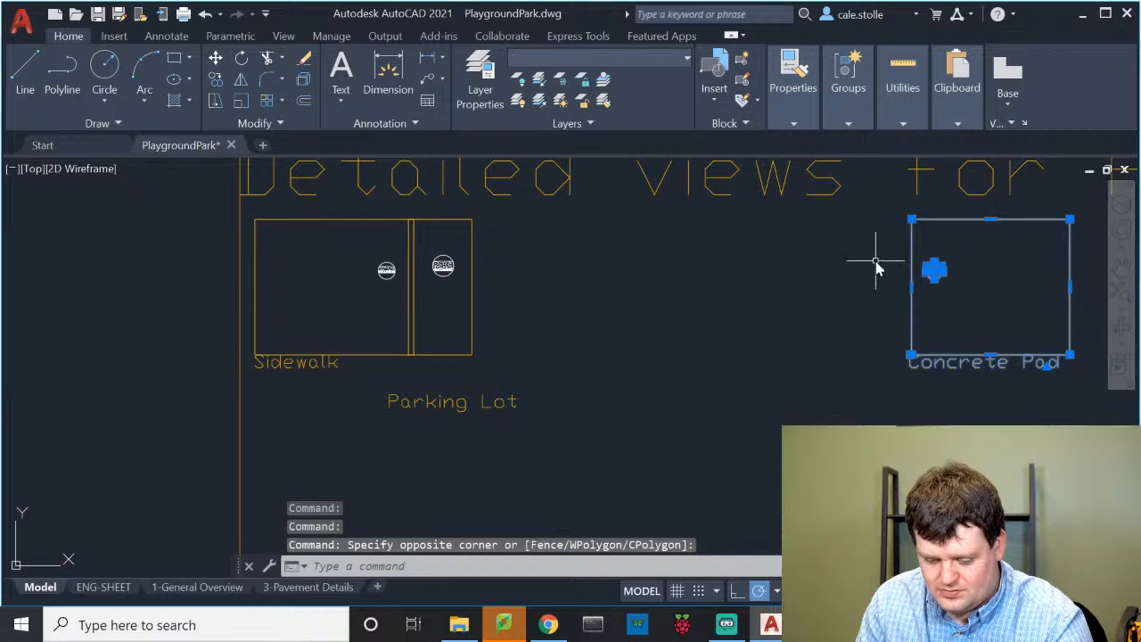
pyautogui.write('m')
pyautogui.press('Return')
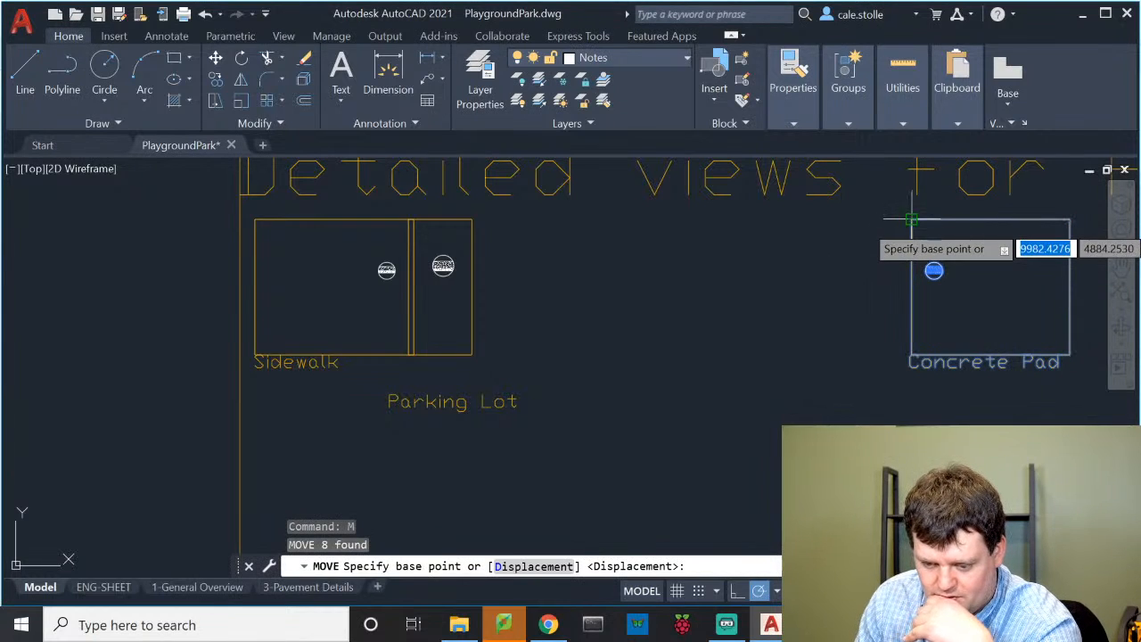
pyautogui.click(911, 219)
pyautogui.click(468, 220)
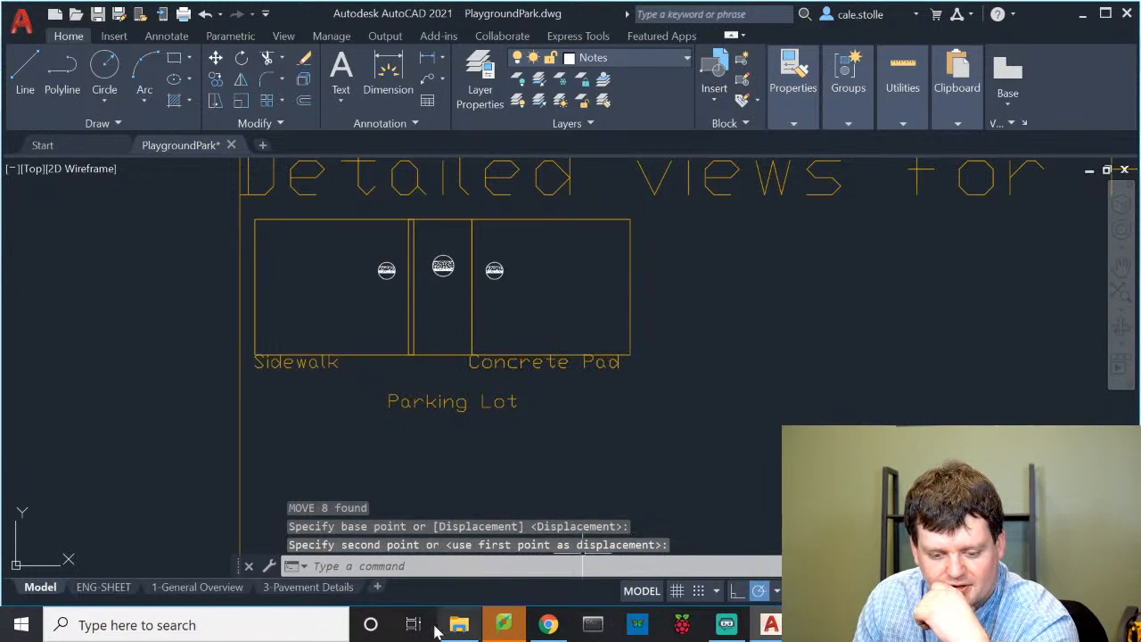
pyautogui.click(287, 586)
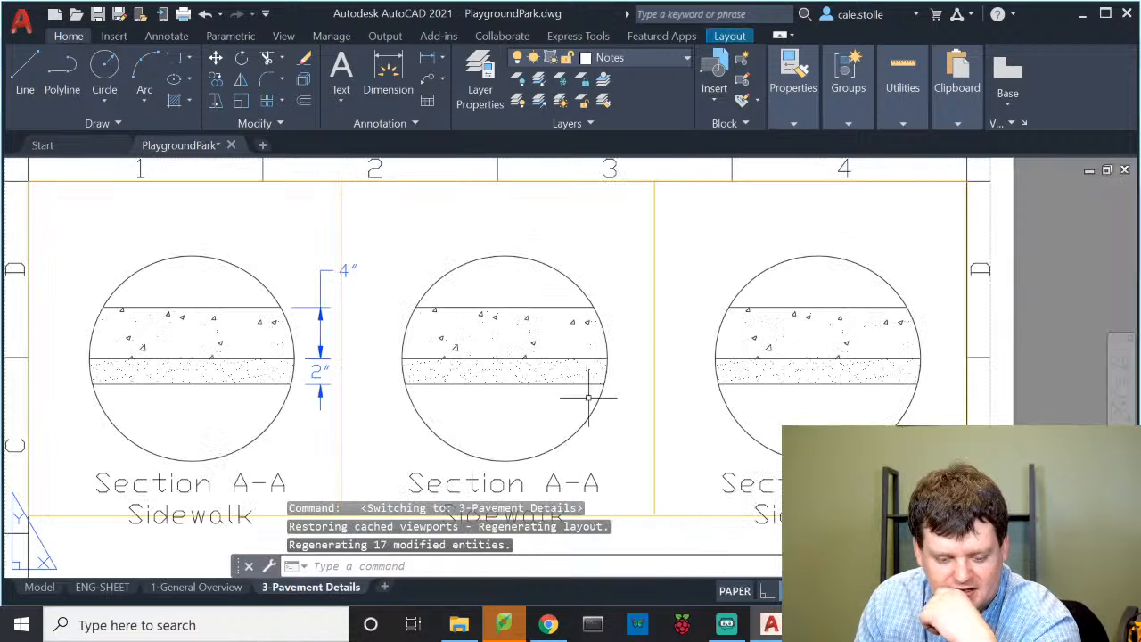
# Pan the middle viewport so its Sidewalk section circle fills most of the viewport, then return to paper space
pyautogui.click(555, 205)
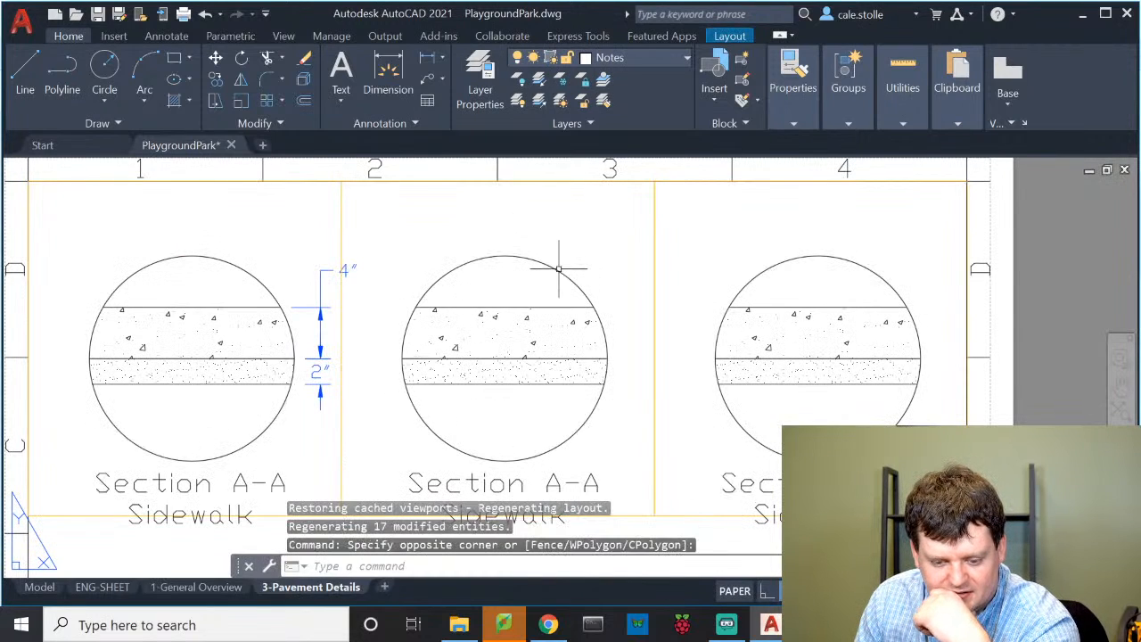
pyautogui.click(635, 246)
pyautogui.doubleClick(620, 280)
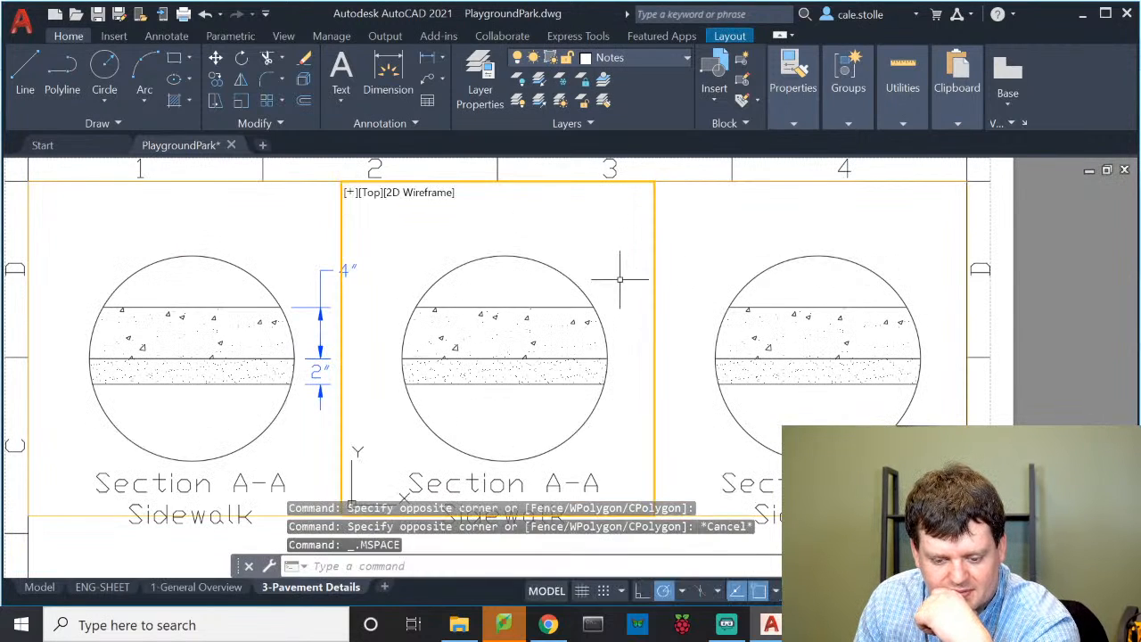
pyautogui.moveTo(612, 316); pyautogui.dragTo(532, 333, button='middle')
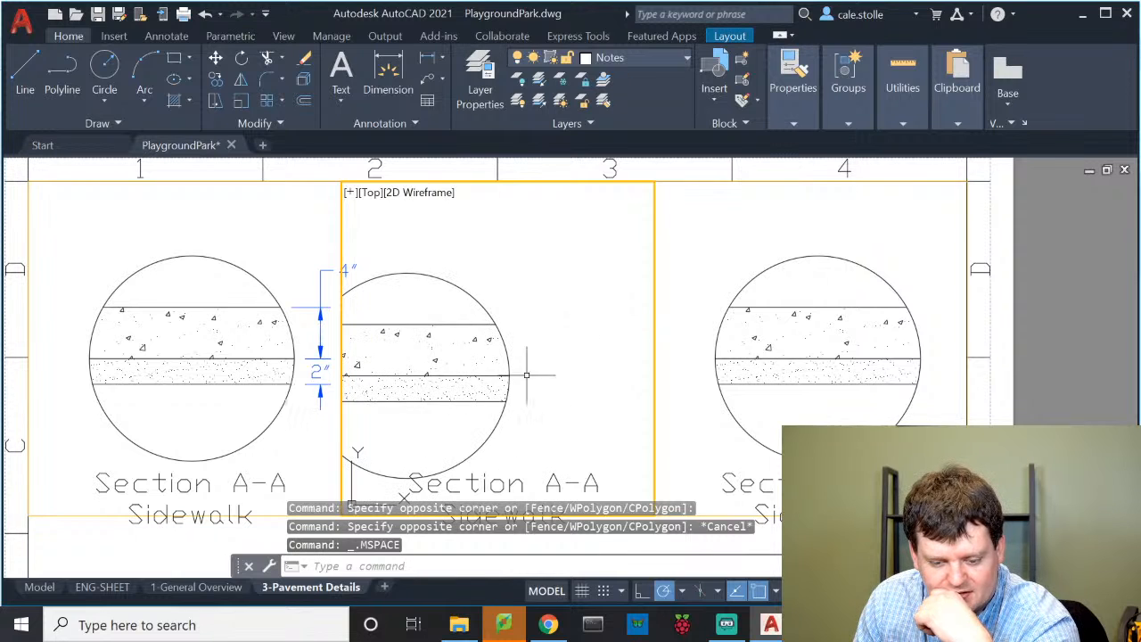
pyautogui.moveTo(526, 375); pyautogui.dragTo(453, 383, button='middle')
pyautogui.moveTo(602, 407)
pyautogui.mouseDown(button='middle')
pyautogui.moveTo(504, 412)
pyautogui.moveTo(462, 395)
pyautogui.moveTo(456, 373)
pyautogui.mouseUp(button='middle')
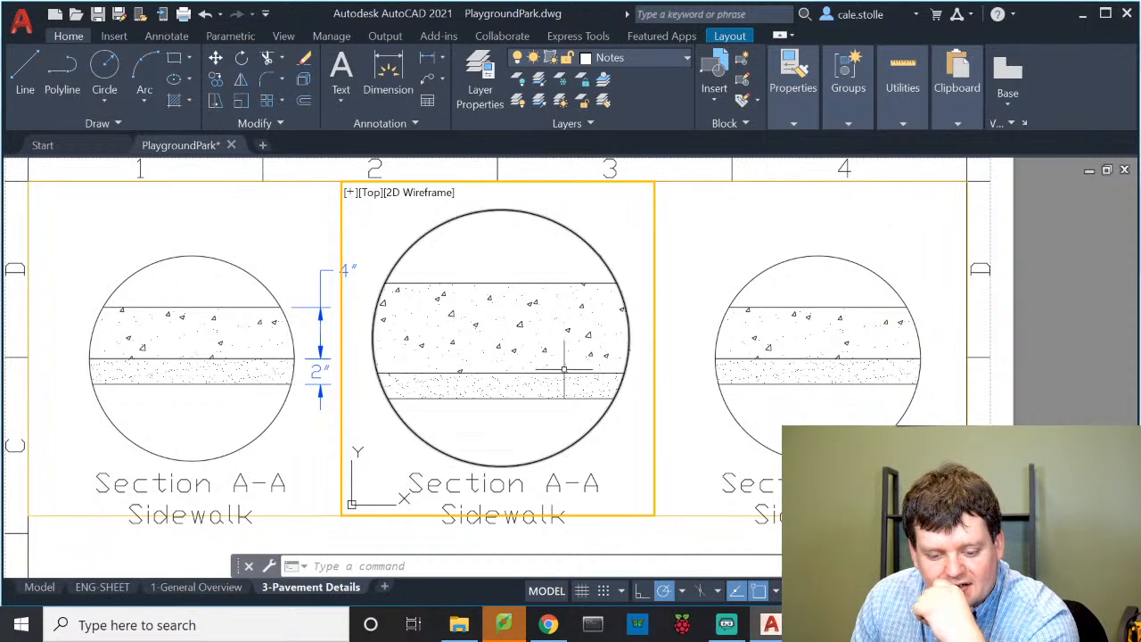
pyautogui.moveTo(526, 387); pyautogui.dragTo(518, 385, button='middle')
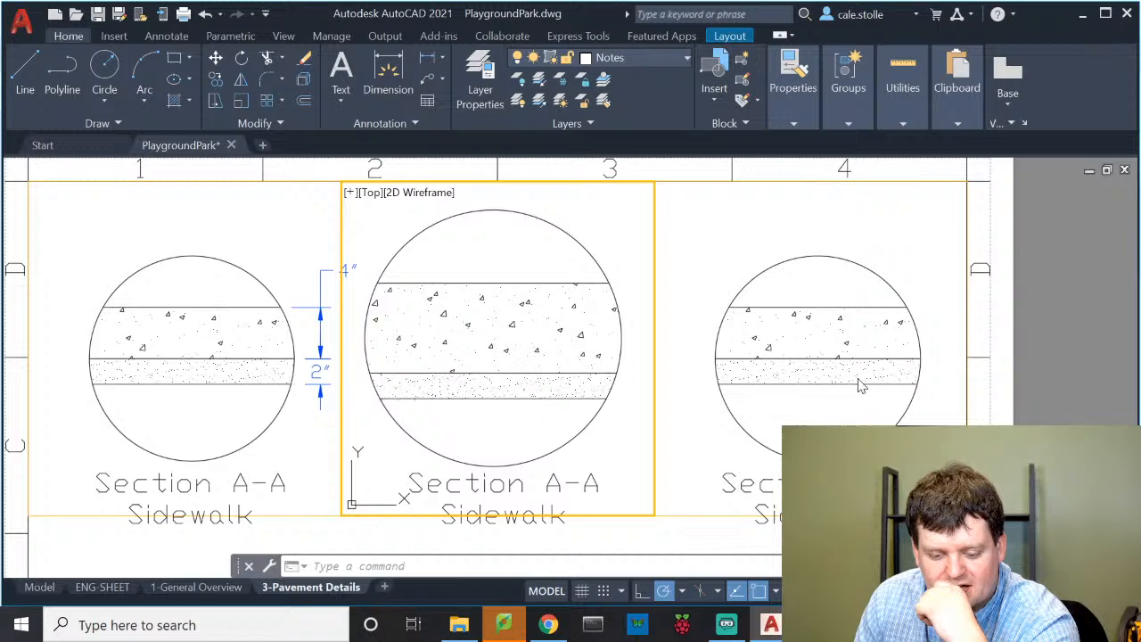
pyautogui.doubleClick(692, 533)
pyautogui.click(692, 532)
pyautogui.click(681, 529)
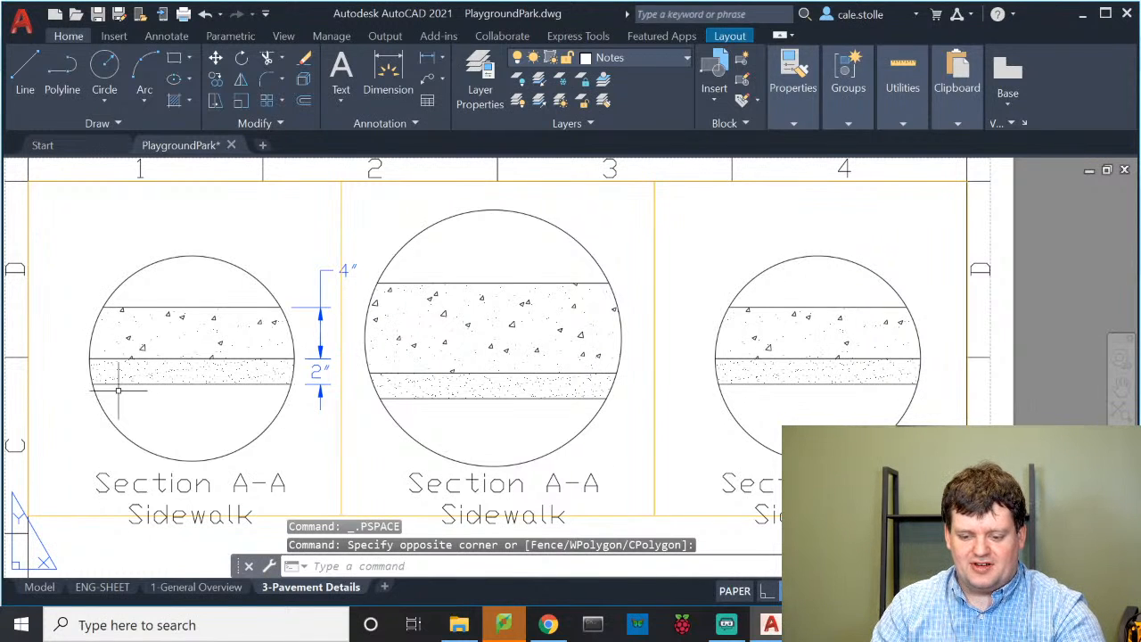
pyautogui.click(42, 588)
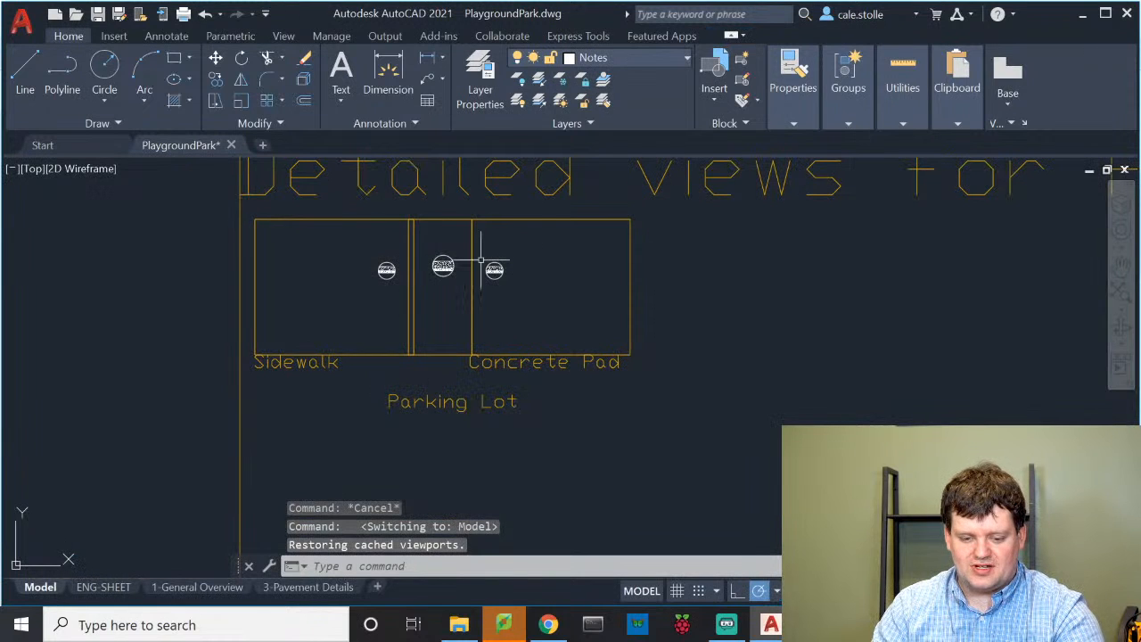
pyautogui.click(307, 586)
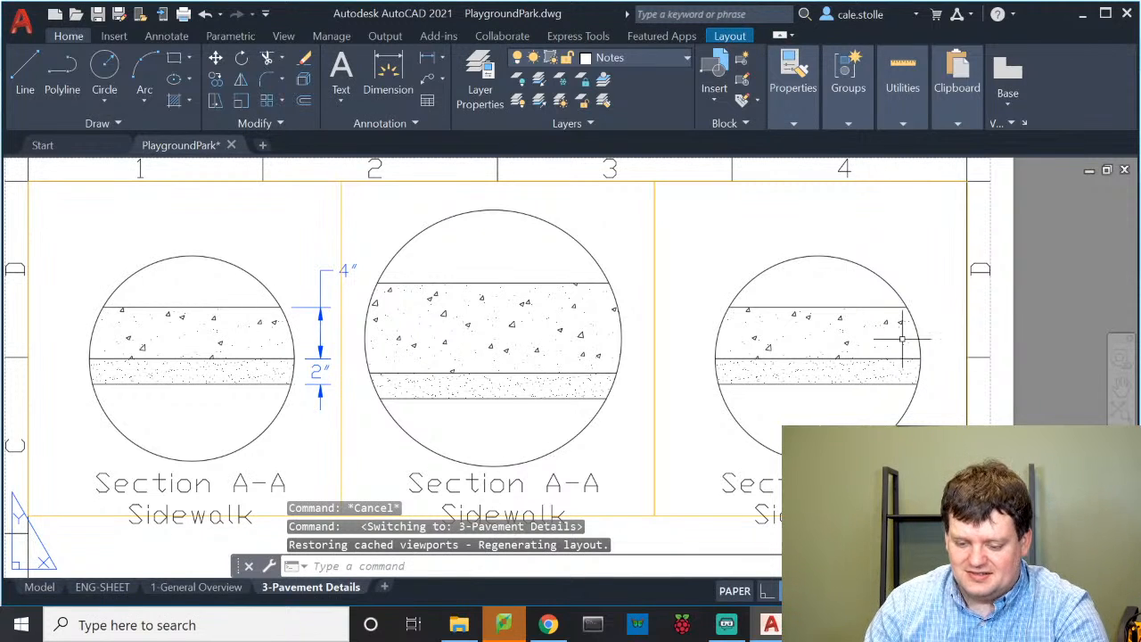
# Dimension the middle section's layers with a 7" and a 2" linear dimension on its right
pyautogui.click(388, 71)
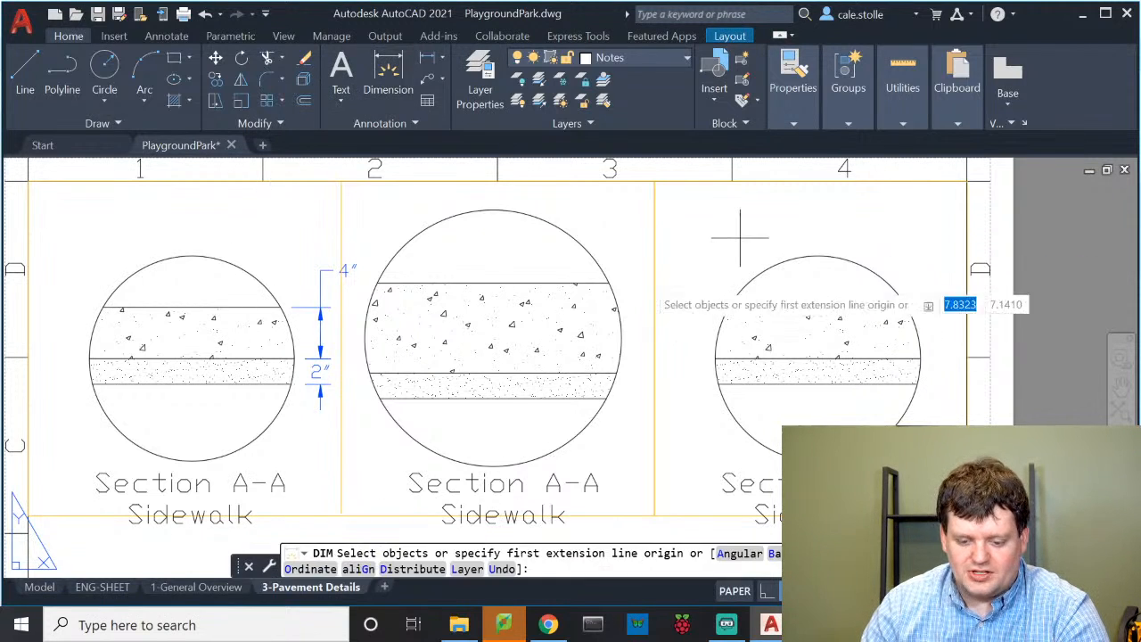
pyautogui.click(609, 284)
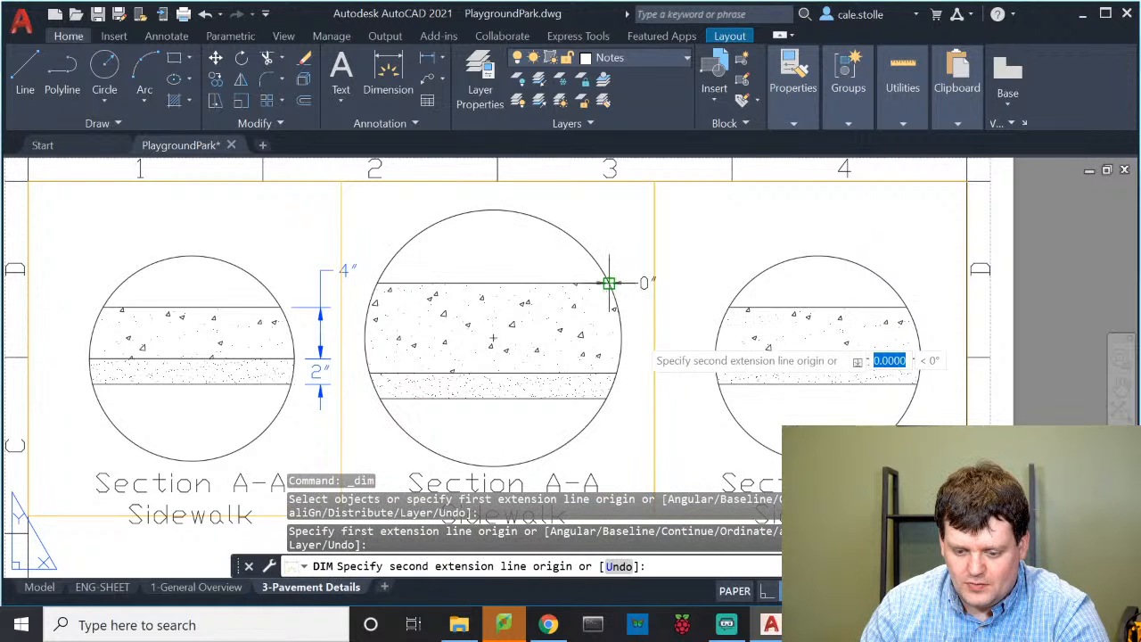
pyautogui.click(615, 373)
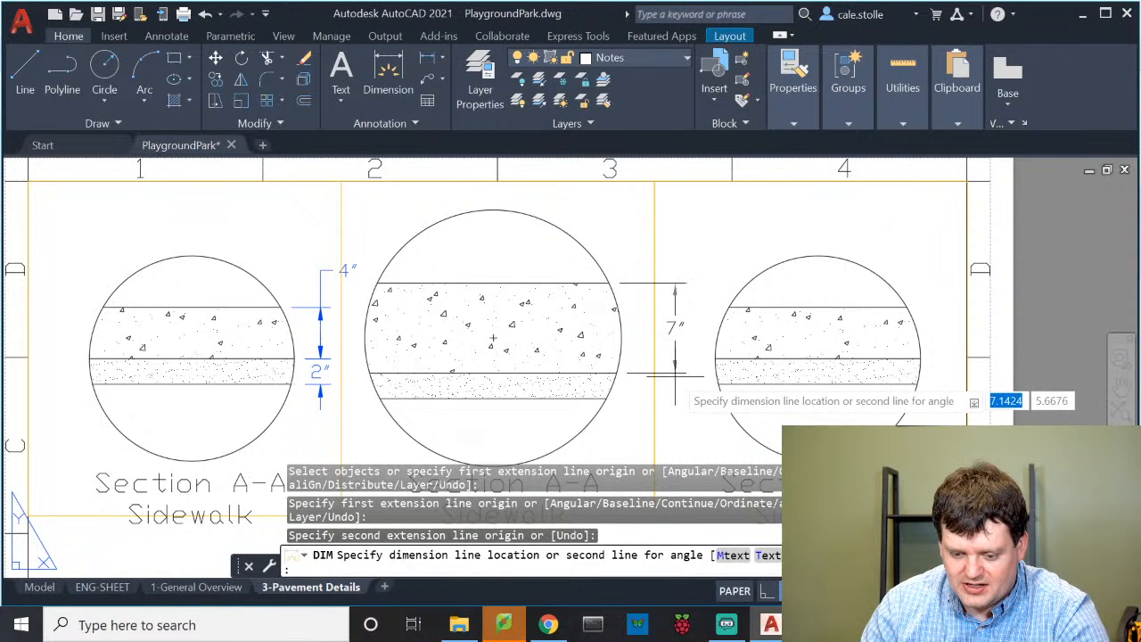
pyautogui.click(675, 374)
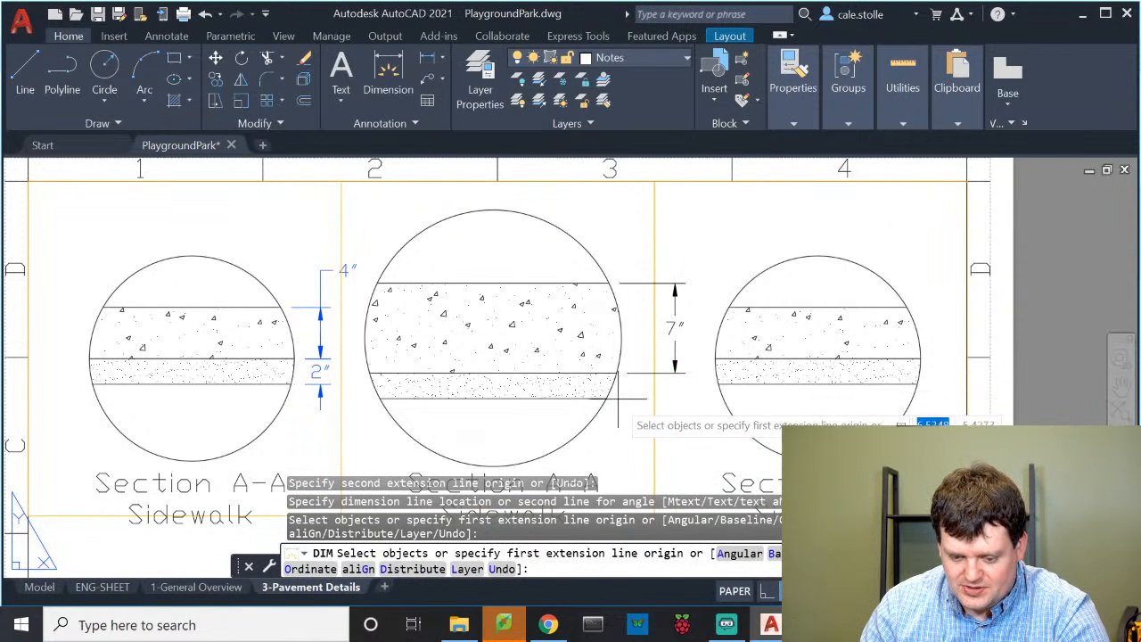
pyautogui.scroll(4, 620, 404)
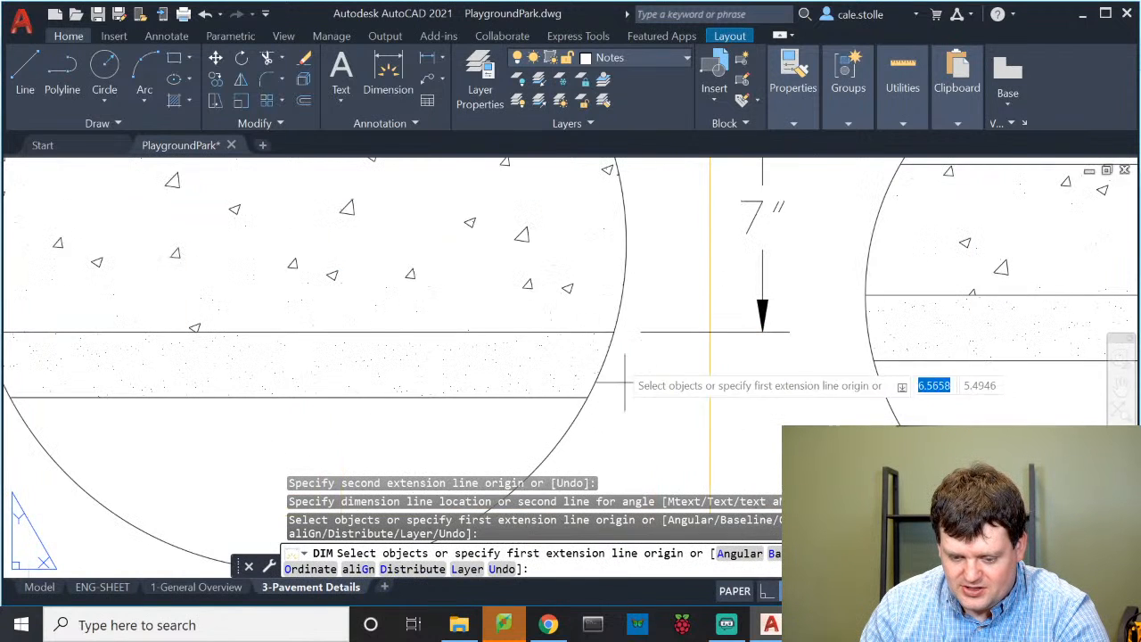
pyautogui.click(613, 334)
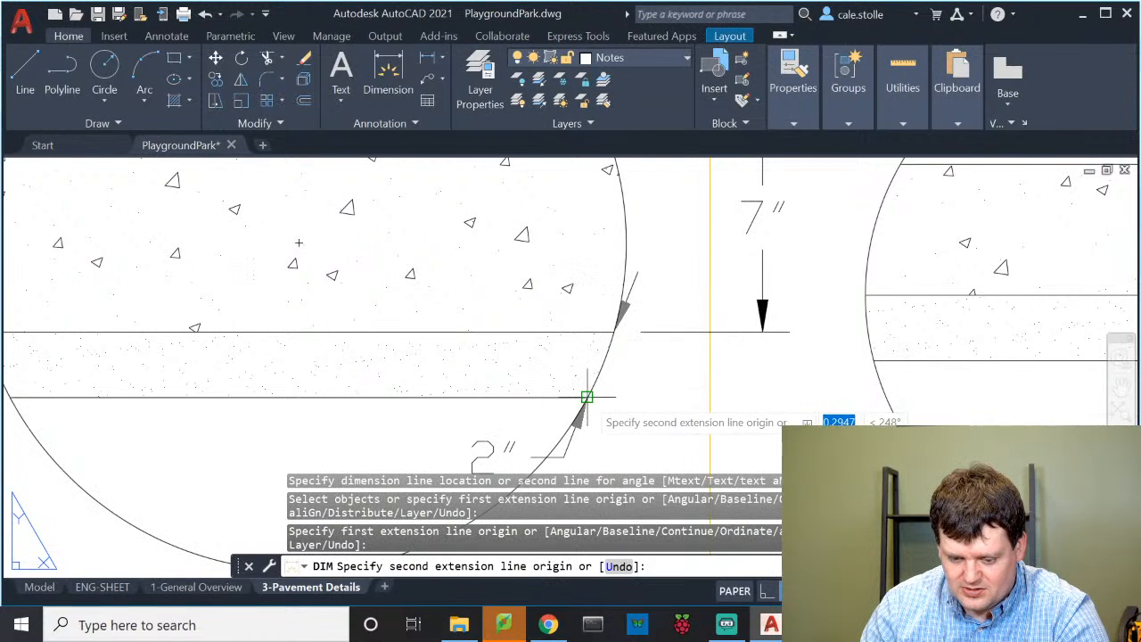
pyautogui.click(587, 397)
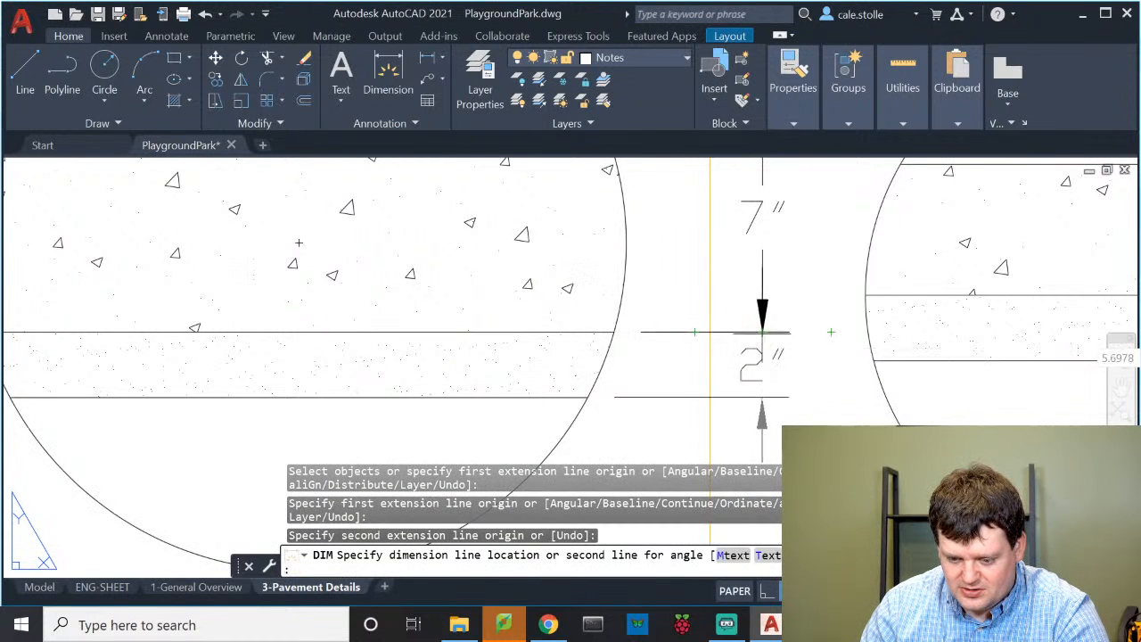
pyautogui.click(762, 333)
pyautogui.press('Return')
pyautogui.scroll(-2, 777, 384)
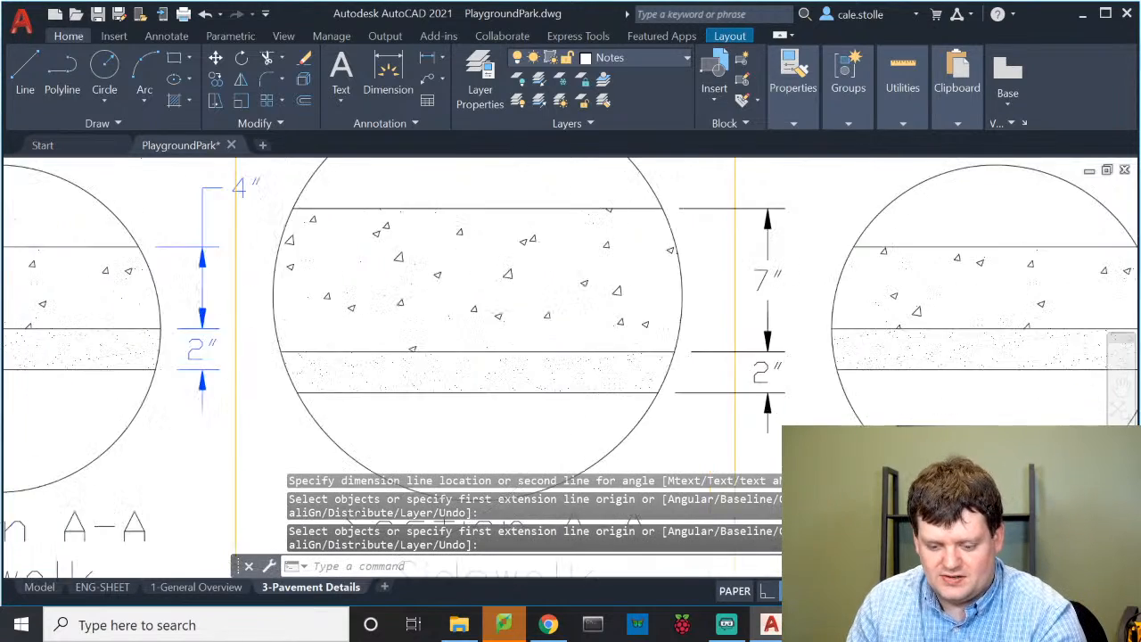
pyautogui.scroll(-4, 769, 377)
pyautogui.scroll(3, 601, 407)
pyautogui.scroll(-1, 508, 379)
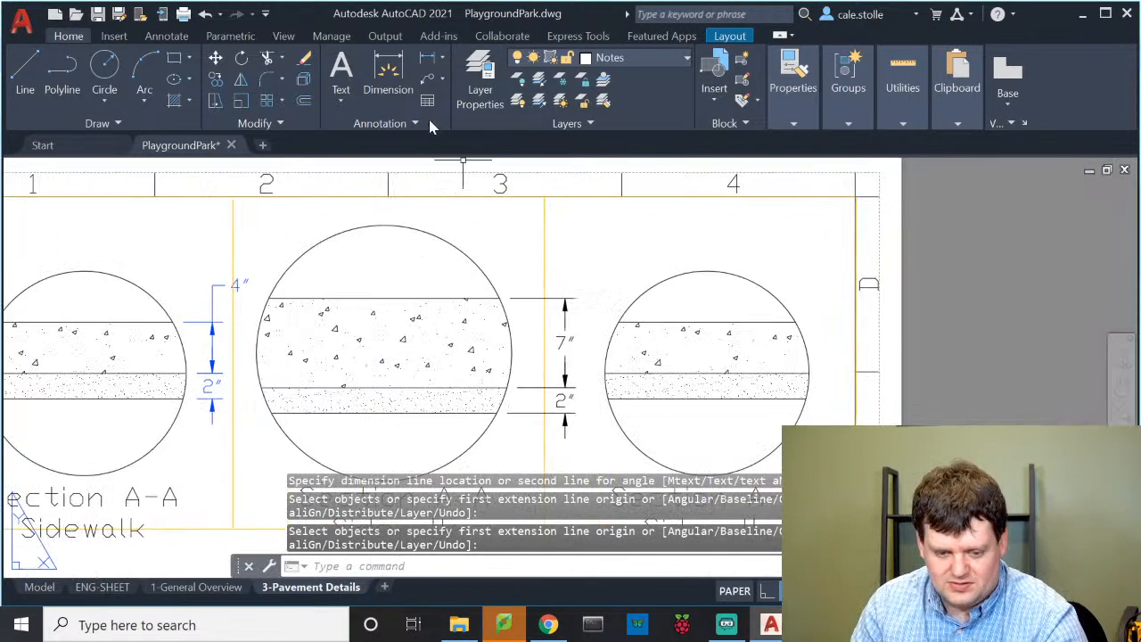
pyautogui.click(387, 73)
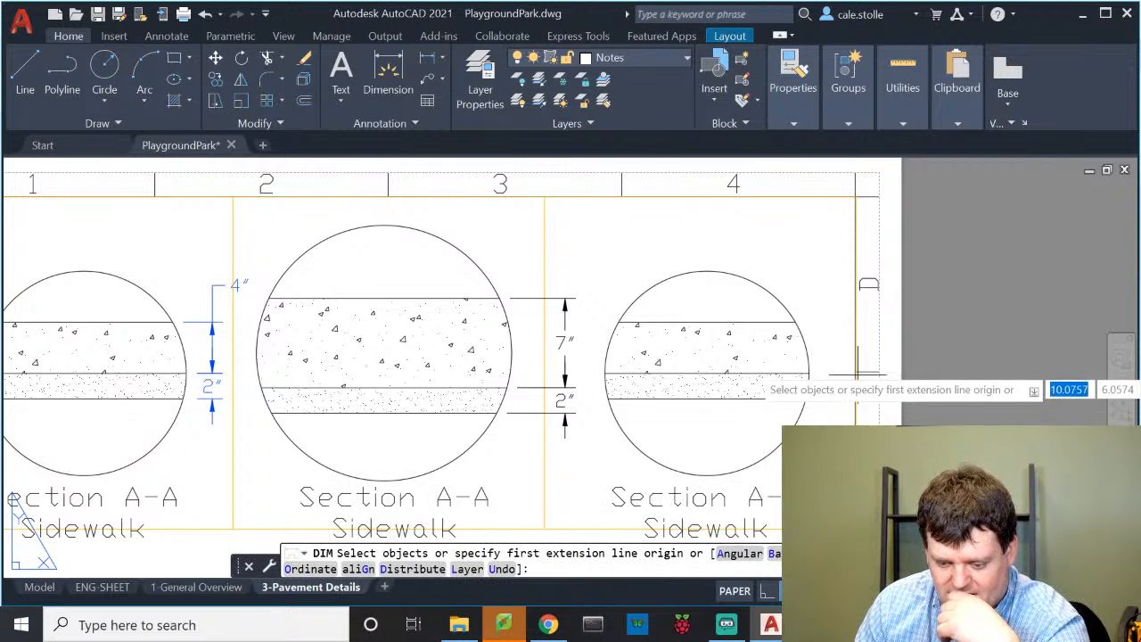
# Add a 4" dimension for the right section's upper layer beside the circle
pyautogui.scroll(4, 825, 343)
pyautogui.press('Return')
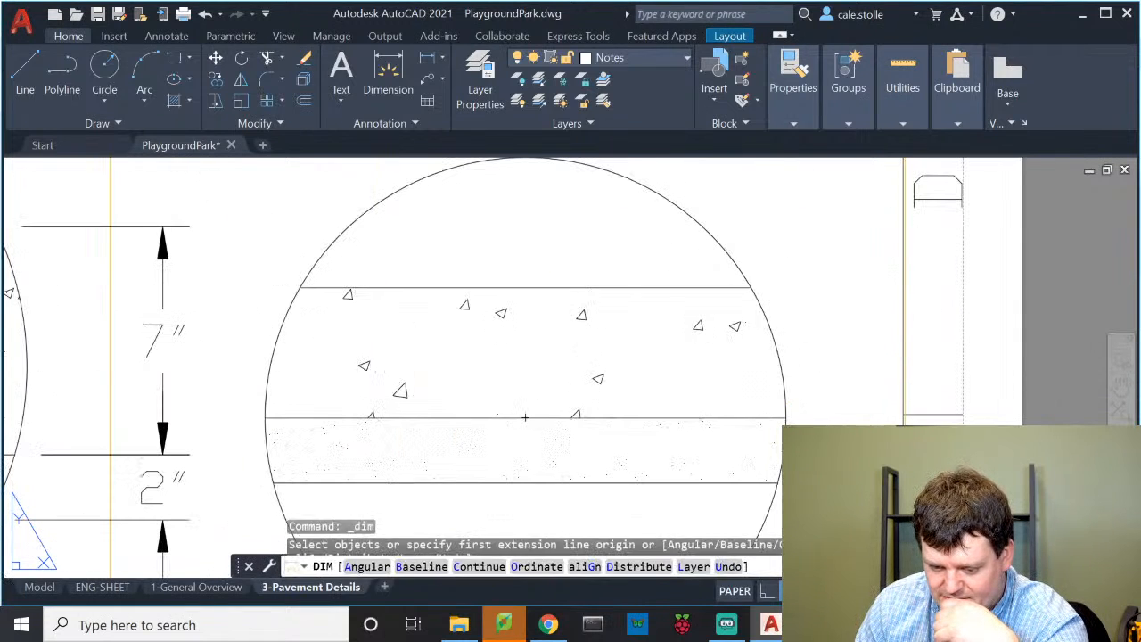
pyautogui.click(751, 287)
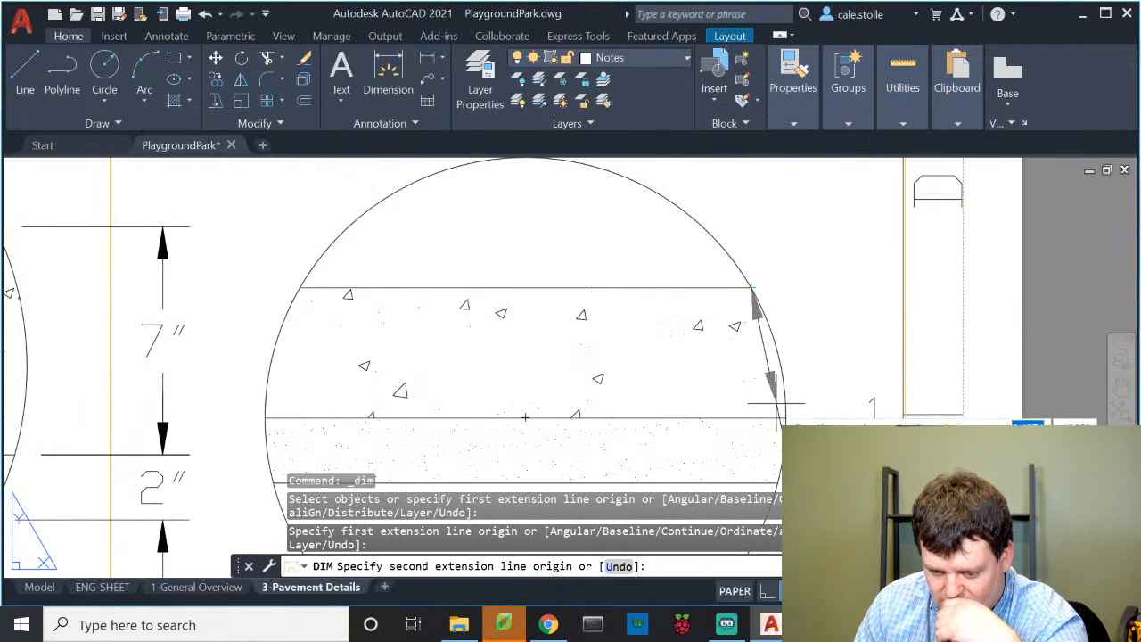
pyautogui.click(786, 415)
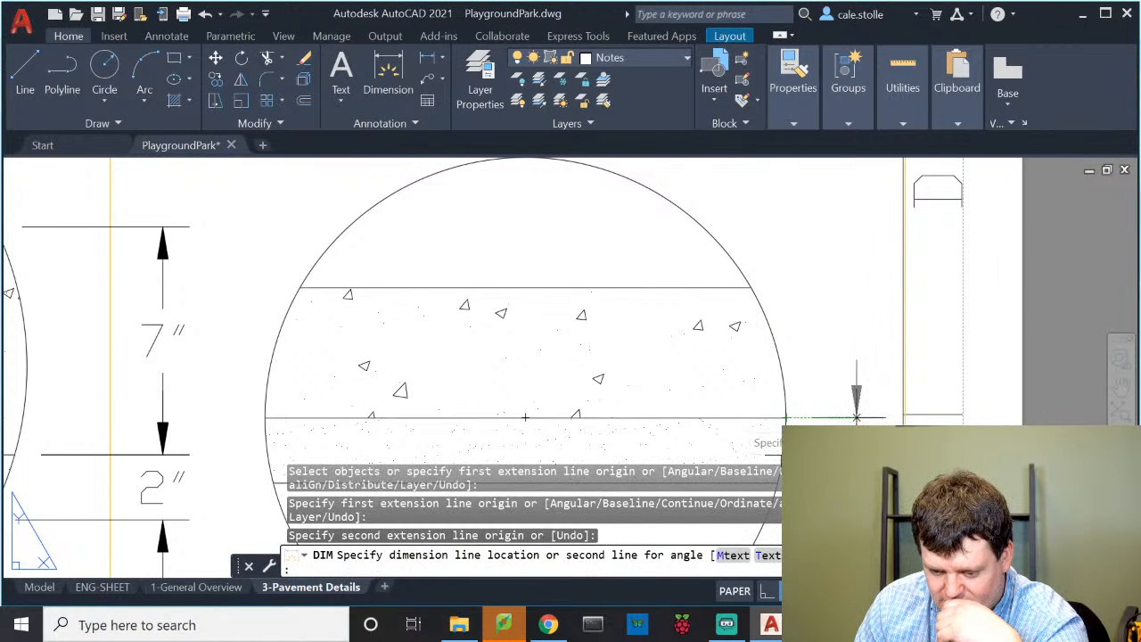
pyautogui.click(845, 416)
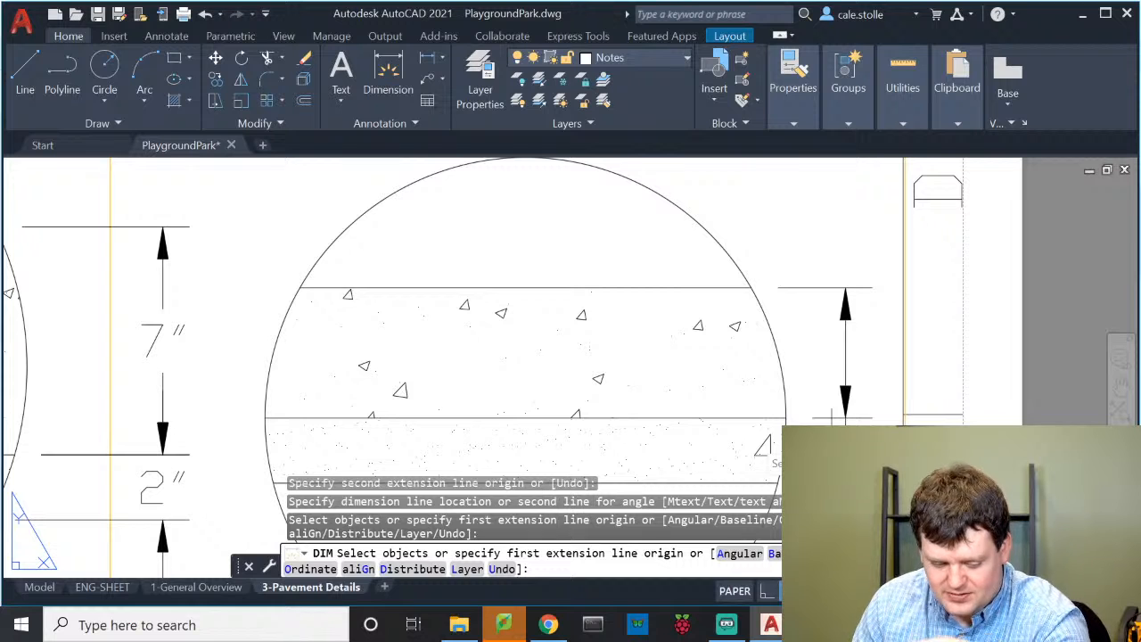
pyautogui.press('Return')
# Nudge the right section's view slightly within its viewport
pyautogui.click(769, 448)
pyautogui.click(775, 449)
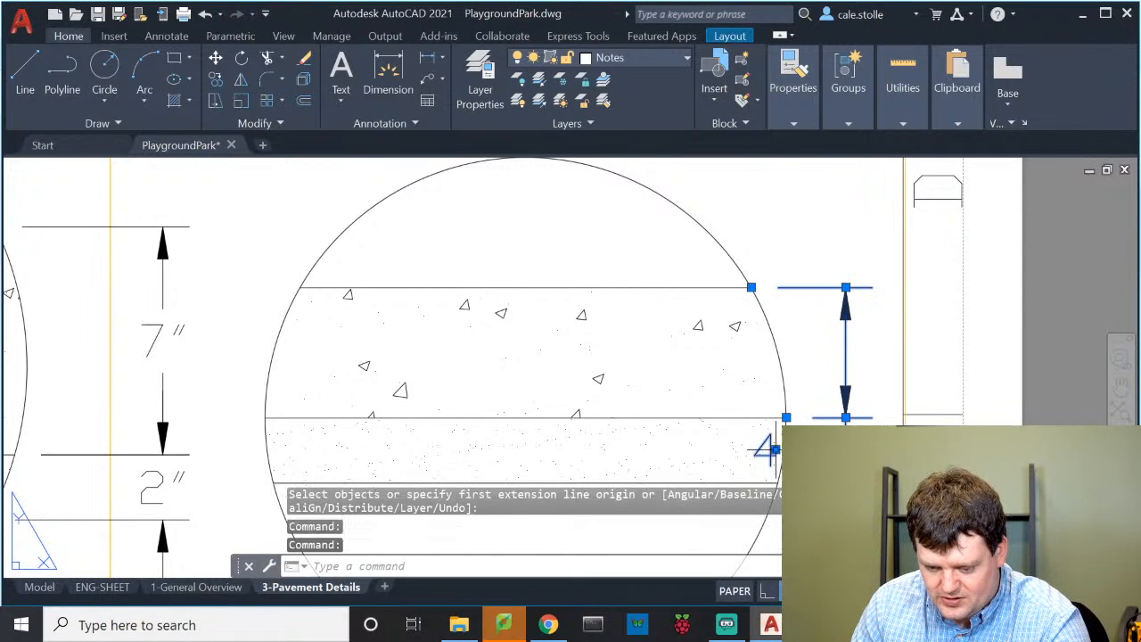
pyautogui.click(772, 450)
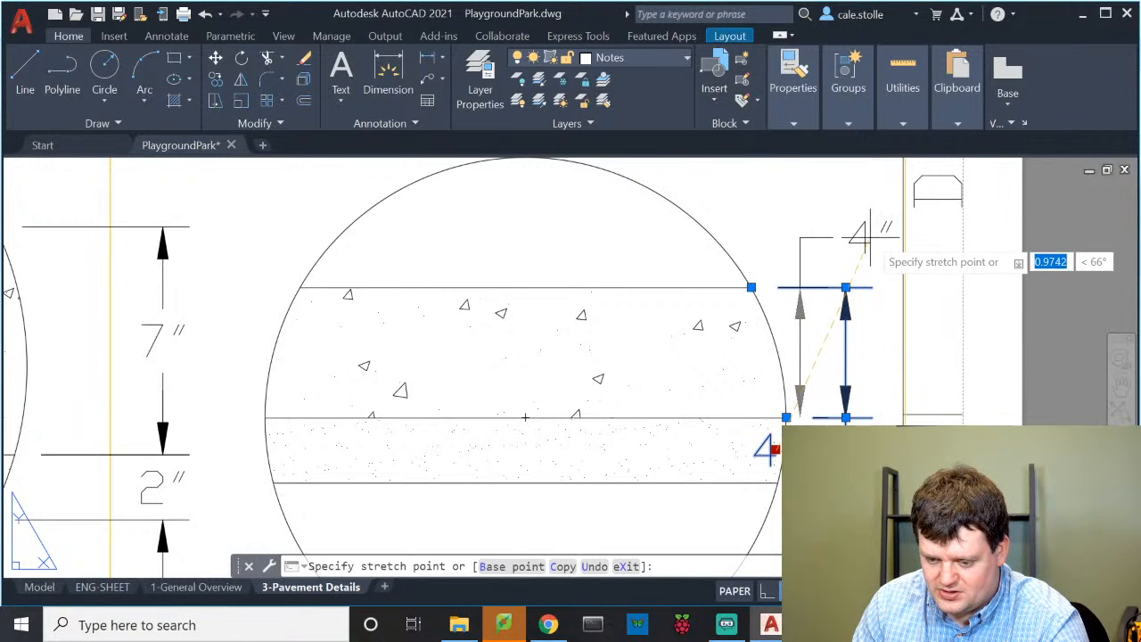
pyautogui.press('Escape')
pyautogui.press('Escape')
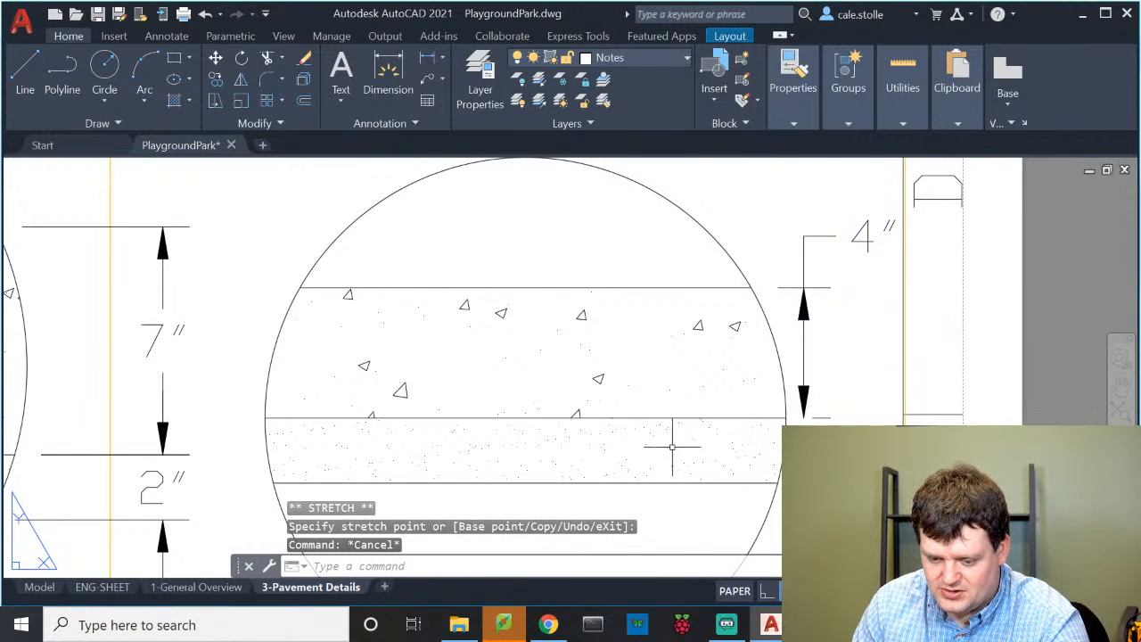
pyautogui.scroll(-5, 672, 446)
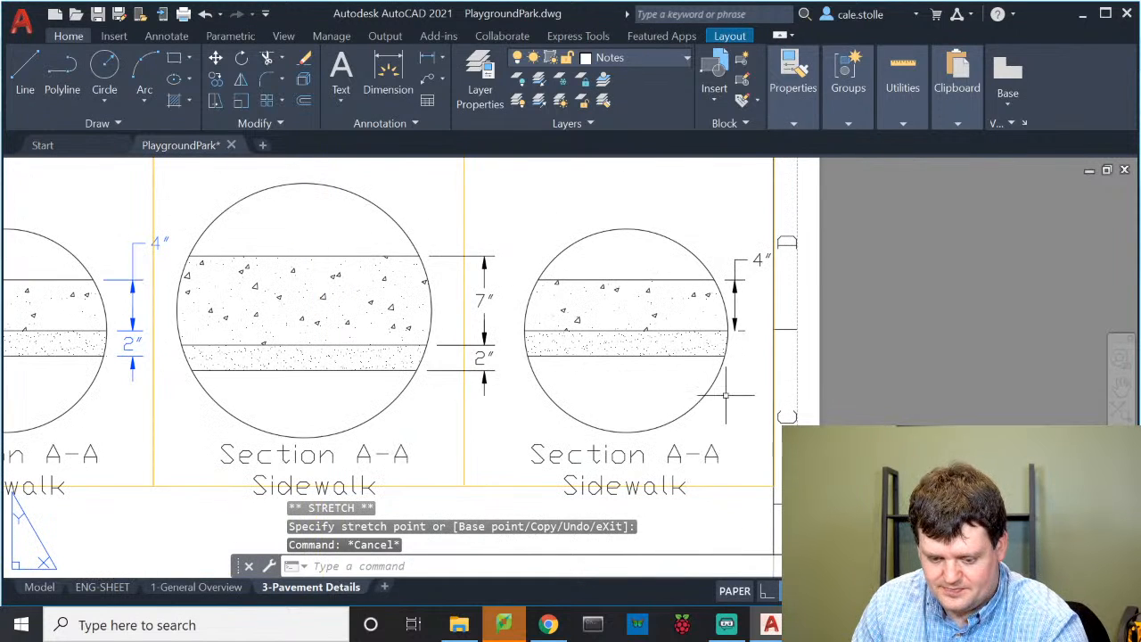
pyautogui.doubleClick(725, 395)
pyautogui.moveTo(729, 392); pyautogui.dragTo(717, 399, button='middle')
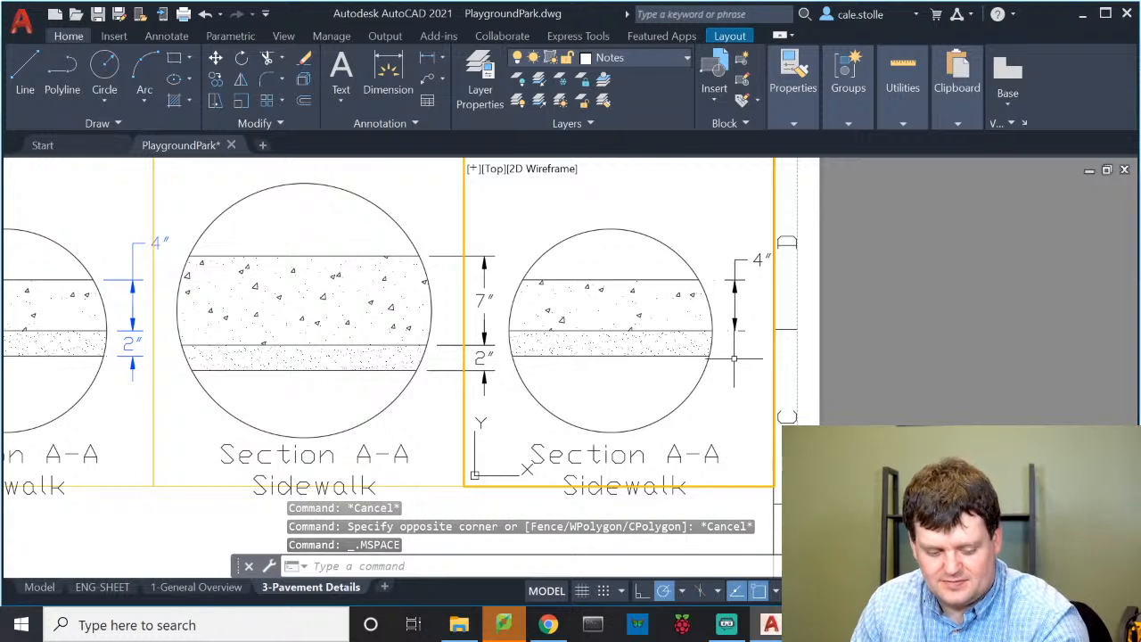
pyautogui.press('Escape')
pyautogui.doubleClick(739, 530)
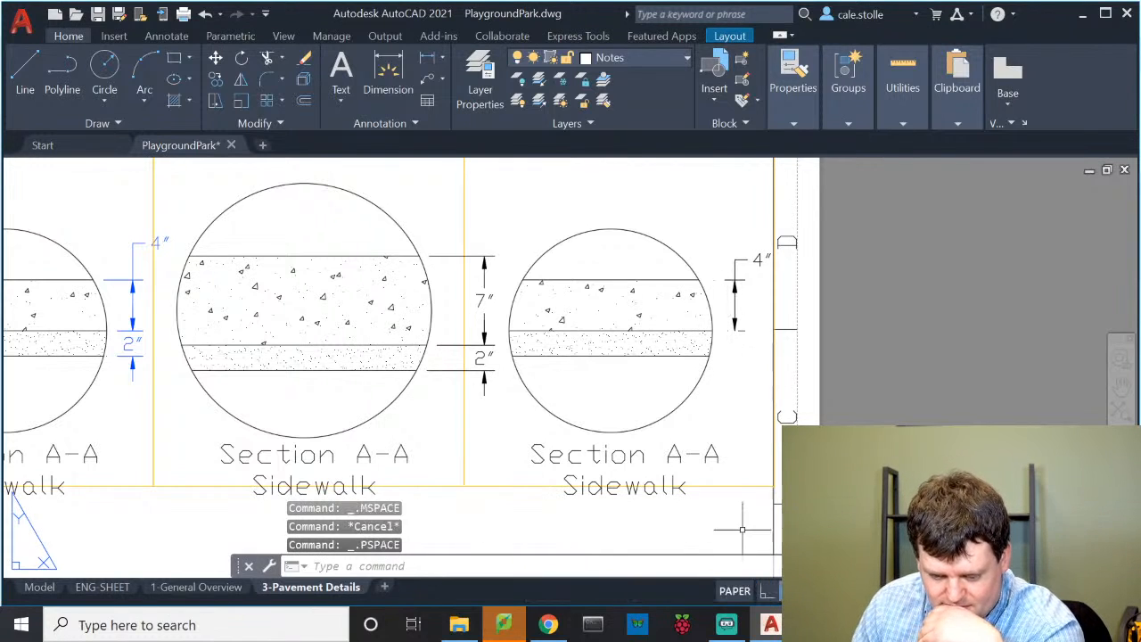
# Reattach the 4" dimension's lower endpoint to the circle's edge
pyautogui.scroll(2, 735, 281)
pyautogui.click(735, 307)
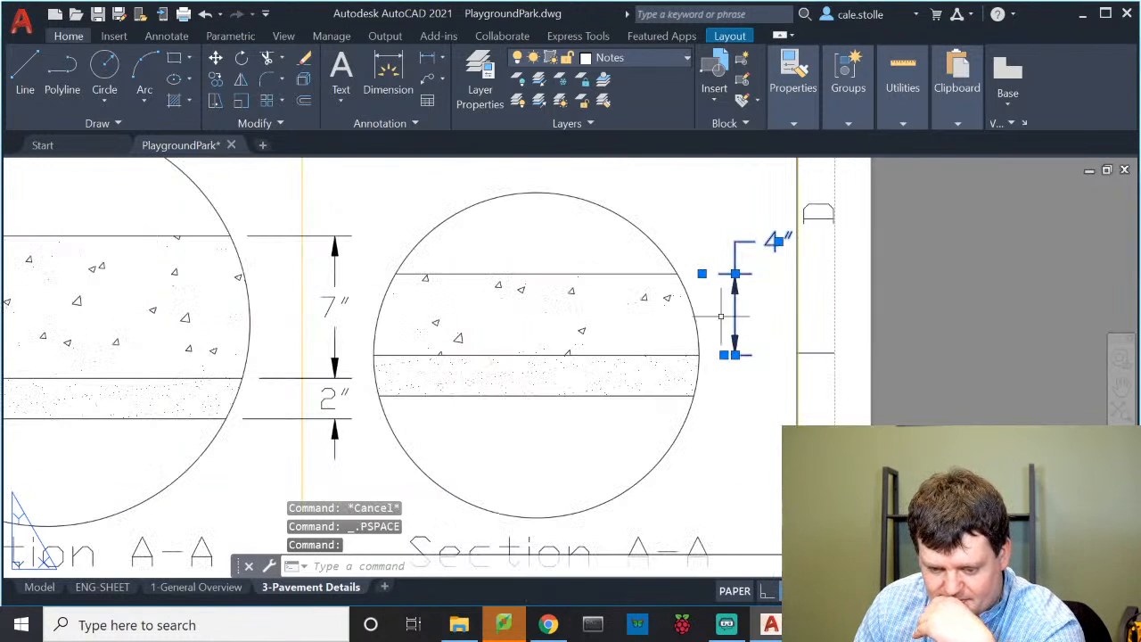
pyautogui.click(724, 355)
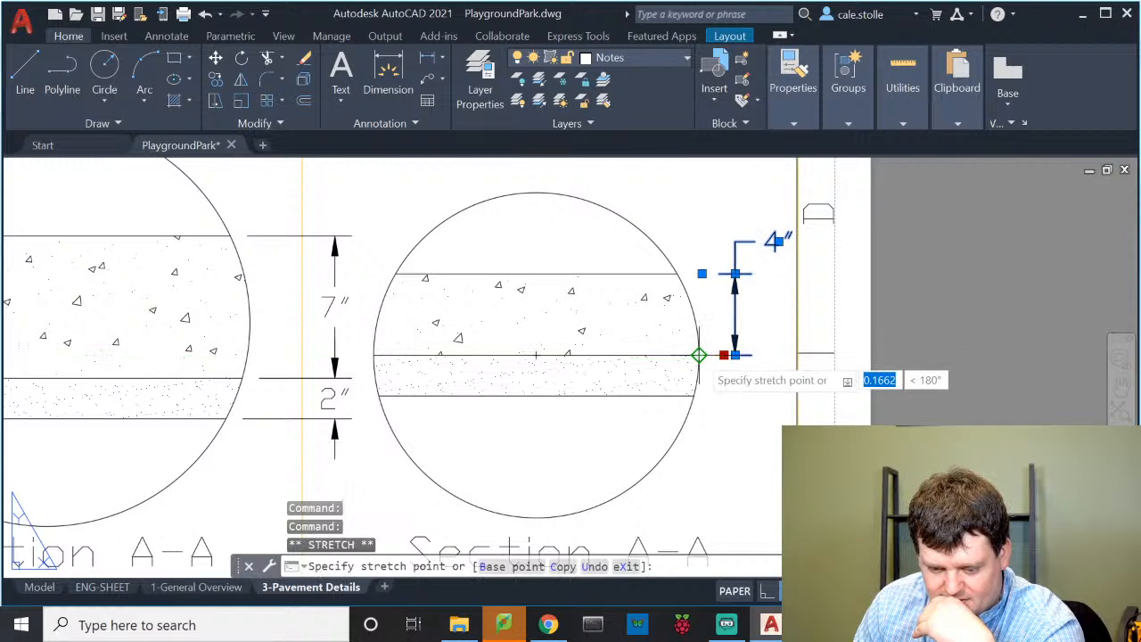
pyautogui.click(699, 355)
pyautogui.click(701, 274)
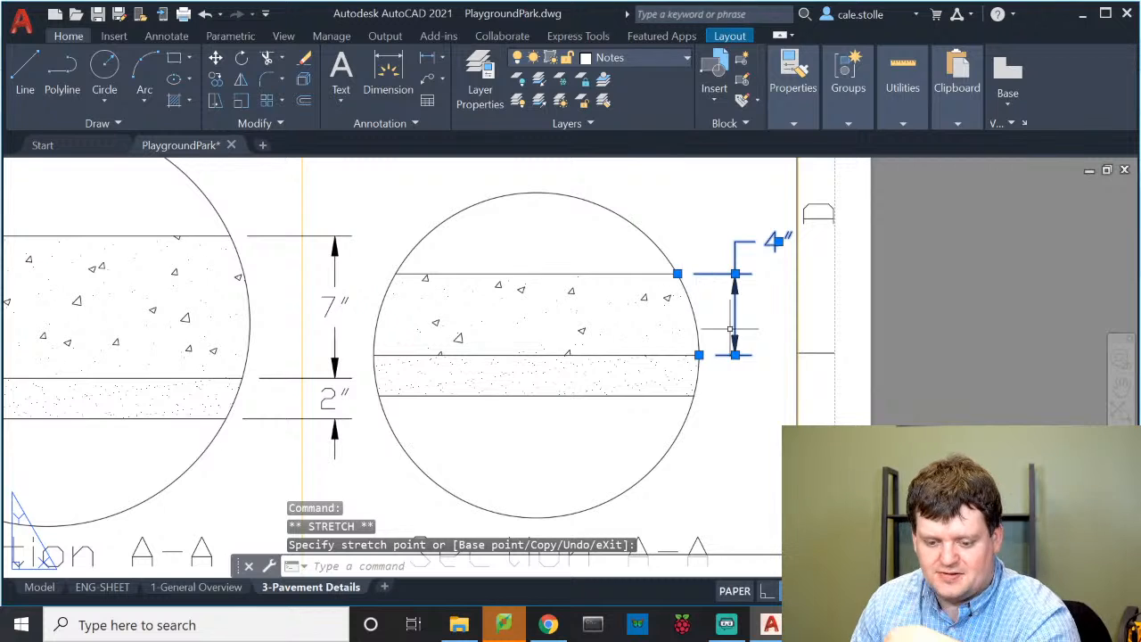
pyautogui.press('Escape')
pyautogui.press('Escape')
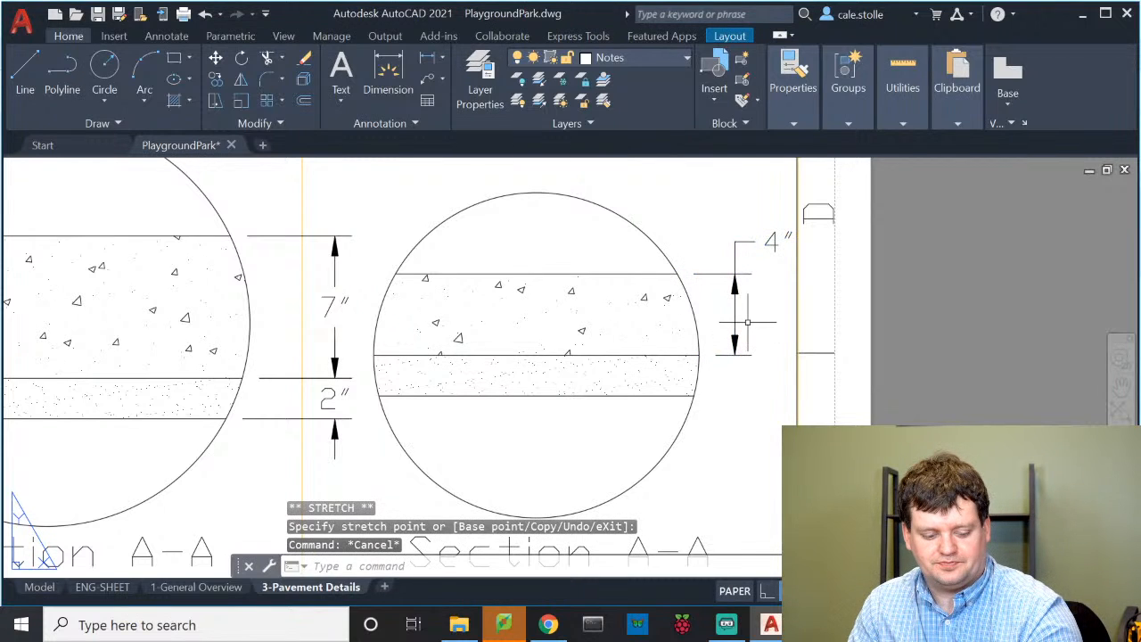
# Add a 2" dimension for the right section's dotted lower layer beside the 4" one
pyautogui.click(387, 71)
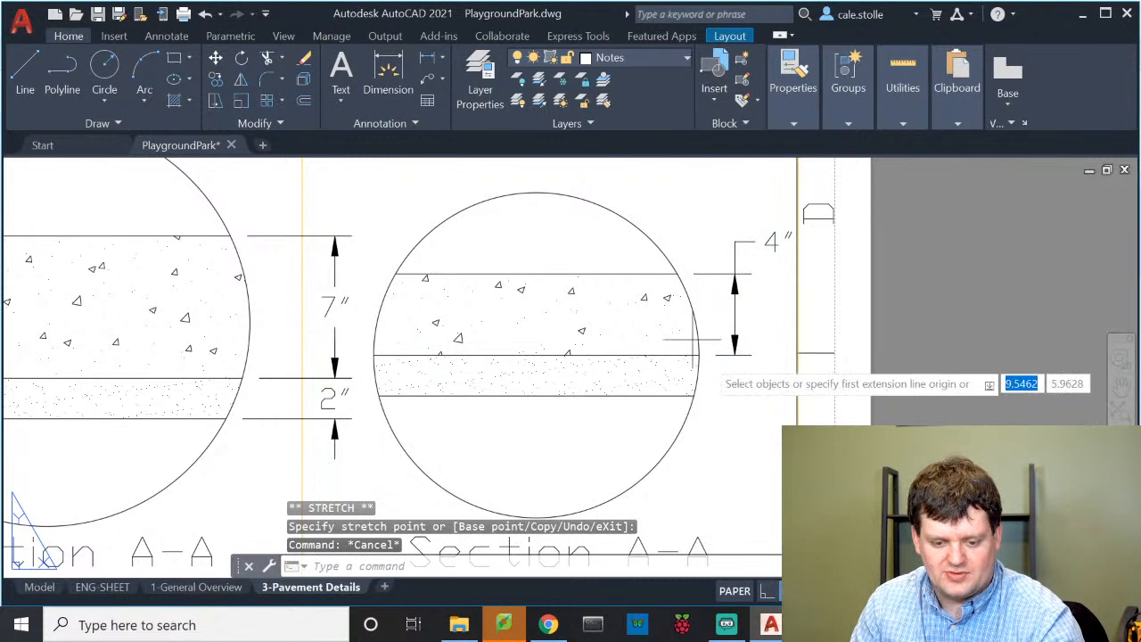
pyautogui.click(694, 395)
pyautogui.click(699, 355)
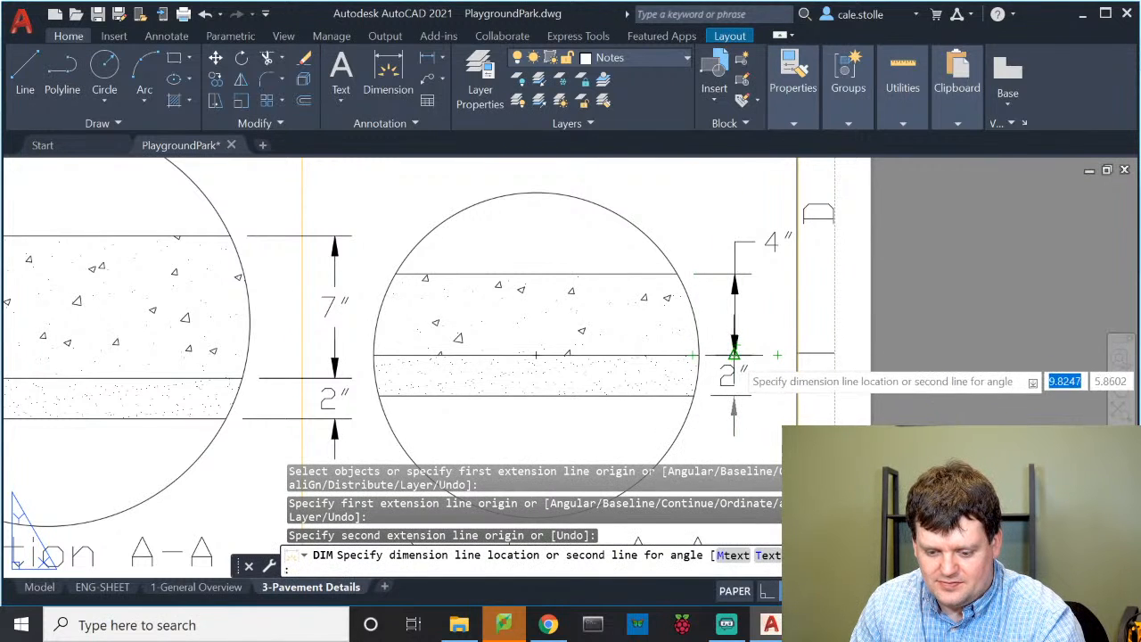
pyautogui.click(734, 355)
pyautogui.press('Return')
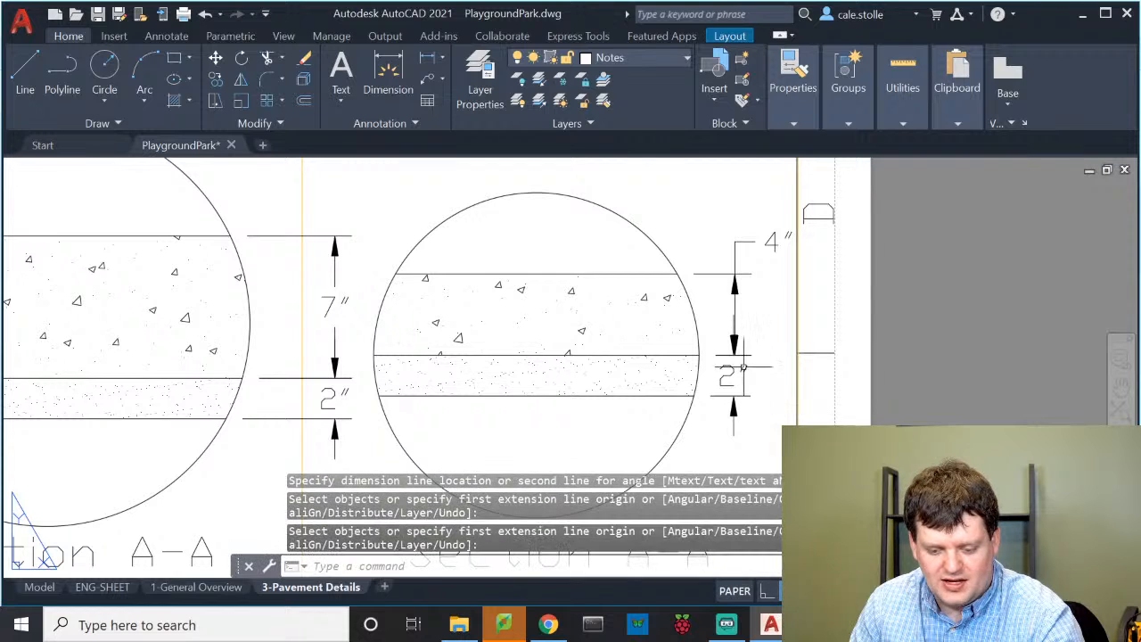
pyautogui.scroll(-4, 708, 400)
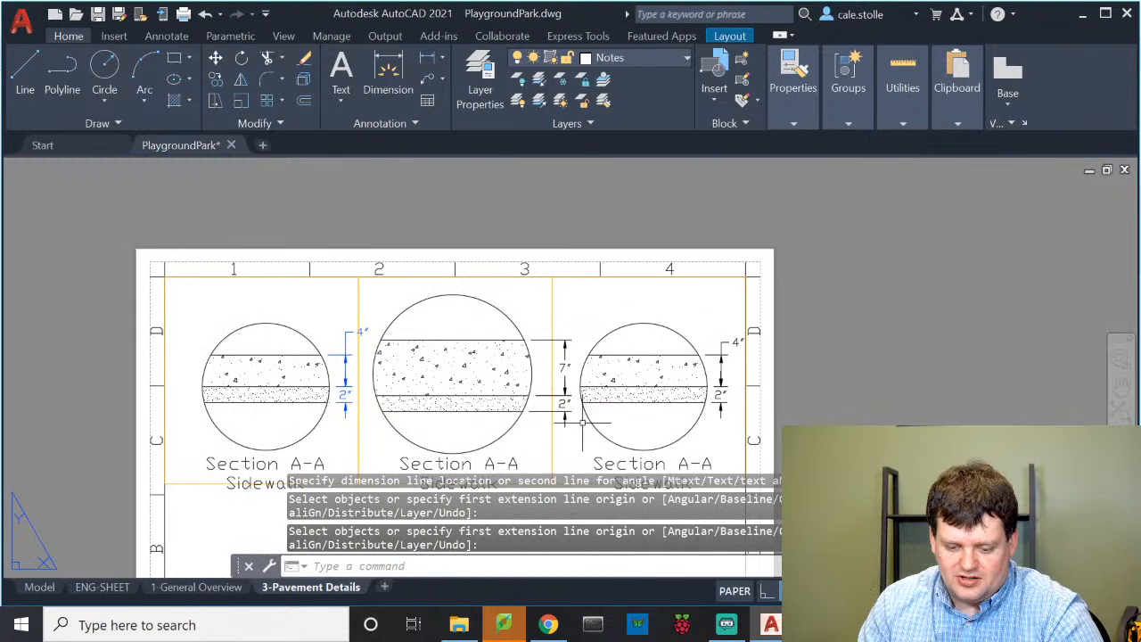
# Move the middle and right sections' 7", 4" and 2" dimensions onto the Dimensions layer
pyautogui.click(575, 420)
pyautogui.click(561, 365)
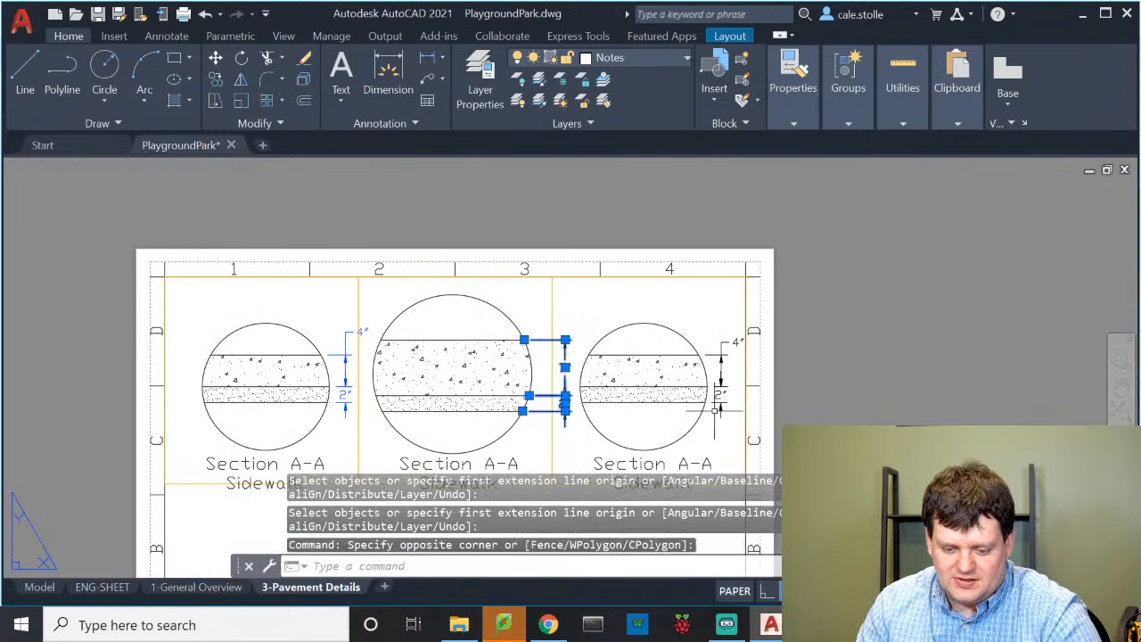
pyautogui.click(732, 430)
pyautogui.click(699, 335)
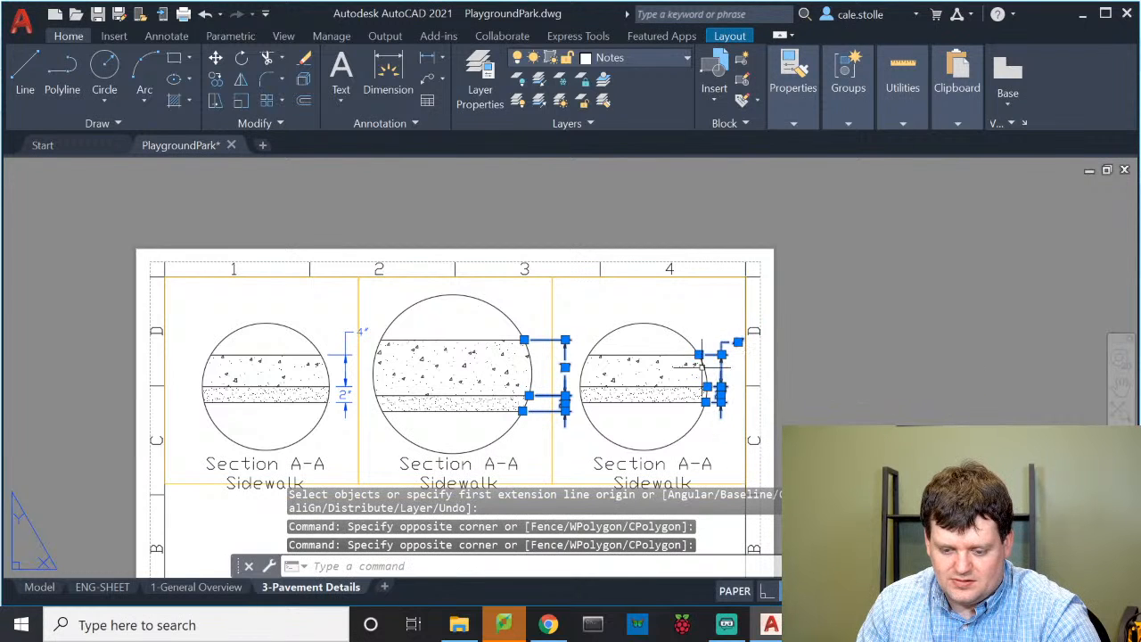
pyautogui.click(602, 59)
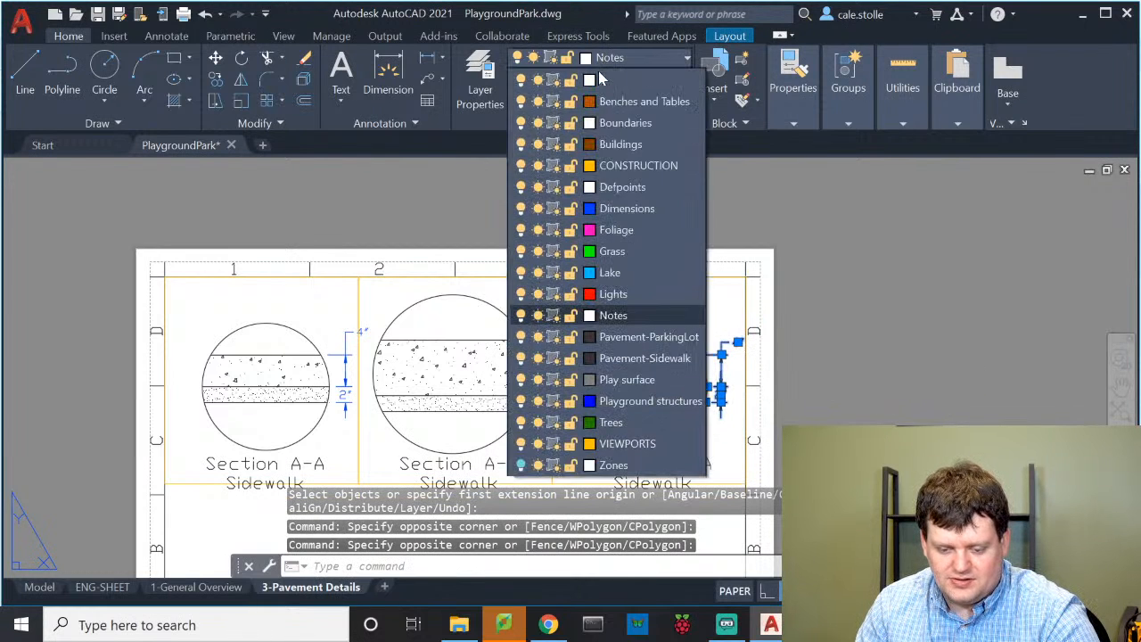
pyautogui.click(588, 208)
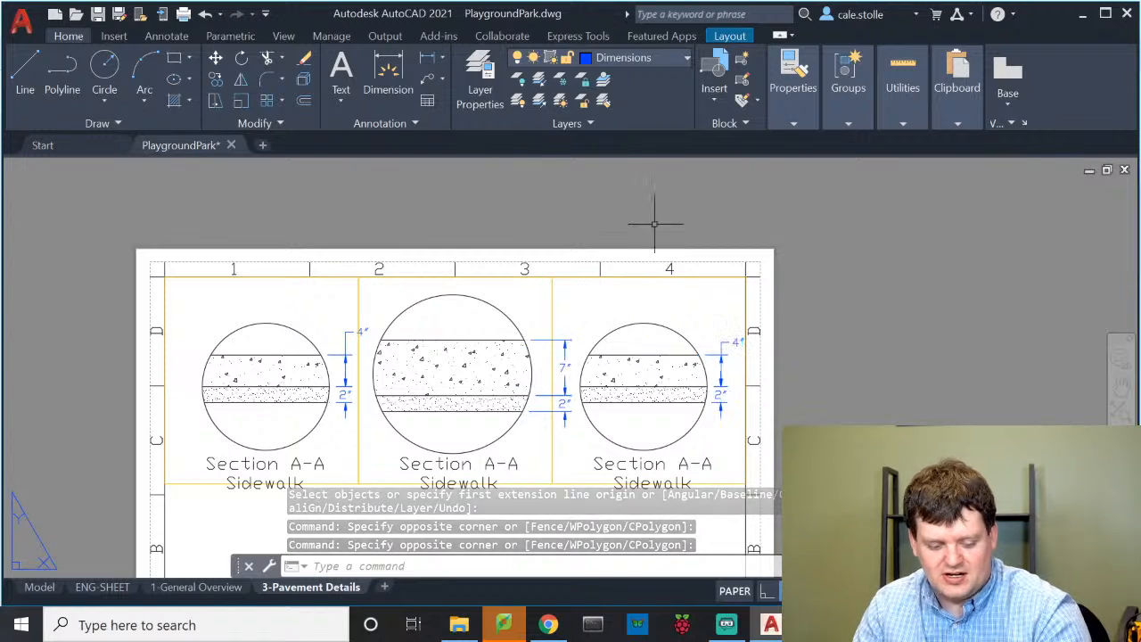
pyautogui.press('Escape')
pyautogui.moveTo(665, 372); pyautogui.dragTo(626, 290, button='middle')
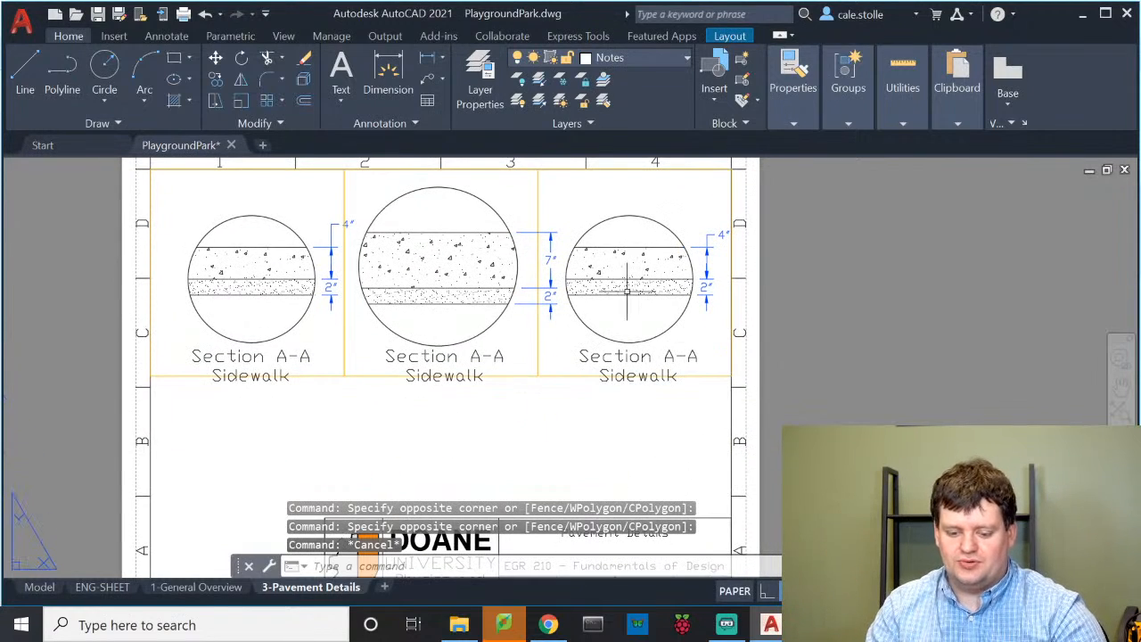
# Change the middle section's title to 'Section B-B / Parking Lot'
pyautogui.doubleClick(484, 356)
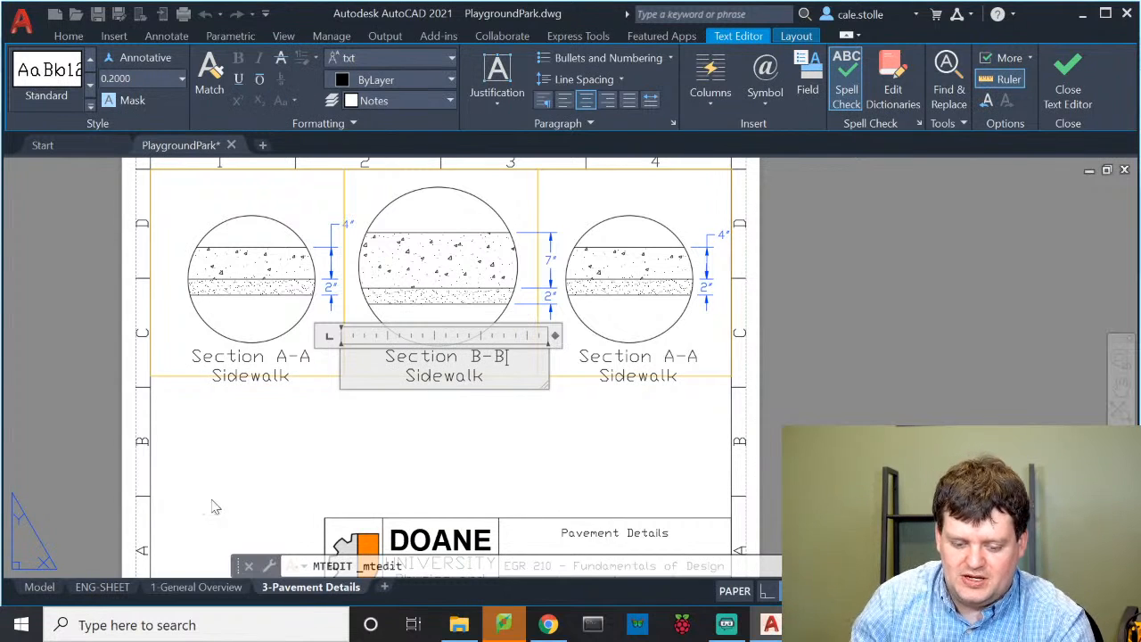
pyautogui.hotkey('shift', 'Home')
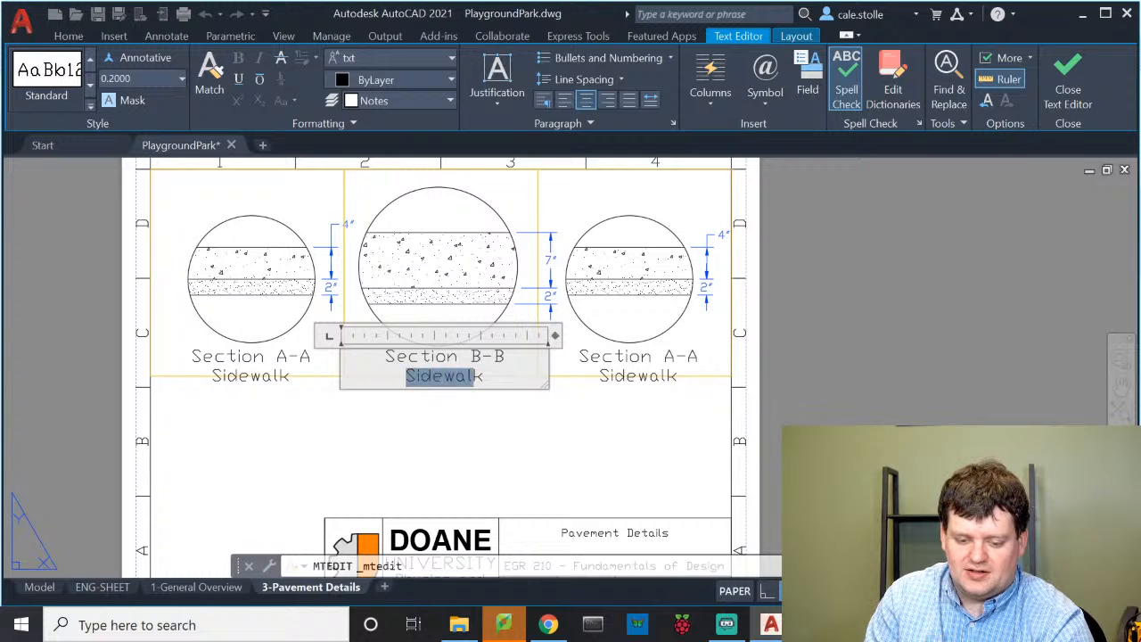
pyautogui.press('End')
pyautogui.hotkey('shift', 'Home')
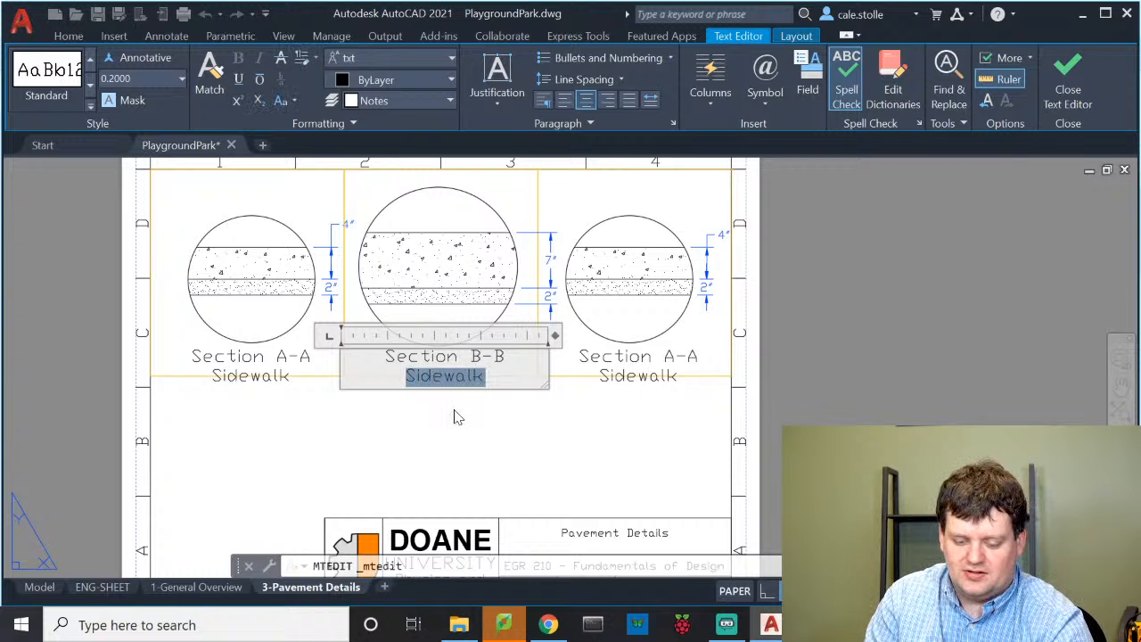
pyautogui.write('Parking Lot')
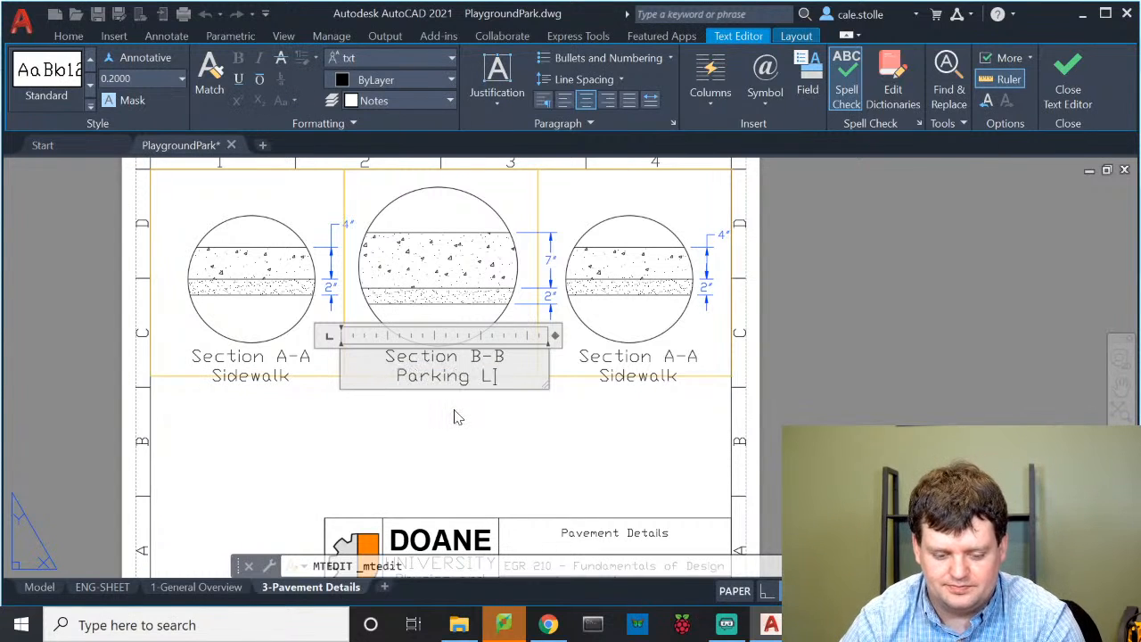
pyautogui.click(634, 358)
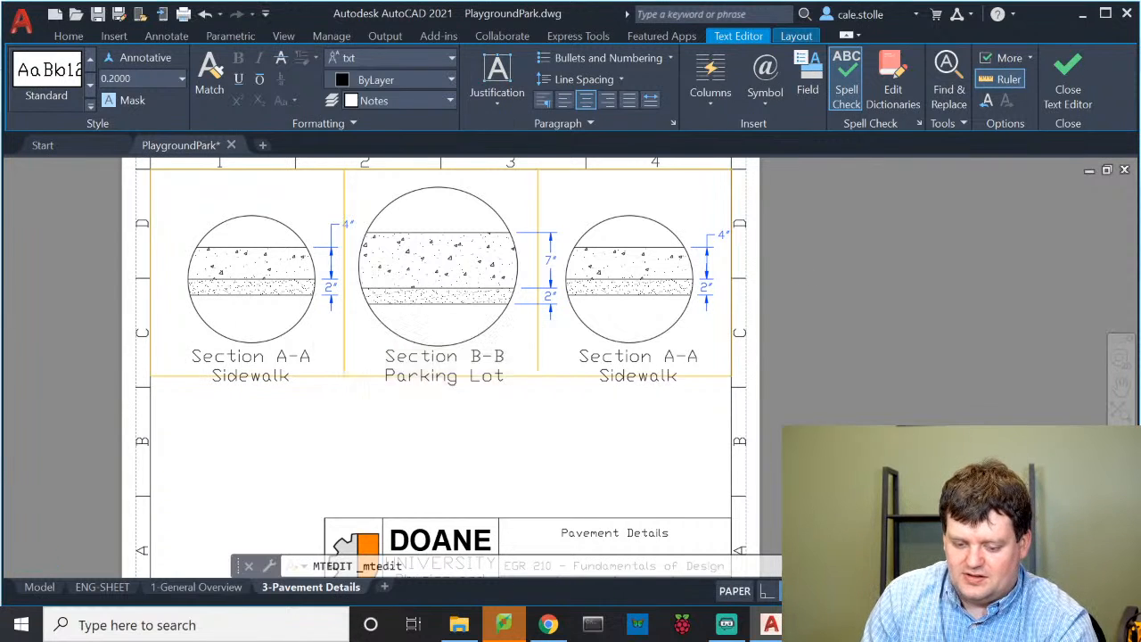
# Change the right section's title to 'Section C-C / Concrete Pad'
pyautogui.doubleClick(669, 356)
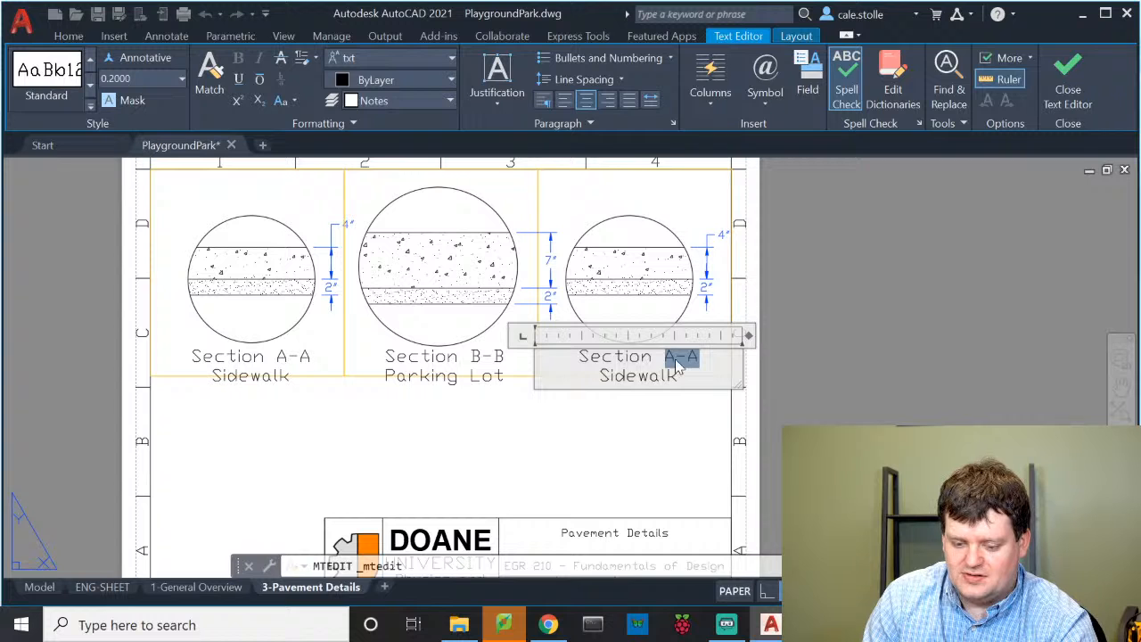
pyautogui.write('C-C')
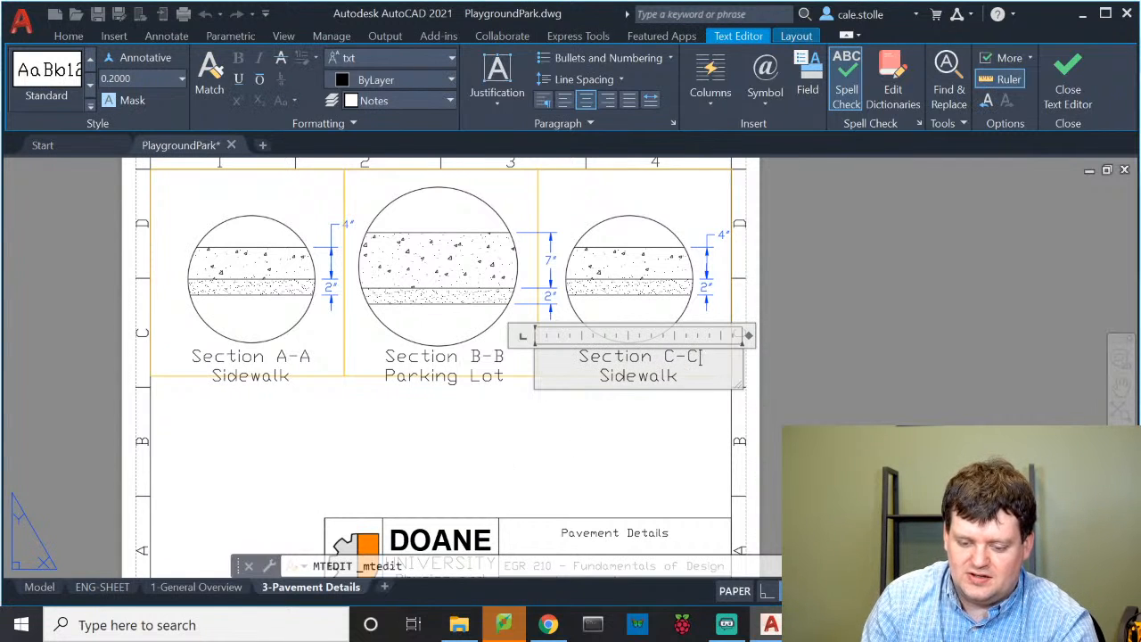
pyautogui.doubleClick(640, 376)
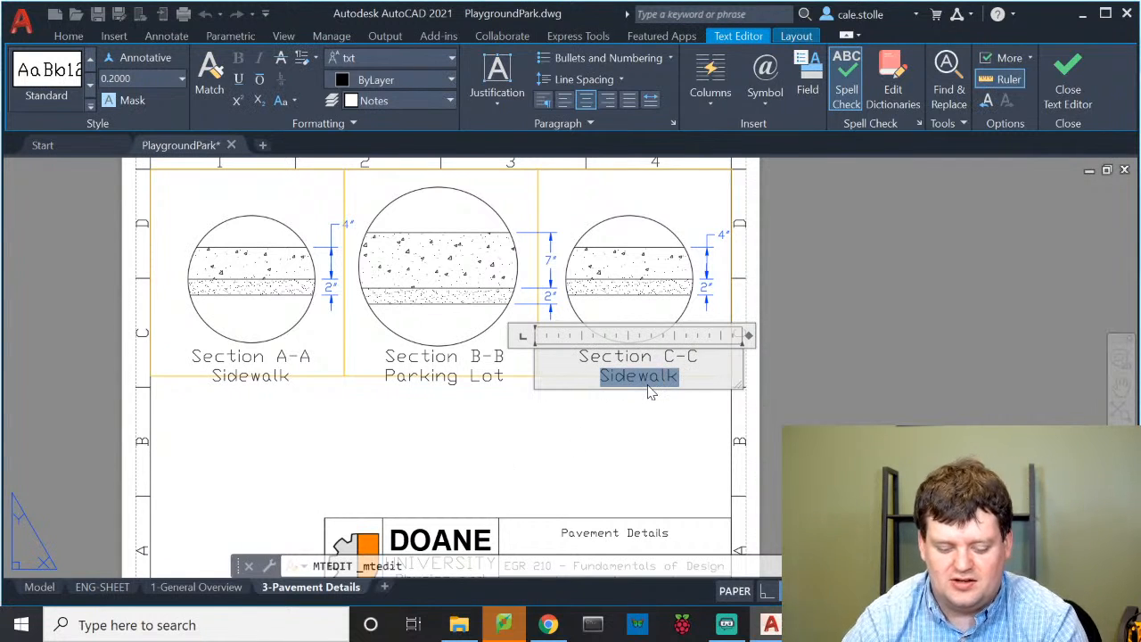
pyautogui.write('Concrete Pad')
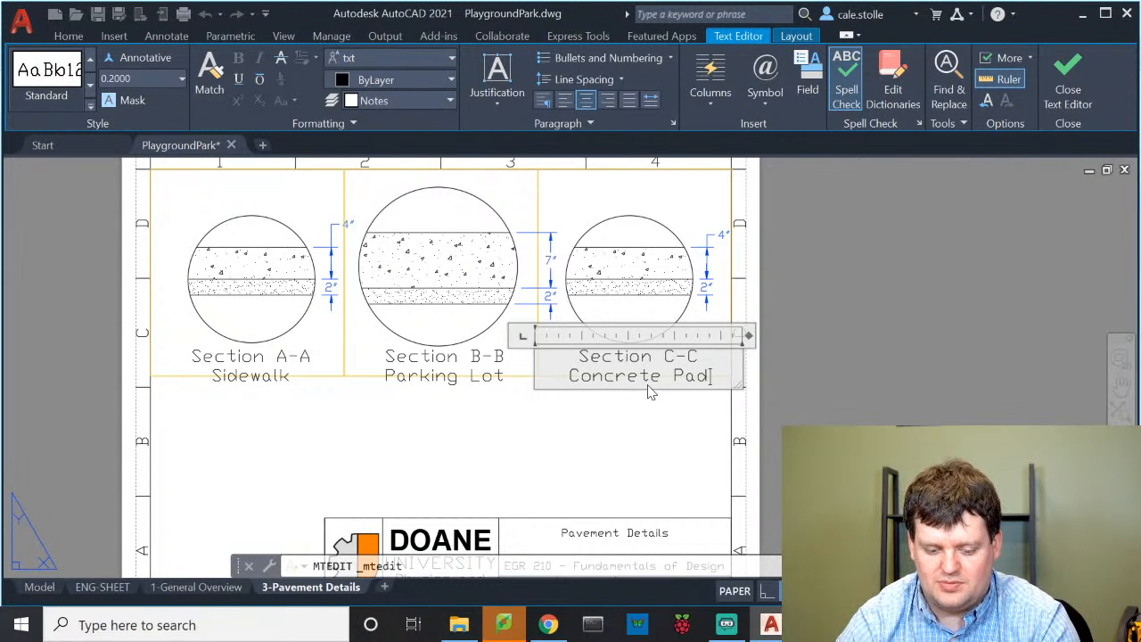
pyautogui.click(651, 512)
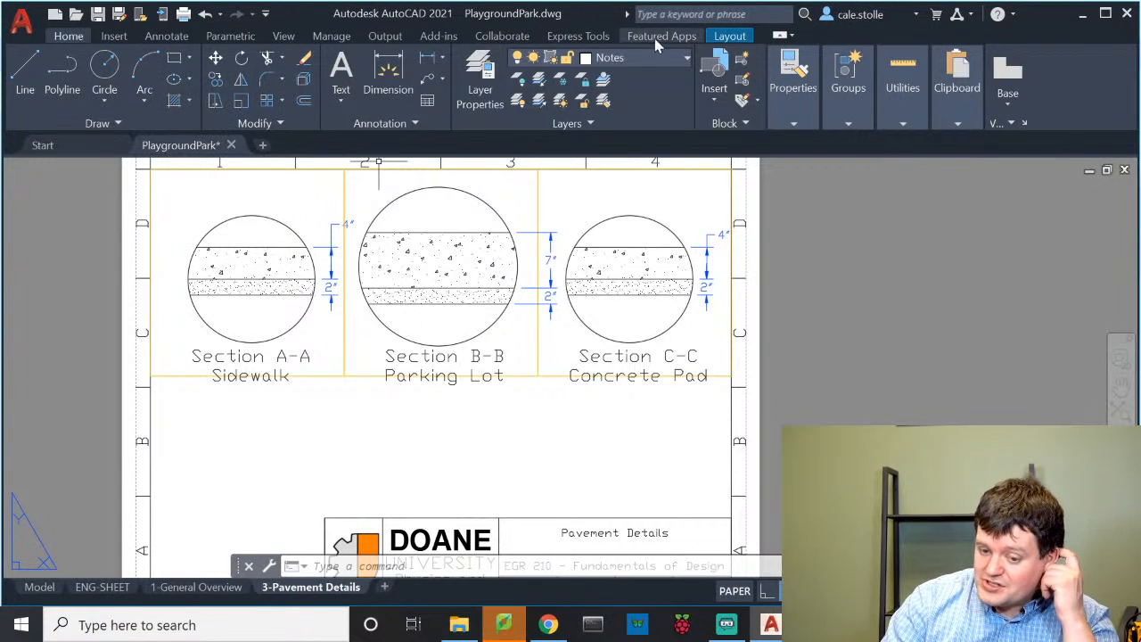
# Draw a small legend rectangle on the VIEWPORTS layer below the left section
pyautogui.click(634, 57)
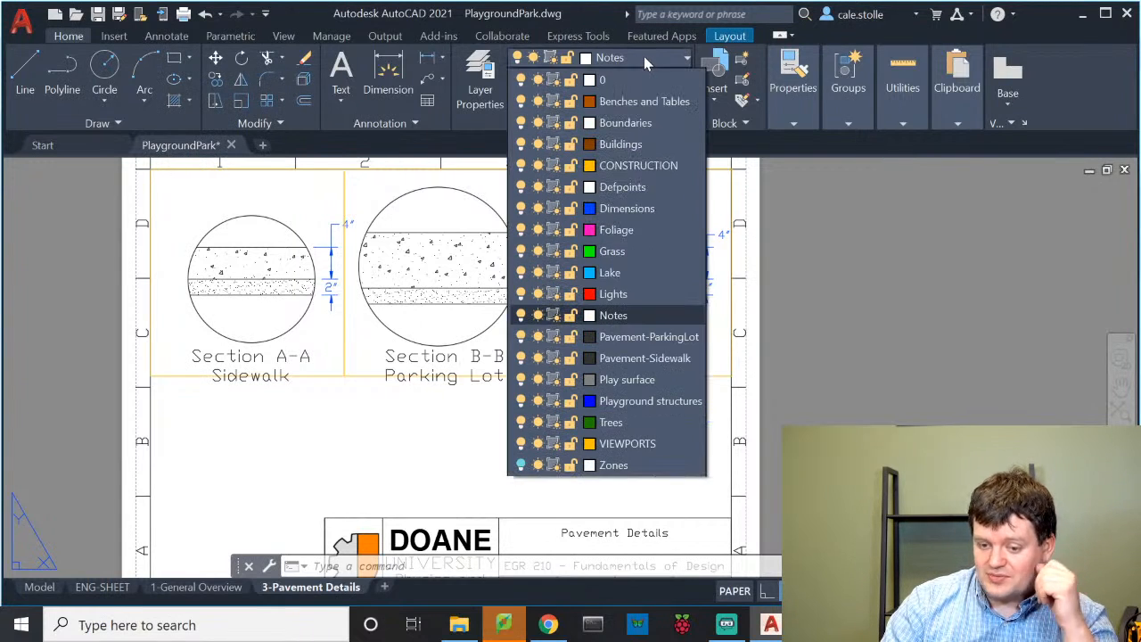
pyautogui.click(655, 447)
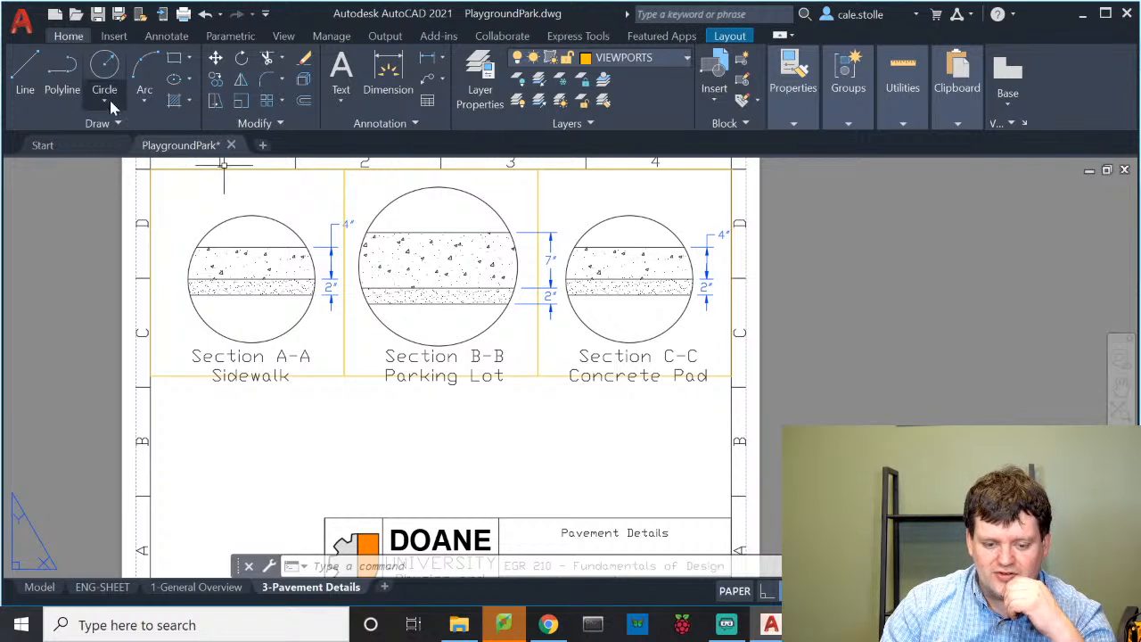
pyautogui.click(174, 57)
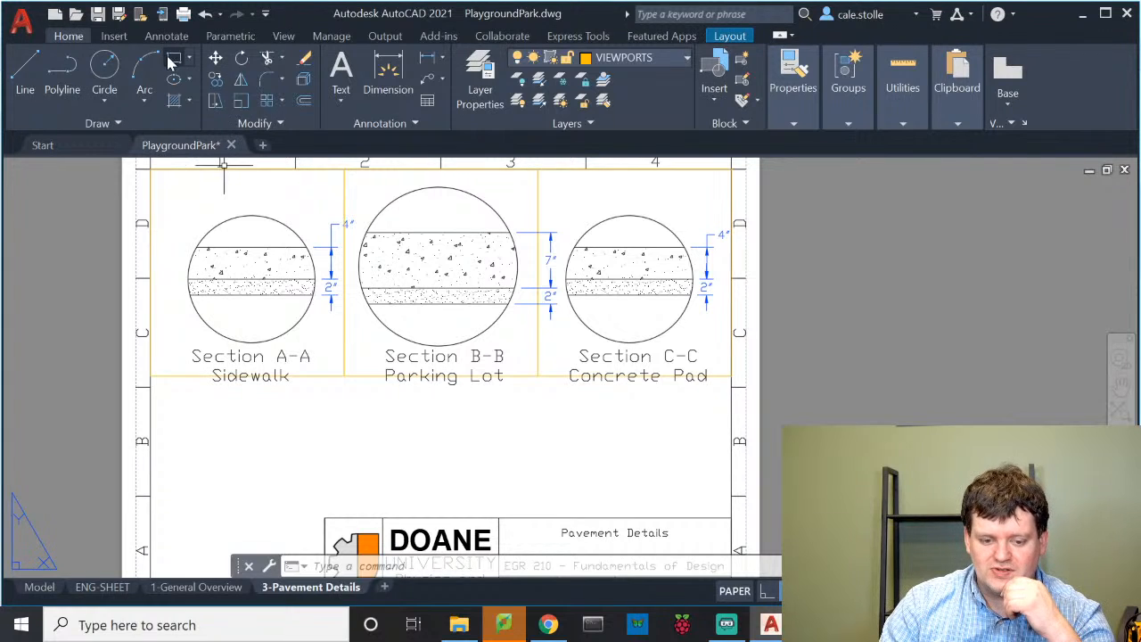
pyautogui.click(225, 435)
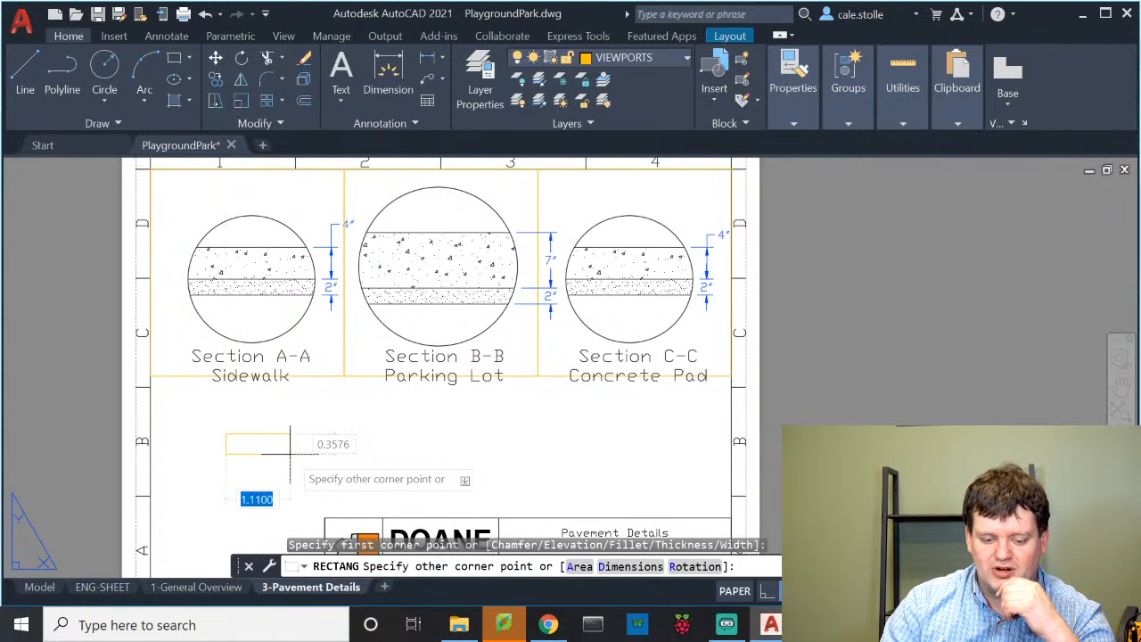
pyautogui.click(294, 459)
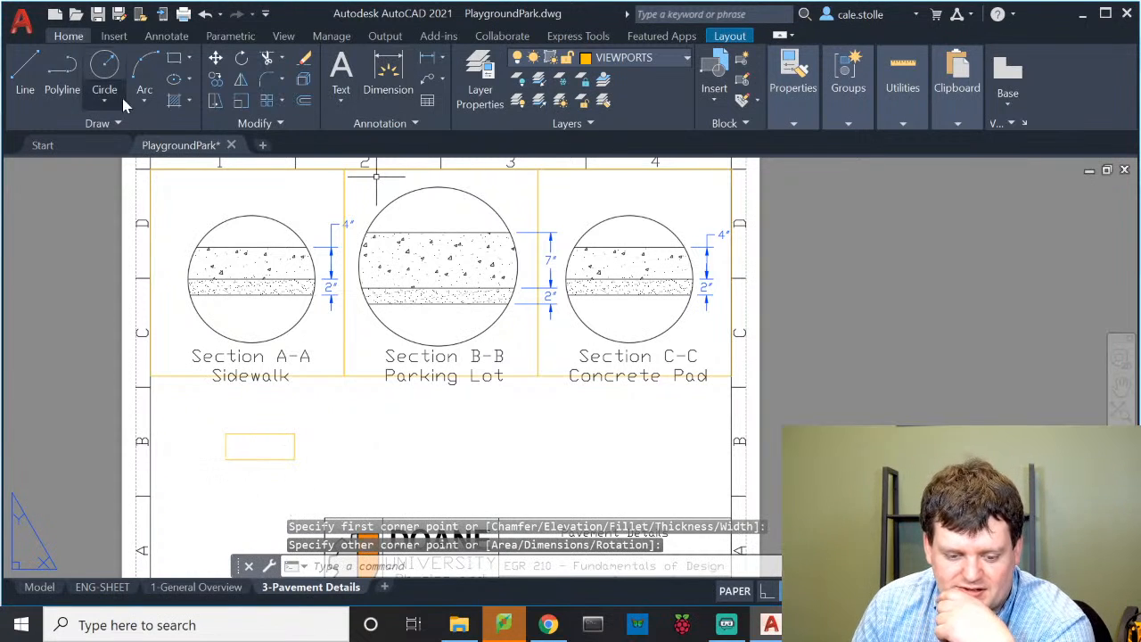
pyautogui.click(174, 57)
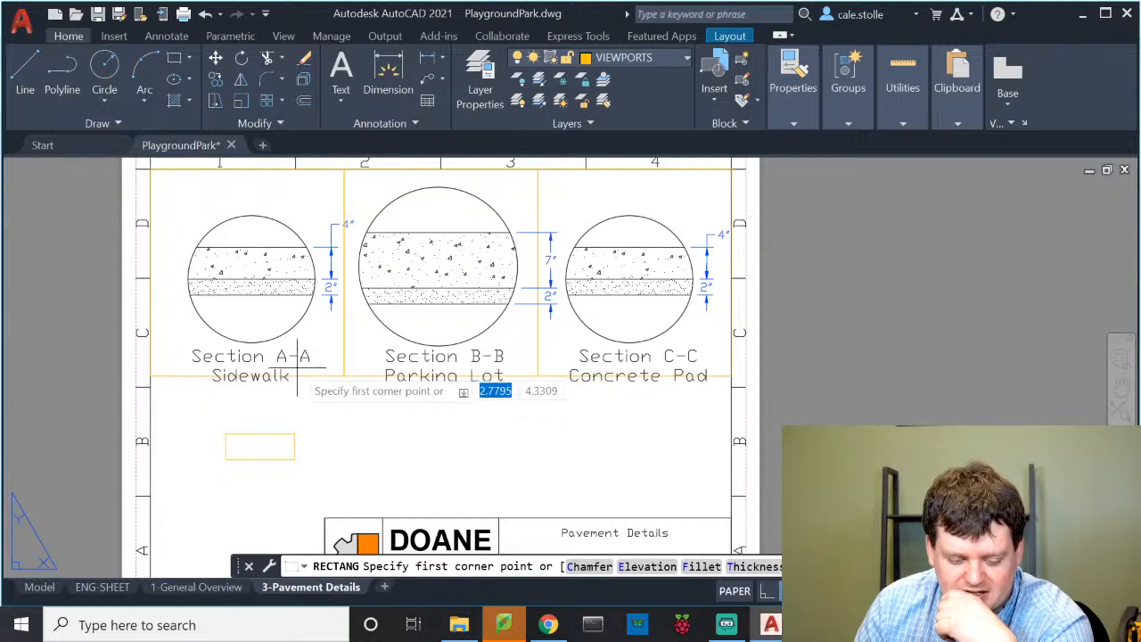
pyautogui.press('Escape')
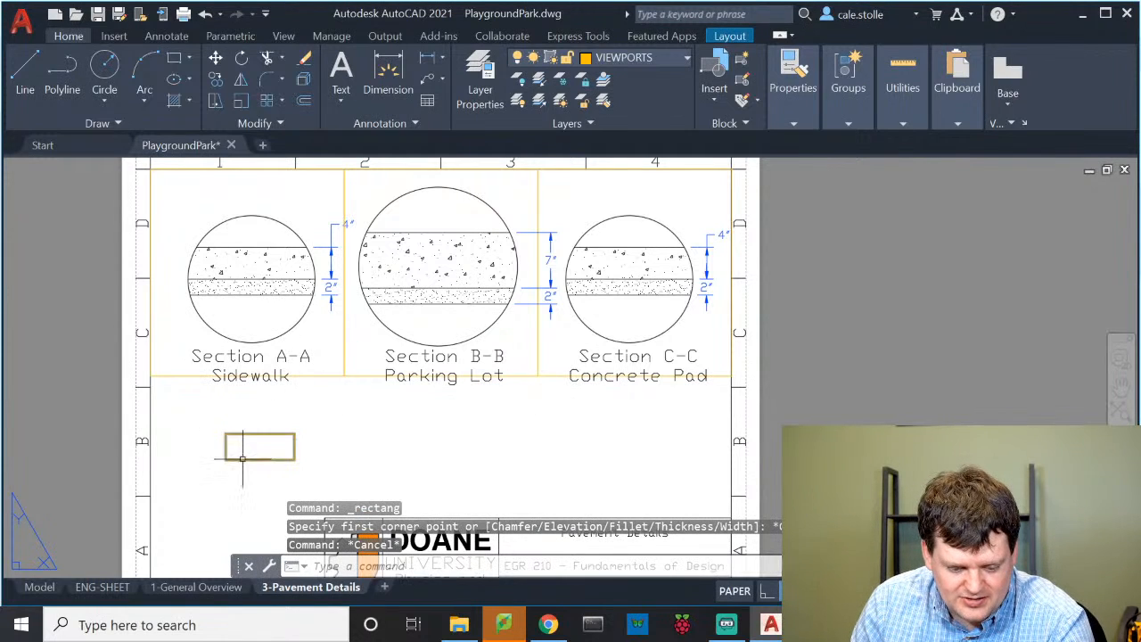
# Copy the legend rectangle directly below the original with COPY (co)
pyautogui.click(251, 459)
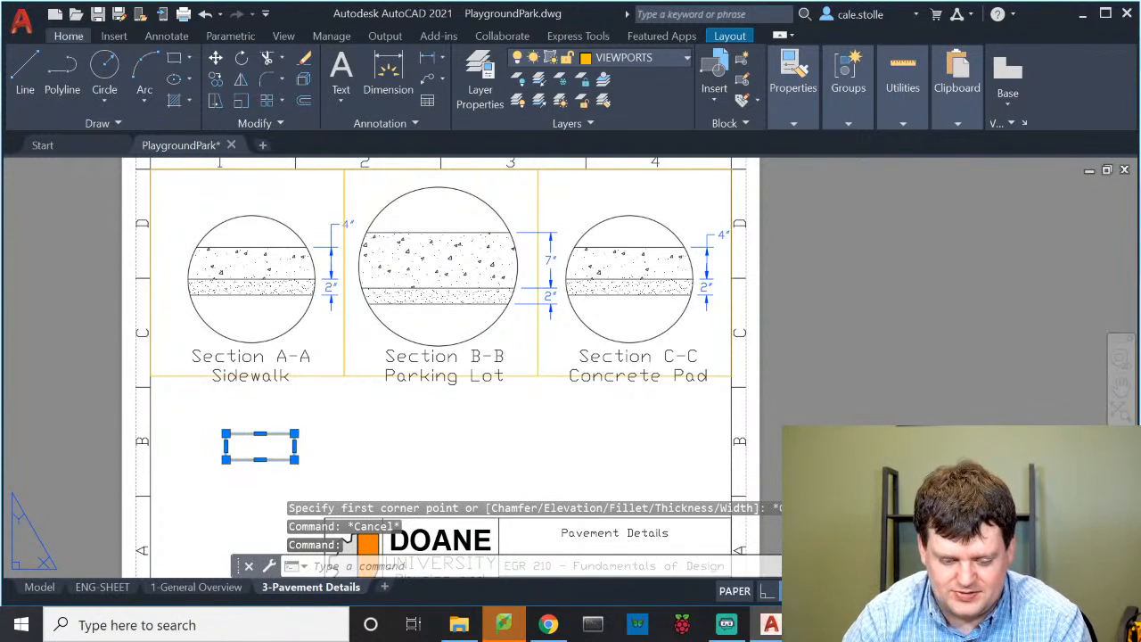
pyautogui.write('co')
pyautogui.press('Return')
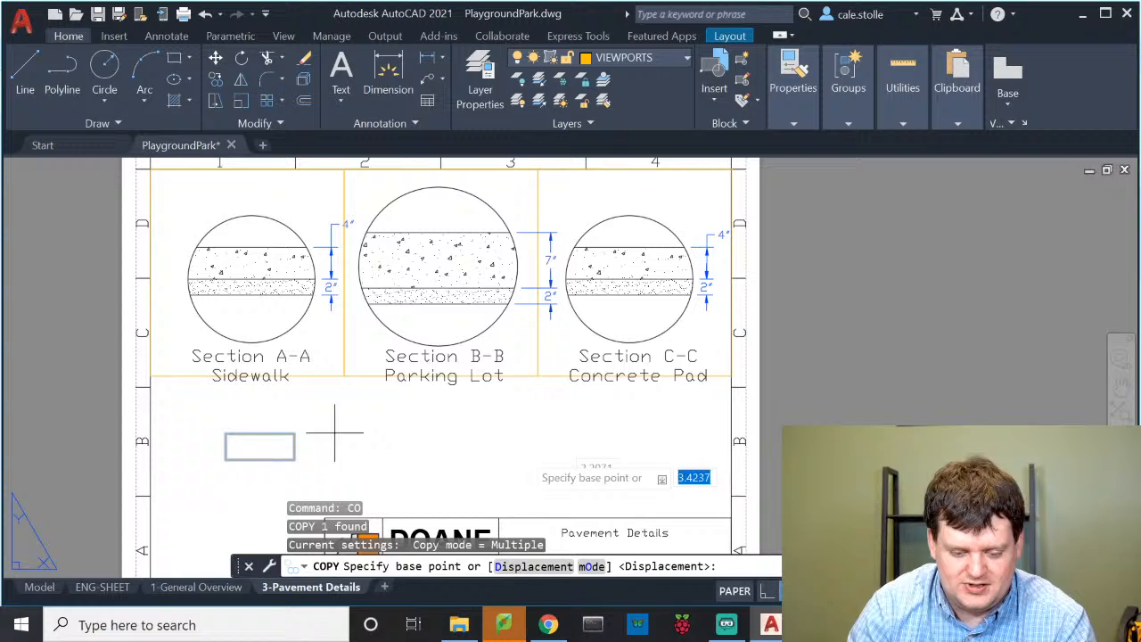
pyautogui.click(225, 434)
pyautogui.click(226, 458)
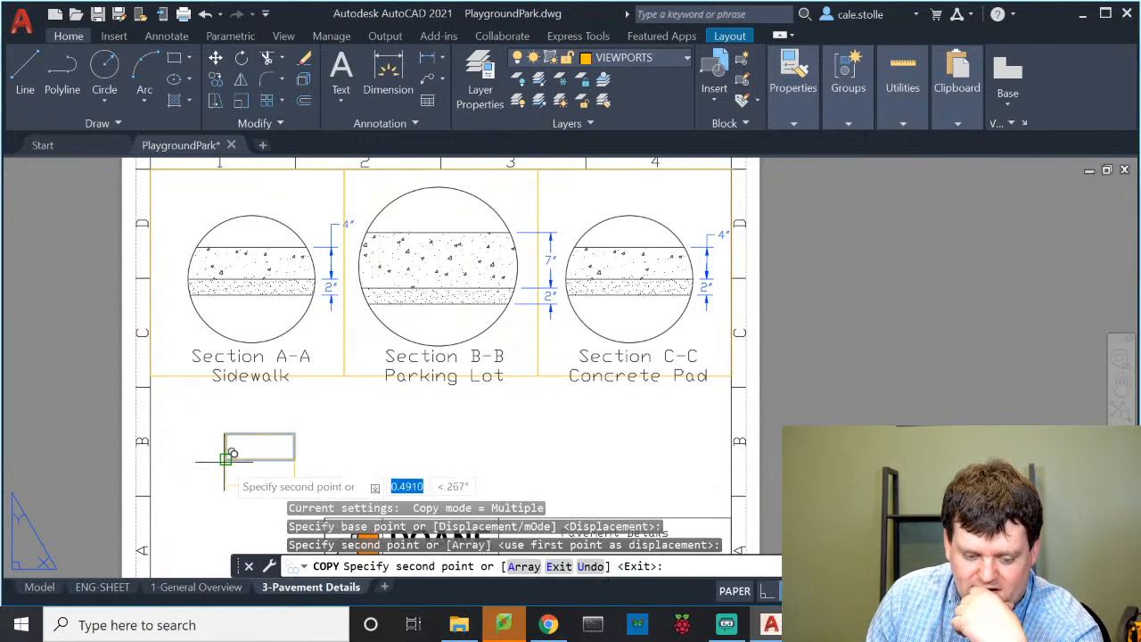
pyautogui.press('Escape')
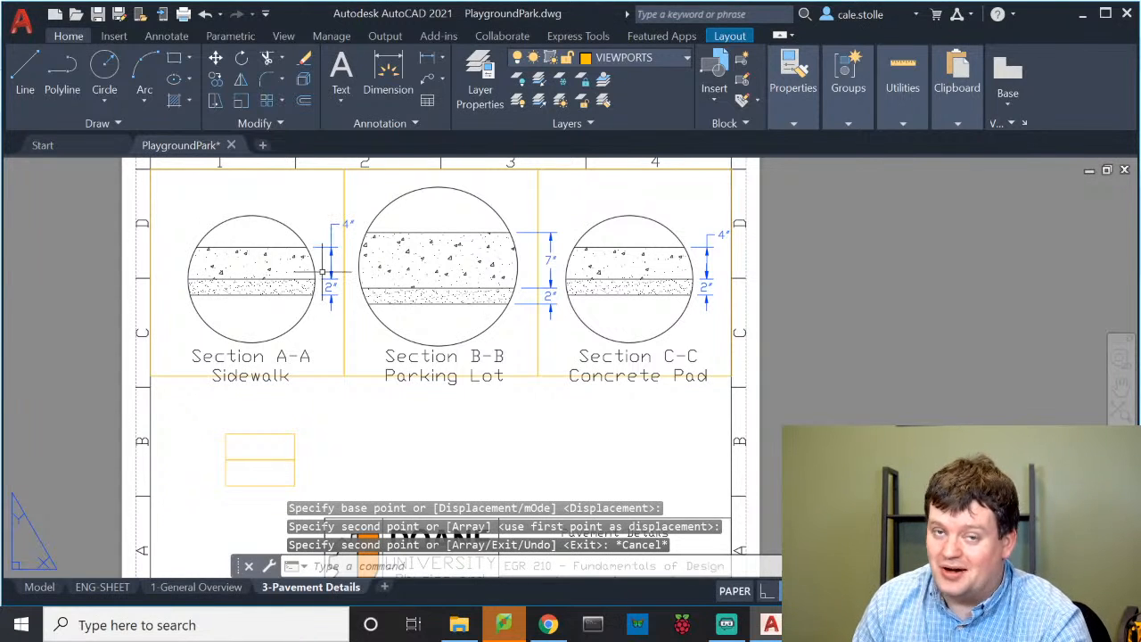
# Fill the lower legend box with the AR-SAND hatch at scale 0.1
pyautogui.write('hat')
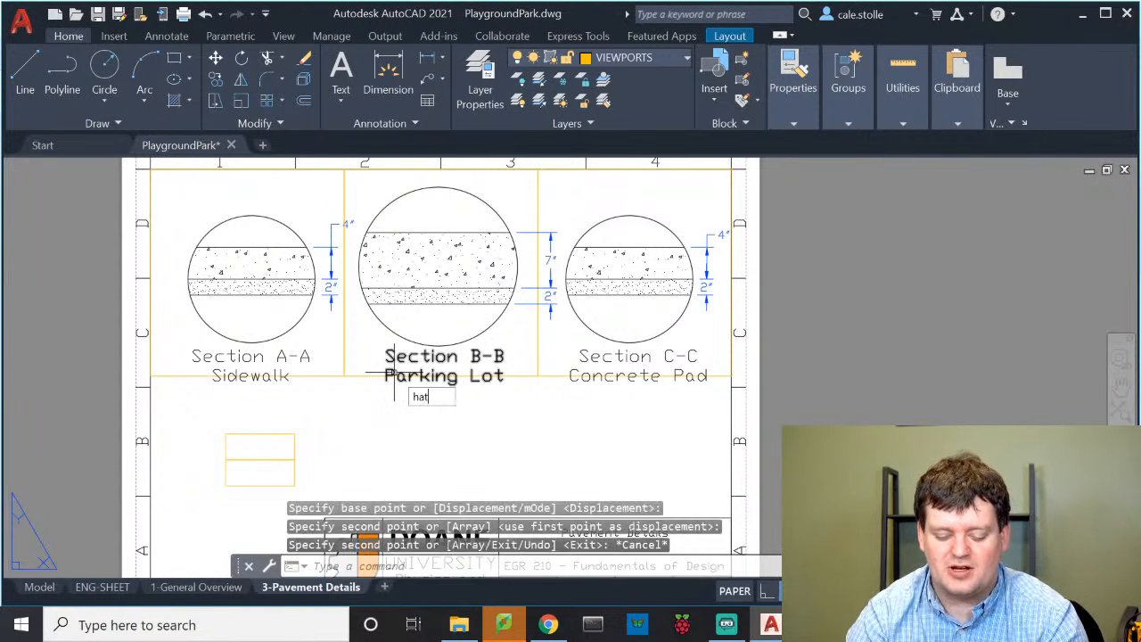
pyautogui.write('ch')
pyautogui.press('Return')
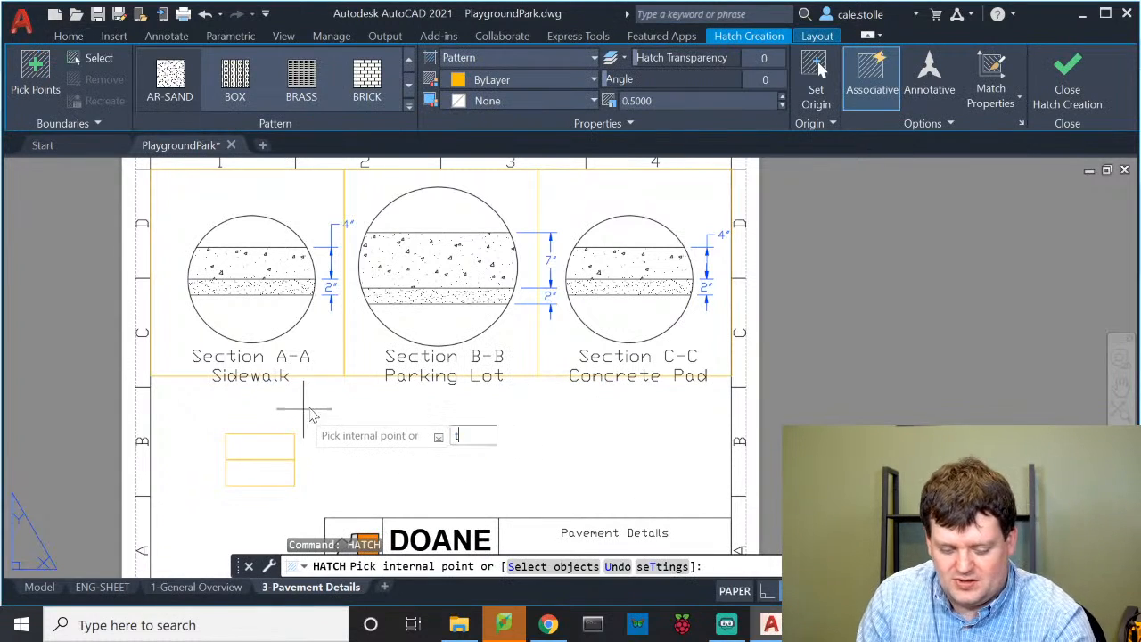
pyautogui.write('t')
pyautogui.press('Return')
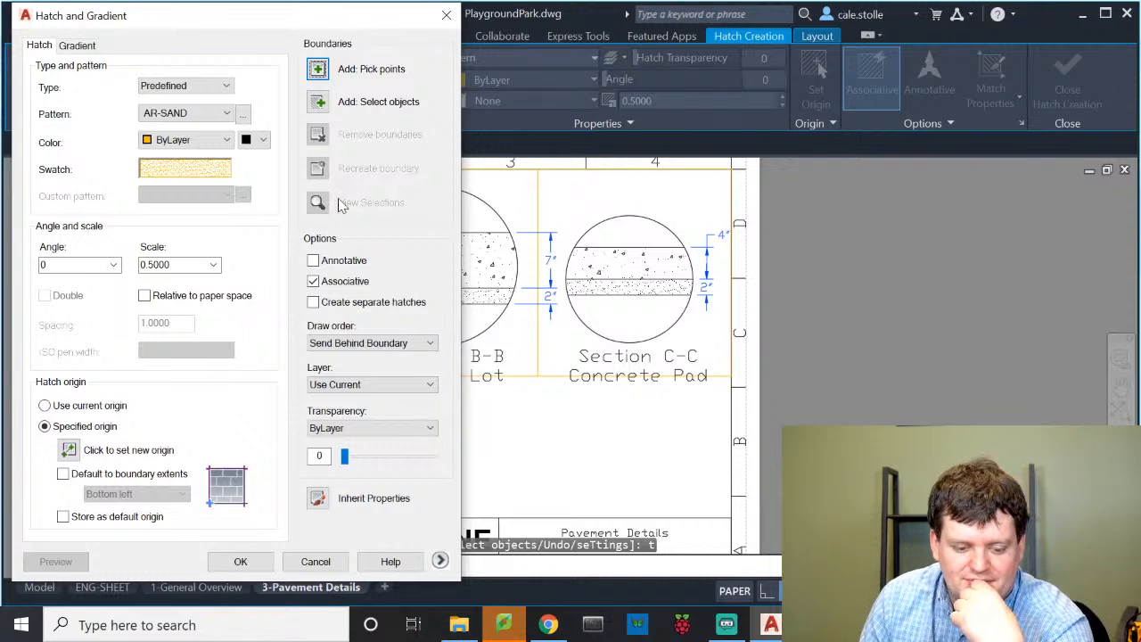
pyautogui.click(318, 69)
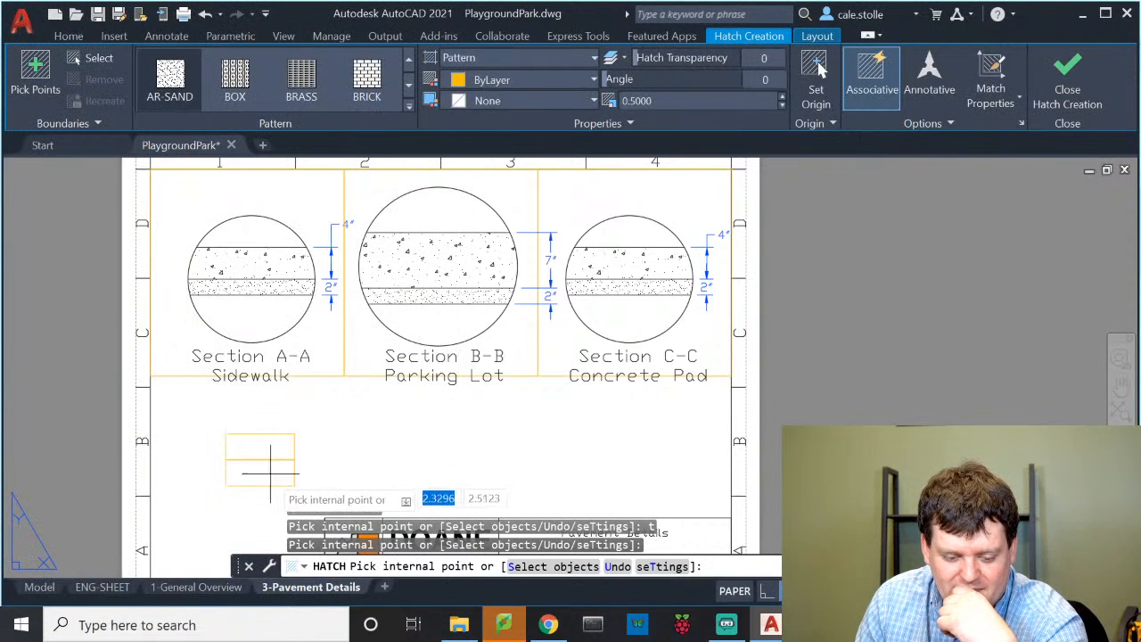
pyautogui.click(265, 472)
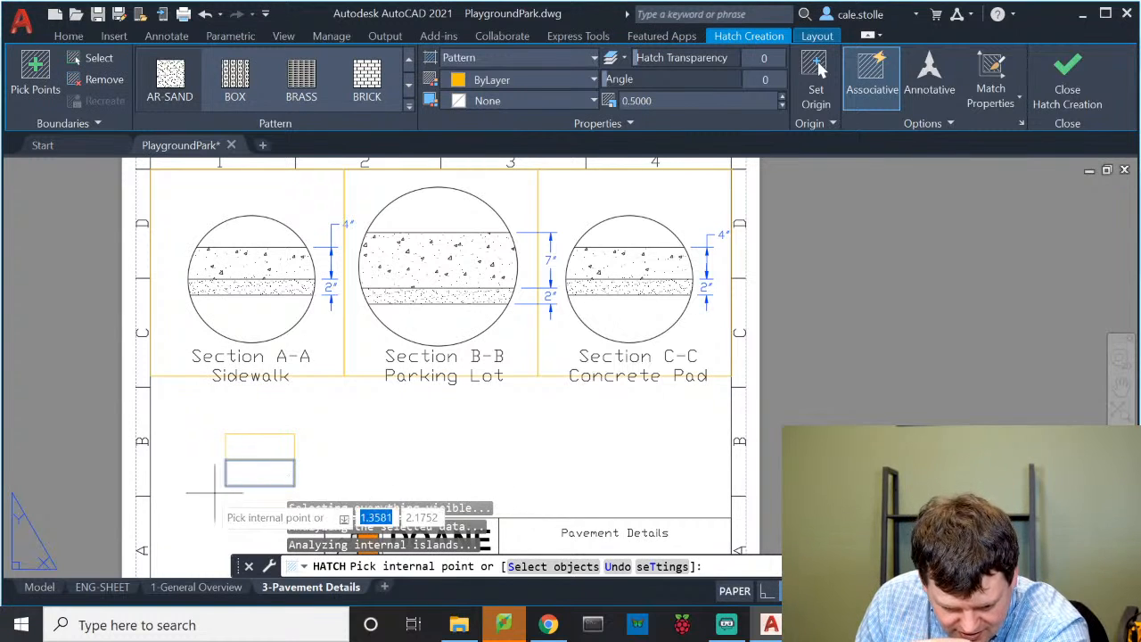
pyautogui.click(259, 465)
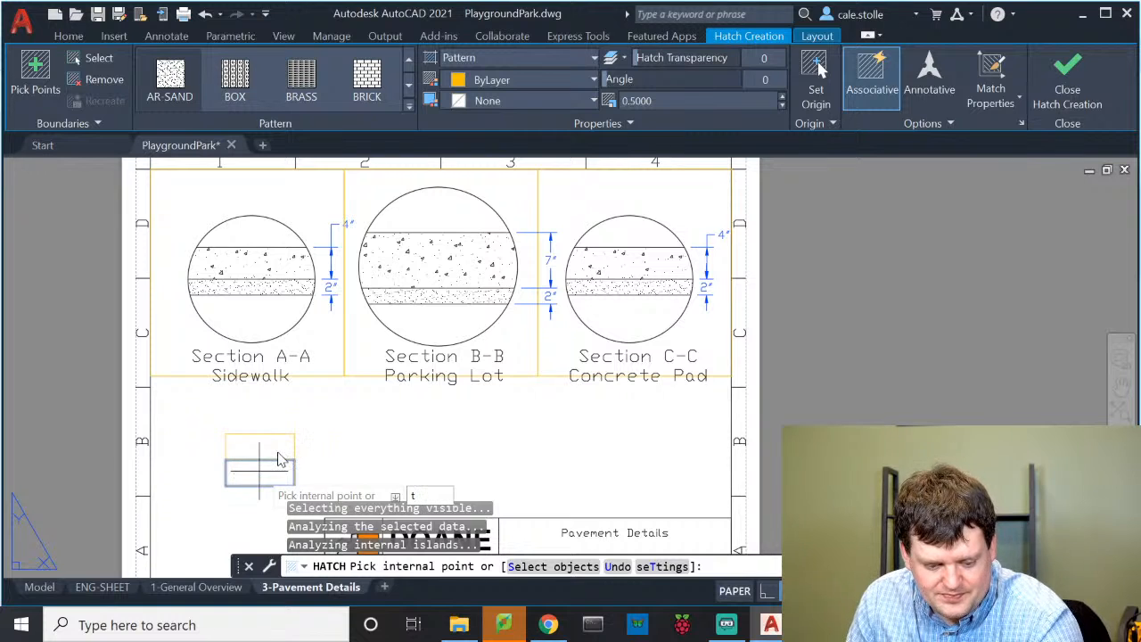
pyautogui.write('t')
pyautogui.press('Return')
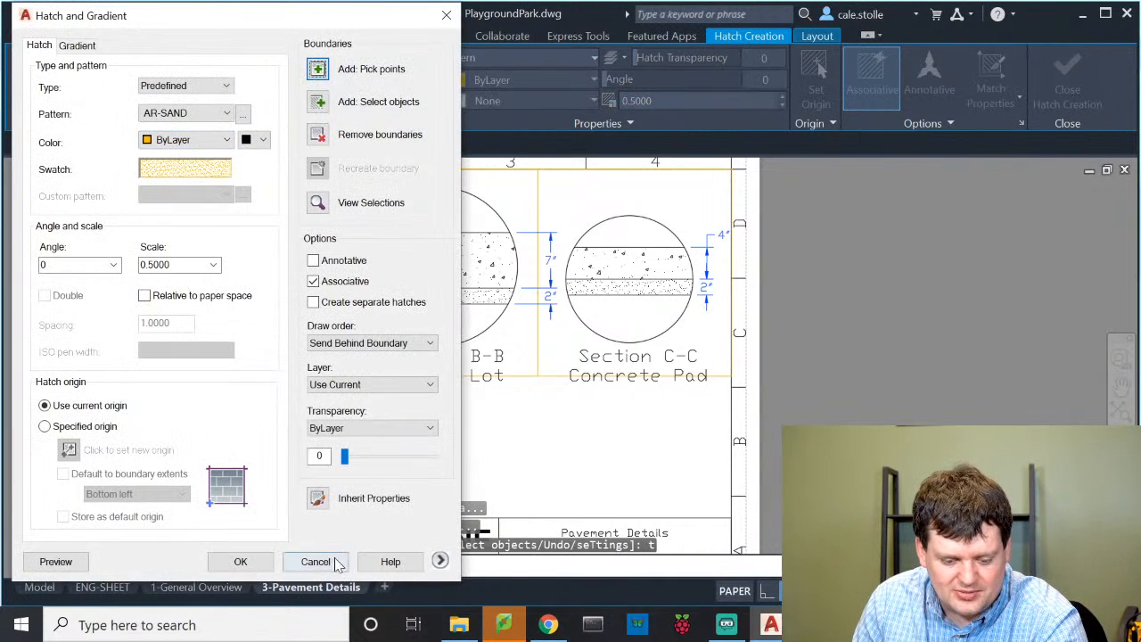
pyautogui.click(160, 265)
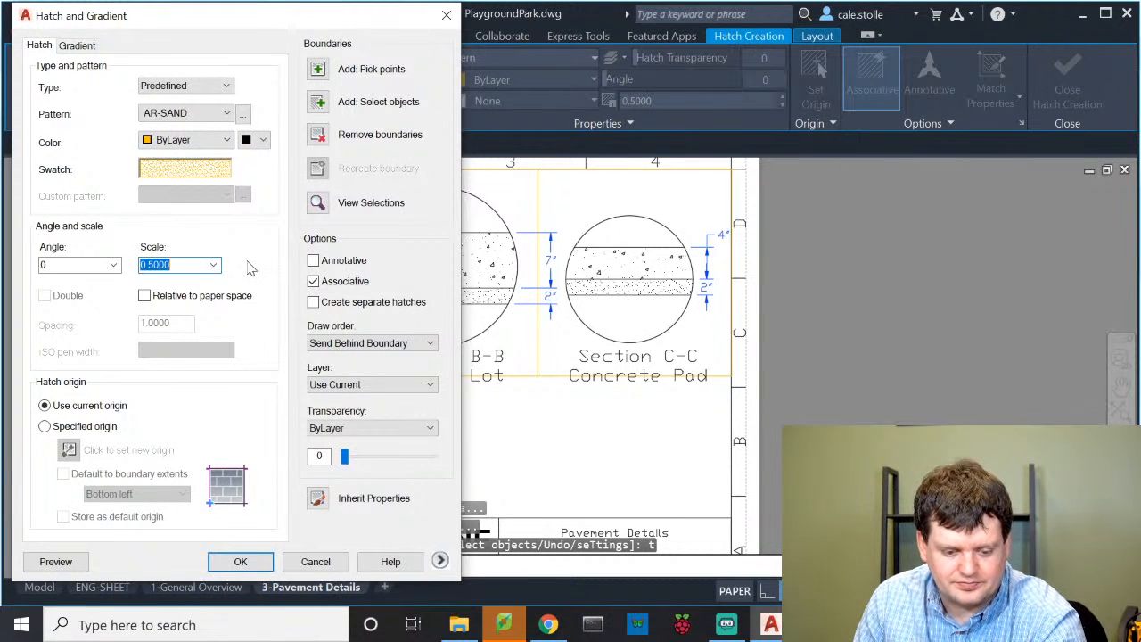
pyautogui.write('0.1')
pyautogui.press('Return')
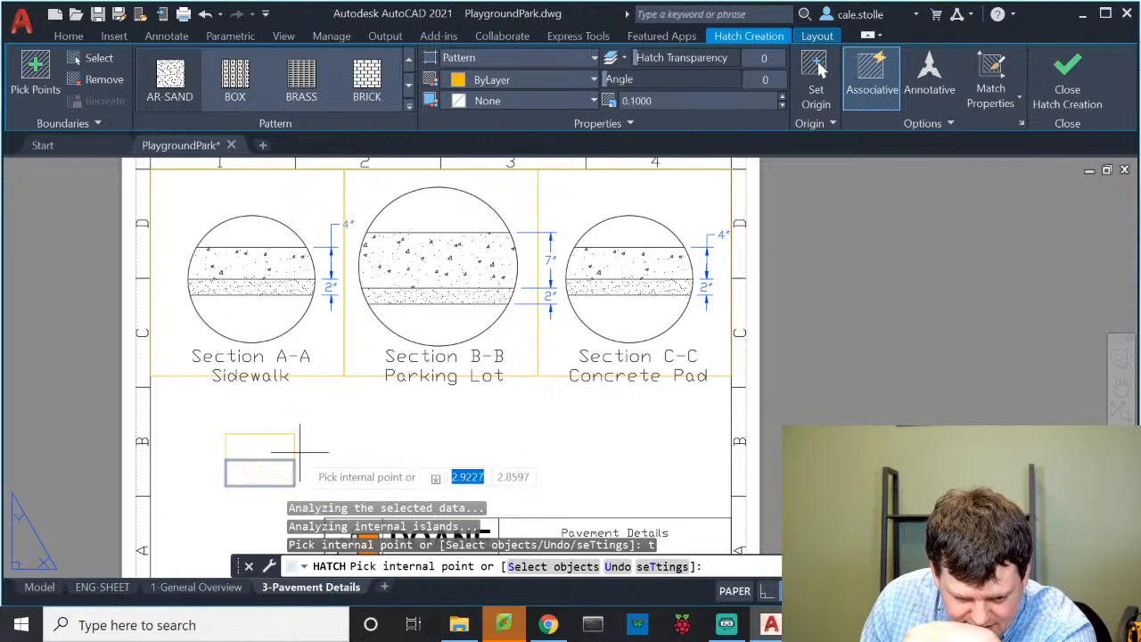
pyautogui.press('Escape')
pyautogui.press('Escape')
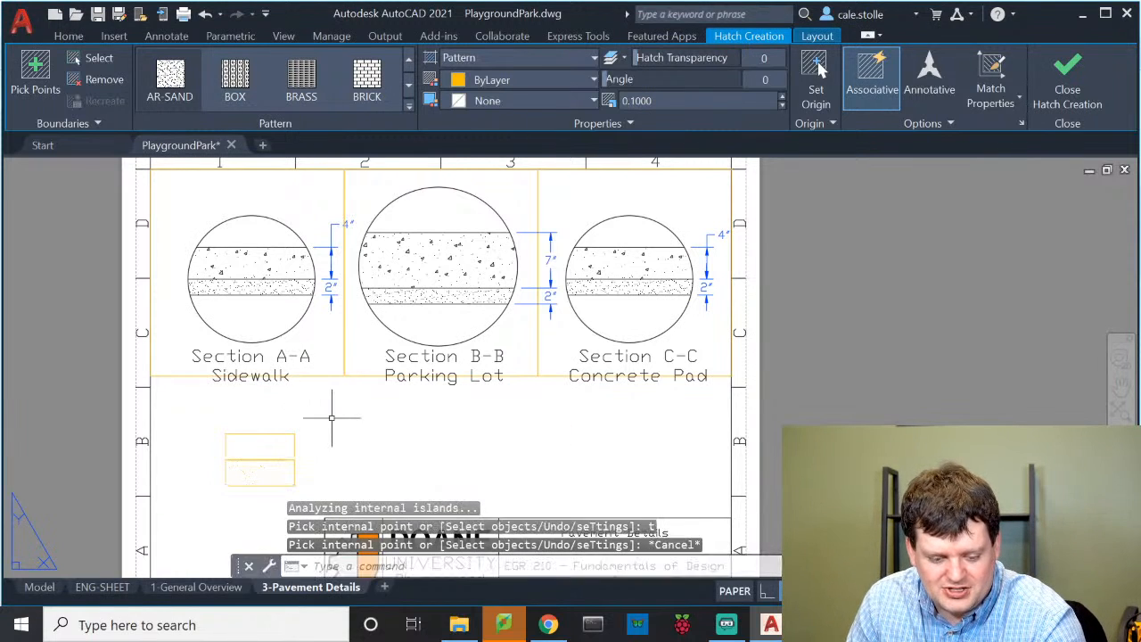
# Move the sand hatch onto layer 0
pyautogui.click(259, 471)
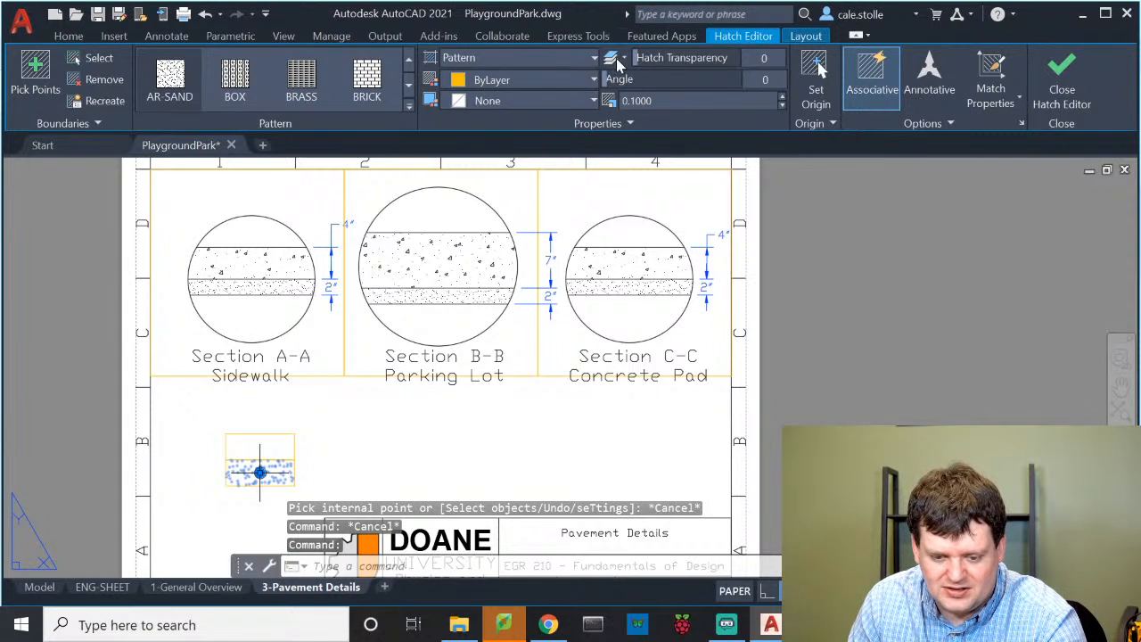
pyautogui.click(71, 36)
pyautogui.click(645, 57)
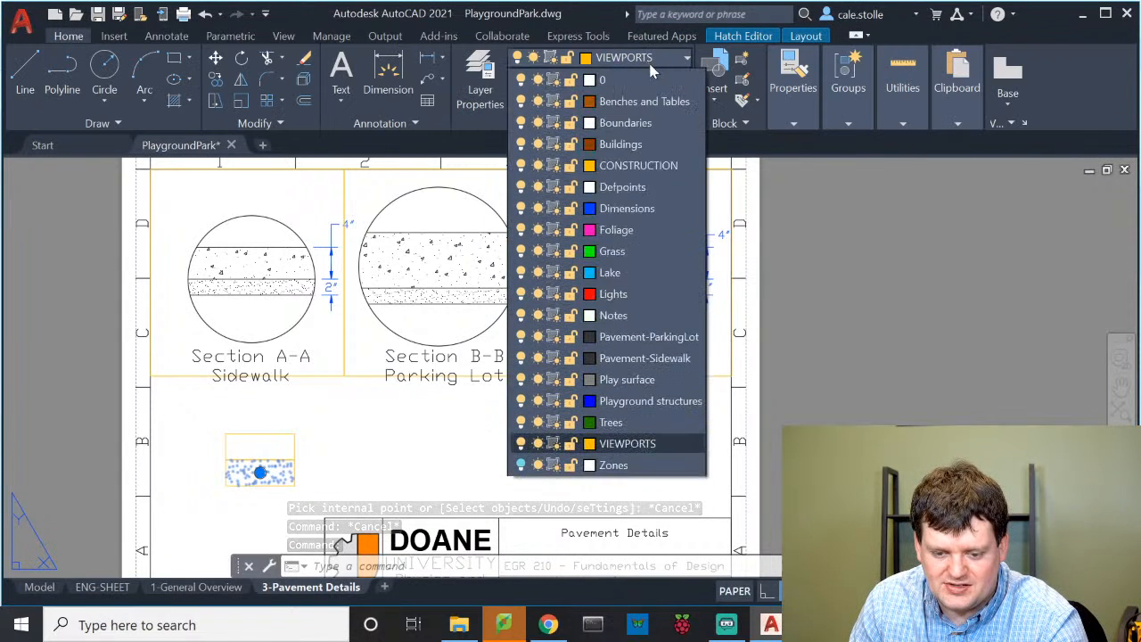
pyautogui.click(638, 84)
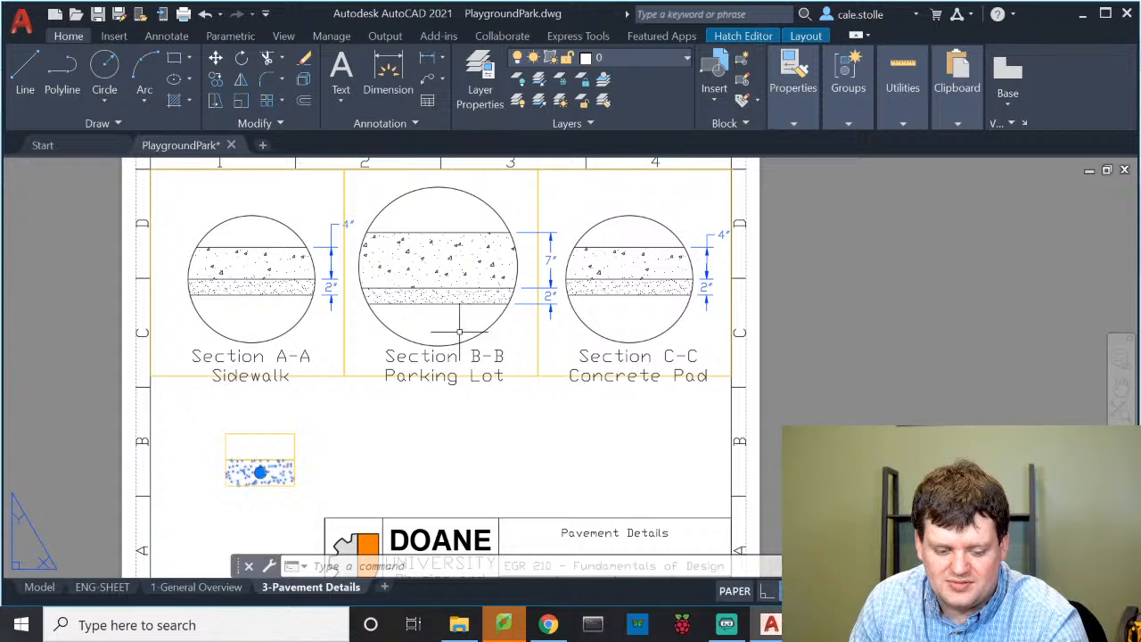
# Deselect the sand hatch and make layer 0 the current layer
pyautogui.press('Escape')
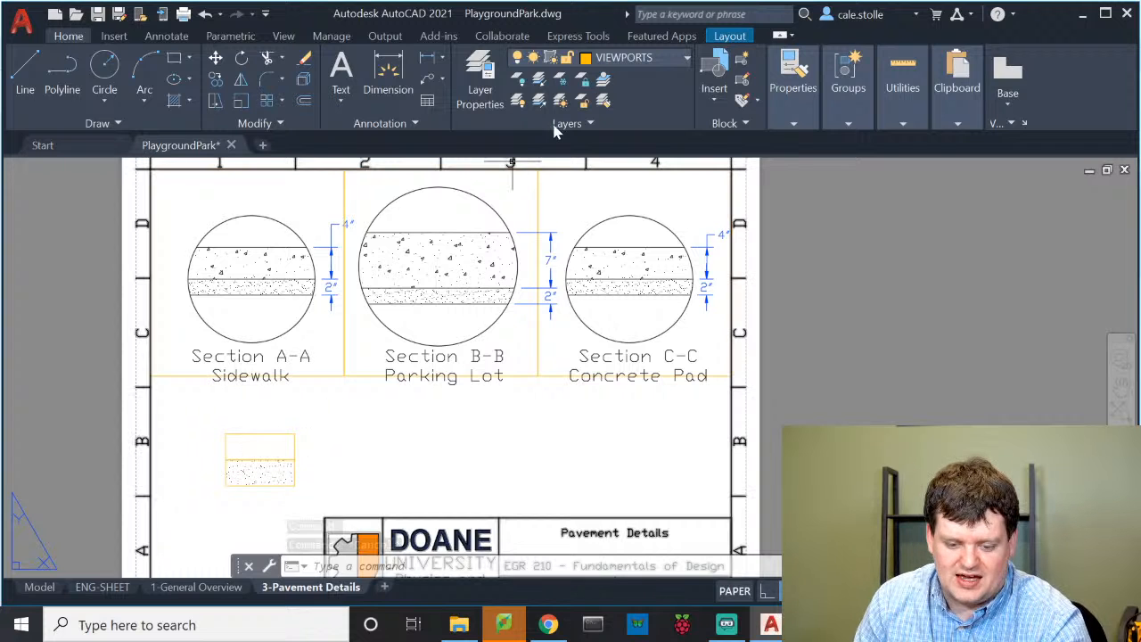
pyautogui.click(623, 57)
pyautogui.click(615, 75)
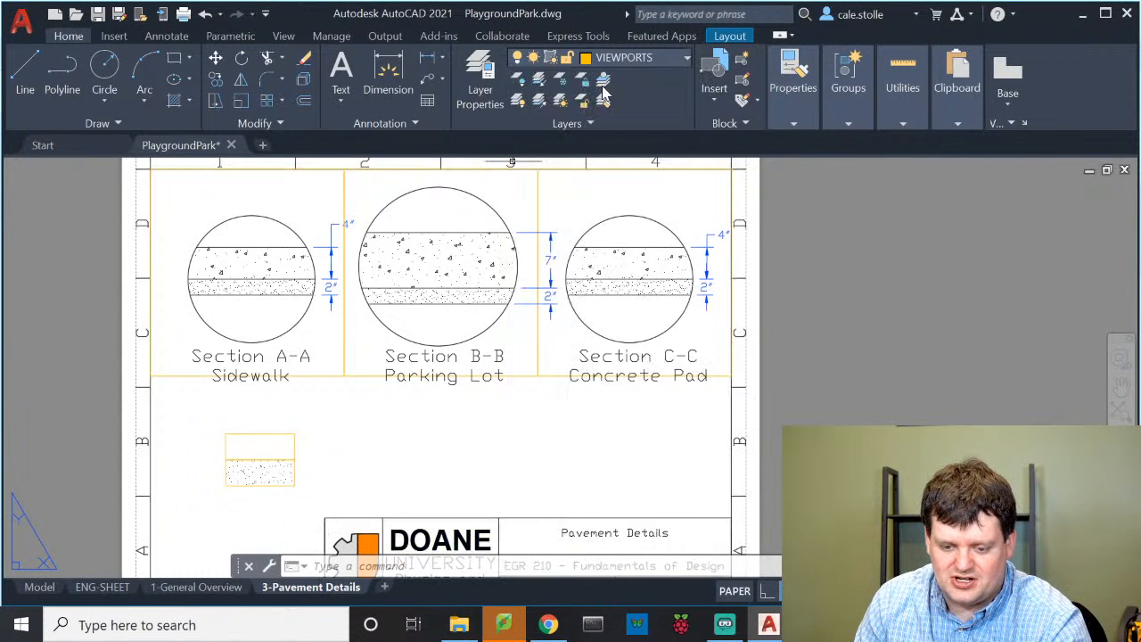
# Fill the upper legend box with the AR-CONC concrete hatch at scale 0.1
pyautogui.write('hat')
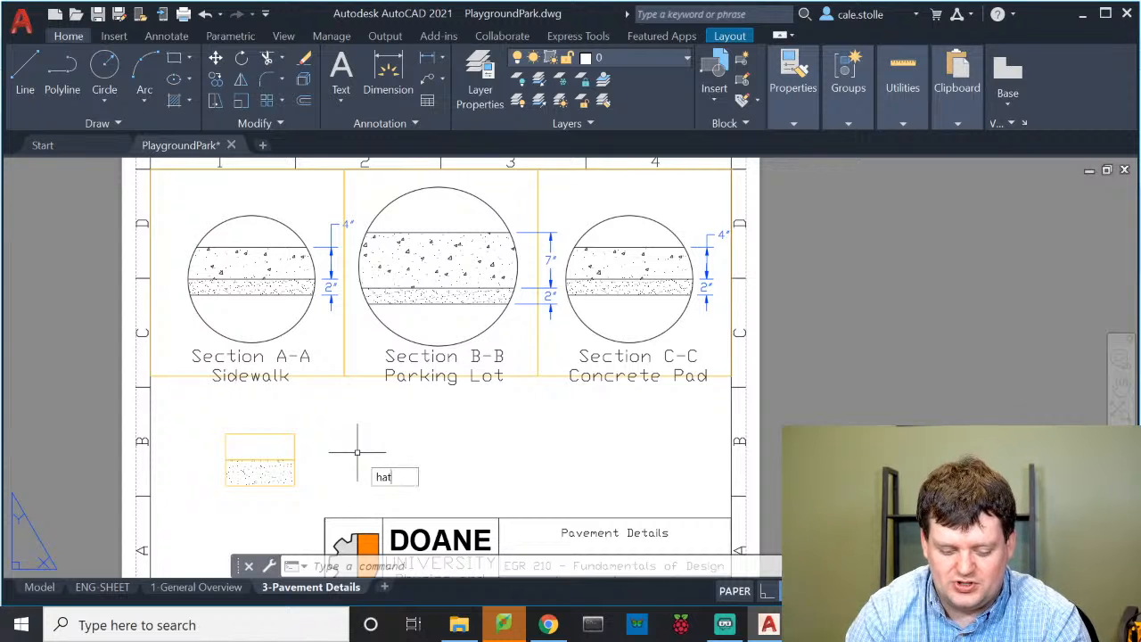
pyautogui.write('ch')
pyautogui.press('Return')
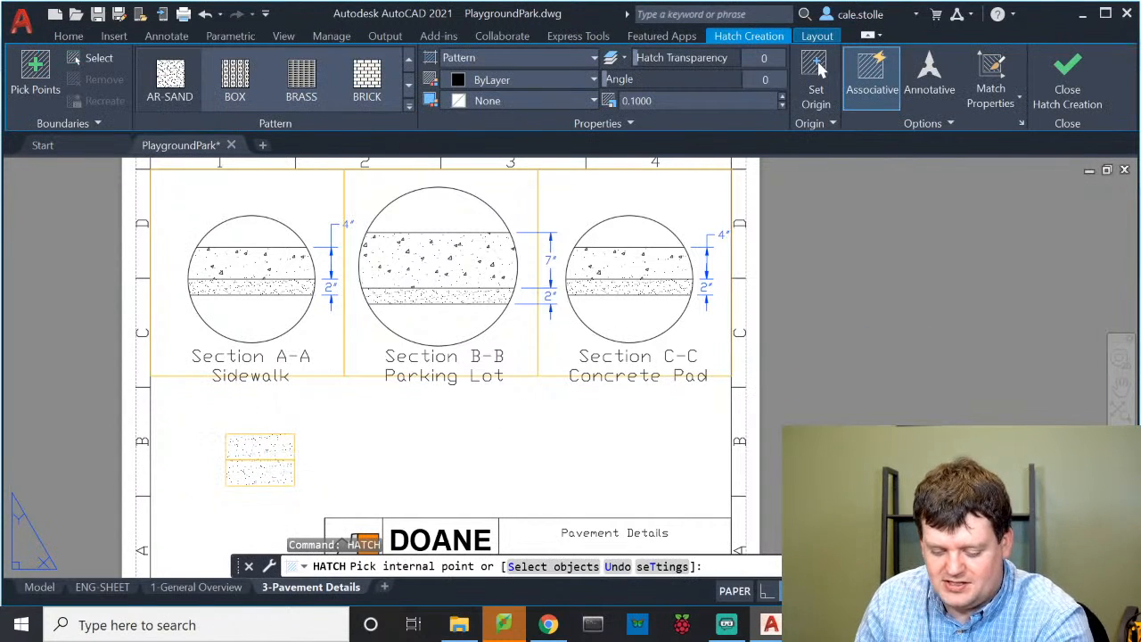
pyautogui.write('t')
pyautogui.press('Return')
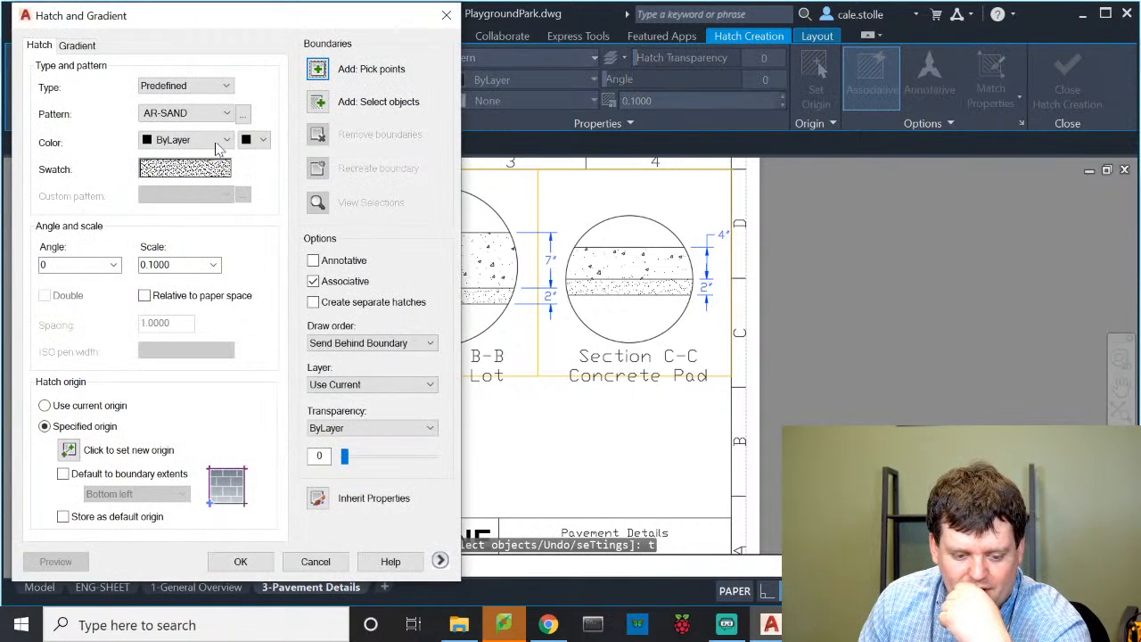
pyautogui.click(190, 114)
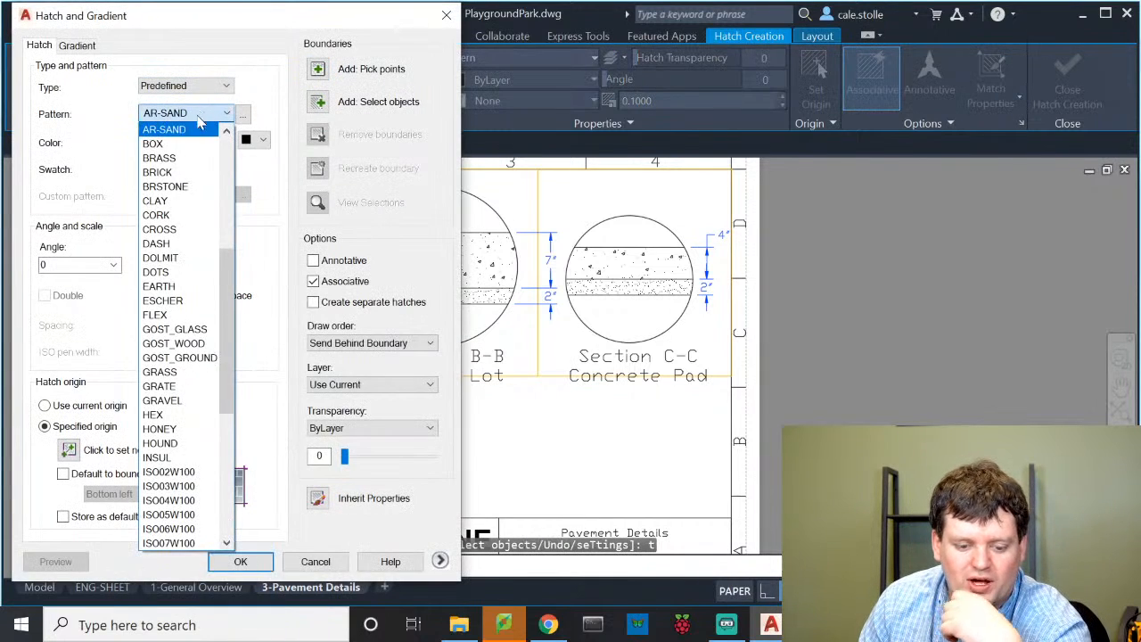
pyautogui.scroll(3, 190, 156)
pyautogui.scroll(-1, 189, 156)
pyautogui.click(195, 152)
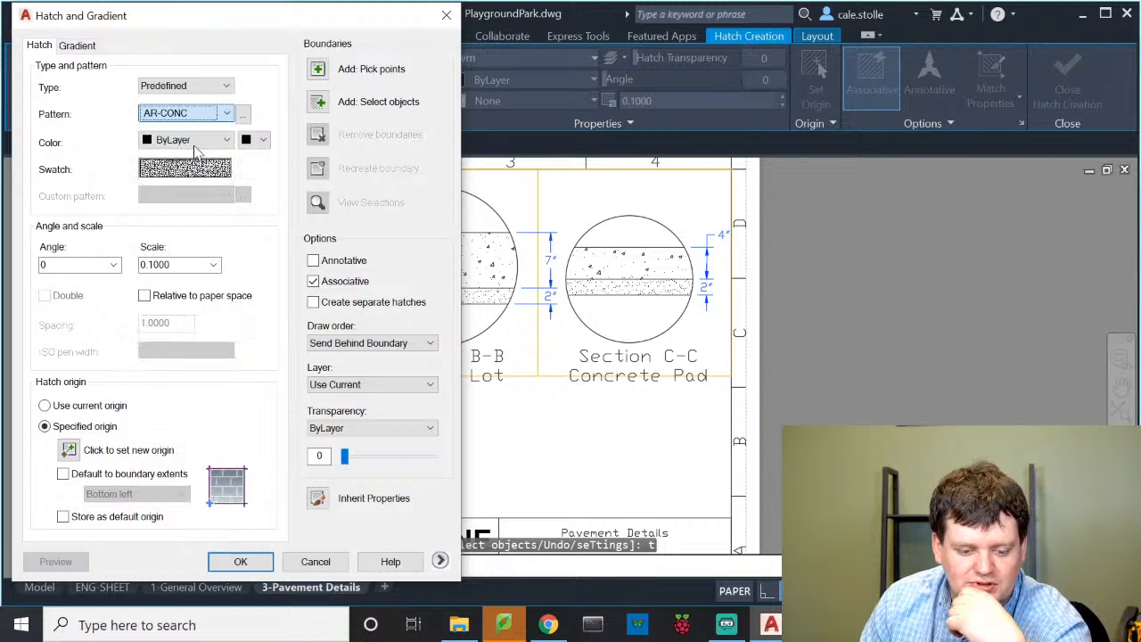
pyautogui.click(318, 69)
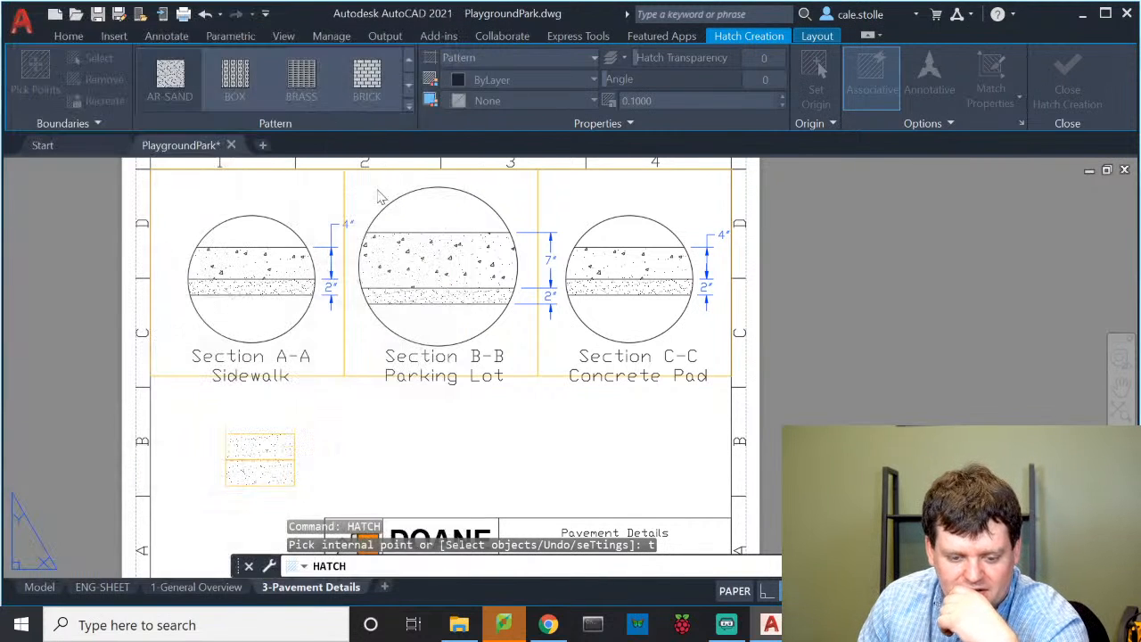
pyautogui.click(273, 447)
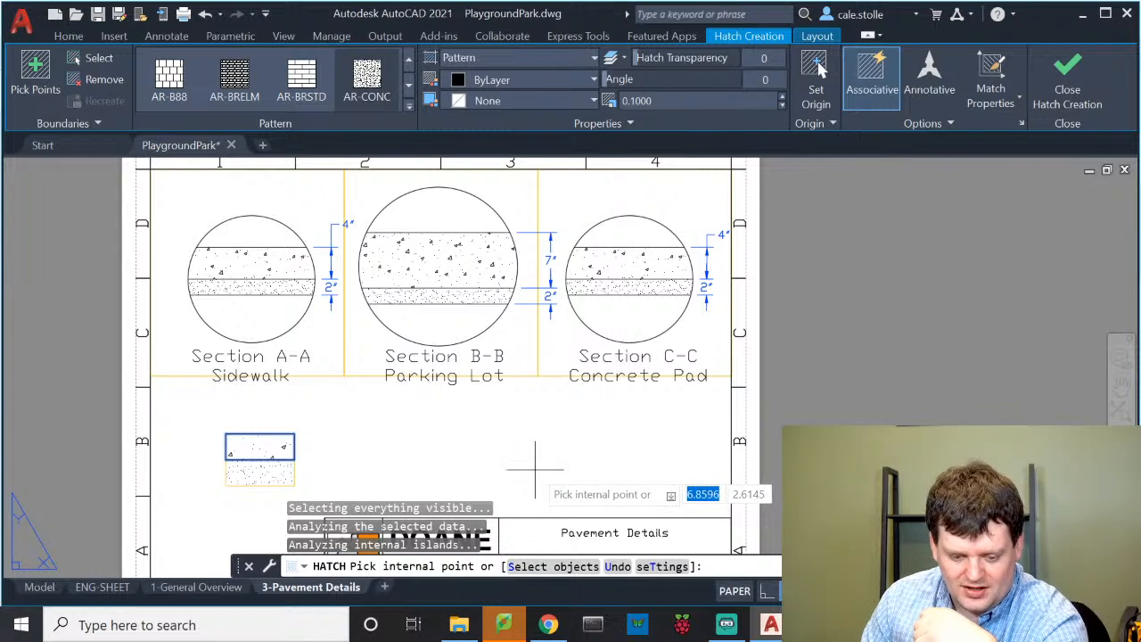
pyautogui.press('Return')
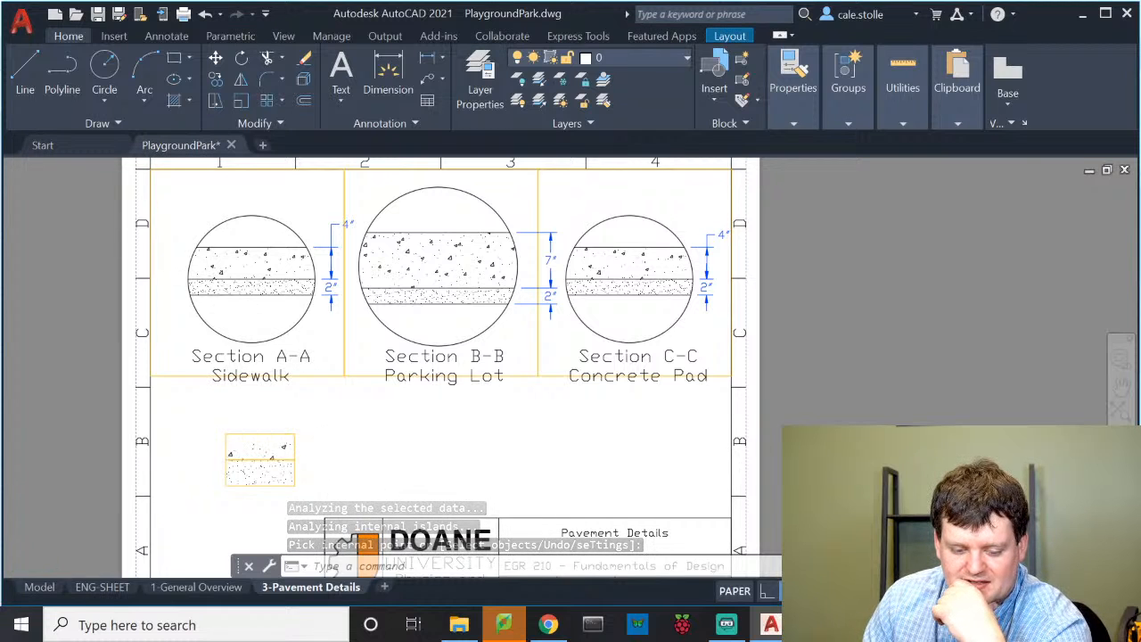
# Move both legend box outlines onto layer 0
pyautogui.scroll(4, 313, 472)
pyautogui.scroll(-2, 306, 476)
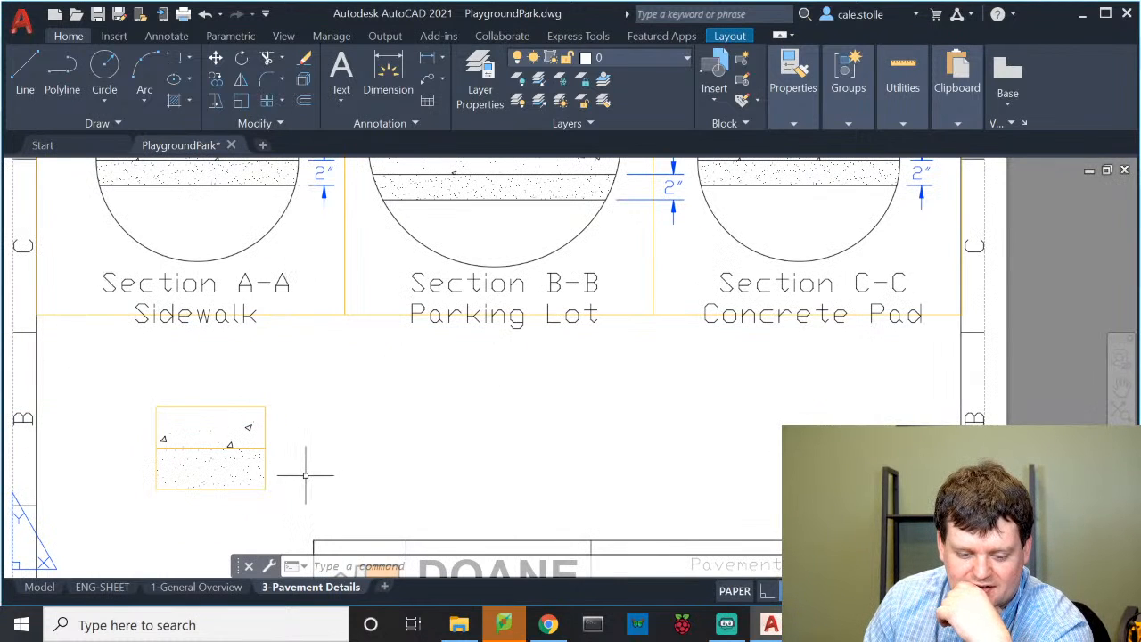
pyautogui.moveTo(303, 474); pyautogui.dragTo(367, 424, button='middle')
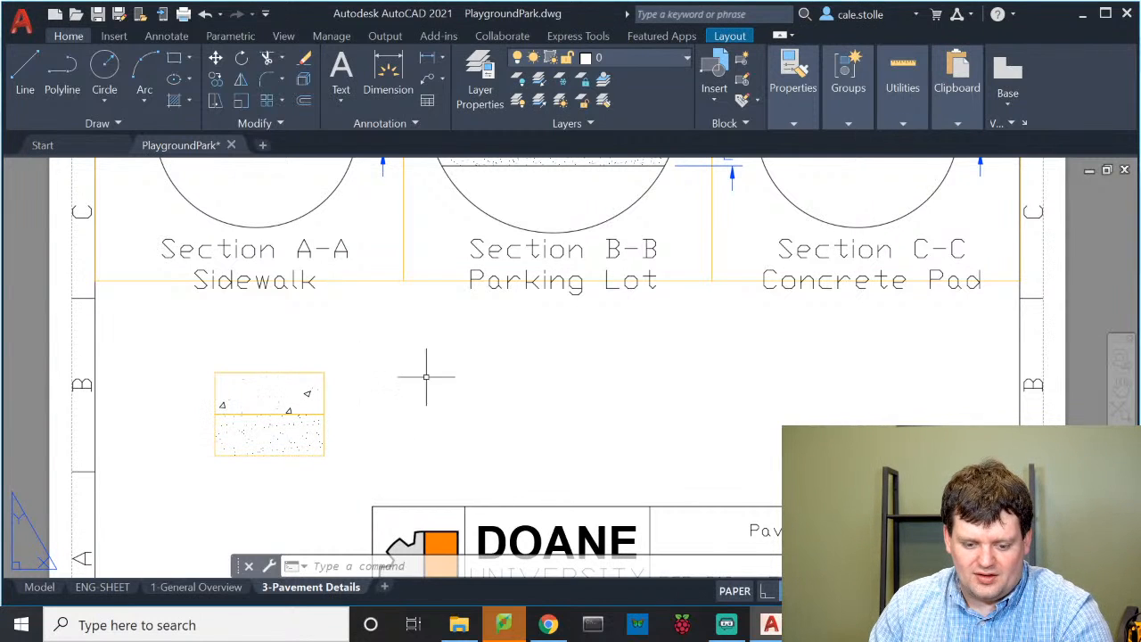
pyautogui.press('Escape')
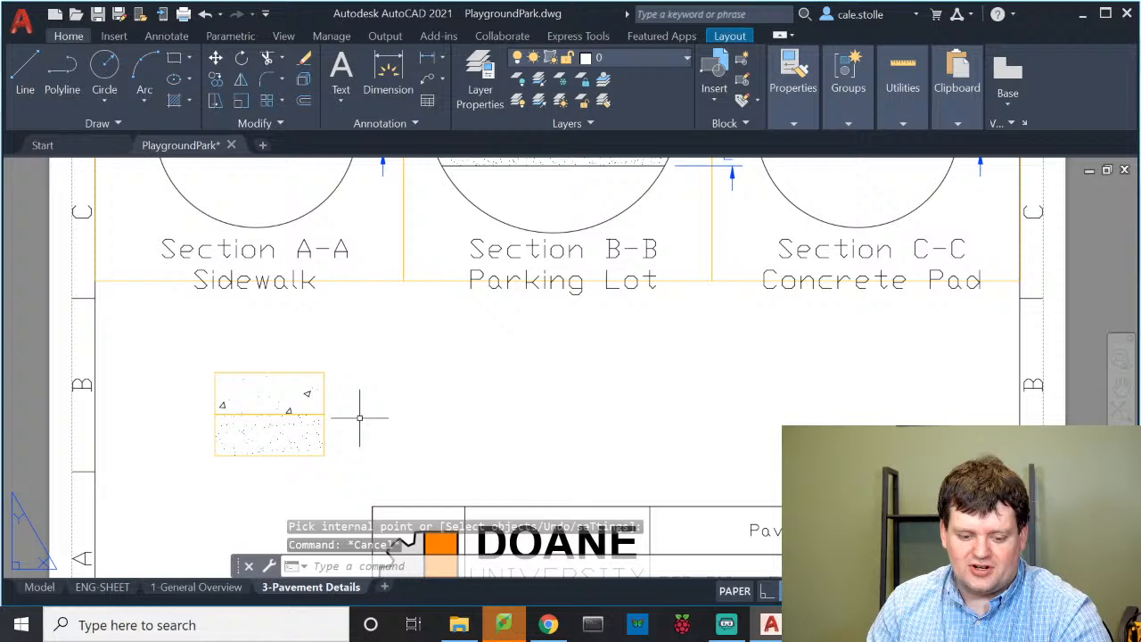
pyautogui.click(280, 372)
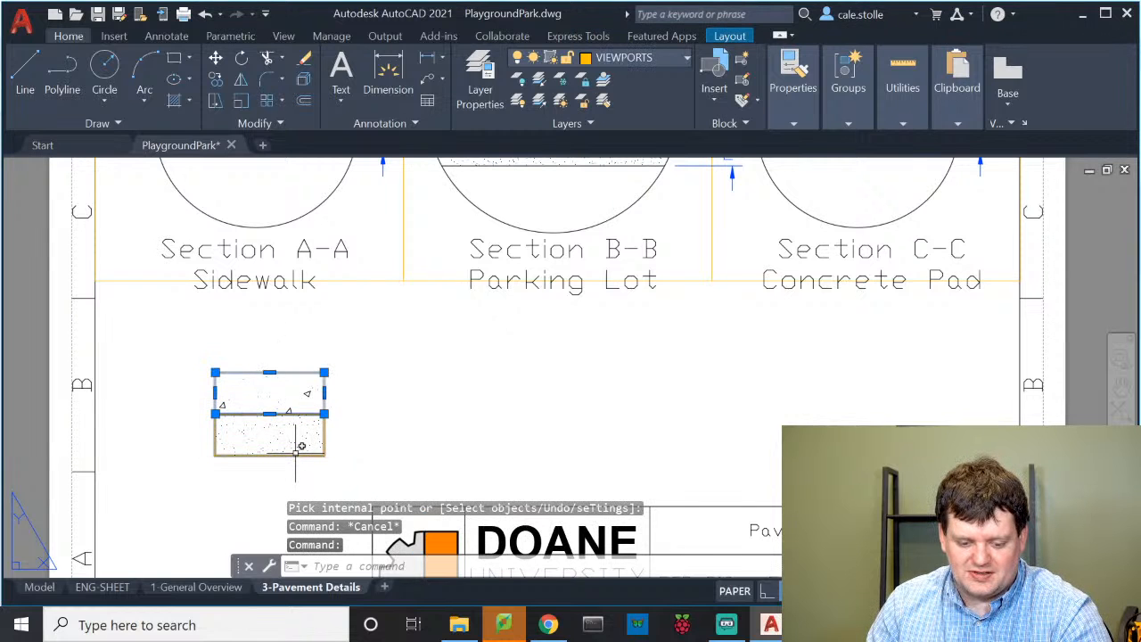
pyautogui.click(301, 446)
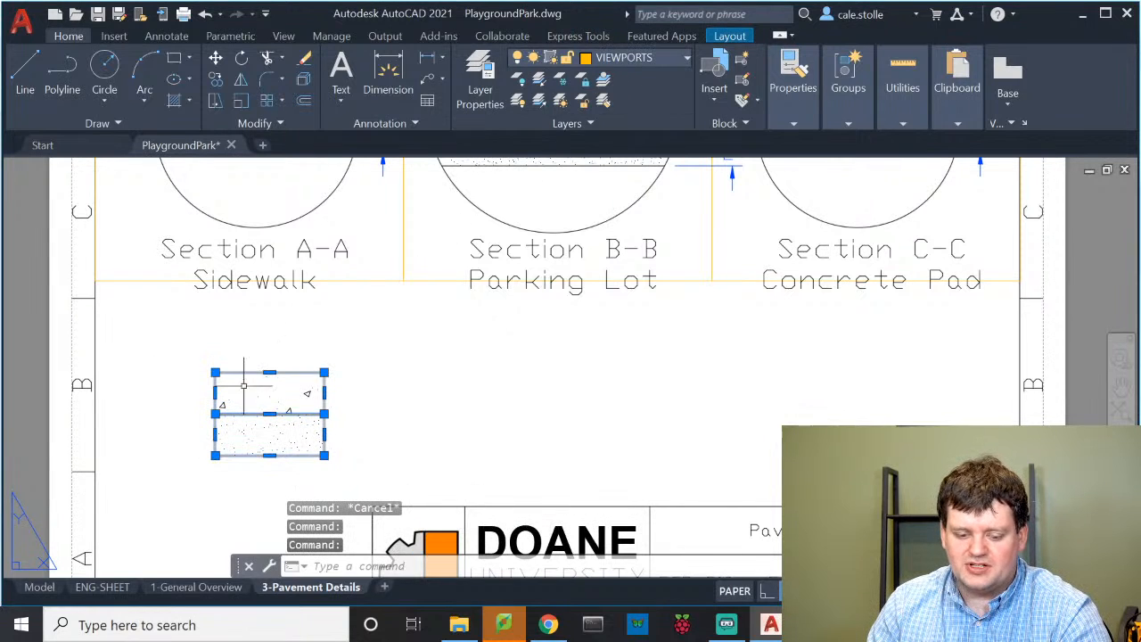
pyautogui.click(651, 60)
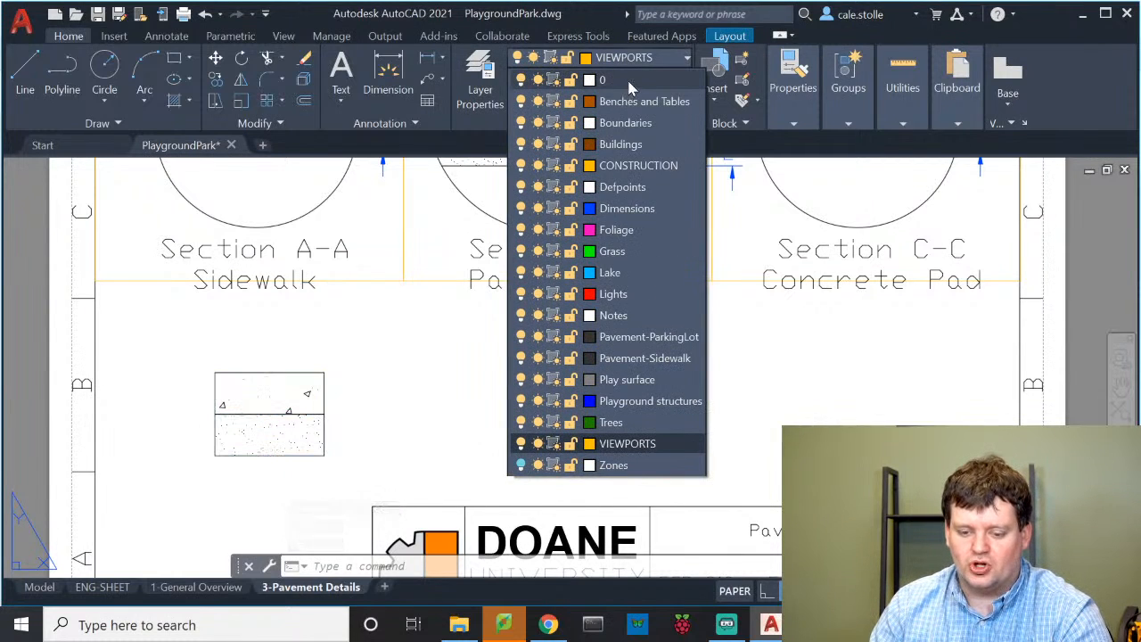
pyautogui.click(628, 80)
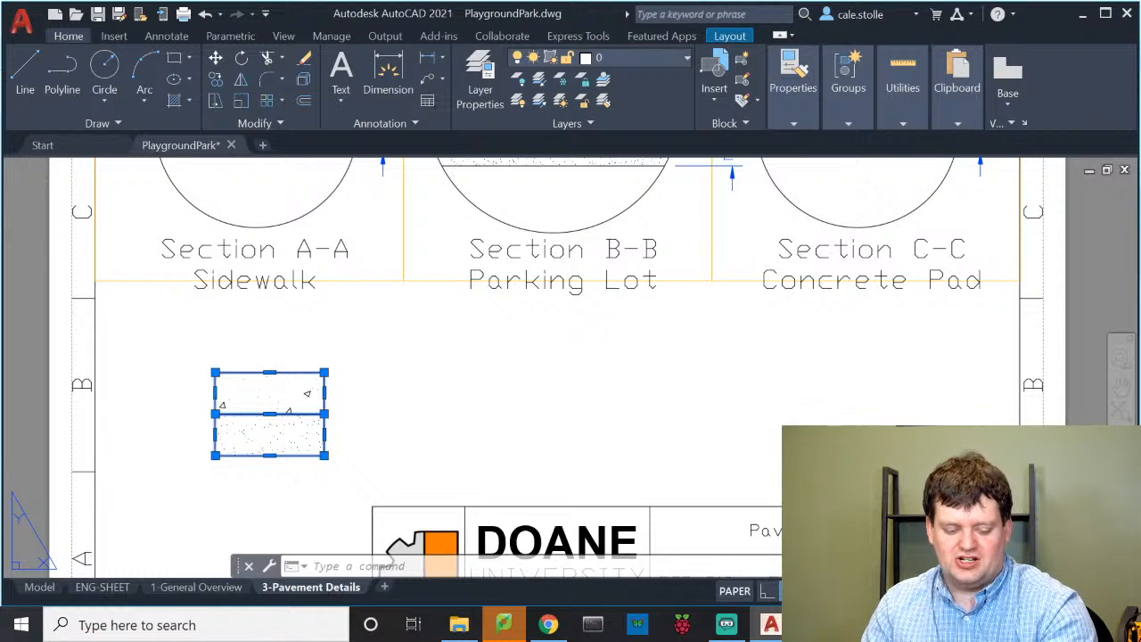
# Deselect the boxes and set Notes as the current layer
pyautogui.press('Escape')
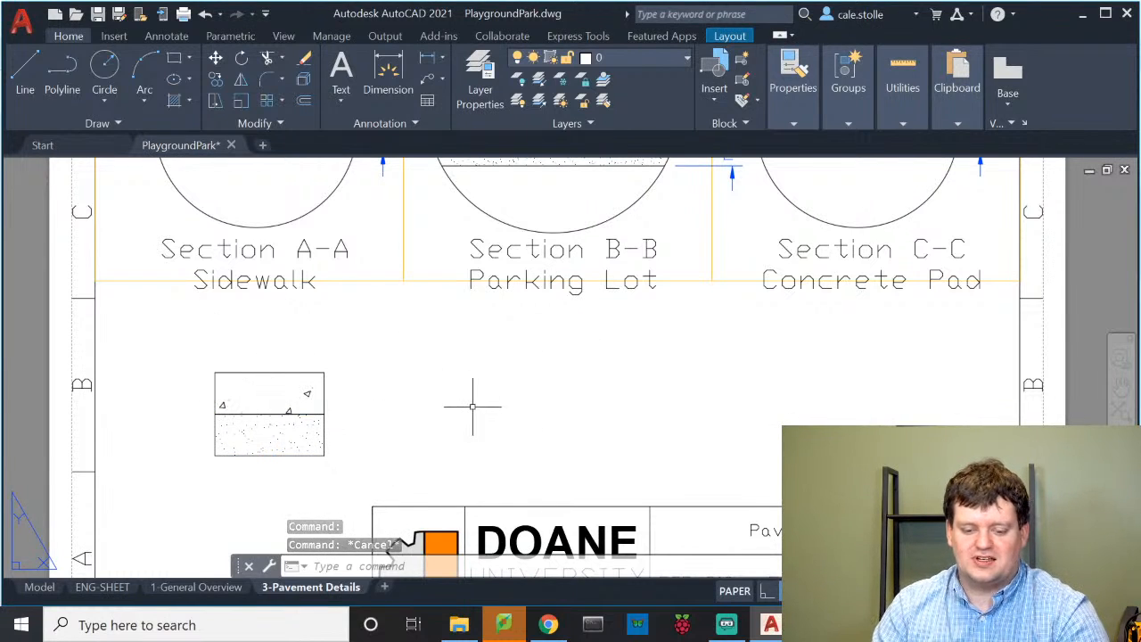
pyautogui.click(628, 58)
pyautogui.click(615, 310)
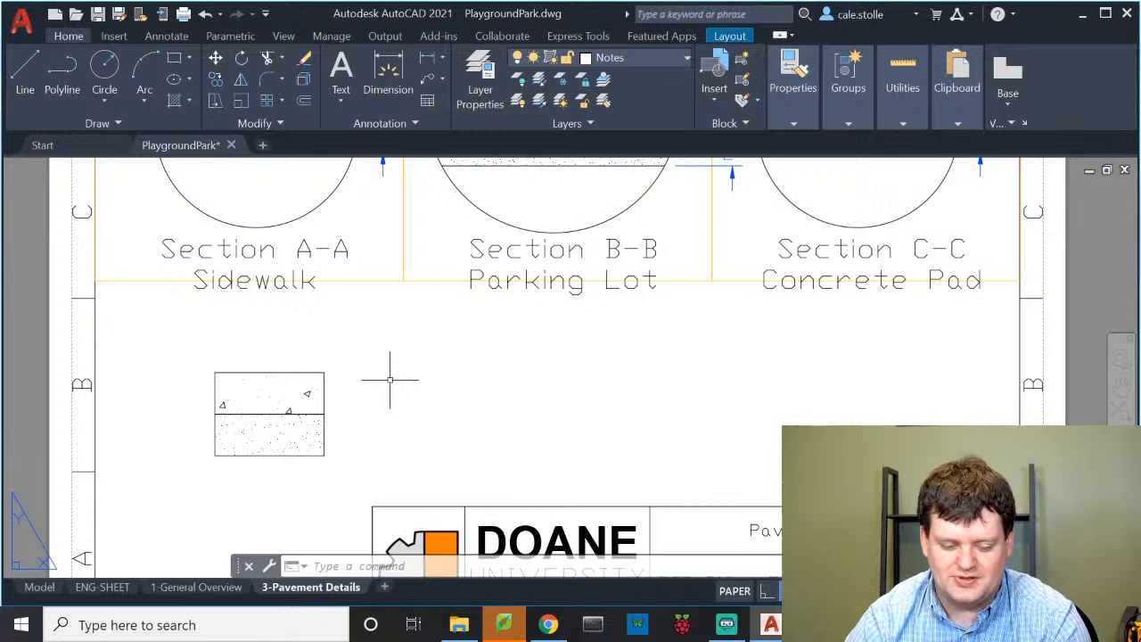
# Add a 'Portland Cement' multiline text label beside the upper legend box
pyautogui.write('t')
pyautogui.press('Return')
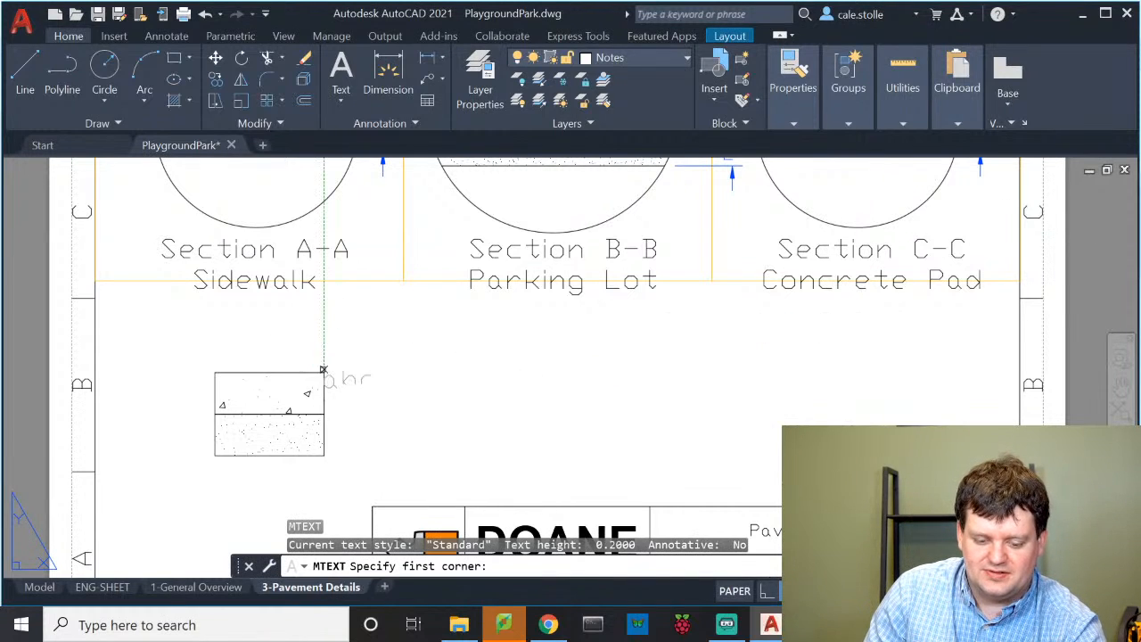
pyautogui.click(323, 372)
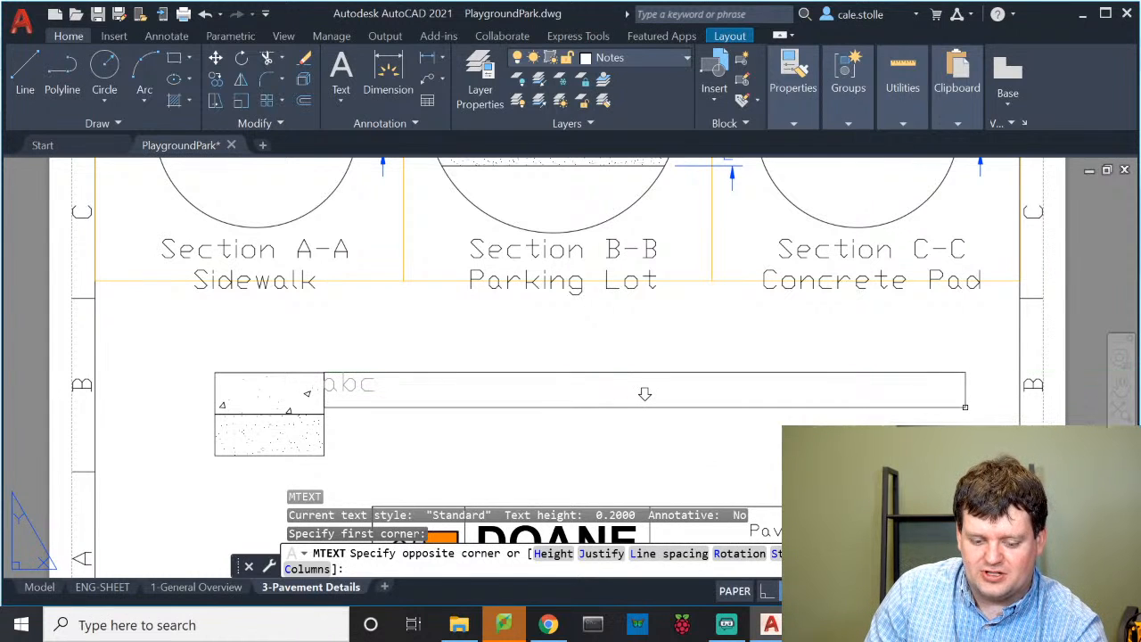
pyautogui.click(964, 406)
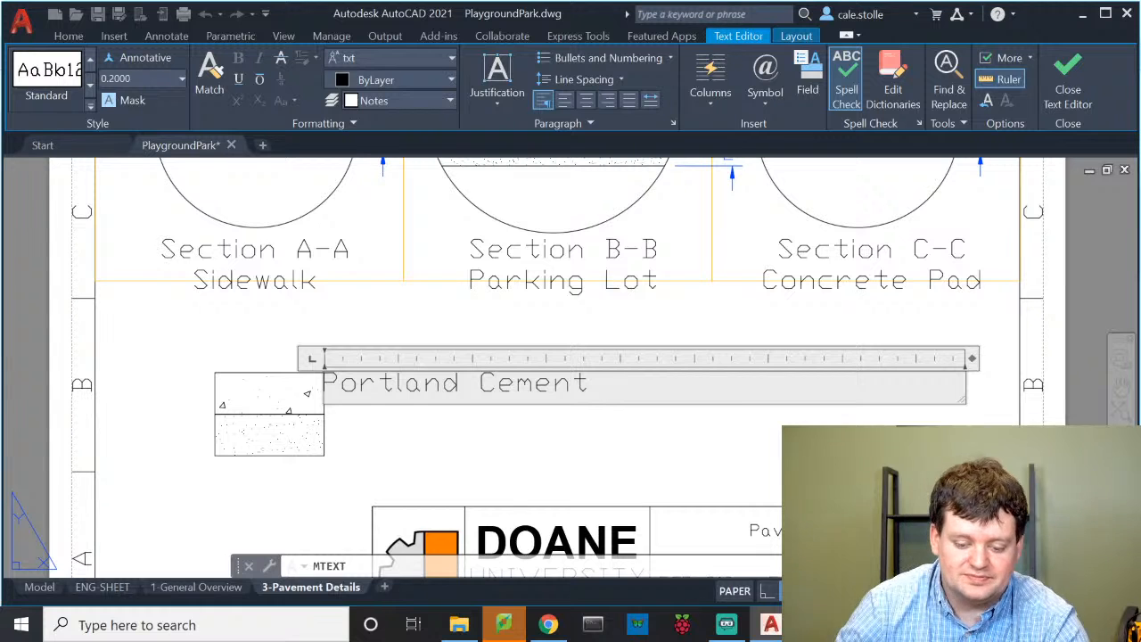
pyautogui.click(402, 434)
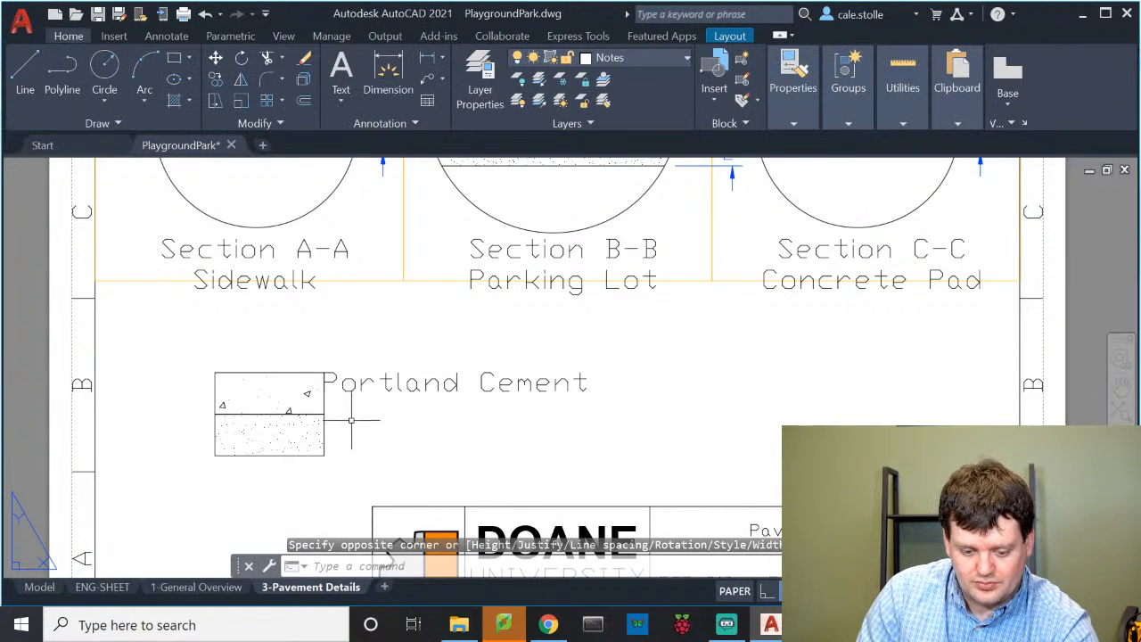
# Add a 'Crushed limestone' multiline text label below it, beside the lower box
pyautogui.press('Return')
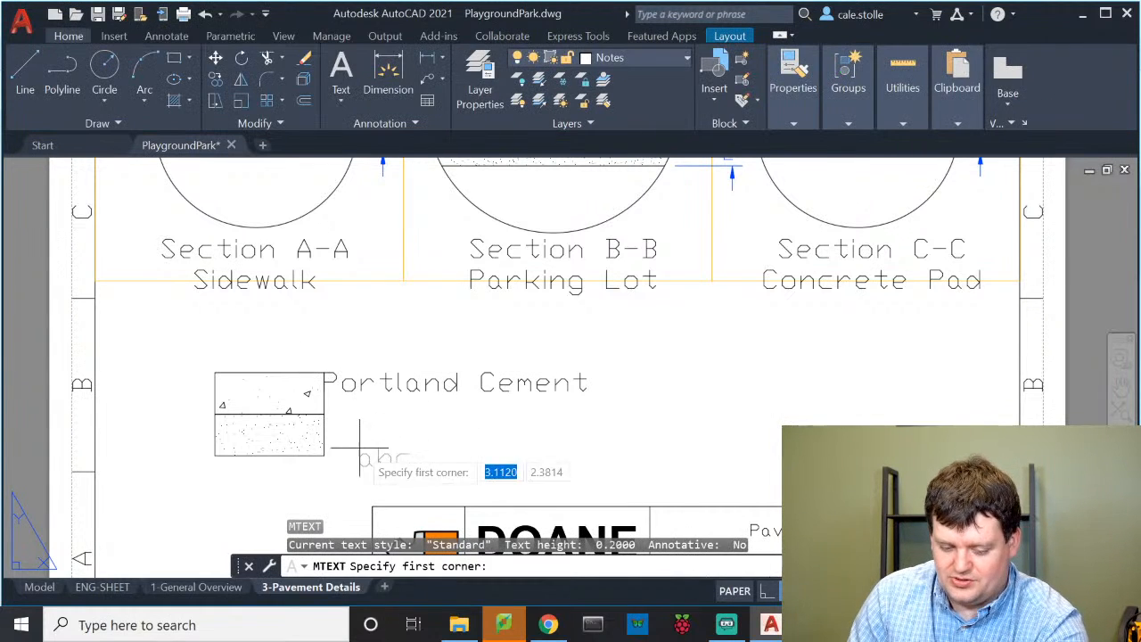
pyautogui.click(323, 415)
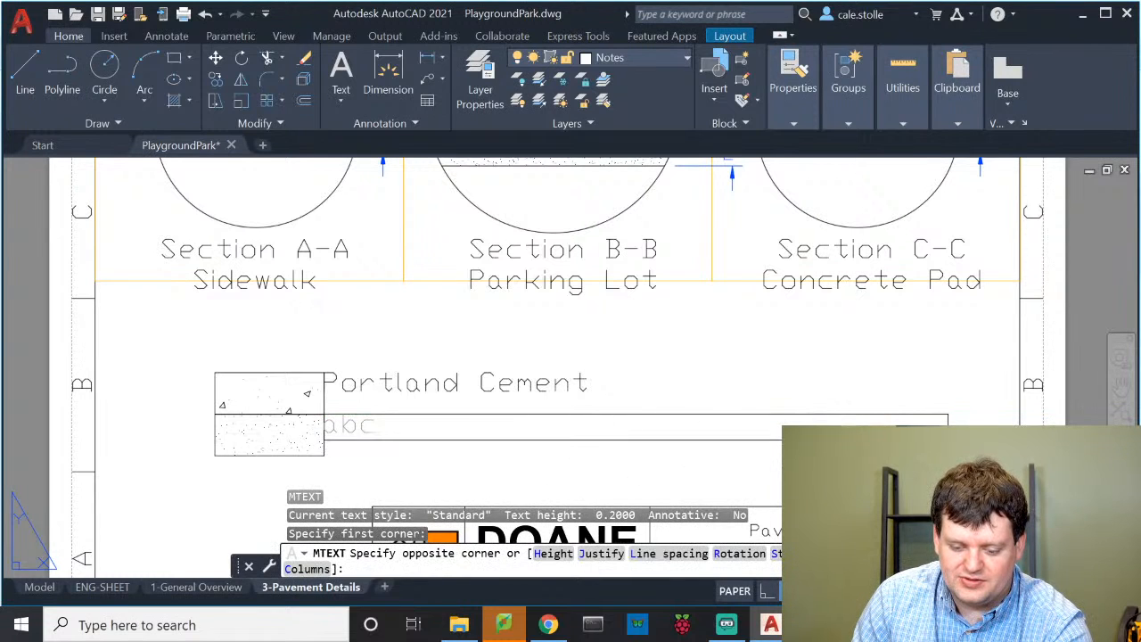
pyautogui.click(977, 444)
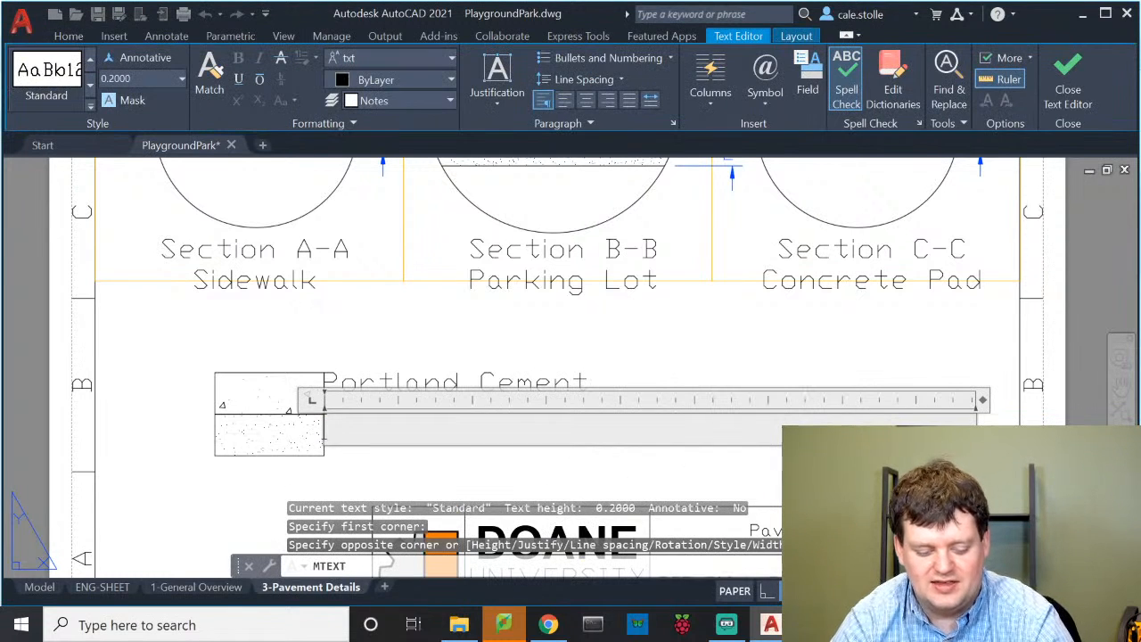
pyautogui.write('she')
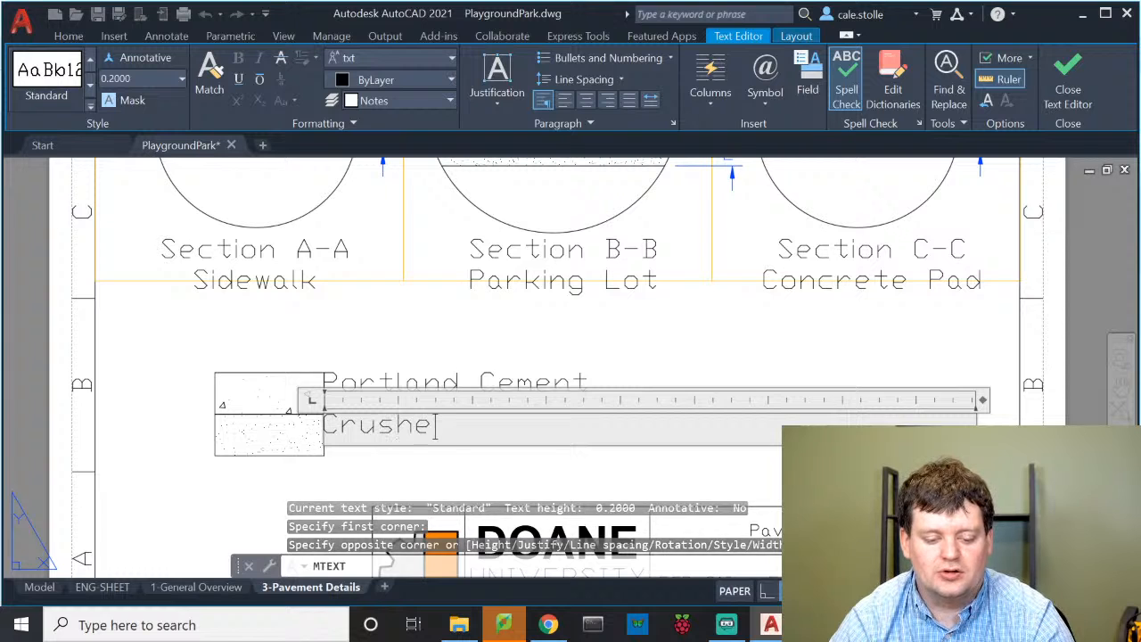
pyautogui.write('d limestone')
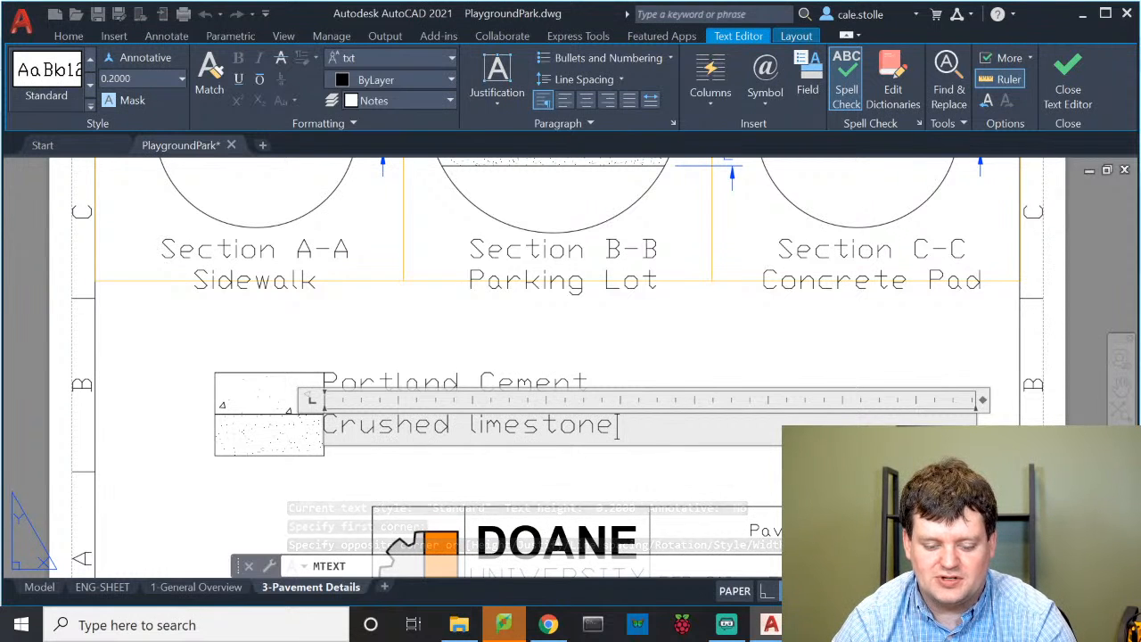
pyautogui.press('Return')
pyautogui.press('BackSpace')
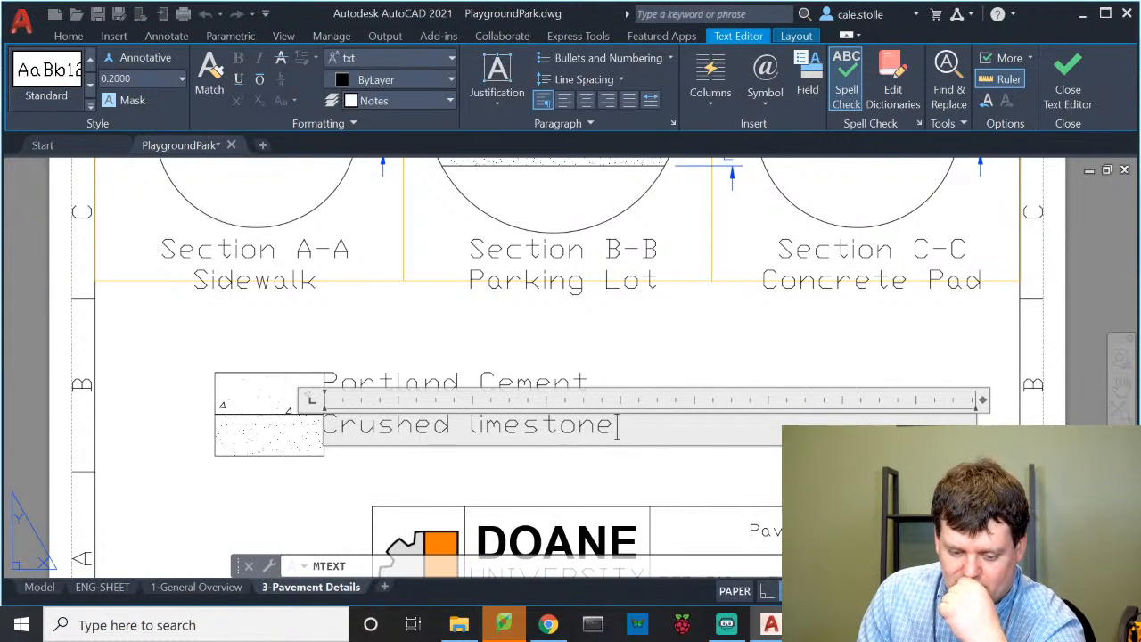
pyautogui.click(604, 368)
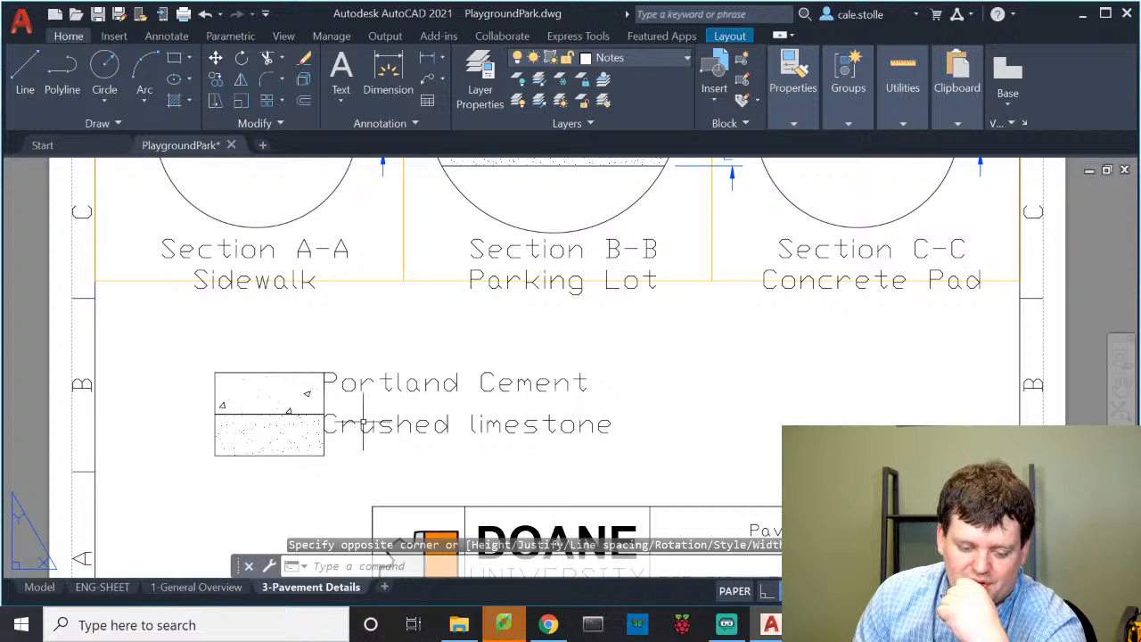
# Move both legend labels by a relative displacement of 0.1,-0.1
pyautogui.click(557, 447)
pyautogui.click(506, 381)
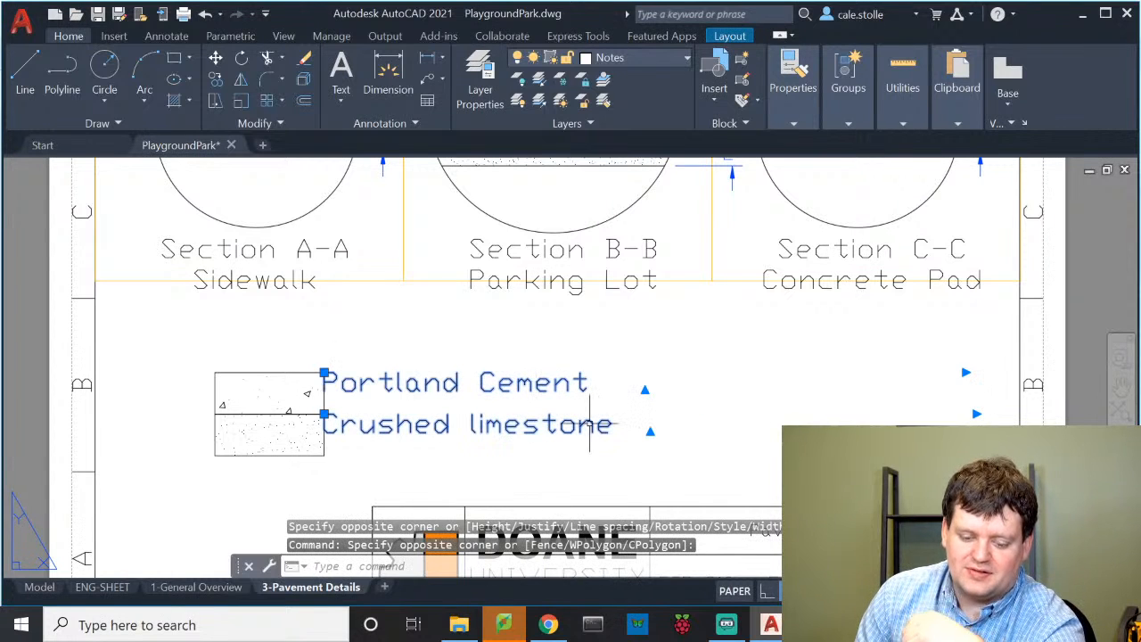
pyautogui.write('m')
pyautogui.press('Return')
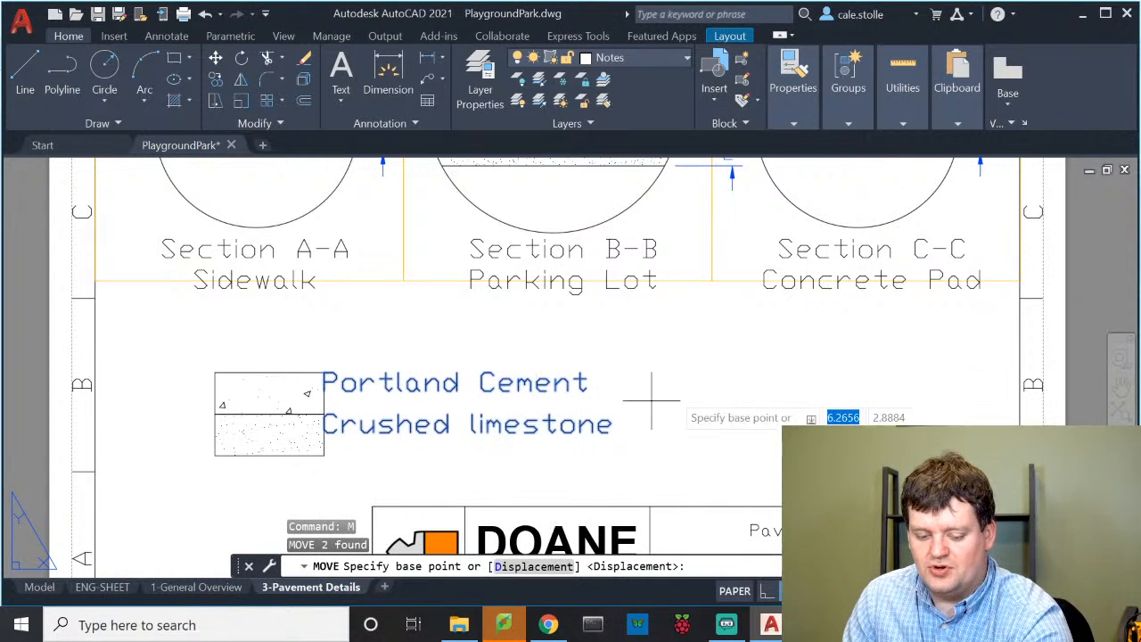
pyautogui.click(686, 324)
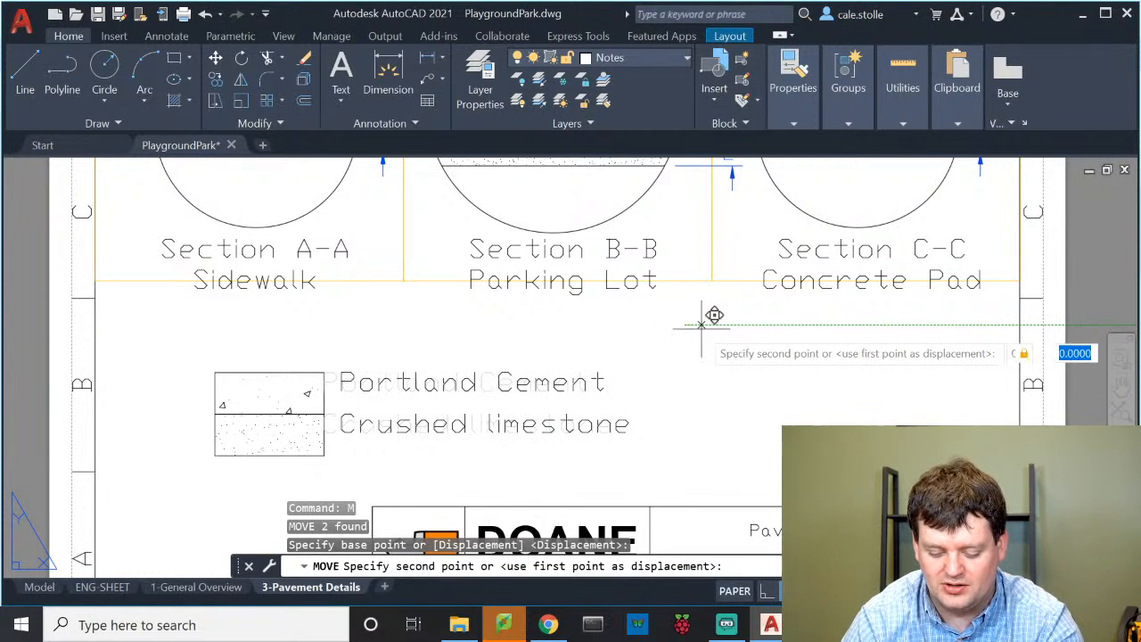
pyautogui.write('-0.1')
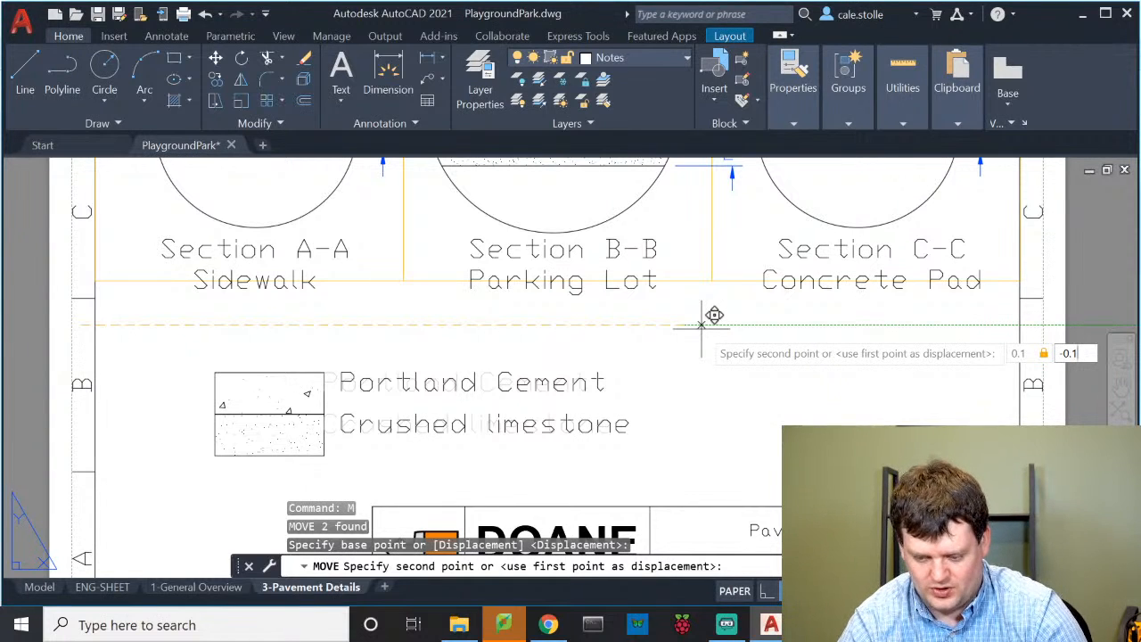
pyautogui.press('Return')
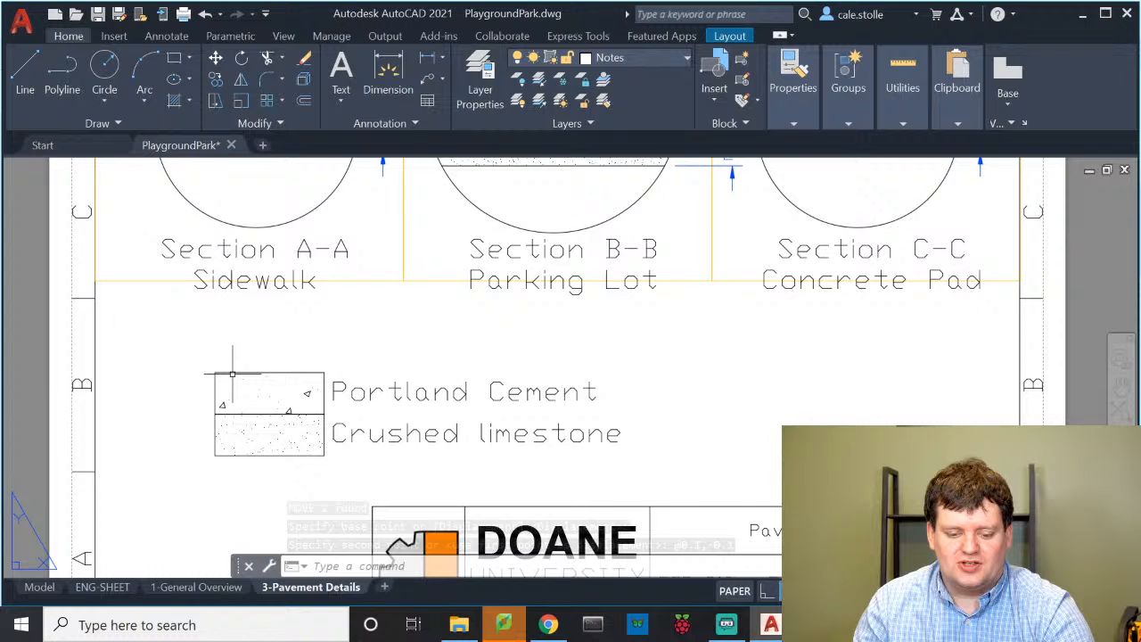
# Zoom around the legend area to review the shifted labels
pyautogui.scroll(-2, 232, 374)
pyautogui.scroll(-2, 376, 386)
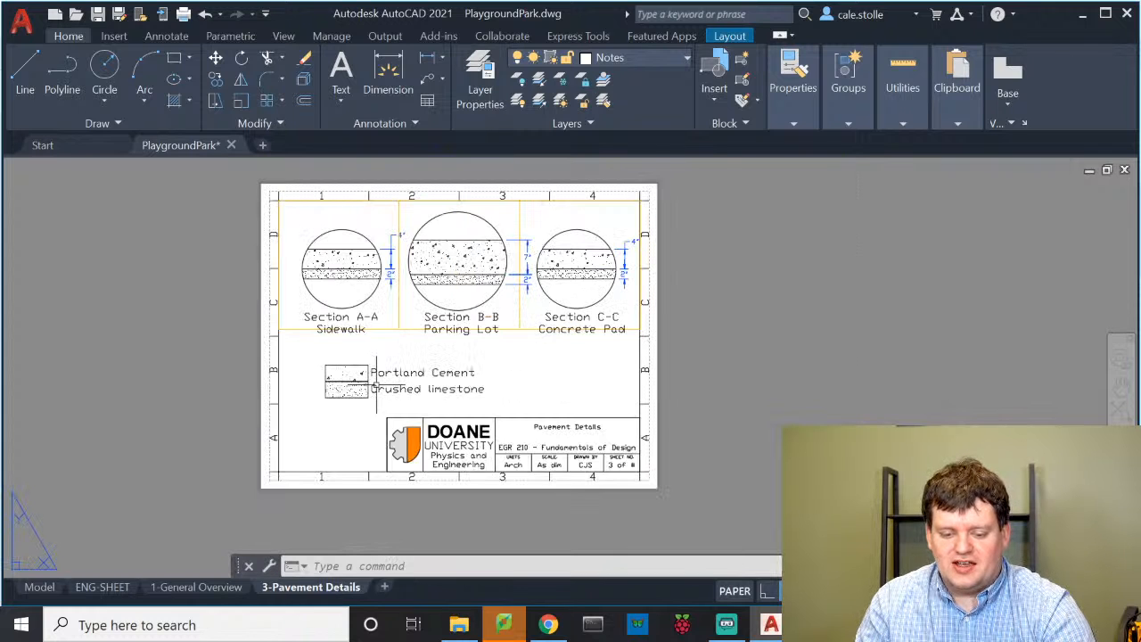
pyautogui.scroll(2, 546, 348)
pyautogui.scroll(2, 526, 349)
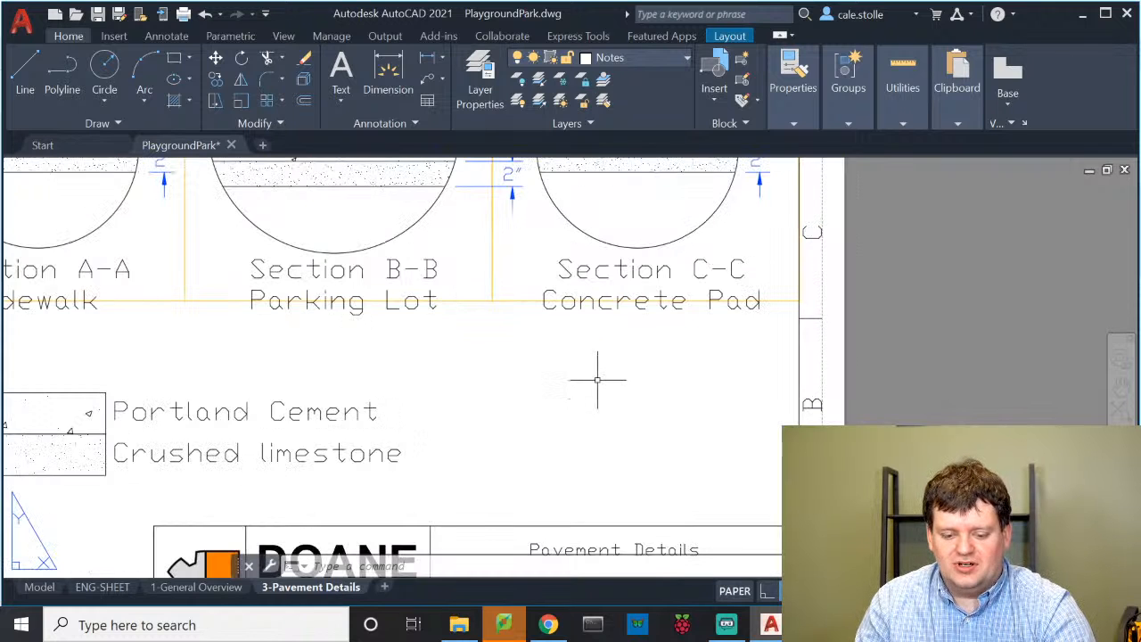
pyautogui.click(491, 357)
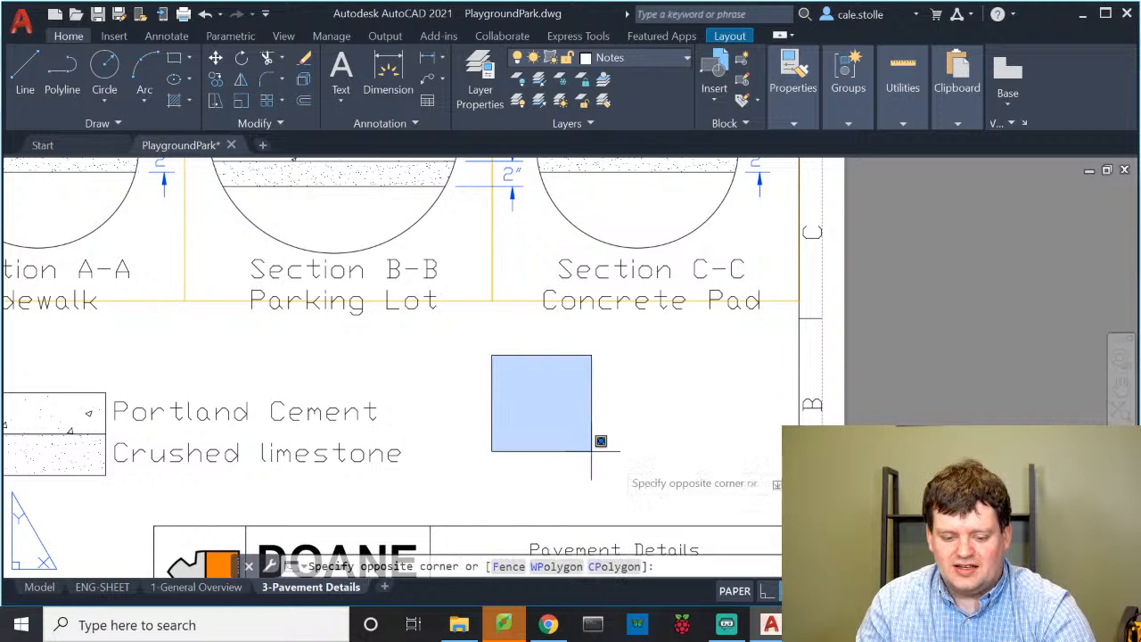
pyautogui.click(616, 463)
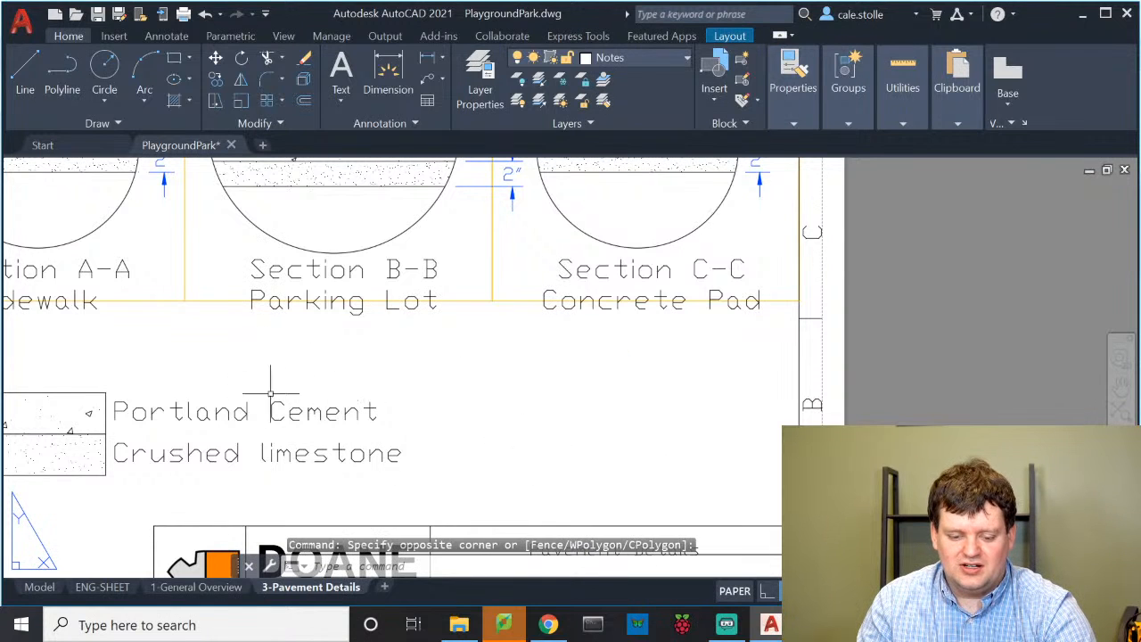
pyautogui.scroll(-2, 424, 364)
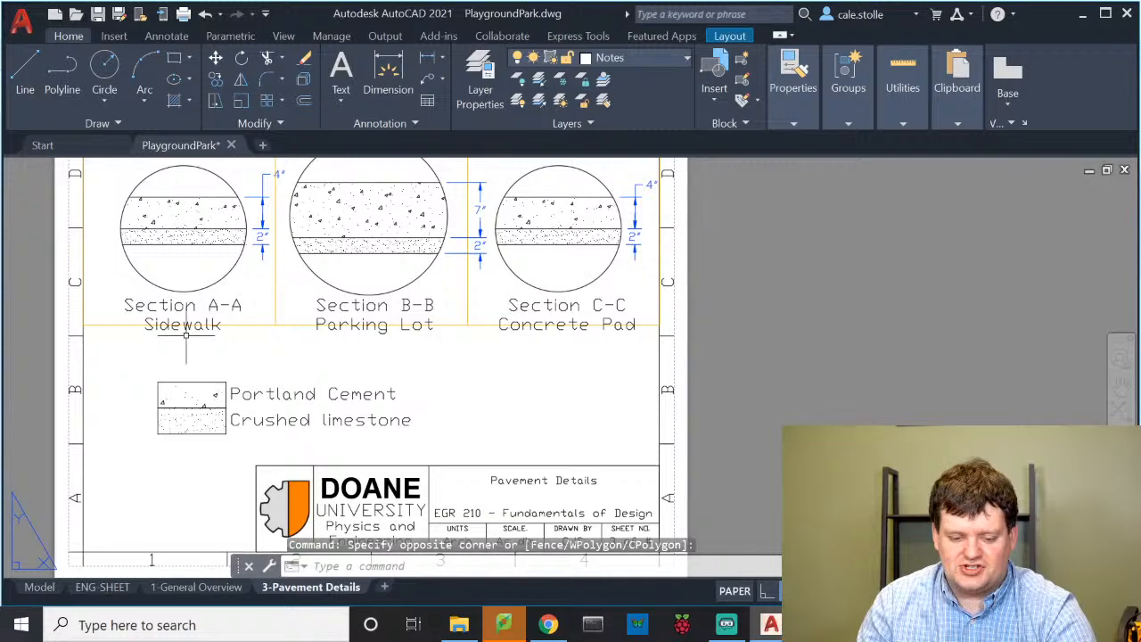
# Shrink the Section A-A and Section B-B titles to 0.1 text height
pyautogui.click(178, 314)
pyautogui.doubleClick(183, 313)
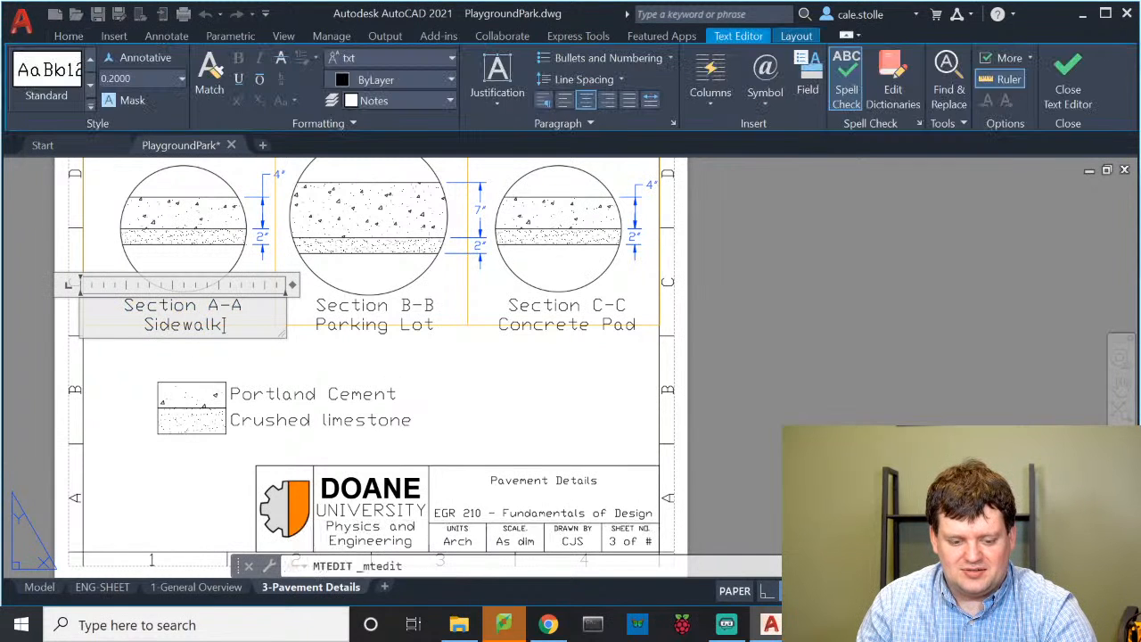
pyautogui.click(139, 80)
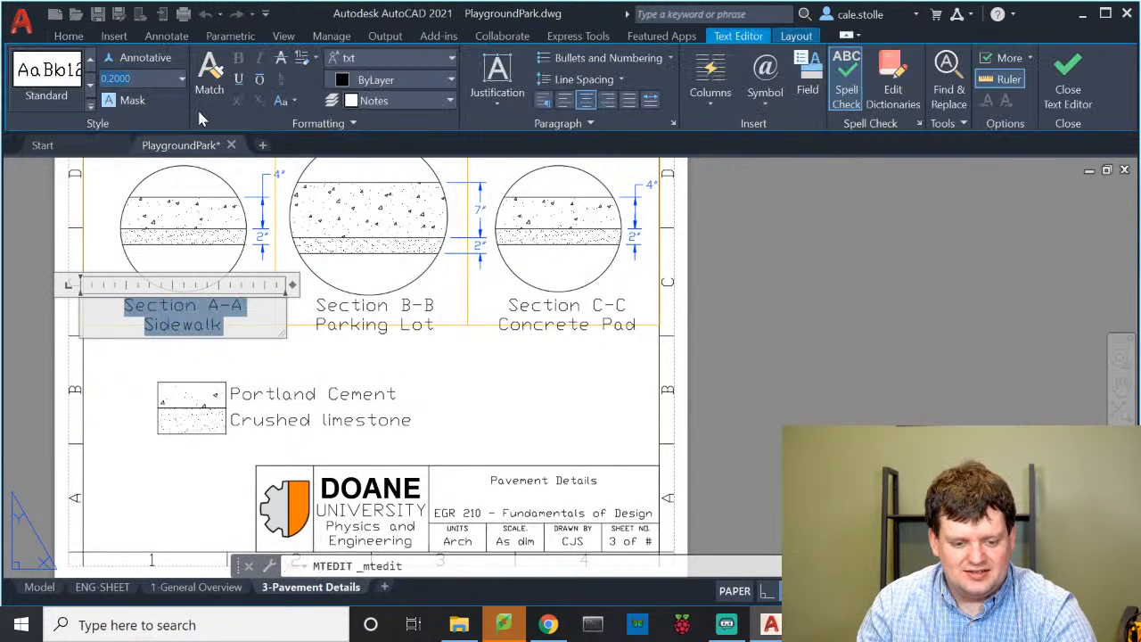
pyautogui.write('.1')
pyautogui.press('Return')
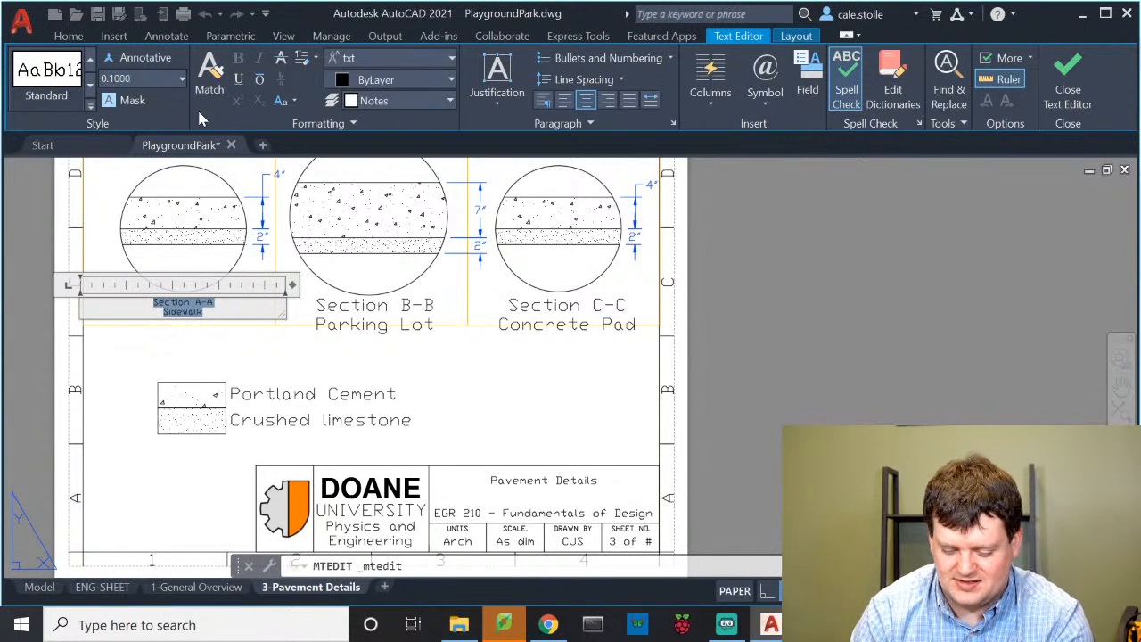
pyautogui.click(448, 373)
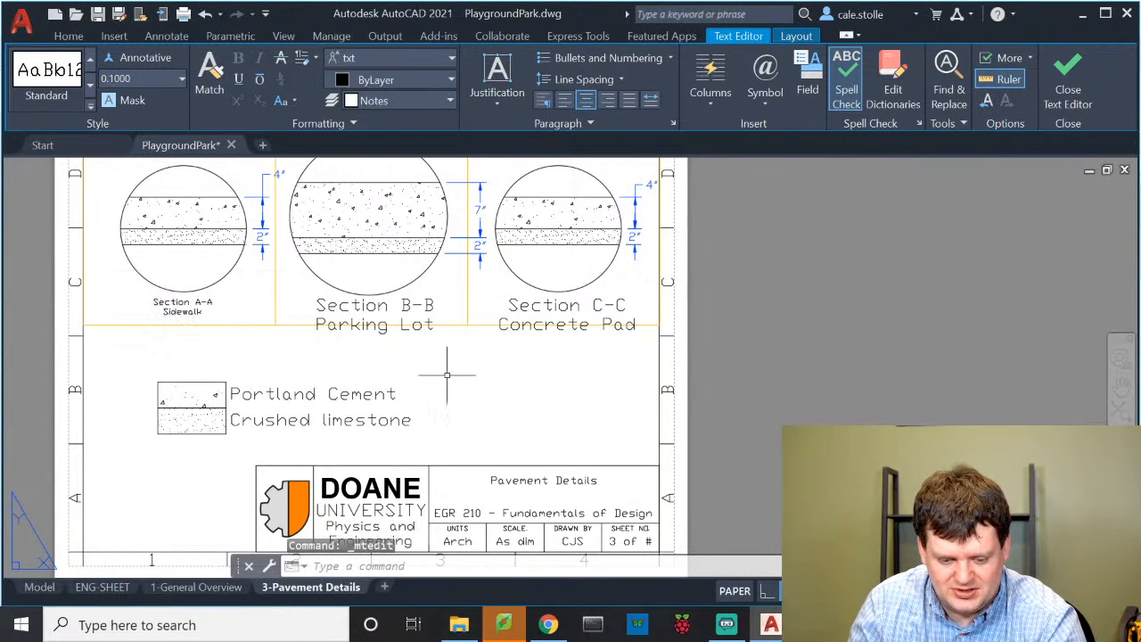
pyautogui.doubleClick(362, 306)
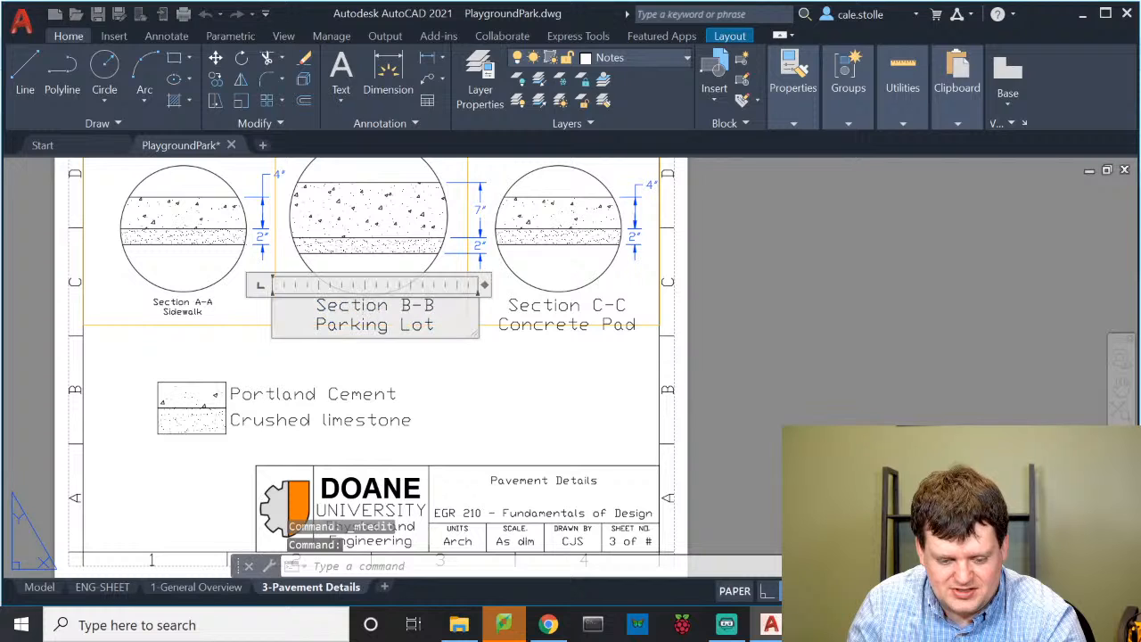
pyautogui.hotkey('ctrl', 'a')
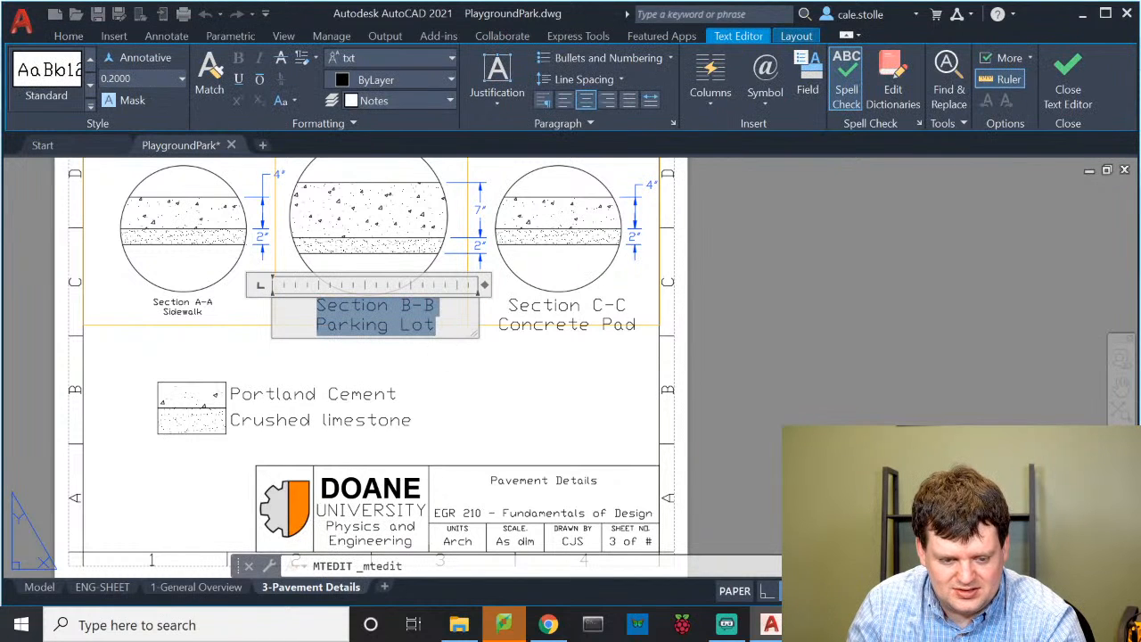
pyautogui.click(134, 79)
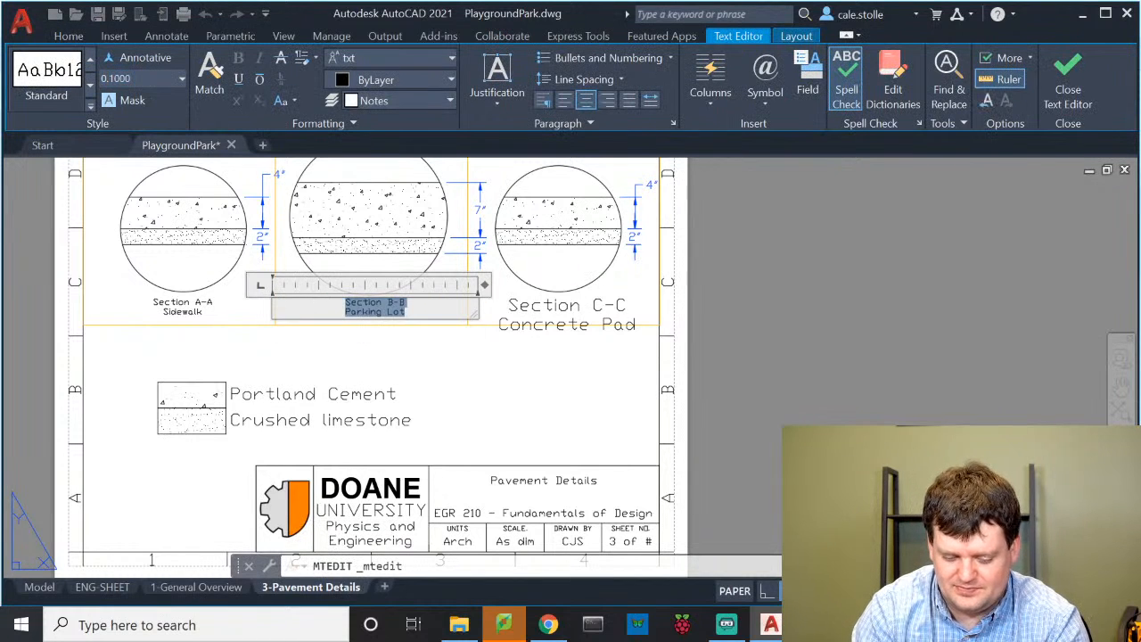
pyautogui.click(539, 325)
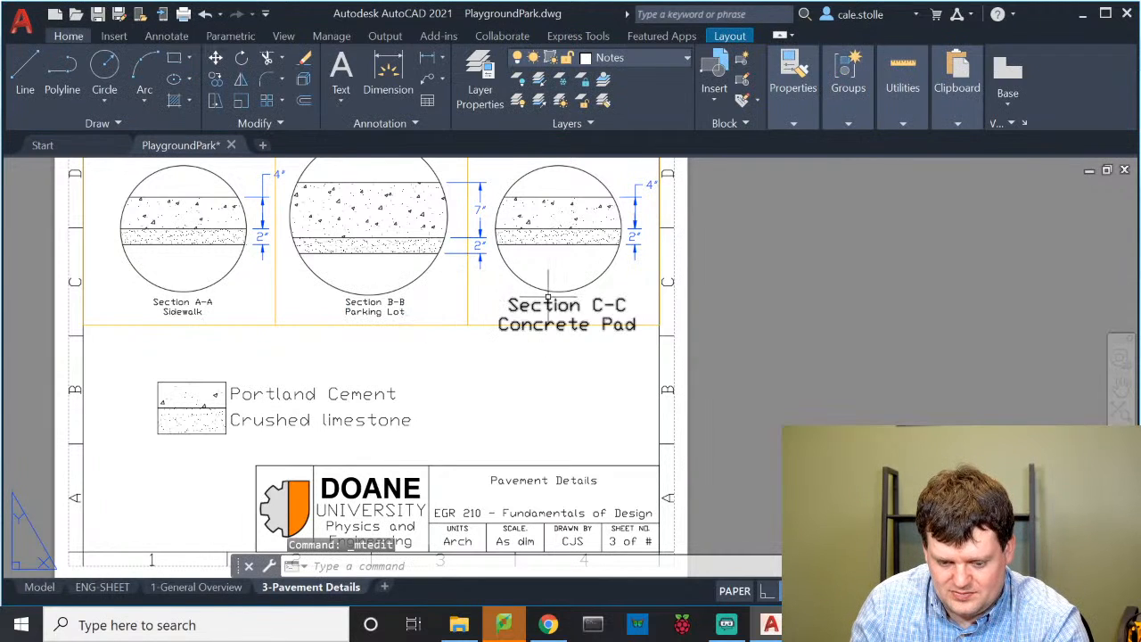
# Shrink the Section C-C title to 0.1 text height
pyautogui.doubleClick(546, 305)
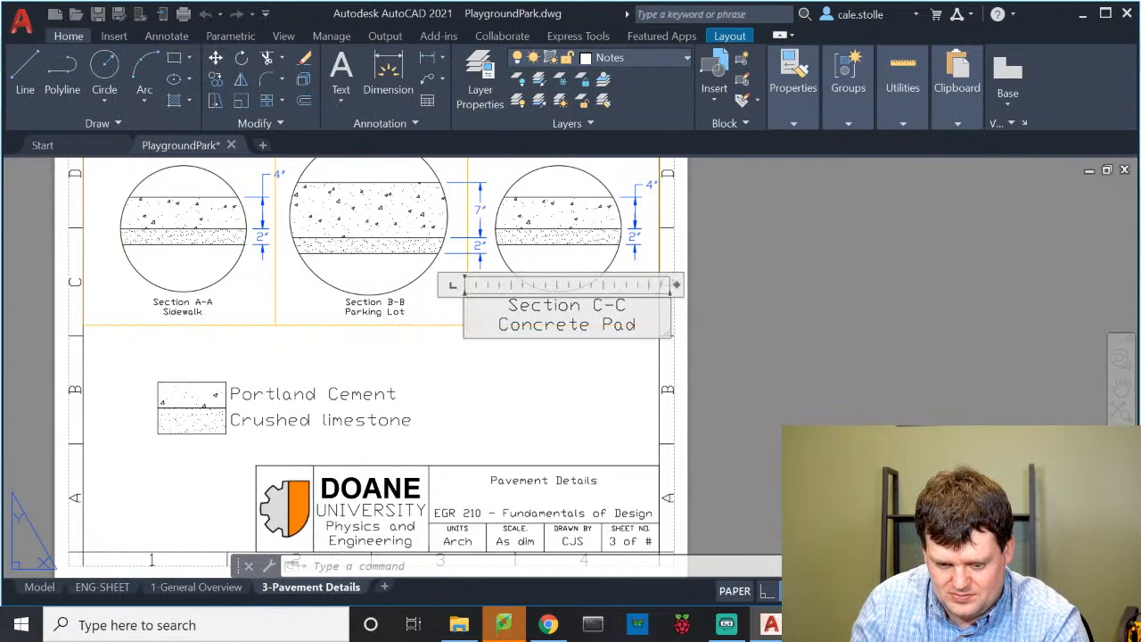
pyautogui.hotkey('ctrl', 'a')
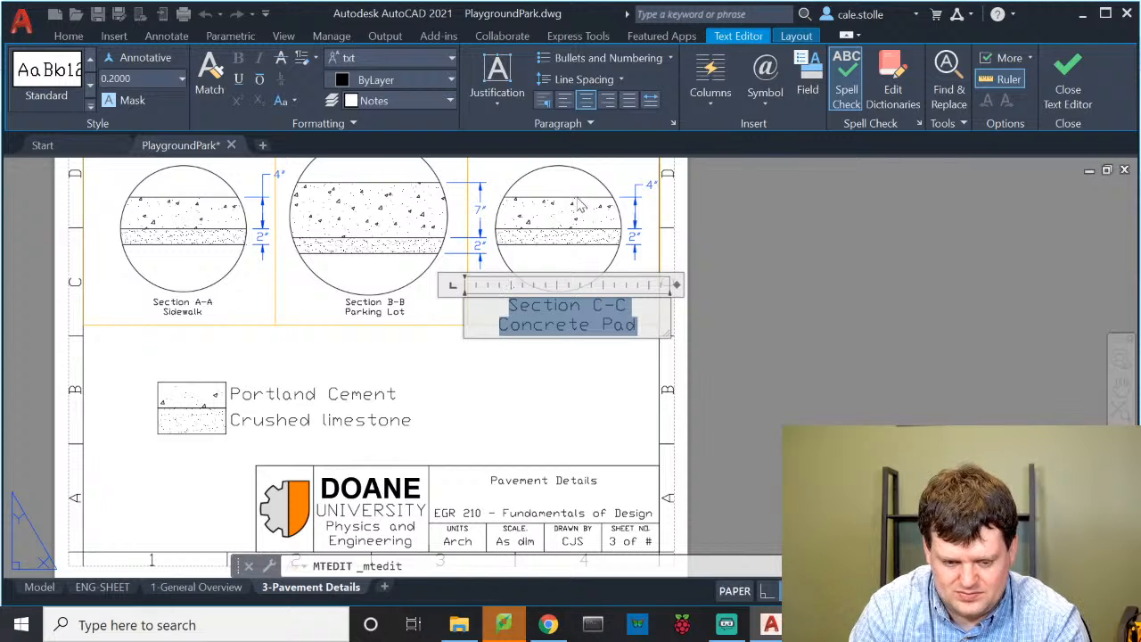
pyautogui.click(125, 78)
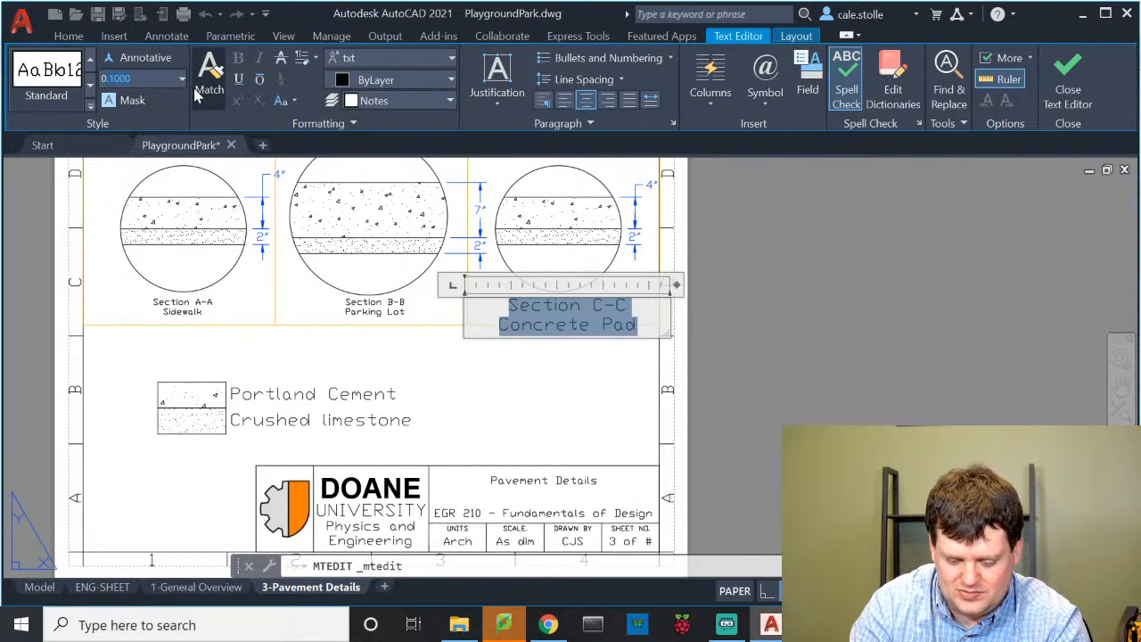
pyautogui.press('Return')
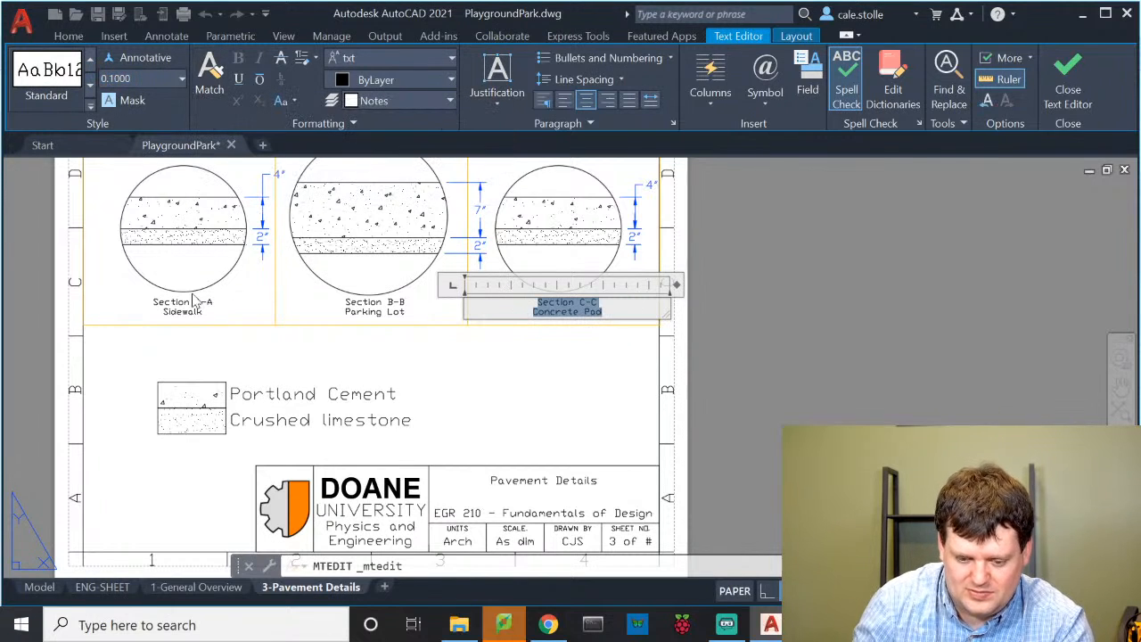
pyautogui.click(283, 398)
# Shrink the Portland Cement and Crushed limestone labels to 0.1 text height
pyautogui.doubleClick(273, 390)
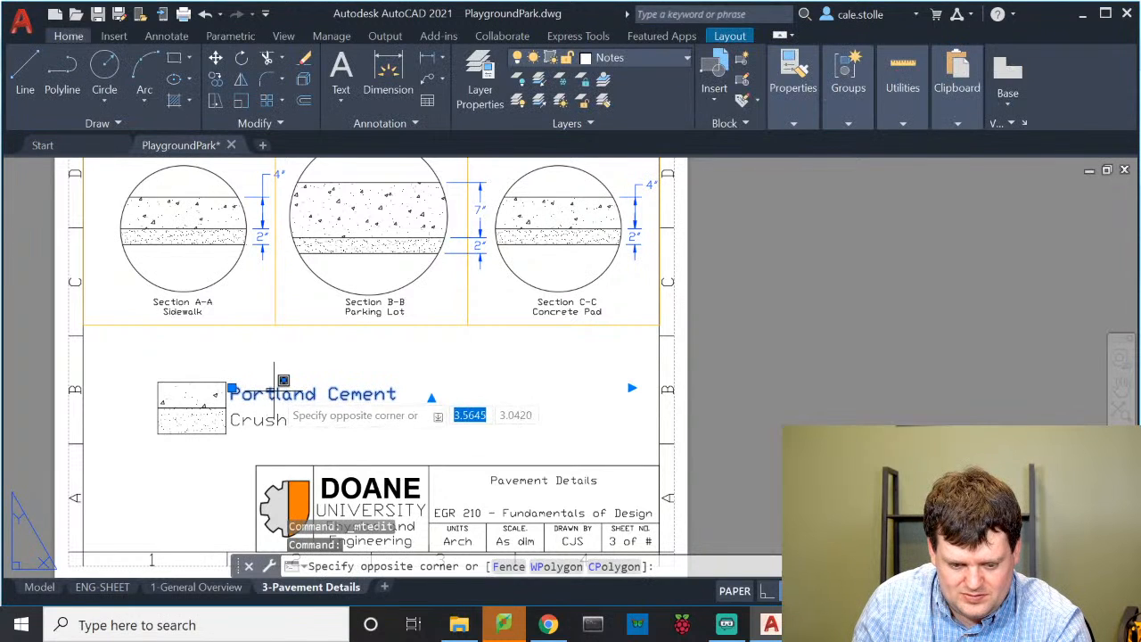
pyautogui.hotkey('ctrl', 'a')
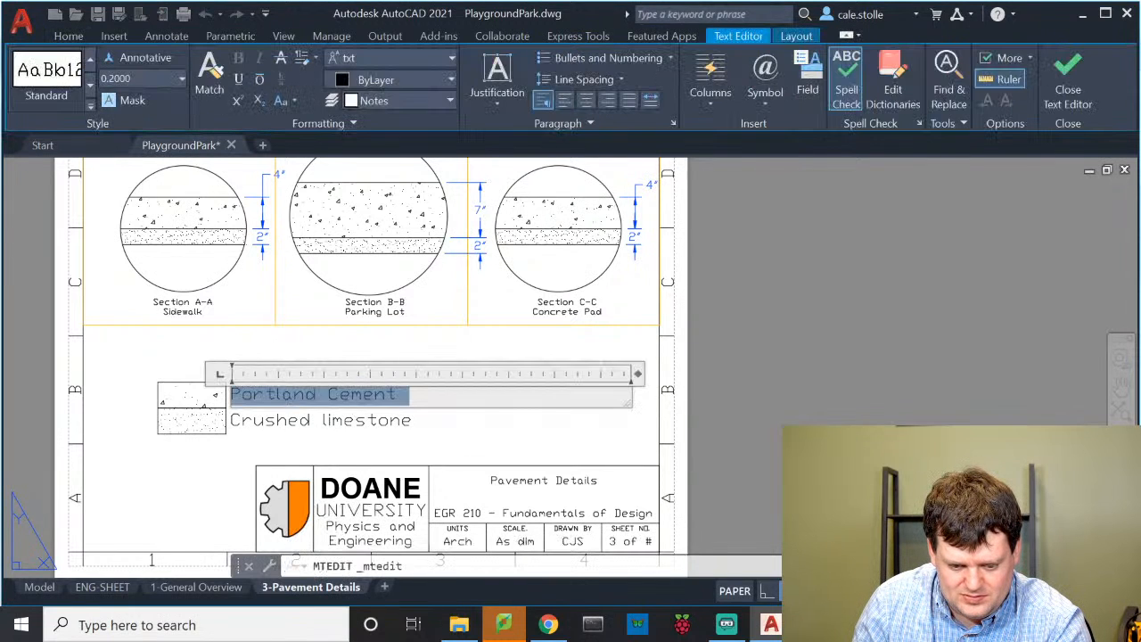
pyautogui.click(161, 77)
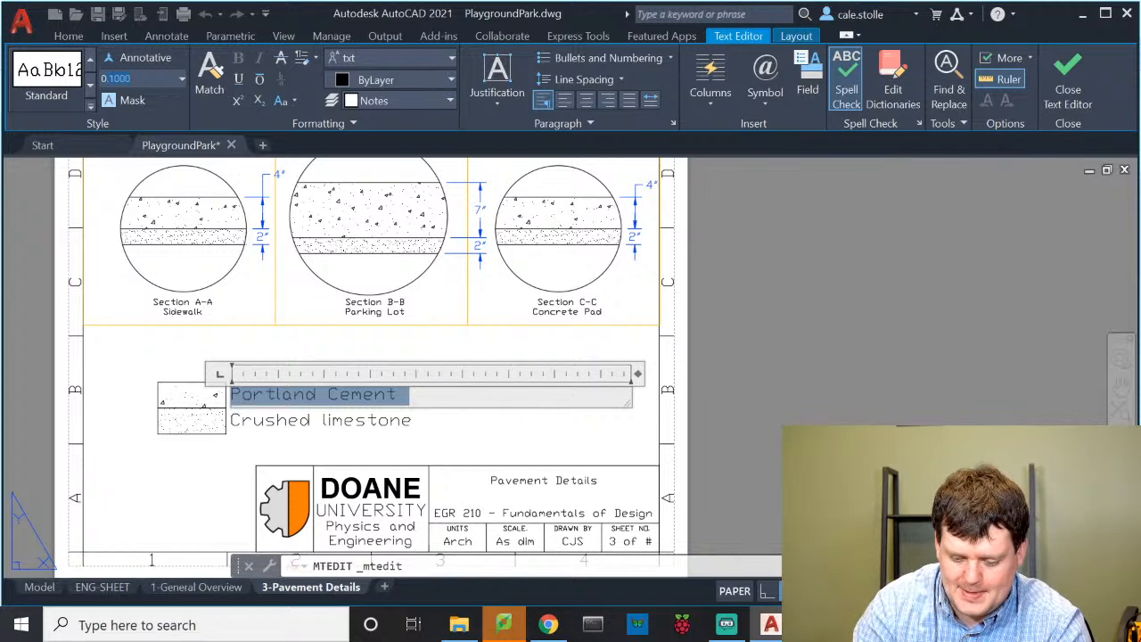
pyautogui.write('0.1000')
pyautogui.press('Return')
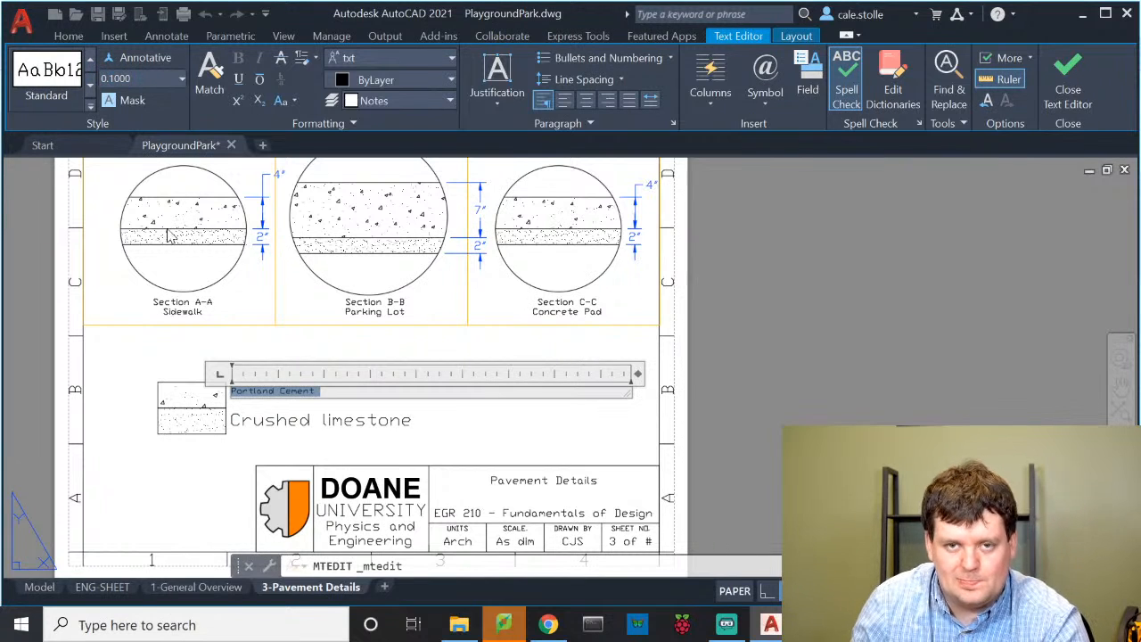
pyautogui.click(413, 454)
pyautogui.click(366, 419)
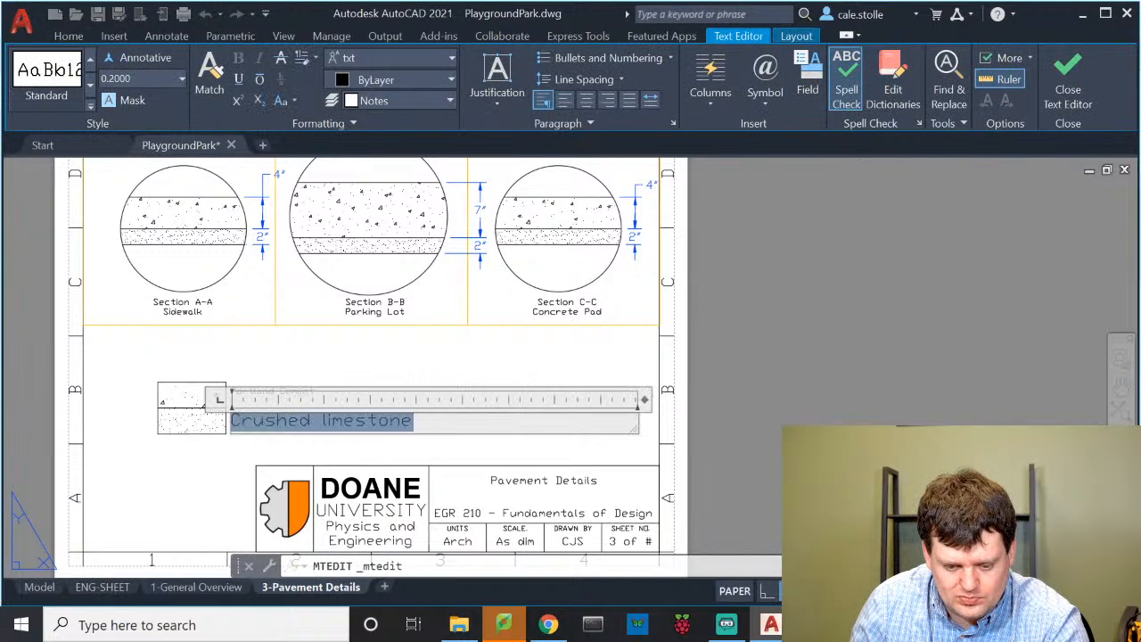
pyautogui.hotkey('ctrl', 'a')
pyautogui.click(132, 78)
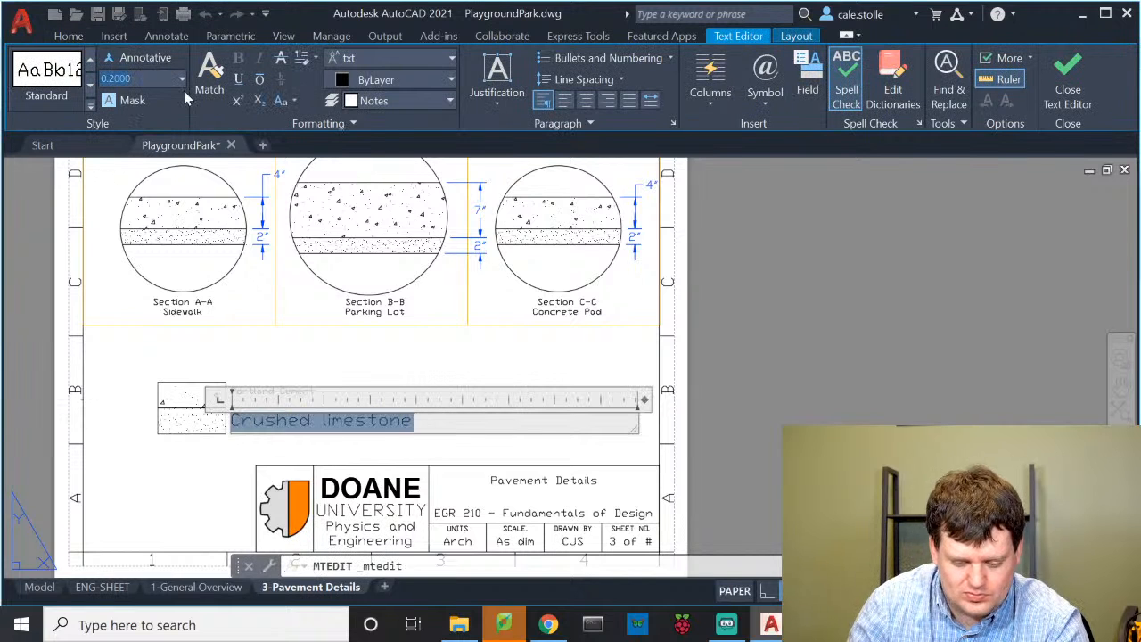
pyautogui.press('Return')
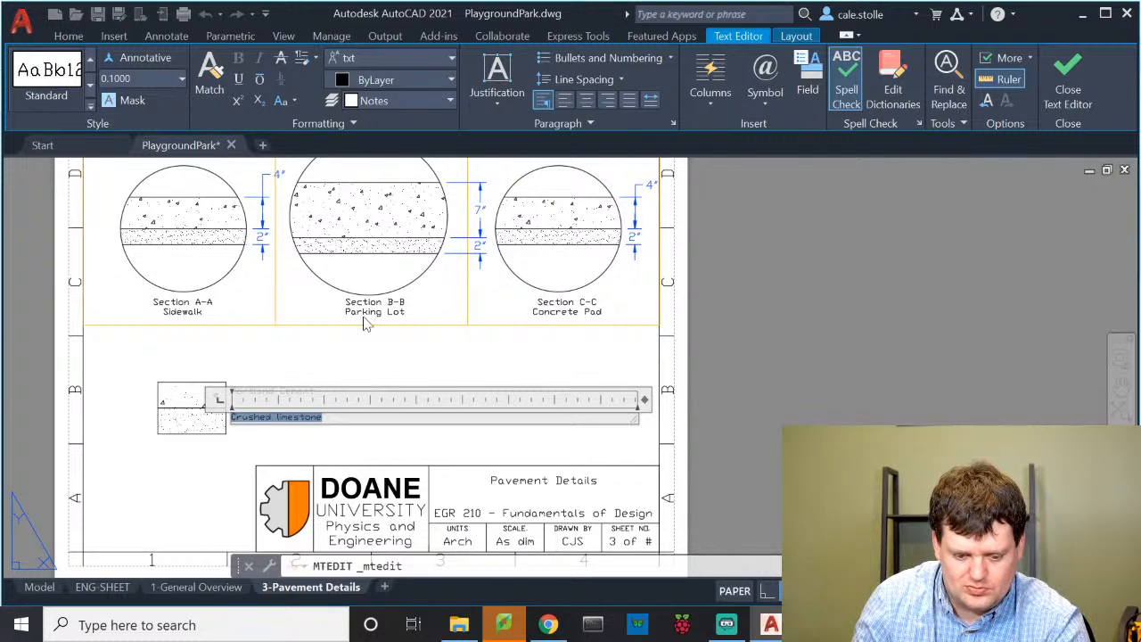
pyautogui.click(406, 356)
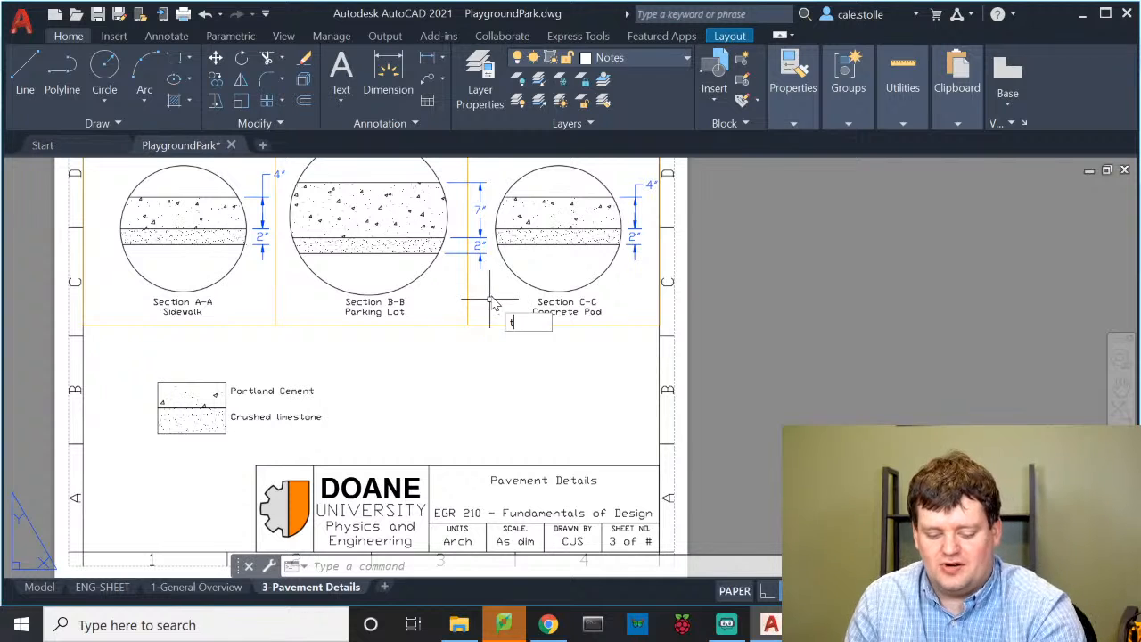
# Draw a multiline text box below Section C-C with 0.1 text height
pyautogui.write('mt')
pyautogui.press('Return')
pyautogui.click(459, 338)
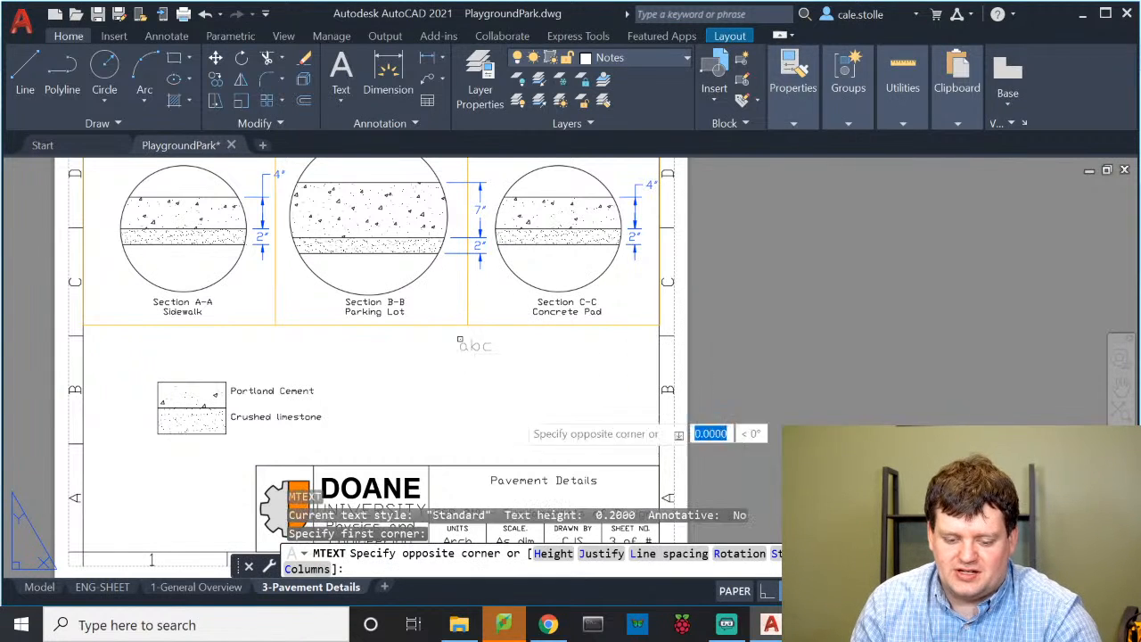
pyautogui.click(626, 455)
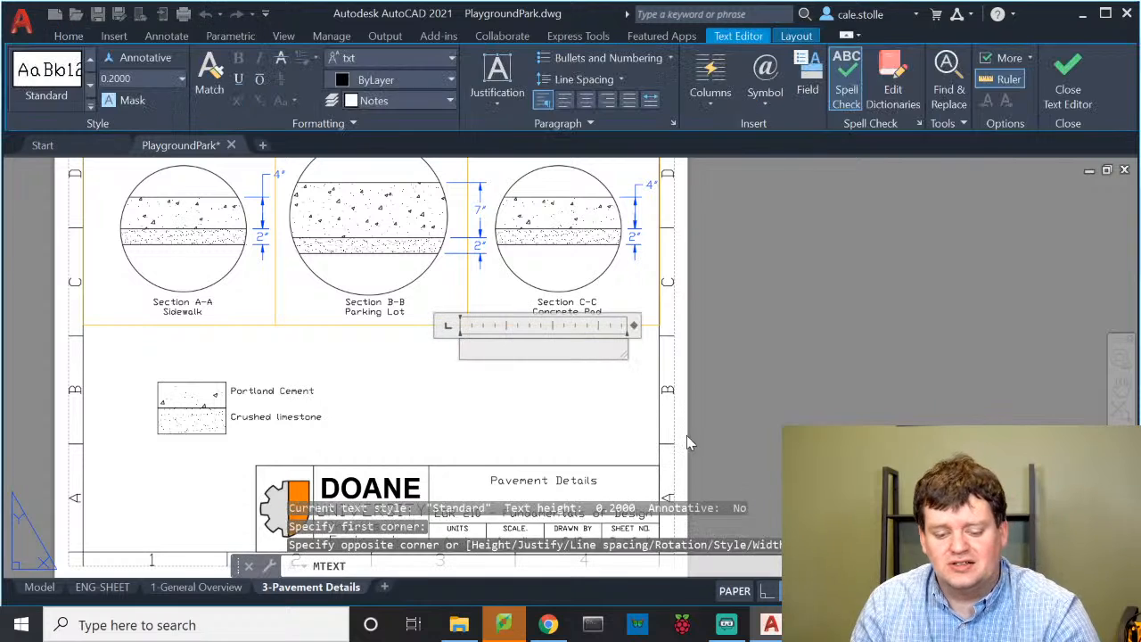
pyautogui.click(121, 78)
pyautogui.write('0.1')
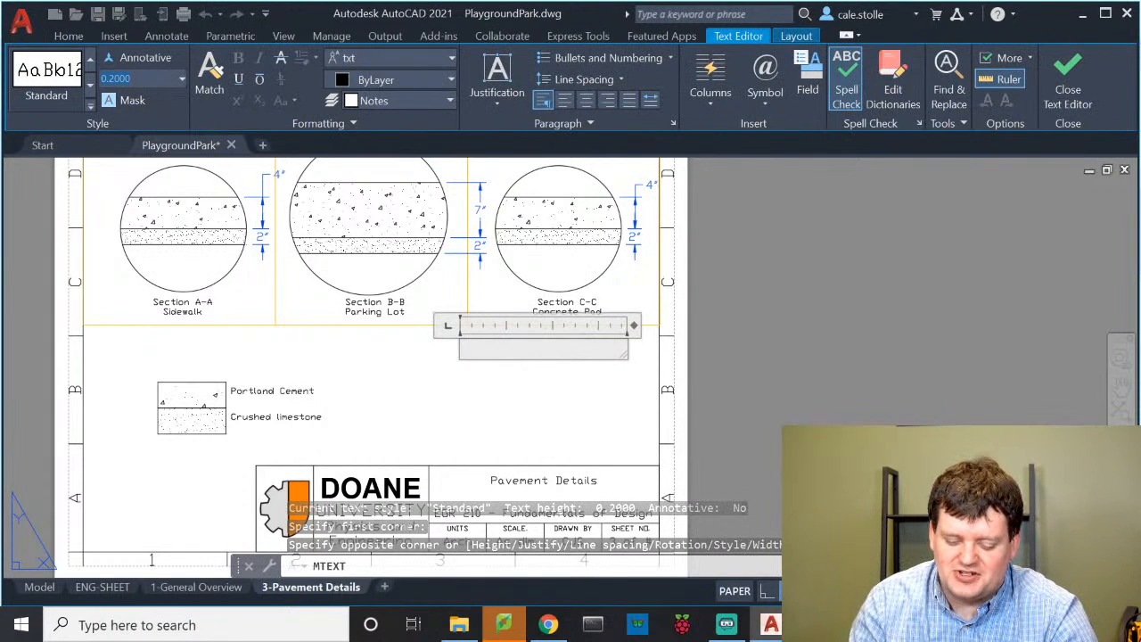
pyautogui.press('Return')
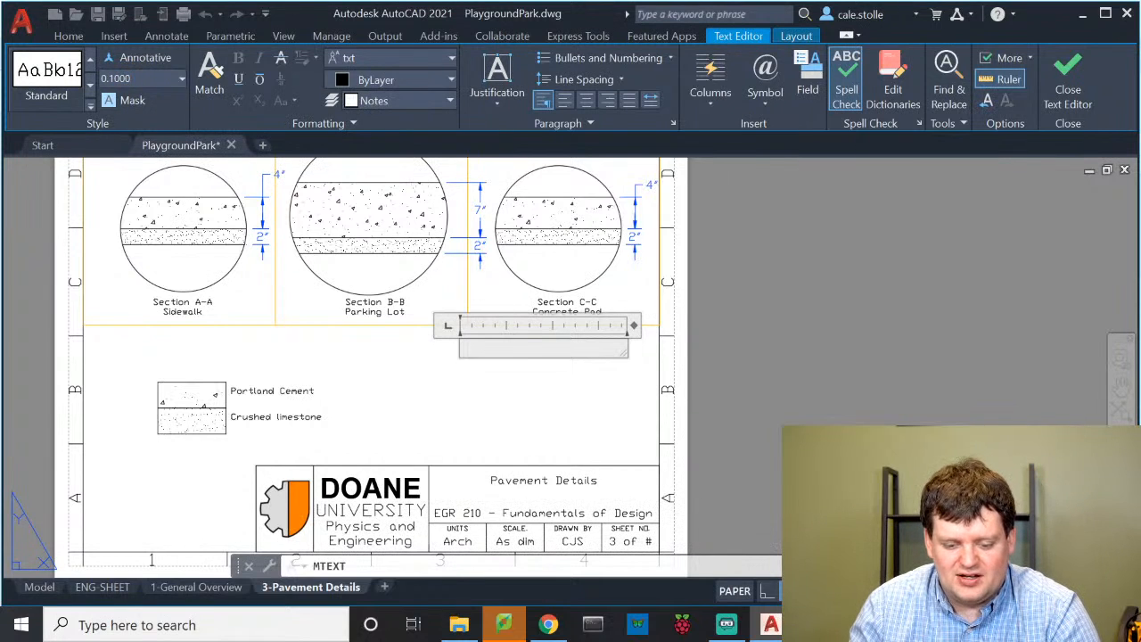
# Type 'Notes:', note 1 on meeting city cement standards, and begin note 2
pyautogui.write('N')
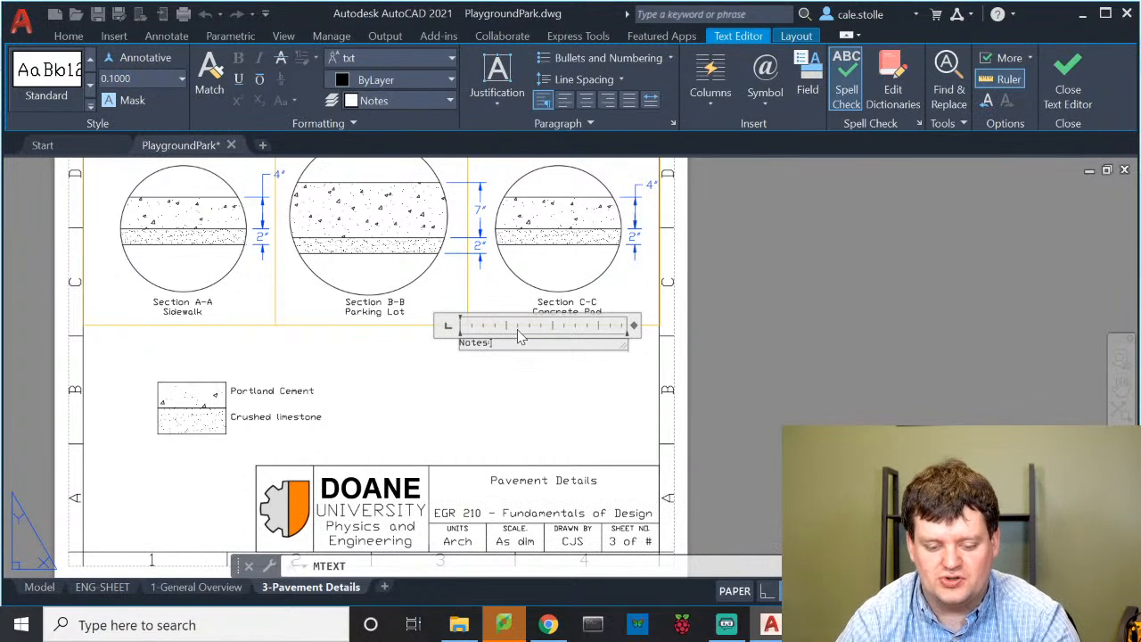
pyautogui.write('otes:')
pyautogui.press('Return')
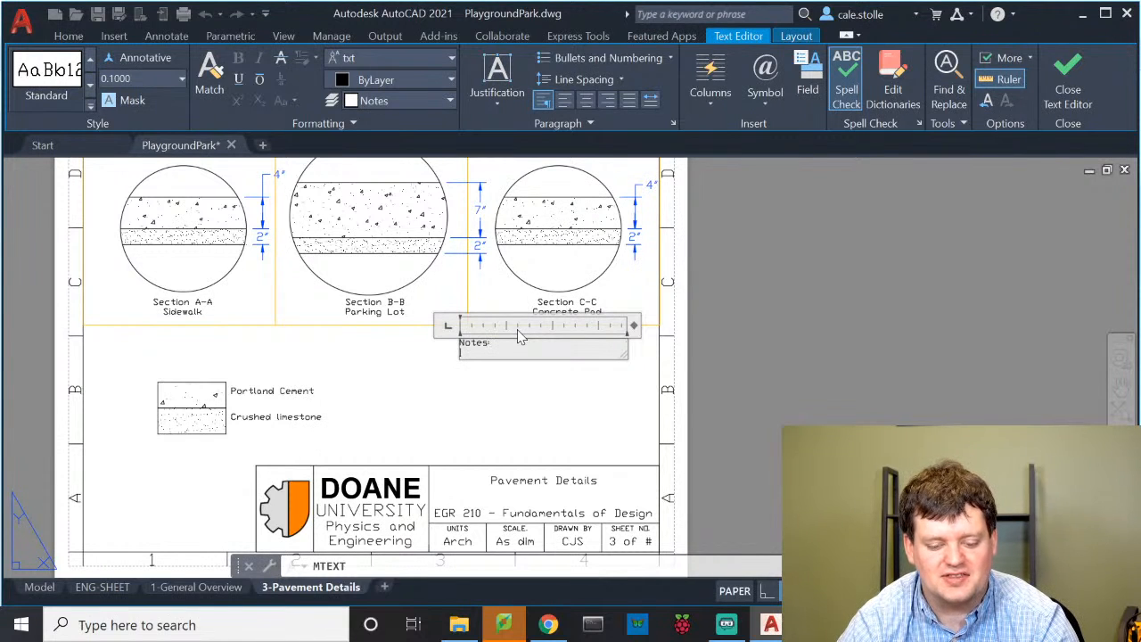
pyautogui.write('1. All portla')
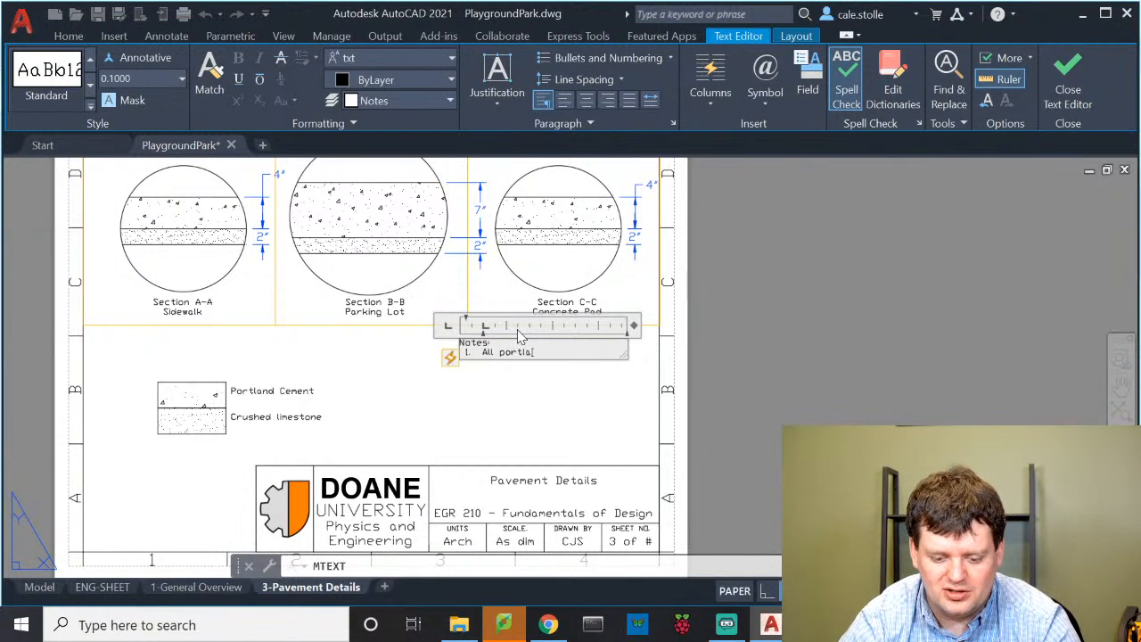
pyautogui.write('ust c')
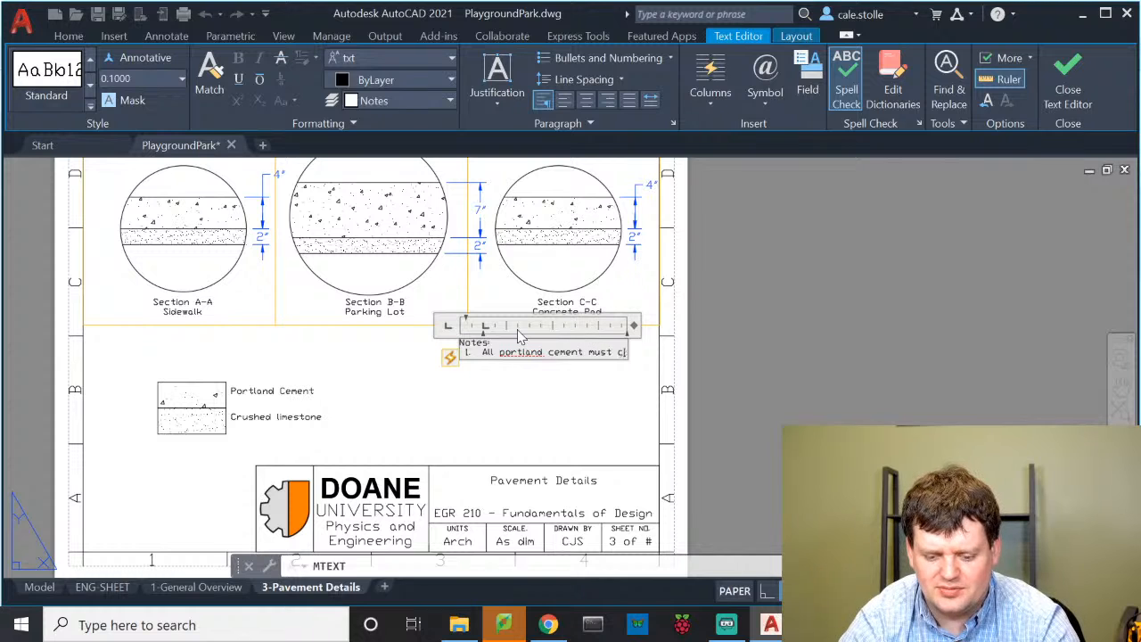
pyautogui.write('omply with city ')
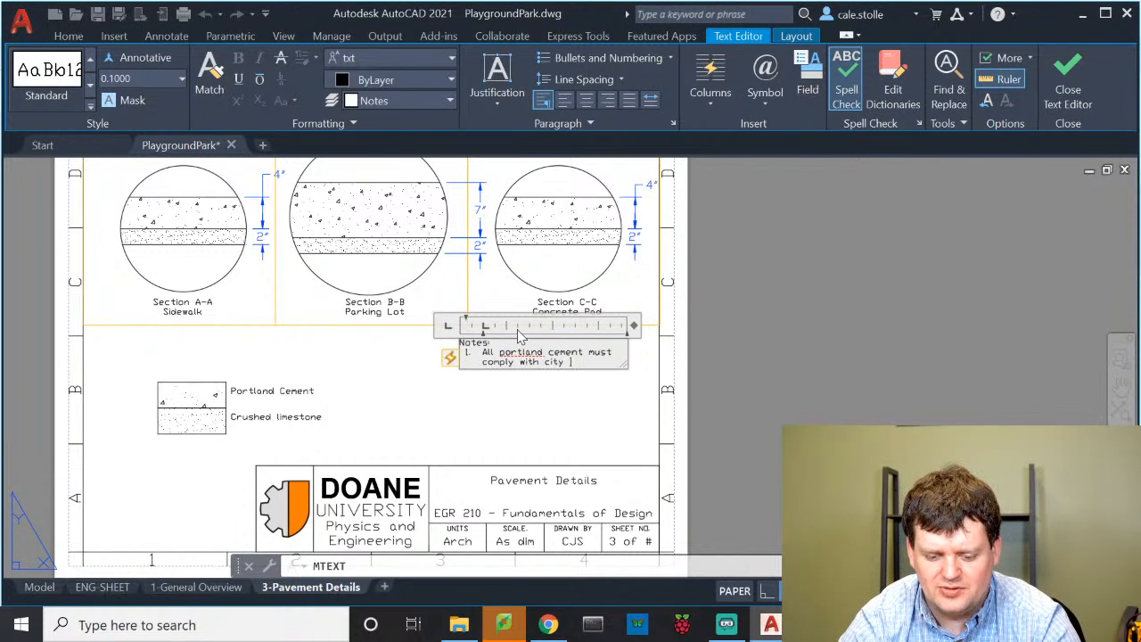
pyautogui.write('cement standar')
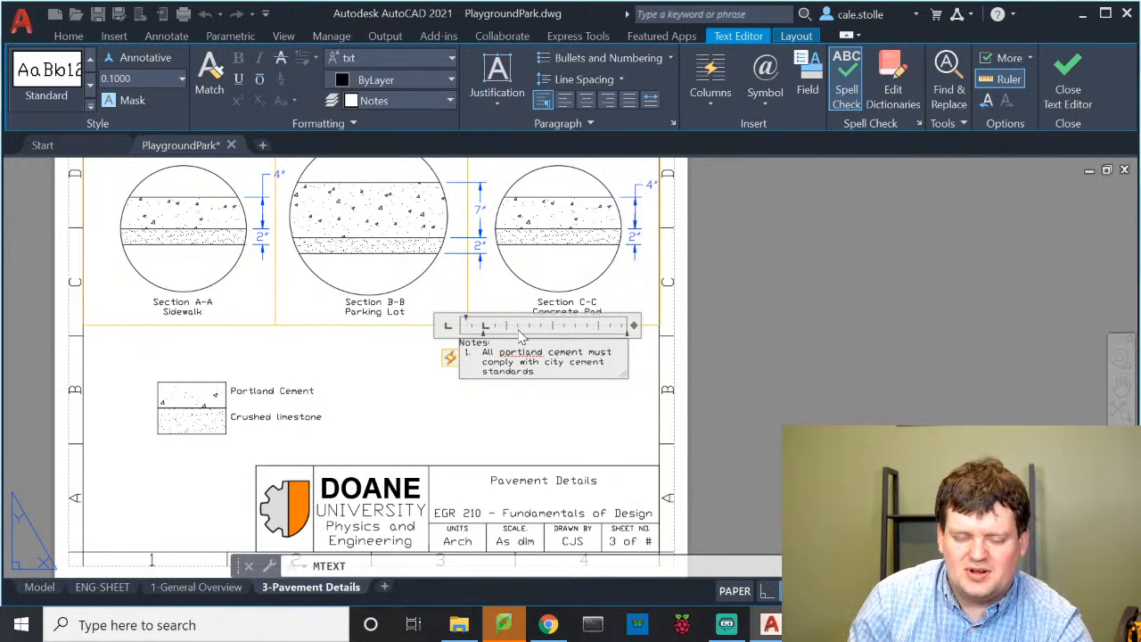
pyautogui.write('ds')
pyautogui.press('Return')
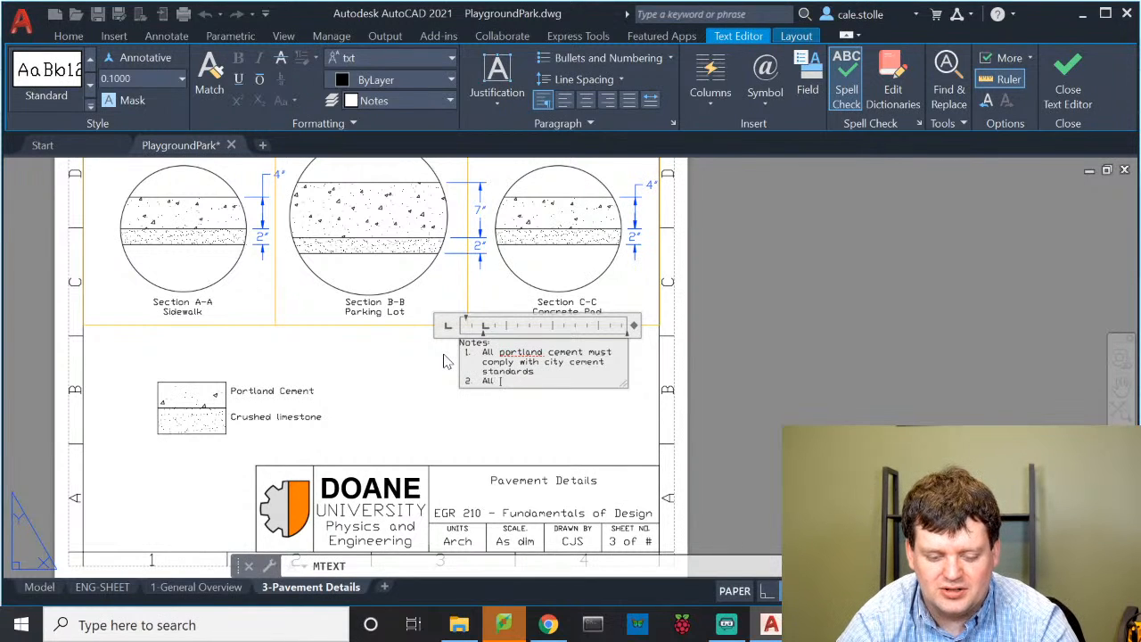
pyautogui.write('All cement is')
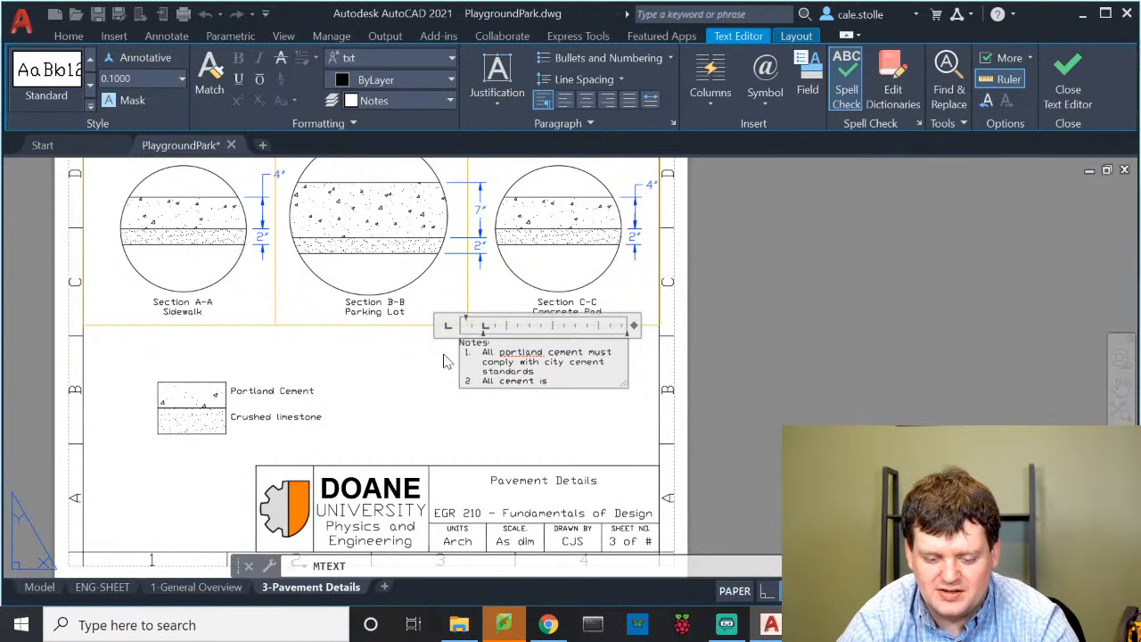
pyautogui.press('BackSpace')
pyautogui.press('BackSpace')
pyautogui.press('BackSpace')
pyautogui.press('BackSpace')
pyautogui.press('BackSpace')
pyautogui.press('BackSpace')
pyautogui.press('BackSpace')
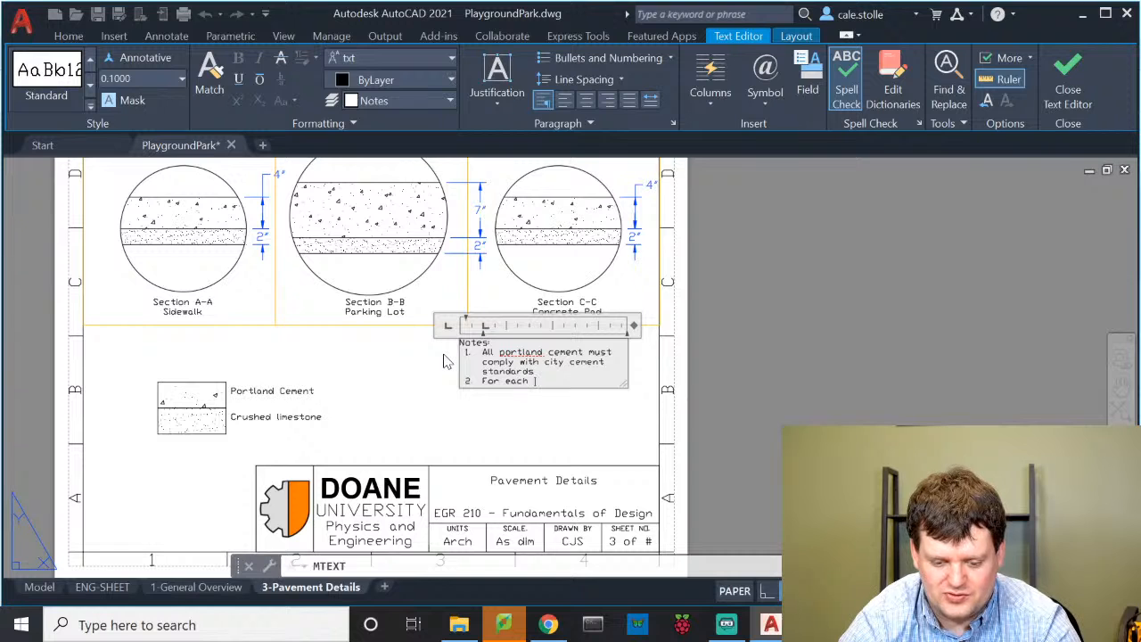
pyautogui.write('ture,')
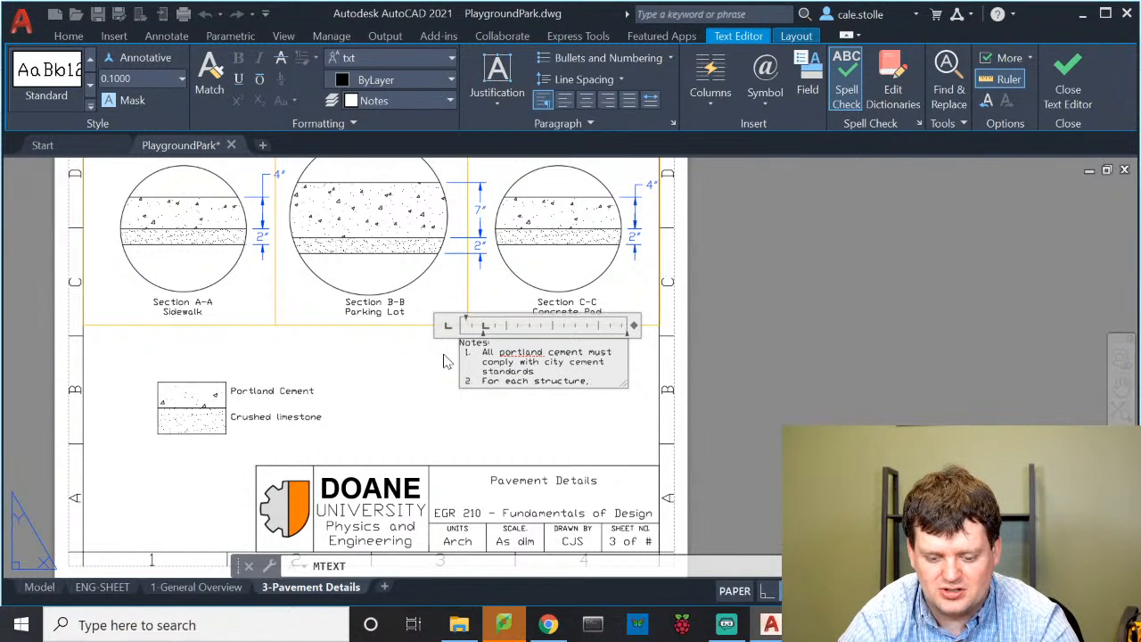